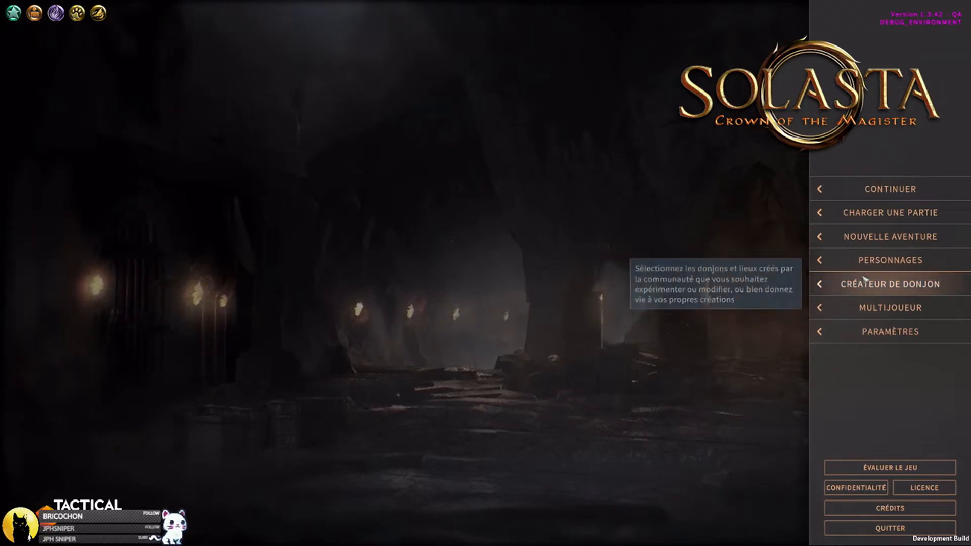
- Open the "[EN] - TUTOS DM and TEMPLATES" campaign for editing in the dungeon creator
left_click(848, 283)
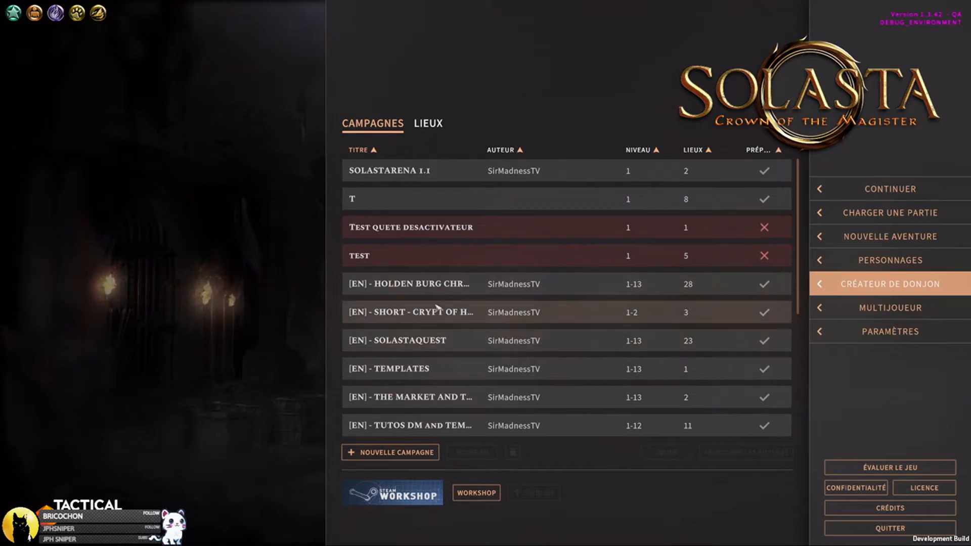
scroll(440, 310, "down", 1)
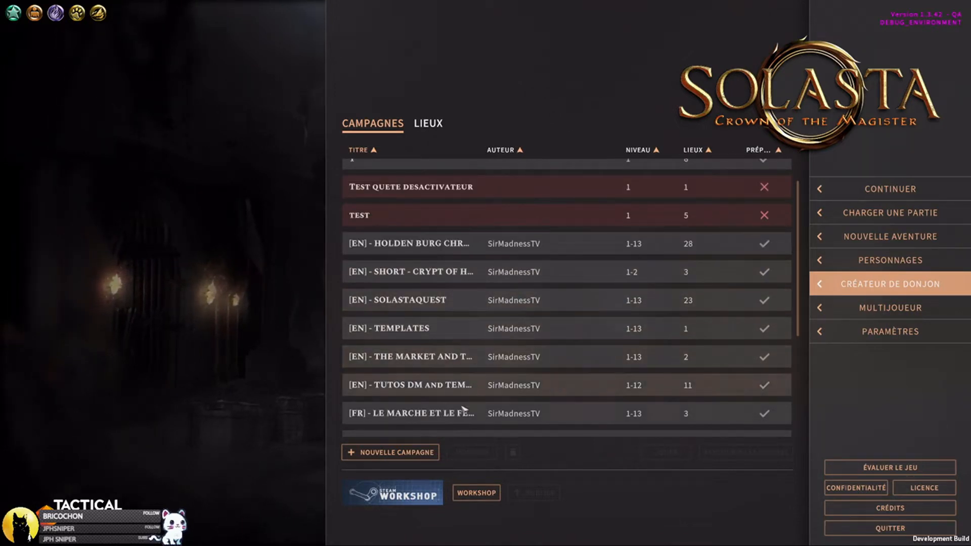
left_click(445, 386)
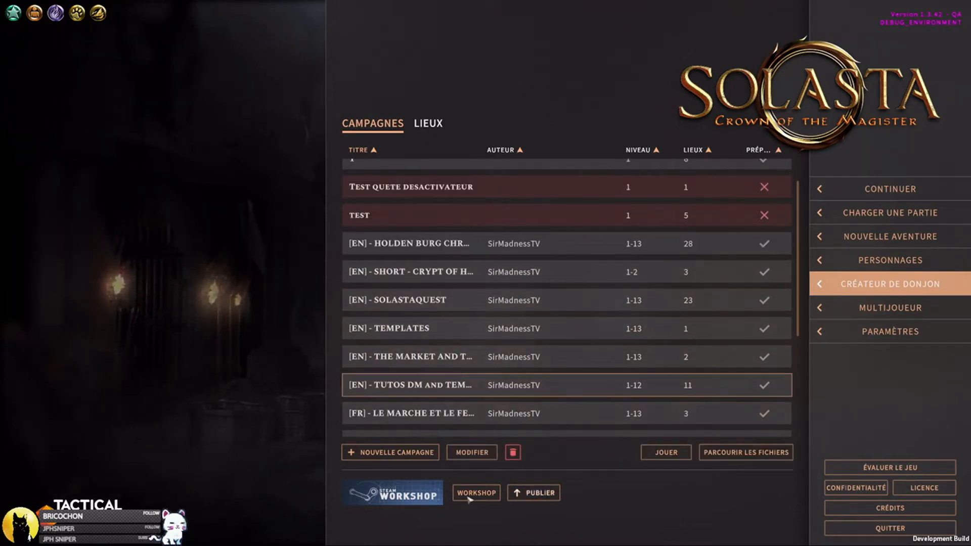
left_click(470, 452)
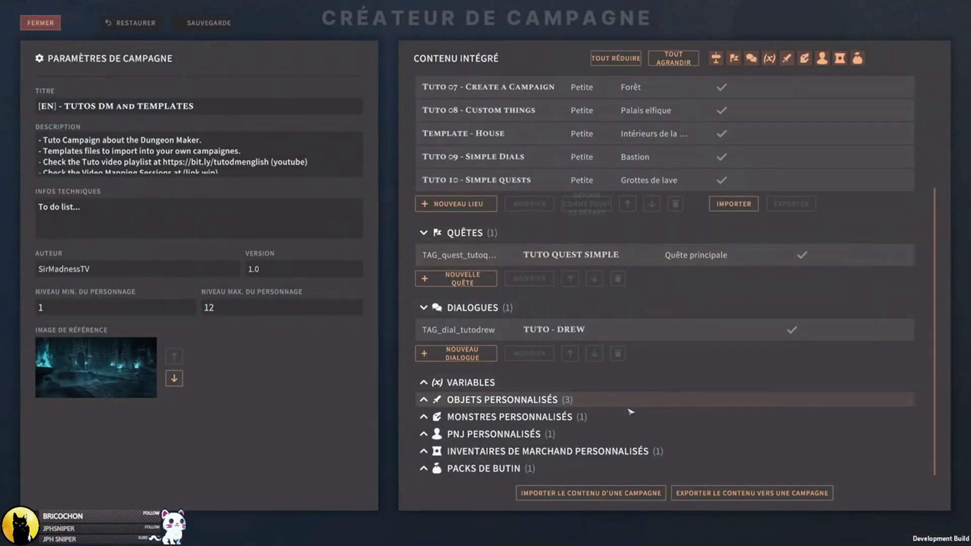
- Create a new location in the campaign and title it "Tuto 11 - Variables and Adv Dials"
scroll(939, 383, "up", 3)
scroll(941, 420, "down", 3)
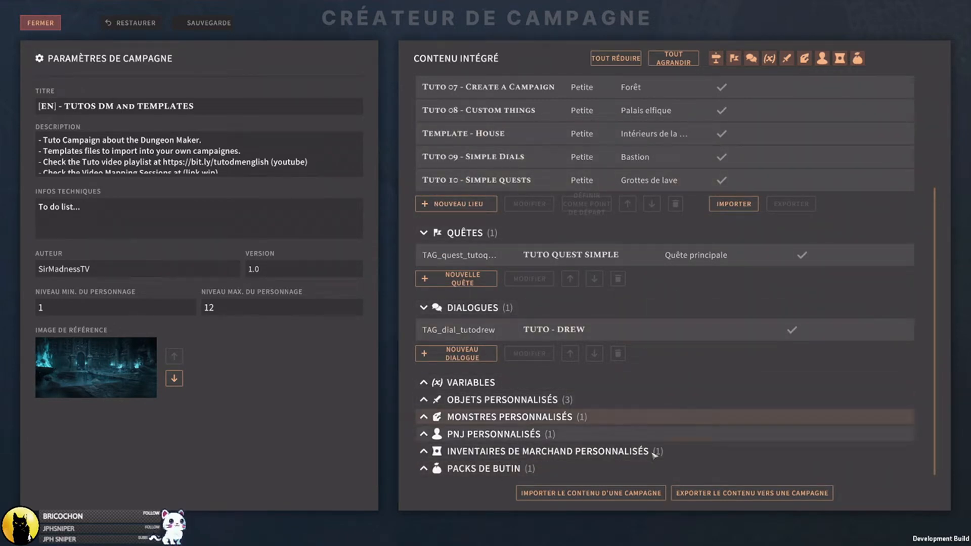
left_click_drag(935, 305, 967, 216)
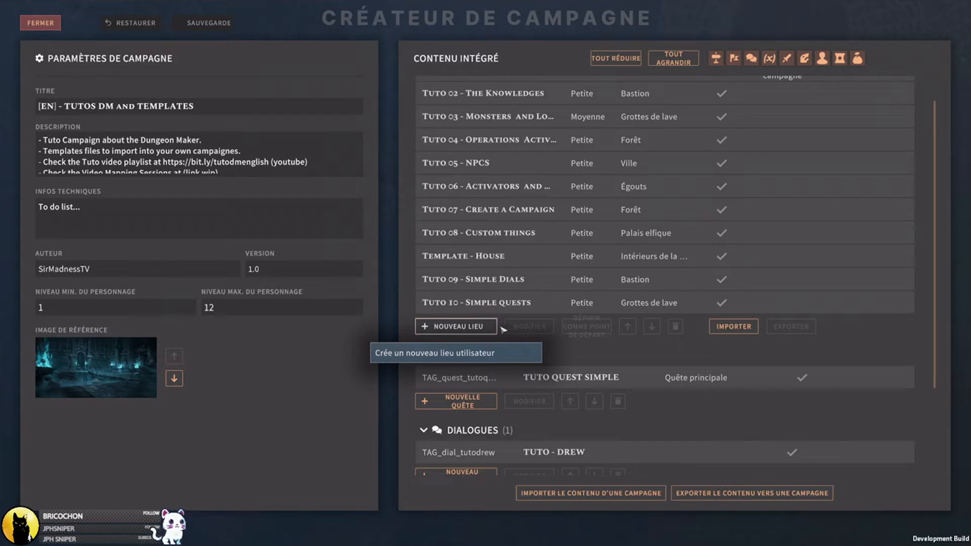
left_click(455, 326)
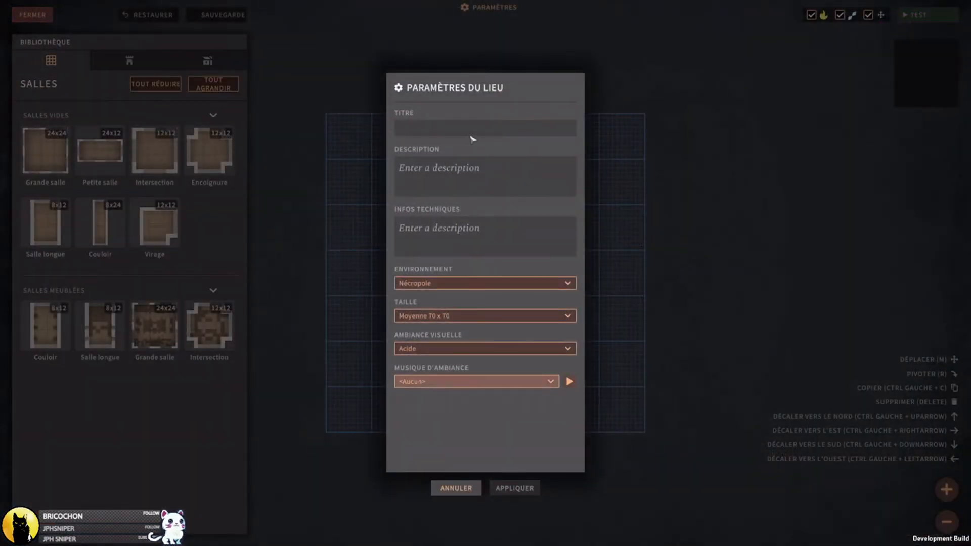
type("TUto 11 - Variables")
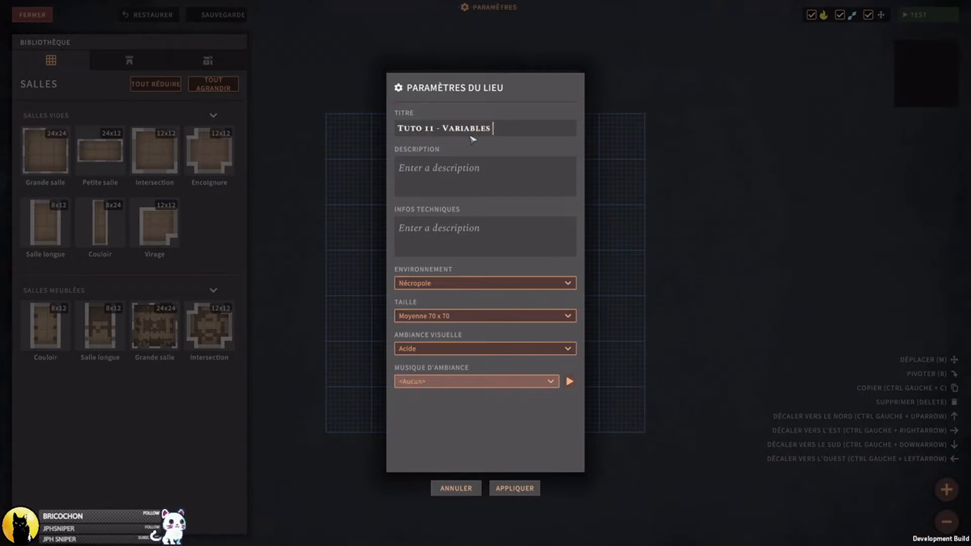
type(" and Adv. Dials")
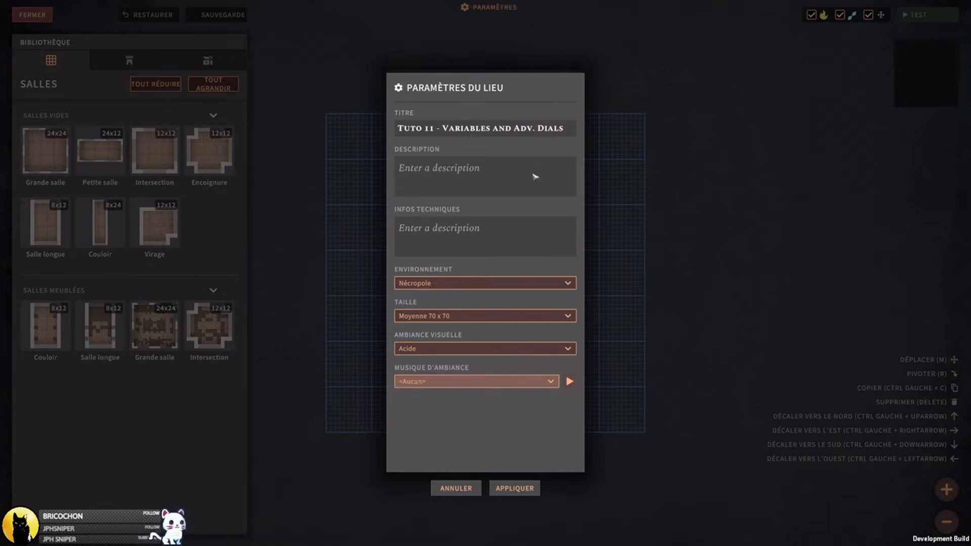
key("BackSpace")
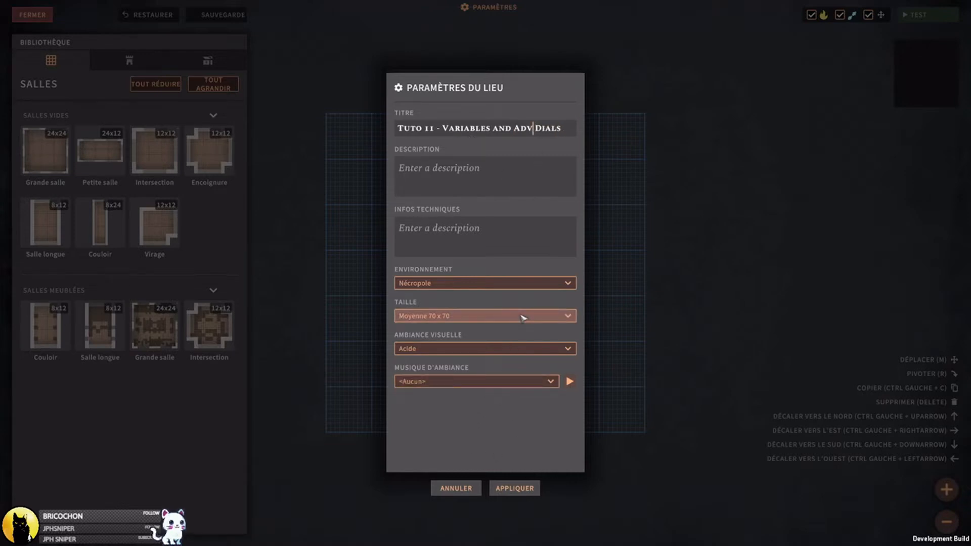
- Set the new location's environment to Bastion
left_click(467, 283)
scroll(465, 341, "down", 3)
scroll(461, 336, "up", 2)
scroll(461, 337, "up", 2)
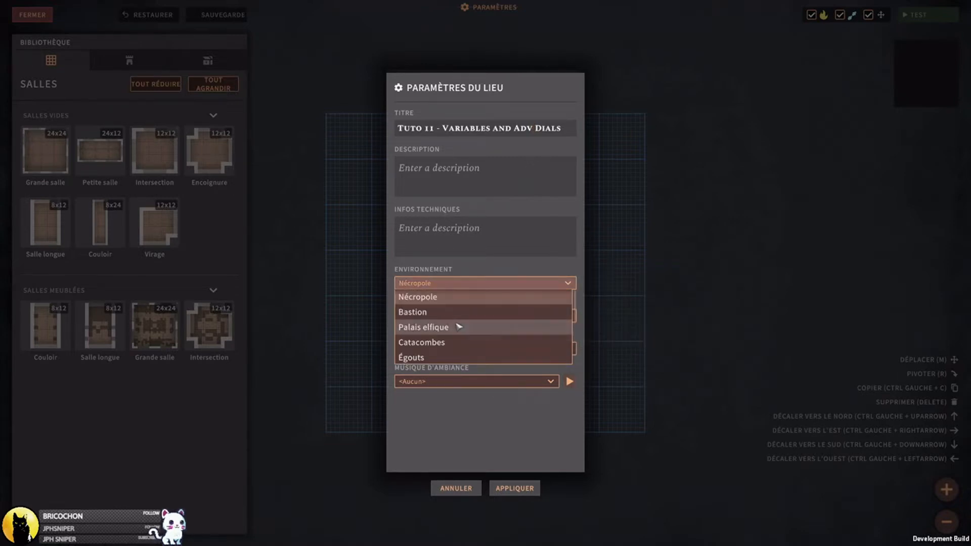
scroll(462, 317, "down", 2)
scroll(462, 317, "down", 2)
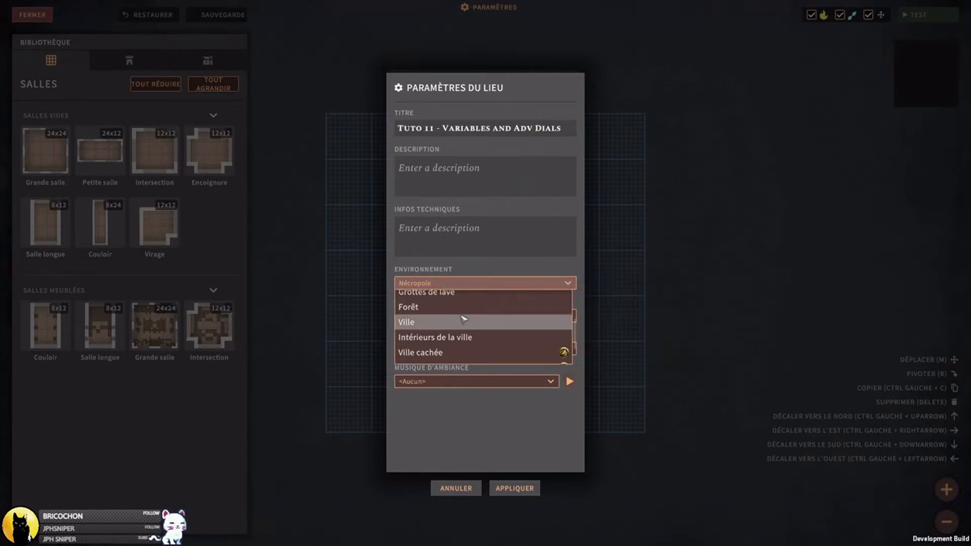
scroll(465, 317, "up", 4)
left_click(470, 318)
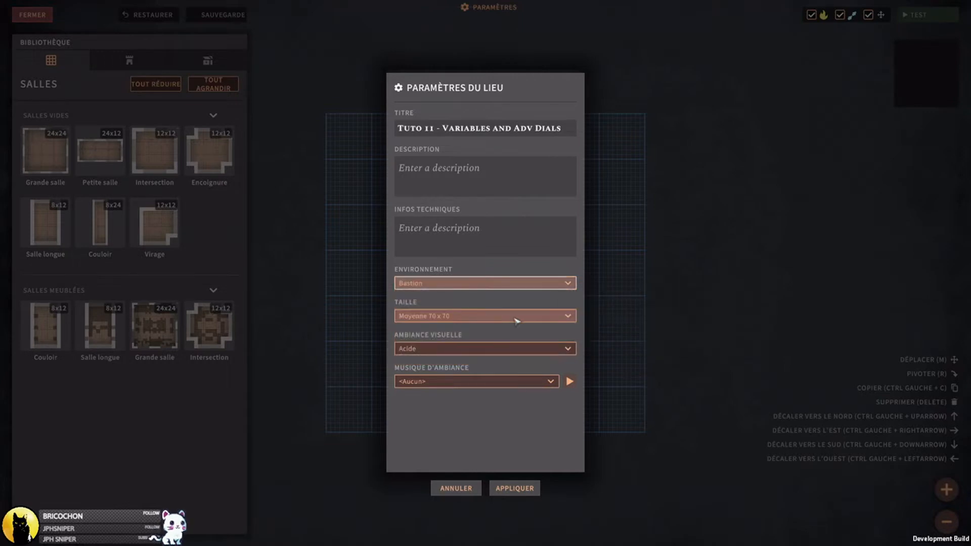
- Set the location's size to Petite 50 x 50 and its visual ambience to Rétro
left_click(480, 317)
left_click(458, 328)
left_click(458, 349)
scroll(465, 395, "down", 3)
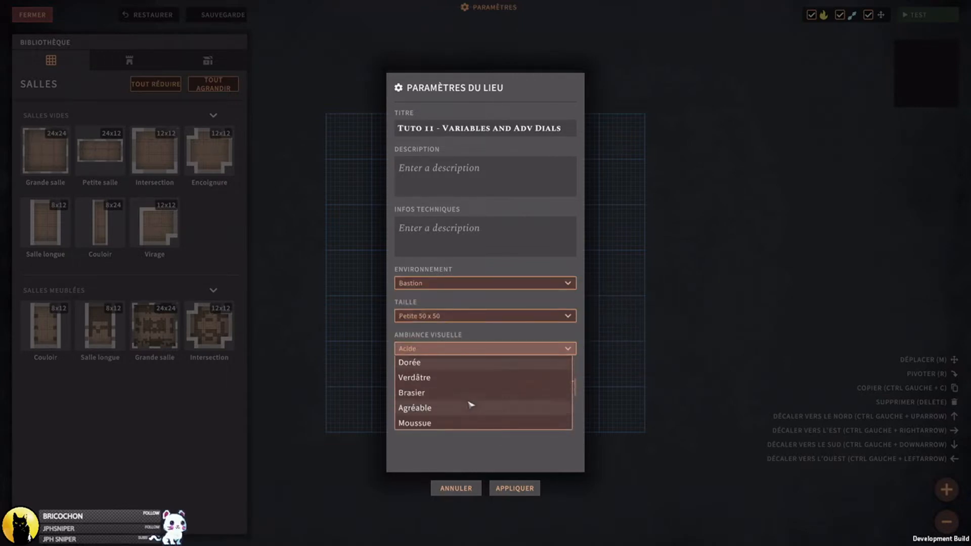
scroll(475, 401, "down", 3)
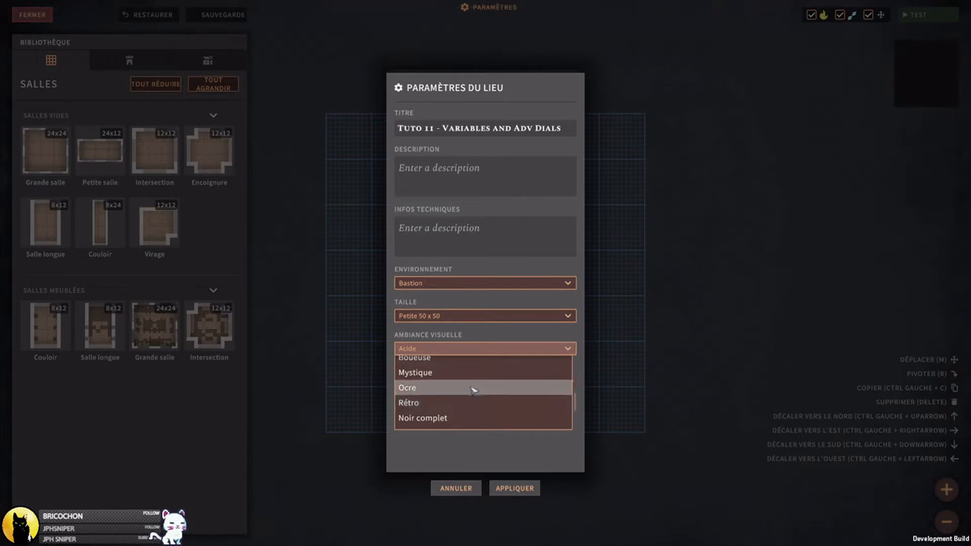
left_click(460, 405)
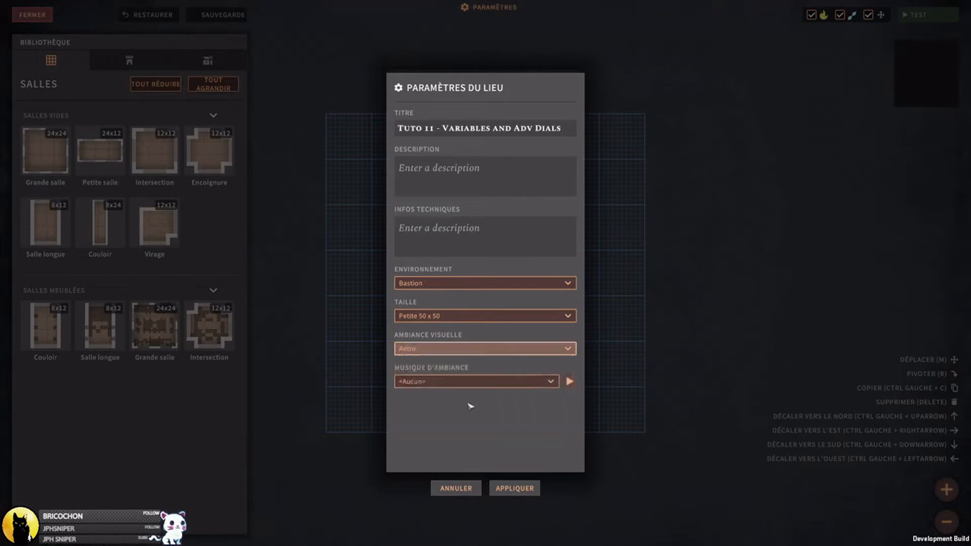
- Choose an ambient music track for the location and apply the location settings
left_click(478, 383)
scroll(473, 430, "down", 5)
left_click(501, 430)
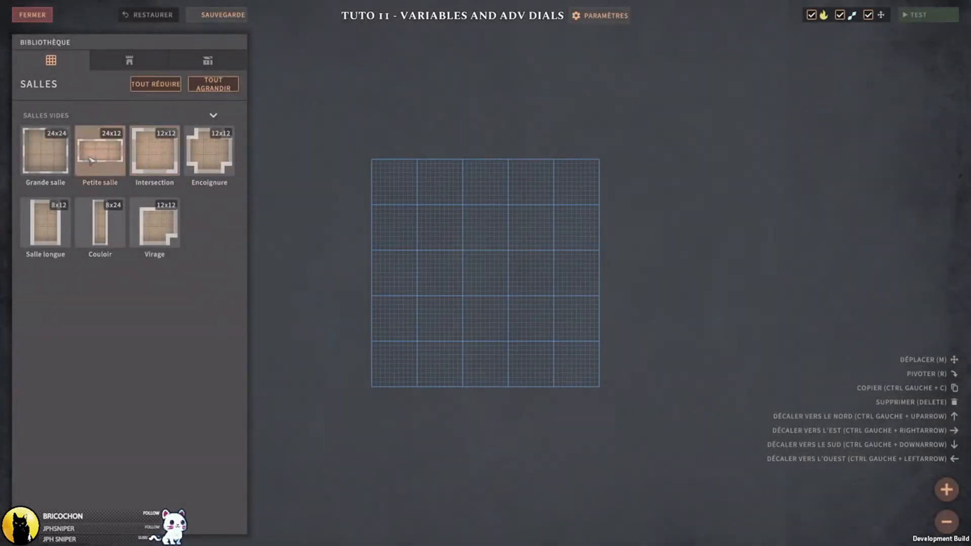
- Place an empty 24x12 Petite salle room at the grid's centre, at X 13, Y 19, and save the location
left_click(100, 151)
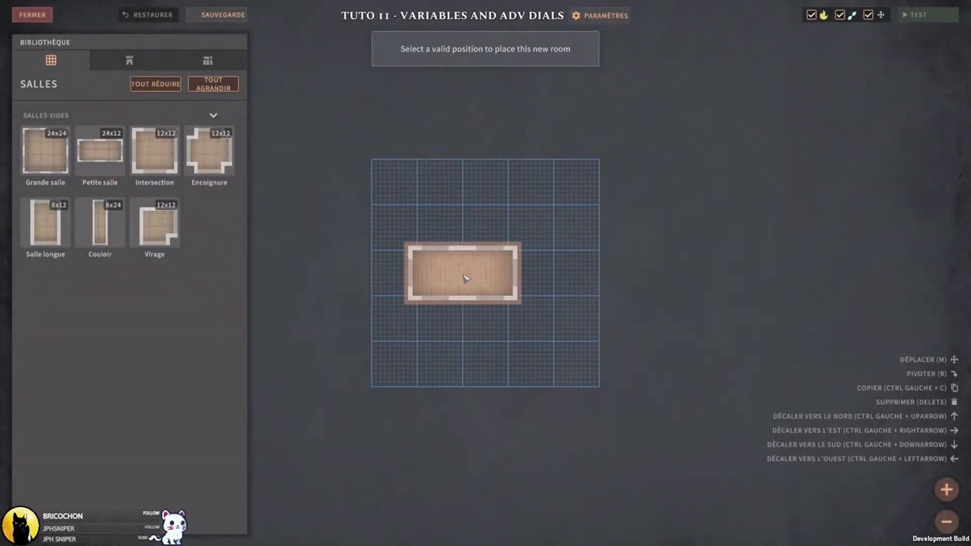
left_click(487, 278)
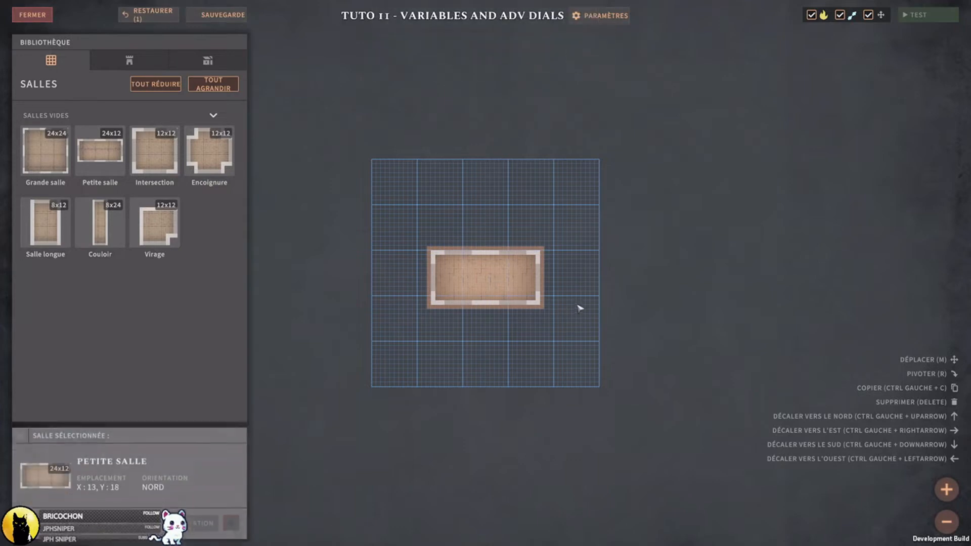
left_click(489, 278)
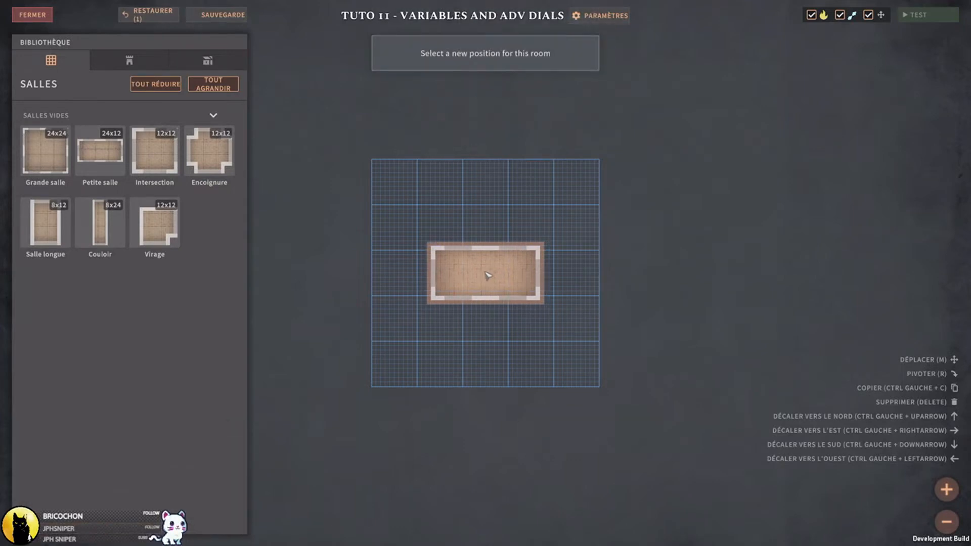
left_click(488, 275)
scroll(652, 283, "up", 3)
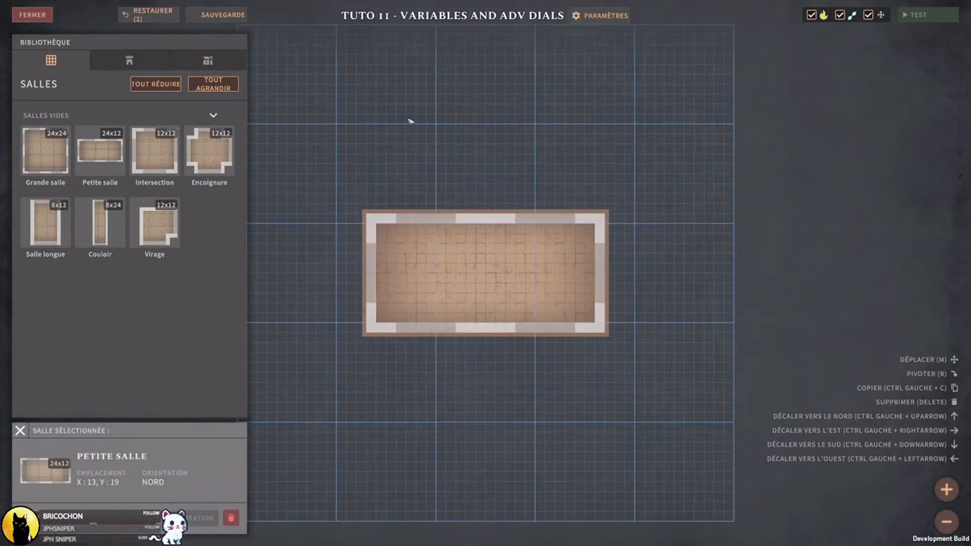
left_click(223, 14)
- Place an Entrée gadget inside the room near the south wall's western end, at X 5, Y 1
left_click(208, 60)
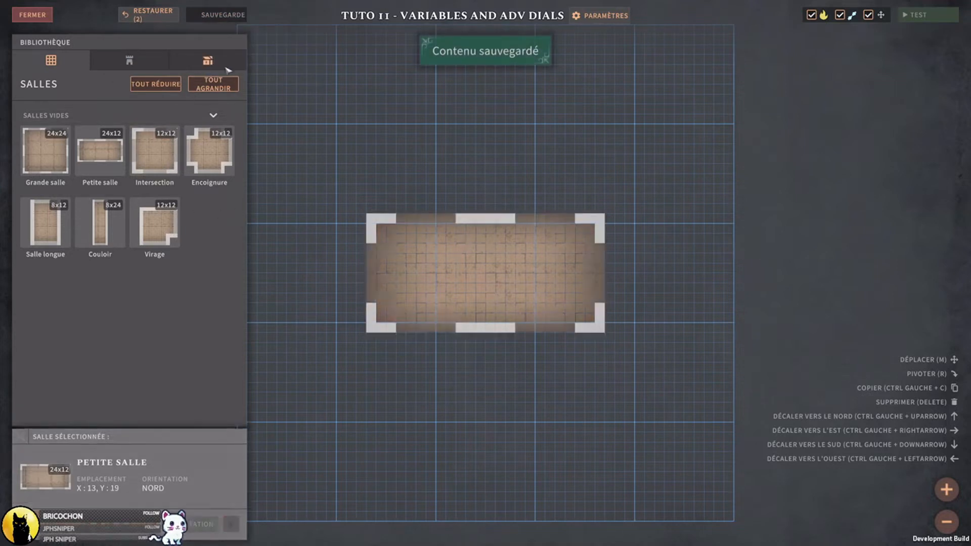
scroll(236, 326, "down", 7)
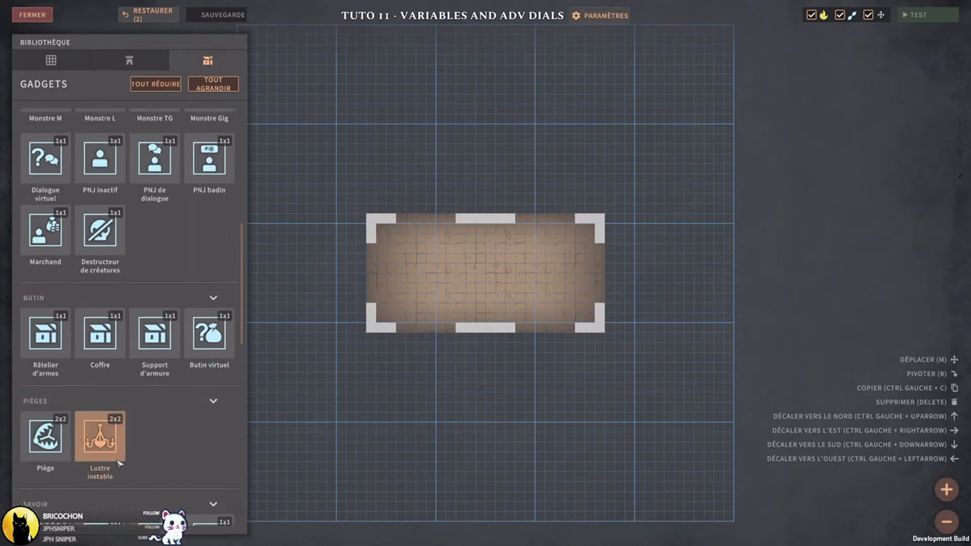
scroll(237, 327, "down", 5)
left_click(45, 338)
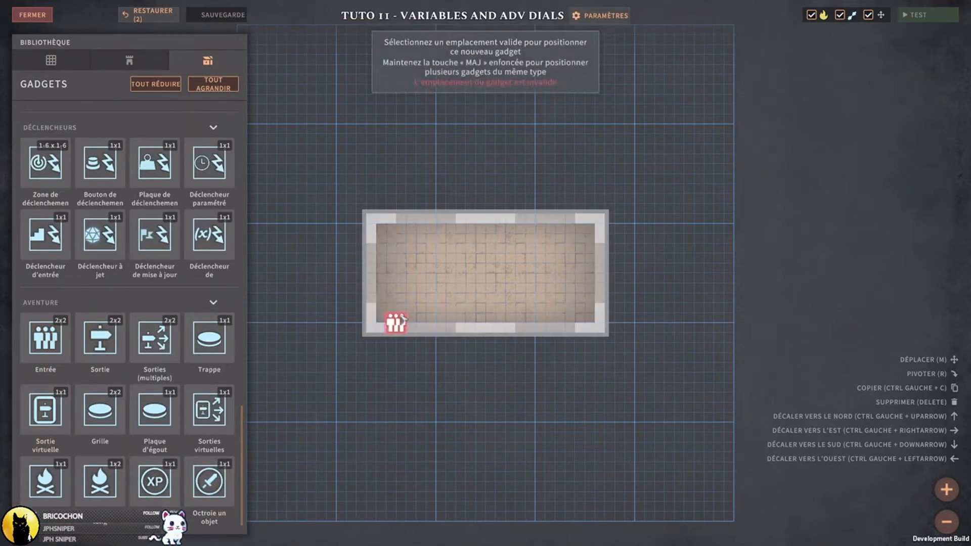
left_click(431, 307)
left_click(25, 293)
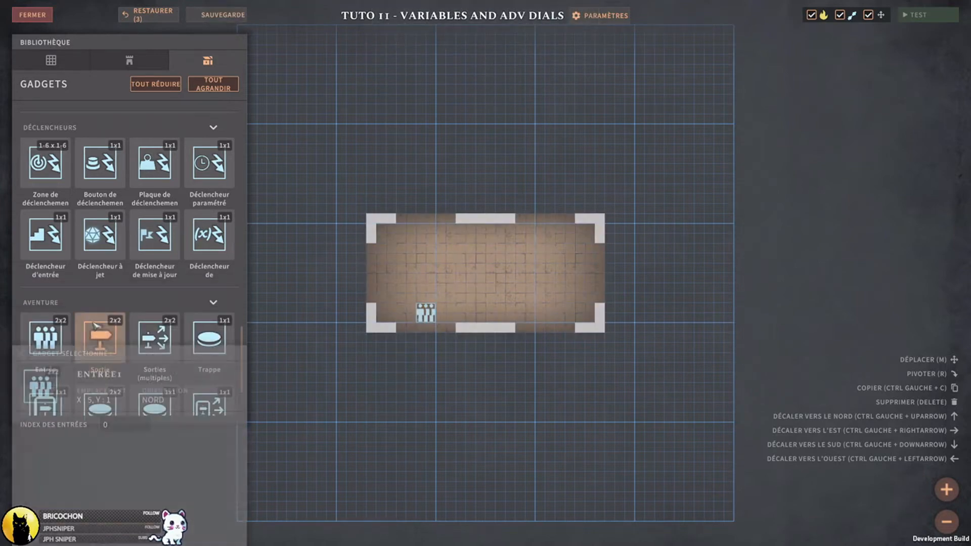
- Place a Sortie gadget along the south wall, in the eastern part of the room
left_click(100, 338)
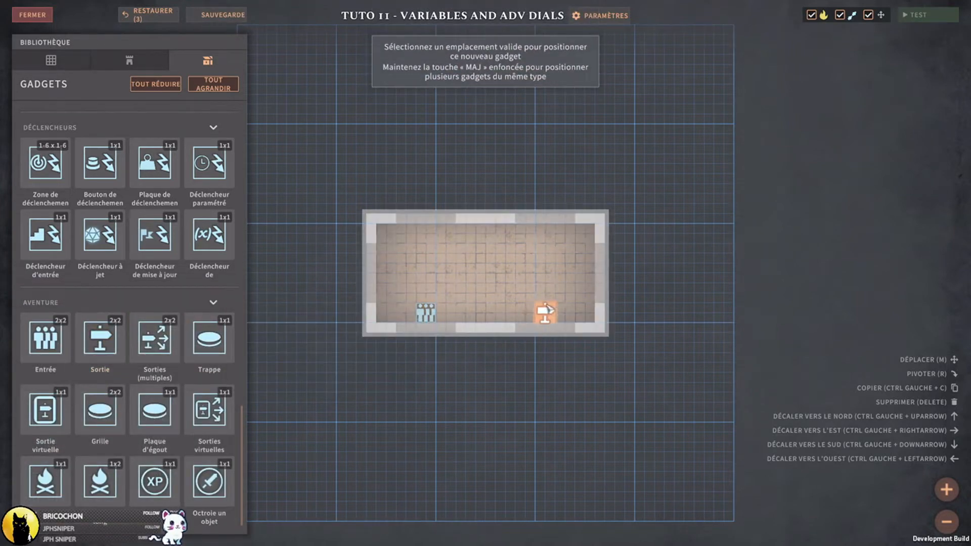
left_click(545, 311)
left_click(21, 289)
- Place a PNJ de dialogue gadget in the room north of the entrance, at X 5, Y 6
scroll(177, 342, "up", 4)
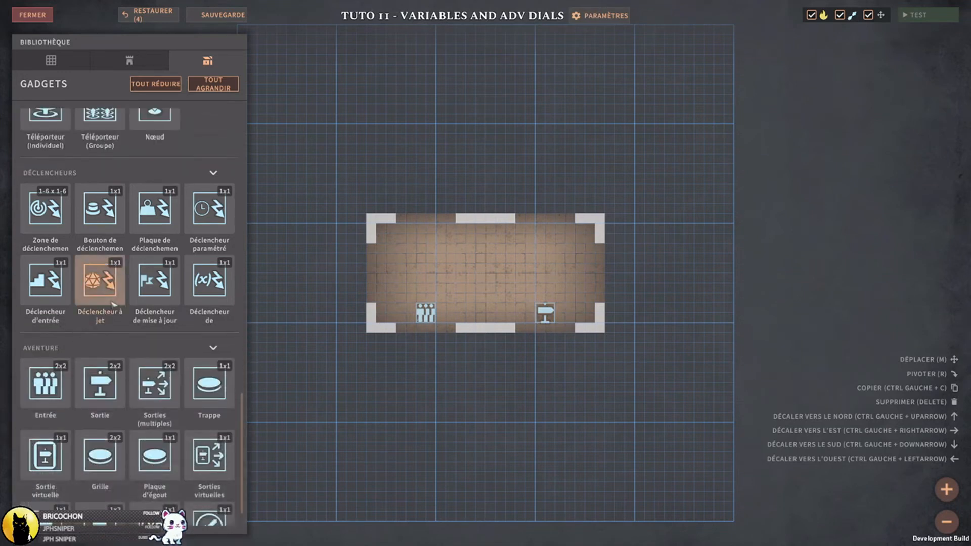
scroll(177, 342, "up", 8)
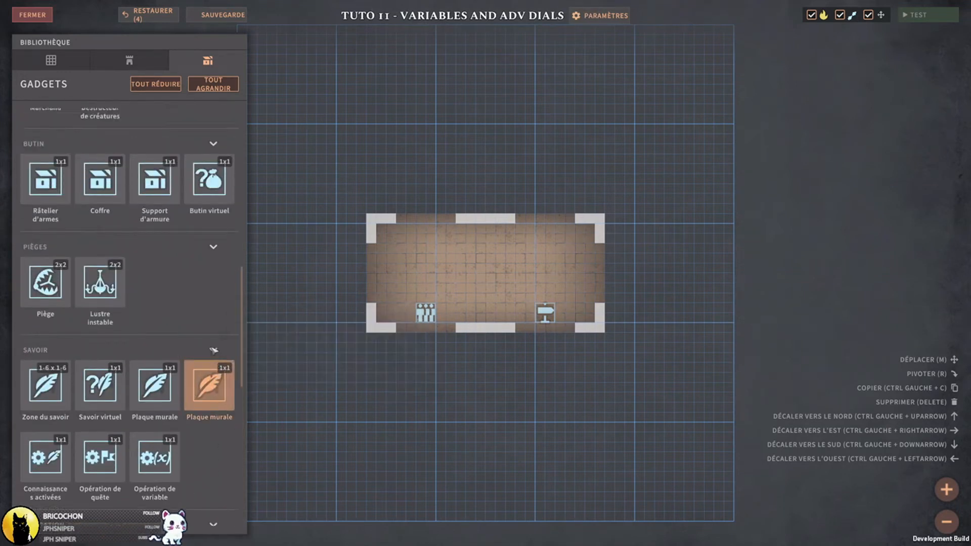
scroll(212, 349, "up", 5)
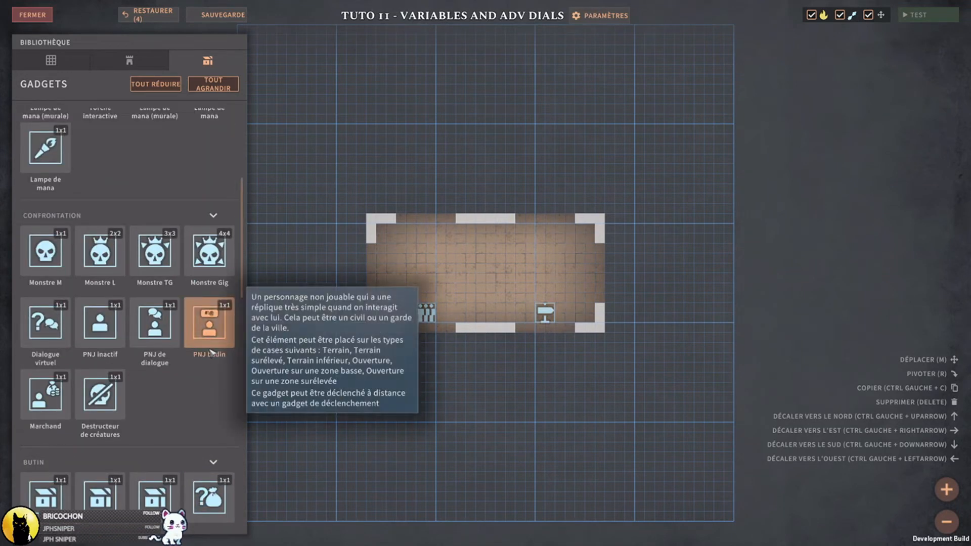
left_click(155, 324)
scroll(354, 326, "up", 3)
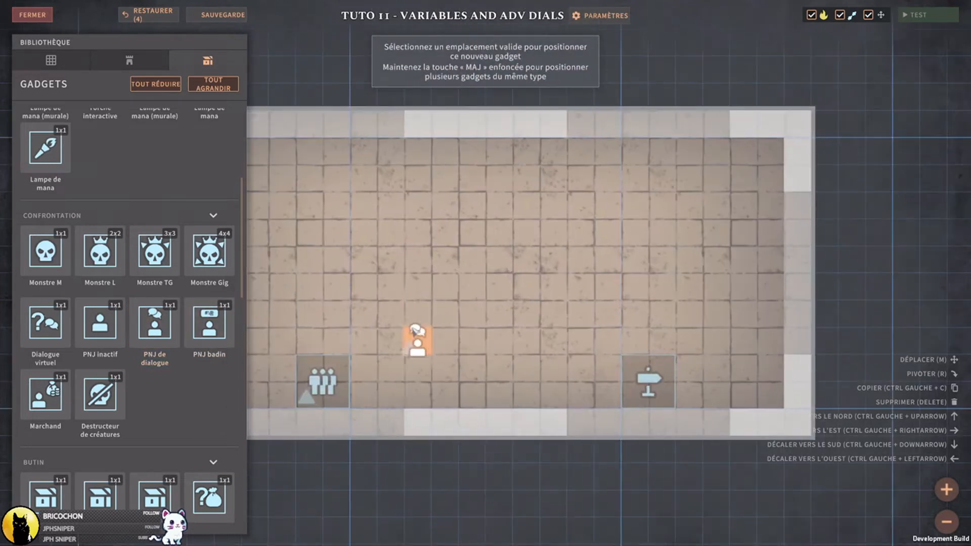
middle_click_drag(357, 279, 422, 276)
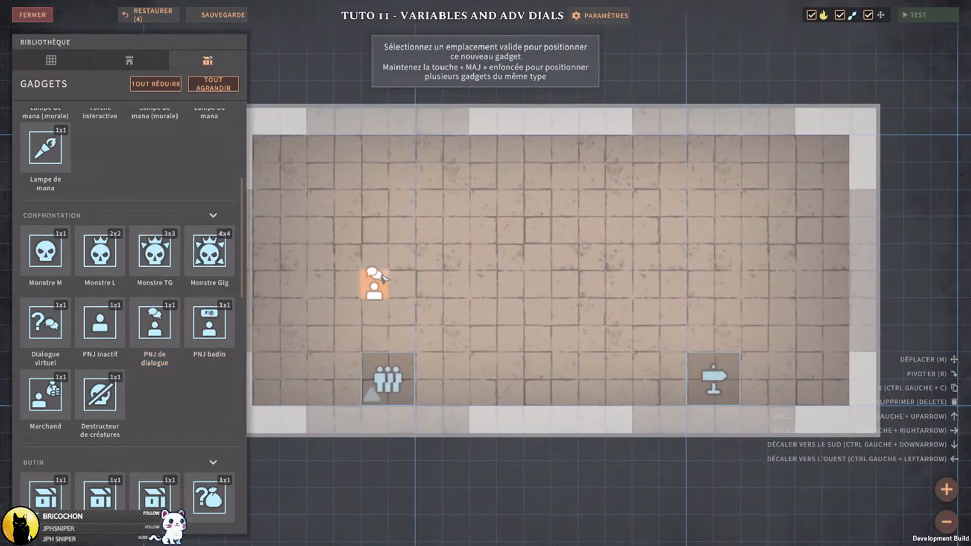
left_click(381, 260)
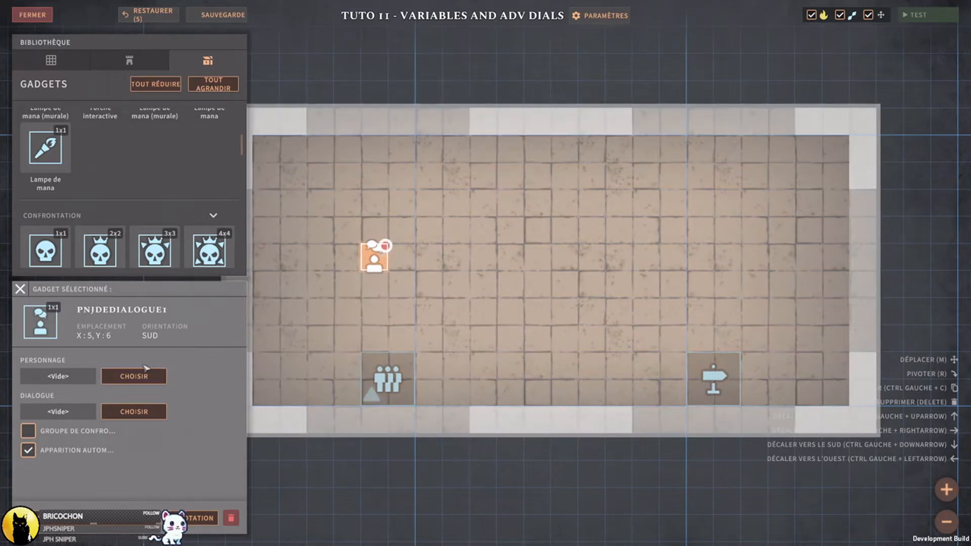
- Assign the character Idriel Justefront to the selected PNJ de dialogue gadget
left_click(144, 377)
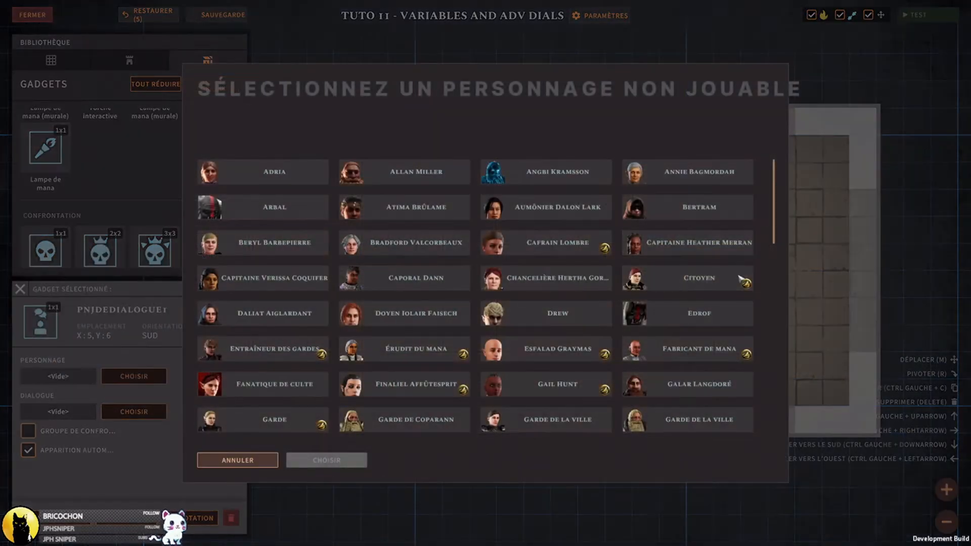
left_click_drag(775, 233, 787, 334)
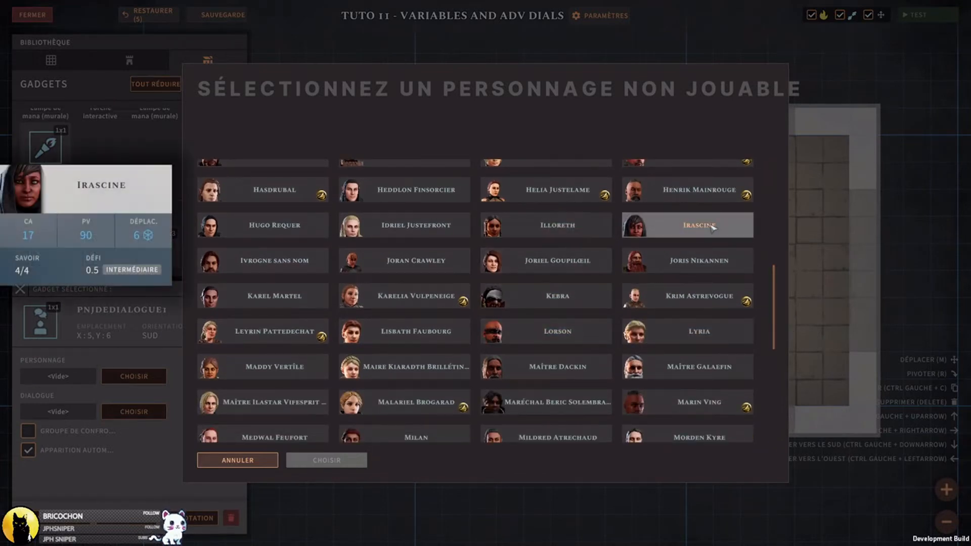
left_click(354, 233)
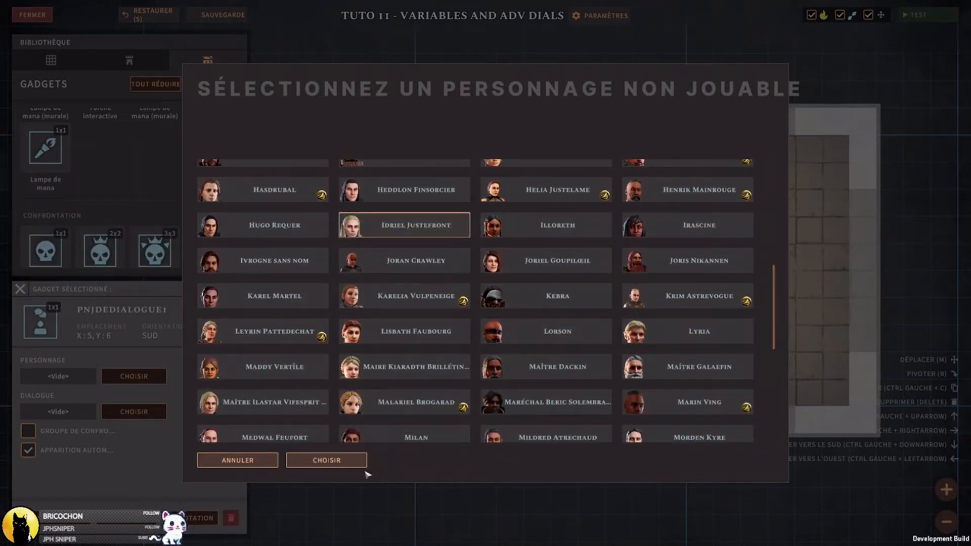
left_click(331, 461)
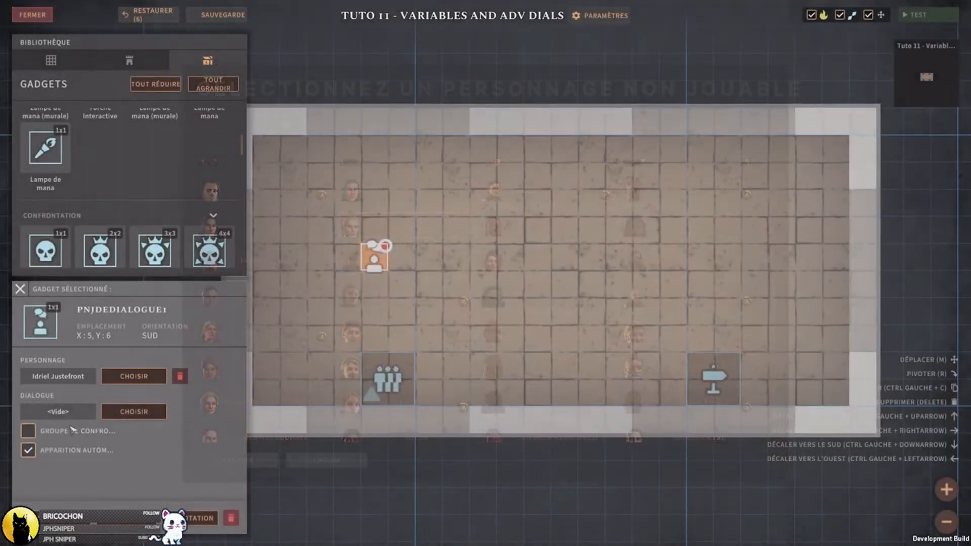
- Enable the dialogue NPC's confrontation group with group index 1, then save and close the location
left_click(148, 454)
type("1")
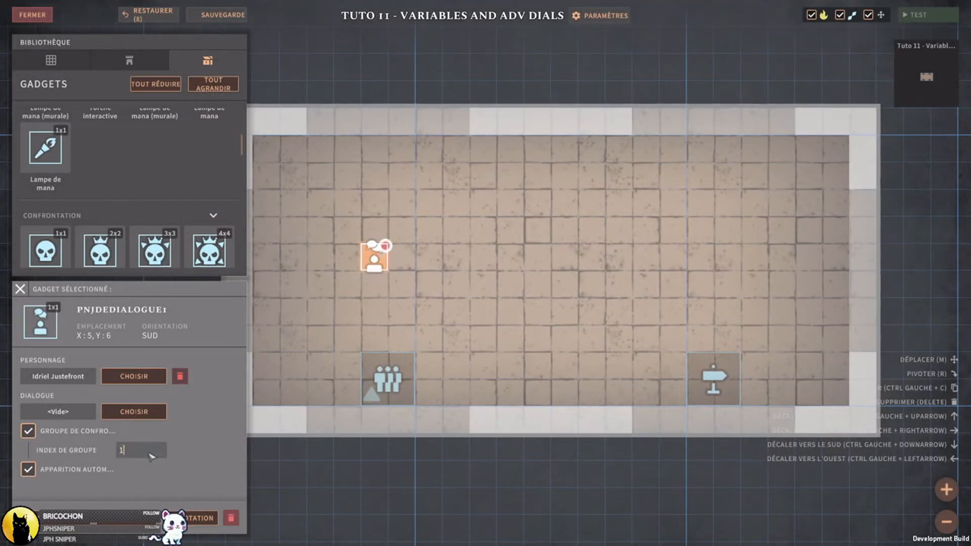
left_click(243, 21)
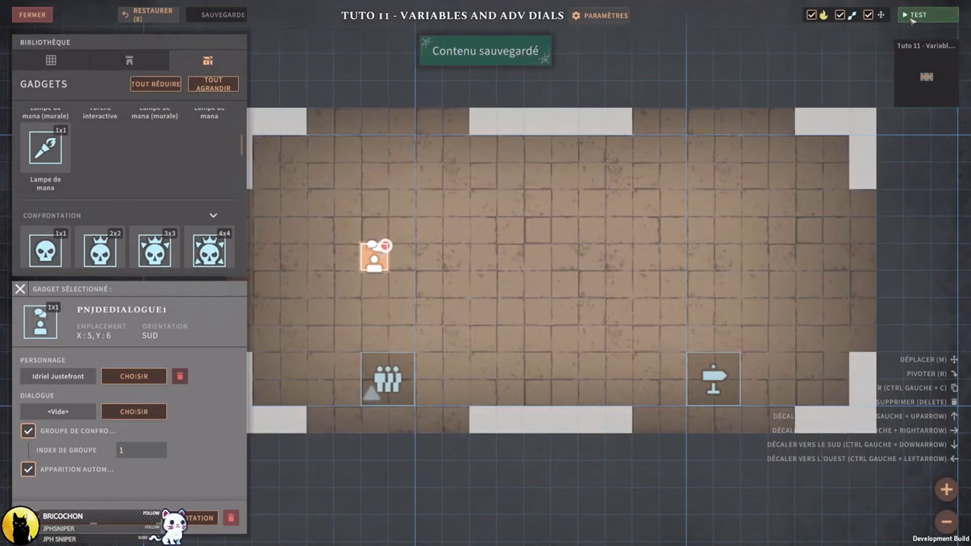
left_click(34, 15)
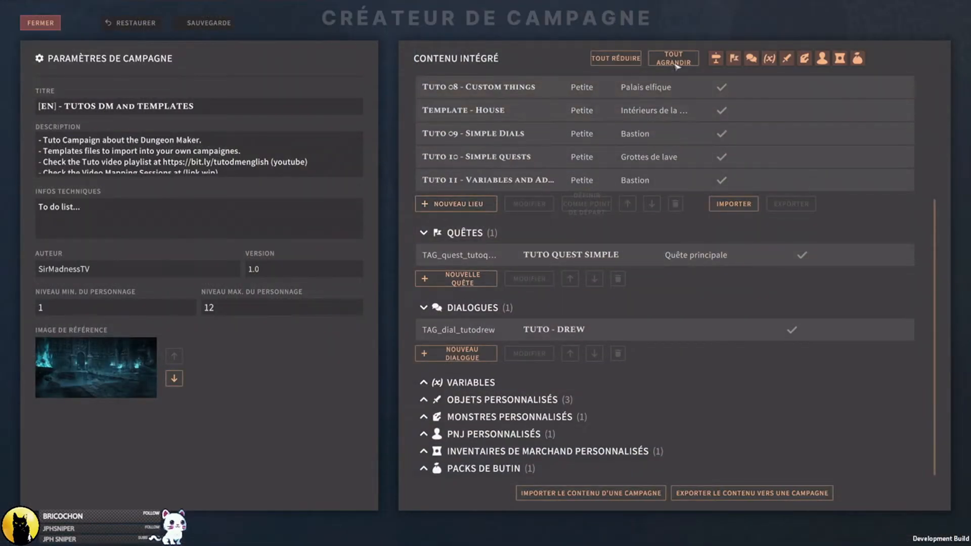
- Collapse all campaign content sections and start a new variable in the Variables section
left_click(615, 58)
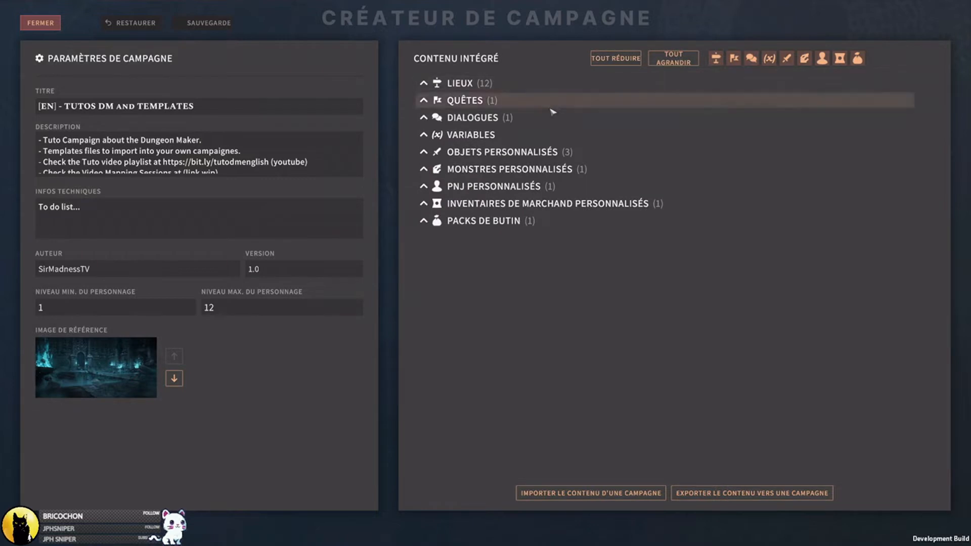
left_click(546, 135)
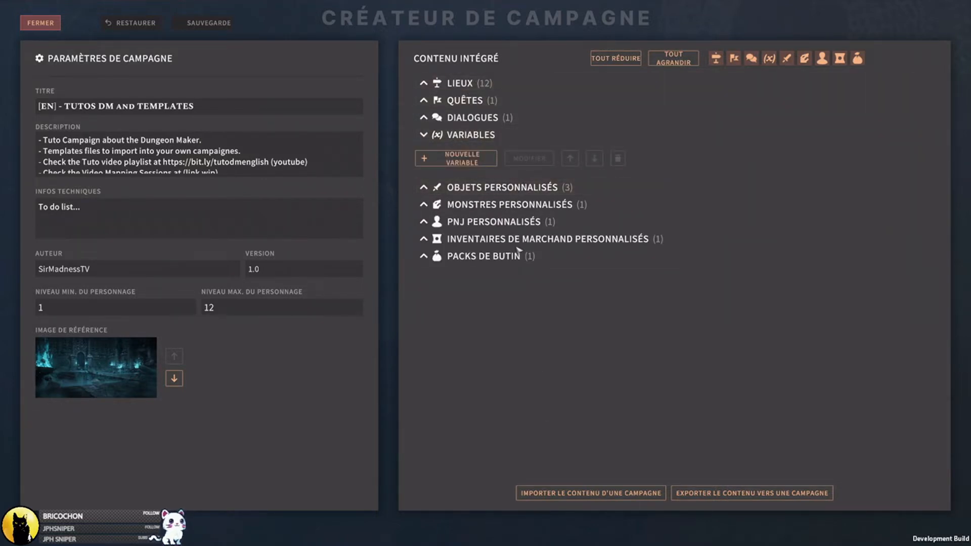
left_click(458, 161)
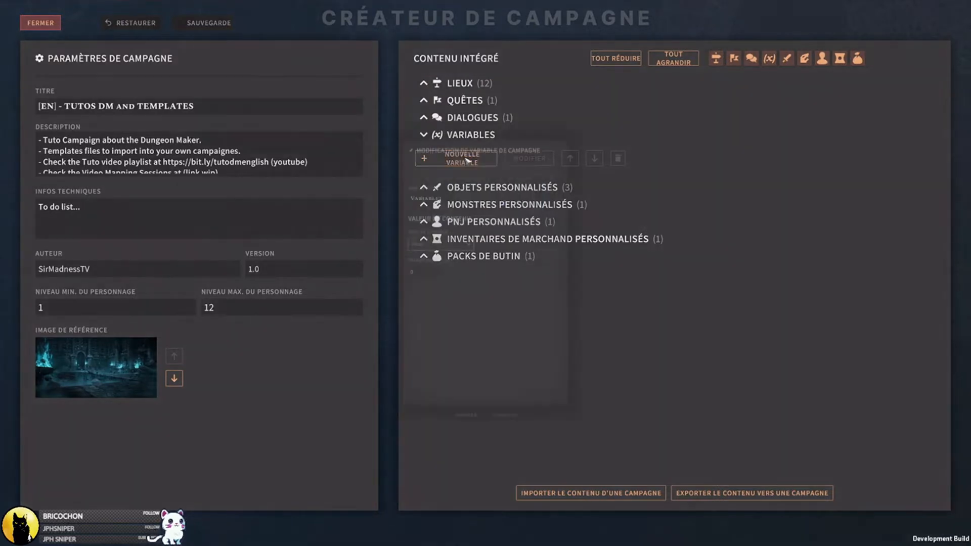
- Try the Booléen and Entier types on the new variable and check the default value each one accepts
left_click(433, 228)
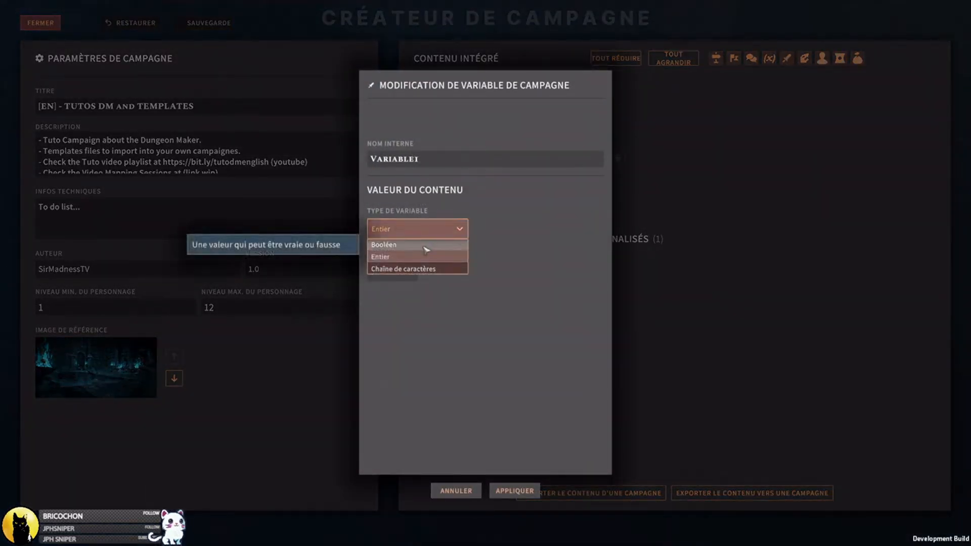
left_click(426, 250)
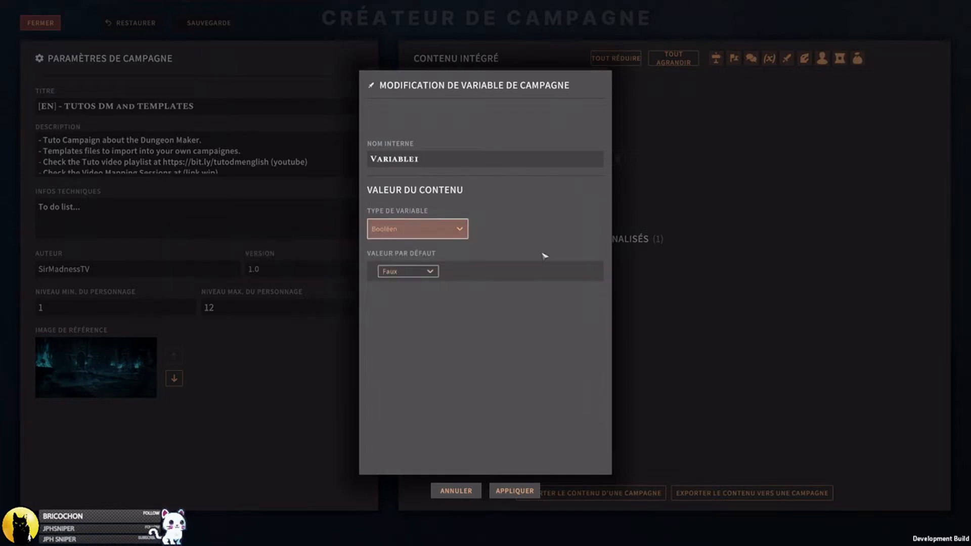
left_click(431, 272)
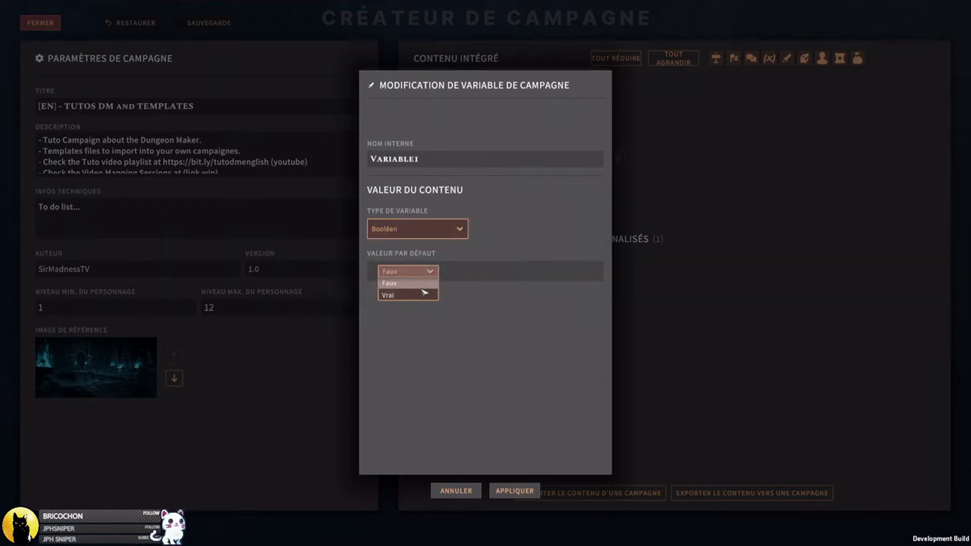
left_click(431, 272)
left_click(426, 229)
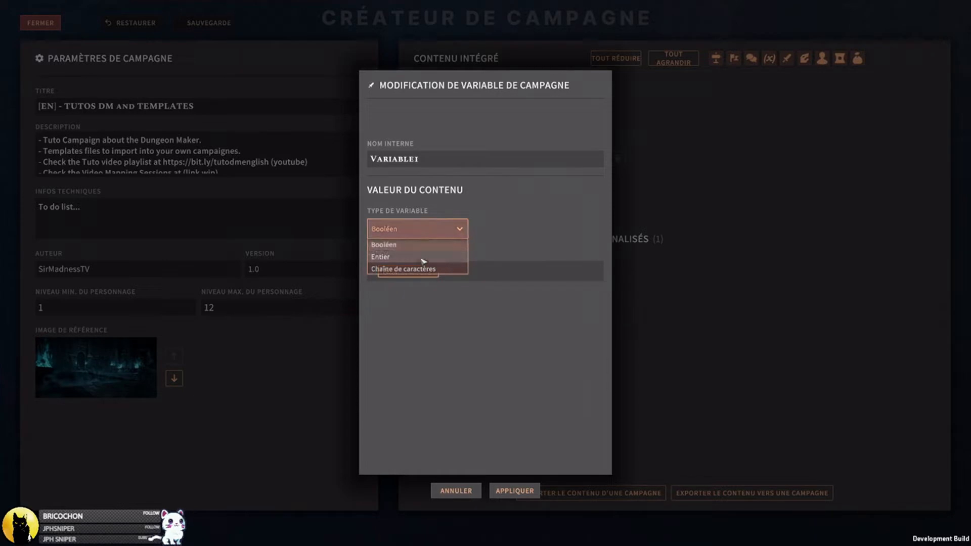
left_click(425, 256)
left_click(395, 278)
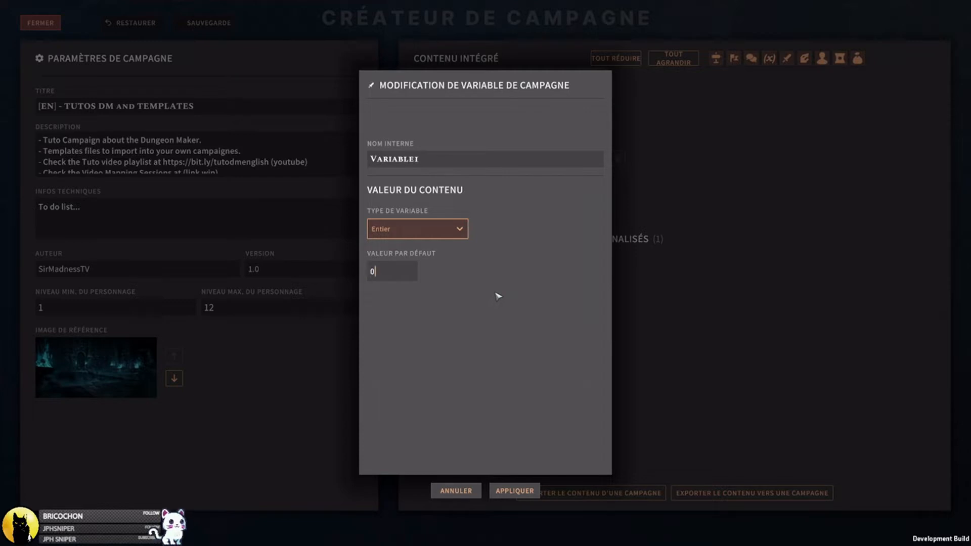
- Try the Chaîne de caractères type with the default value YOUHAVETOTYPEATEXT, and clear that default value
left_click(448, 234)
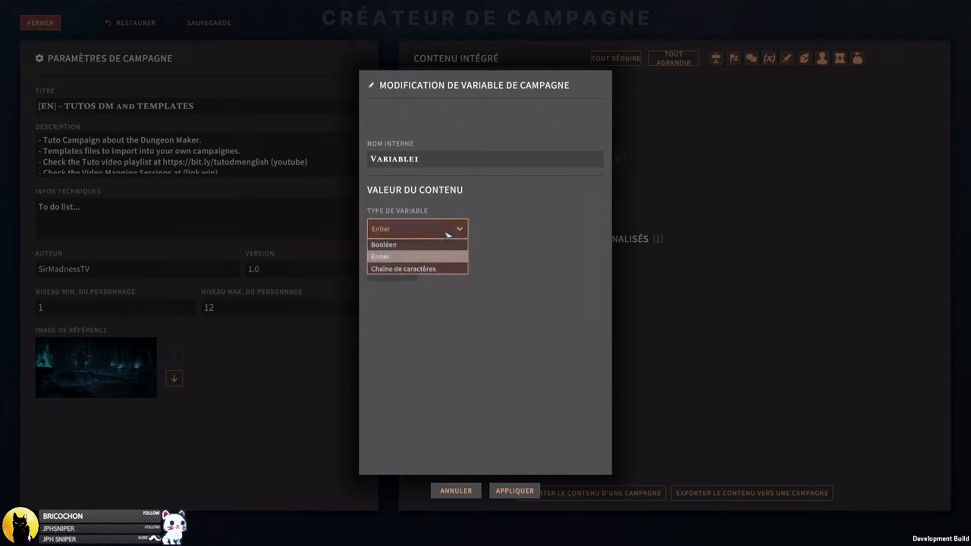
left_click(436, 272)
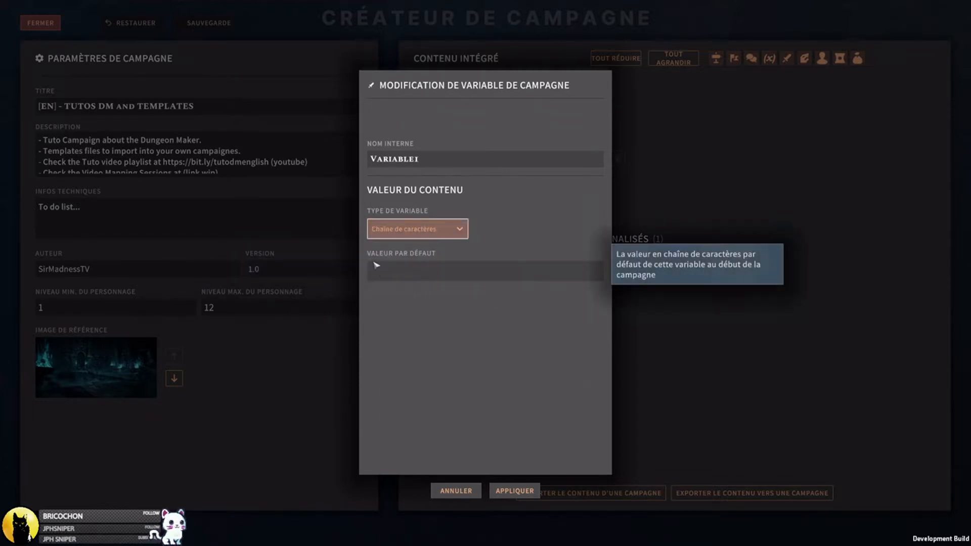
left_click(437, 276)
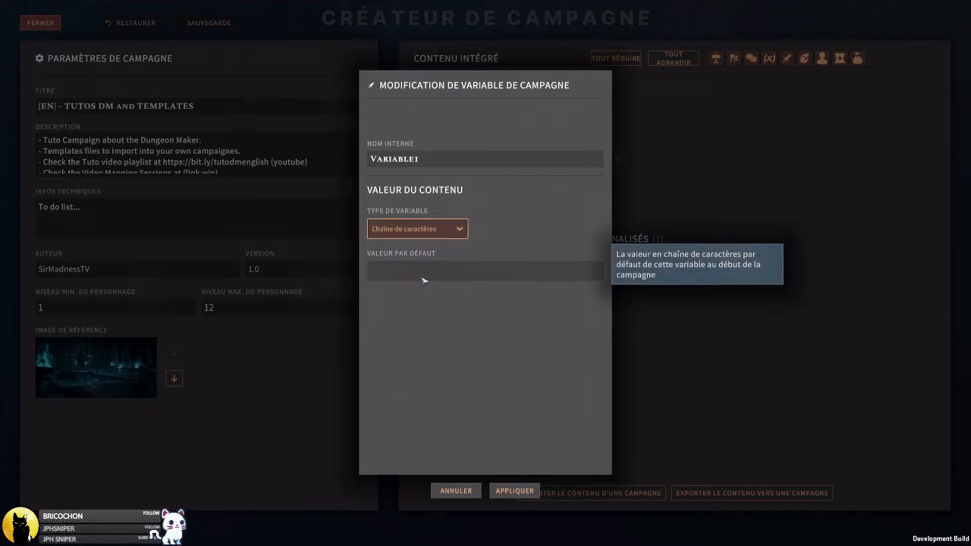
type("YOUHAVETOTYPEATEXT")
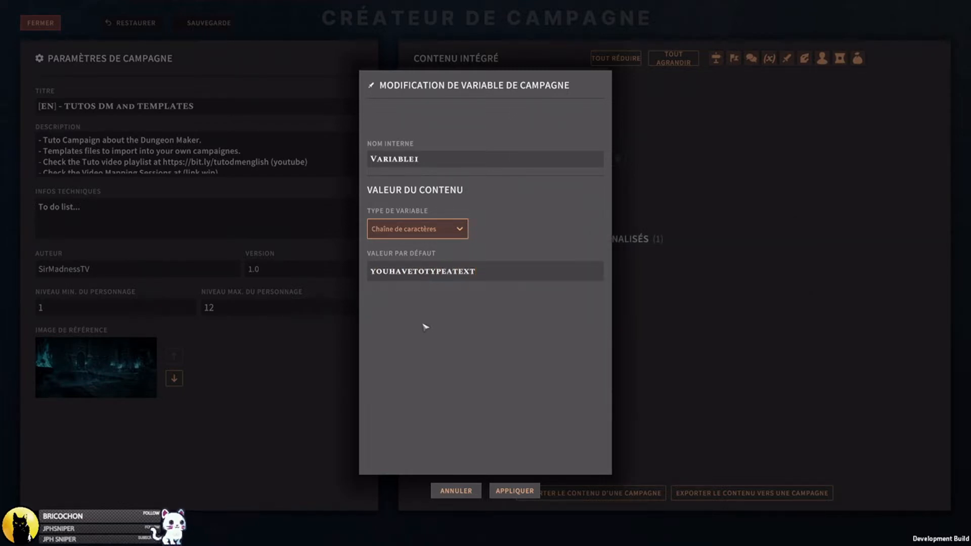
key("ctrl+a")
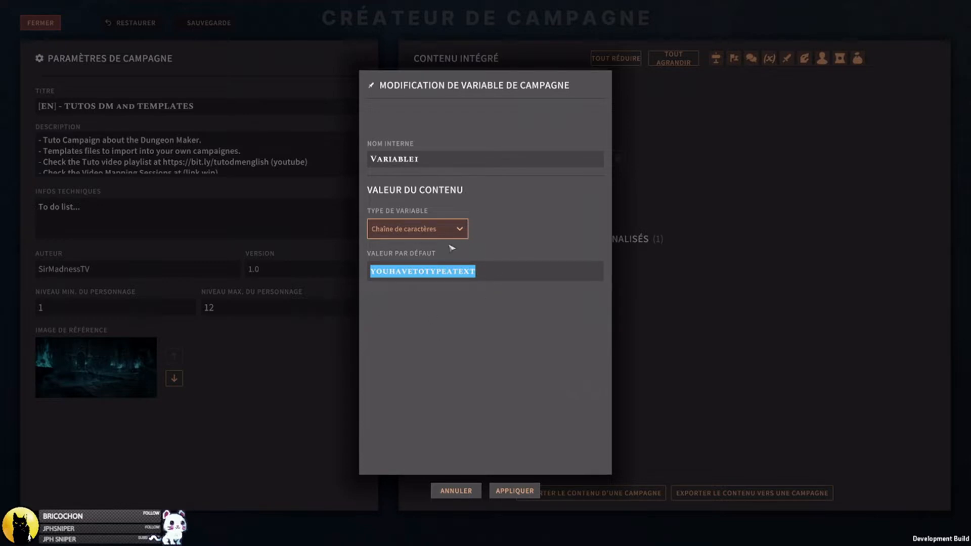
left_click_drag(490, 275, 268, 290)
key("BackSpace")
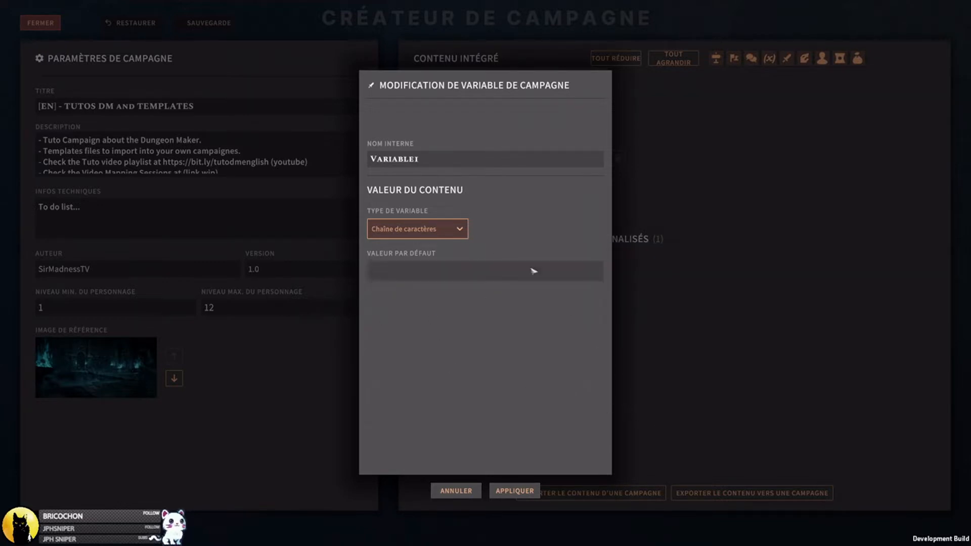
- Set the variable type to Booléen, name it TAG_var_tutoboolean, apply it and save the campaign
left_click(453, 233)
left_click(384, 245)
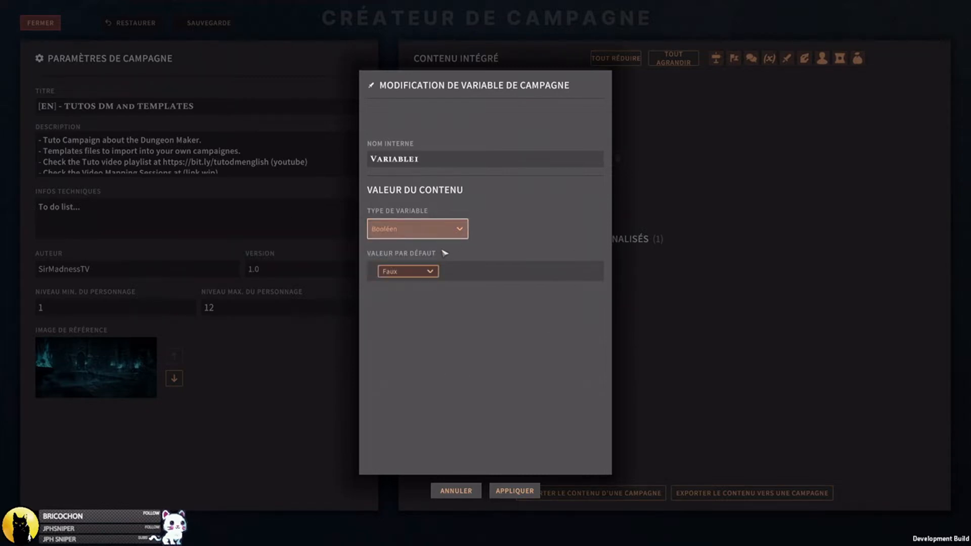
left_click(427, 159)
type("TAG_VA")
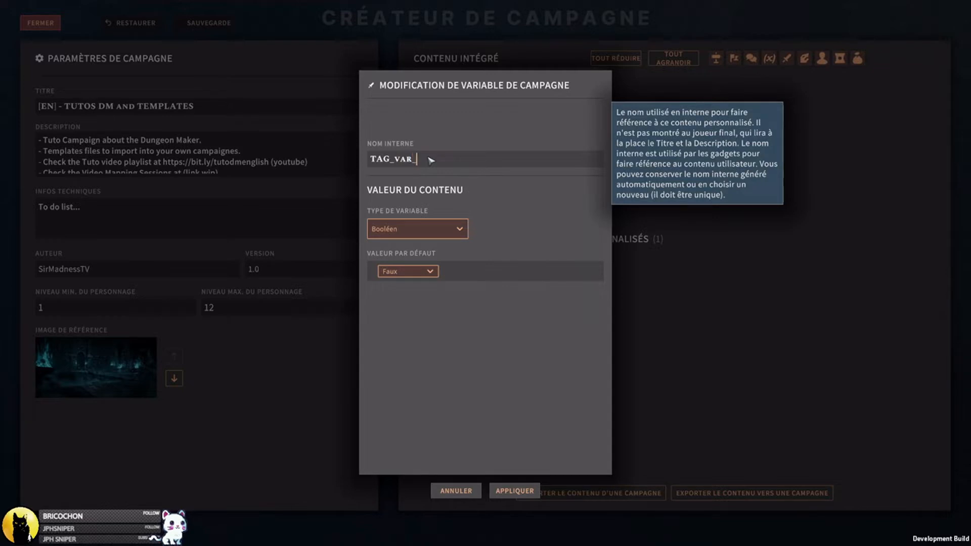
type("R_TUTOBOOLEAN")
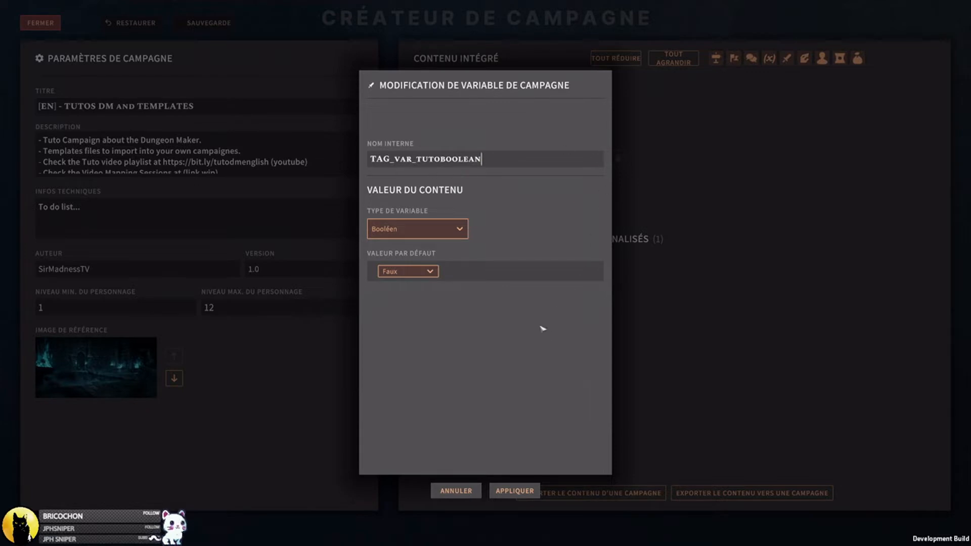
left_click(514, 490)
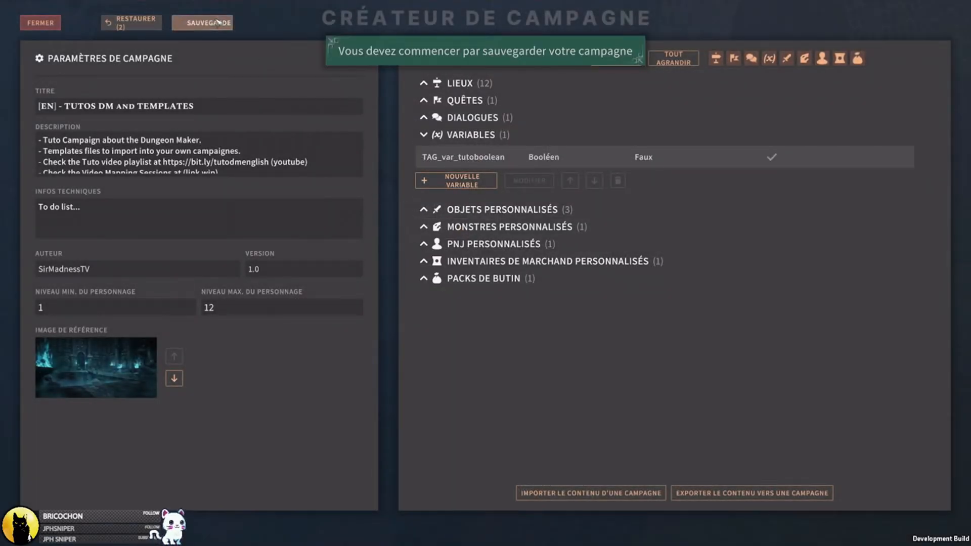
left_click(202, 22)
- Create a second variable of type Entier named TAG_var_numbers with default value 0, and save the campaign
left_click(450, 181)
left_click(417, 158)
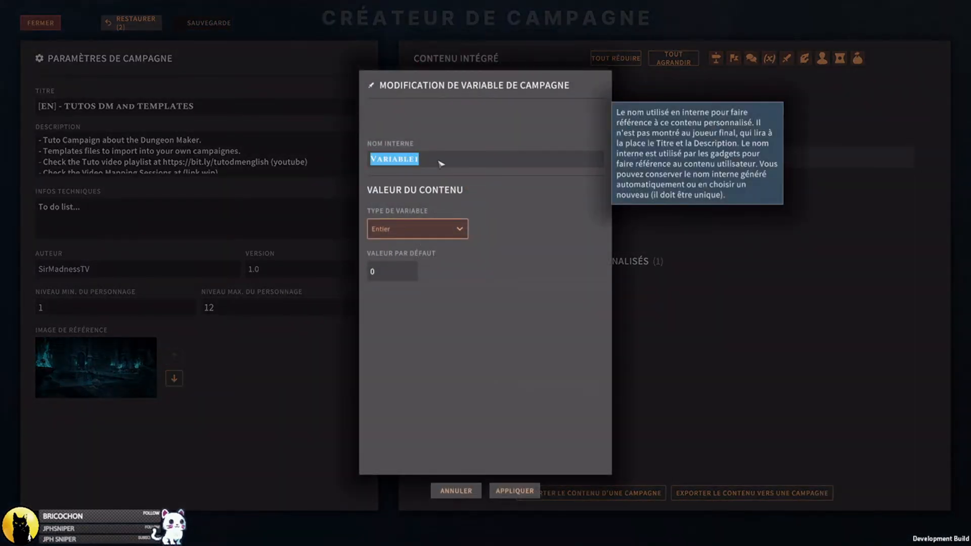
type("TAG_var")
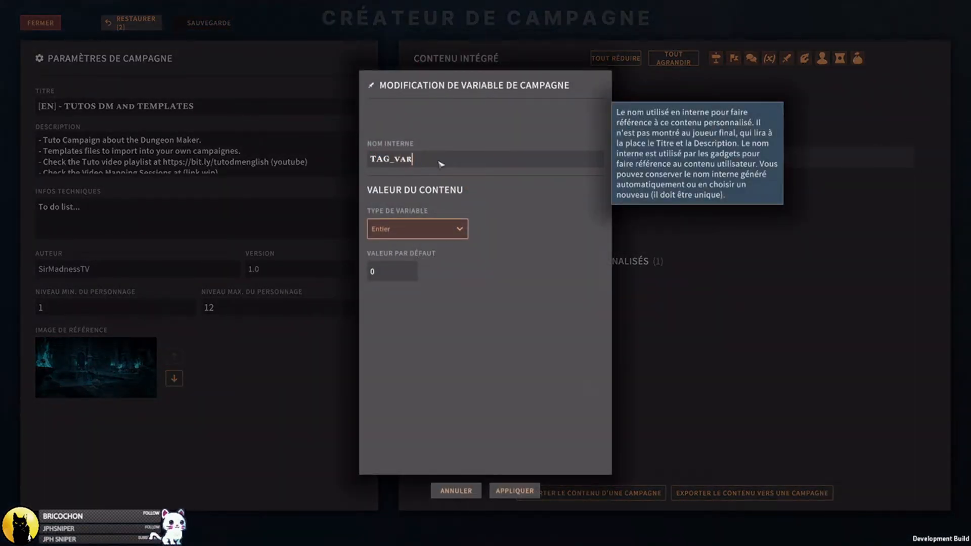
type("_numbers")
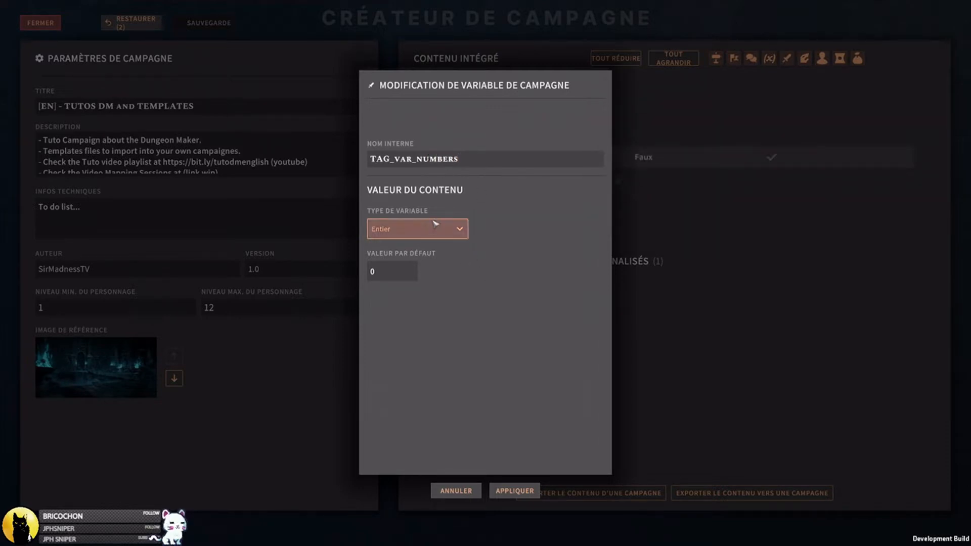
left_click(530, 493)
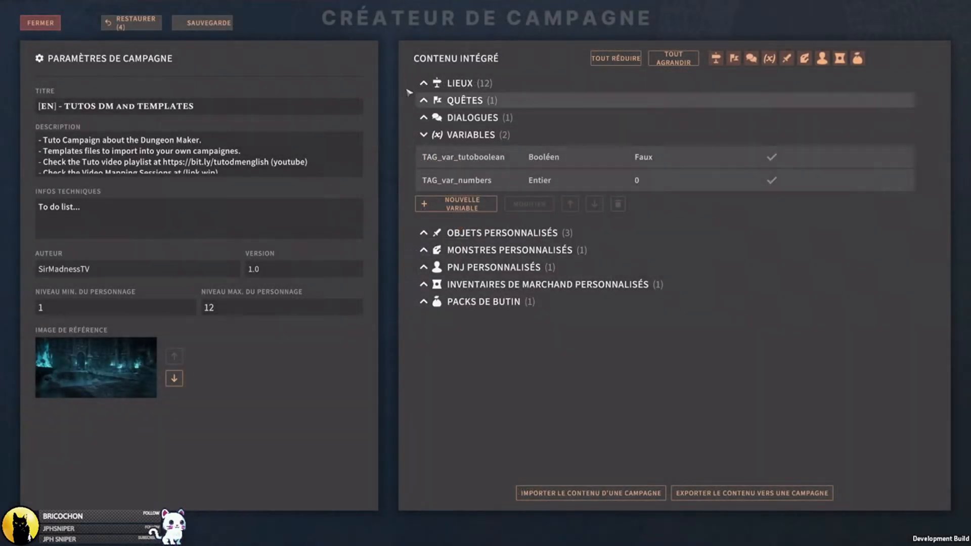
left_click(205, 23)
- Create a third variable named TAG_var_text of type Chaîne de caractères with an empty default value, and save the campaign
left_click(456, 204)
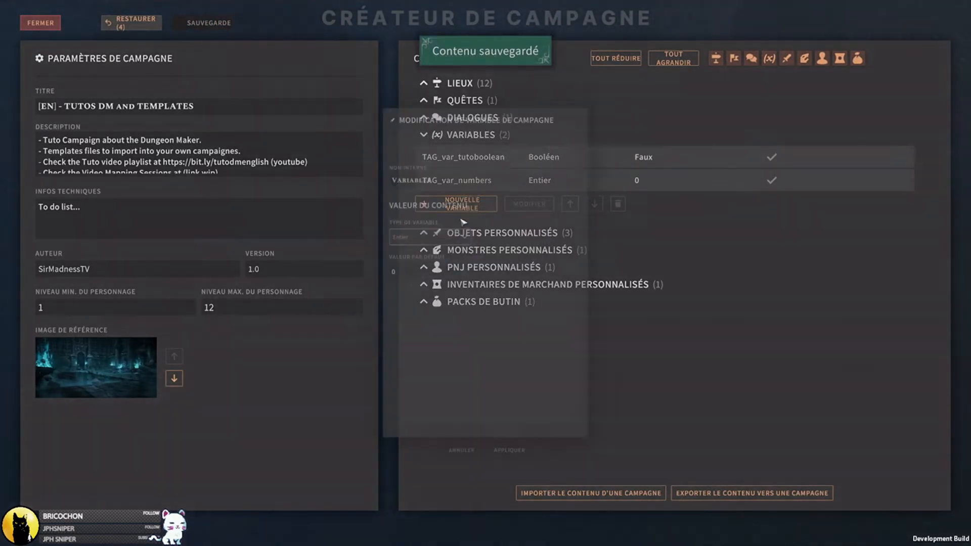
left_click(434, 161)
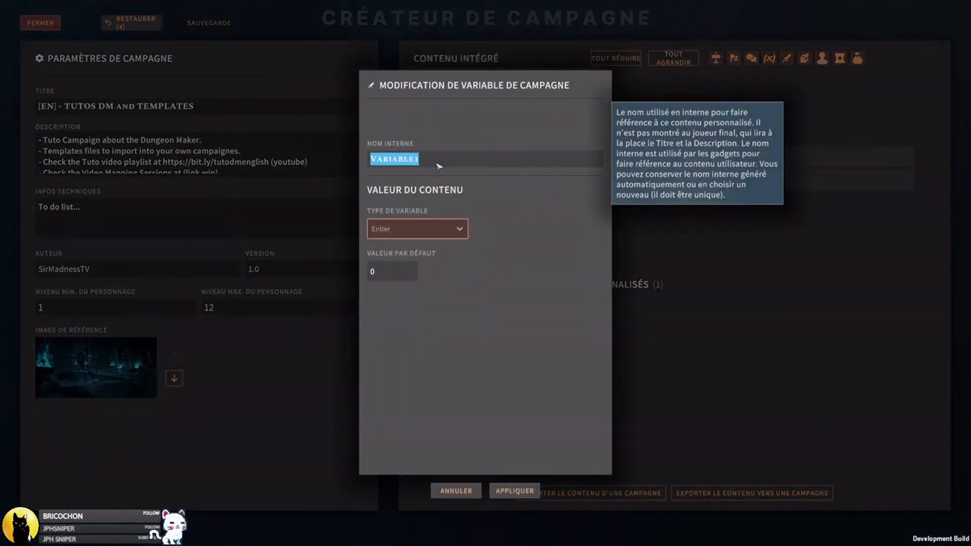
type("TAG_var_tex")
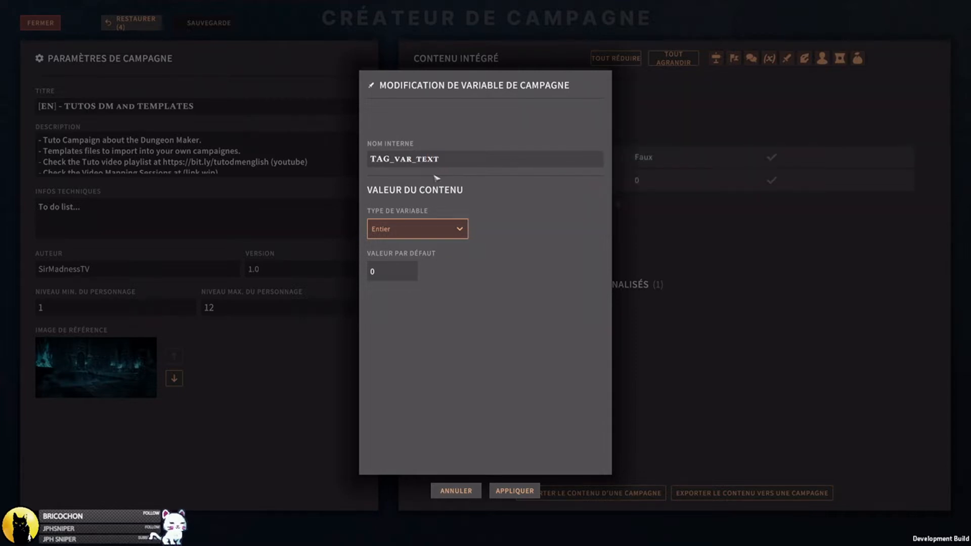
left_click(417, 229)
left_click(405, 269)
left_click(520, 490)
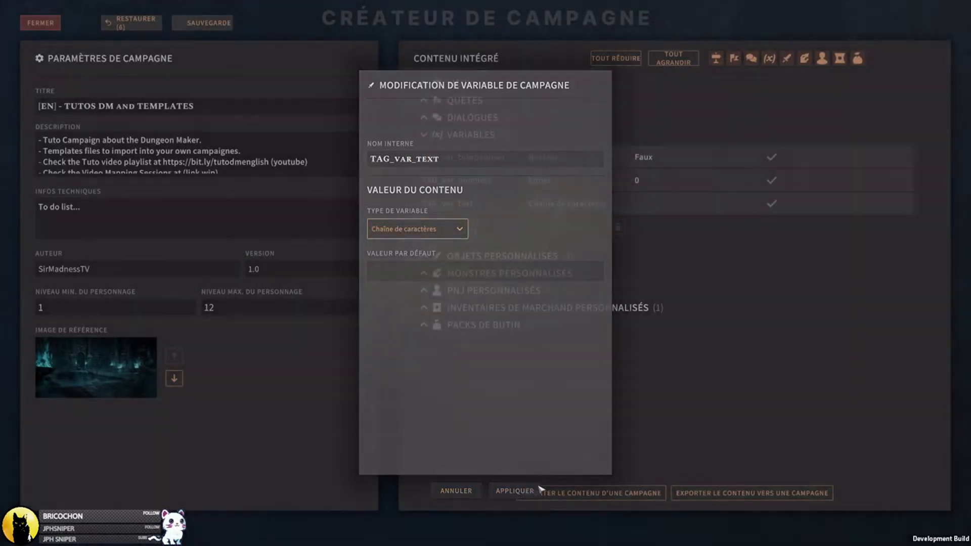
left_click(204, 23)
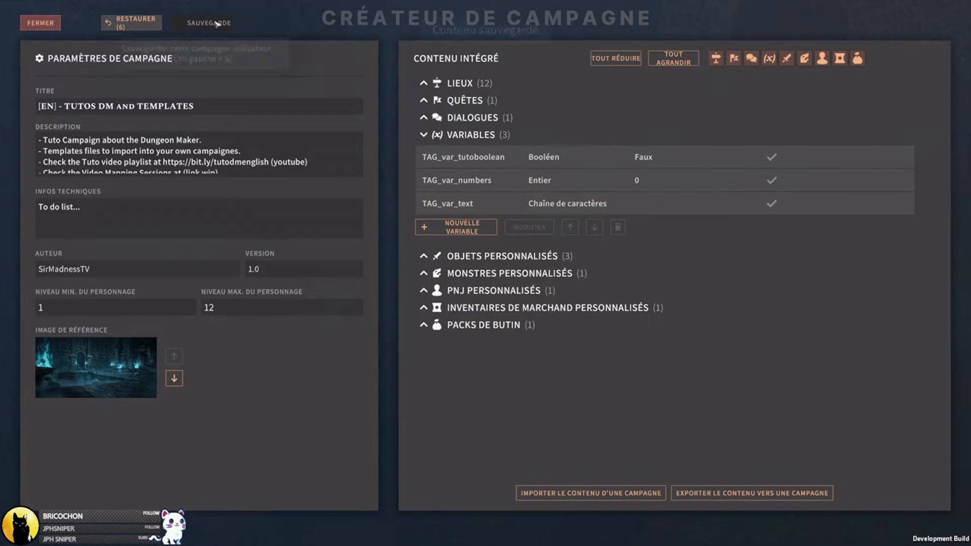
- Create a new dialogue with the internal name TAG_dial_tutovarboolean and the title TUTO VAR BOOLEAN, and apply its settings
left_click(475, 117)
left_click(475, 118)
left_click(475, 118)
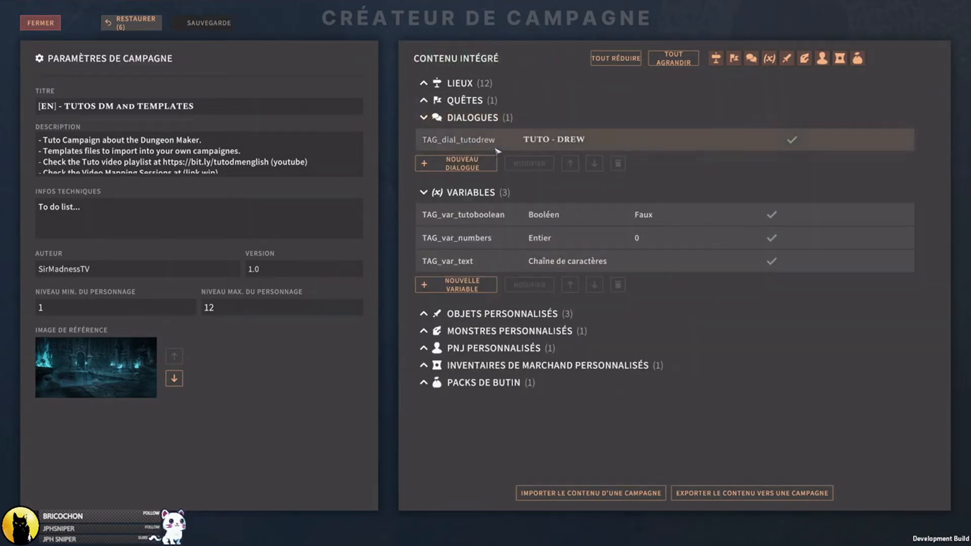
left_click(478, 166)
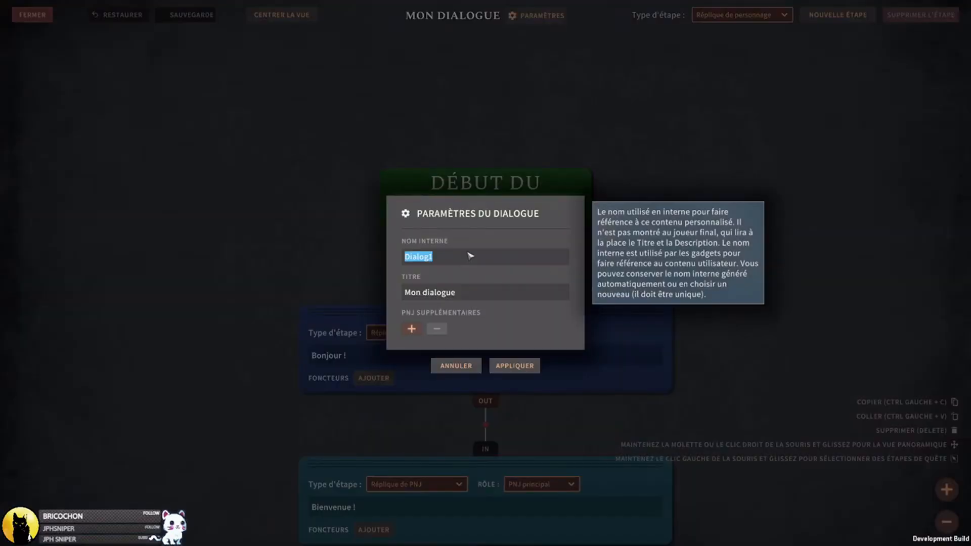
type("TAG")
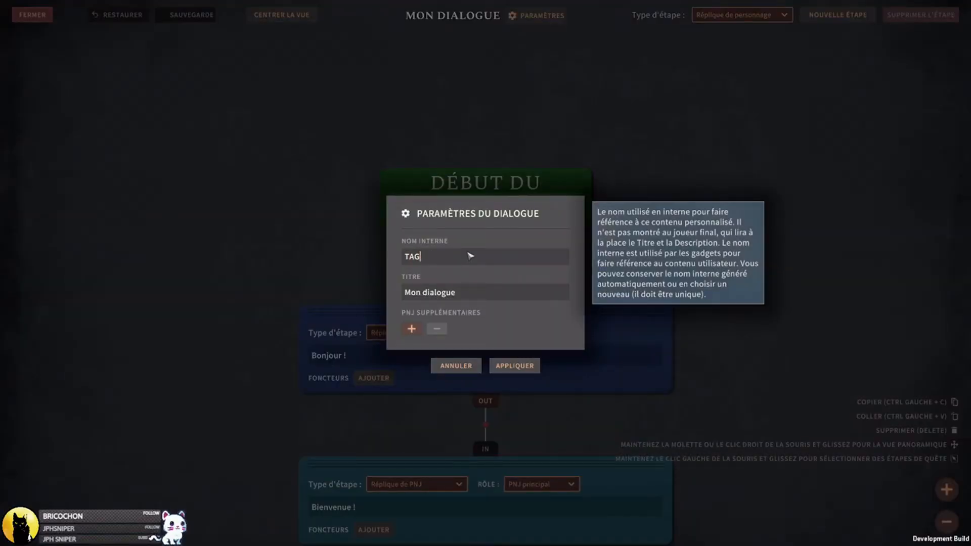
type("_dial_tutovarboolean")
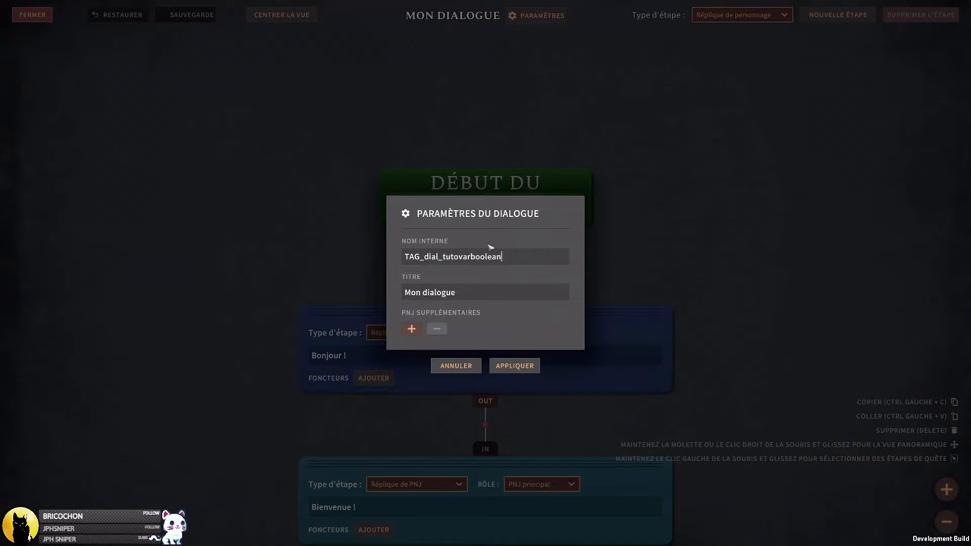
left_click(479, 298)
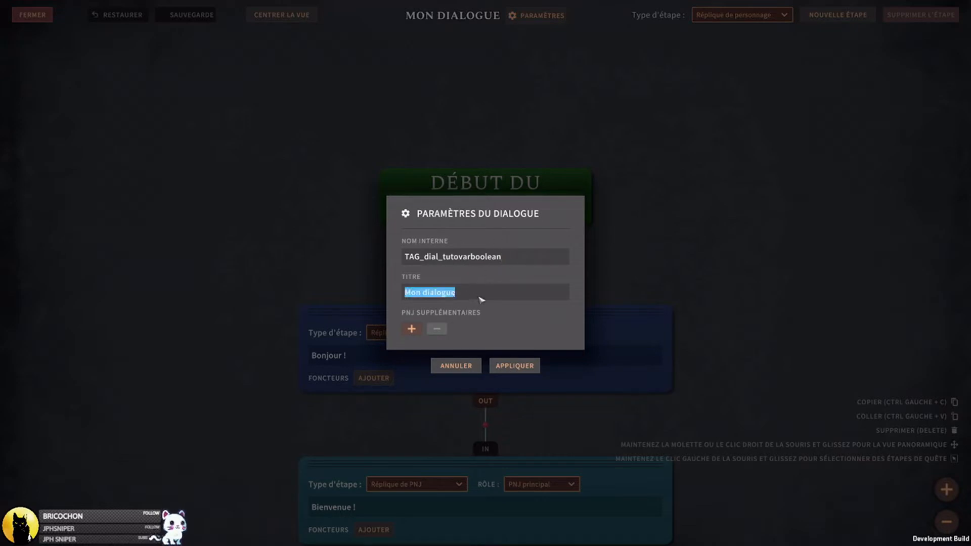
type("TUTO VAR BOOLEAN")
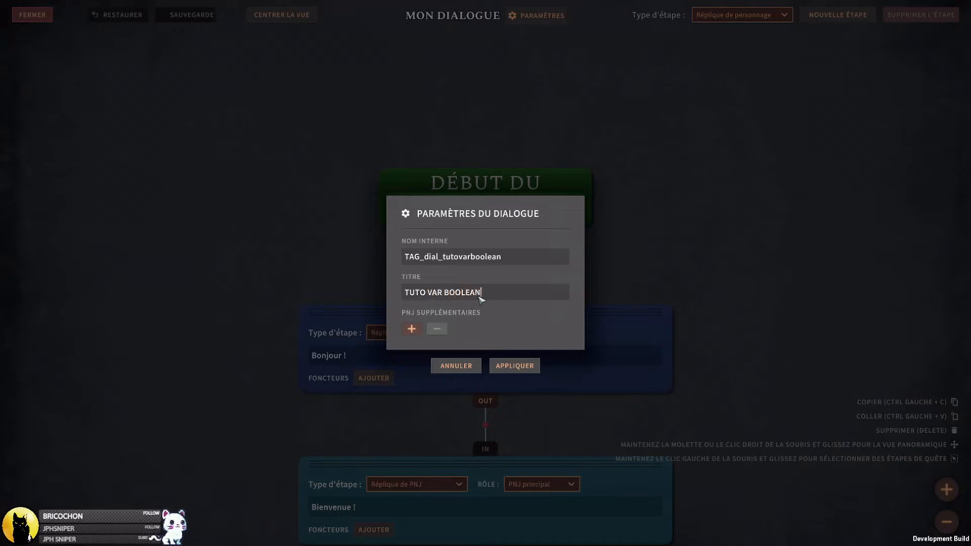
left_click(521, 365)
- Delete the default character line, NPC line and Terminer steps, leaving only the dialogue start, and save the dialogue
middle_click_drag(766, 223, 690, 94)
middle_click_drag(674, 207, 728, 179)
left_click(635, 189)
key("Delete")
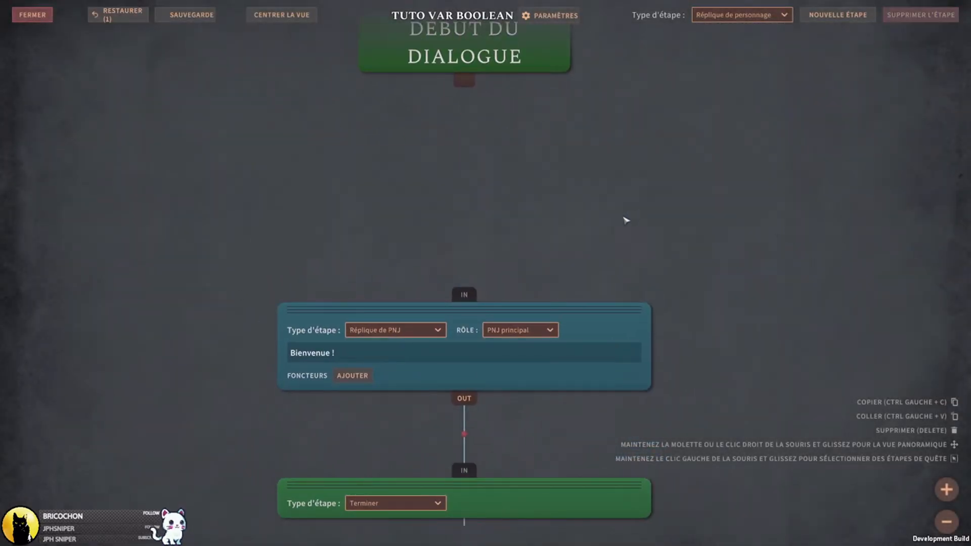
left_click(620, 347)
key("Delete")
left_click(581, 499)
key("Delete")
scroll(593, 245, "down", 3)
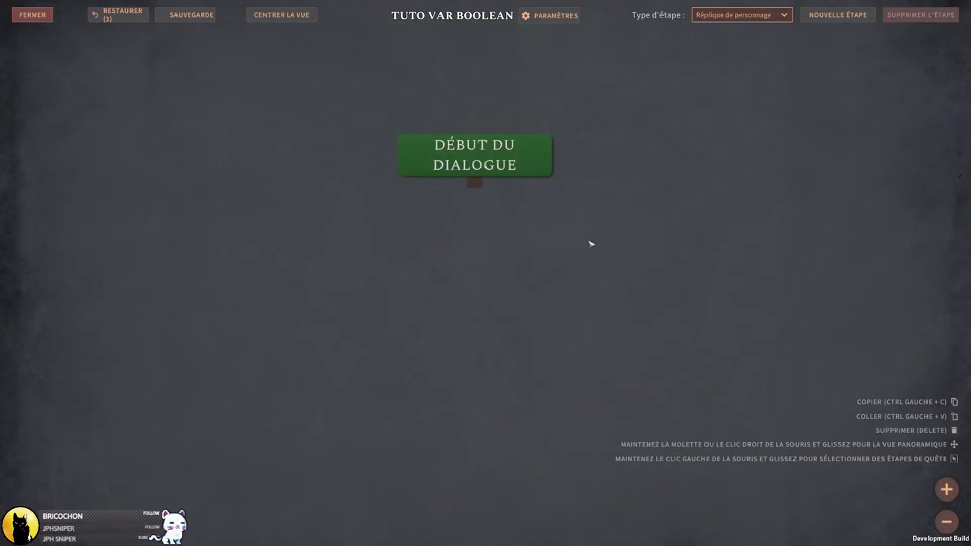
left_click(185, 16)
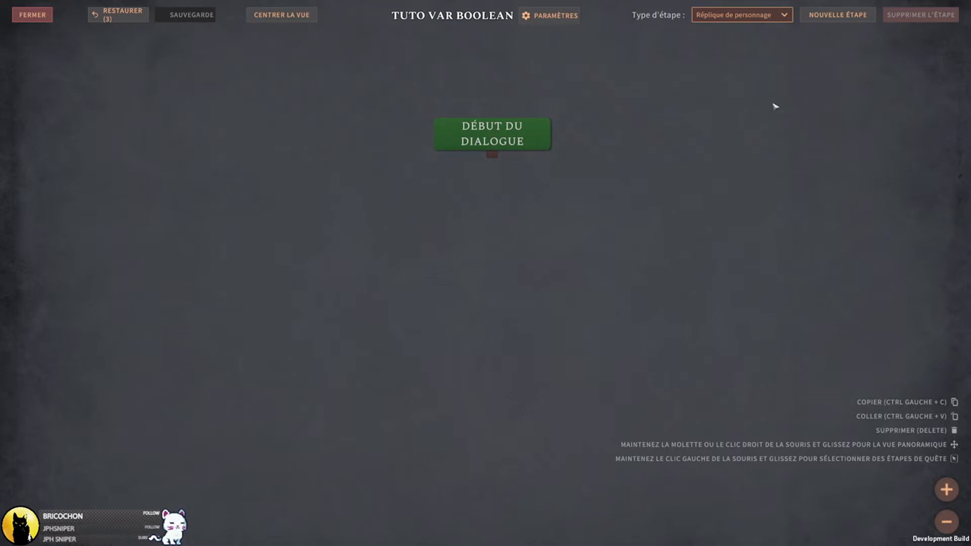
left_click(754, 17)
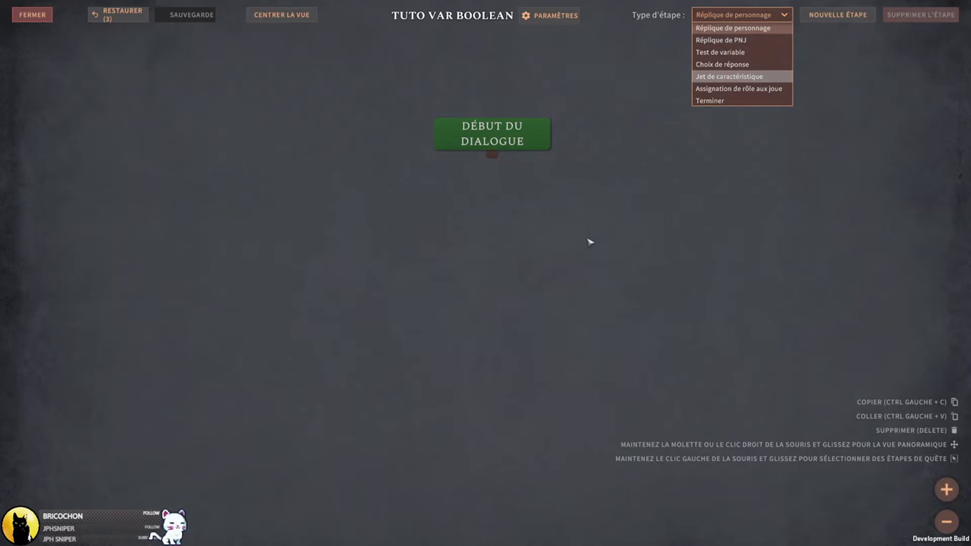
left_click(607, 270)
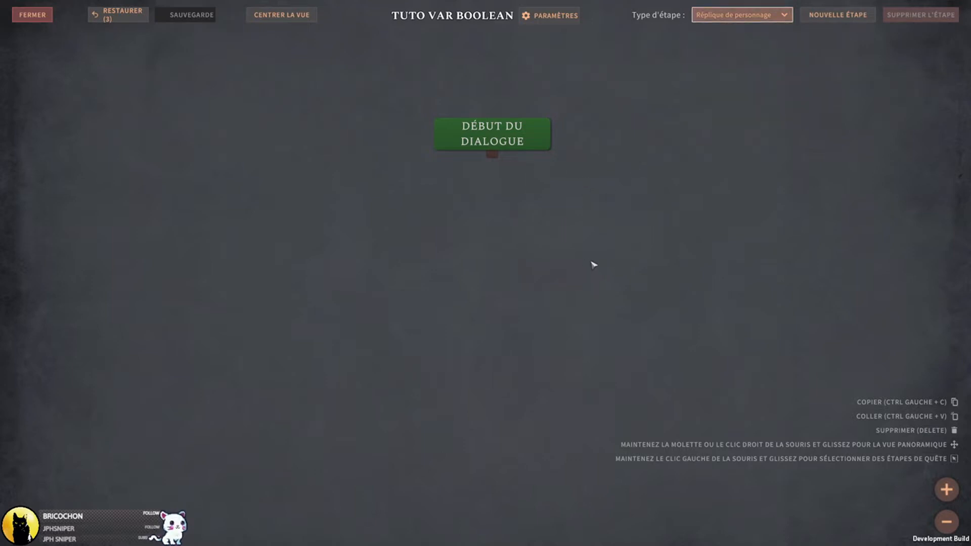
middle_click_drag(607, 235, 590, 251)
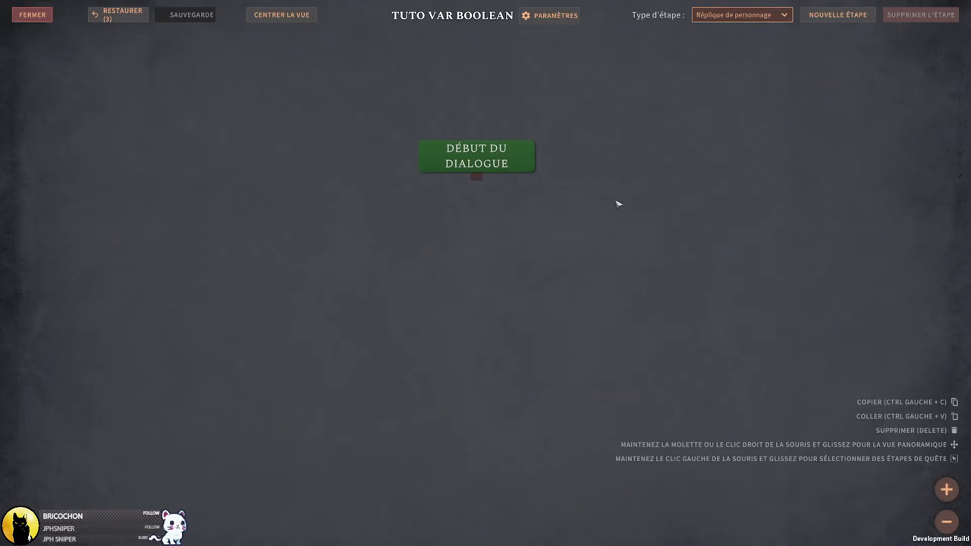
- Add an Assignation de rôle aux joueurs step below the dialogue start and connect it to the start
left_click(753, 16)
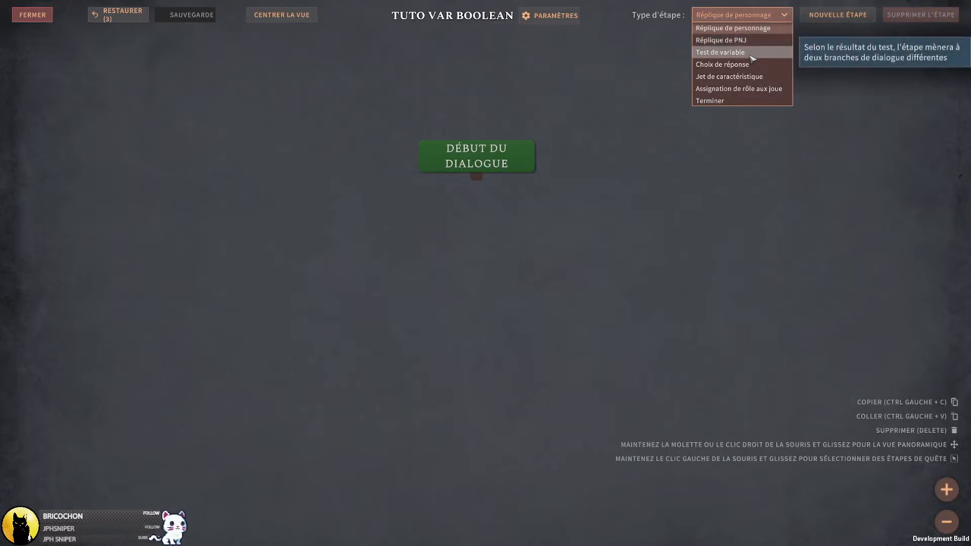
left_click(767, 90)
left_click(838, 15)
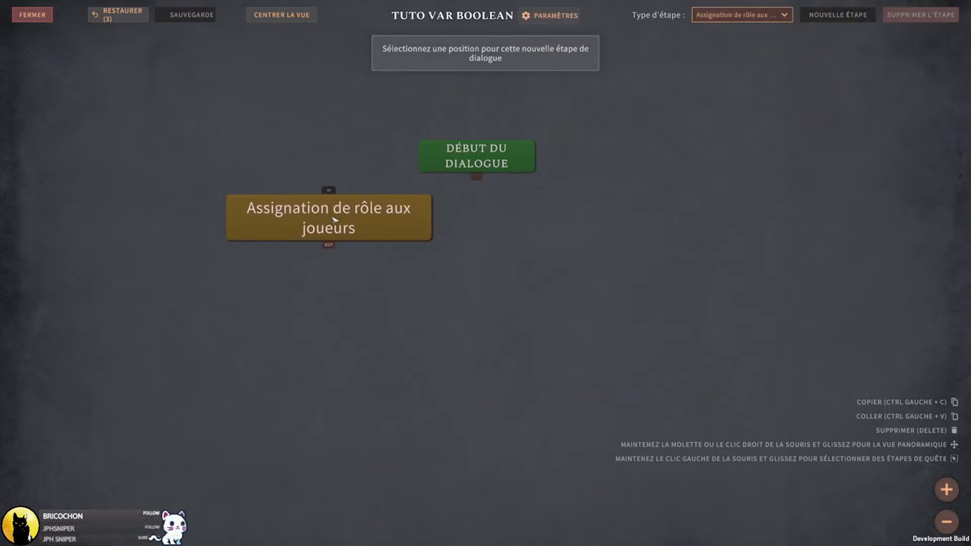
left_click(335, 219)
- Add a Test de variable step and place it below and to the right of the role assignment step
left_click(741, 15)
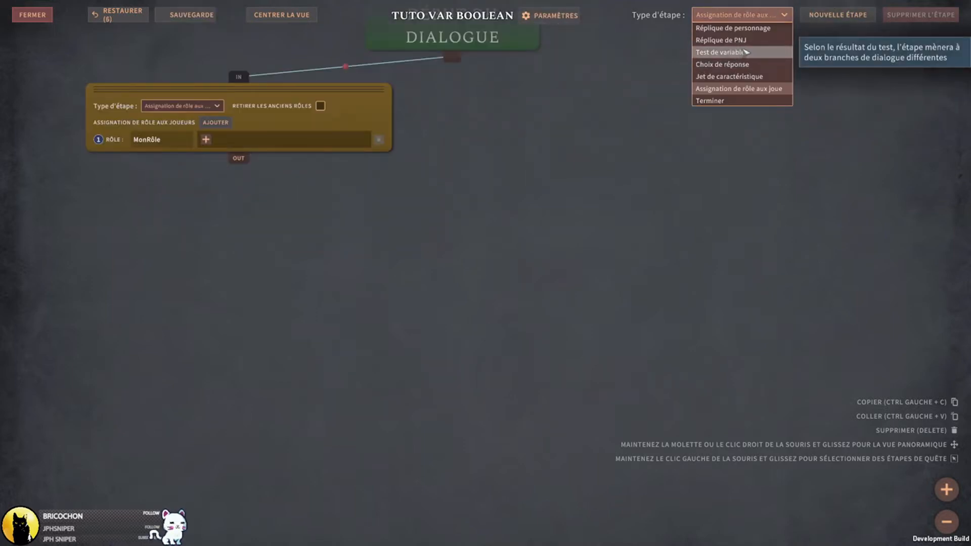
left_click(728, 52)
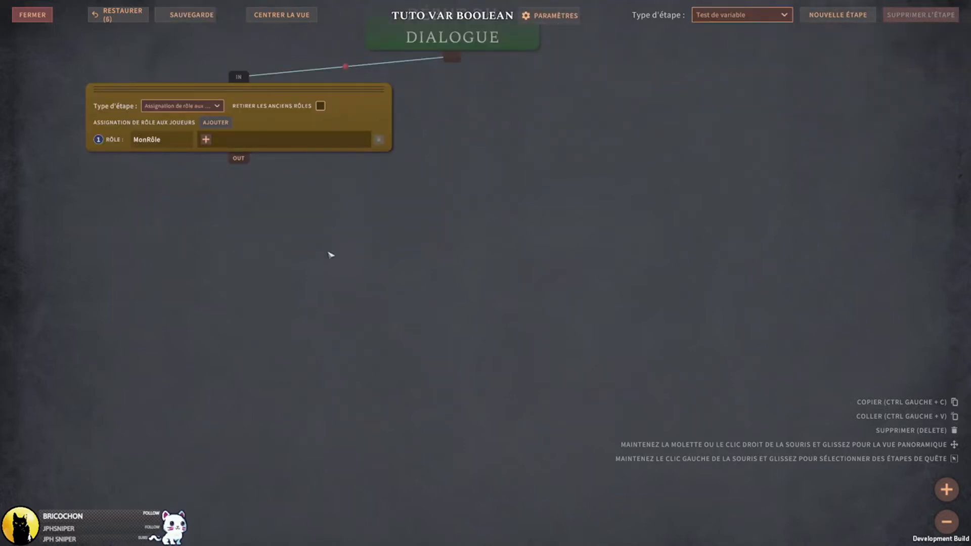
left_click(837, 16)
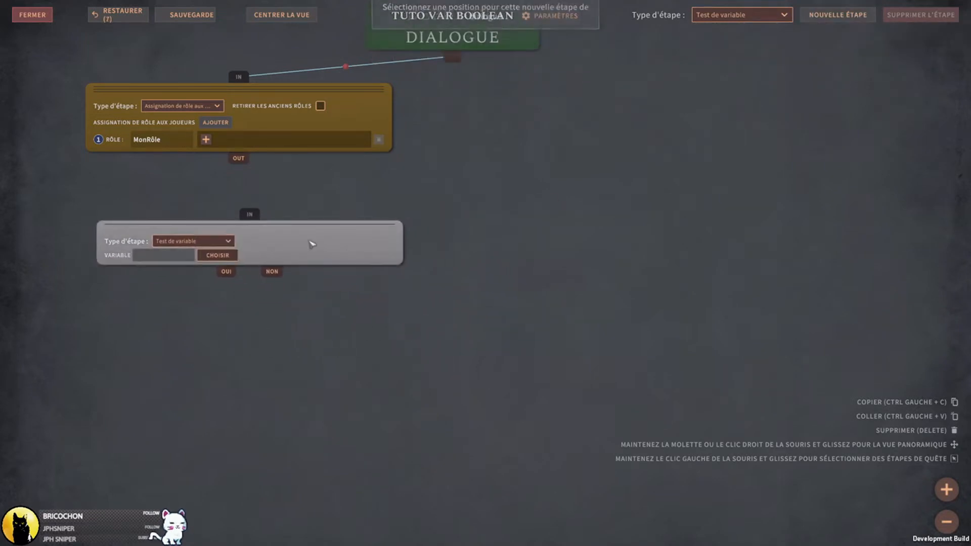
left_click(311, 244)
left_click_drag(513, 228, 709, 201)
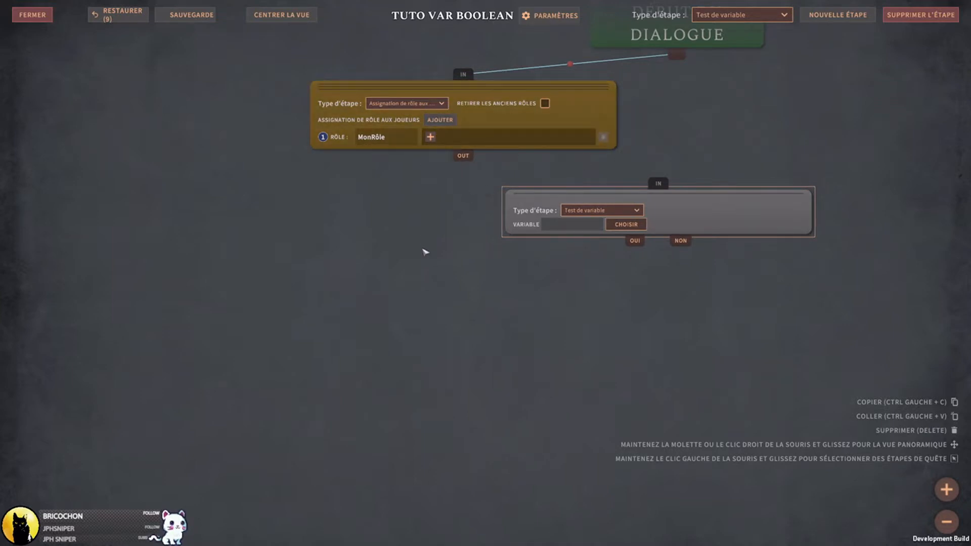
- Try adding a second role to the role assignment step, and remove that extra role
scroll(416, 263, "down", 6)
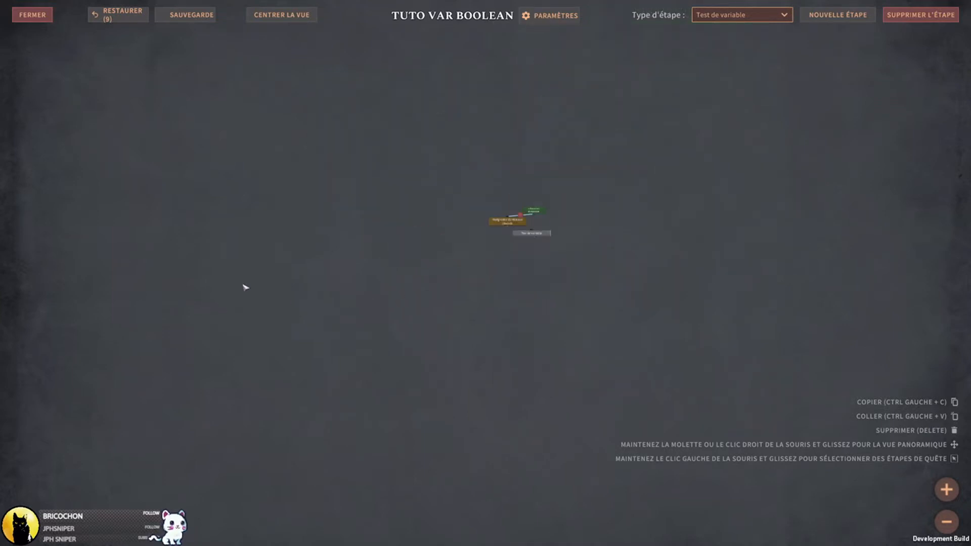
scroll(662, 329, "up", 6)
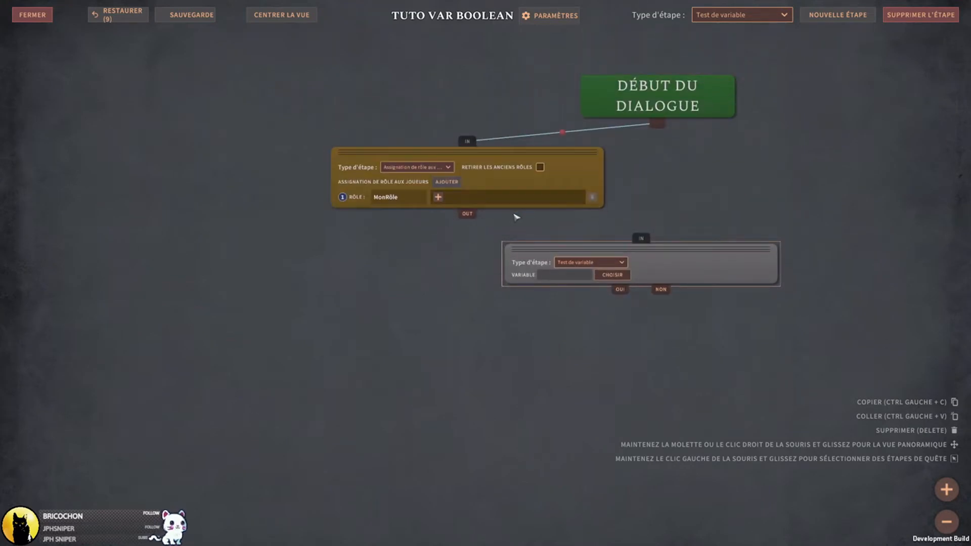
left_click(451, 182)
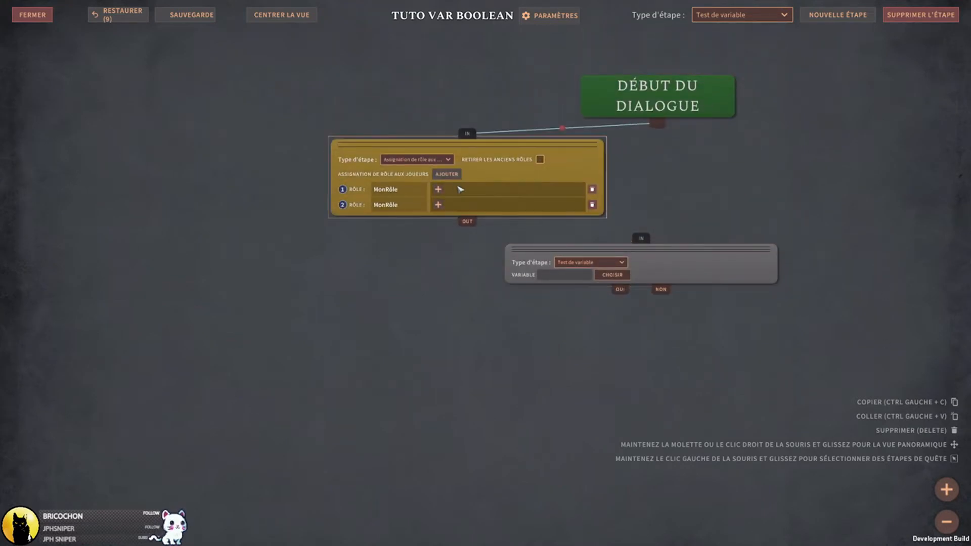
left_click(592, 204)
- Connect the role assignment's output to the variable test and make it check whether TAG_var_tutoboolean Est égale à True
middle_click_drag(863, 309, 792, 255)
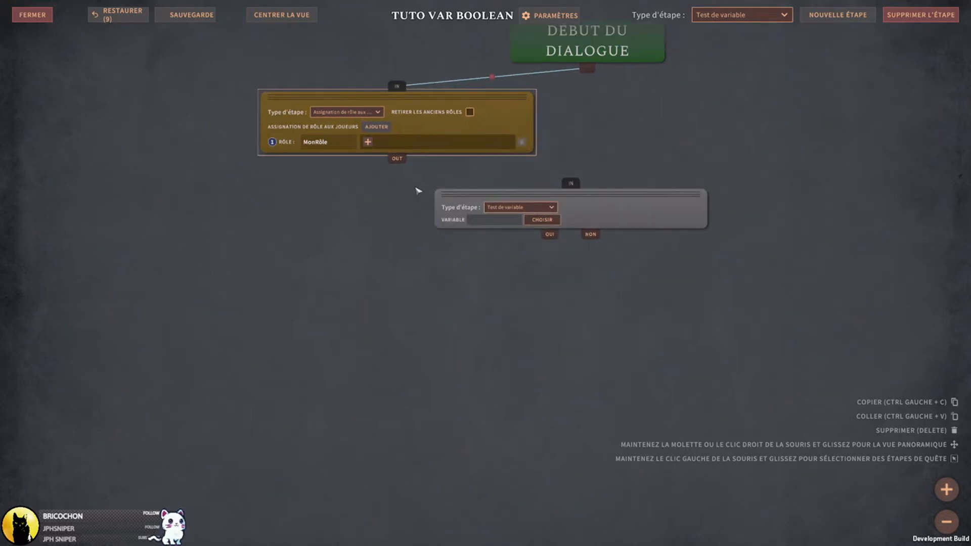
left_click_drag(397, 159, 570, 183)
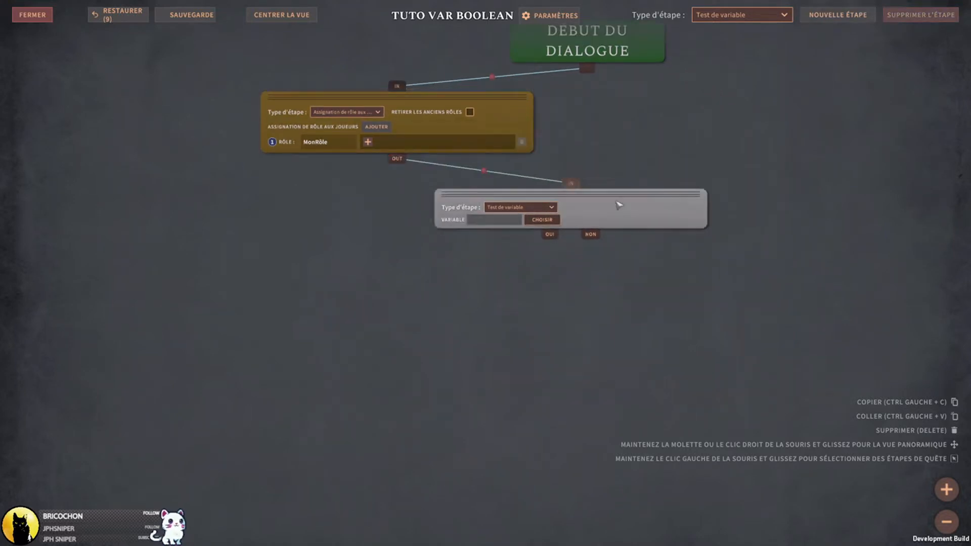
scroll(617, 279, "up", 3)
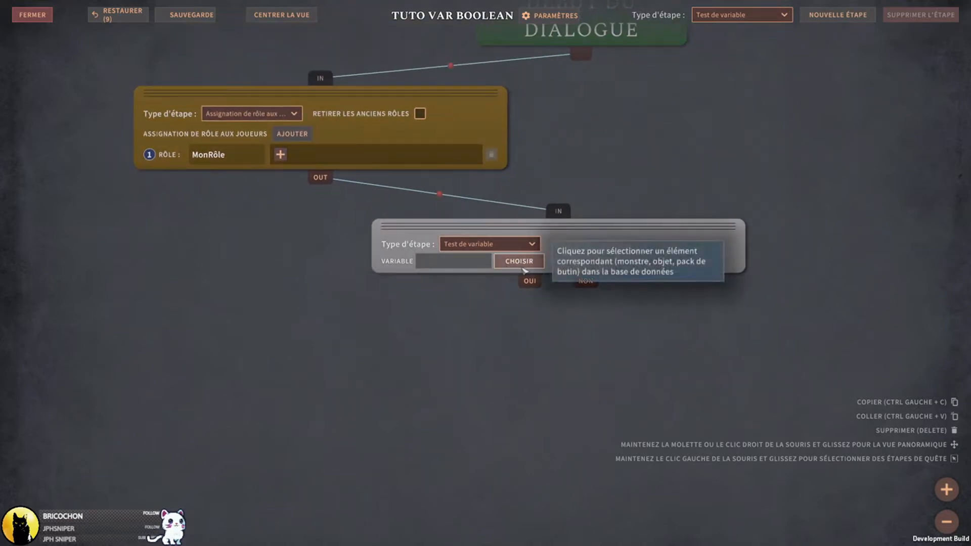
middle_click_drag(553, 329, 542, 316)
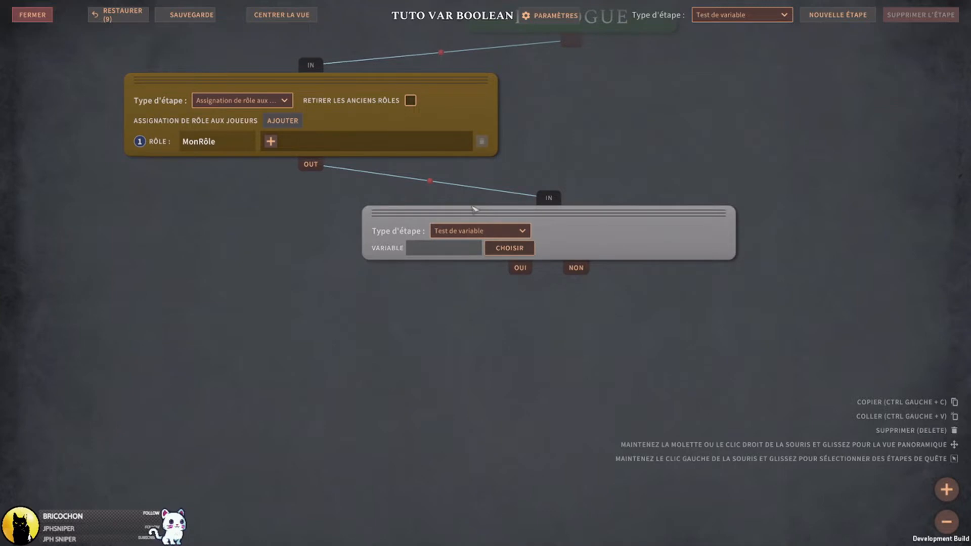
left_click(509, 248)
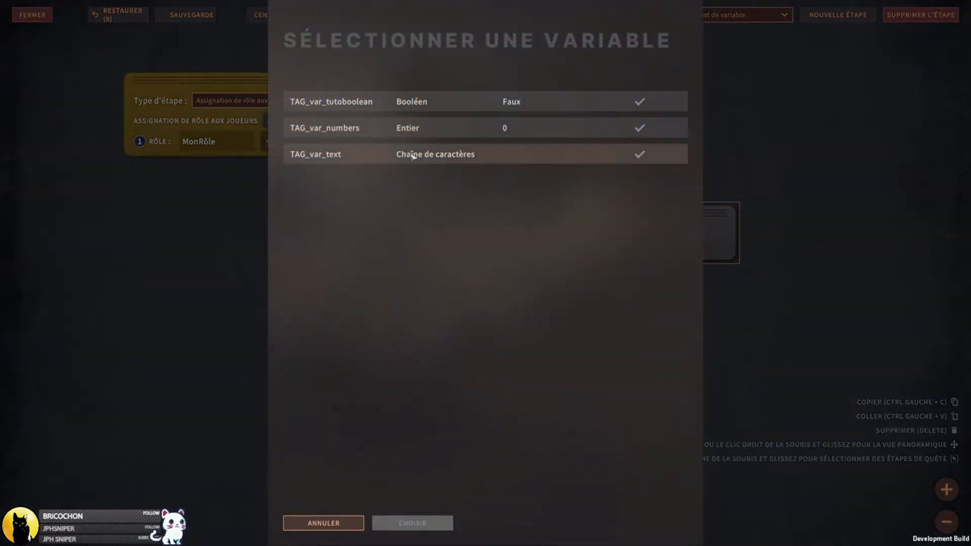
left_click(372, 103)
left_click(418, 524)
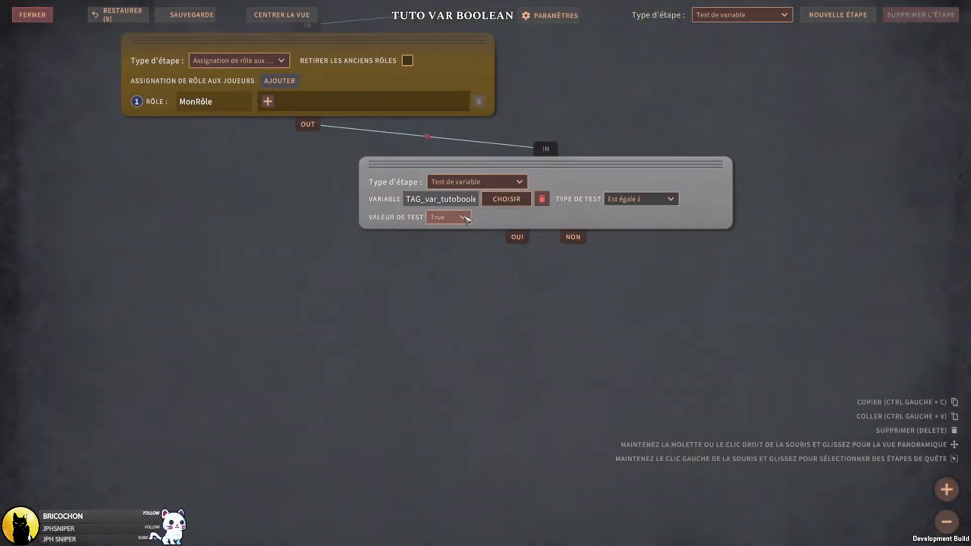
left_click(452, 220)
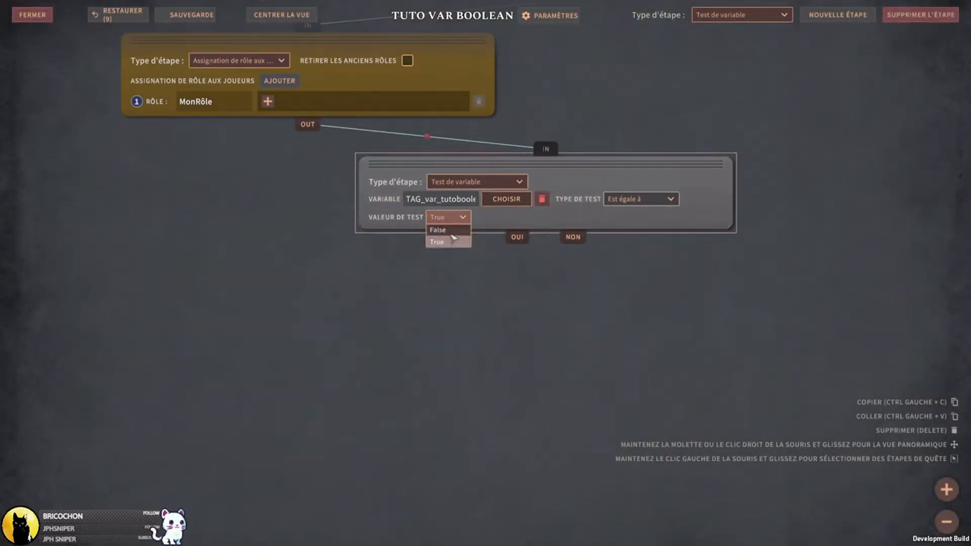
left_click(454, 240)
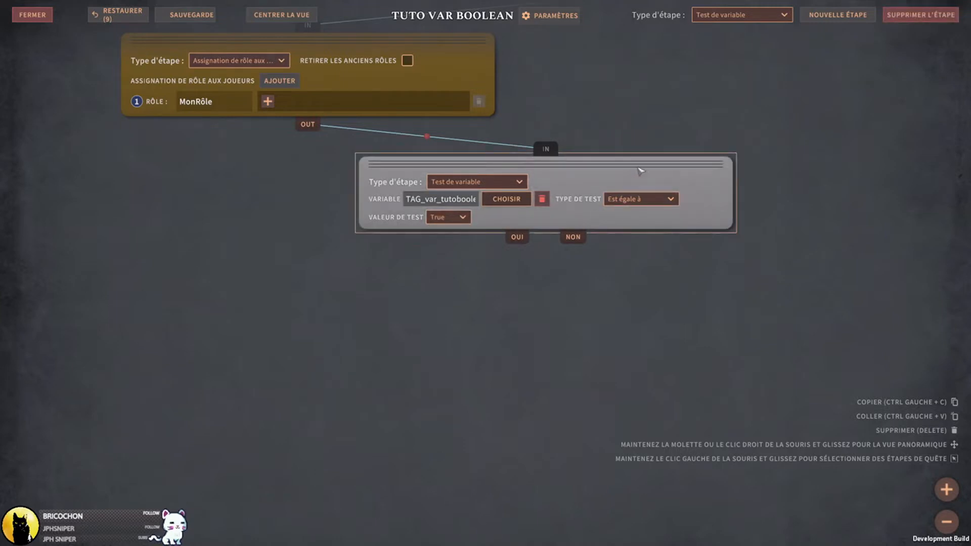
- Add a Réplique de PNJ step below the variable test and connect it to the OUI output
left_click_drag(640, 167, 566, 173)
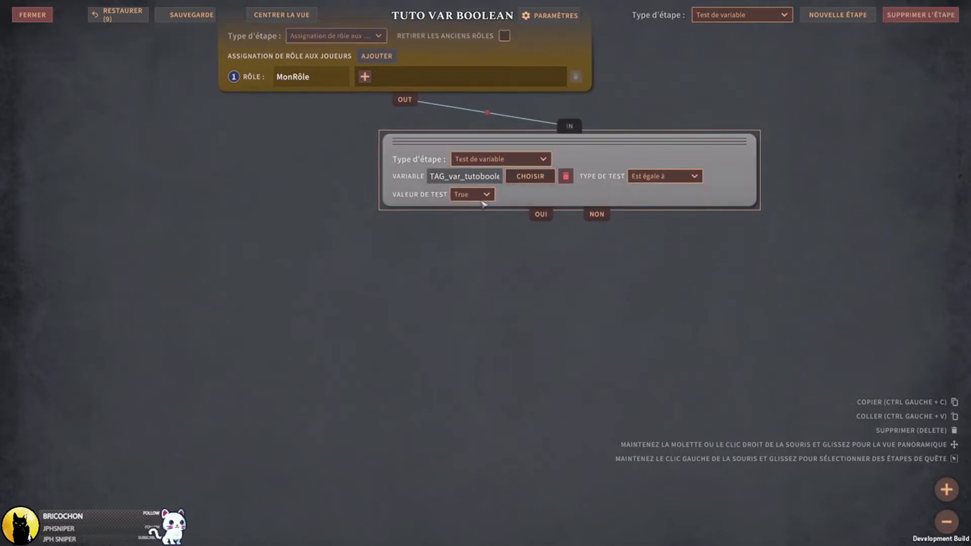
left_click(768, 15)
left_click(754, 41)
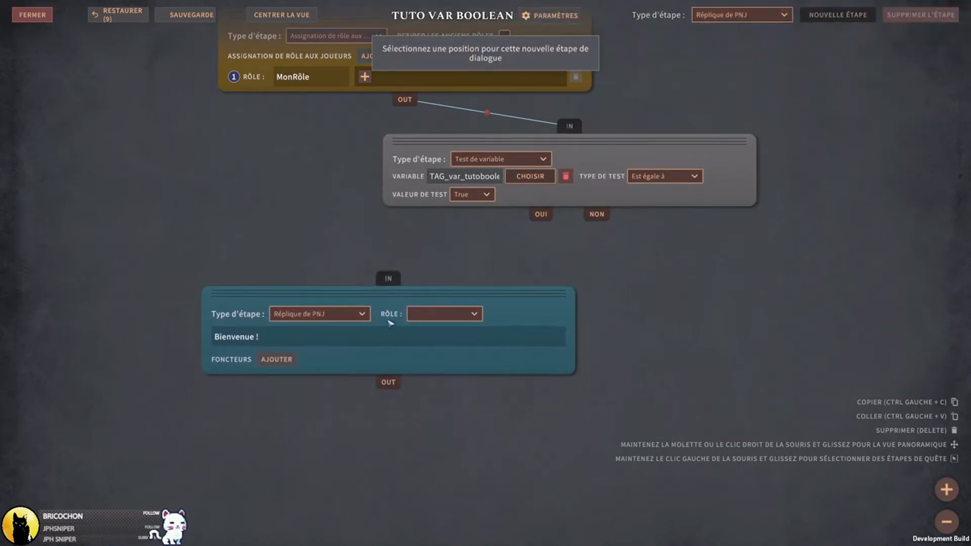
left_click(492, 236)
left_click_drag(541, 213, 373, 239)
- Add a second Réplique de PNJ step beside the first and connect it to the variable test's NON output
left_click(838, 15)
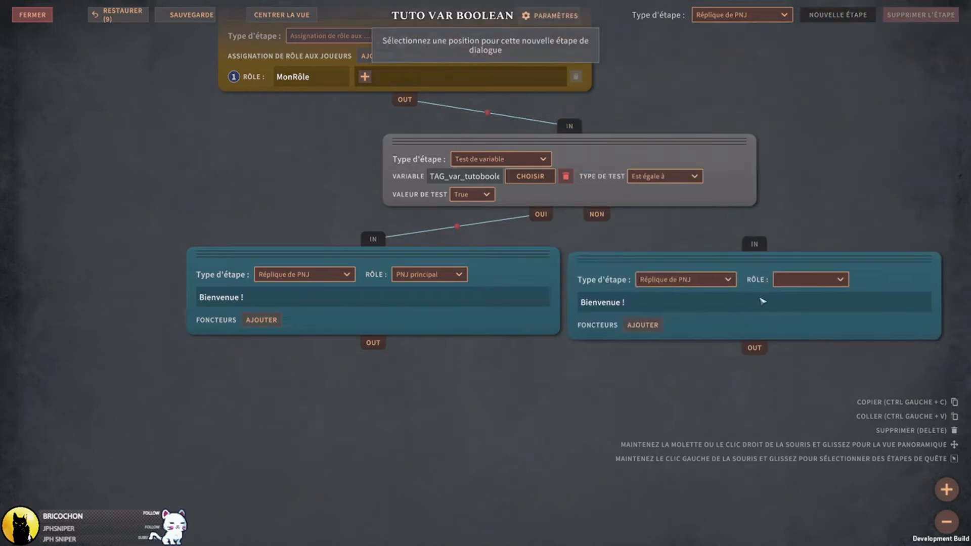
left_click(624, 240)
left_click_drag(596, 214, 781, 237)
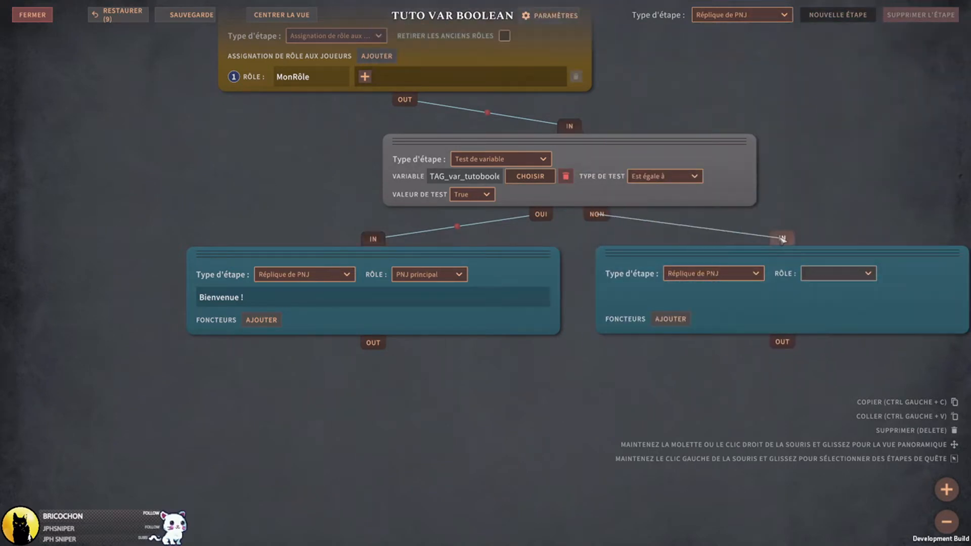
- Set the NON branch's PNJ line to "Hello, you are new ? this is the first time I talk to you. Variable is on FALSE."
middle_click_drag(842, 187, 801, 135)
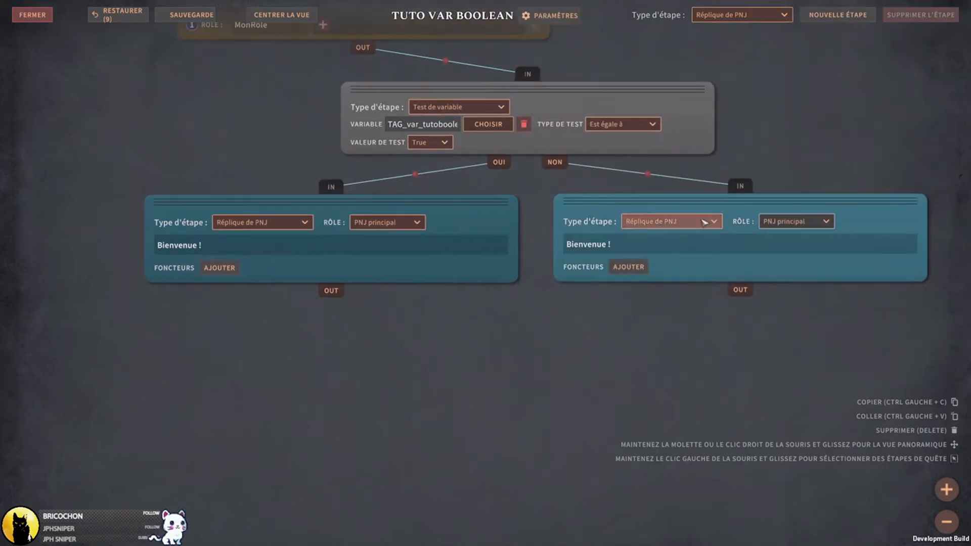
left_click(657, 247)
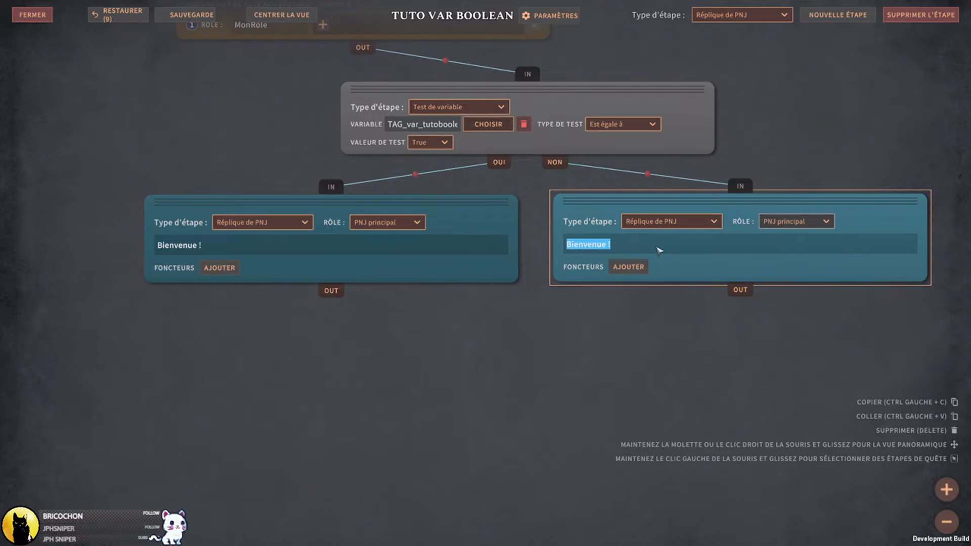
type("Hello, y")
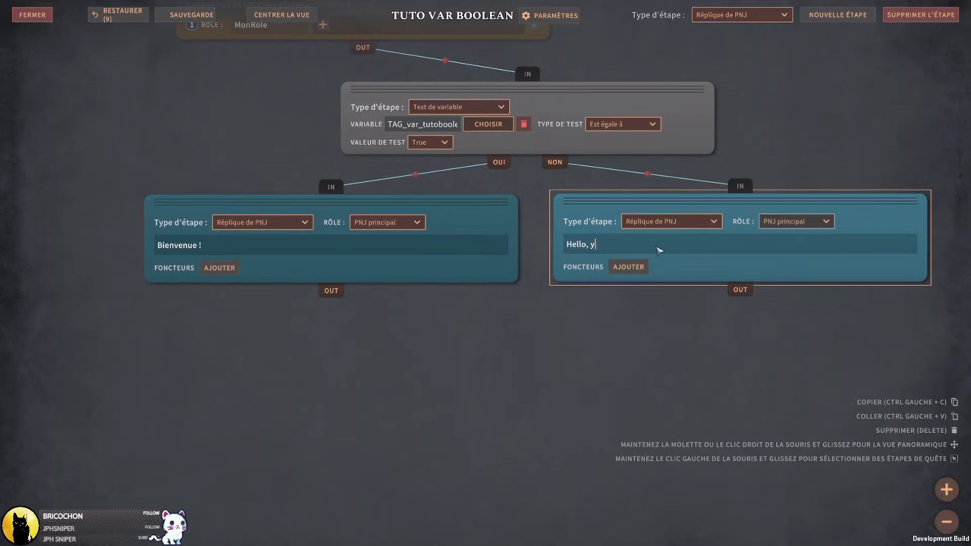
type("ou are new ?")
left_click(597, 326)
left_click(759, 14)
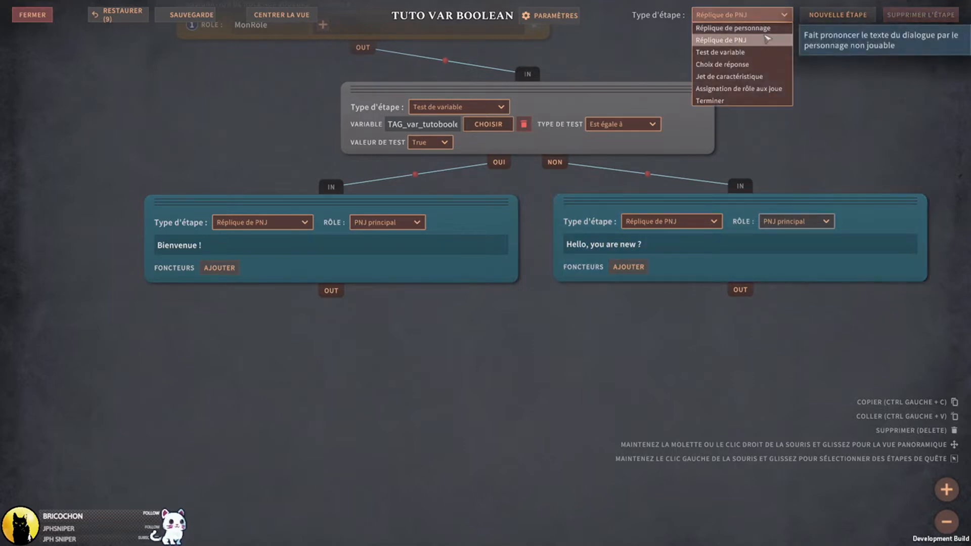
left_click(788, 15)
left_click(730, 249)
left_click(730, 248)
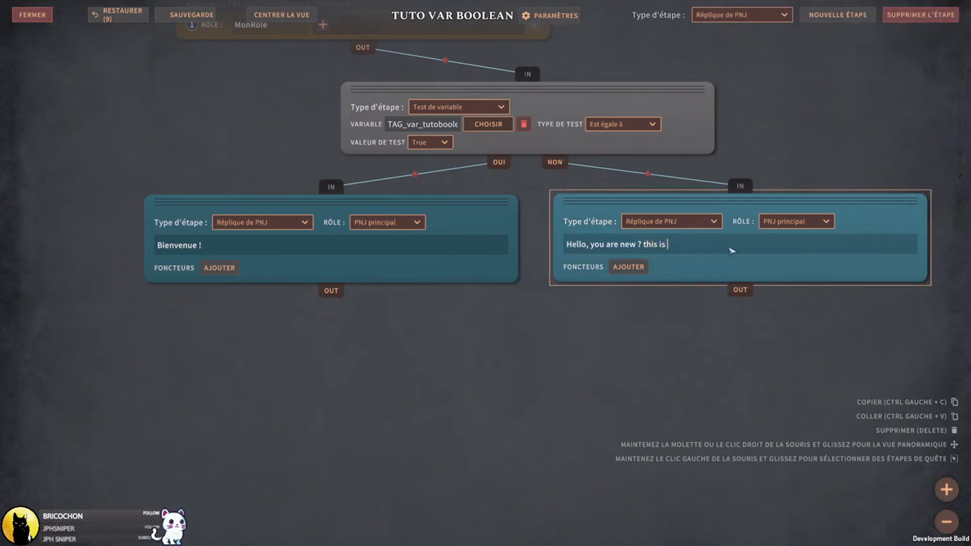
type("w ? this is the first time I talk to you. Variable is on FALSE.")
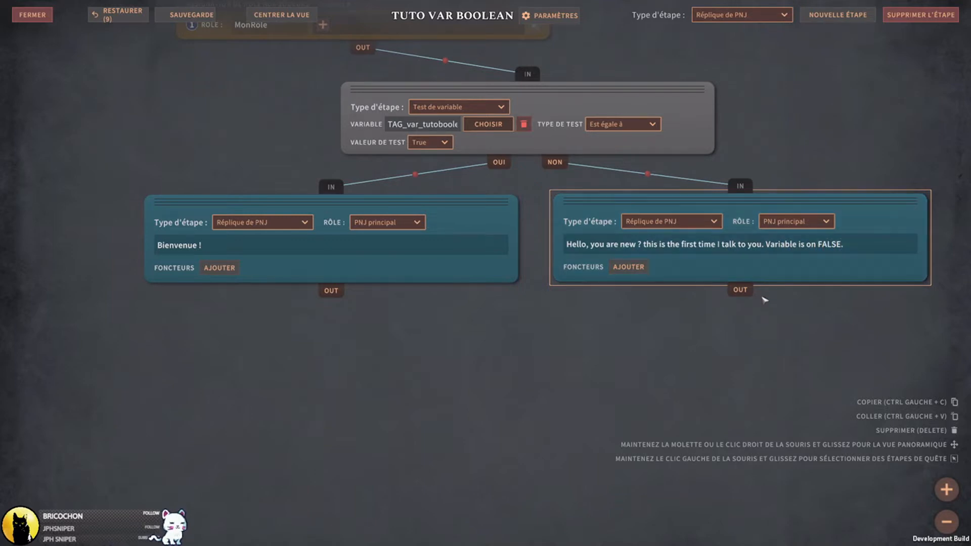
- Set the OUI branch's PNJ line to "Hello again, we already spoke together. The variable is on TRUE."
middle_click_drag(656, 344, 683, 324)
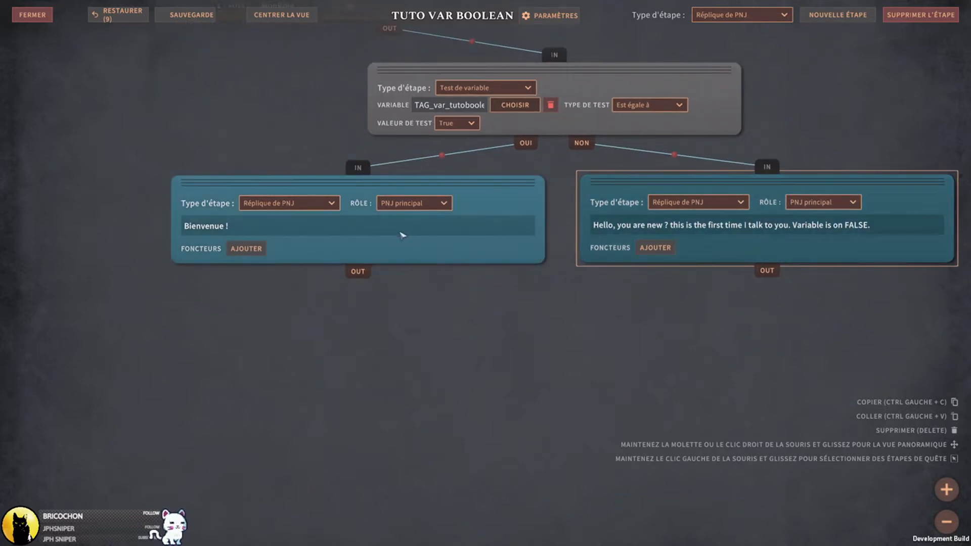
left_click(375, 227)
type("Hello again")
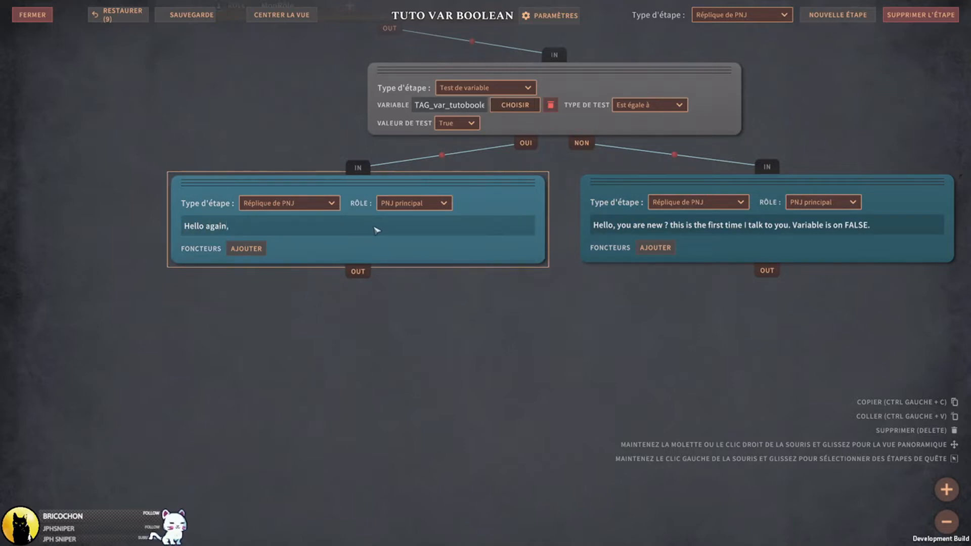
type(", we already spoke together. The variabl")
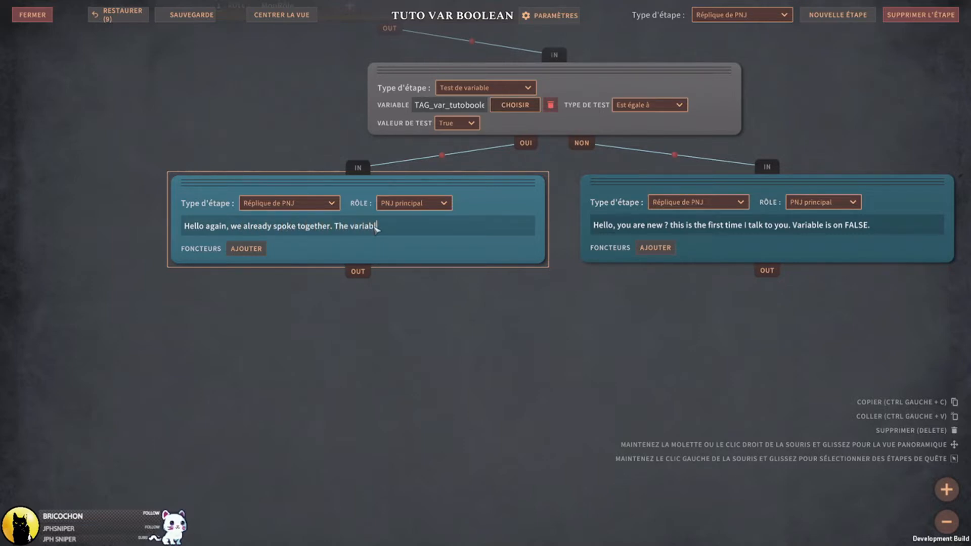
type("e is on TRUE.")
left_click(520, 357)
- Add a Réplique de personnage step with the text "Yes." below the NON branch's PNJ line and connect it to that line's output
middle_click_drag(577, 364, 488, 339)
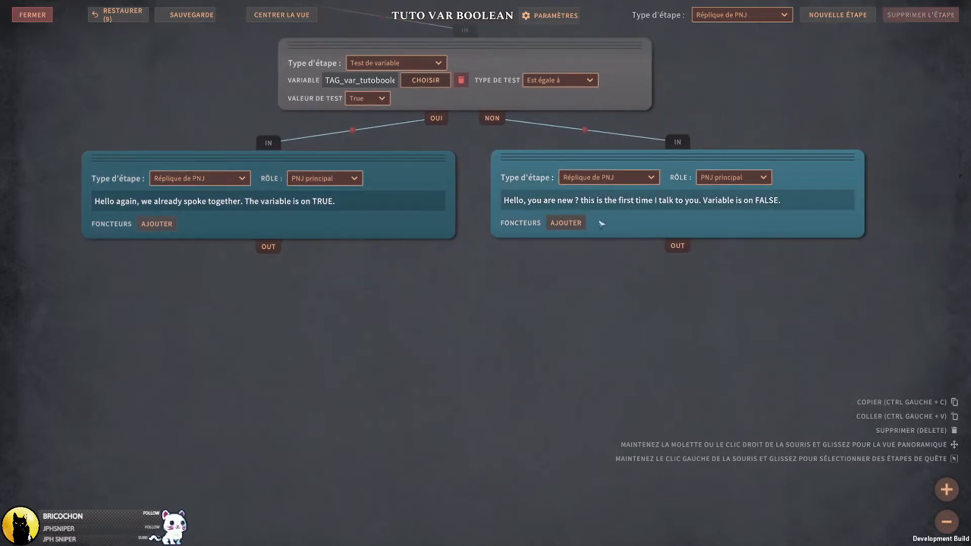
left_click(764, 16)
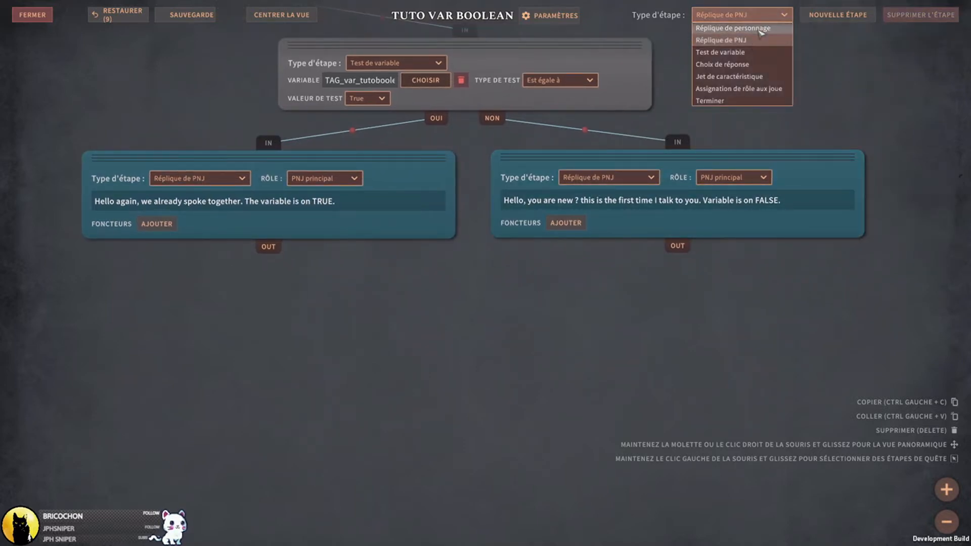
left_click(732, 28)
left_click(838, 15)
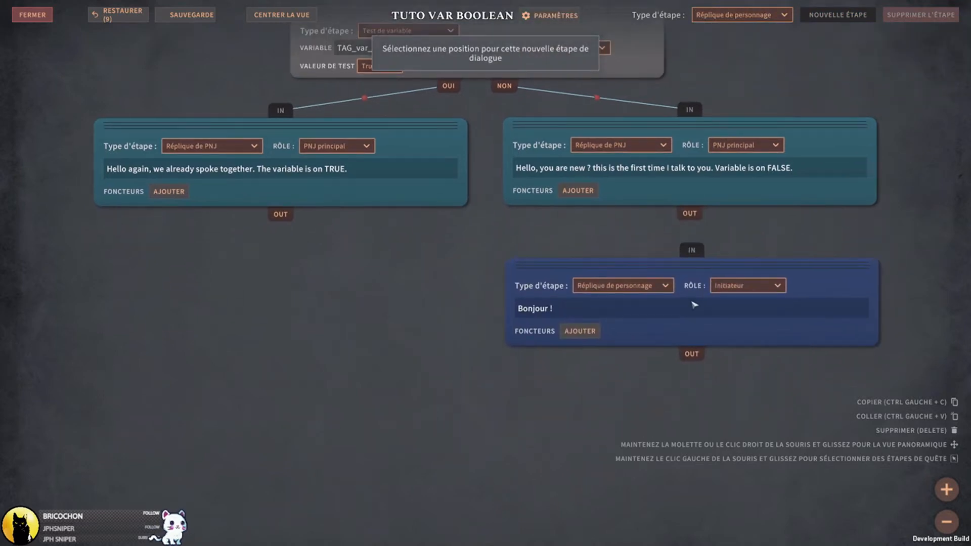
left_click(694, 305)
left_click(651, 314)
type("Ye")
- Add a Terminer step below the two dialogue branches
left_click(742, 15)
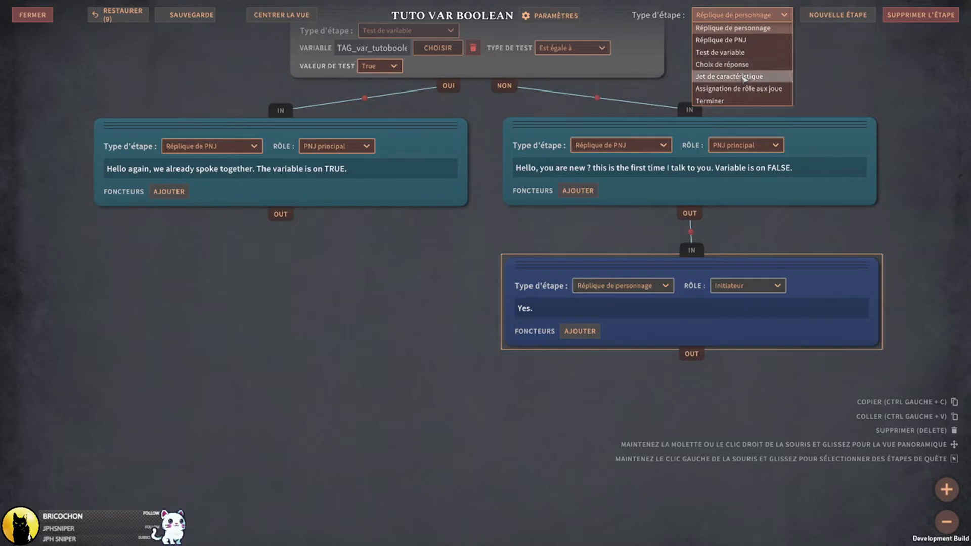
left_click(733, 98)
left_click(837, 14)
left_click(482, 356)
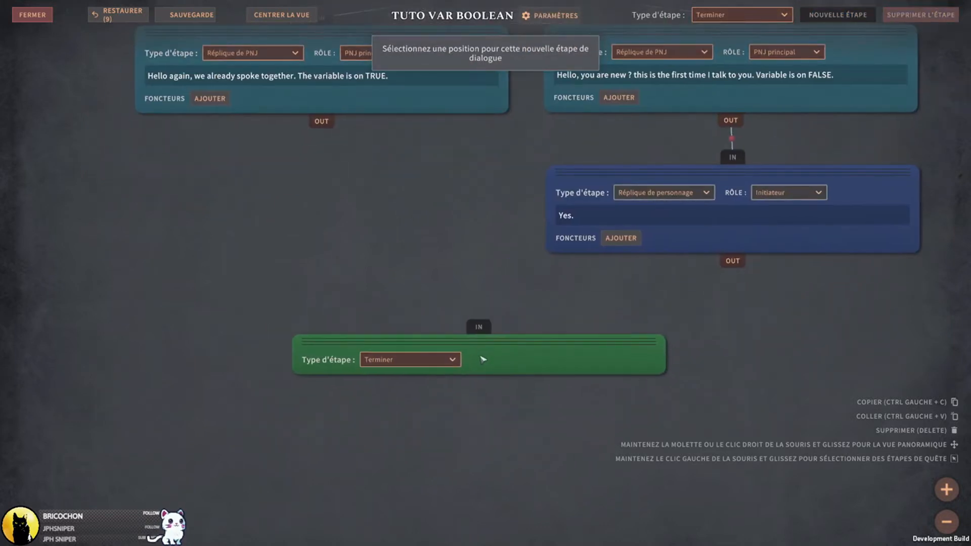
- Add a Réplique de personnage step below the OUI branch's PNJ line and connect it to that line's output
left_click(741, 15)
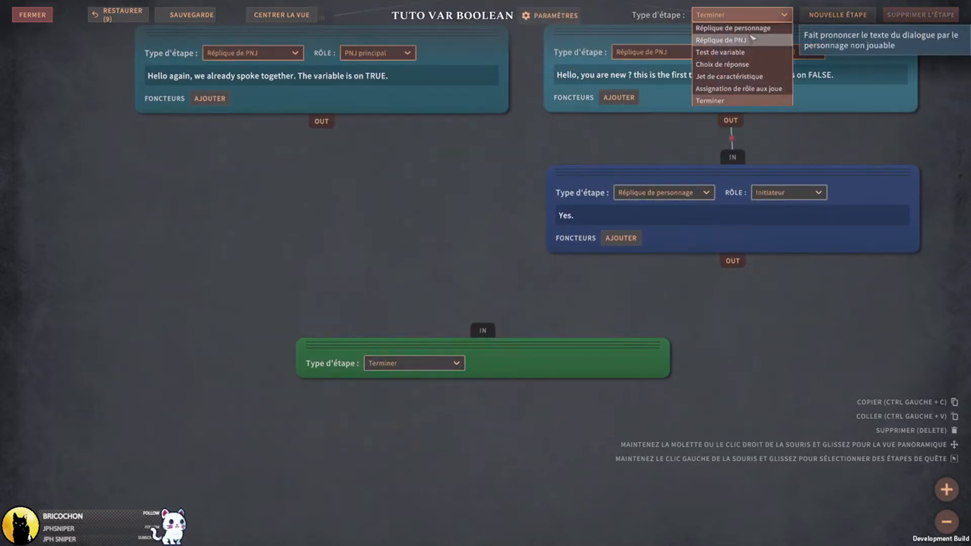
left_click(733, 27)
left_click(838, 14)
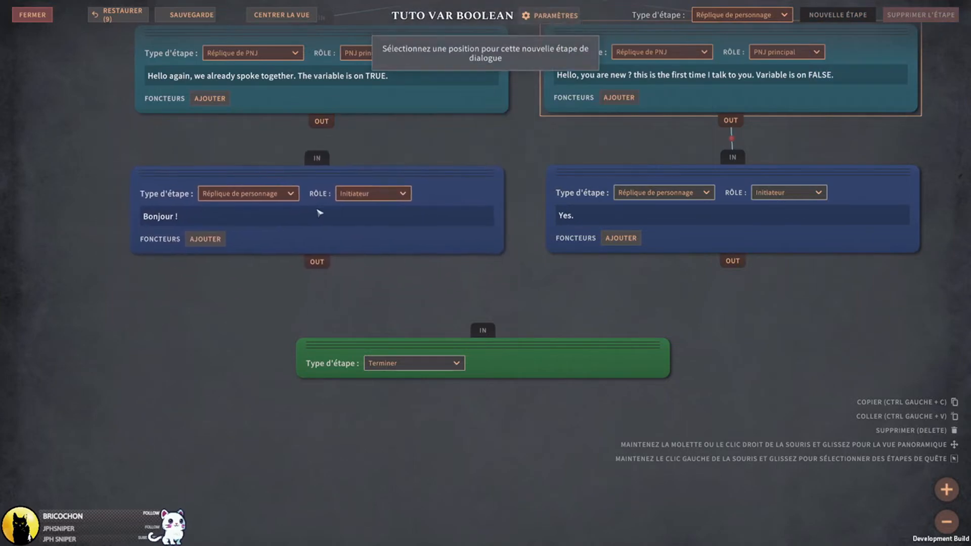
left_click(321, 215)
left_click_drag(321, 121, 316, 158)
- Extend the NON branch's character line to "Yes. This is the first time. Here we change the variable to TRUE."
left_click(641, 216)
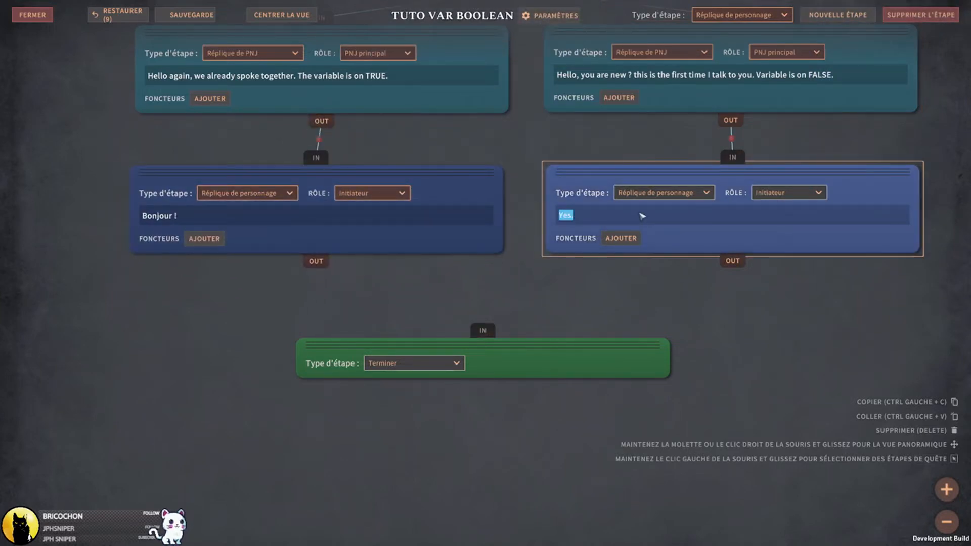
type("This is the first time")
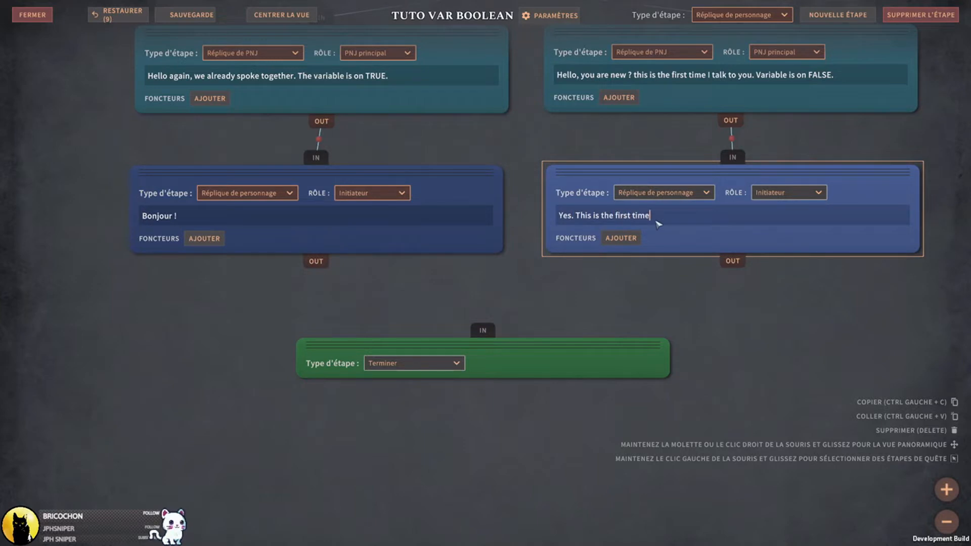
type(". Here we change the variable to TRUE.")
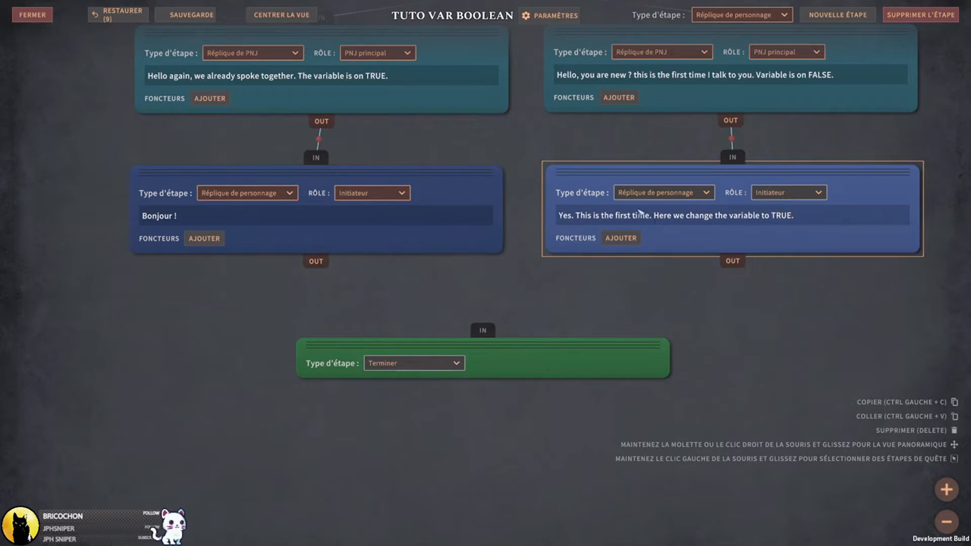
- Add an Opération de variable foncteur to the NON branch's character line that sets TAG_var_tutoboolean to True
left_click(606, 240)
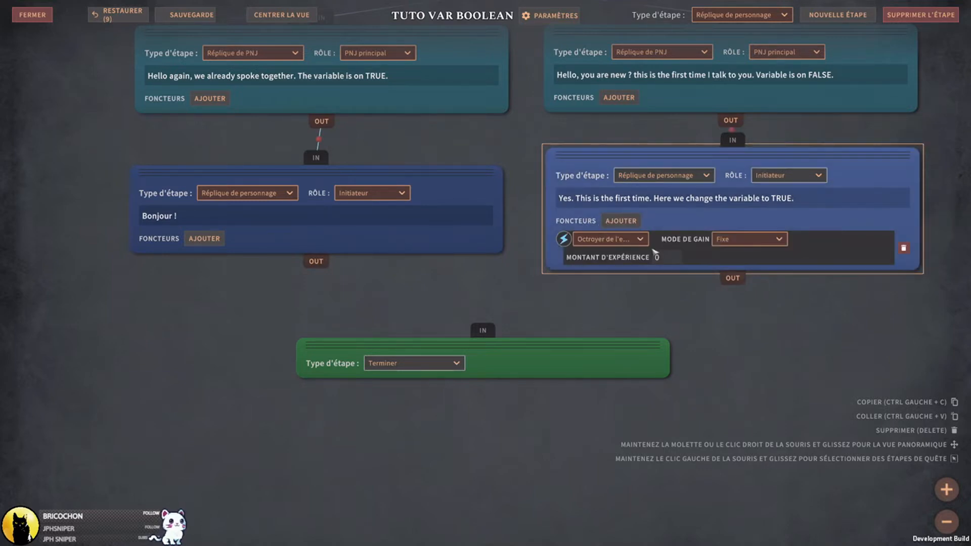
left_click_drag(866, 164, 866, 171)
middle_click_drag(917, 323, 817, 308)
left_click_drag(516, 349, 517, 390)
left_click(540, 233)
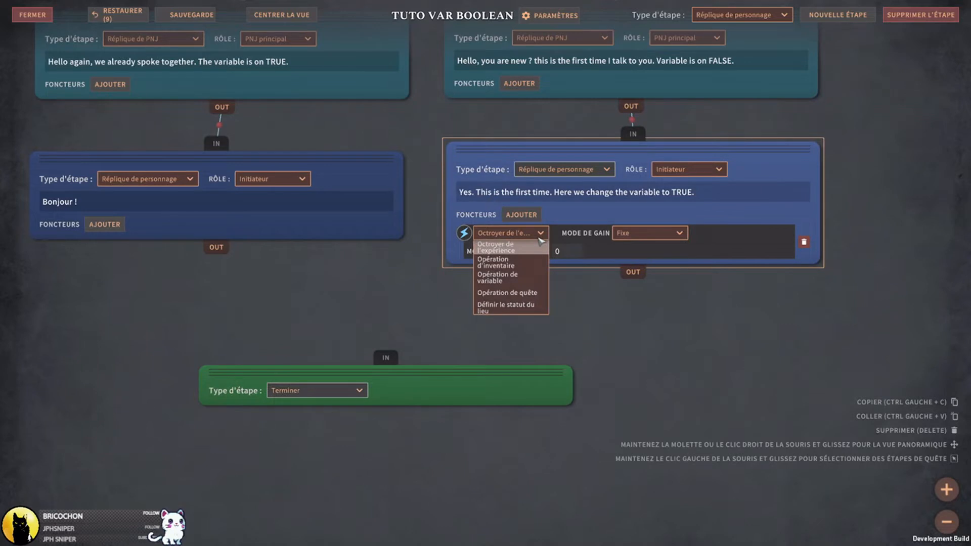
left_click(512, 278)
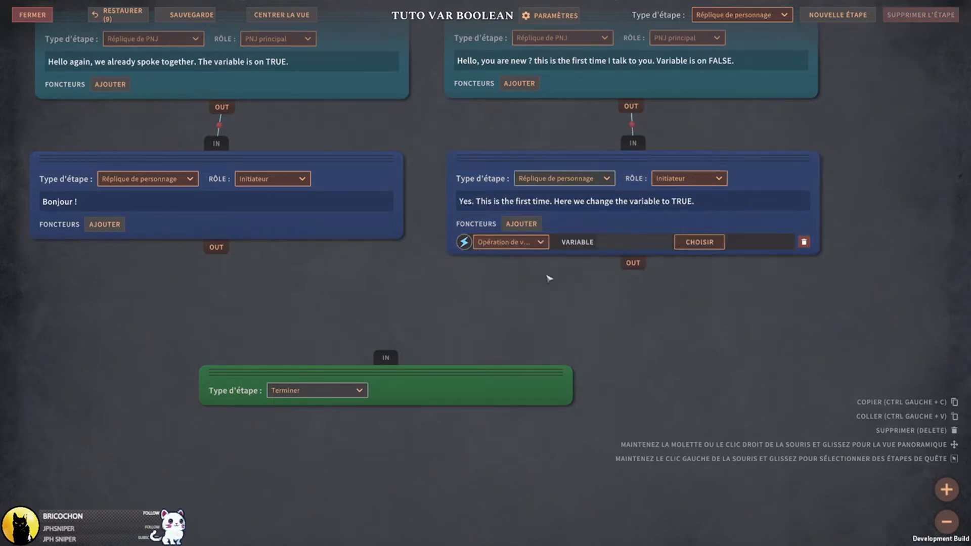
left_click(697, 242)
double_click(396, 101)
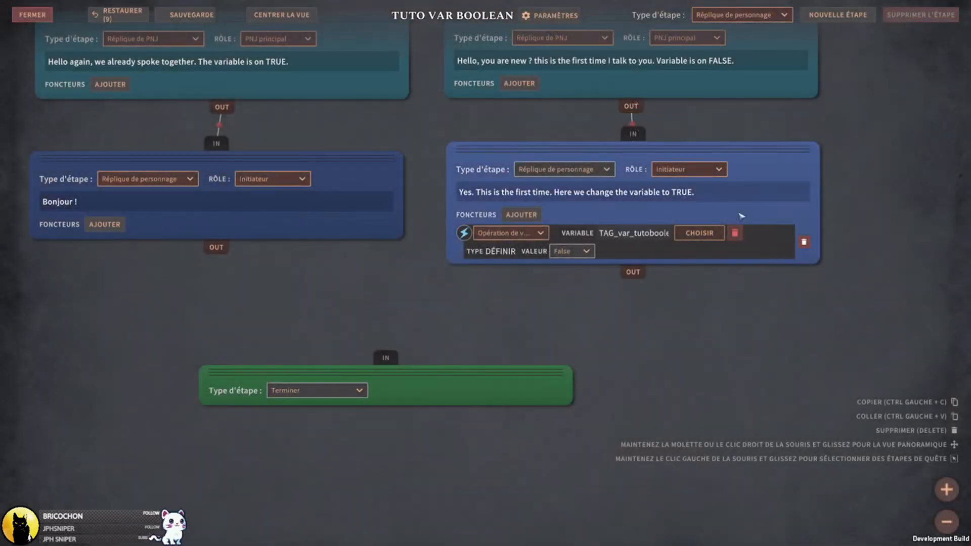
left_click(571, 251)
left_click(579, 276)
- Connect the NON branch's character line output to the Terminer step and shift that step towards the middle of the two branches
middle_click_drag(866, 140, 885, 381)
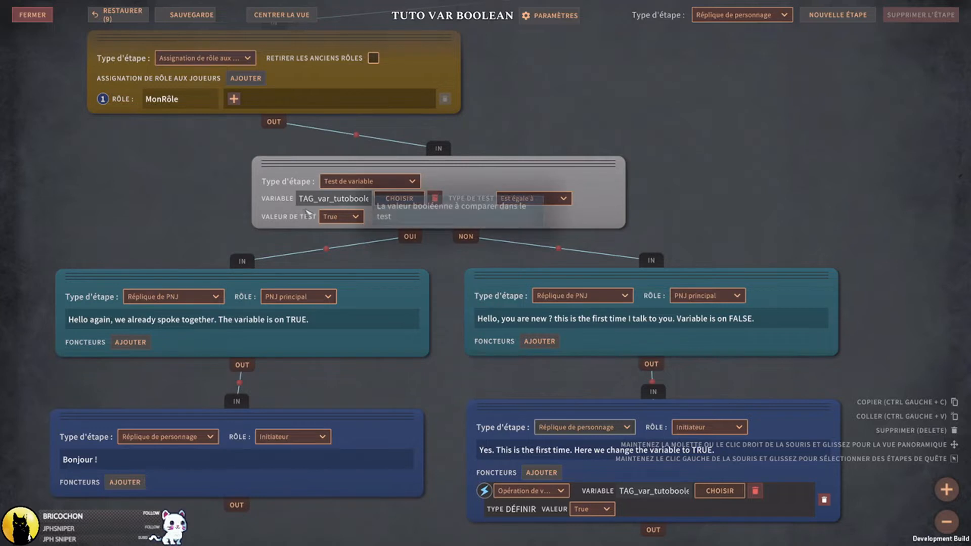
middle_click_drag(595, 494, 588, 319)
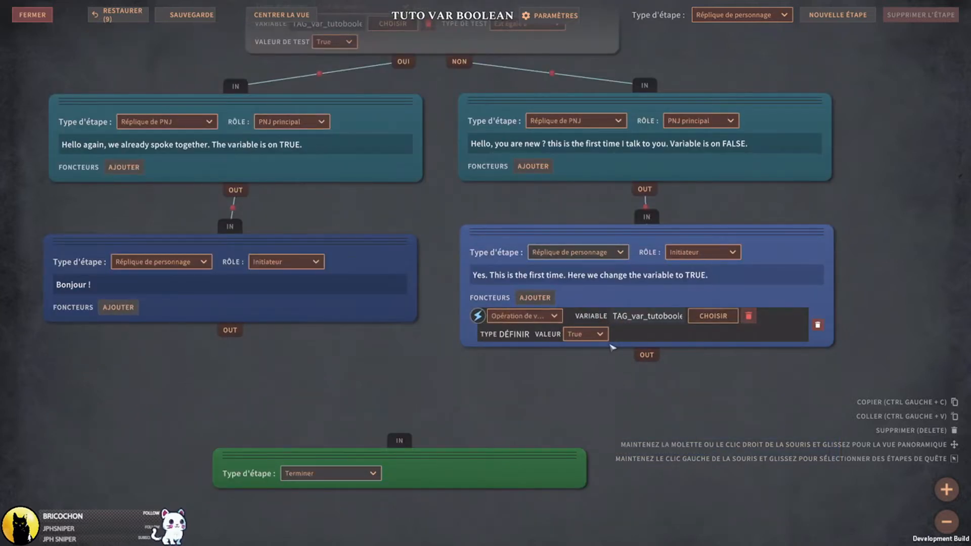
middle_click_drag(566, 375, 594, 374)
left_click(674, 354)
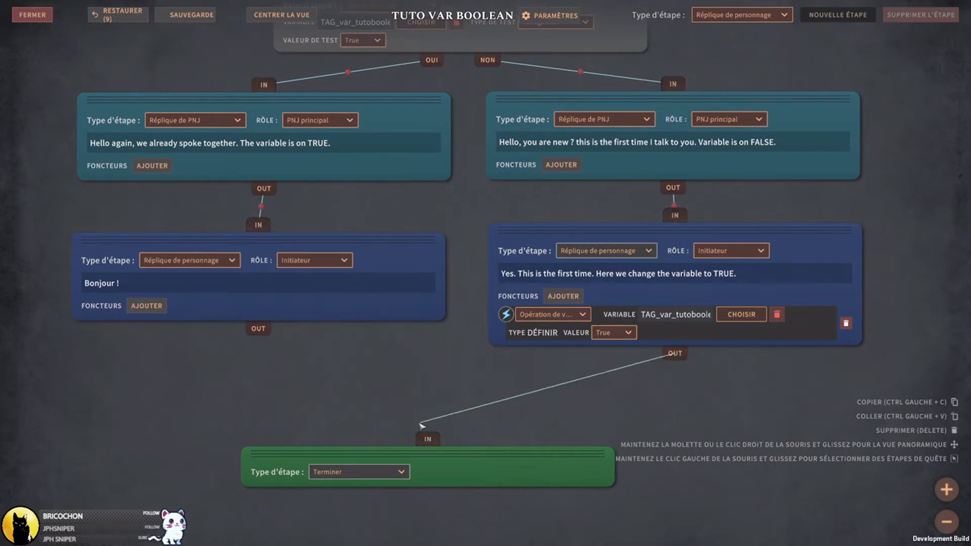
left_click(430, 436)
left_click_drag(519, 464, 555, 455)
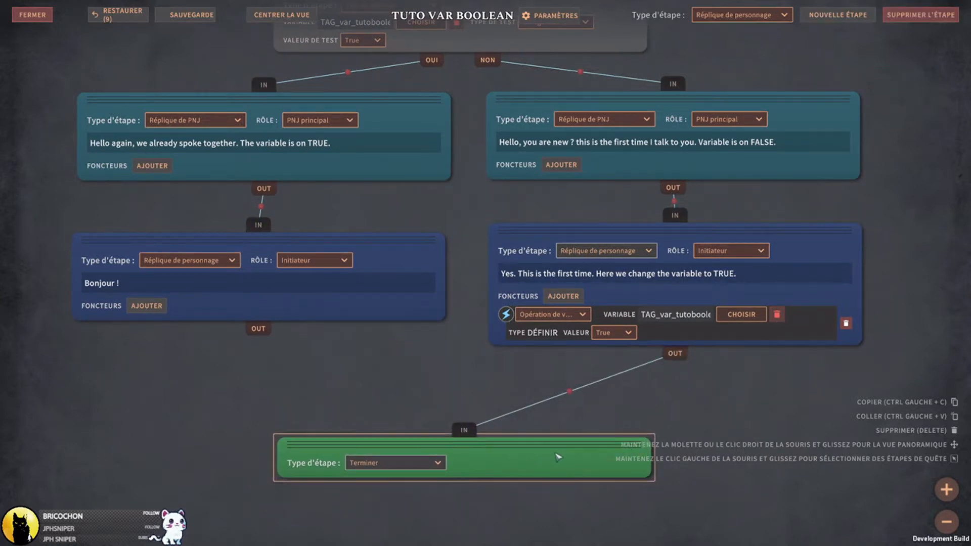
- Connect the "Bonjour !" line's output to the same Terminer step and align the line under its PNJ reply
left_click(259, 329)
left_click(464, 430)
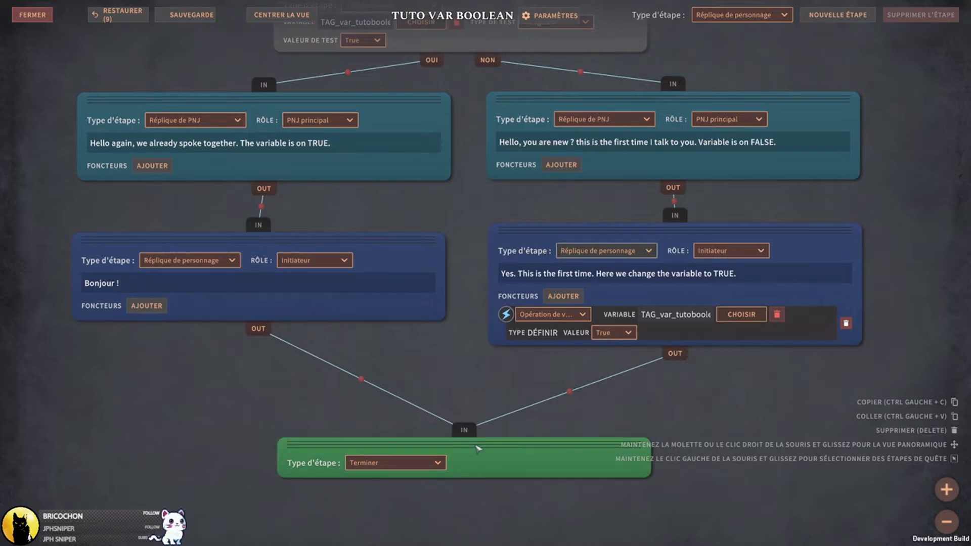
left_click_drag(384, 260, 388, 256)
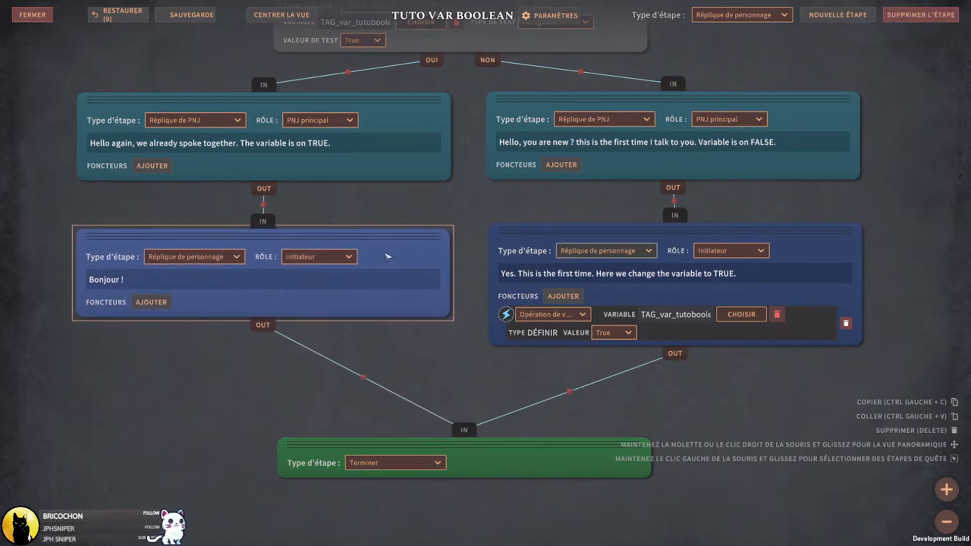
- Remove the link between the "Bonjour !" line and the Terminer step, and move Terminer directly below the NON branch
middle_click_drag(599, 431, 584, 354)
left_click(516, 400)
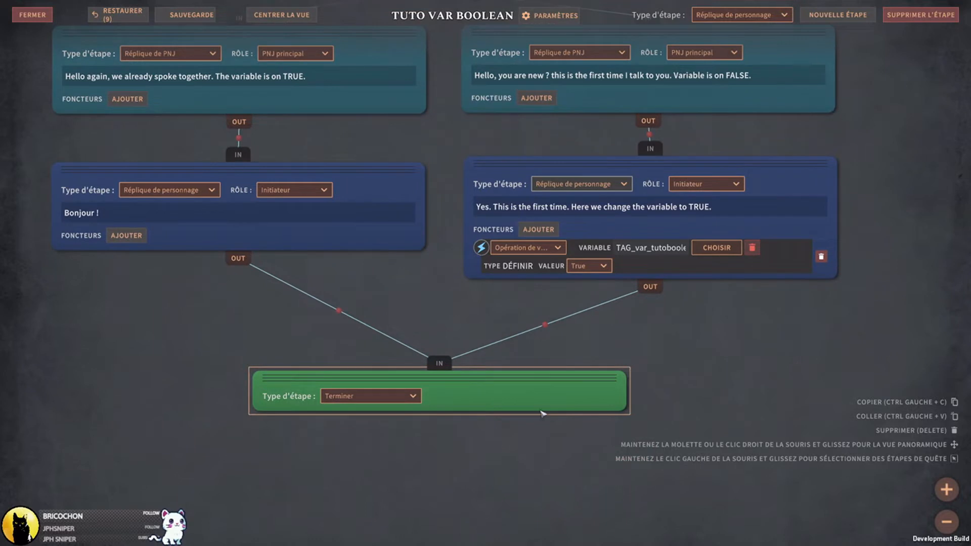
left_click(339, 311)
left_click_drag(516, 396, 726, 352)
- Add a second Terminer step below the "Bonjour !" line and connect it to that line's output
left_click(742, 14)
left_click(718, 101)
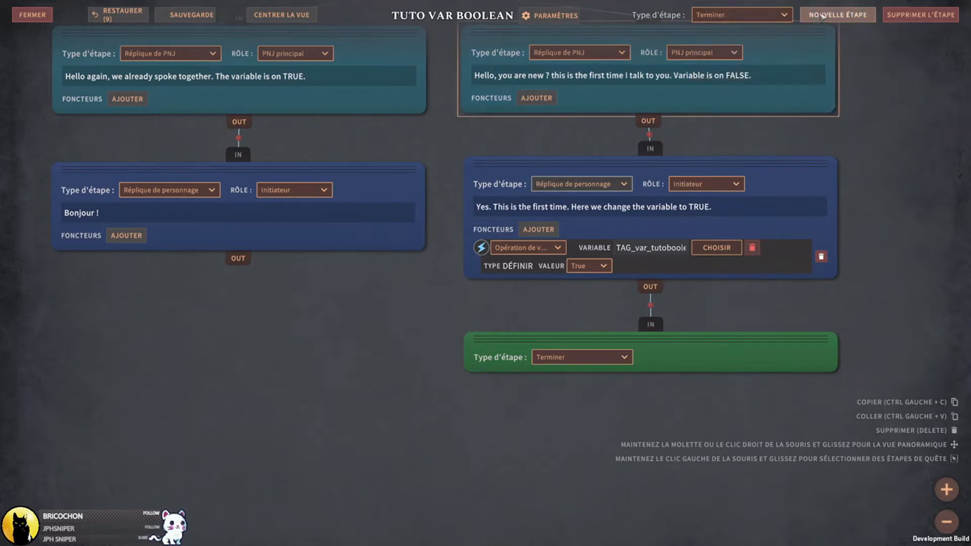
left_click(822, 15)
left_click(238, 351)
mouse_move(239, 263)
left_mouse_down()
mouse_move(234, 321)
mouse_move(282, 346)
left_mouse_up()
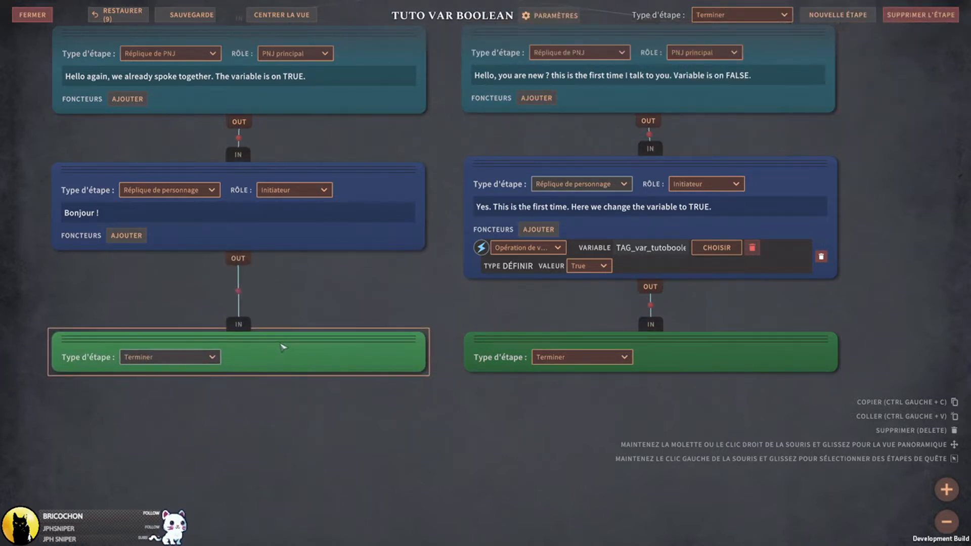
left_click(326, 411)
scroll(455, 461, "down", 10)
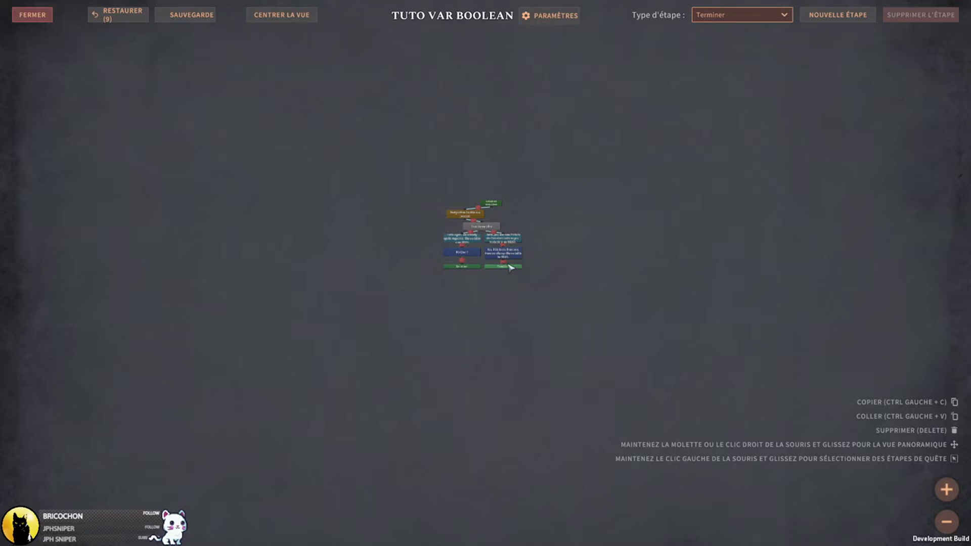
scroll(572, 320, "up", 10)
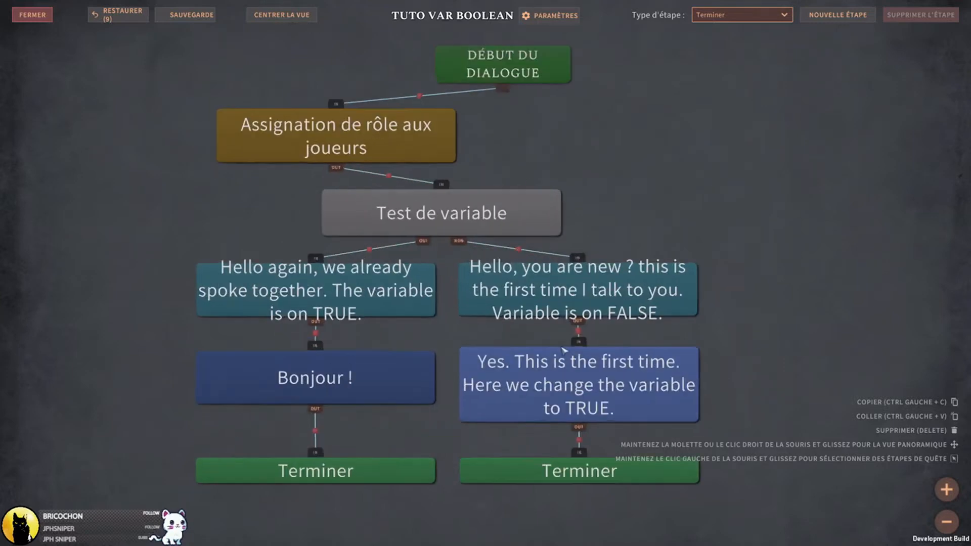
scroll(386, 457, "up", 3)
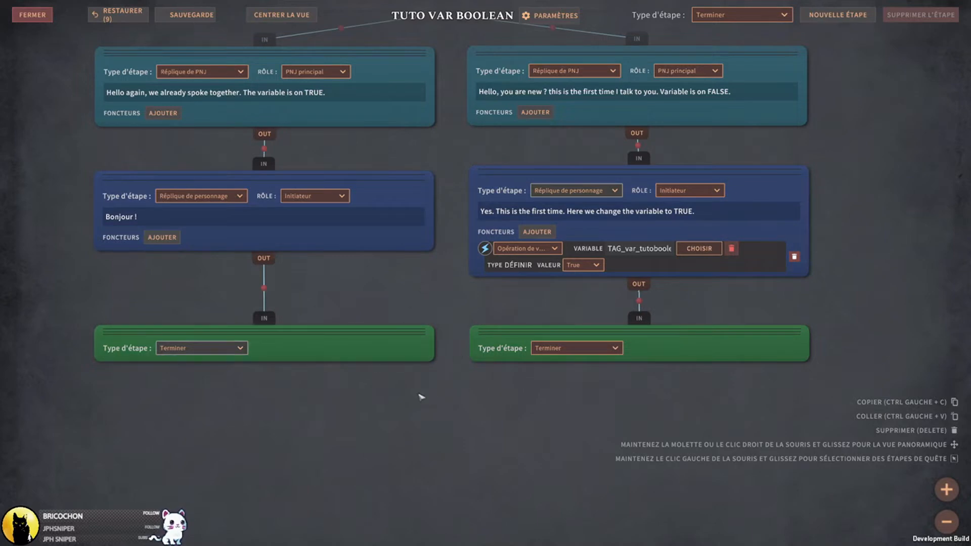
- Replace the "Bonjour !" character line in the OUI branch with "Yes we already talked." and save the dialogue
scroll(457, 421, "down", 2)
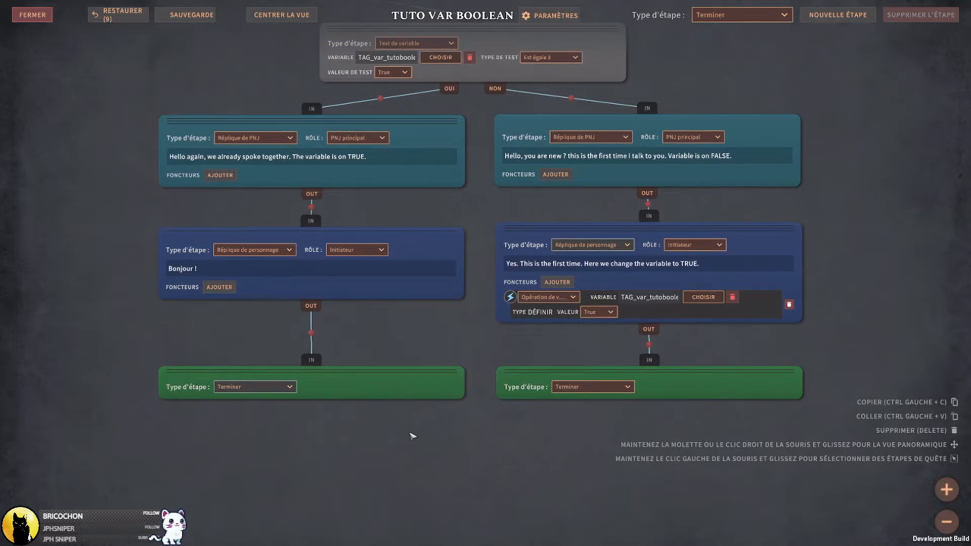
scroll(429, 453, "up", 3)
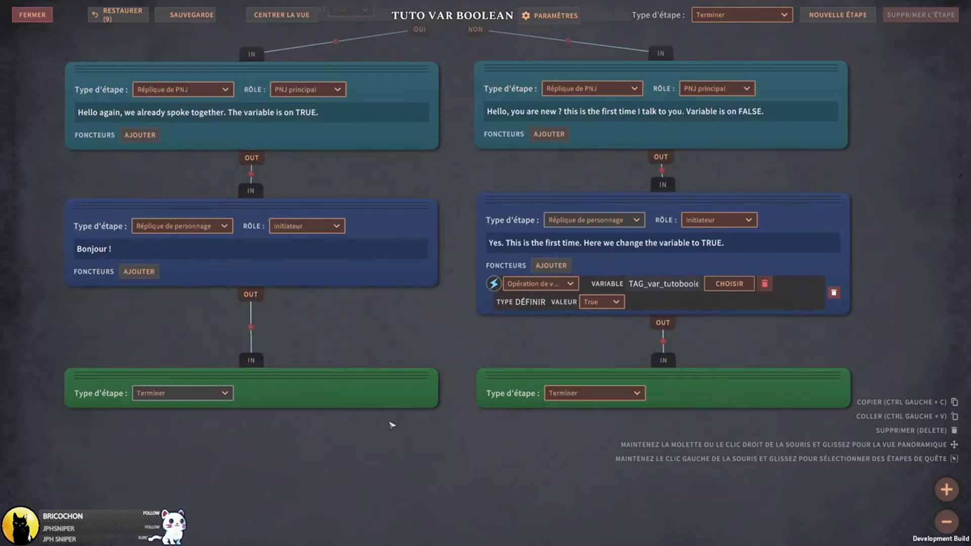
middle_click_drag(372, 454, 398, 444)
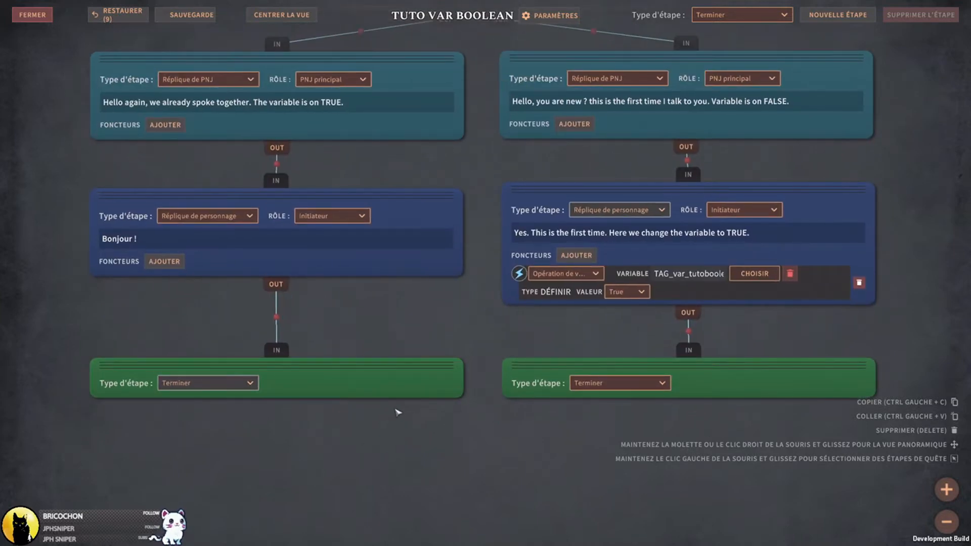
scroll(404, 416, "down", 6)
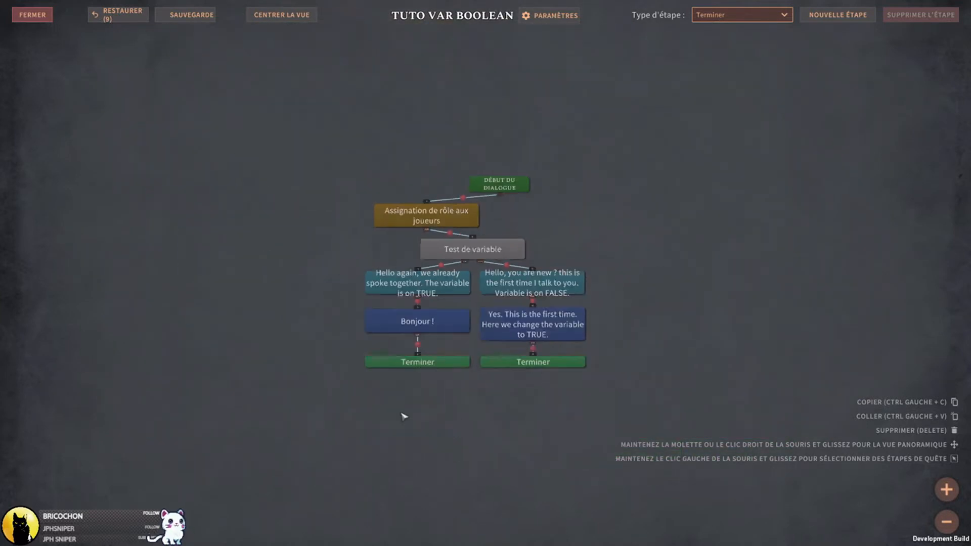
scroll(402, 416, "up", 8)
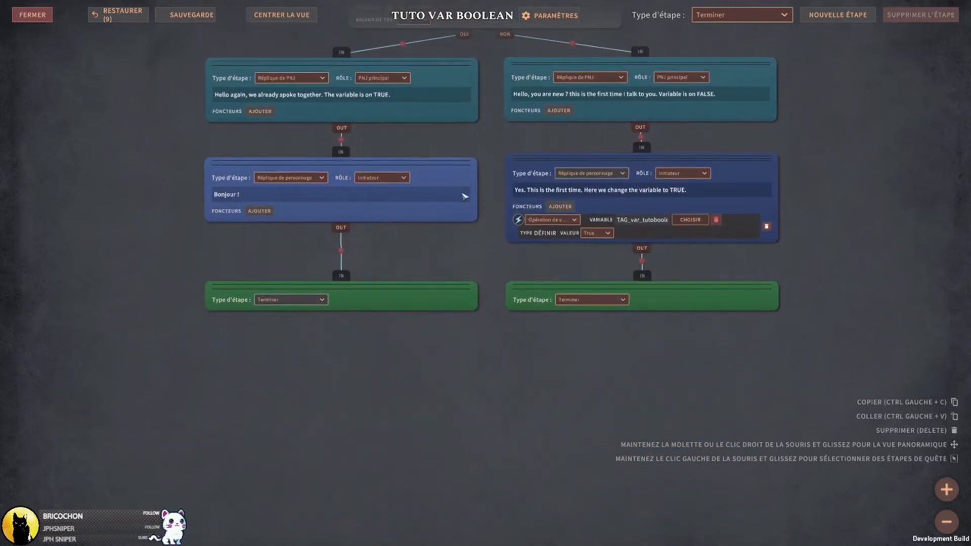
left_click(232, 236)
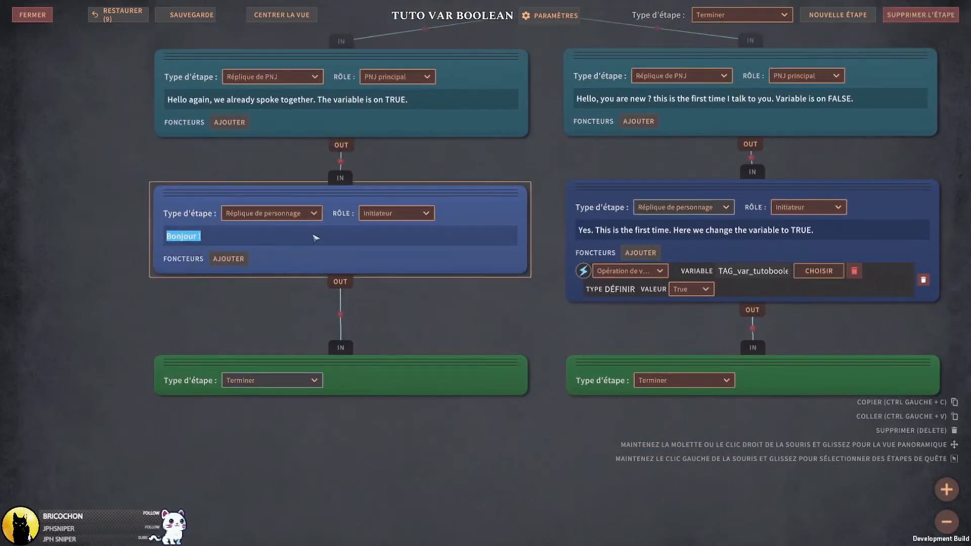
type("Yes we already talked.")
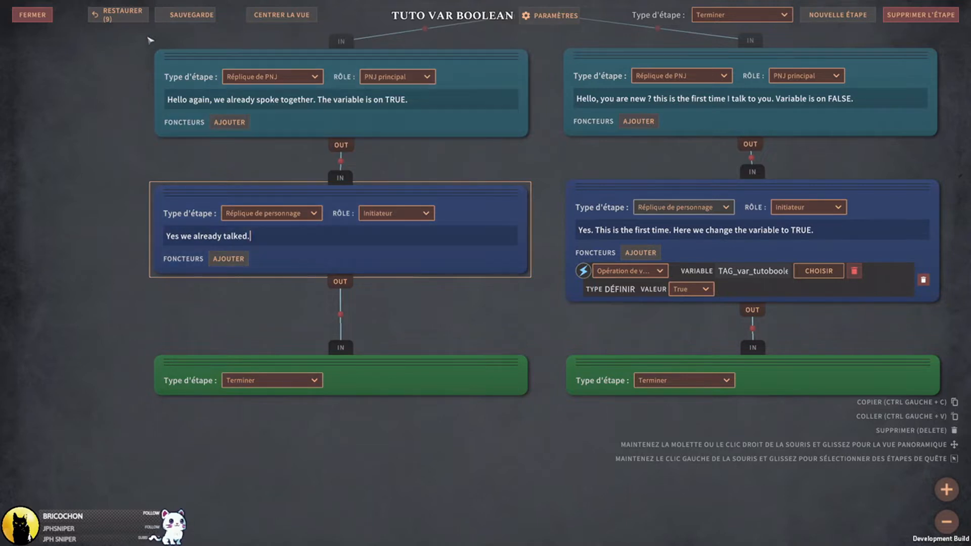
left_click(185, 15)
- Close the TUTO VAR BOOLEAN dialogue and open the "Tuto 11 - Variables and Adv Dials" location from the campaign content
middle_click_drag(124, 264, 119, 351)
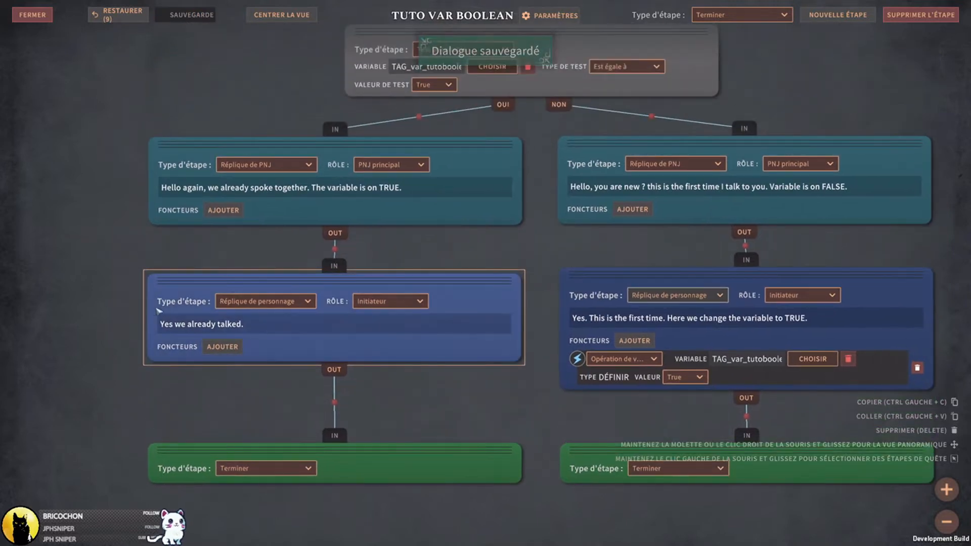
scroll(154, 311, "down", 1)
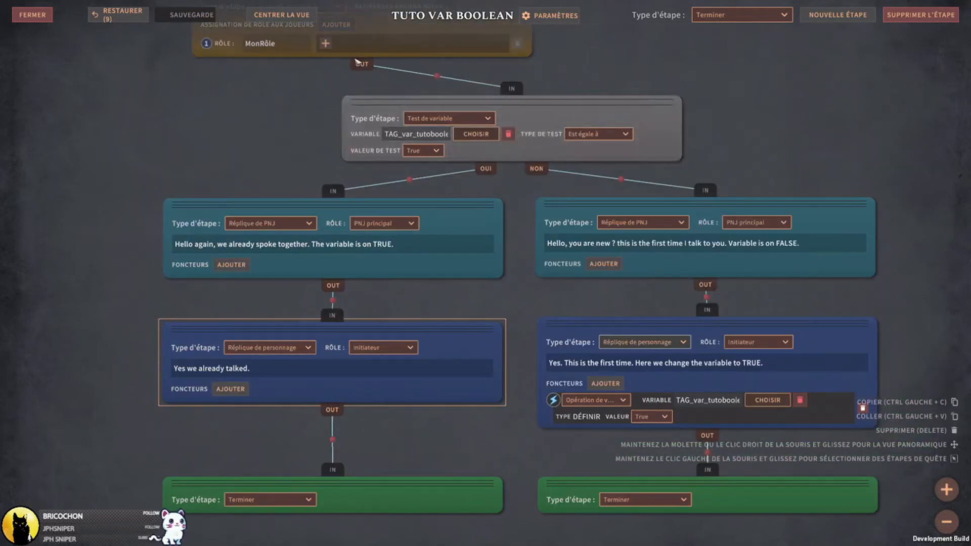
middle_click_drag(200, 123, 211, 151)
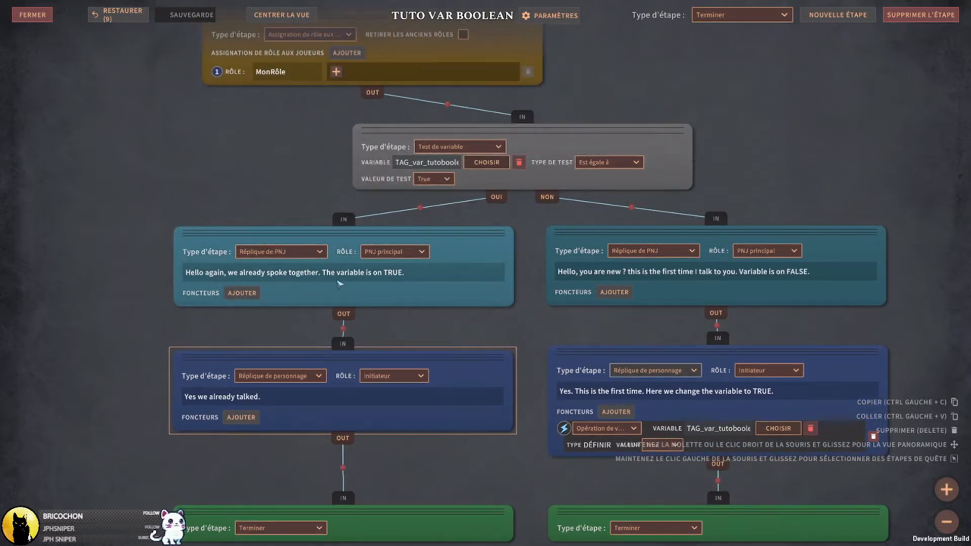
left_click(28, 17)
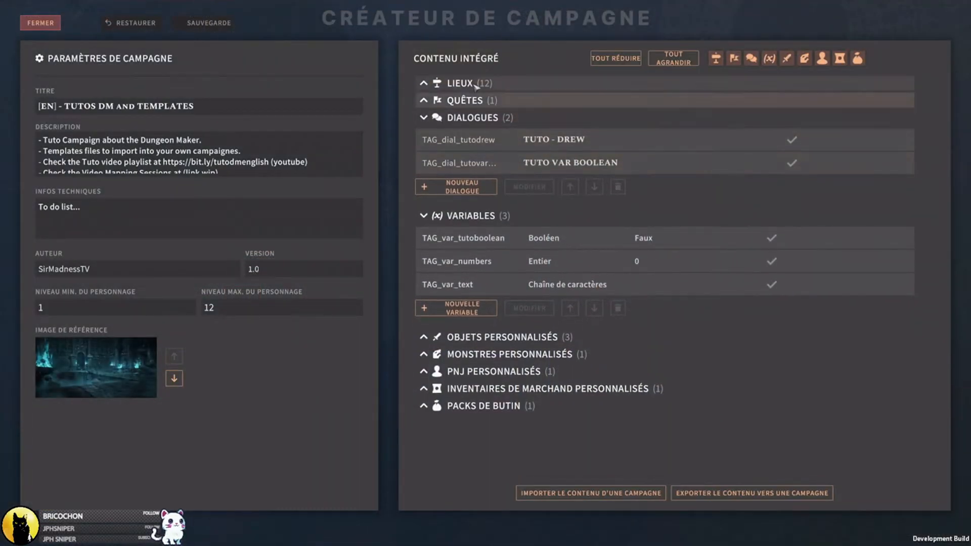
left_click(475, 85)
double_click(503, 367)
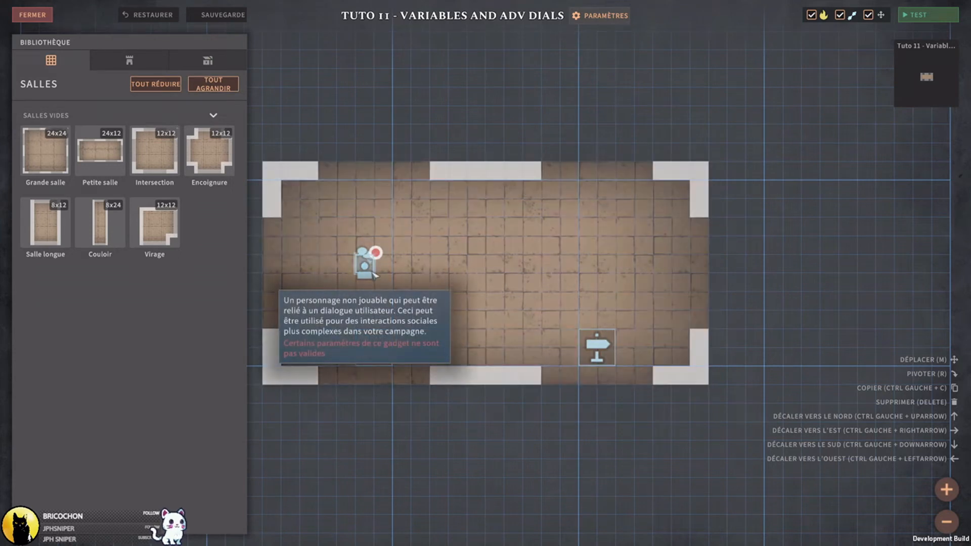
- Assign the TUTO VAR BOOLEAN dialogue to the dialogue NPC placed in the room
middle_click_drag(388, 275, 408, 269)
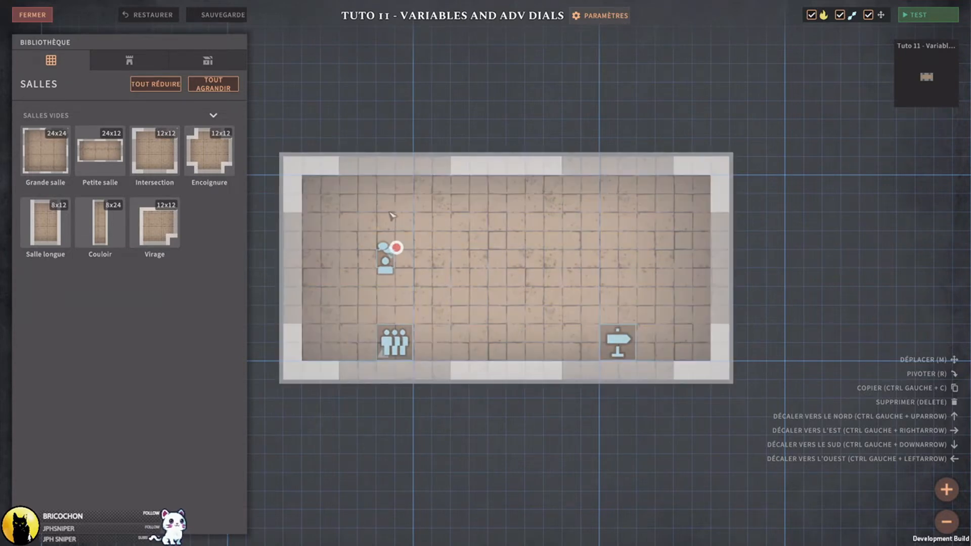
left_click(385, 258)
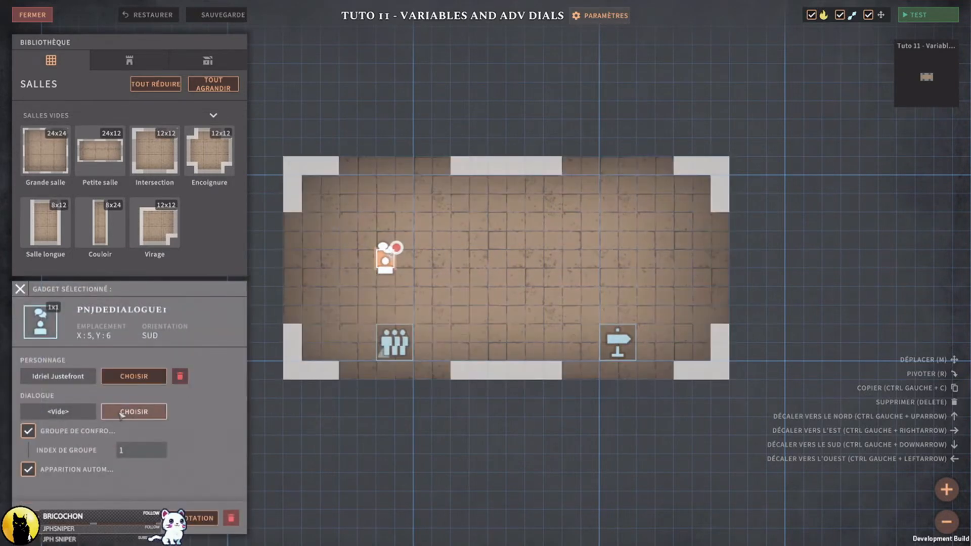
left_click(133, 412)
left_click(434, 173)
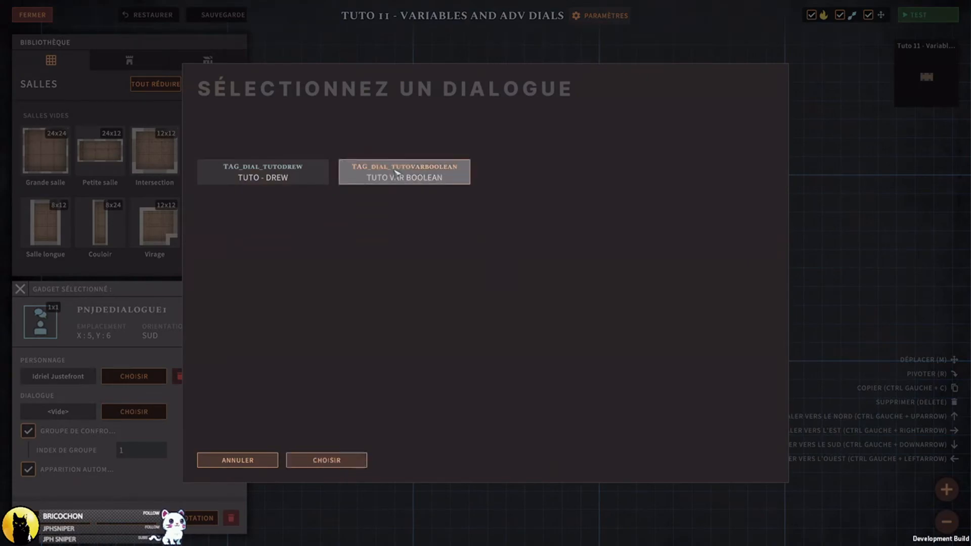
left_click(343, 460)
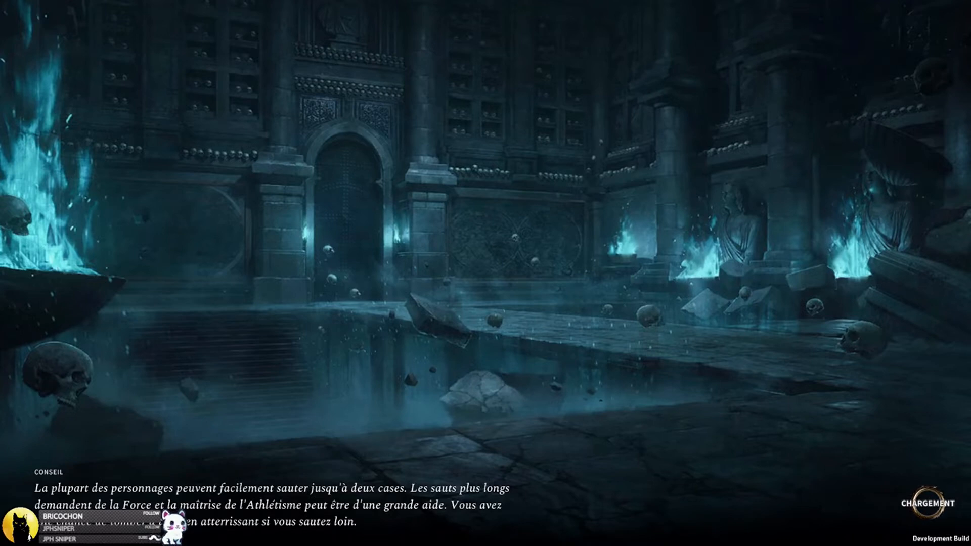
- Test the location by talking to the dialogue NPC several times to check both branches of the variable test
left_click(493, 505)
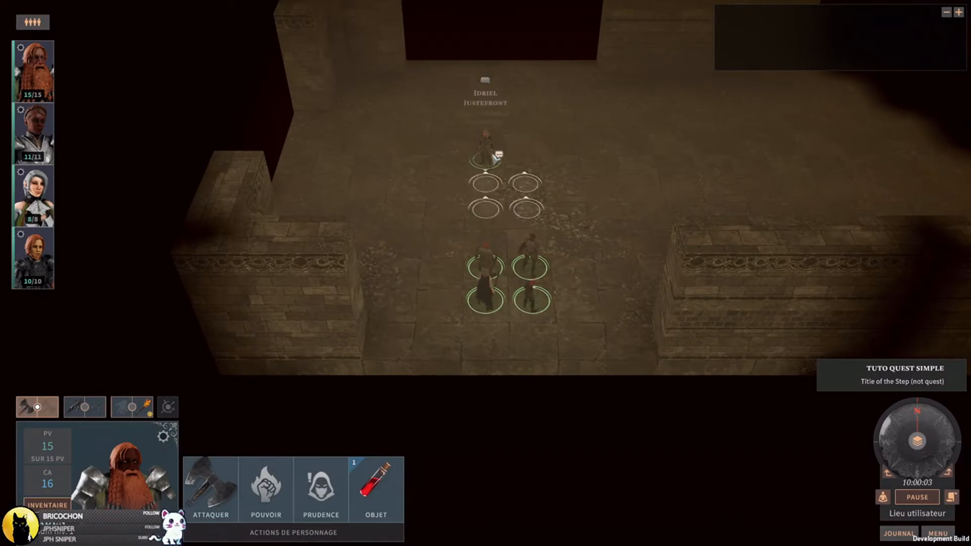
left_click(485, 209)
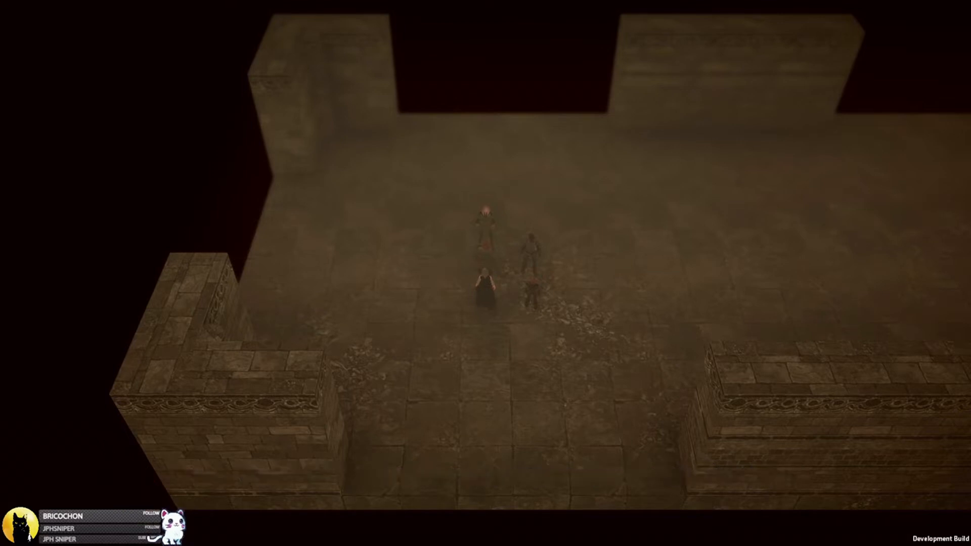
left_click(487, 218)
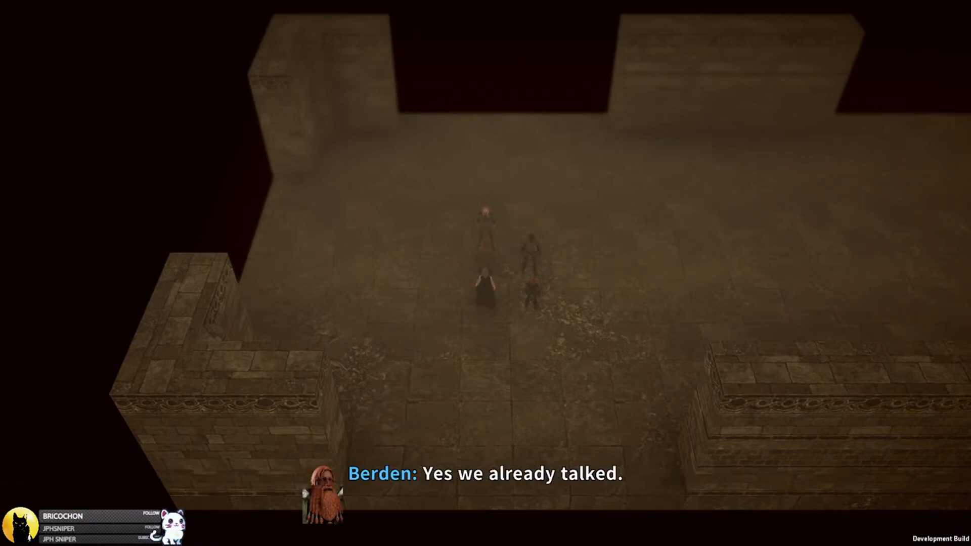
left_click(488, 233)
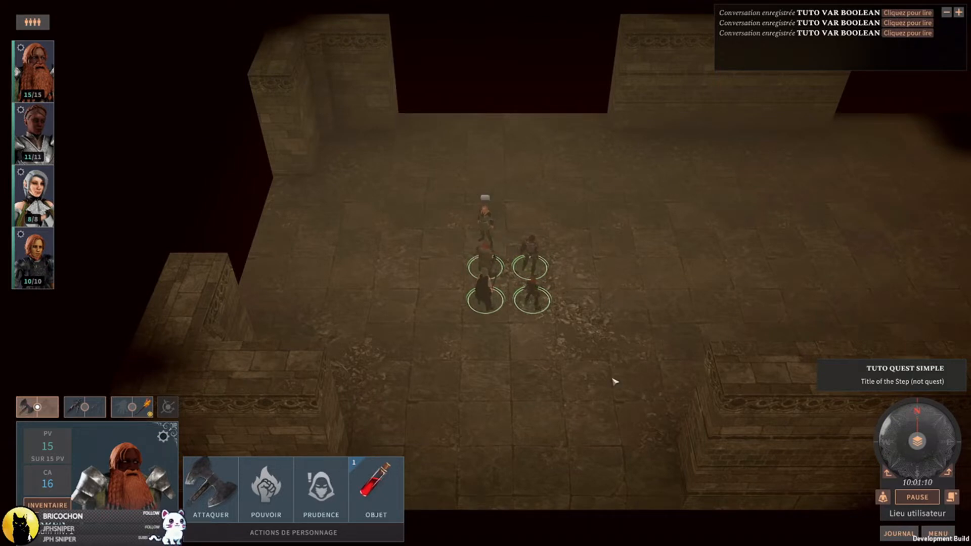
- Move the party around the room, end the location test and return to the dungeon creator
left_click(613, 299)
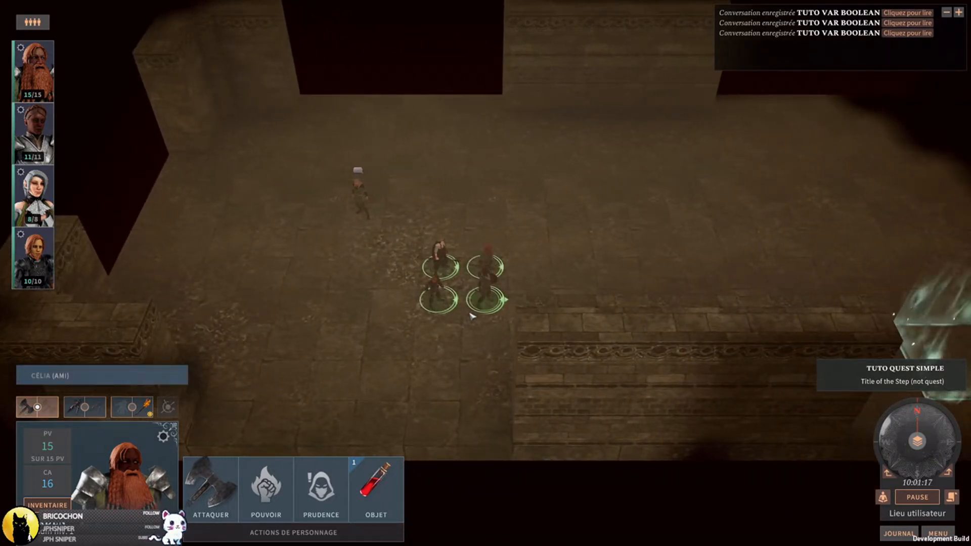
left_click(363, 289)
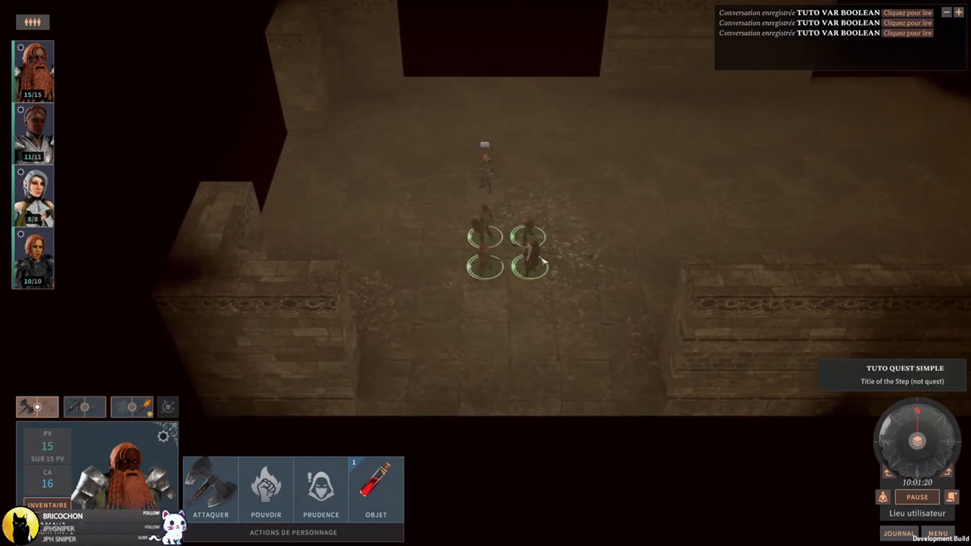
middle_click_drag(616, 263, 637, 265)
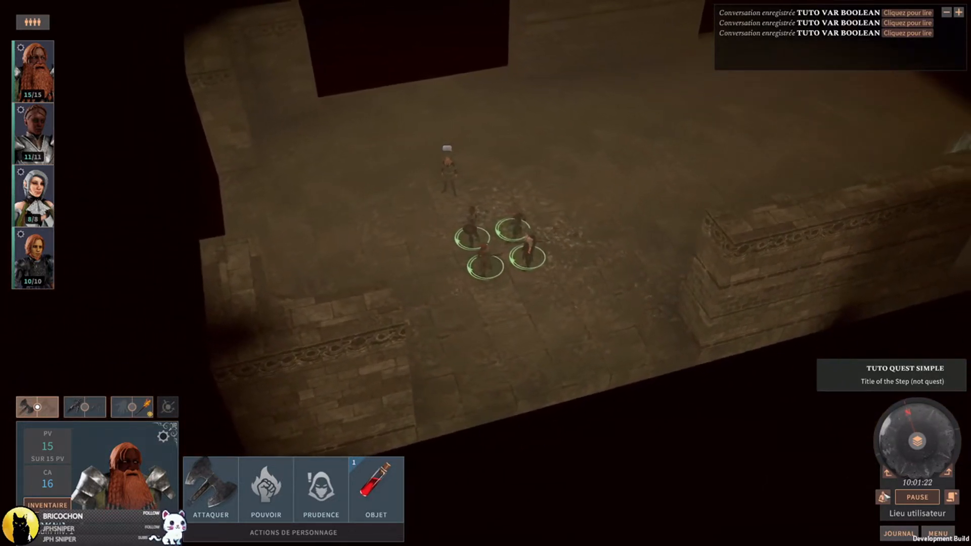
left_click(938, 534)
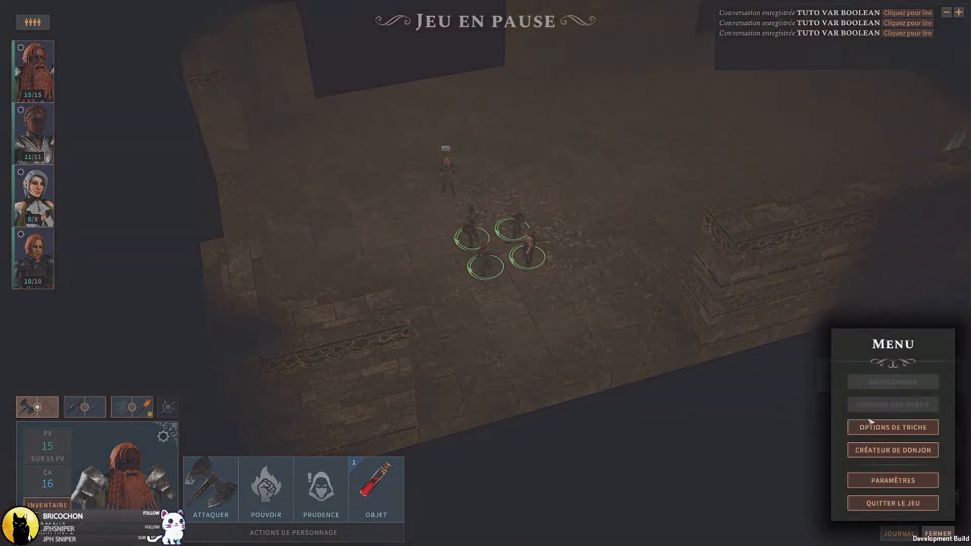
left_click(910, 451)
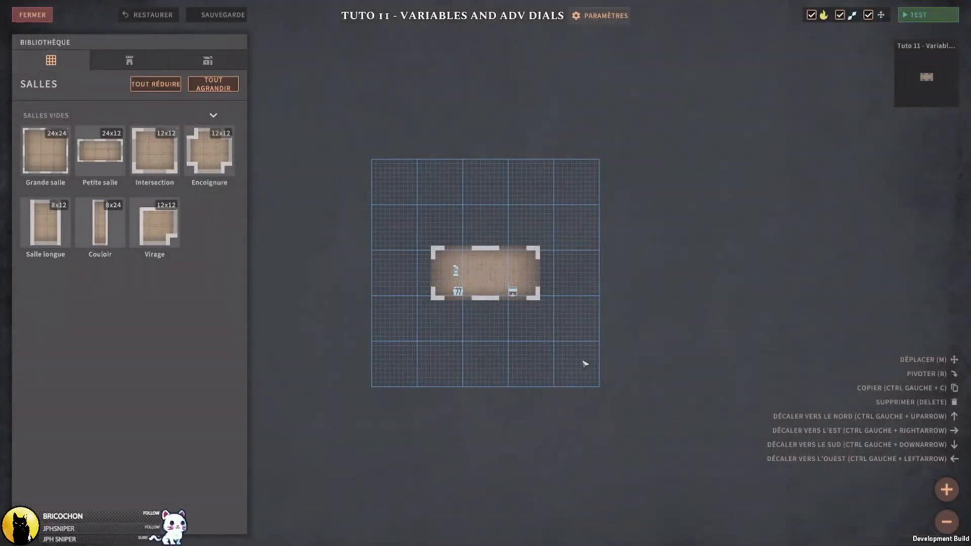
- Return to the campaign's integrated content and create a new dialogue
scroll(585, 364, "up", 5)
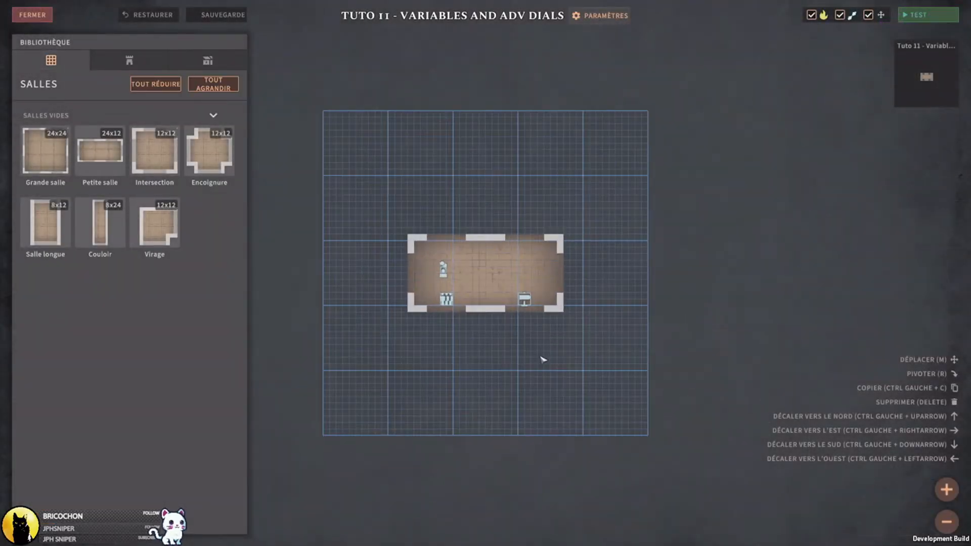
scroll(437, 372, "up", 2)
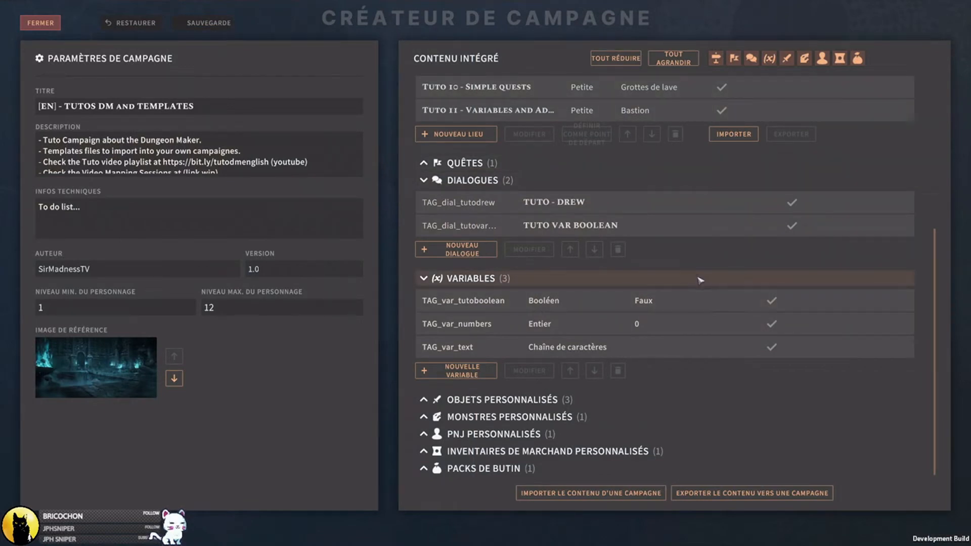
scroll(561, 298, "up", 1)
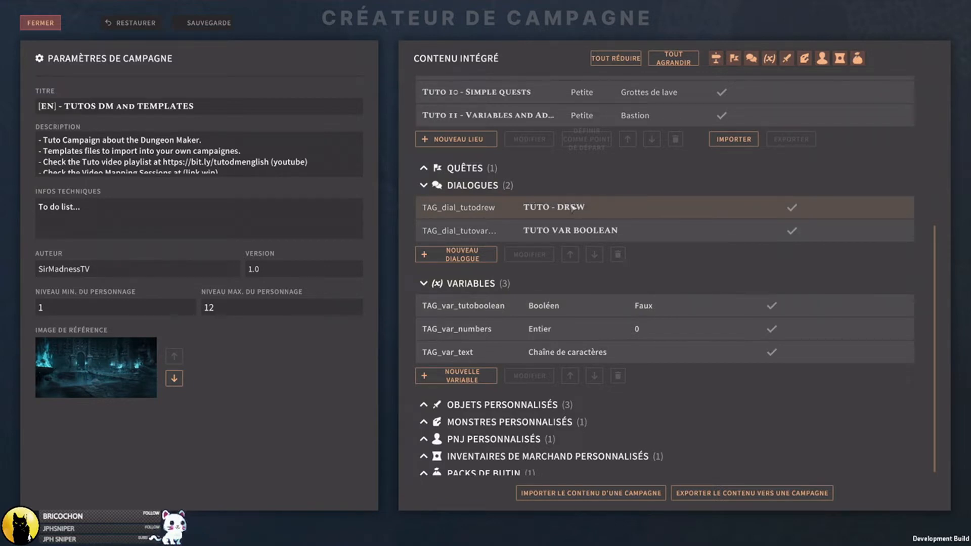
scroll(561, 237, "up", 2)
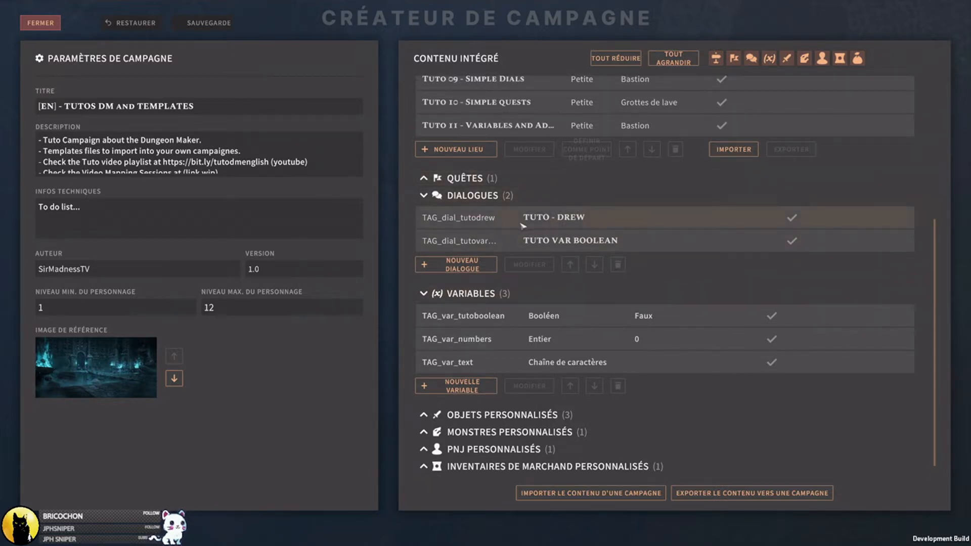
scroll(506, 303, "up", 3)
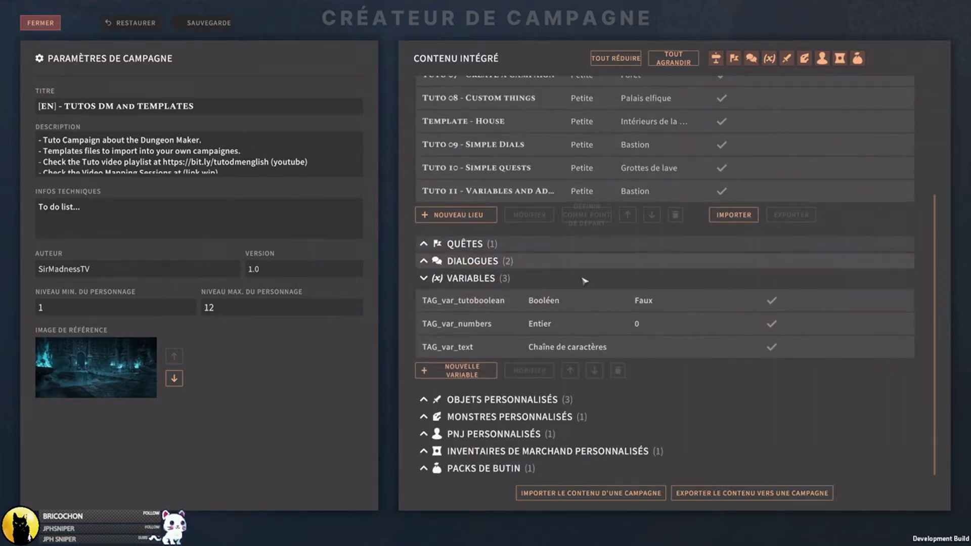
left_click(455, 331)
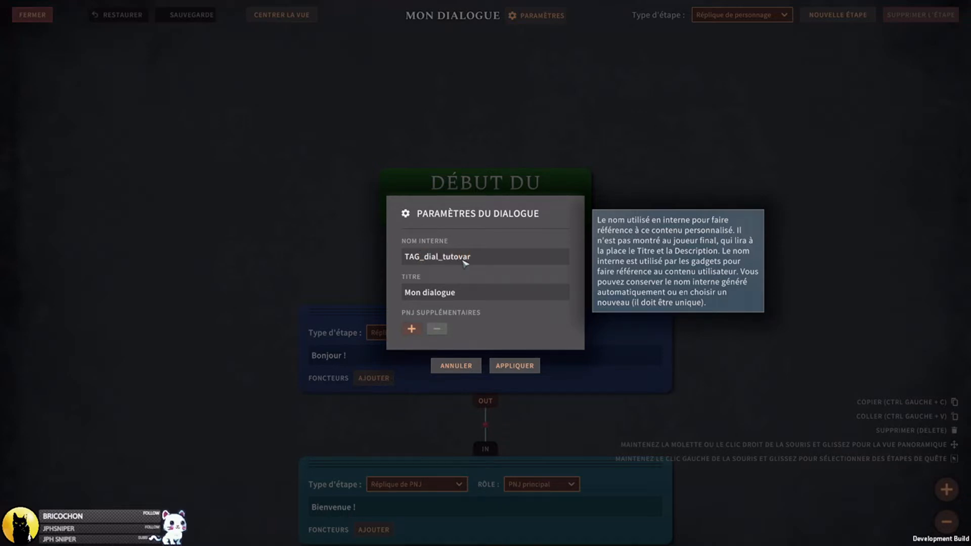
- Set the new dialogue's internal name to TAG_dial_tutovarnumbers and its title to "TUTO DAL VAR NUMBERS", and apply the settings
type("s")
left_click(474, 298)
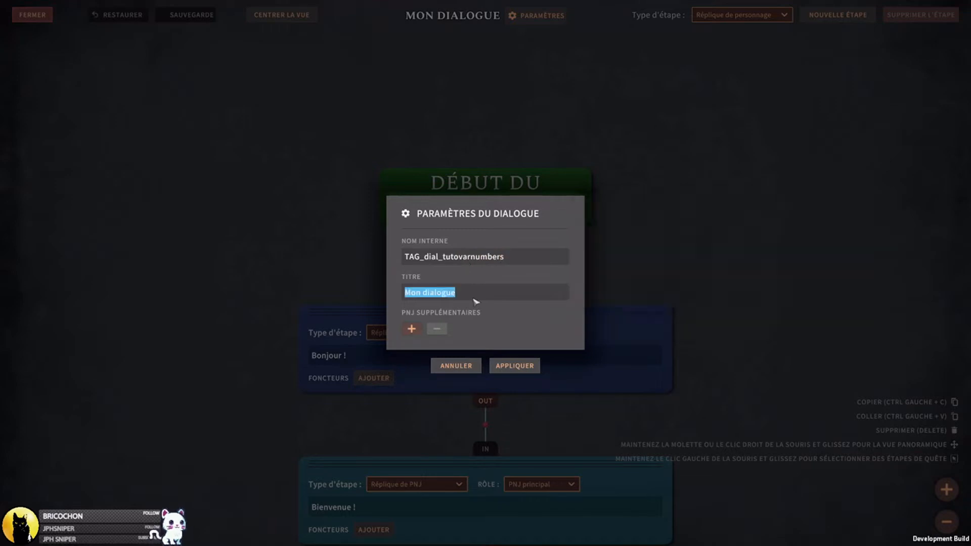
type("TUTO DAL VAR NUMBERS")
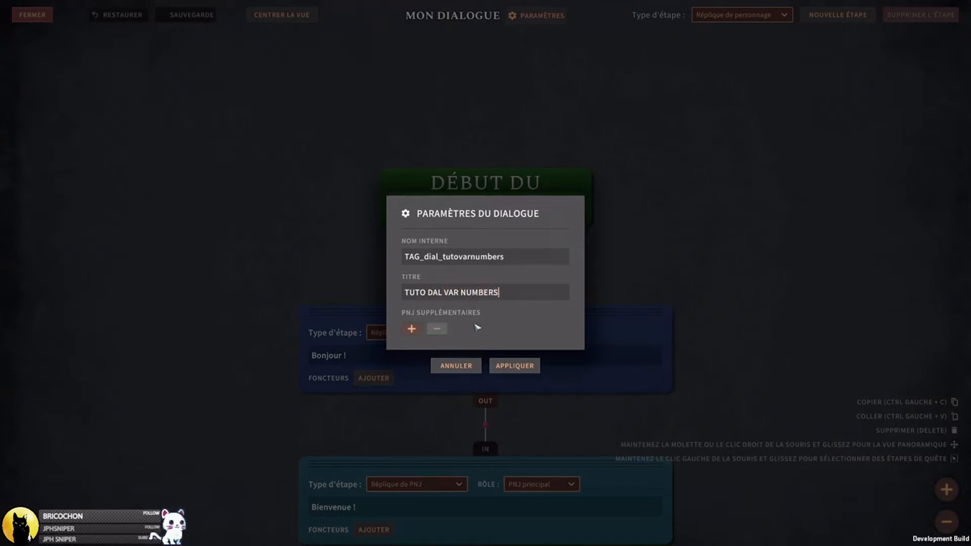
left_click(515, 366)
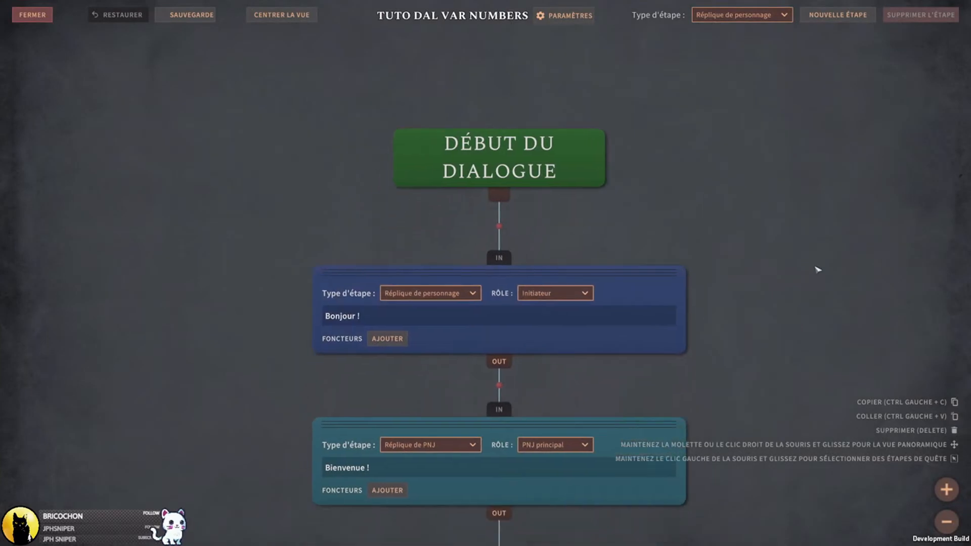
- Delete the default "Bonjour !" character line step below the dialogue's start
left_click(674, 275)
key("Delete")
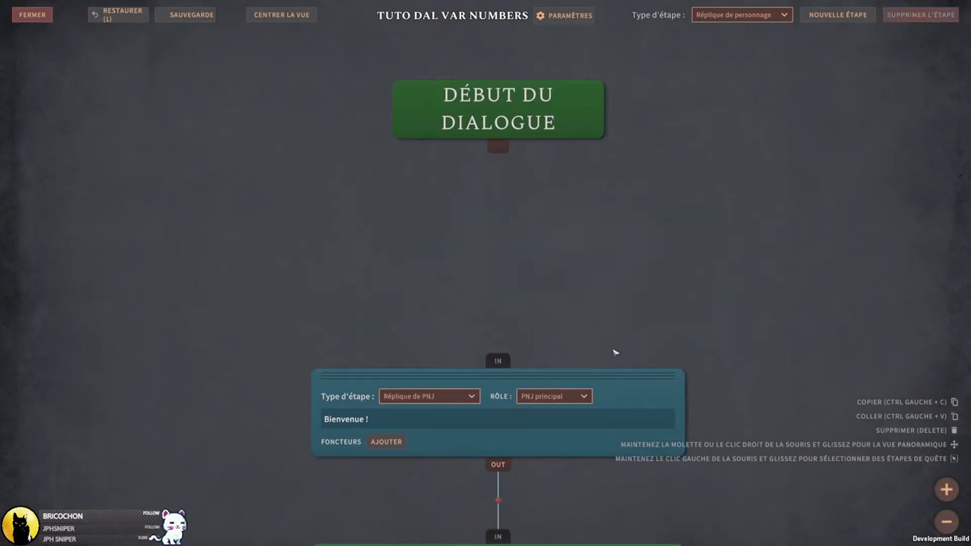
- Delete the remaining default steps, including the "Bienvenue !" NPC line, leaving only the dialogue's start
left_click(632, 377)
key("Delete")
key("Delete")
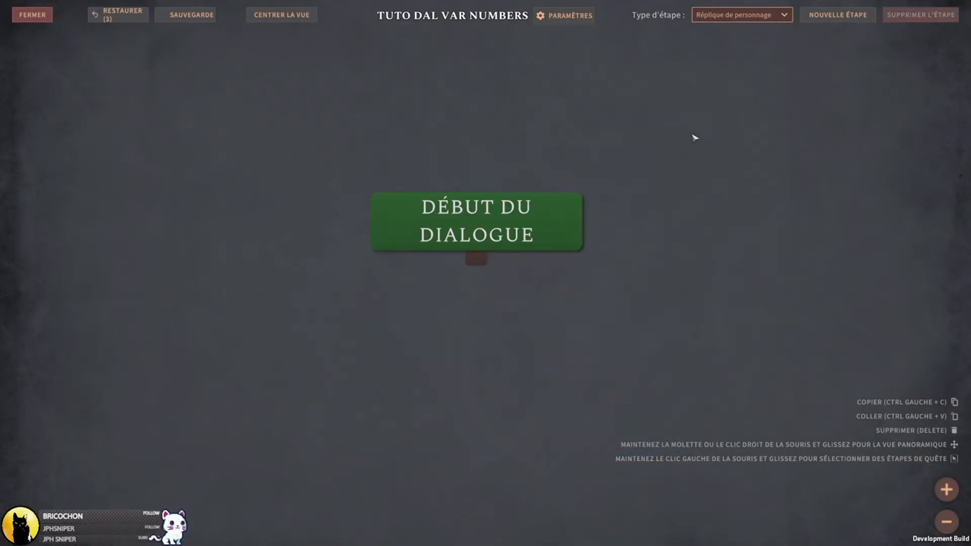
- Add a step below the dialogue's start, change its type to player role assignment, and link the start to it
left_click(738, 14)
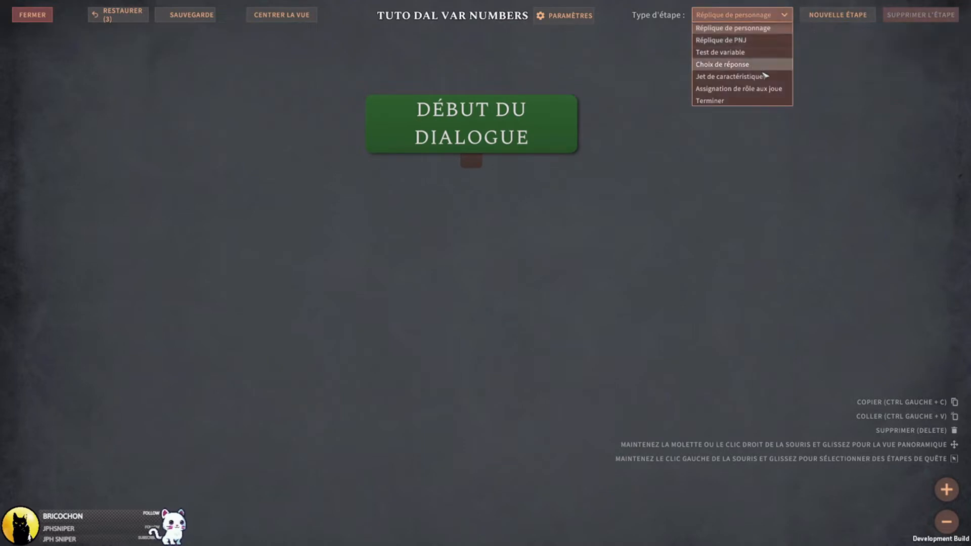
left_click(834, 16)
left_click(829, 15)
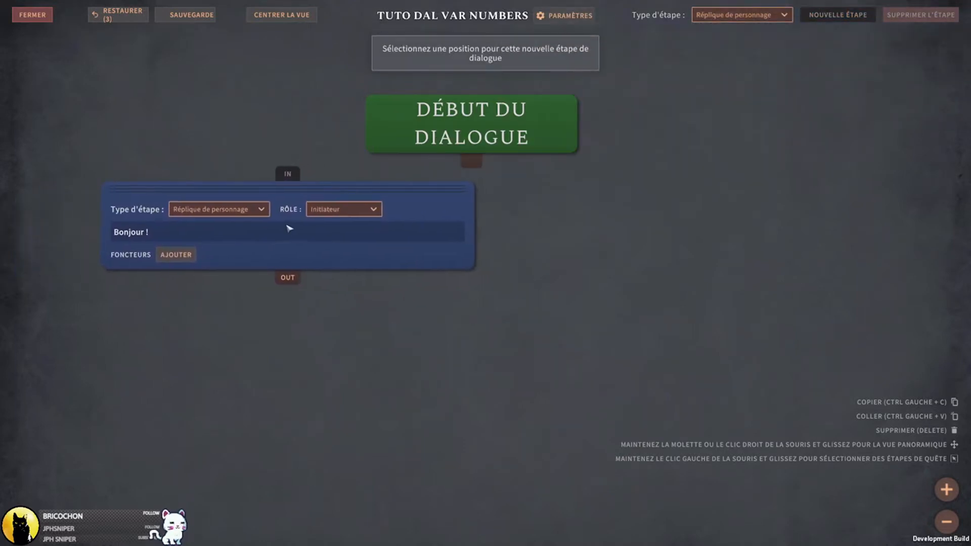
left_click(221, 221)
left_click(167, 200)
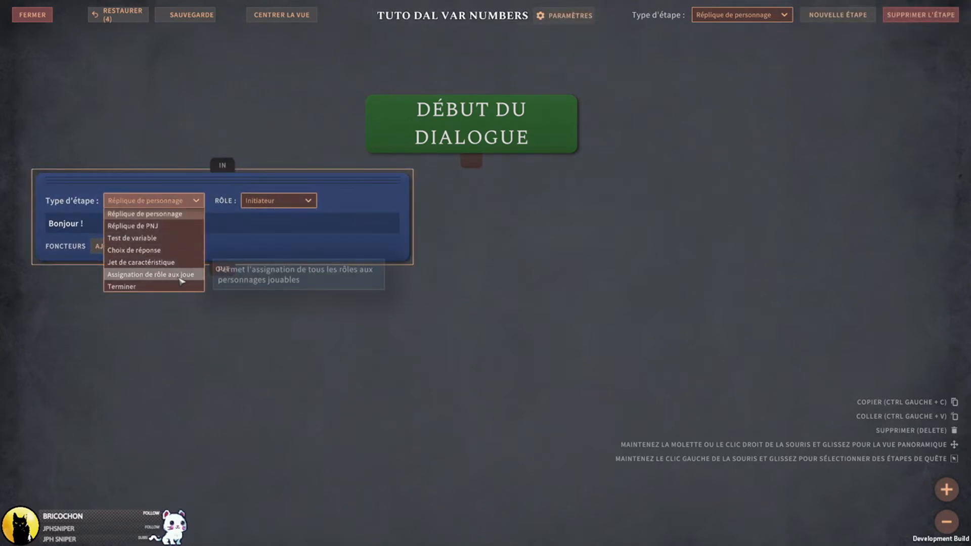
left_click(180, 276)
middle_click_drag(515, 223, 538, 210)
left_click_drag(493, 149, 245, 157)
left_click(244, 156)
- Add a Test de variable step below the role assignment and link the role assignment's output to it
middle_click_drag(382, 280, 451, 202)
left_click(742, 20)
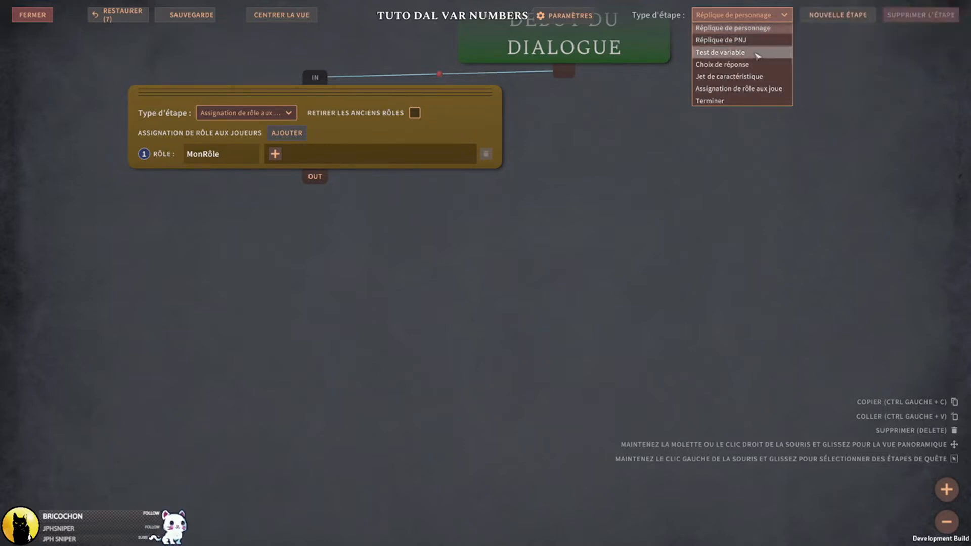
left_click(720, 52)
left_click(837, 15)
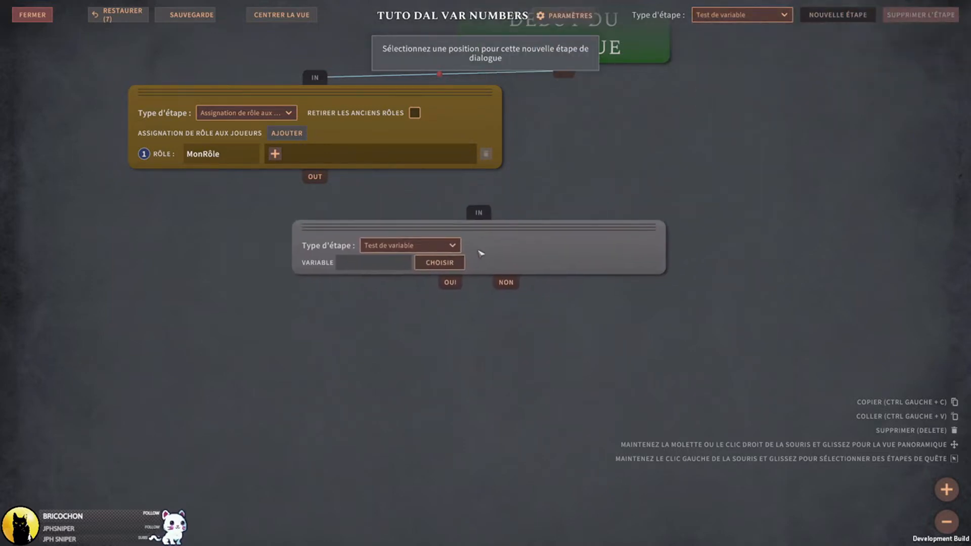
left_click(475, 260)
left_click_drag(317, 178, 476, 227)
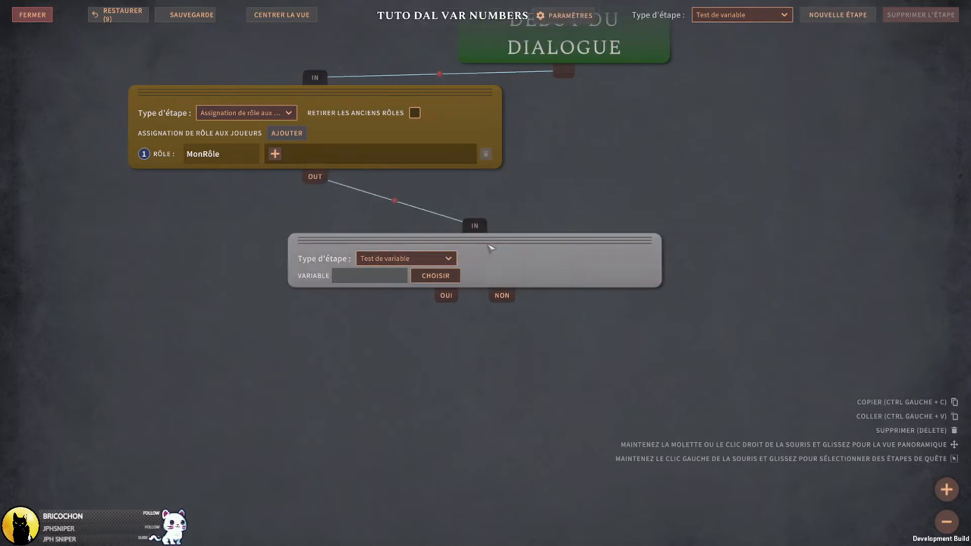
- Make the variable test use TAG_var_numbers with a test value of 0
left_click(435, 276)
left_click(387, 130)
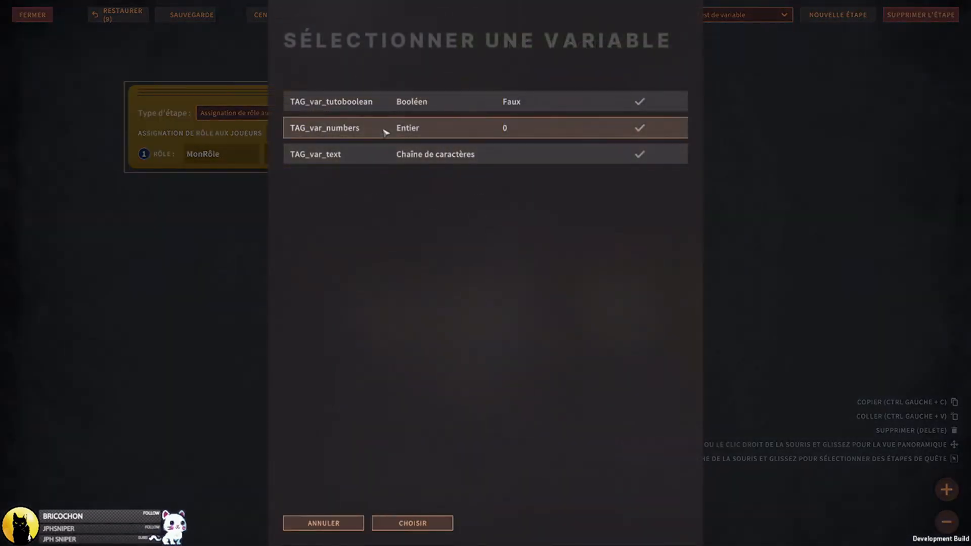
left_click(425, 520)
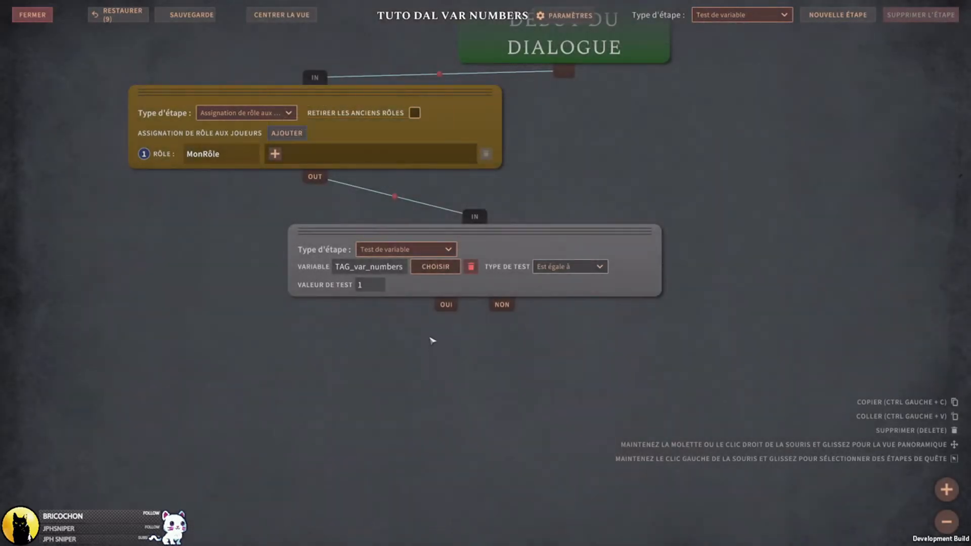
left_click(378, 284)
type("0")
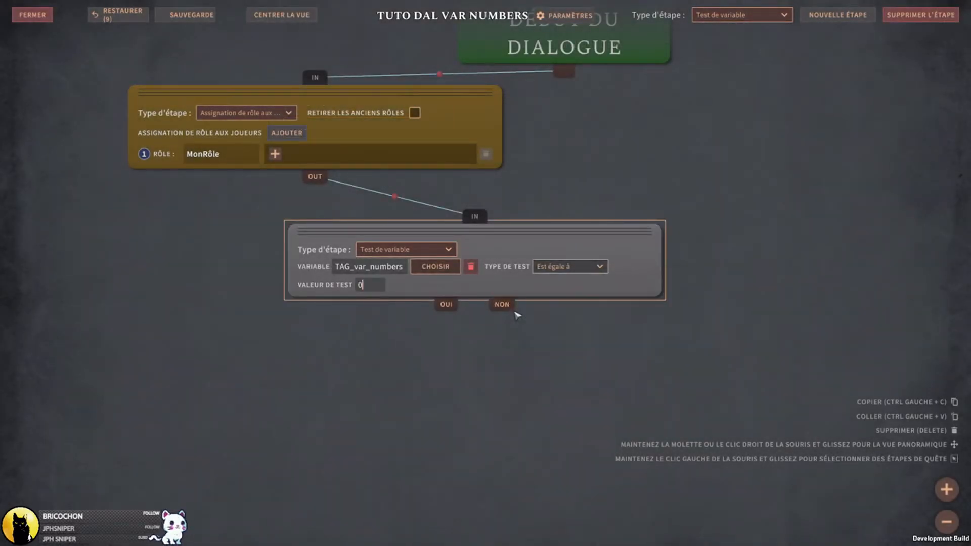
middle_click_drag(518, 426, 617, 328)
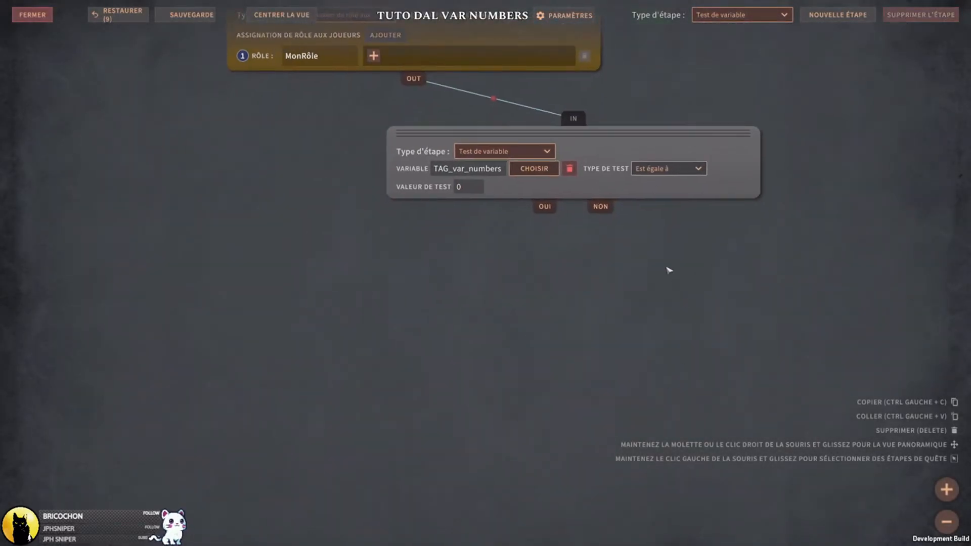
- Examine the comparison types offered for the TAG_var_numbers test, leaving Est égale à selected
left_click(672, 170)
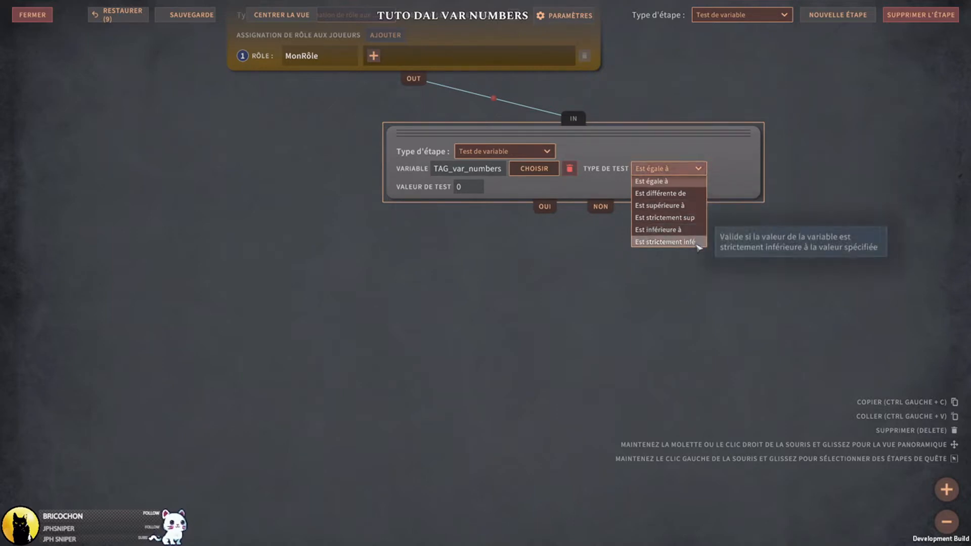
left_click(607, 283)
middle_click_drag(639, 279, 670, 262)
middle_click_drag(566, 253, 495, 265)
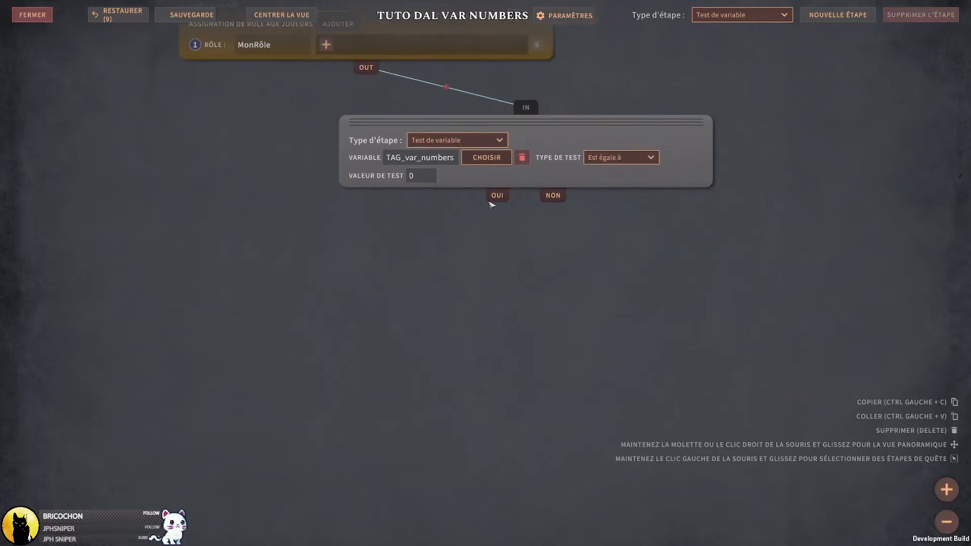
left_click_drag(612, 132, 632, 128)
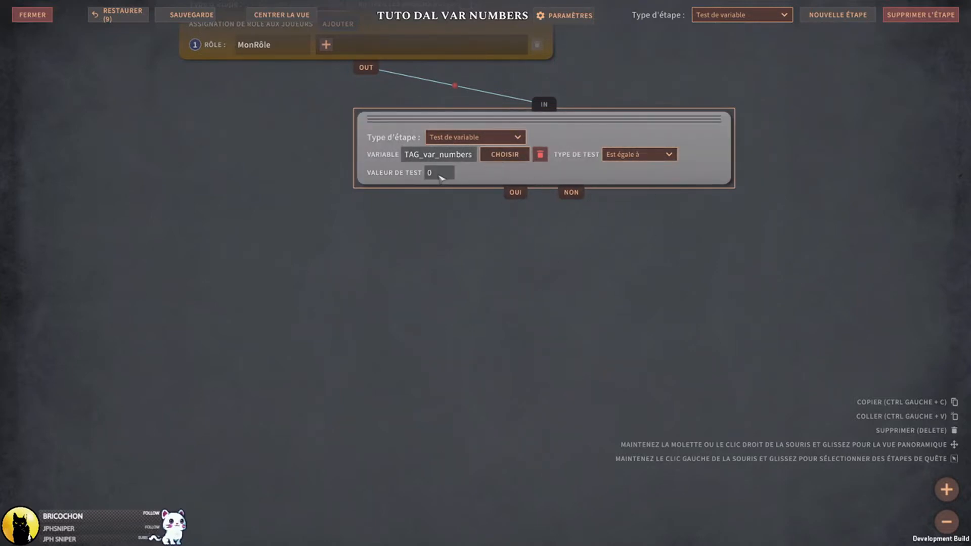
left_click_drag(596, 171, 599, 168)
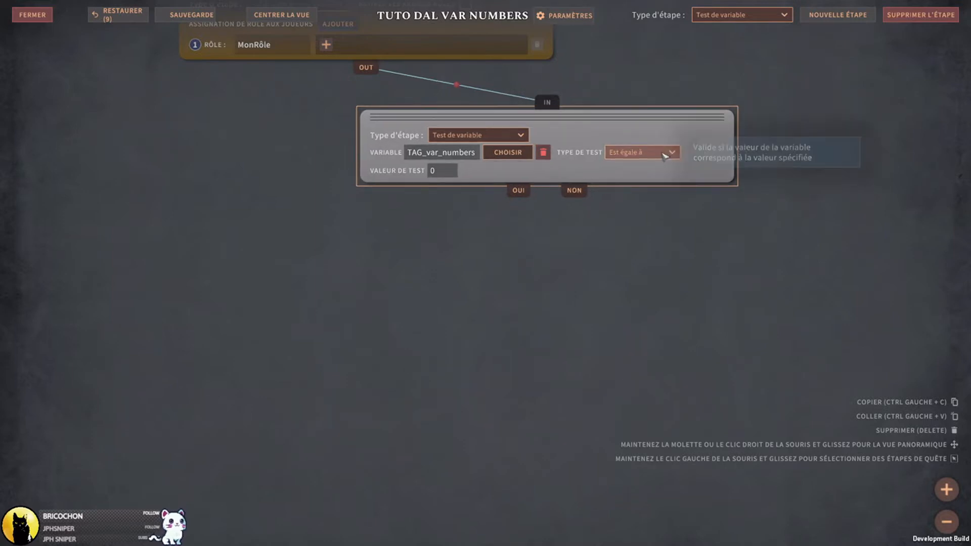
left_click(655, 156)
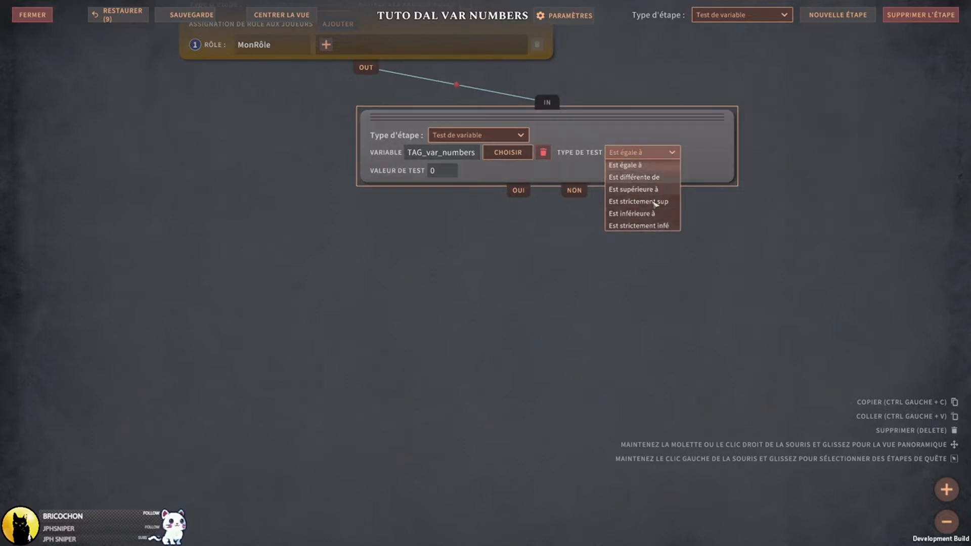
left_click(627, 164)
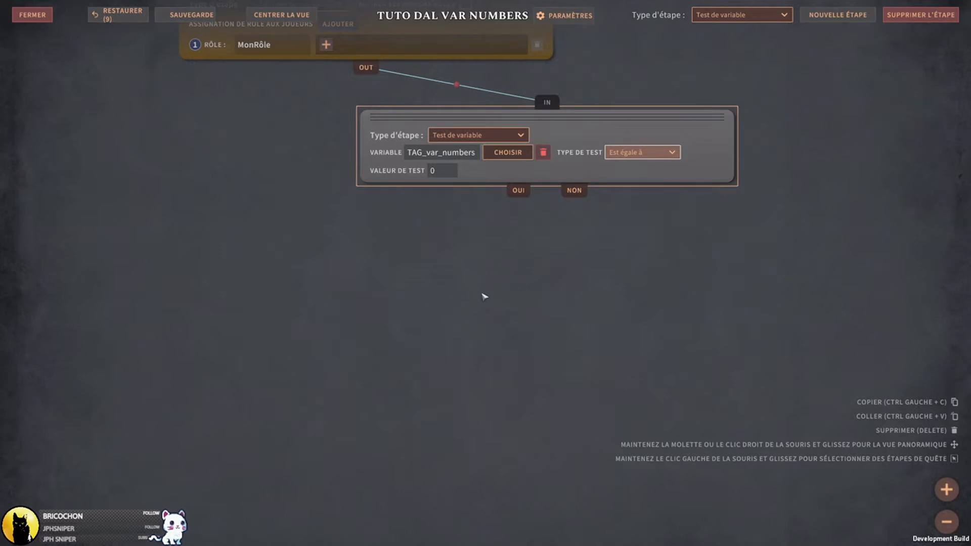
- Add a second Test de variable step and link the first test's NON output to it
right_click_drag(525, 276, 506, 293)
left_click(742, 15)
left_click(738, 51)
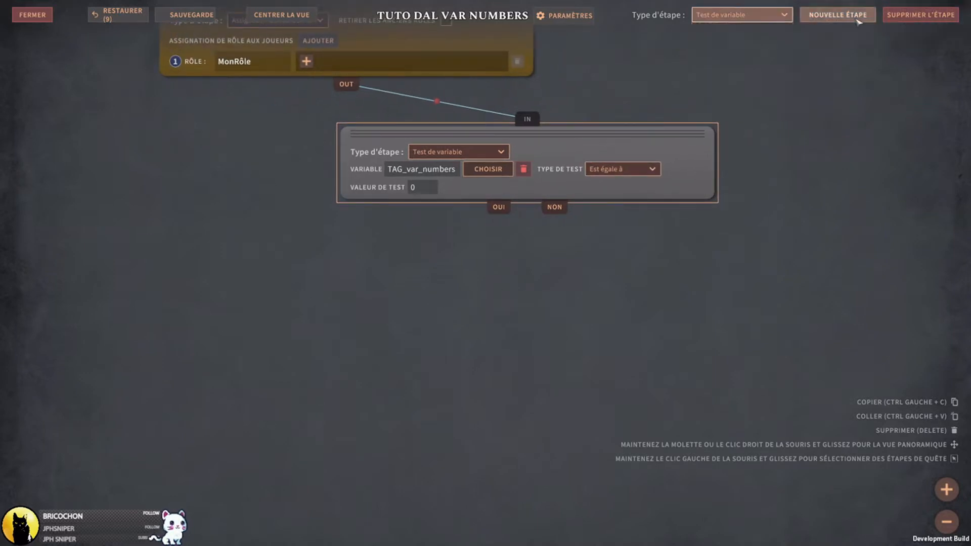
left_click(838, 15)
left_click(797, 288)
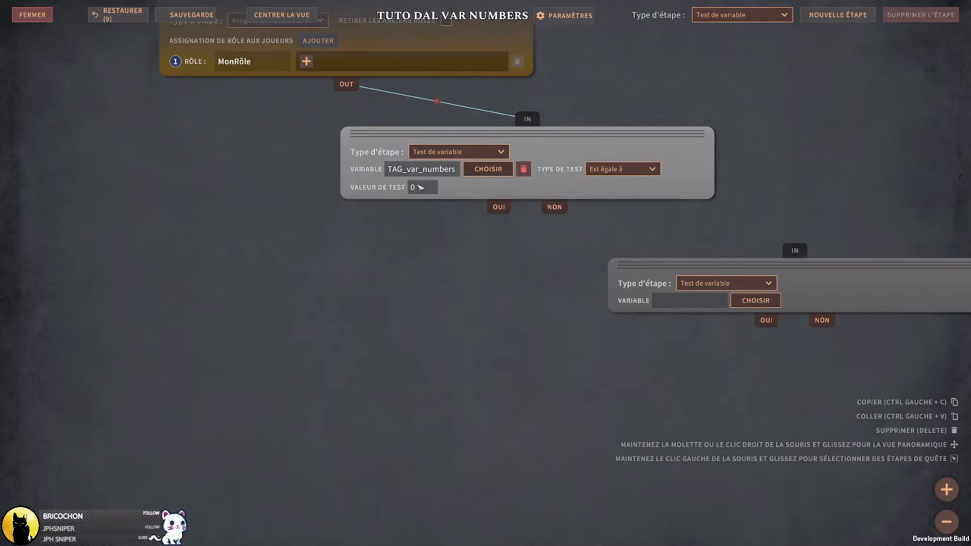
left_click_drag(554, 207, 795, 250)
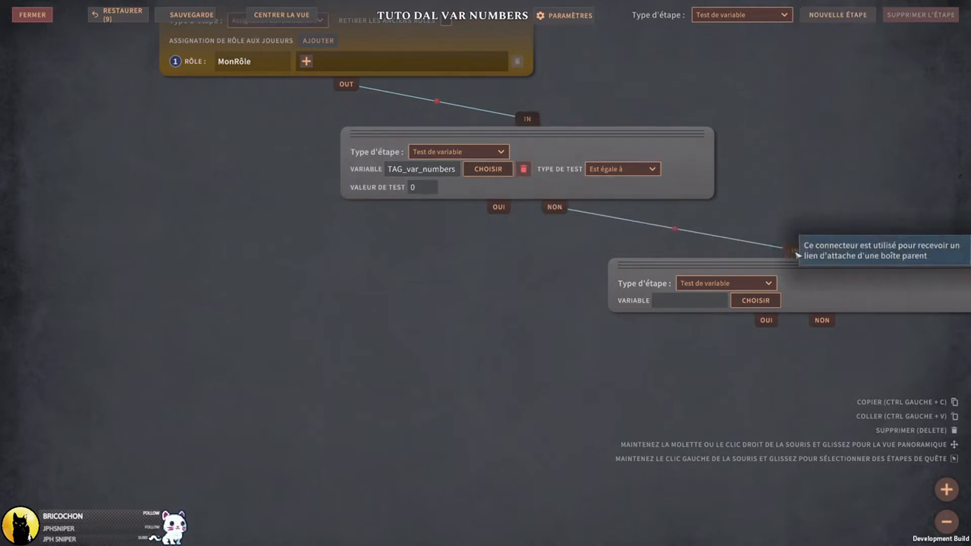
- Assign TAG_var_numbers as the variable of the second test
left_click(758, 301)
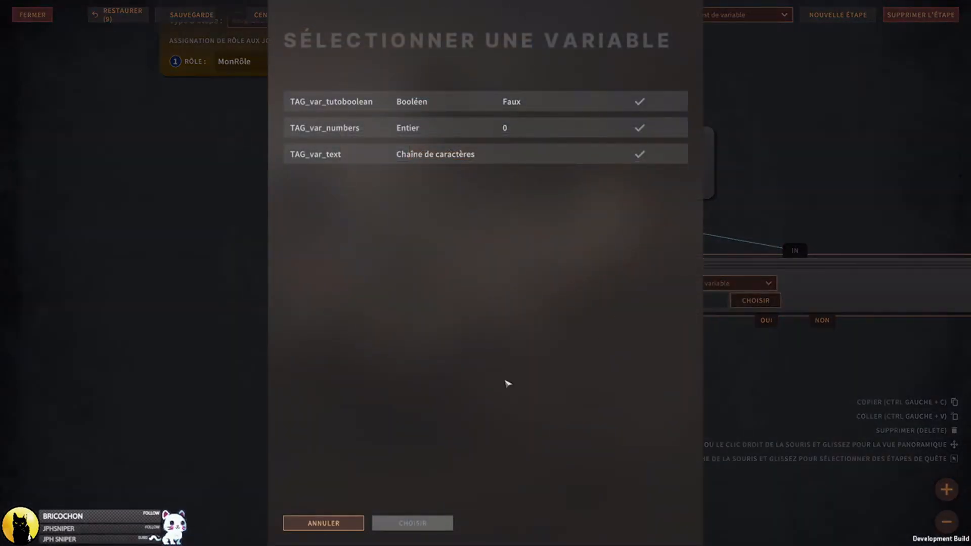
left_click(352, 520)
left_click(755, 299)
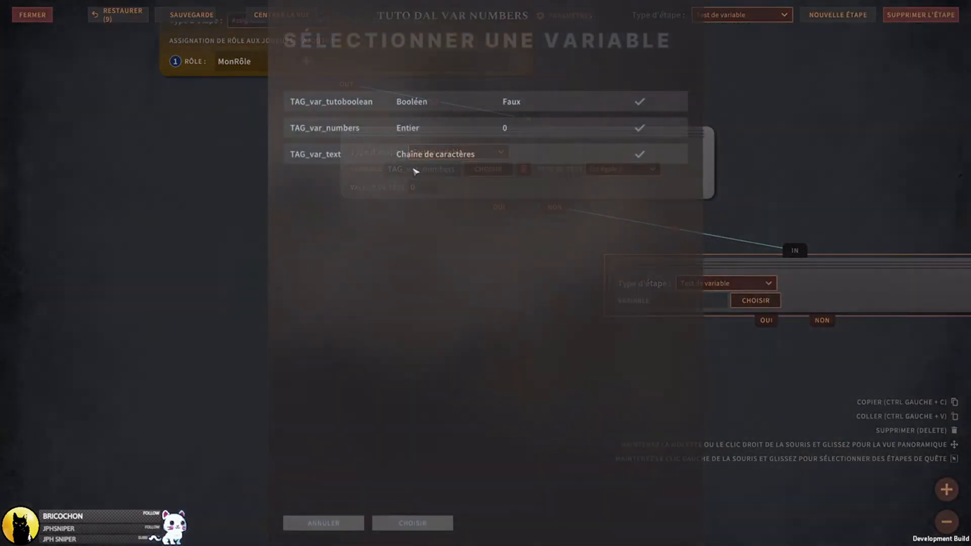
left_click(409, 130)
left_click(430, 525)
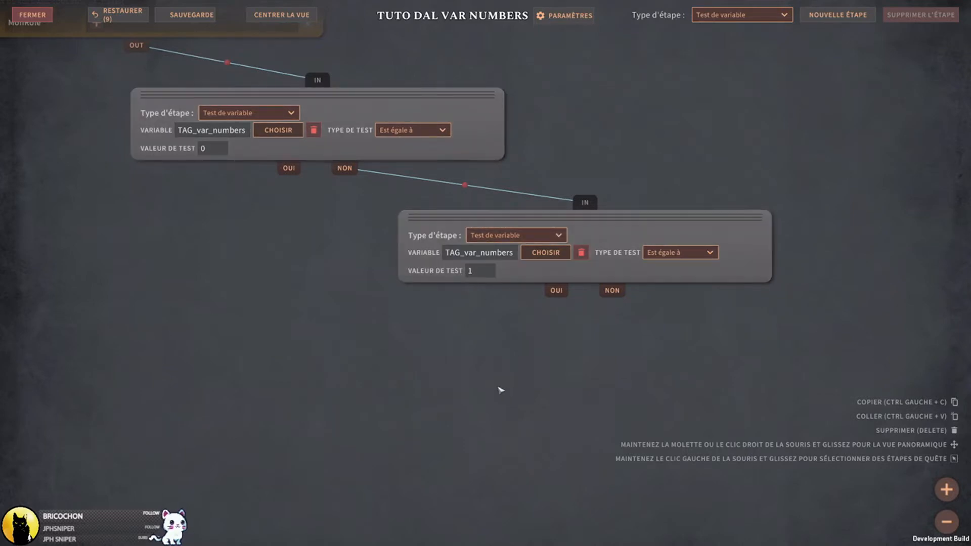
- Add a third Test de variable step and link the second test's NON output to it
middle_click_drag(609, 374, 507, 374)
left_click(856, 16)
left_click(606, 320)
left_click_drag(509, 289, 789, 310)
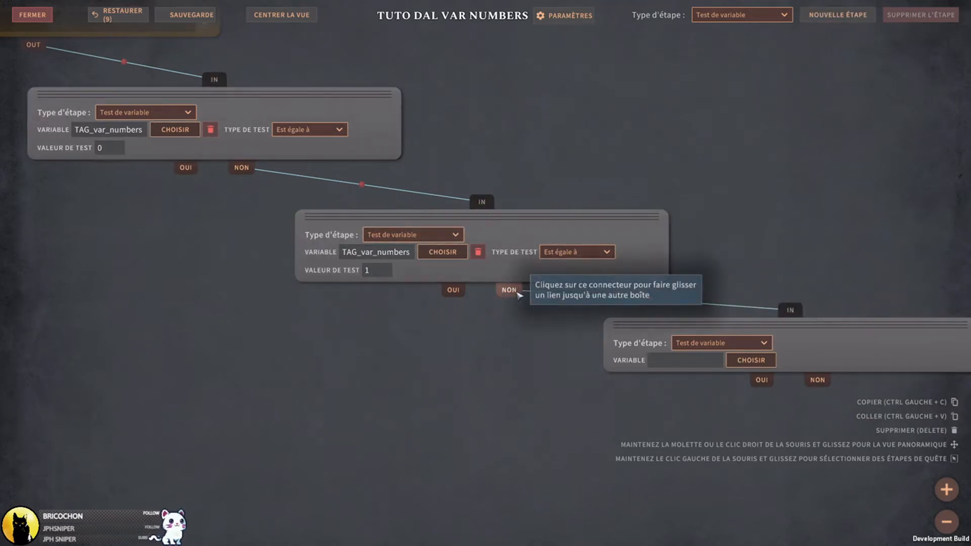
- Make the third test check TAG_var_numbers against a test value of 2
left_click(751, 360)
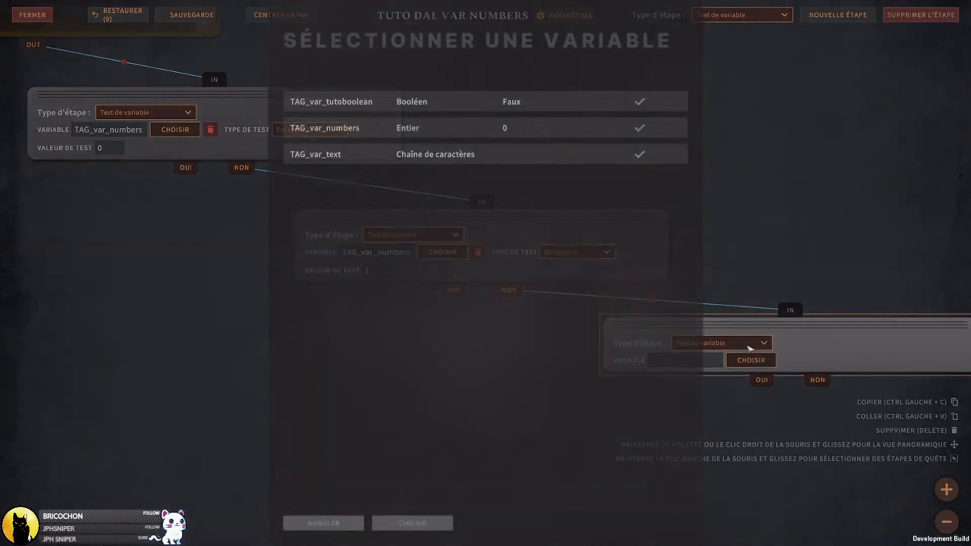
left_click(413, 522)
left_click(695, 373)
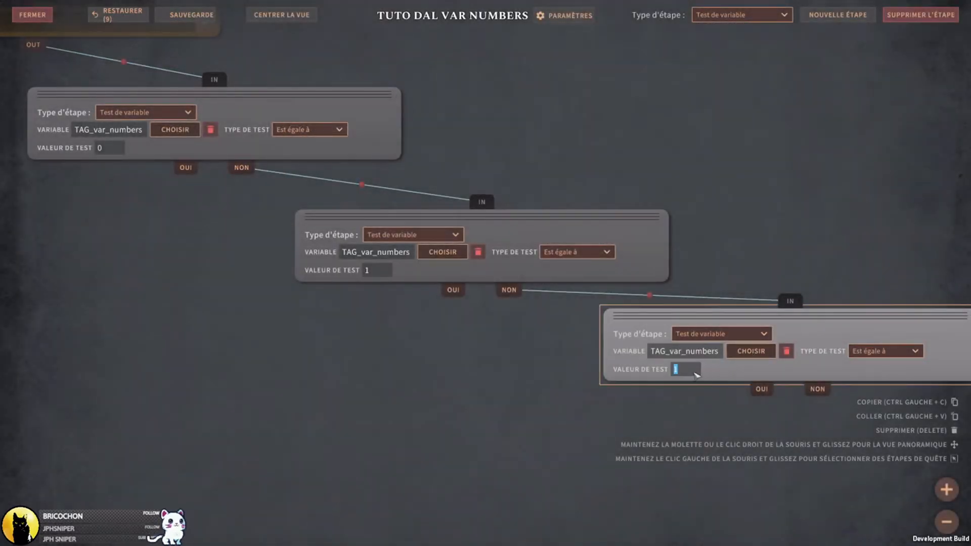
left_click(452, 427)
middle_click_drag(452, 428, 492, 345)
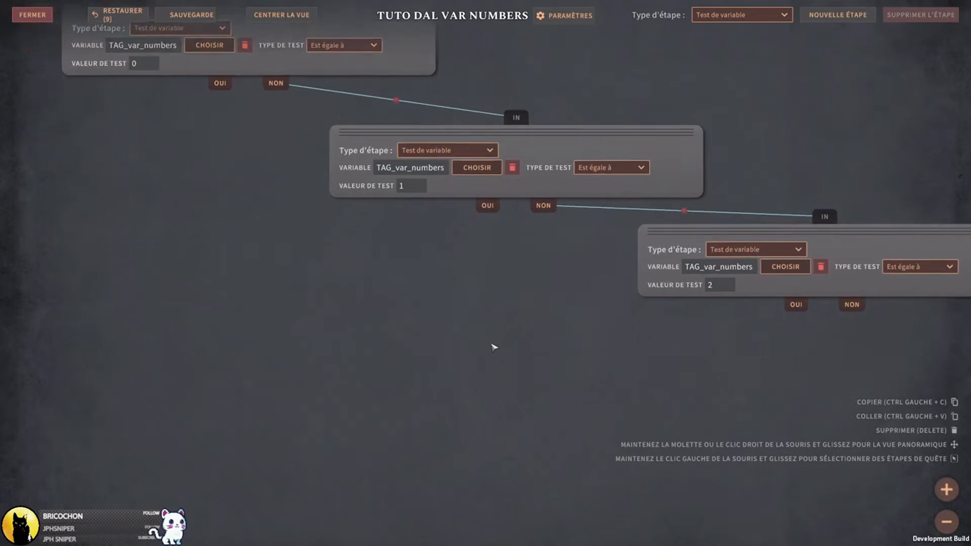
scroll(485, 355, "down", 3)
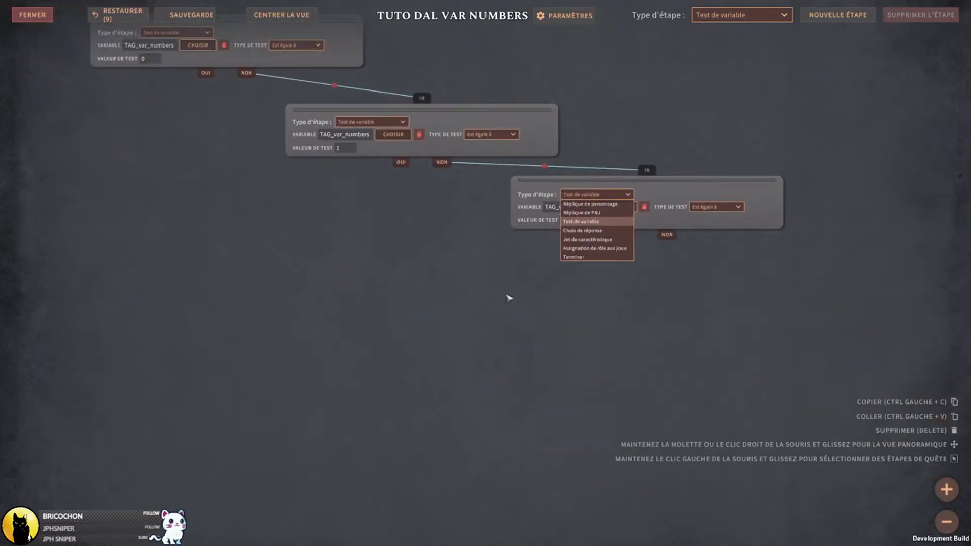
left_click(508, 298)
- Add a Réplique de PNJ step on the first test's OUI output with the text "This is the first time we talk, variable is at 0."
scroll(498, 294, "up", 2)
middle_click_drag(399, 252, 685, 429)
left_click(742, 14)
left_click(715, 39)
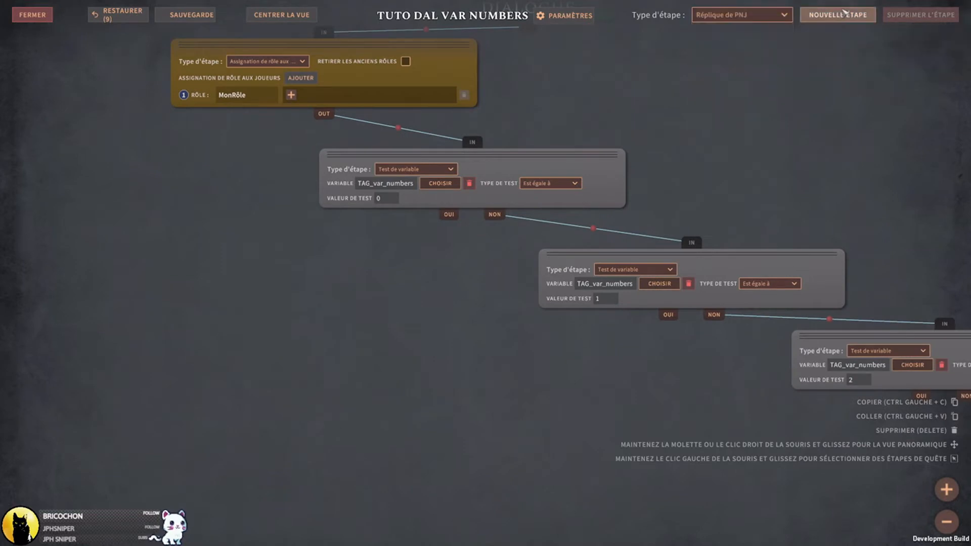
left_click(837, 14)
left_click(290, 310)
left_click_drag(449, 215, 291, 263)
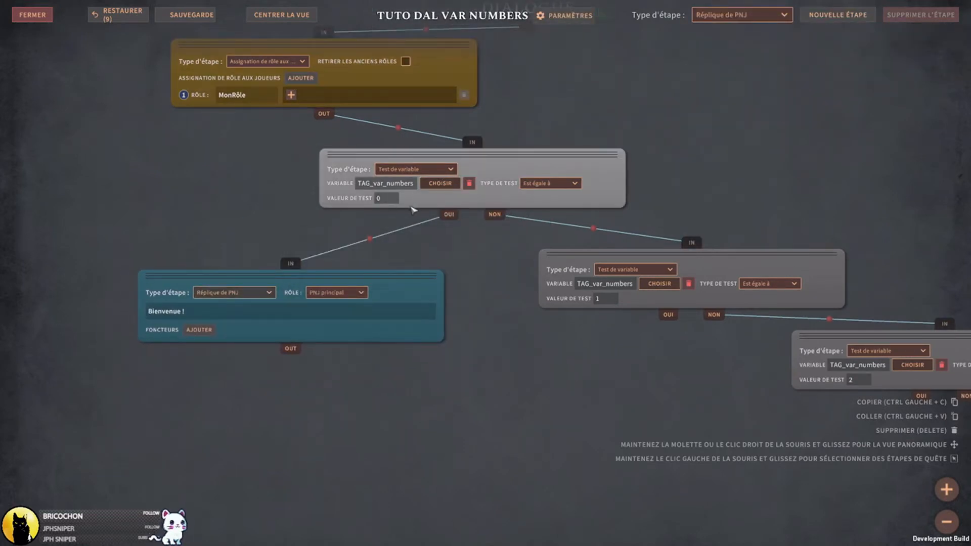
left_click(241, 314)
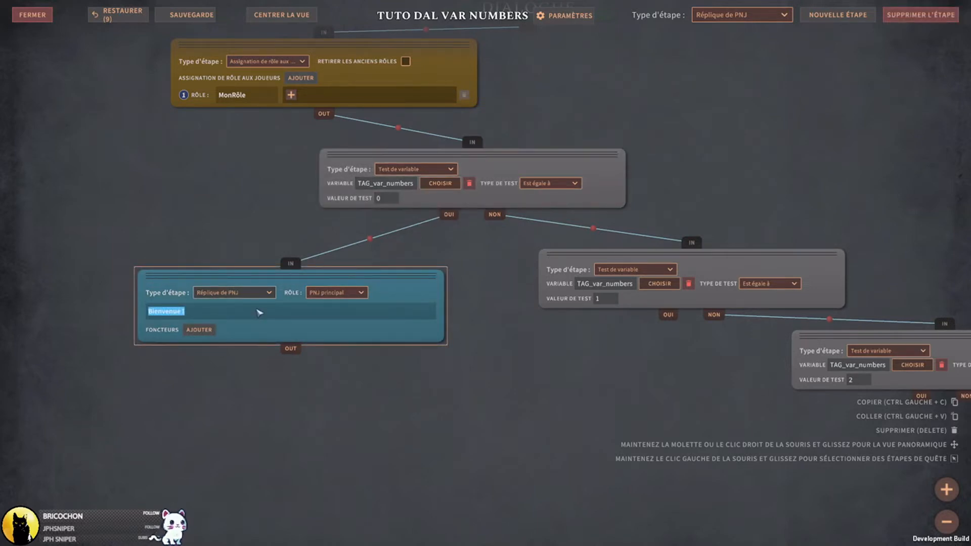
type("This is the first time we talk, variable is at 0.")
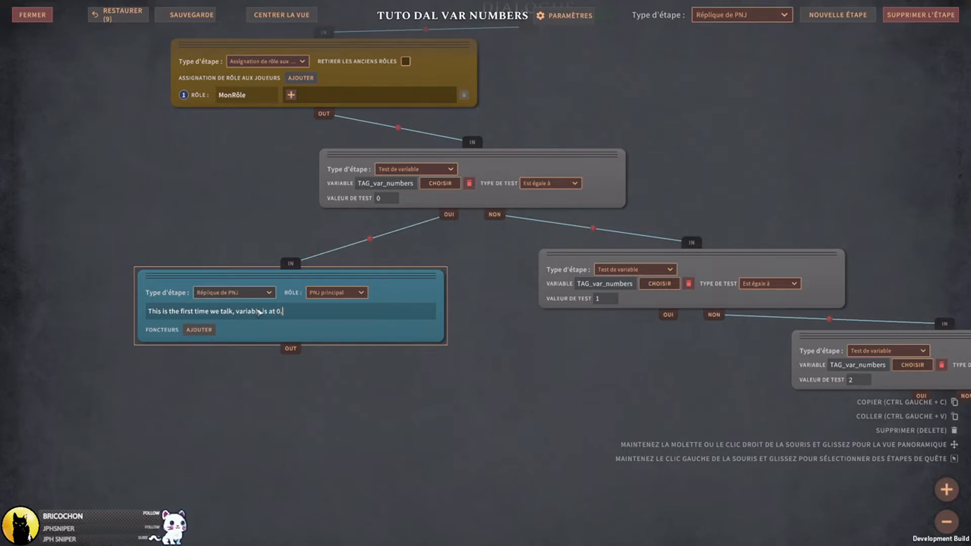
left_click(758, 15)
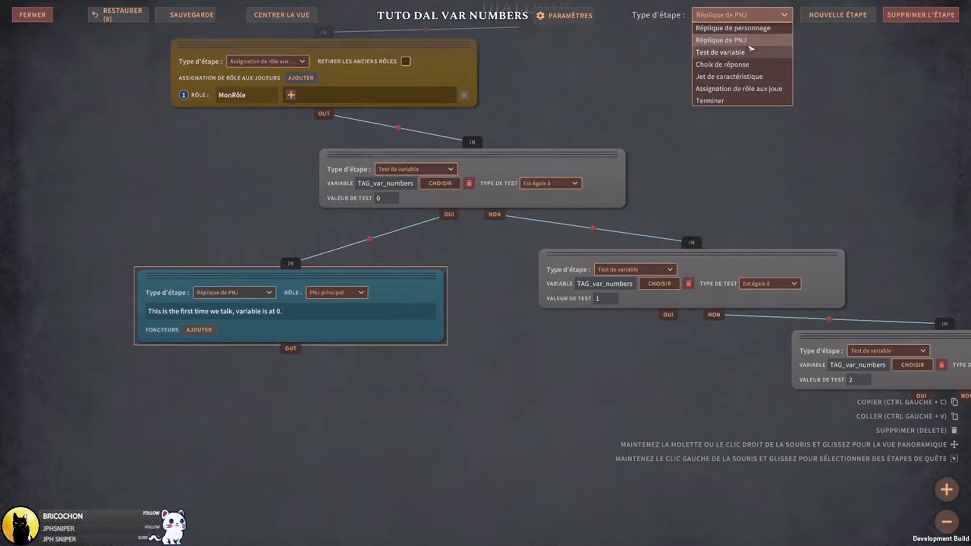
left_click(710, 100)
left_click(837, 15)
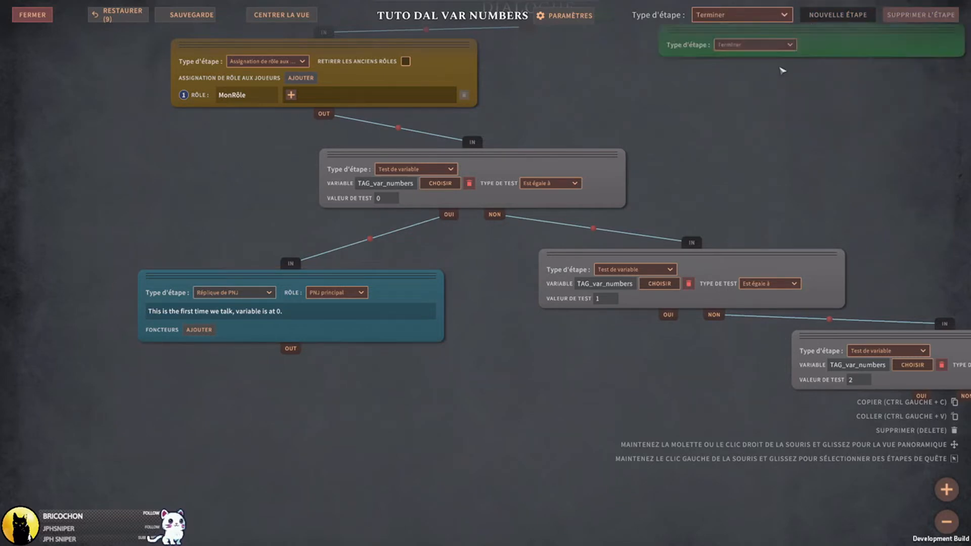
left_click(289, 407)
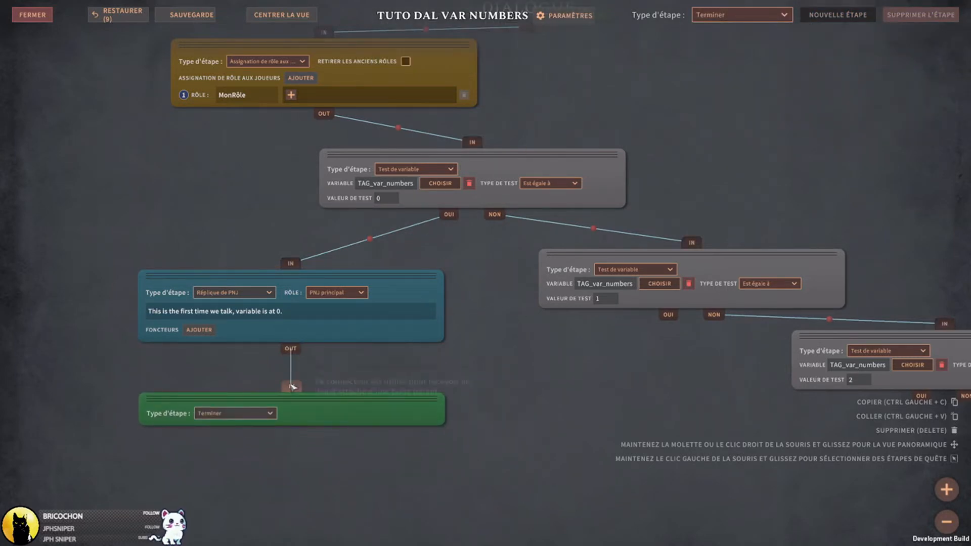
left_click_drag(310, 415, 314, 509)
left_click(316, 416)
key("Delete")
- Add a Réplique de personnage step after the first PNJ line with the text "Yes. We change the var to 1 now."
left_click(784, 14)
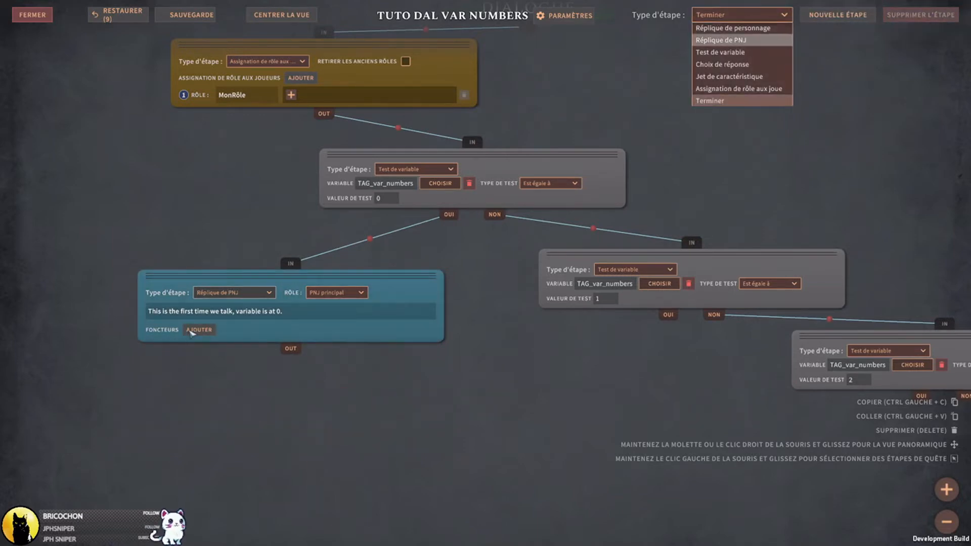
left_click(743, 40)
left_click(784, 14)
left_click(728, 29)
left_click(838, 15)
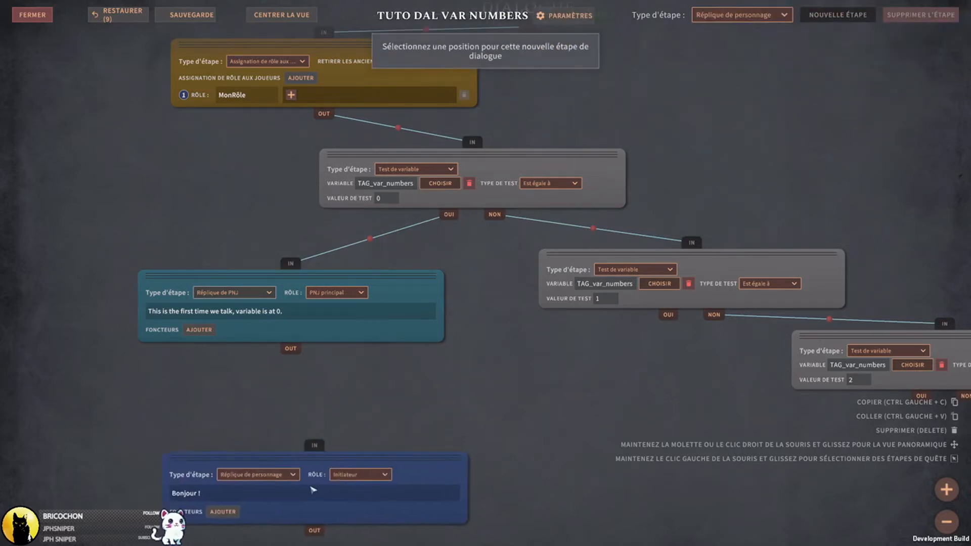
left_click(293, 426)
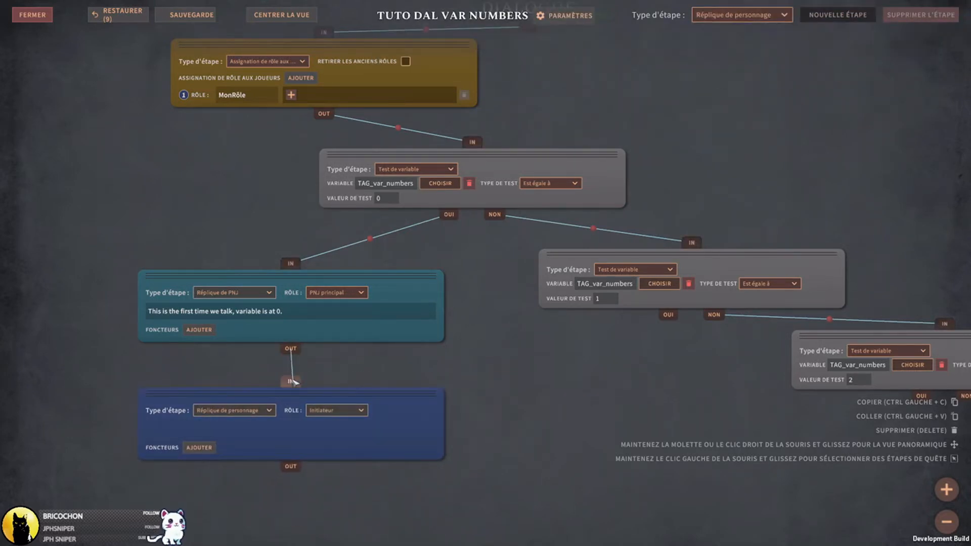
left_click(302, 334)
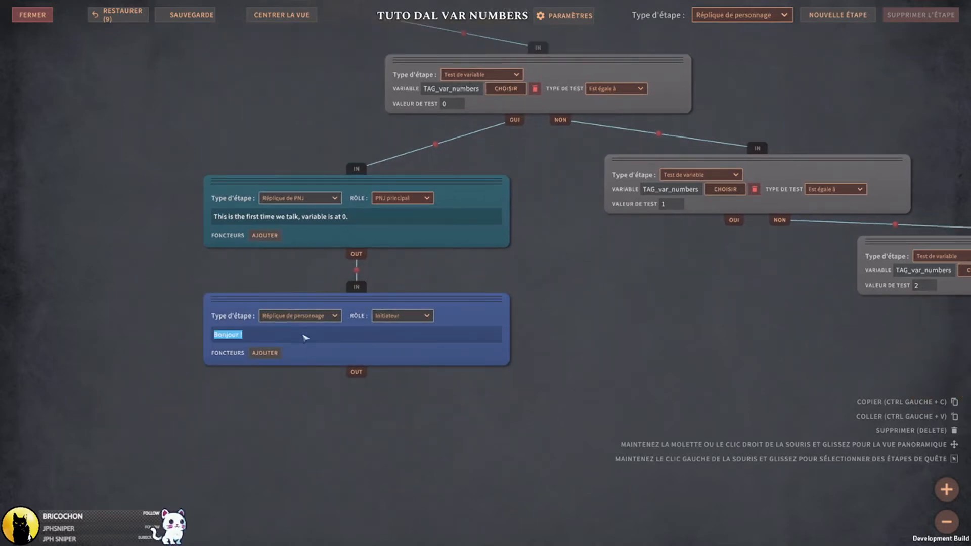
type("Yes. We change the var to 1 now.")
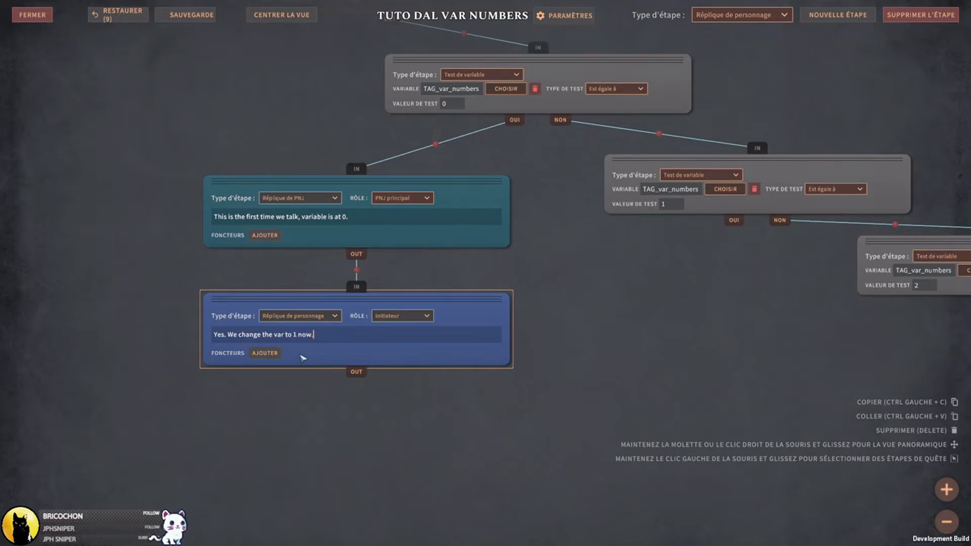
- Add a Terminer step below the character reply and link the reply's output to it
left_click(758, 15)
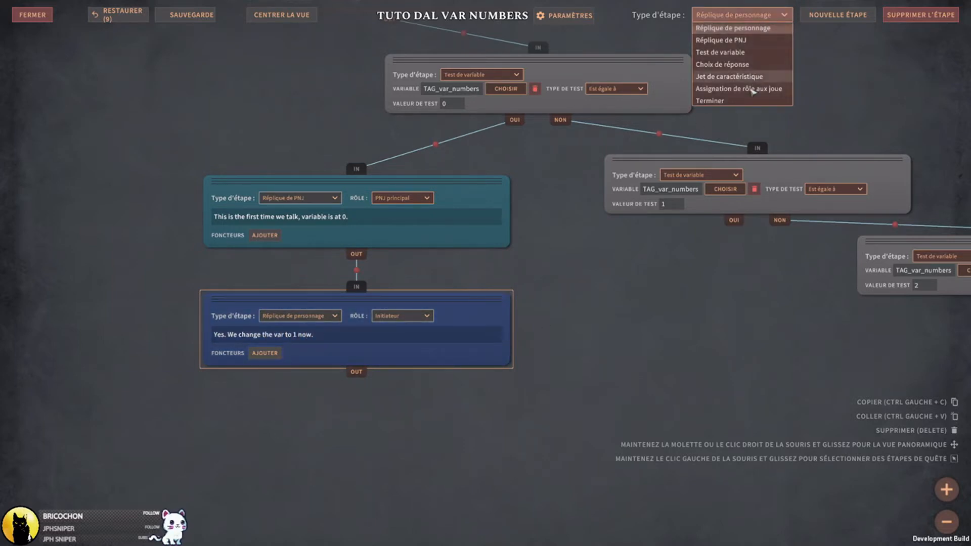
left_click(774, 101)
left_click(837, 15)
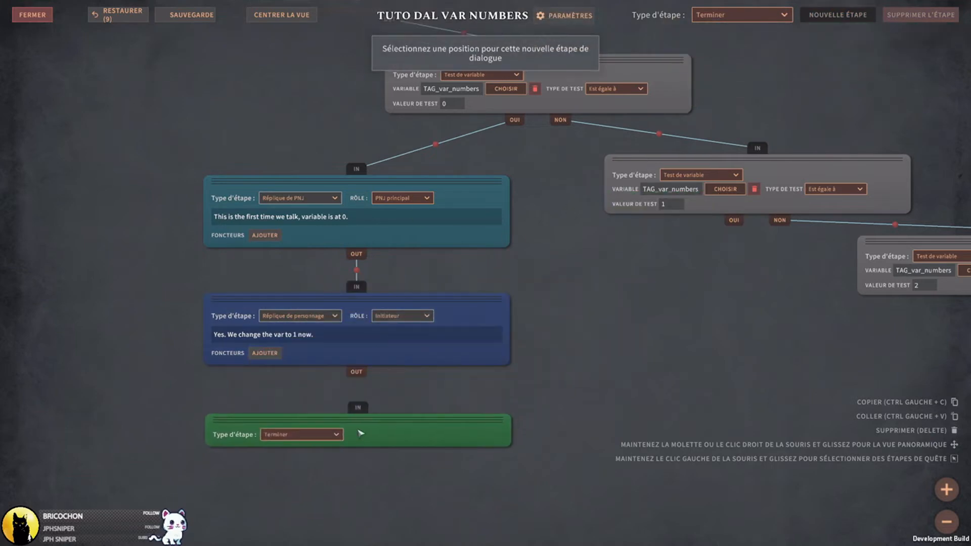
left_click(357, 420)
left_click_drag(358, 374, 356, 407)
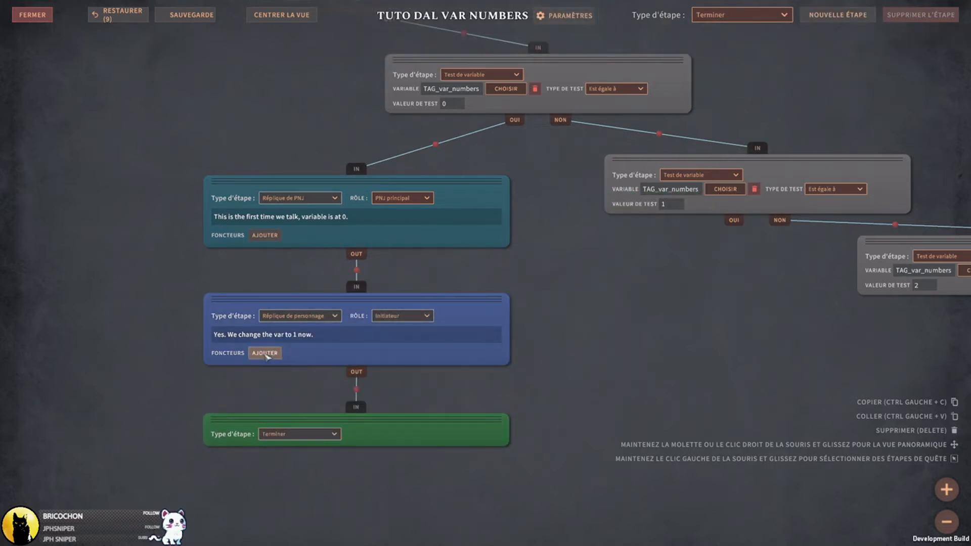
- Add an Opération de variable functor to the character reply that defines TAG_var_numbers as 1
left_click(265, 353)
left_click(273, 356)
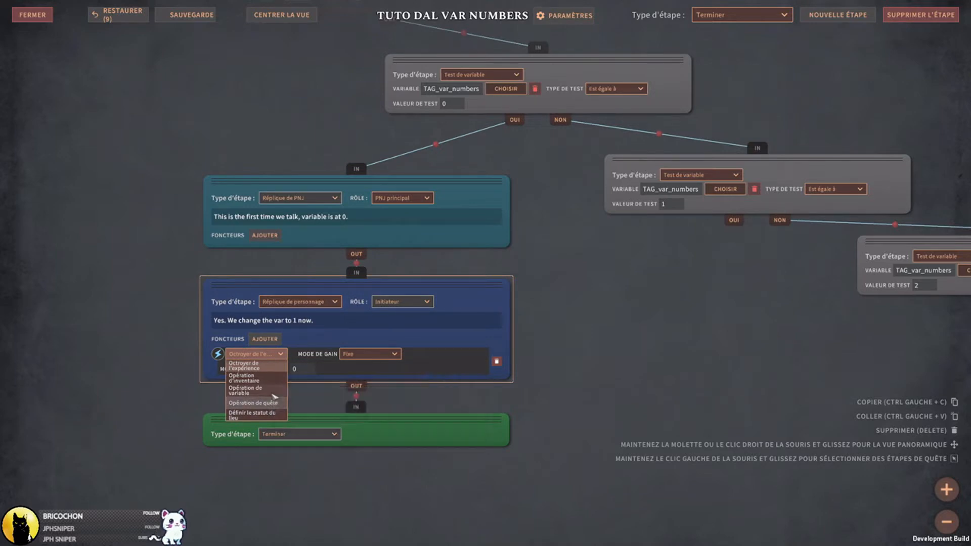
left_click(269, 392)
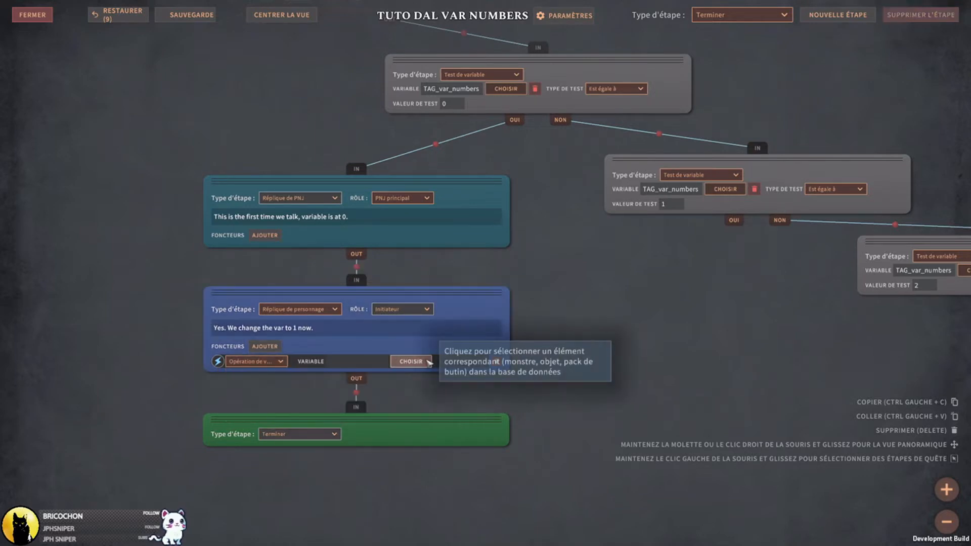
left_click(429, 361)
left_click(401, 130)
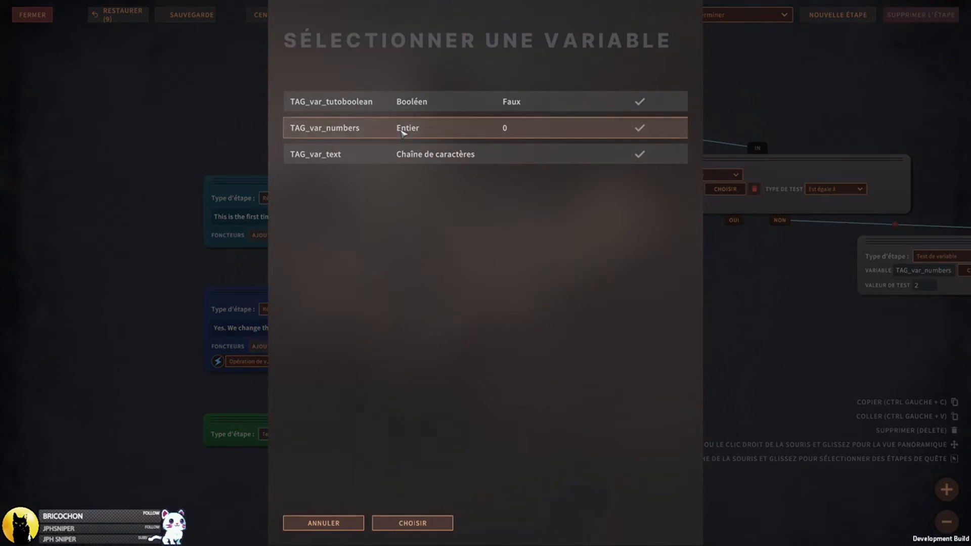
left_click(412, 523)
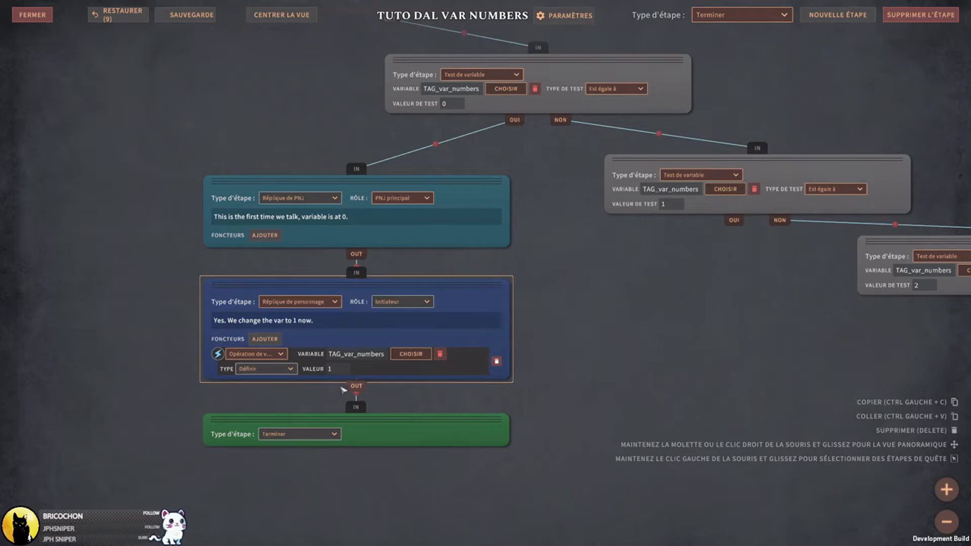
- Try a value of 99 for the variable operation and set it back to 1
left_click_drag(335, 370, 269, 373)
type("99")
left_click_drag(342, 369, 311, 372)
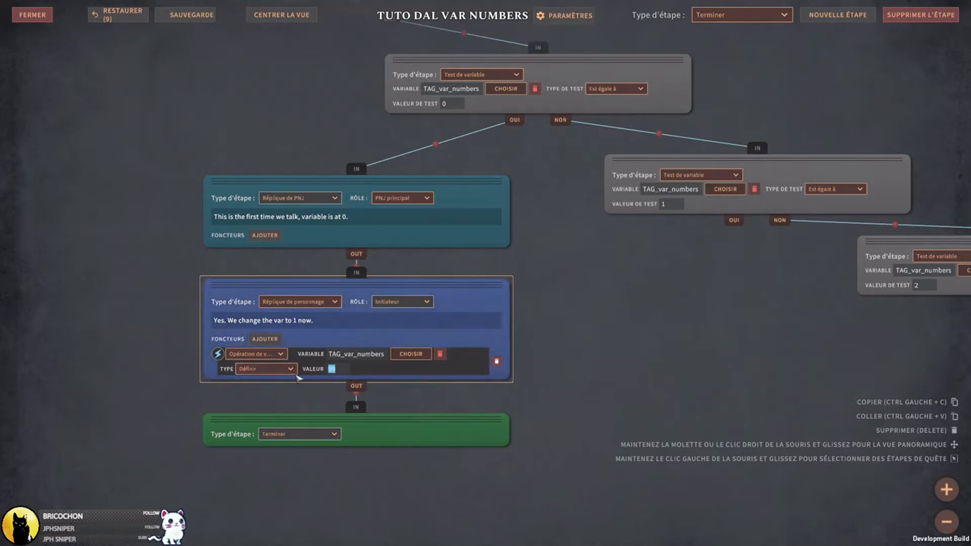
type("1")
- Reposition the character reply and the Terminer step to leave more space between the linked boxes
left_click_drag(438, 430, 440, 487)
mouse_move(482, 296)
left_mouse_down()
mouse_move(480, 323)
mouse_move(482, 312)
left_mouse_up()
middle_click_drag(622, 390, 628, 338)
left_click_drag(448, 438, 445, 413)
middle_click_drag(657, 371, 545, 346)
- Try the Ajouter operation type with a value of 10 on the TAG_var_numbers operation
left_click(177, 309)
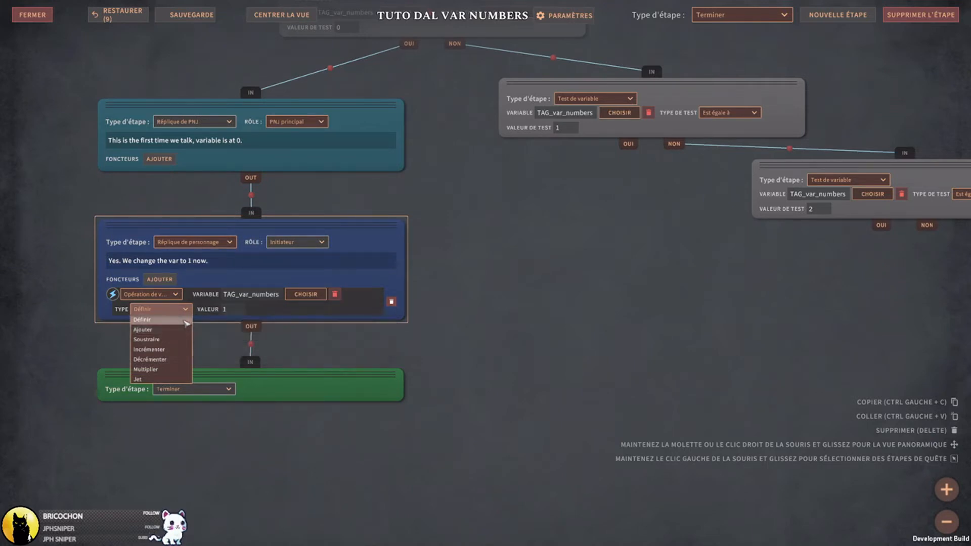
left_click(171, 330)
left_click(226, 310)
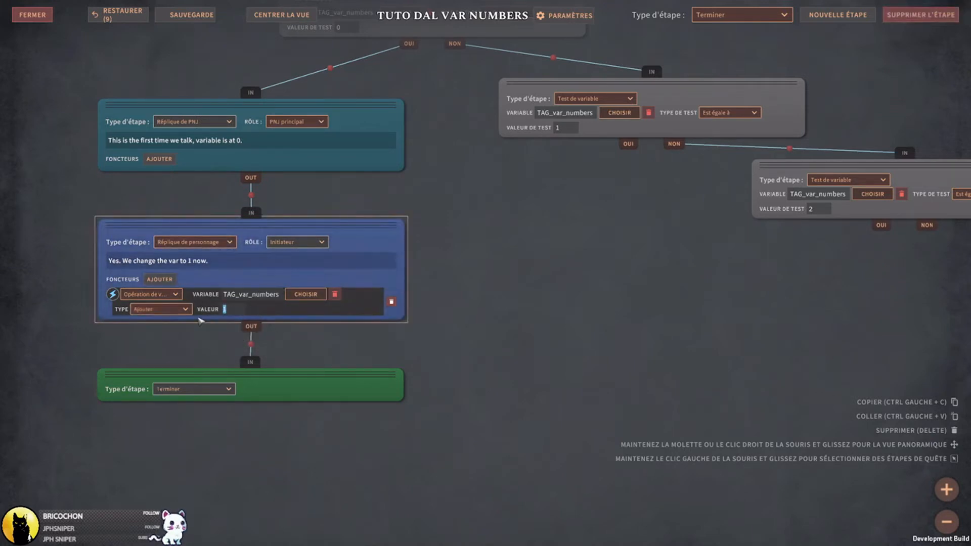
left_click(507, 312)
right_click_drag(527, 284, 570, 347)
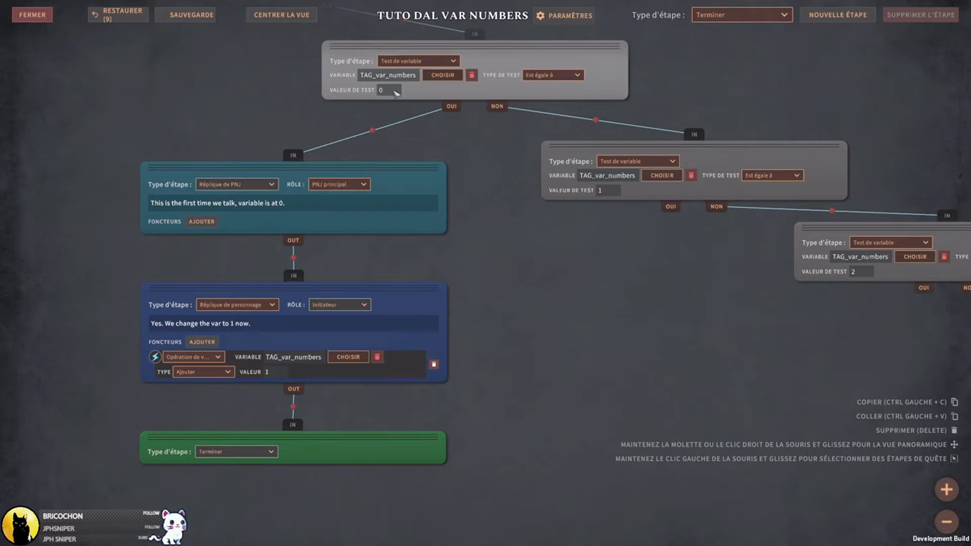
left_click(282, 377)
left_click(544, 365)
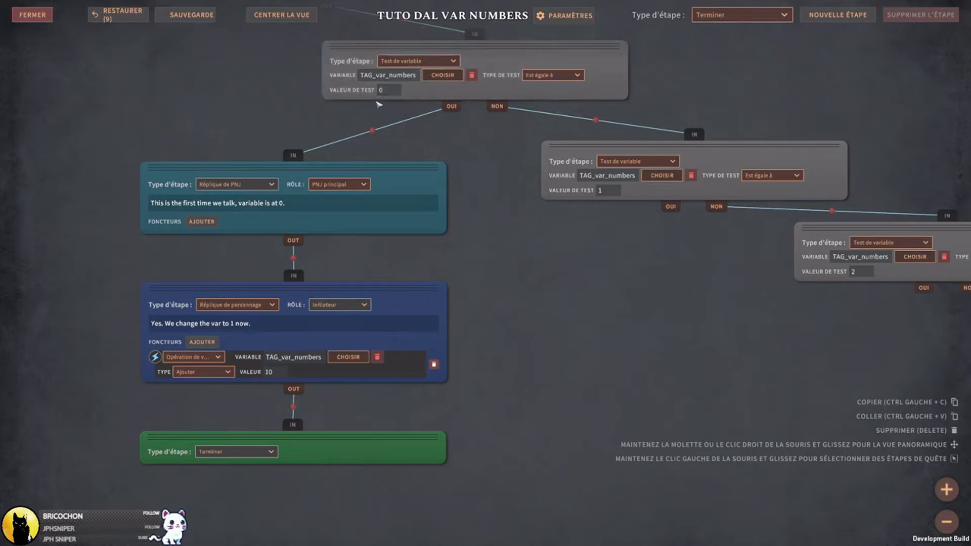
- Try the Jet operation type with its die types and return the operation to Définir with a value of 1
left_click(228, 372)
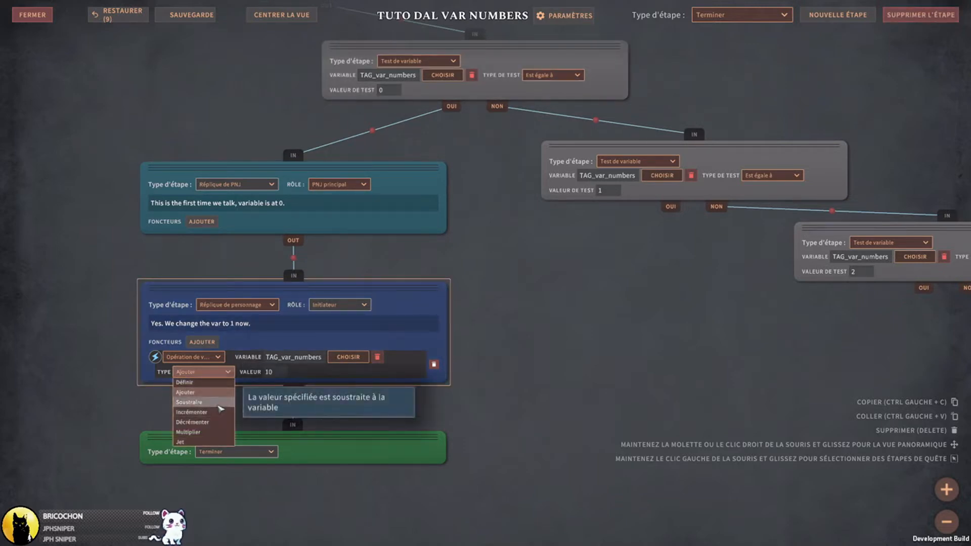
left_click(217, 442)
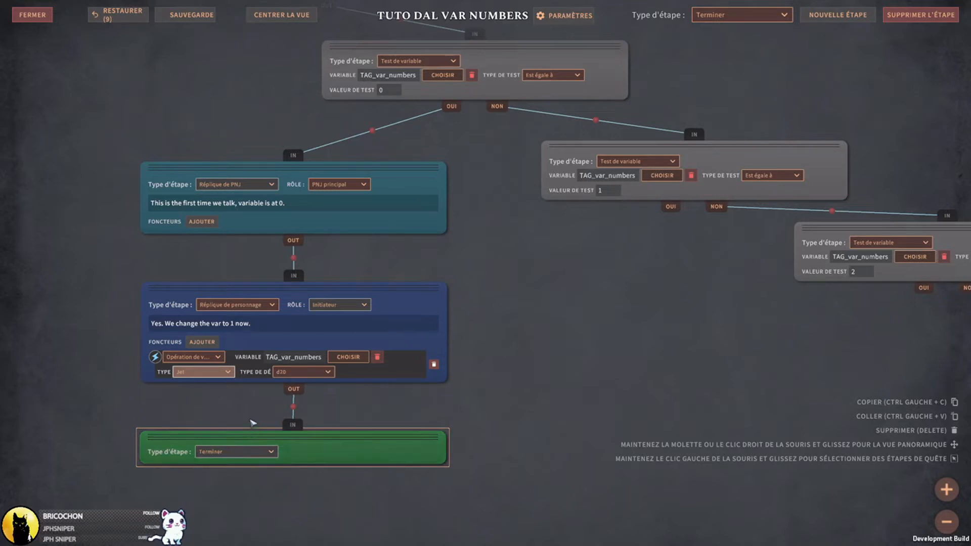
left_click(300, 374)
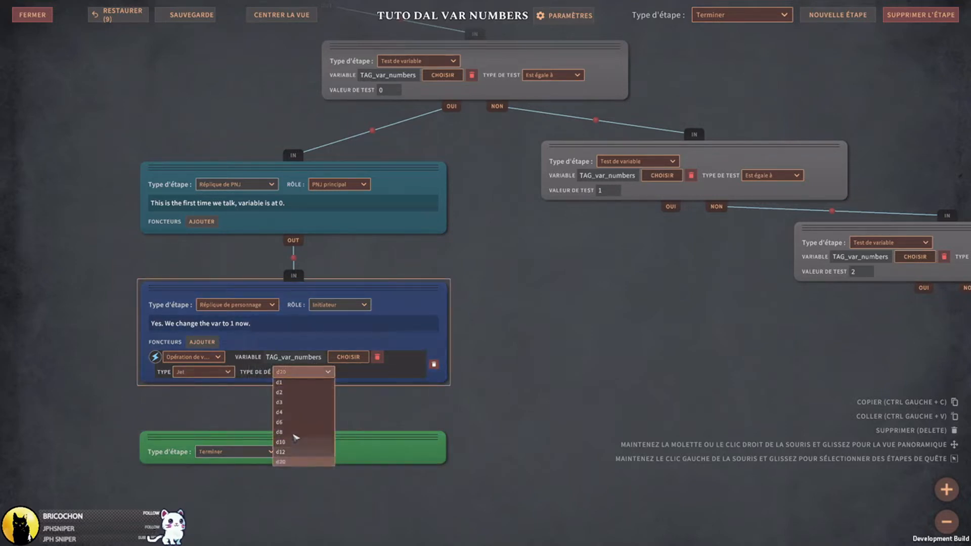
left_click(310, 374)
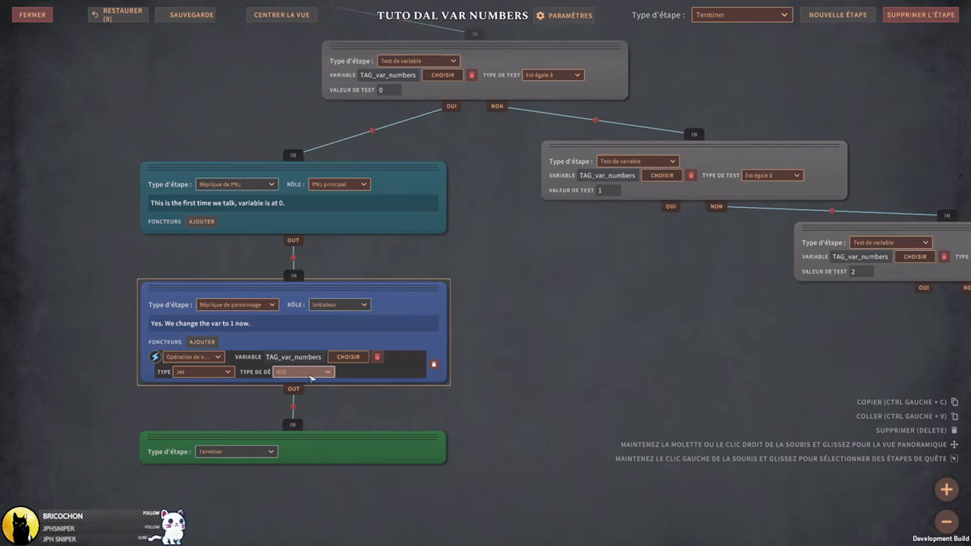
left_click(205, 372)
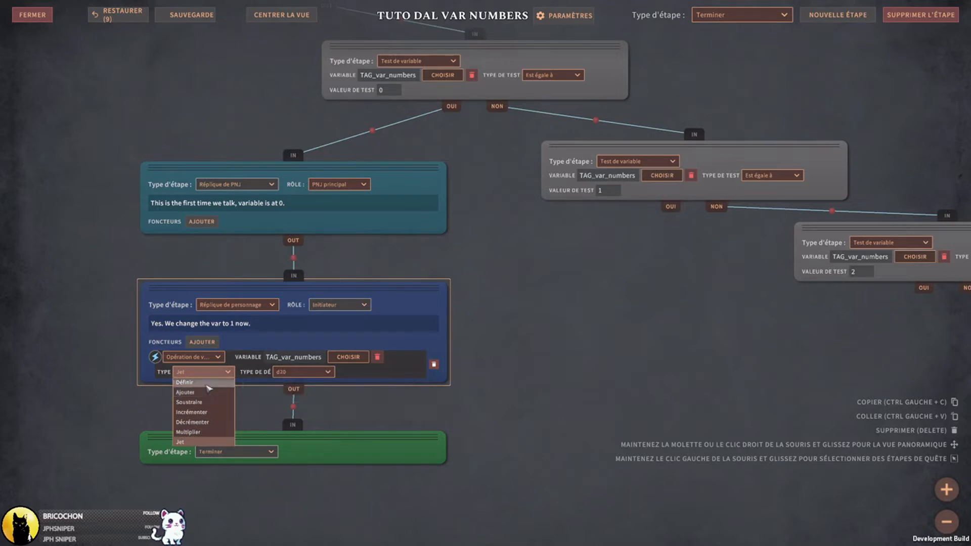
left_click(205, 383)
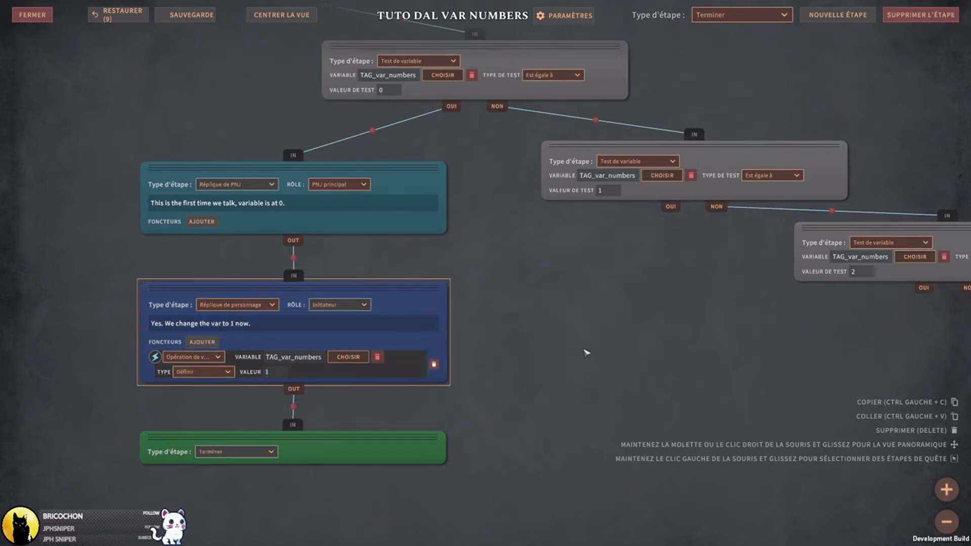
- Add a Réplique de PNJ step on the second test's OUI output with the text "Oh the value is 1 now, can we change this ?"
scroll(586, 351, "down", 3)
middle_click_drag(510, 337, 516, 361)
left_click_drag(379, 431, 373, 426)
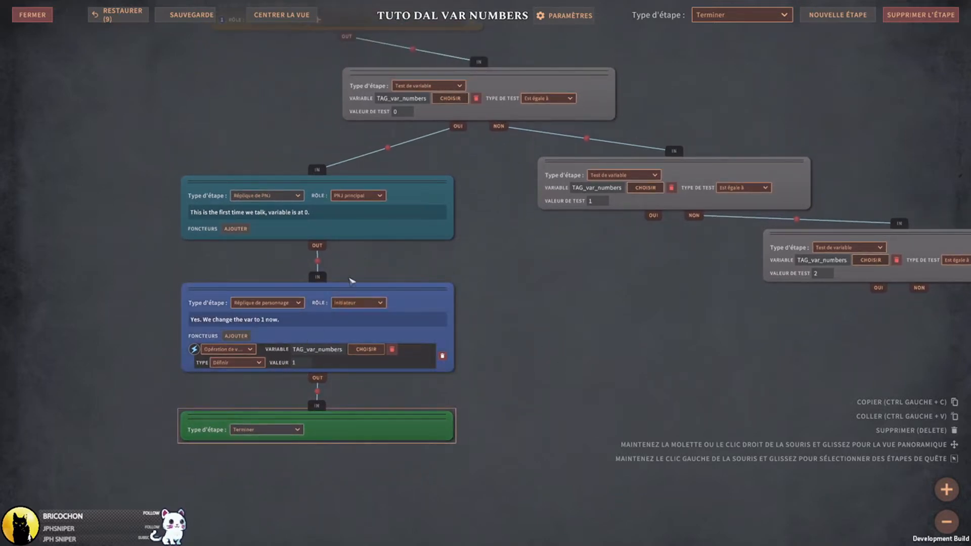
left_click(747, 15)
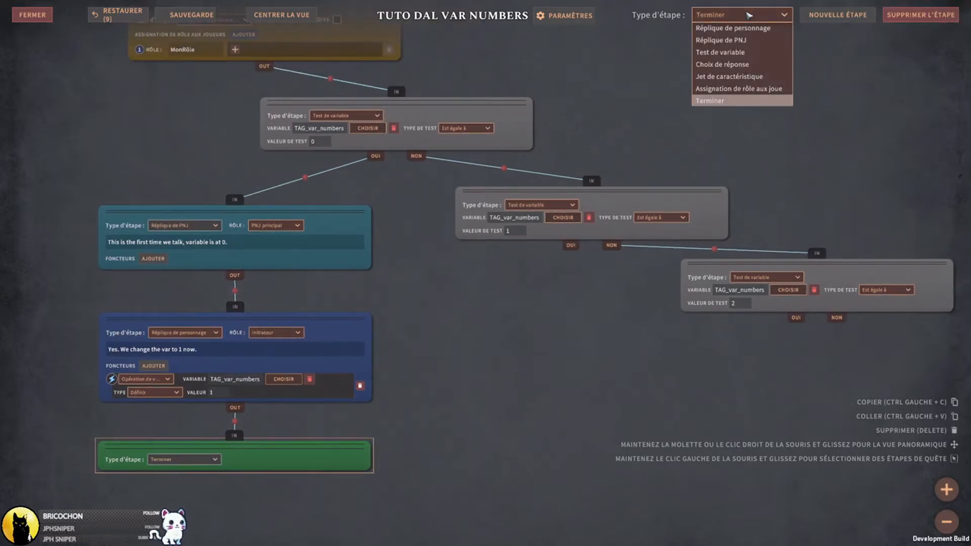
left_click(720, 39)
left_click(838, 15)
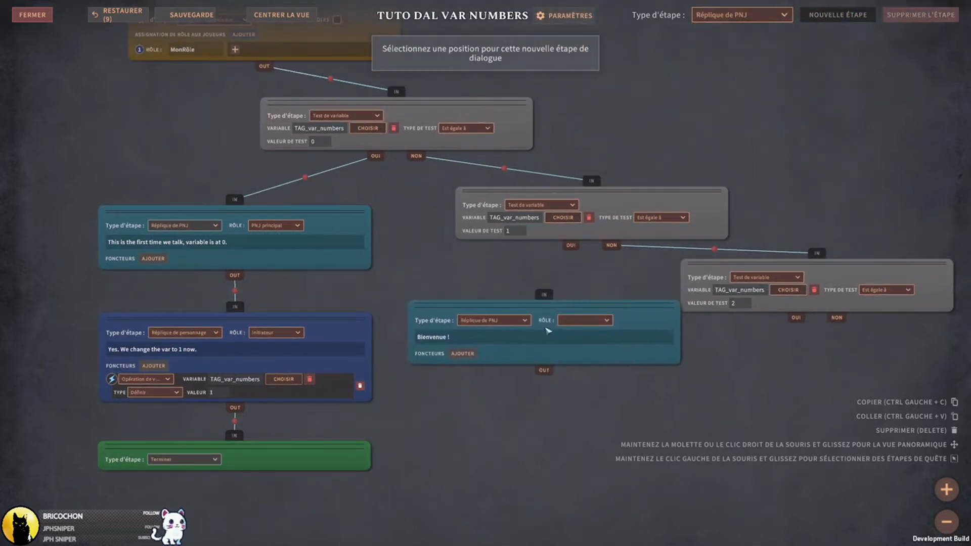
left_click(532, 324)
left_click_drag(570, 245, 530, 284)
left_click(490, 326)
type("0")
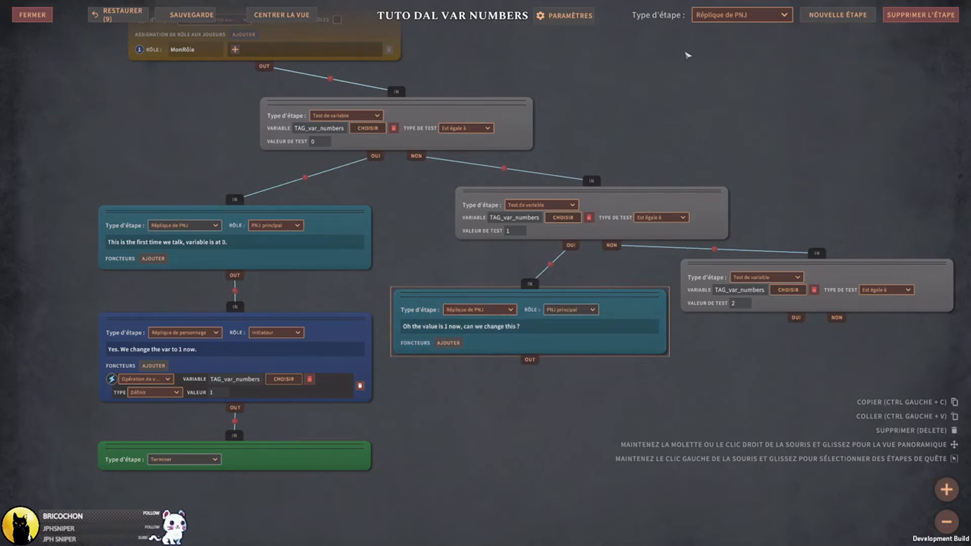
- Add a linked Réplique de personnage step below the second PNJ line with the text "Yes we can ! Go for 2."
left_click(731, 16)
left_click(768, 27)
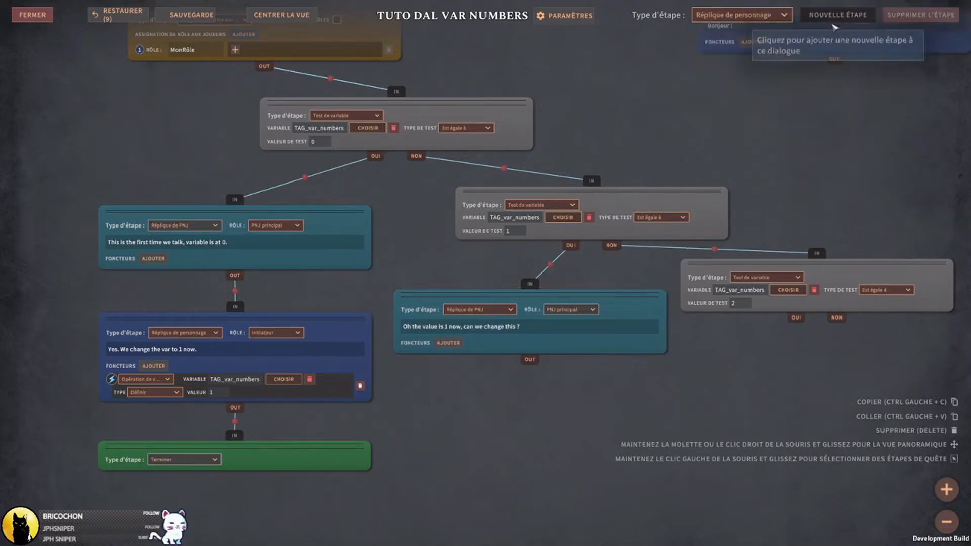
left_click(837, 15)
left_click(525, 385)
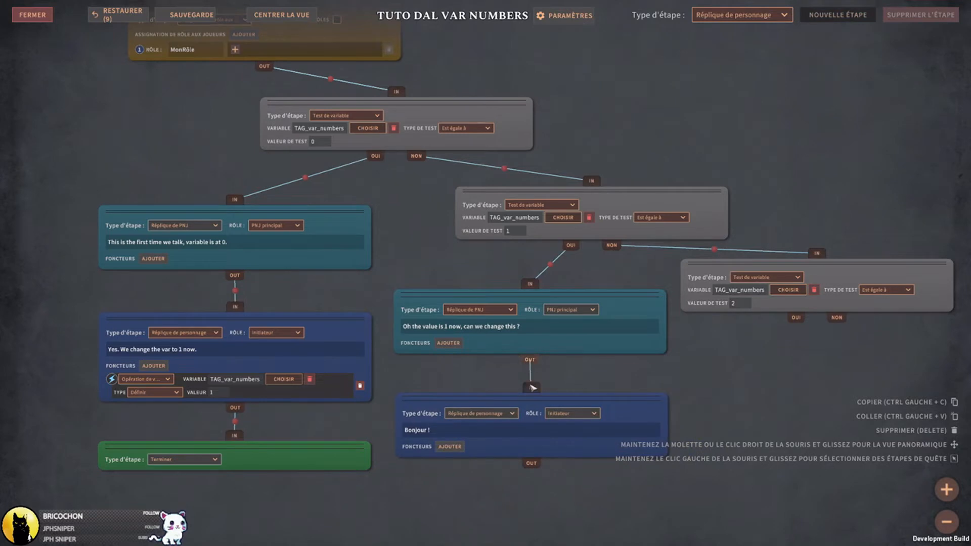
left_click(484, 431)
type("Yes we can ! Go for 2.")
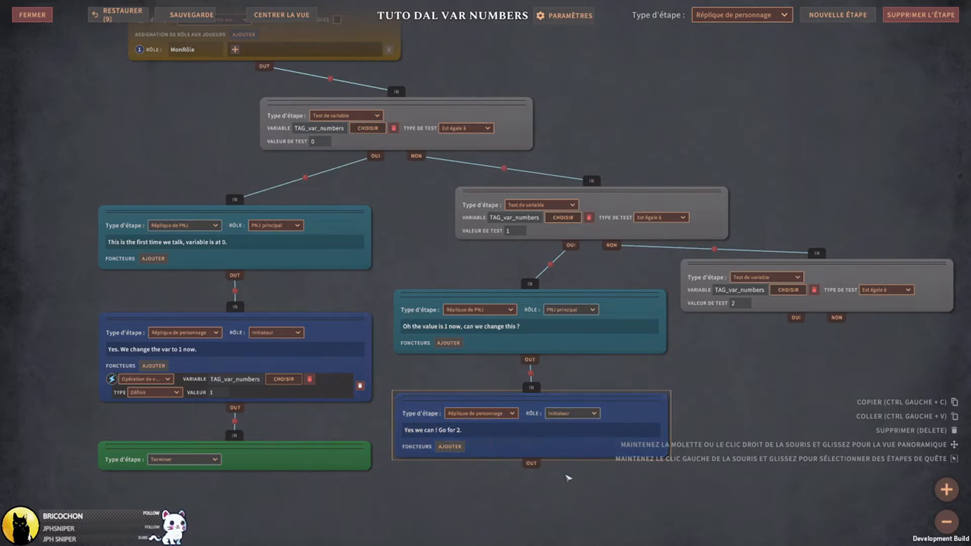
middle_click_drag(710, 402, 693, 282)
left_click_drag(516, 346, 221, 321)
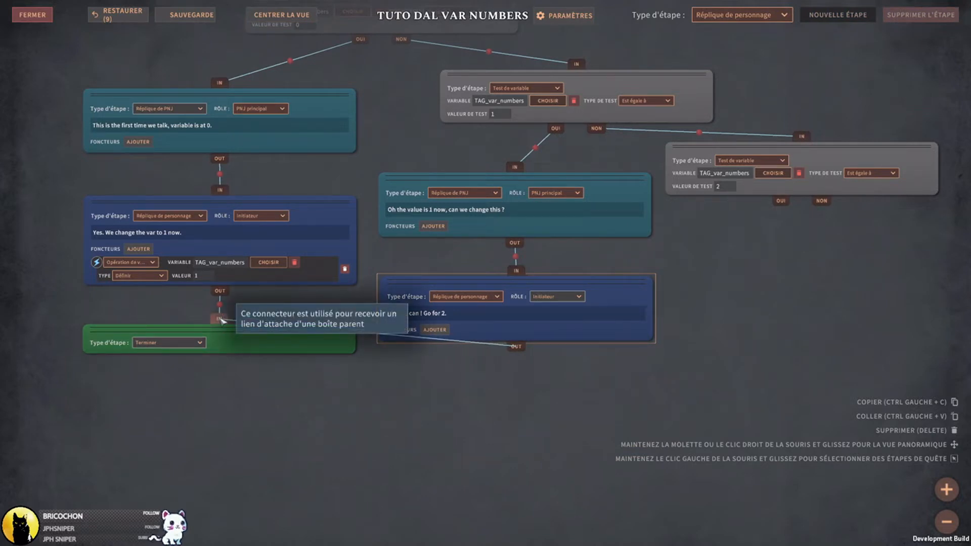
left_click_drag(221, 321, 529, 359)
- Add a Terminer step below the "Yes we can ! Go for 2." reply and link the reply's output to it
left_click(758, 20)
left_click(744, 99)
left_click(838, 14)
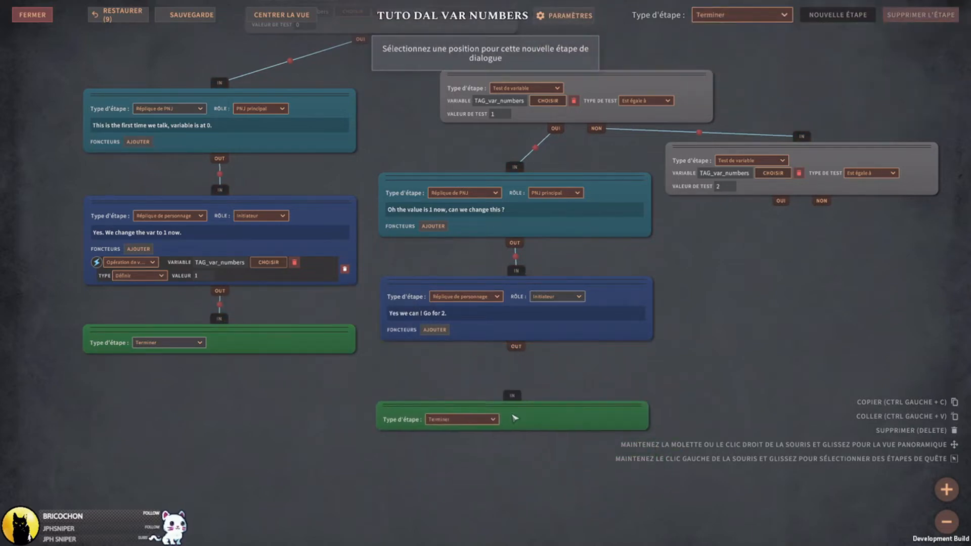
left_click(516, 392)
left_click_drag(516, 347, 515, 373)
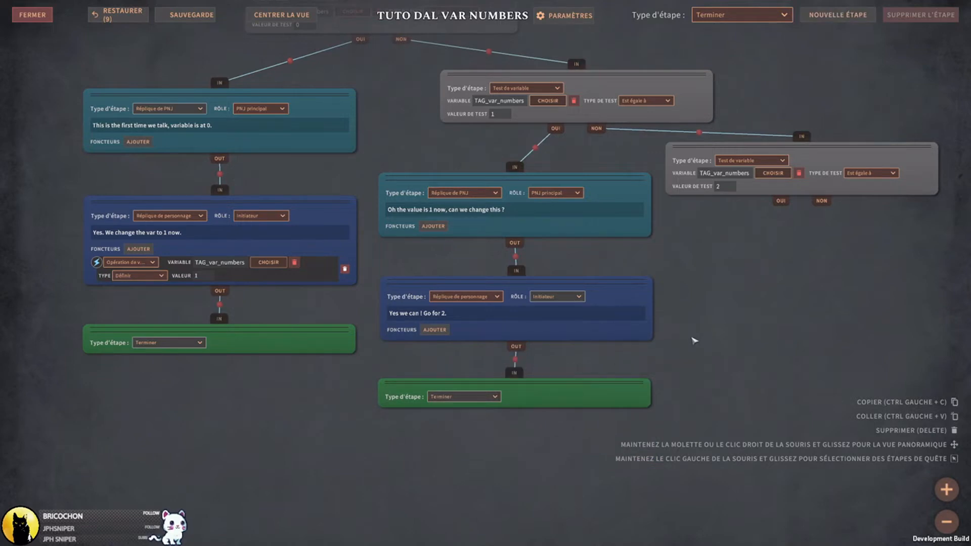
- Add an Opération de variable functor to the "Yes we can ! Go for 2." reply and move its Terminer step lower
scroll(688, 348, "down", 10)
scroll(534, 281, "up", 10)
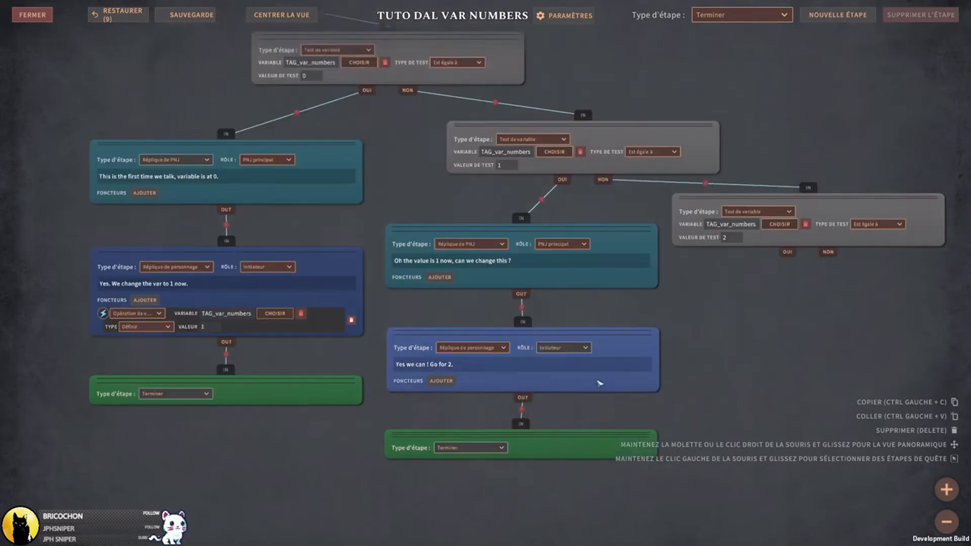
middle_click_drag(635, 247, 563, 260)
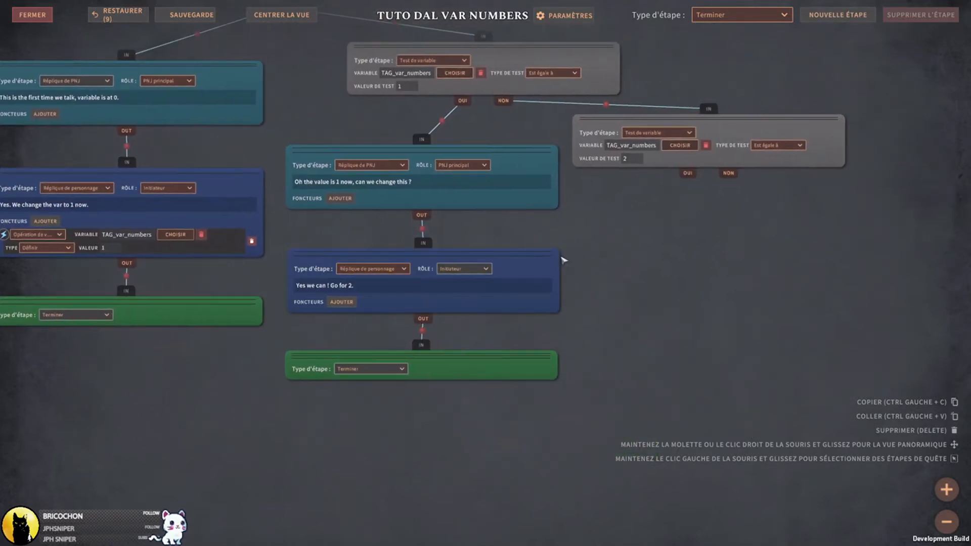
middle_click_drag(660, 262, 562, 321)
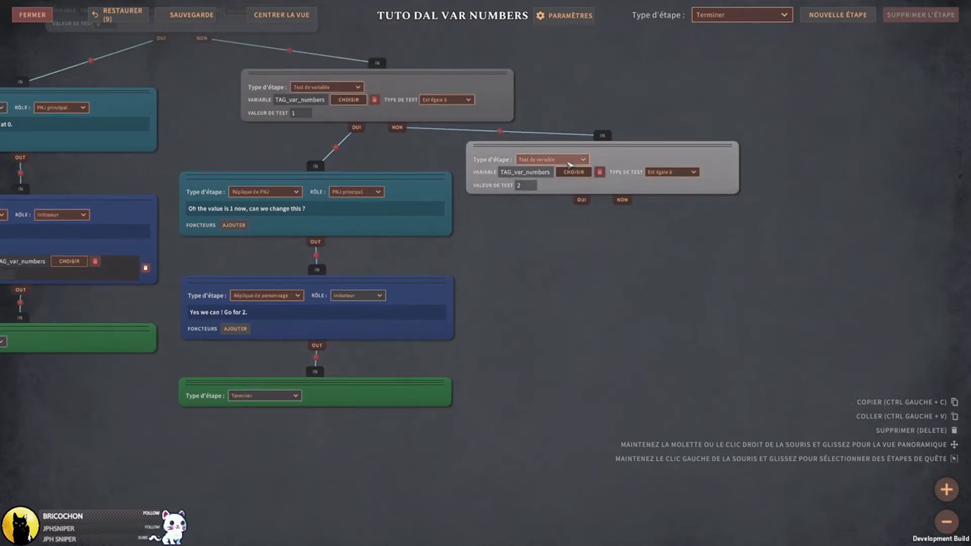
left_click(240, 337)
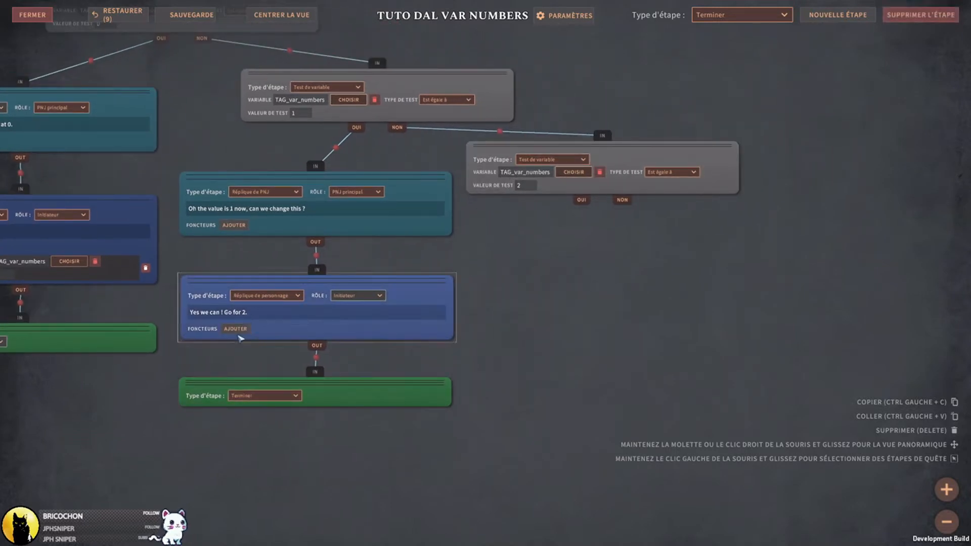
left_click(238, 329)
middle_click_drag(561, 352, 632, 311)
left_click(443, 361)
left_click_drag(443, 361, 446, 407)
left_click_drag(497, 251, 494, 263)
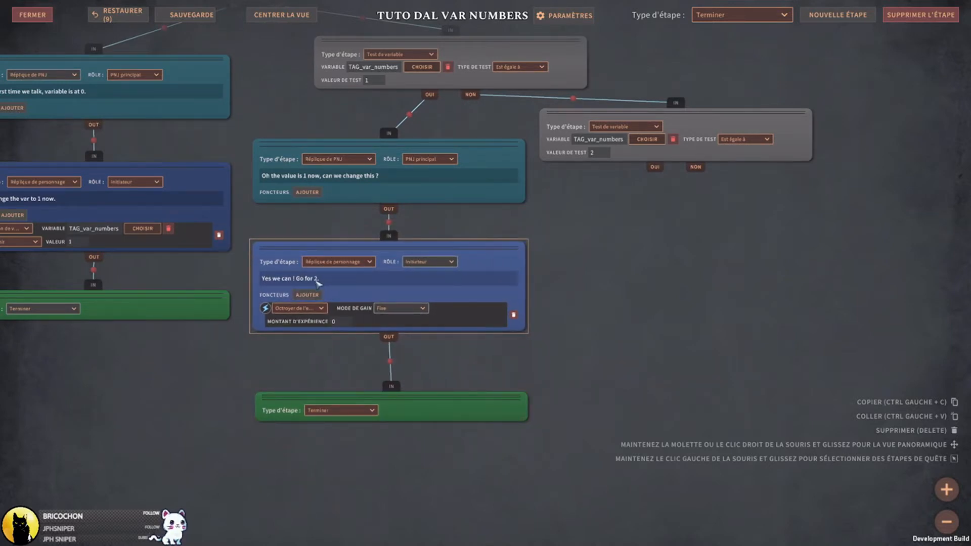
left_click(298, 308)
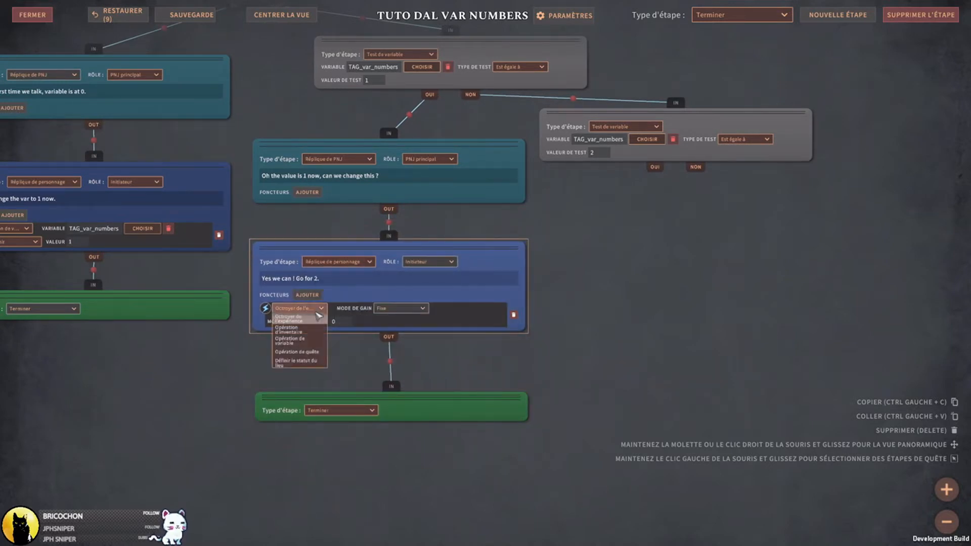
left_click(312, 348)
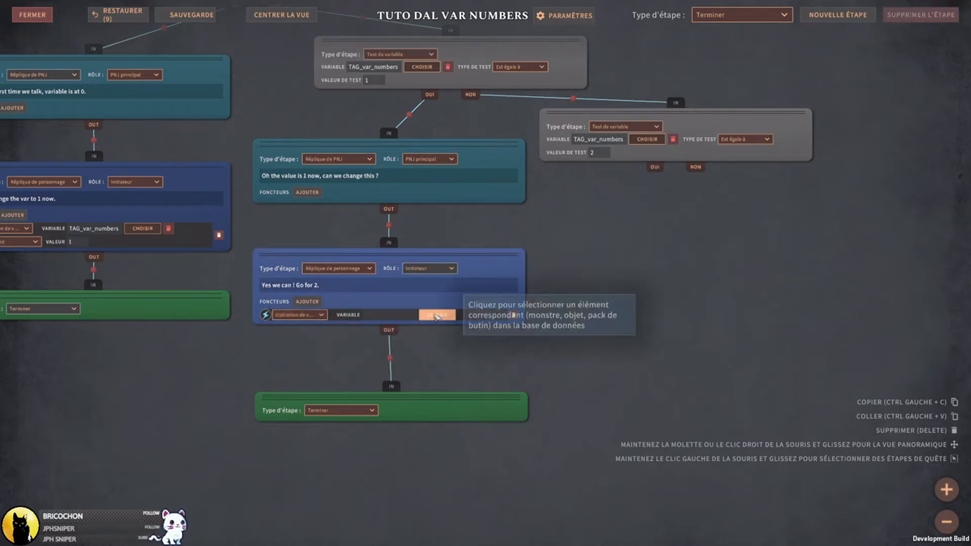
- Choose TAG_var_numbers for the new variable operation and keep the type Définir with a value of 2
left_click(400, 321)
left_click(358, 129)
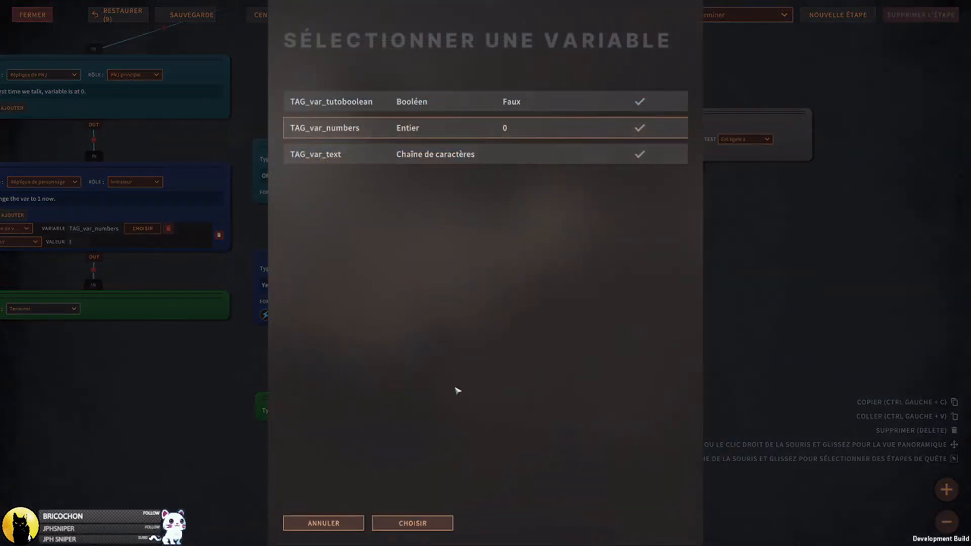
left_click(387, 523)
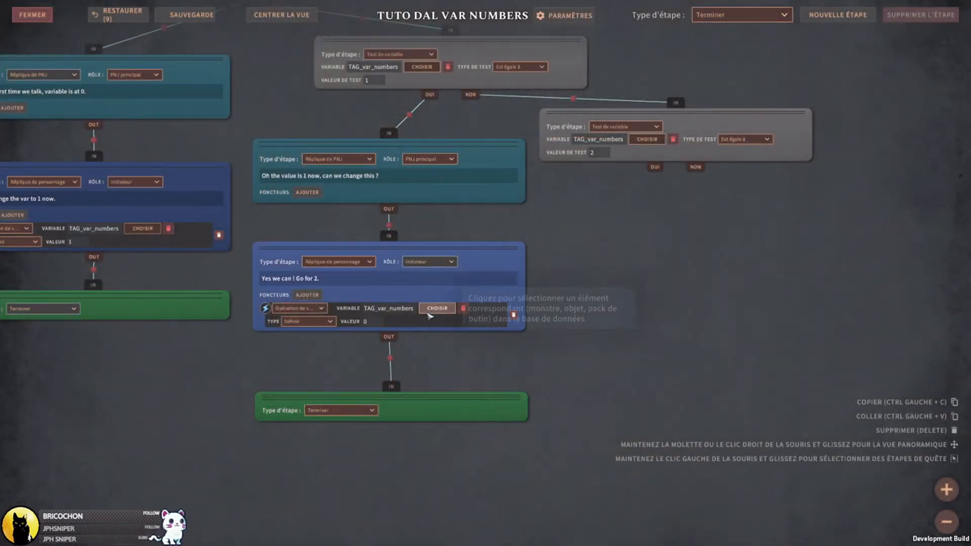
left_click(329, 322)
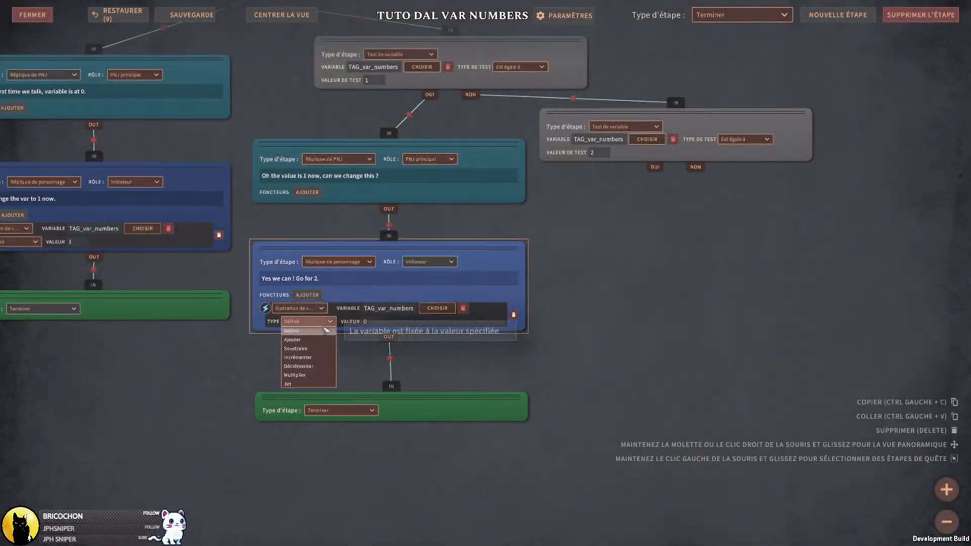
left_click(366, 321)
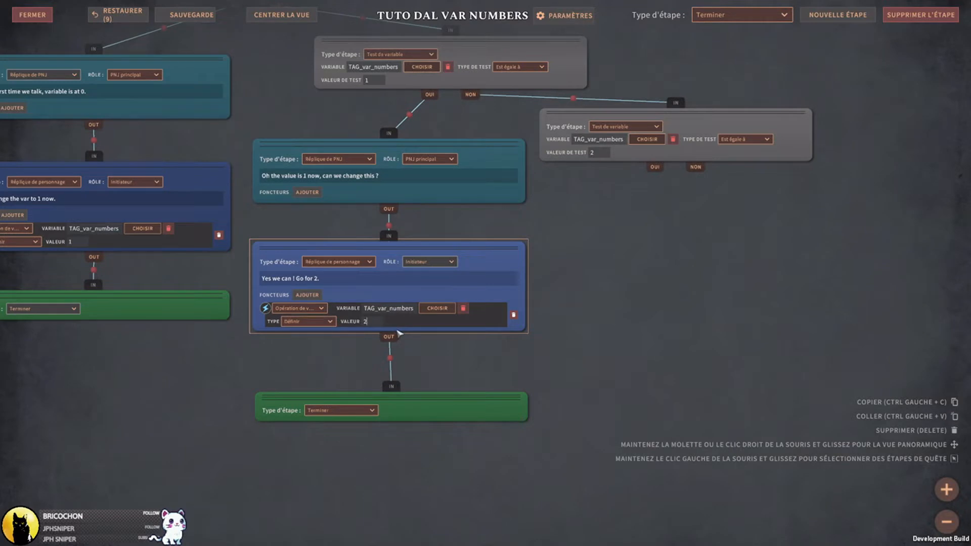
- Align the Terminer step under the "Yes we can ! Go for 2." reply and save the dialogue
left_click(561, 317)
left_click_drag(414, 411, 412, 401)
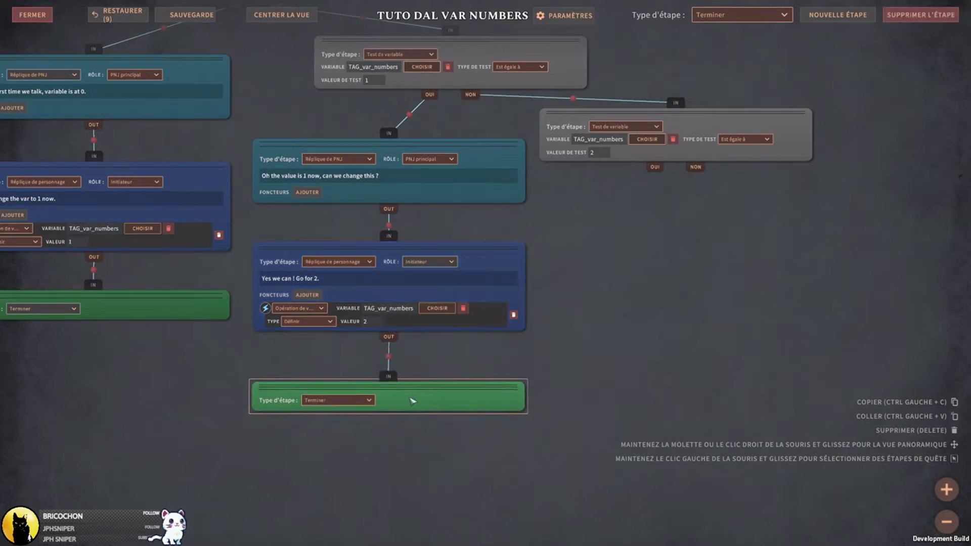
left_click(186, 15)
- Add a Réplique de PNJ step on the third test's OUI output with the text "OK variable is 2 now. Next time I'll be in loop."
middle_click_drag(694, 250, 530, 302)
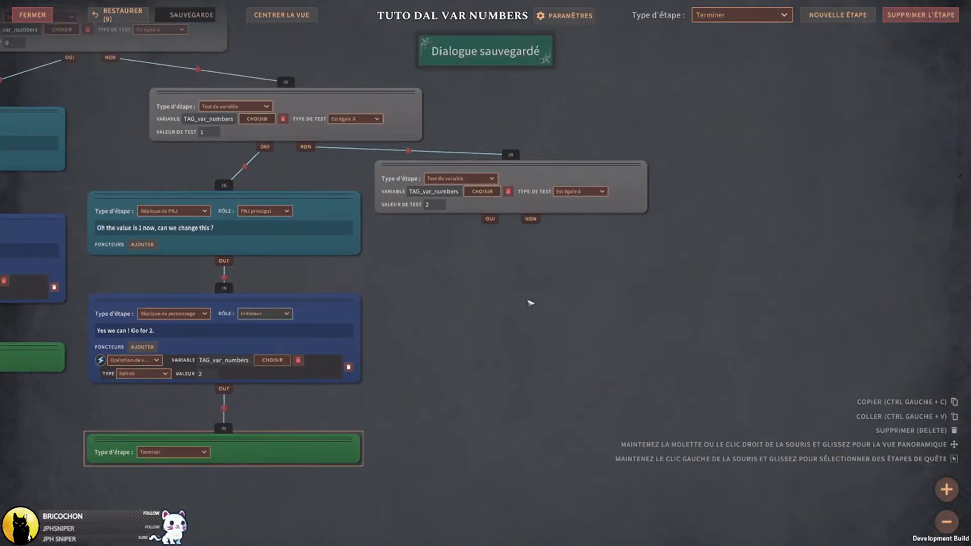
left_click(746, 14)
left_click(720, 40)
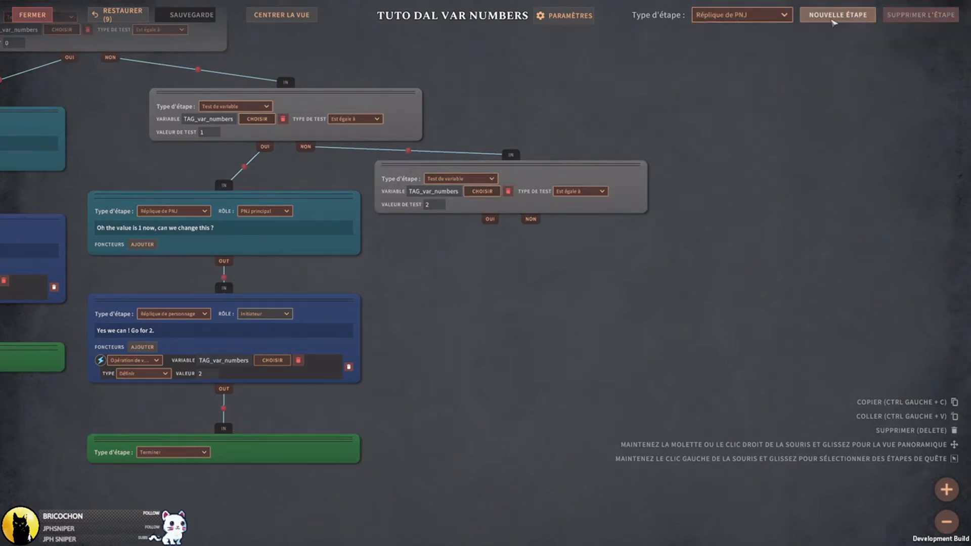
left_click(837, 15)
left_click(519, 276)
left_click_drag(613, 178, 738, 178)
left_click(591, 293)
left_click_drag(622, 291, 611, 271)
left_click_drag(615, 223, 507, 247)
left_click(509, 294)
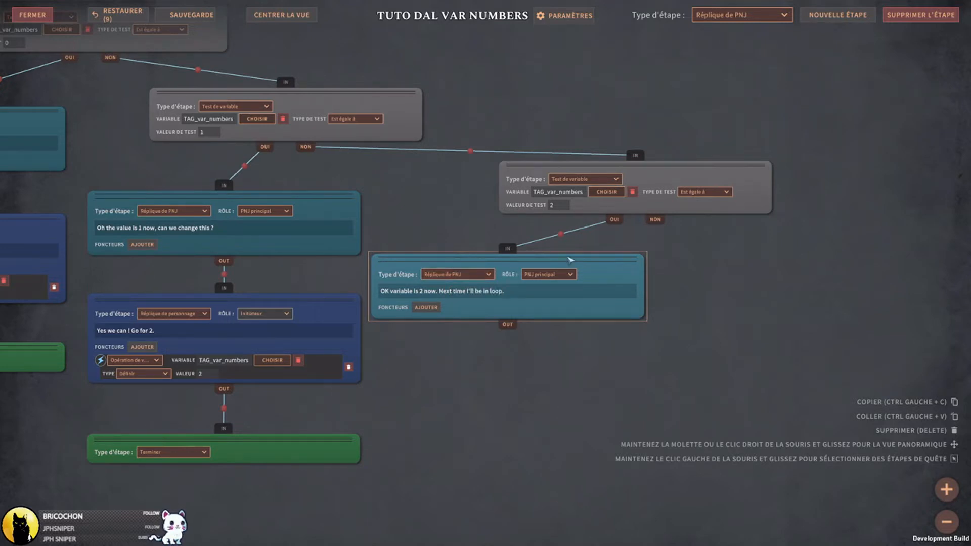
- Add a linked Réplique de personnage step below the third PNJ line with the text "Oh yes for eternity !"
left_click(753, 15)
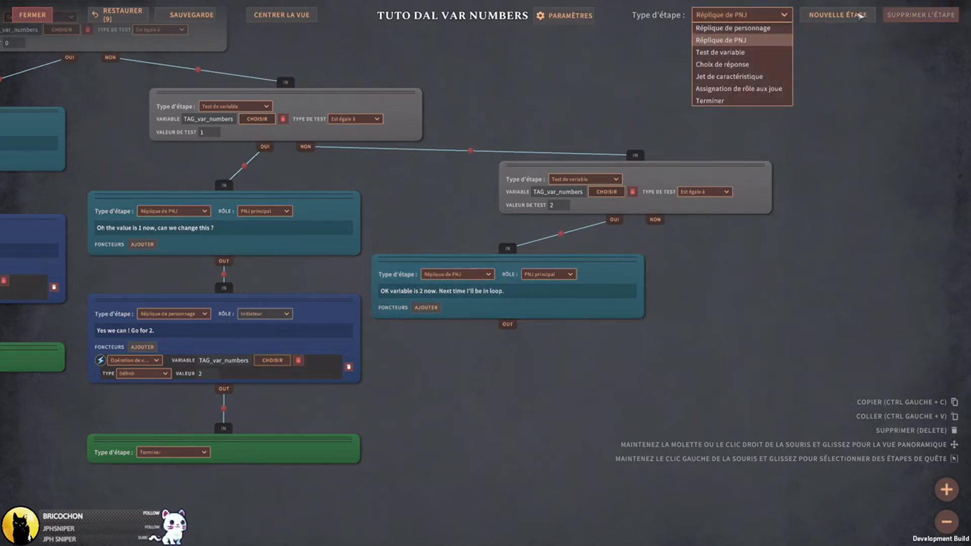
left_click(860, 15)
left_click(838, 15)
left_click(480, 402)
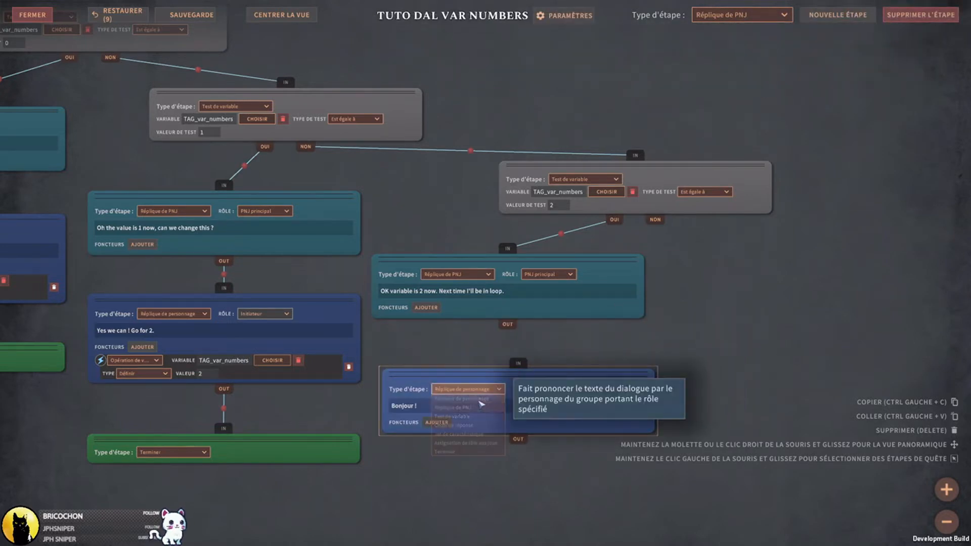
left_click(508, 325)
left_click(521, 365)
left_click_drag(634, 387, 627, 372)
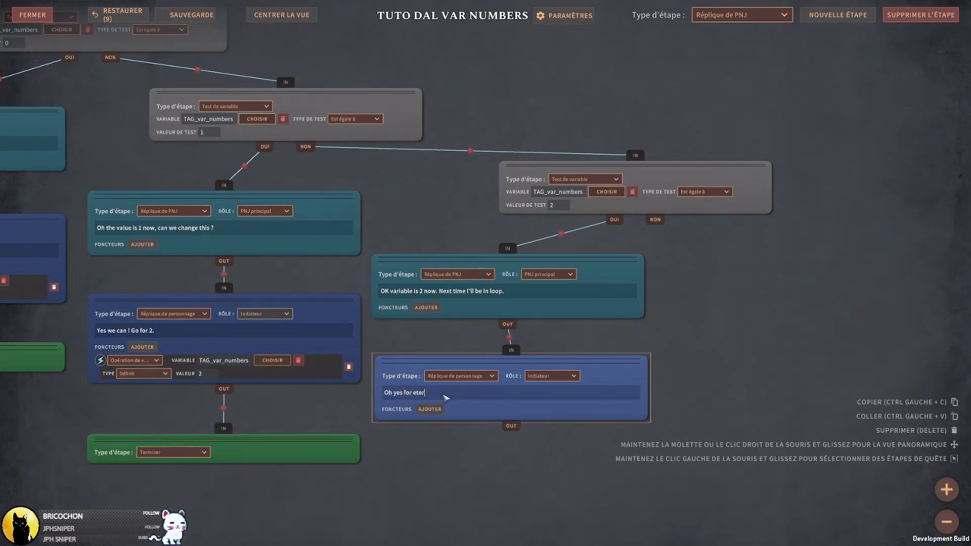
left_click(520, 390)
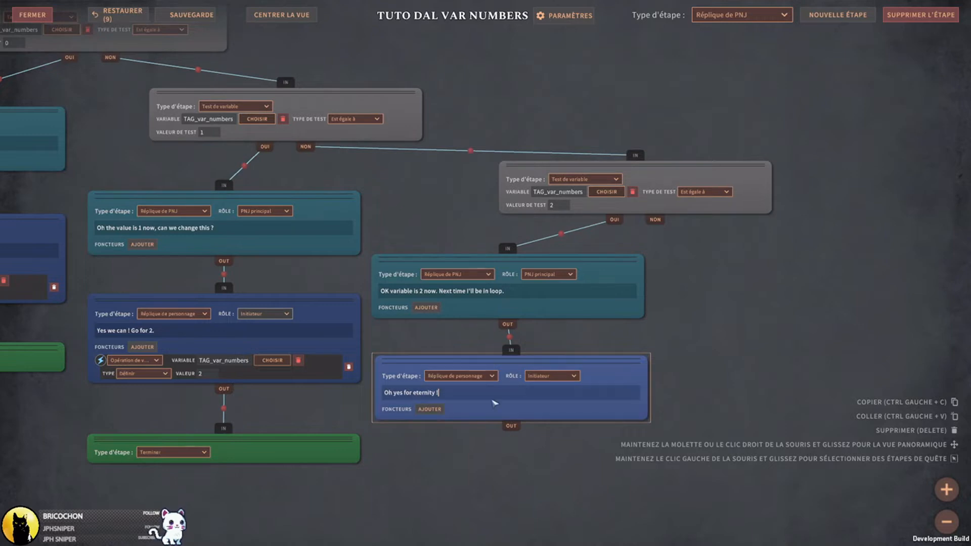
- Add an Opération de variable functor to the "Oh yes for eternity !" reply that sets TAG_var_numbers with Définir to 3
left_click(442, 411)
middle_click_drag(760, 365, 770, 310)
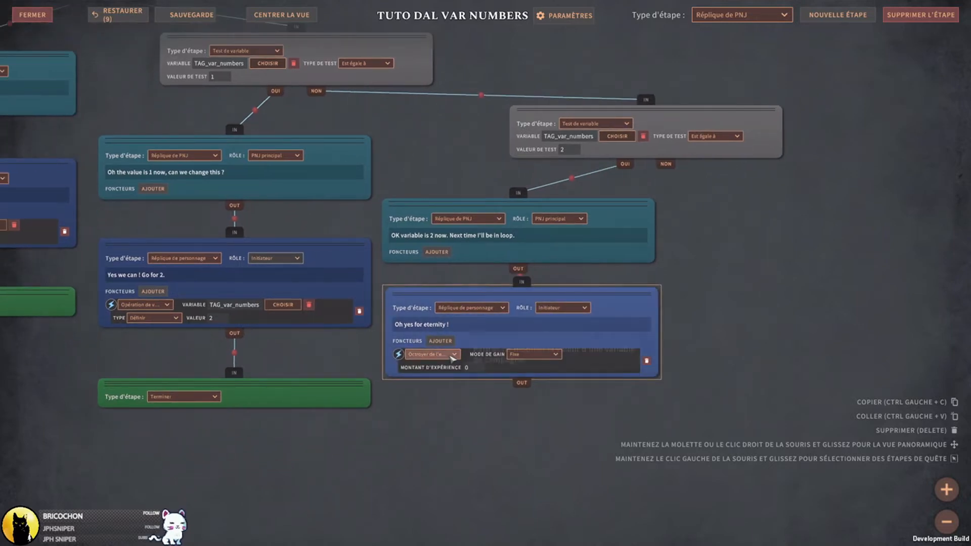
left_click(452, 355)
left_click(445, 387)
left_click(571, 354)
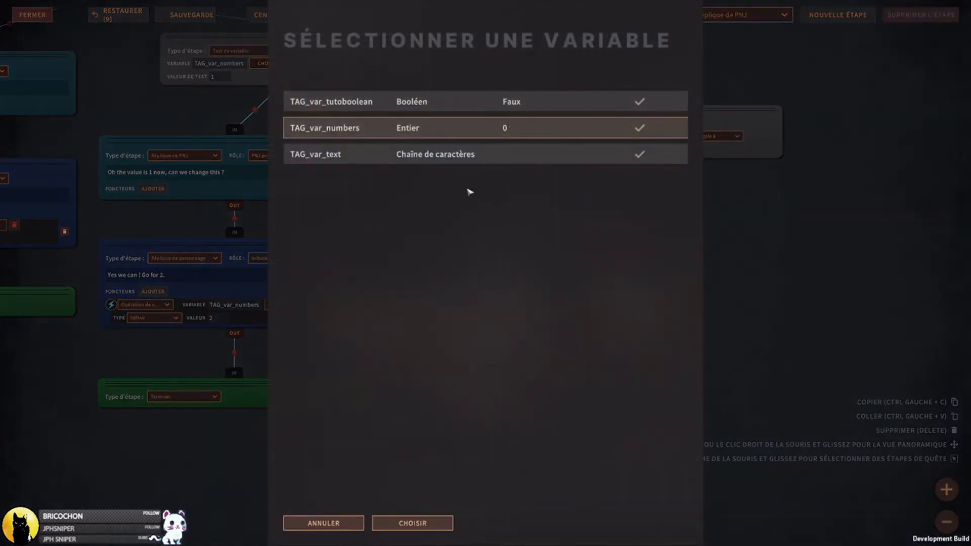
left_click(430, 523)
left_click(500, 368)
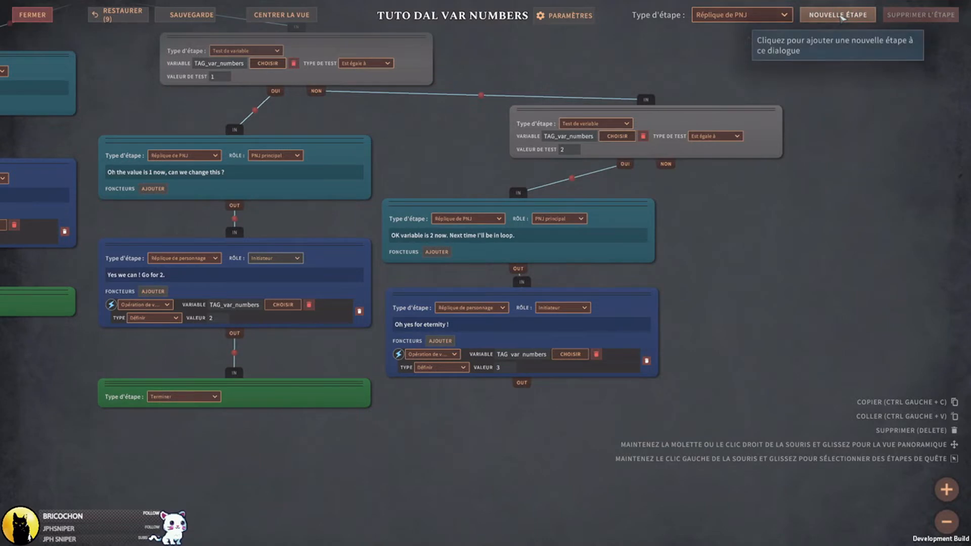
- Add a linked Terminer step below the "Oh yes for eternity !" reply and save the dialogue
left_click(837, 15)
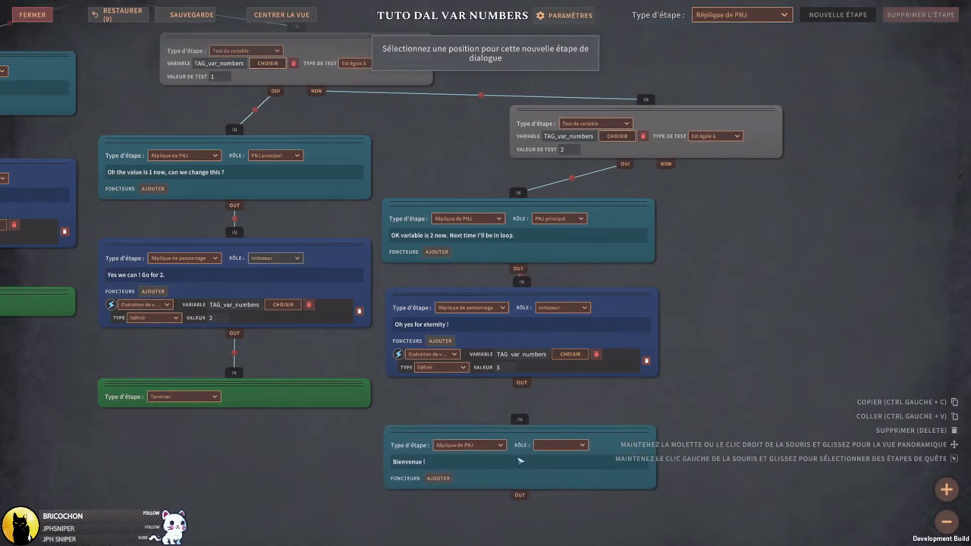
left_click(535, 453)
left_click(476, 439)
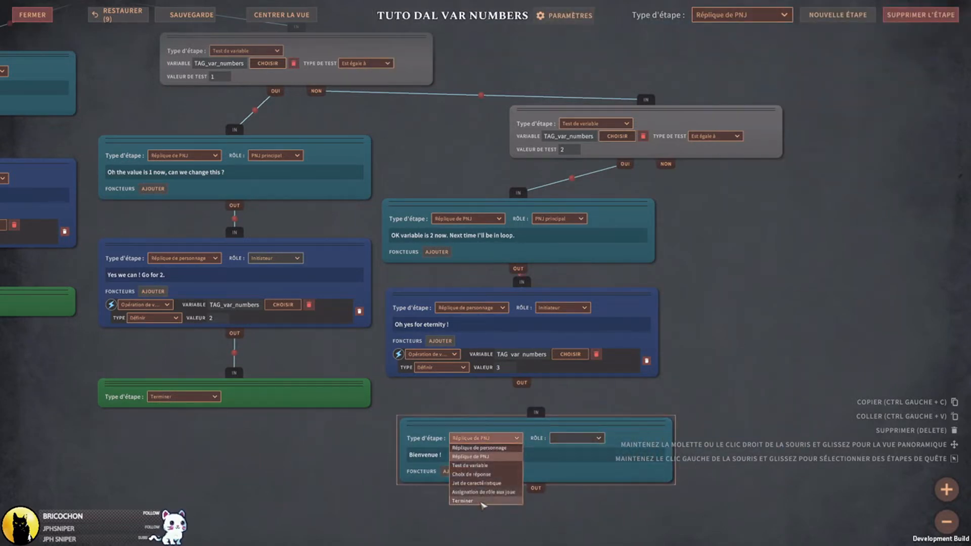
left_click(468, 498)
left_click(522, 383)
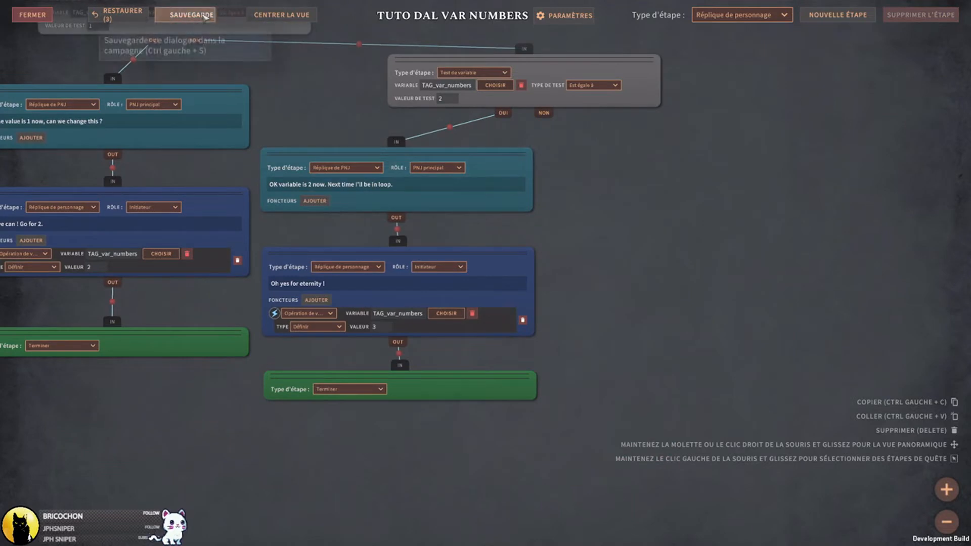
left_click(202, 15)
- Add a Réplique de PNJ step on the third test's NON output with the text "Now that the var is 3 I'm in loop forever !!" and save
middle_click_drag(649, 213, 597, 238)
scroll(512, 185, "up", 3)
middle_click_drag(537, 163, 670, 314)
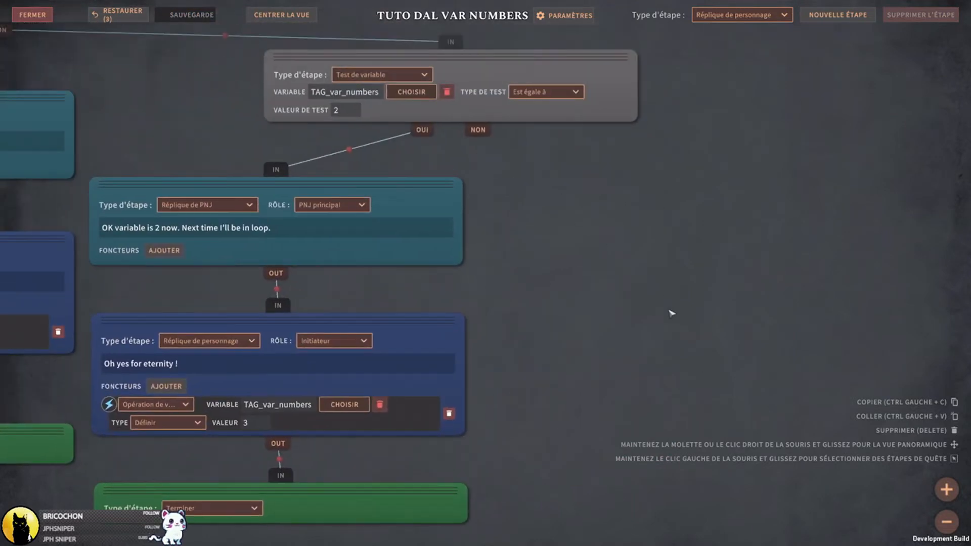
middle_click_drag(568, 250, 602, 277)
left_click(756, 15)
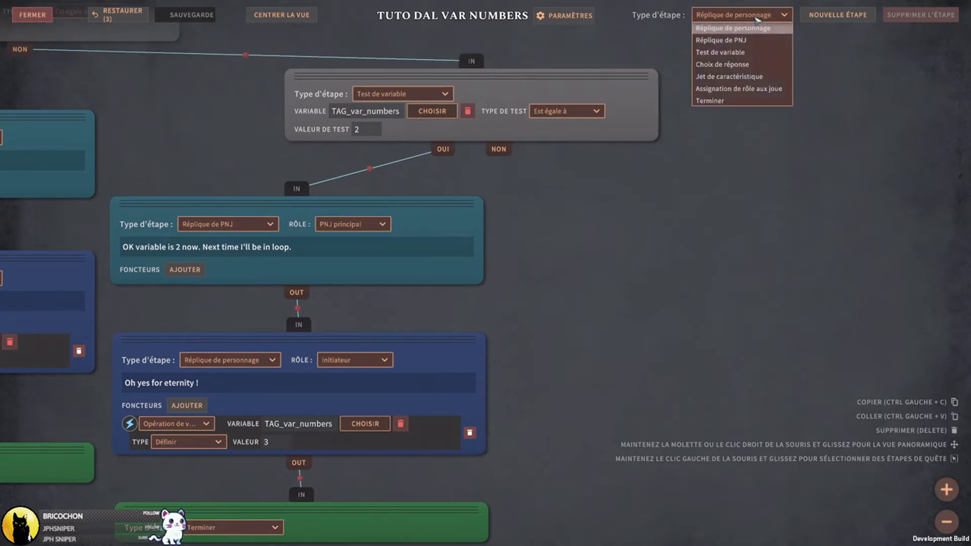
left_click(760, 40)
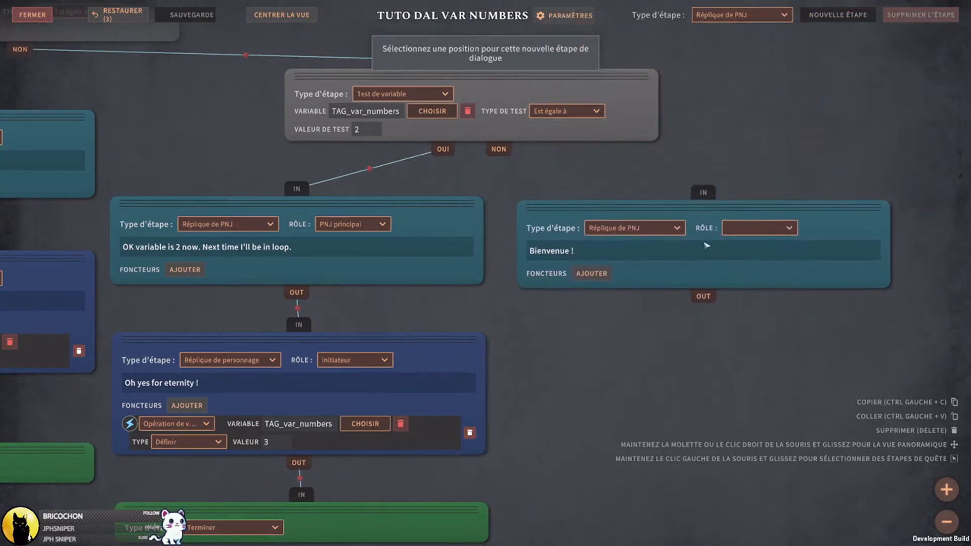
left_click(652, 220)
left_click_drag(498, 149, 703, 187)
left_click(631, 246)
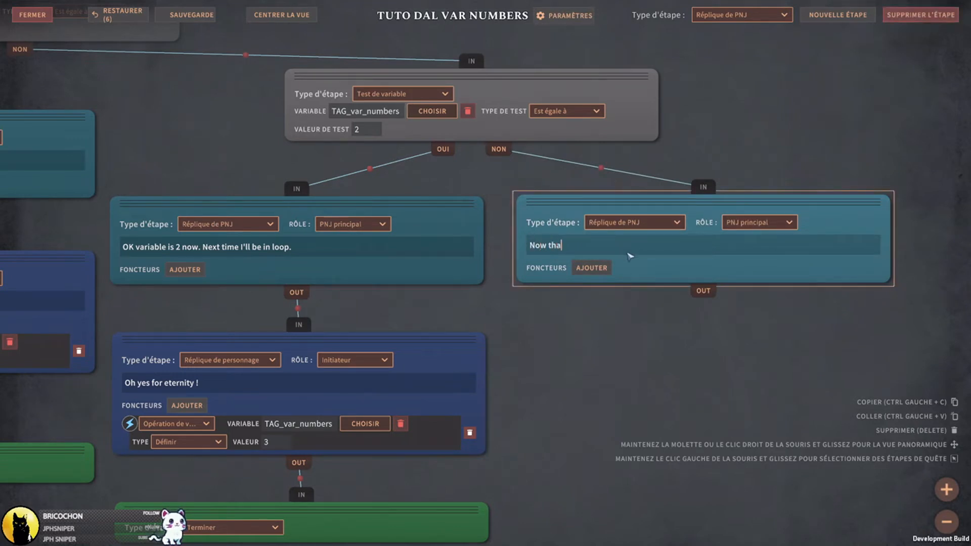
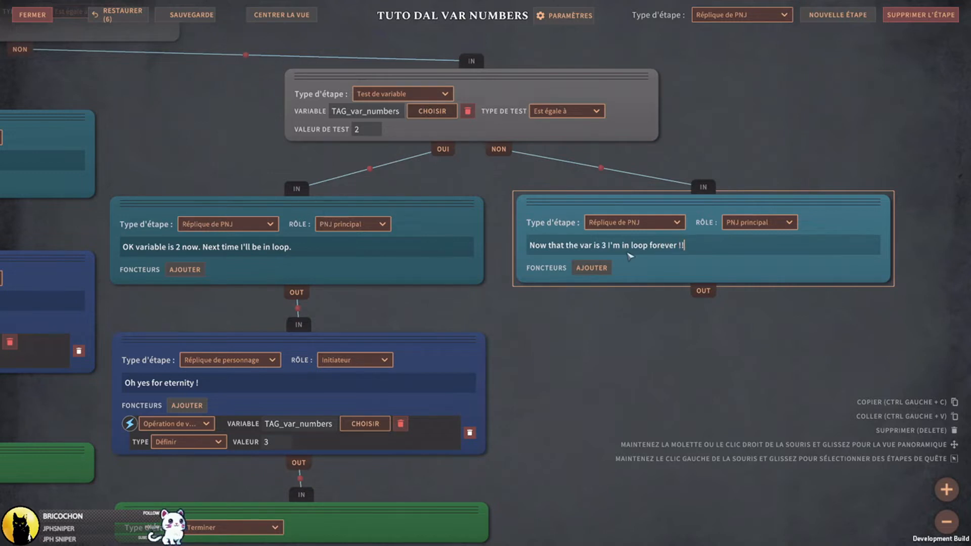
left_click(194, 15)
- Add a linked Réplique de personnage step below the loop PNJ line with the text "Oh yeah this is fun !"
left_click(756, 15)
left_click(758, 29)
left_click(837, 15)
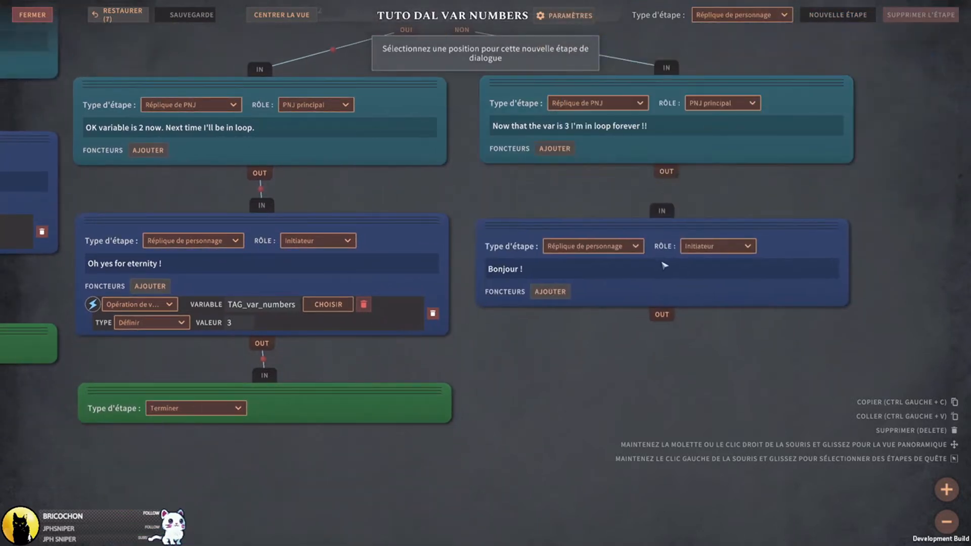
left_click(662, 263)
left_click_drag(667, 172, 661, 210)
left_click(582, 268)
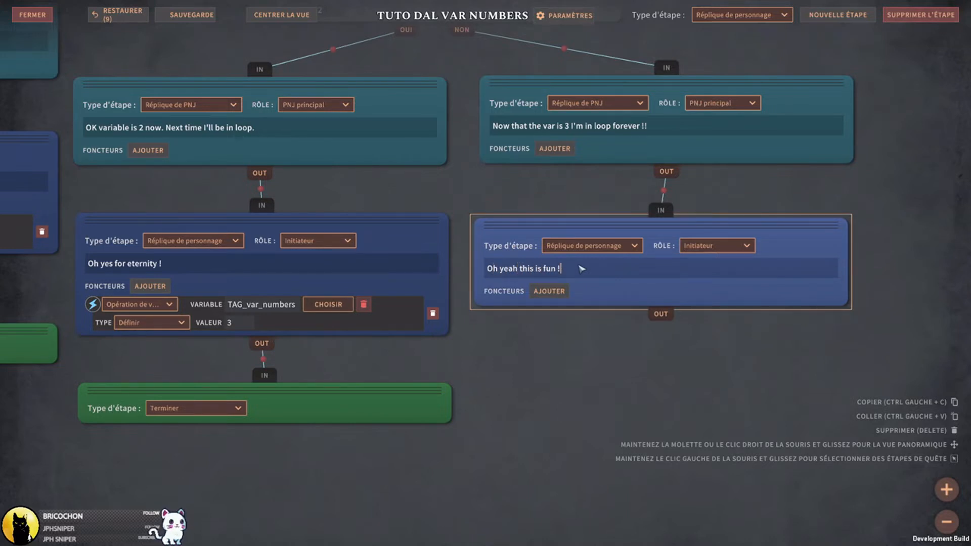
left_click_drag(784, 232, 789, 233)
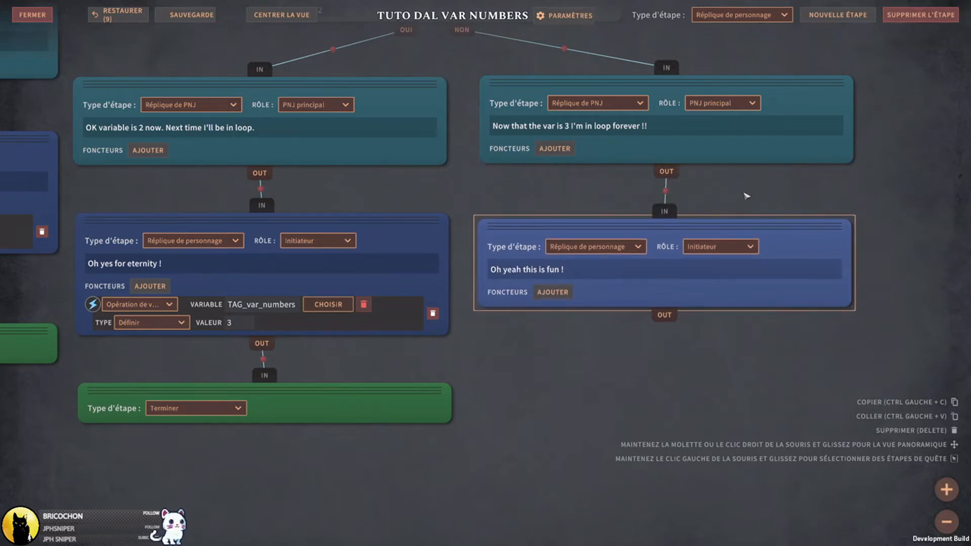
- Save the dialogue and add a linked Terminer step below the "Oh yeah this is fun !" reply
left_click(191, 15)
left_click(740, 15)
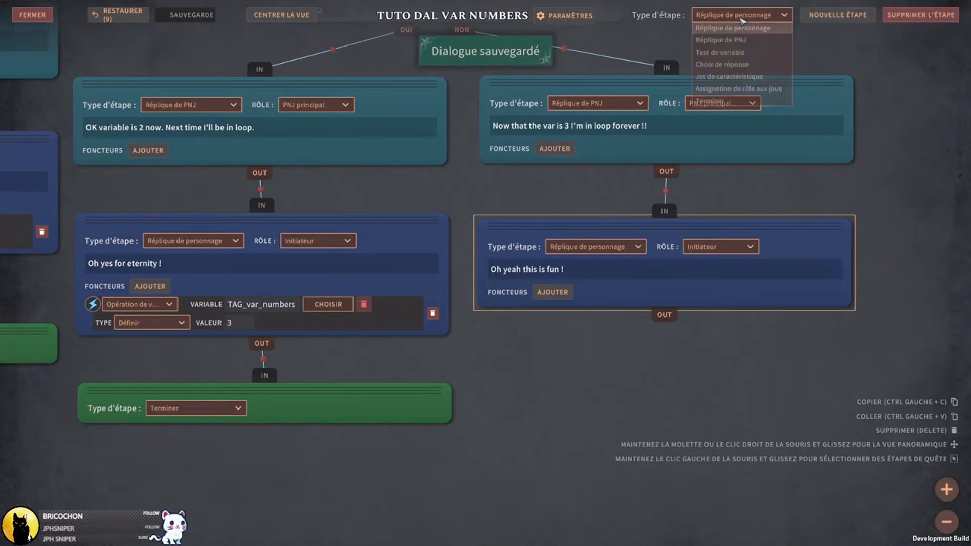
left_click(736, 101)
left_click(837, 15)
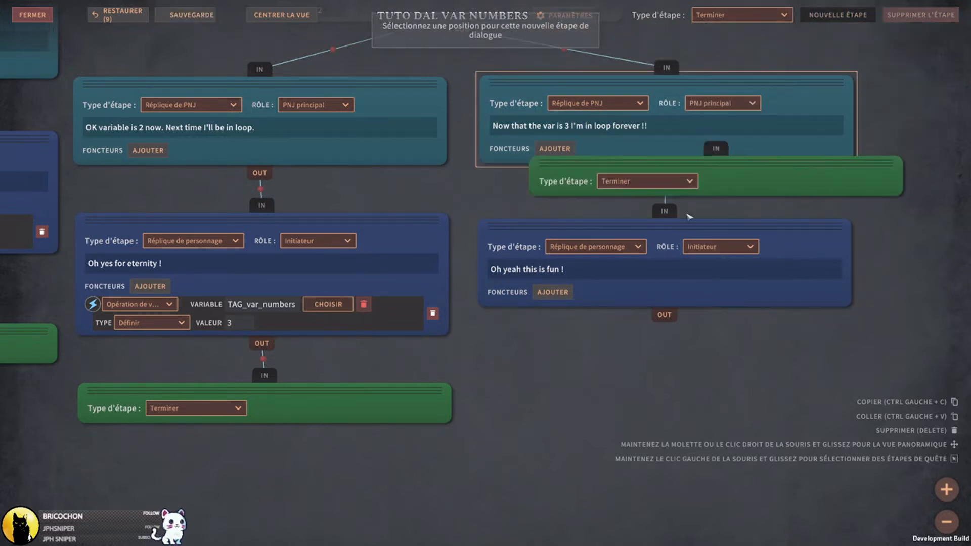
left_click(673, 356)
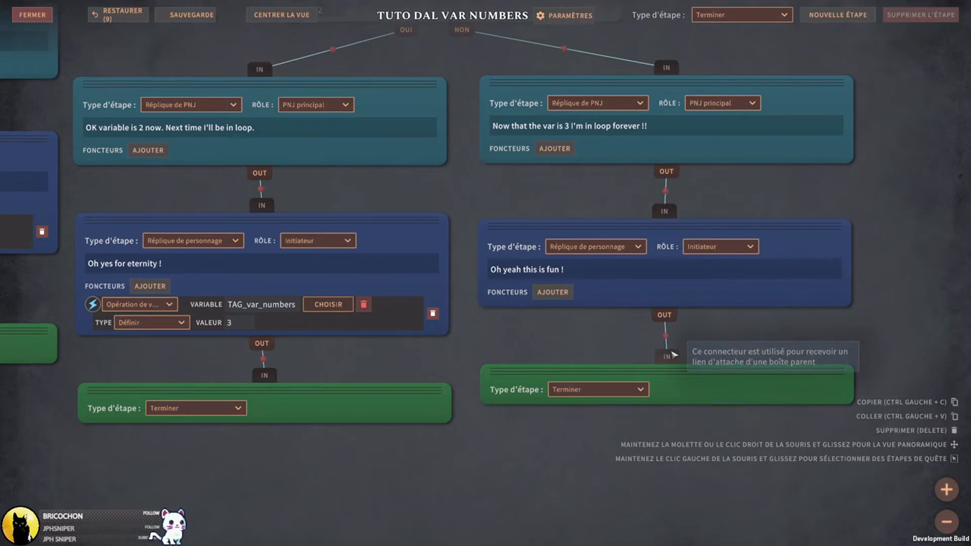
- Delete the stray, unlinked Terminer step that overlaps the Début du dialogue box
scroll(885, 242, "down", 4)
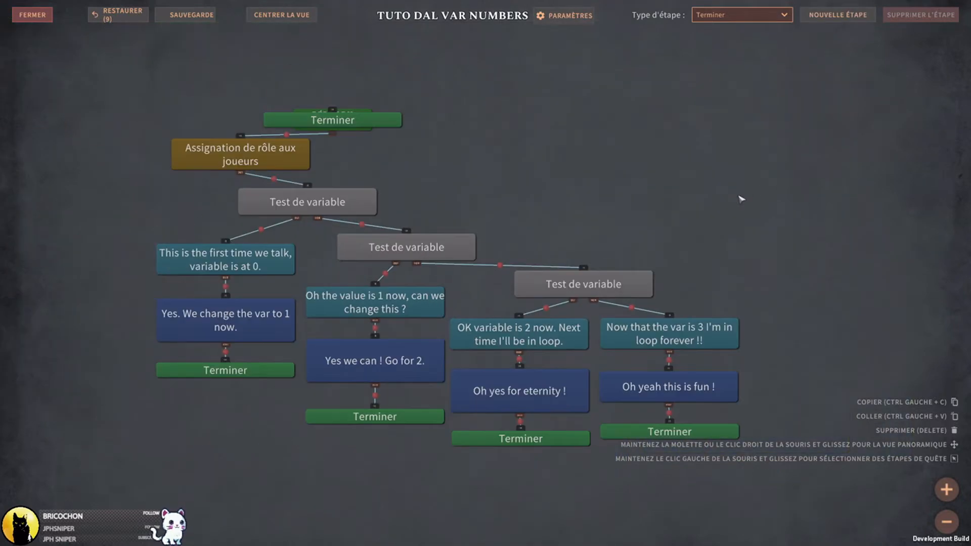
middle_click_drag(776, 211, 777, 180)
left_click_drag(394, 93, 568, 98)
key("Delete")
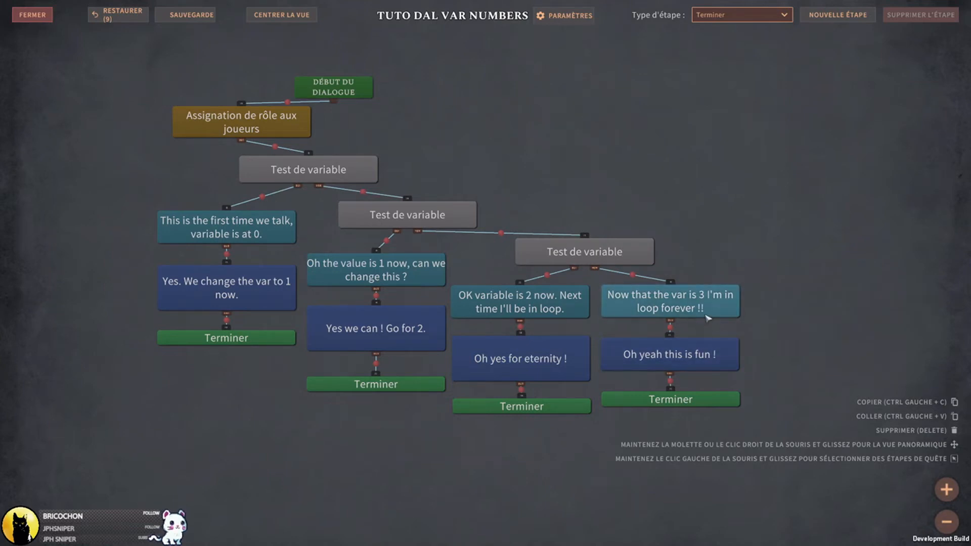
- Check the three variable tests and their branches, then save and close the TUTO DAL VAR NUMBERS dialogue
scroll(584, 278, "up", 3)
middle_click_drag(417, 226, 542, 304)
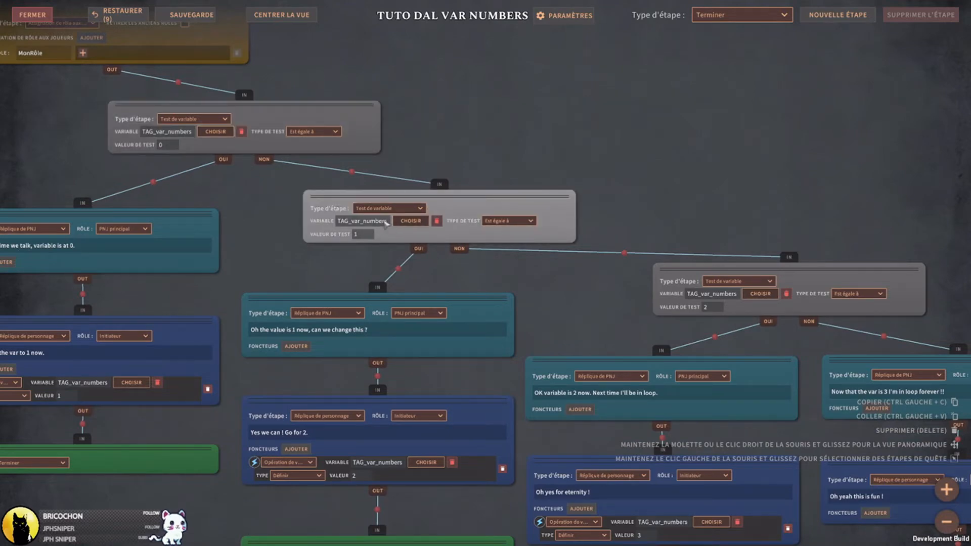
middle_click_drag(627, 207, 589, 154)
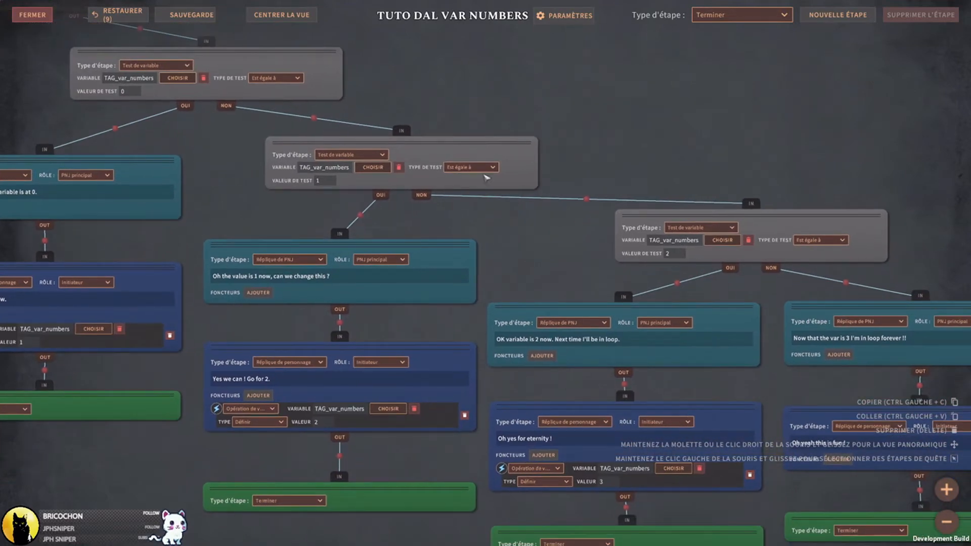
middle_click_drag(674, 207, 575, 184)
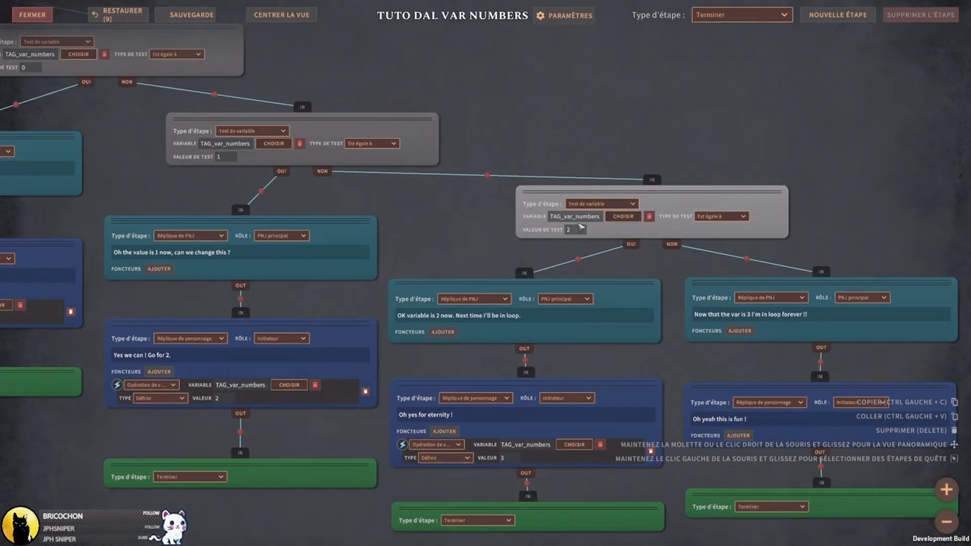
middle_click_drag(868, 270, 700, 184)
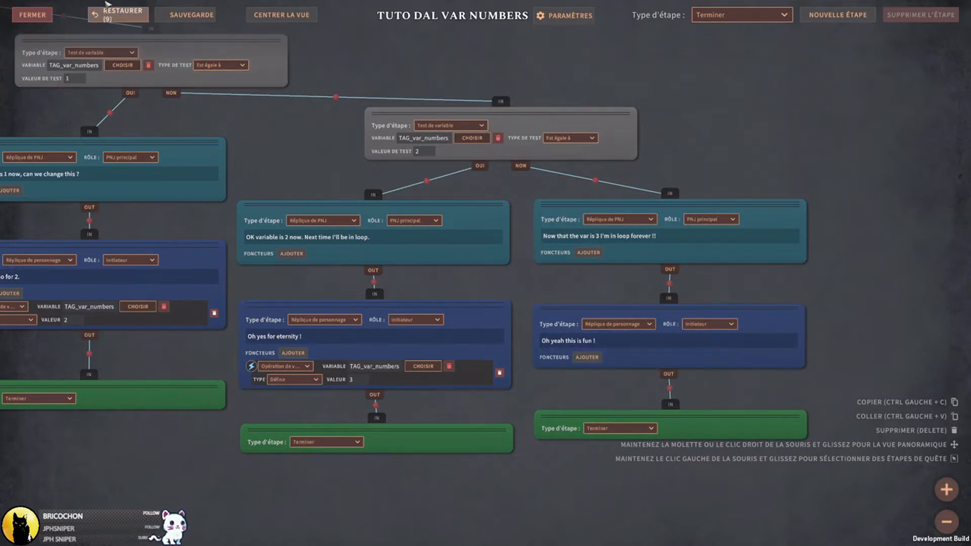
left_click(181, 15)
middle_click_drag(387, 381, 649, 388)
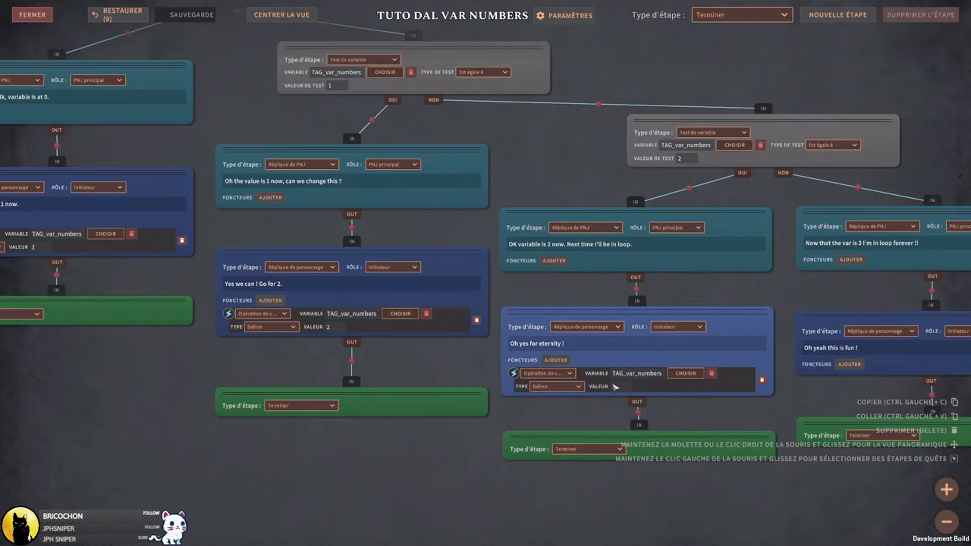
middle_click_drag(136, 258, 276, 290)
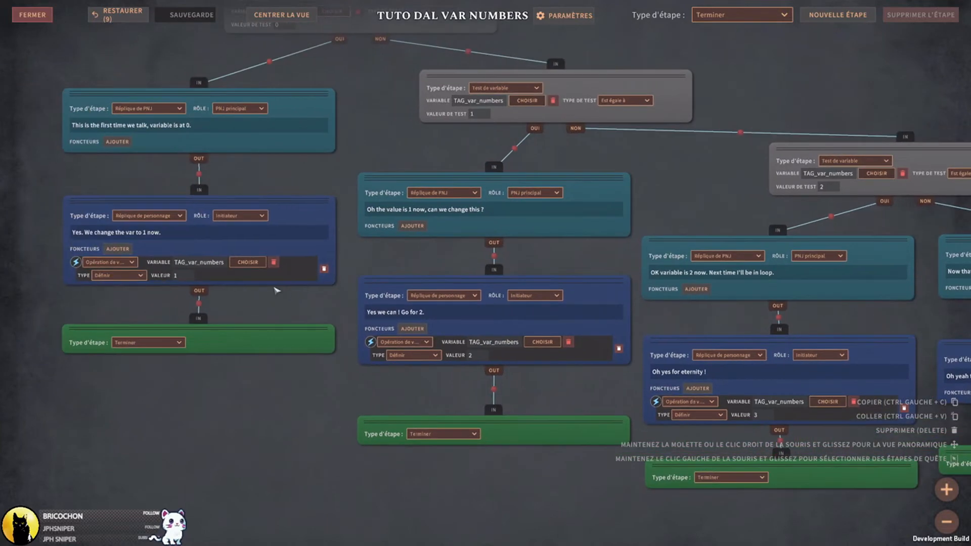
left_click(32, 15)
- Open the "Tuto 11 - Variables and Adv Dials" location for editing
scroll(574, 144, "up", 2)
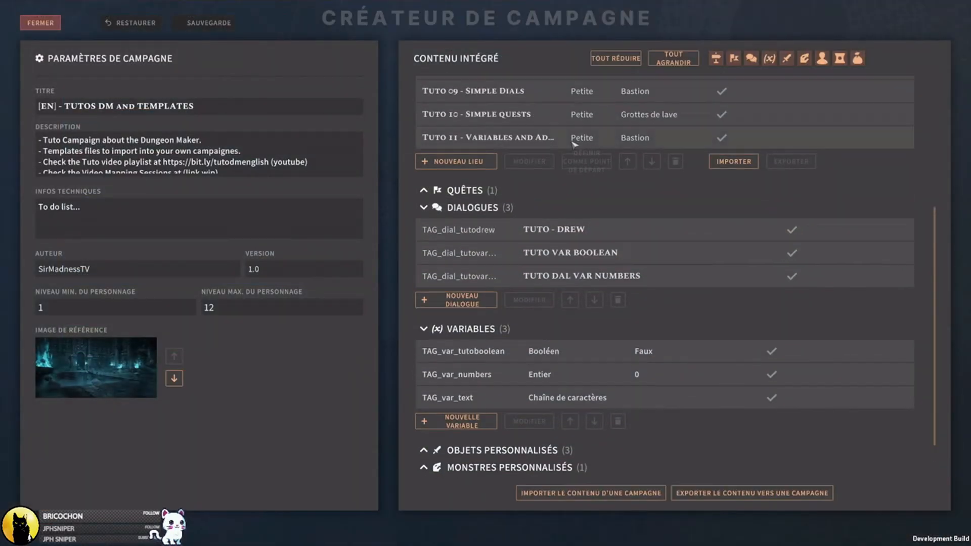
left_click(540, 145)
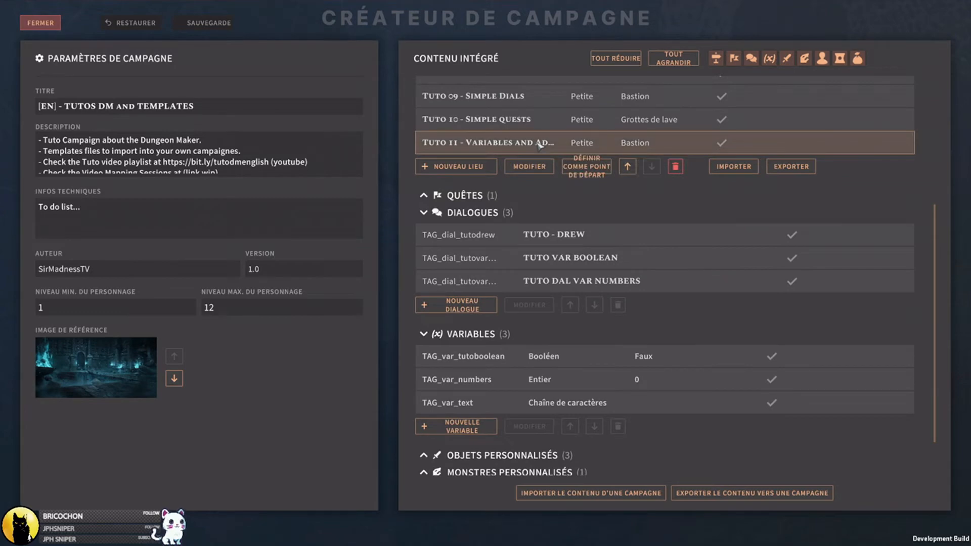
double_click(540, 146)
scroll(637, 370, "up", 3)
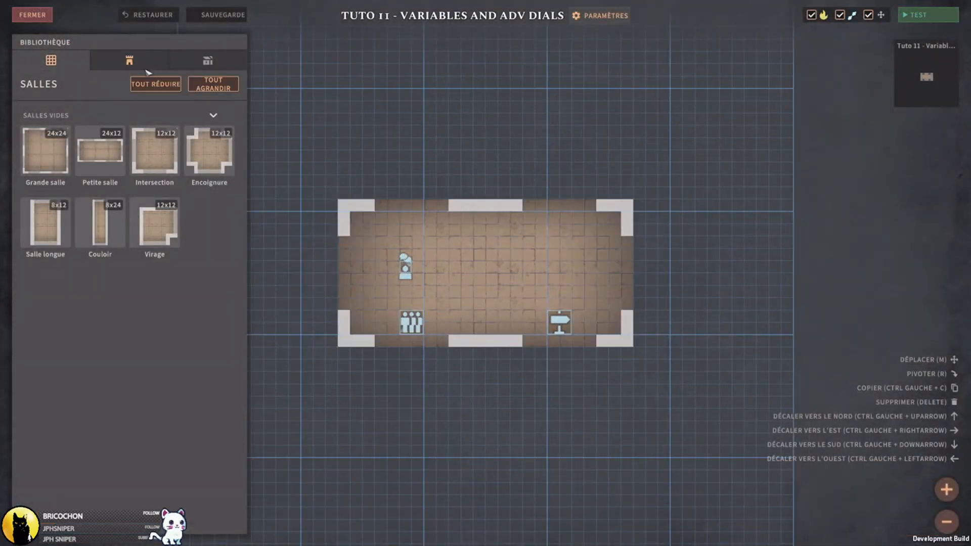
- Place a second PNJ de dialogue gadget at X: 9, Y: 6, a few tiles east of the existing one
left_click(207, 60)
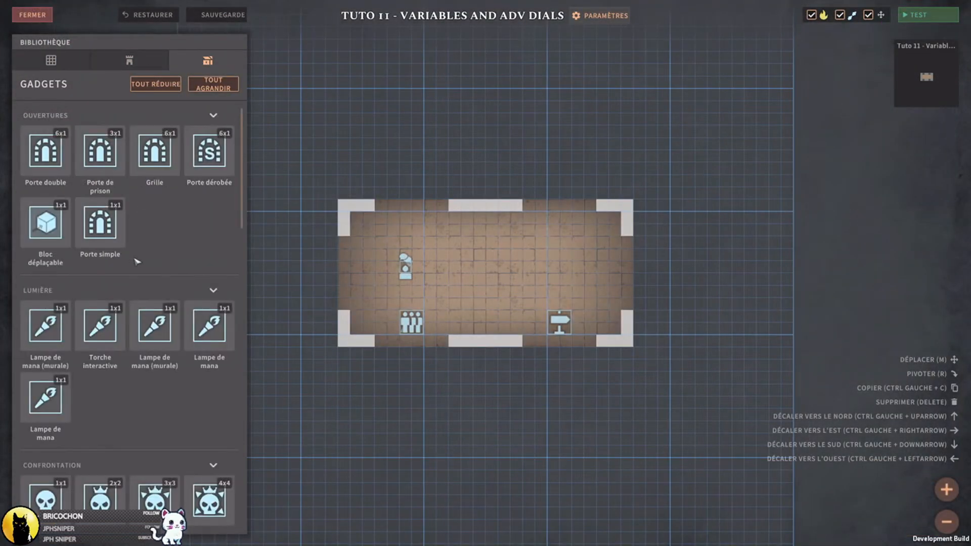
scroll(192, 323, "down", 5)
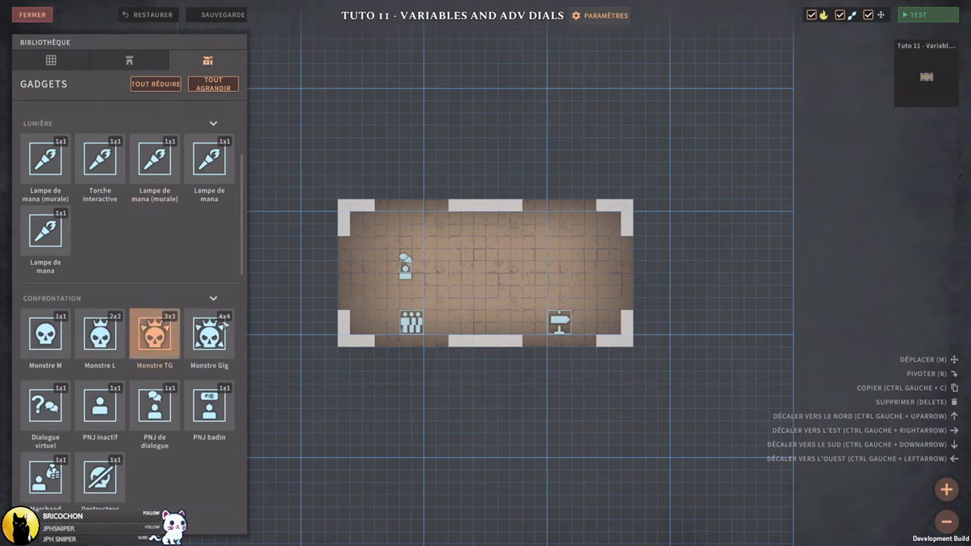
left_click(155, 404)
scroll(432, 276, "up", 3)
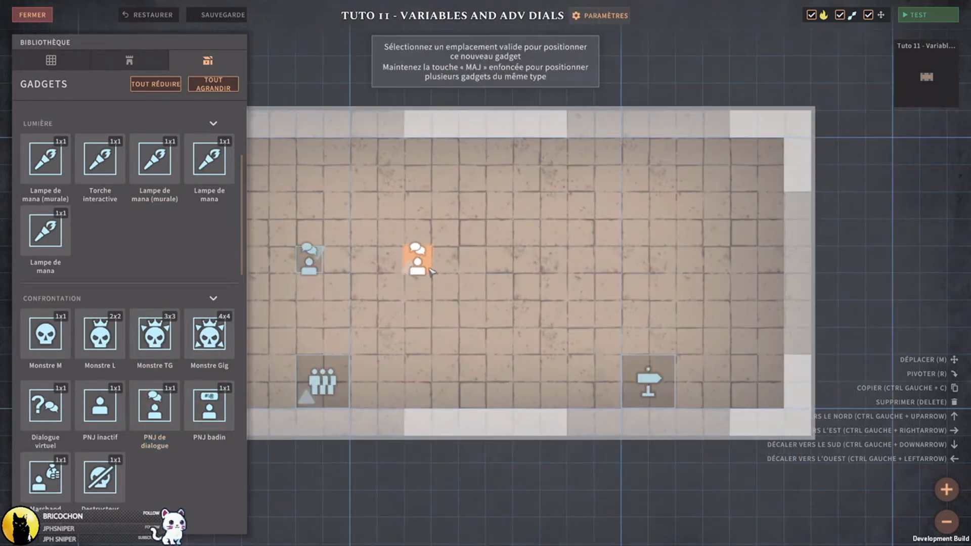
left_click(429, 266)
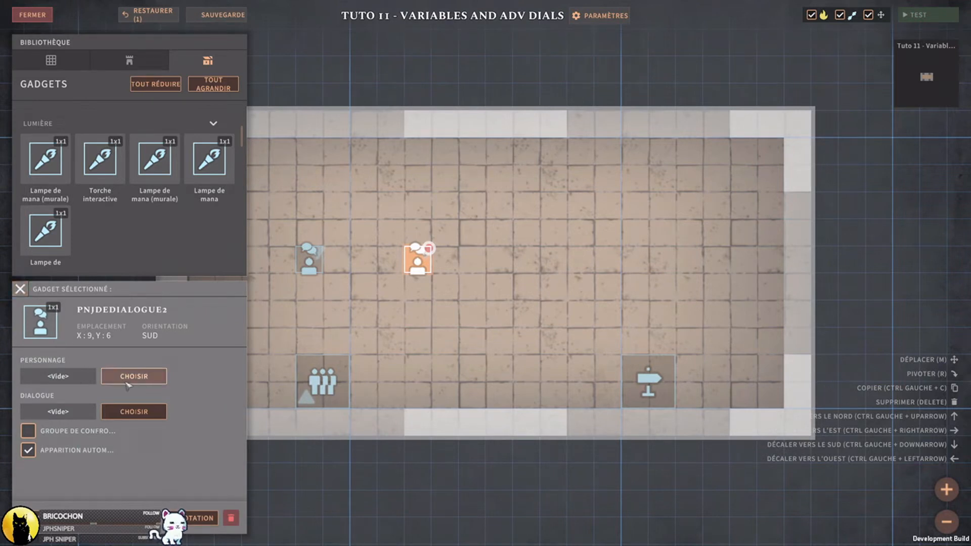
- Assign Lorson as the character of the new PNJ de dialogue gadget
left_click(121, 378)
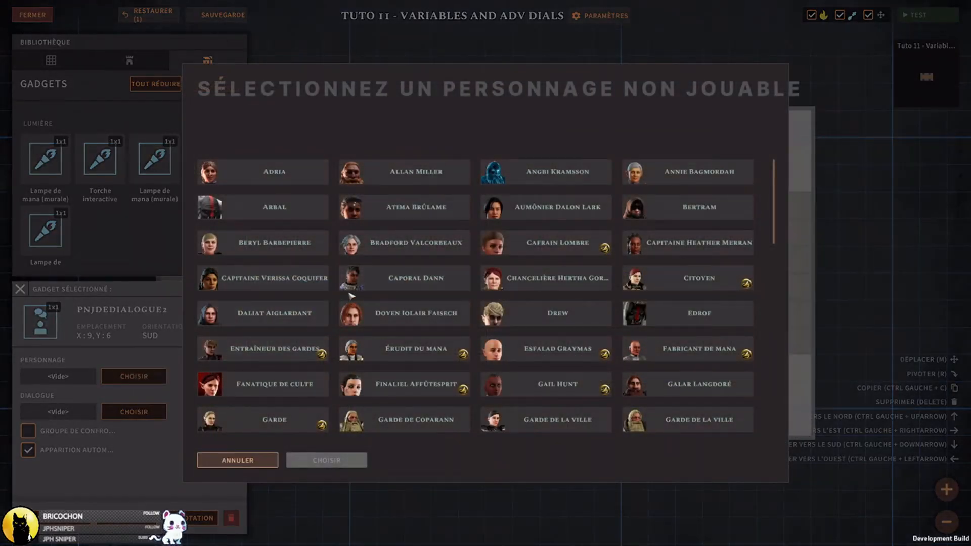
scroll(347, 296, "down", 5)
mouse_move(660, 345)
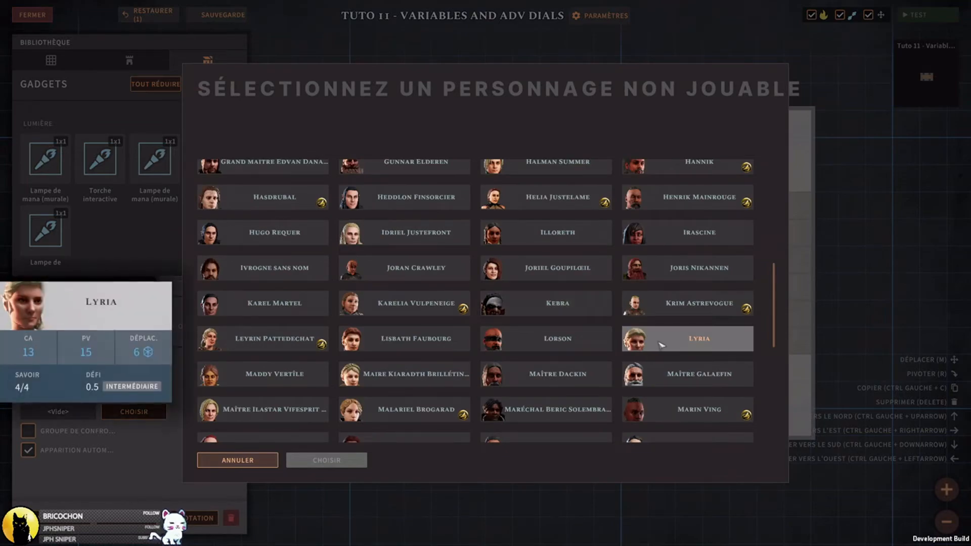
left_click(556, 338)
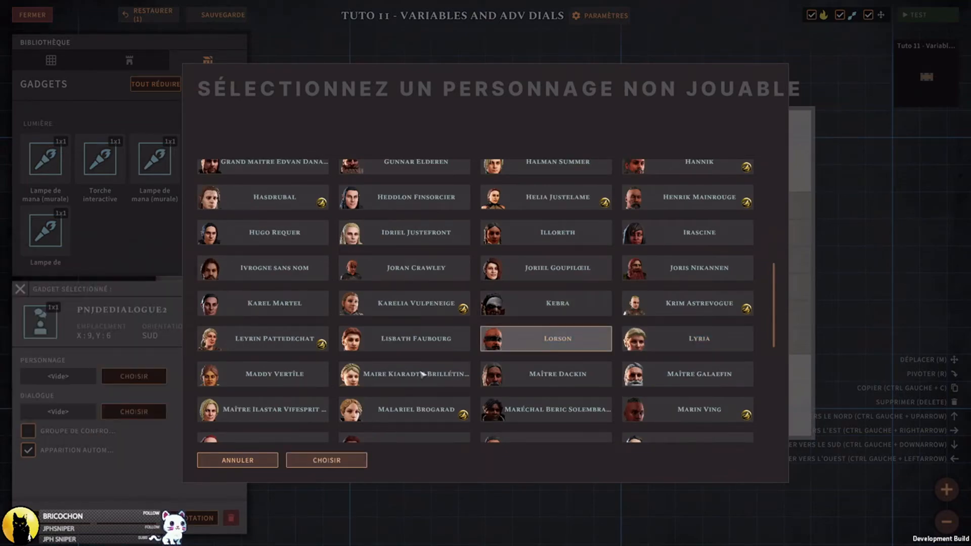
left_click(328, 458)
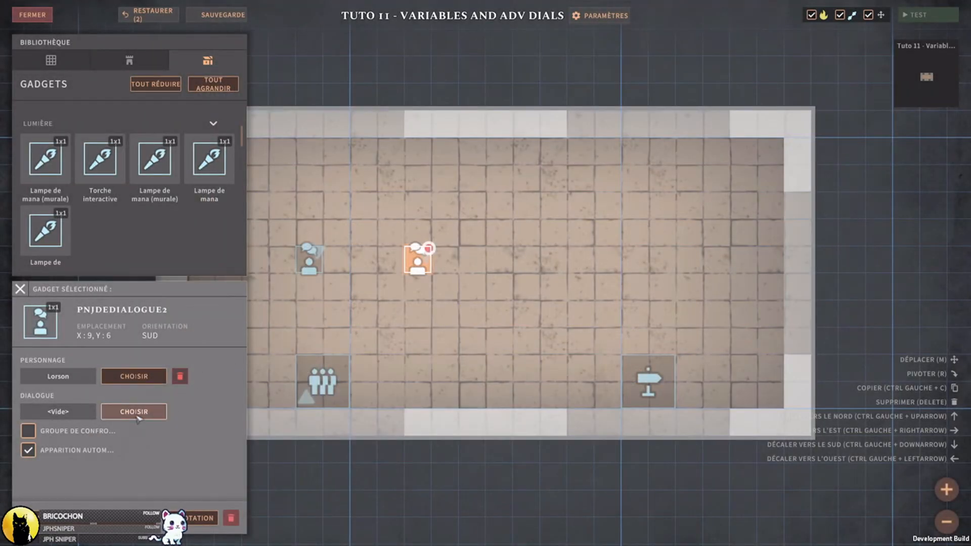
- Assign the TUTO DAL VAR NUMBERS dialogue (TAG_dial_tutovarnumbers) to the Lorson gadget
left_click(136, 413)
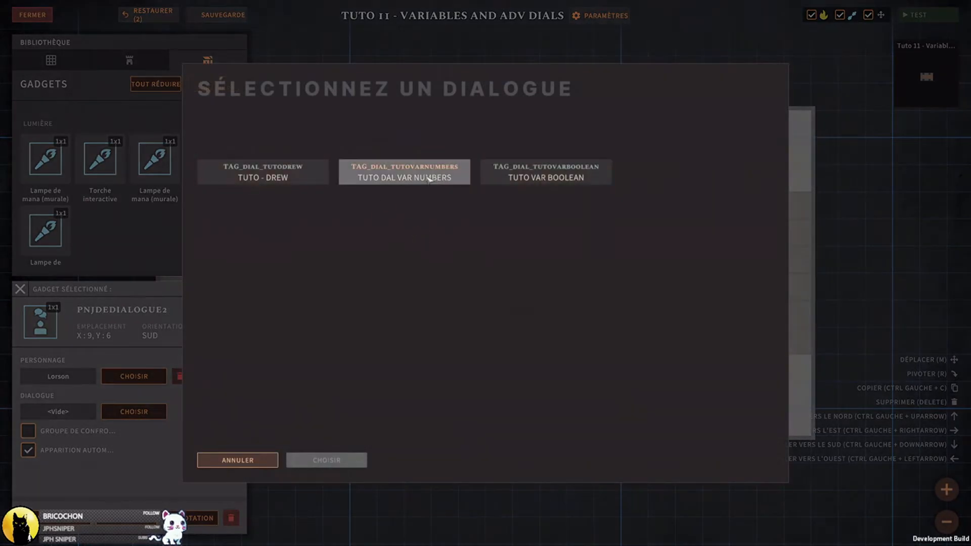
left_click(429, 179)
left_click(328, 460)
- Enable the confrontation group on the Lorson gadget with group index 2, save the location and deselect the gadget
left_click(28, 431)
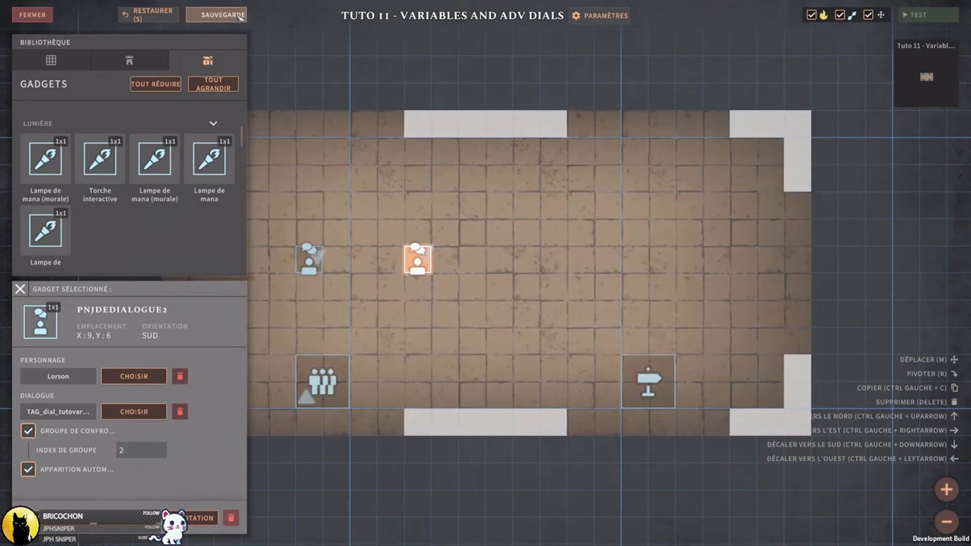
left_click(220, 15)
left_click(667, 223)
scroll(515, 392, "down", 3)
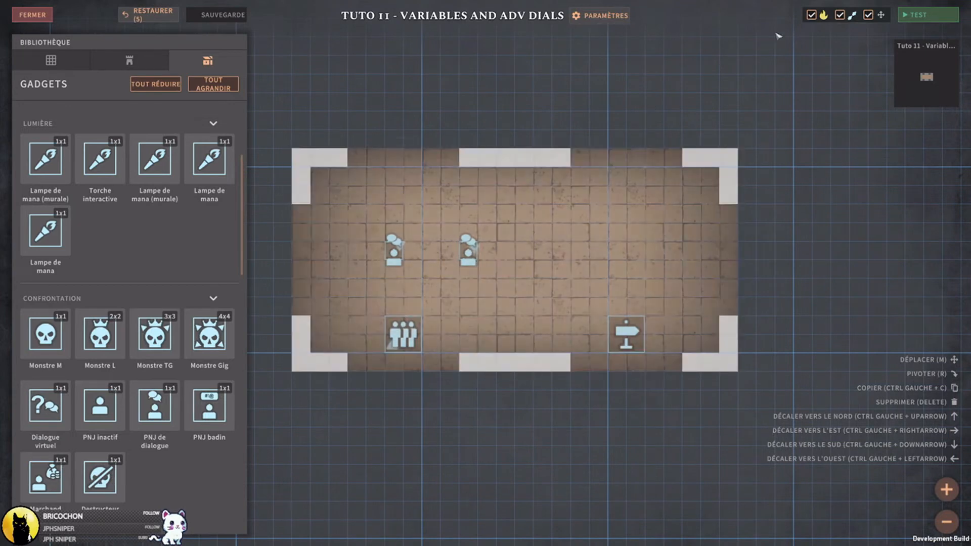
- Launch a test of the Tuto 11 location and move the party close to Lorson
left_click(929, 15)
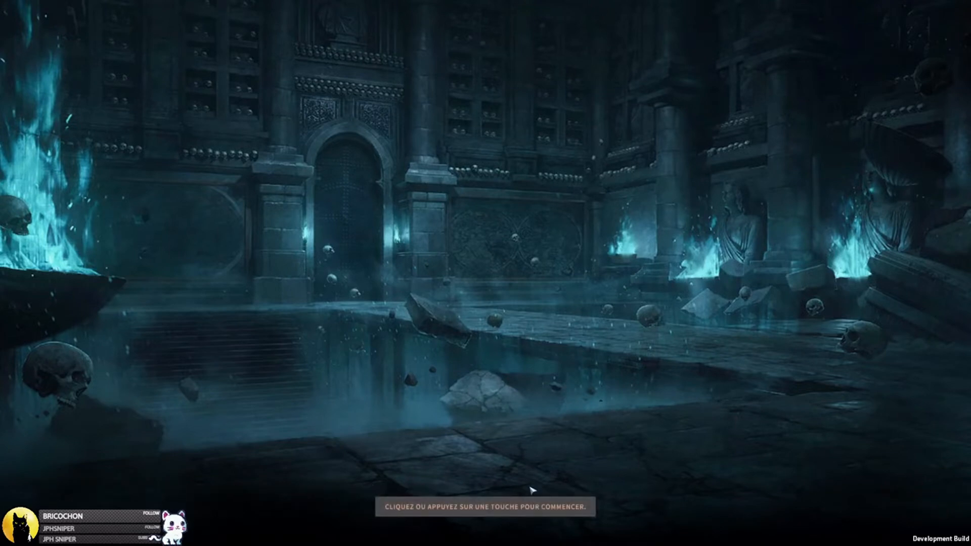
left_click(537, 508)
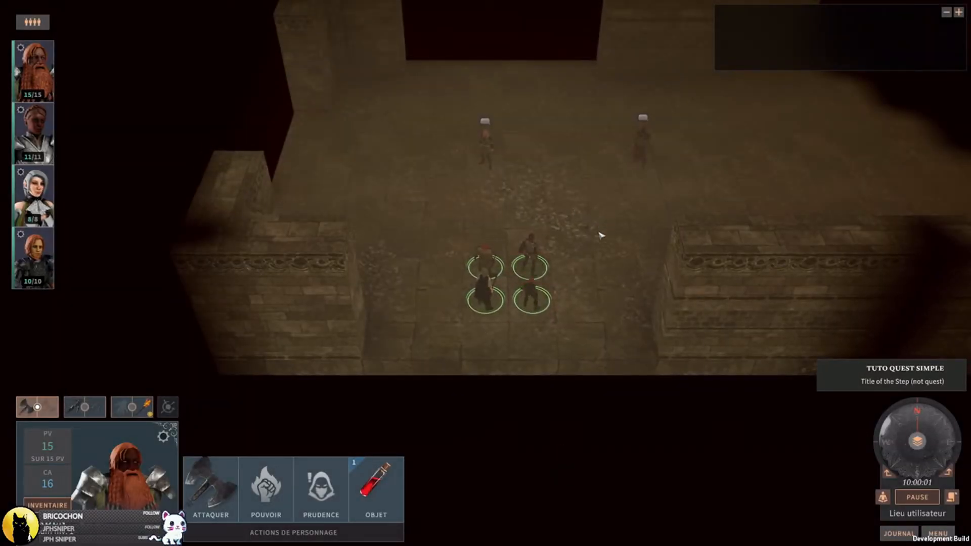
left_click(603, 235)
middle_click_drag(685, 278, 512, 261)
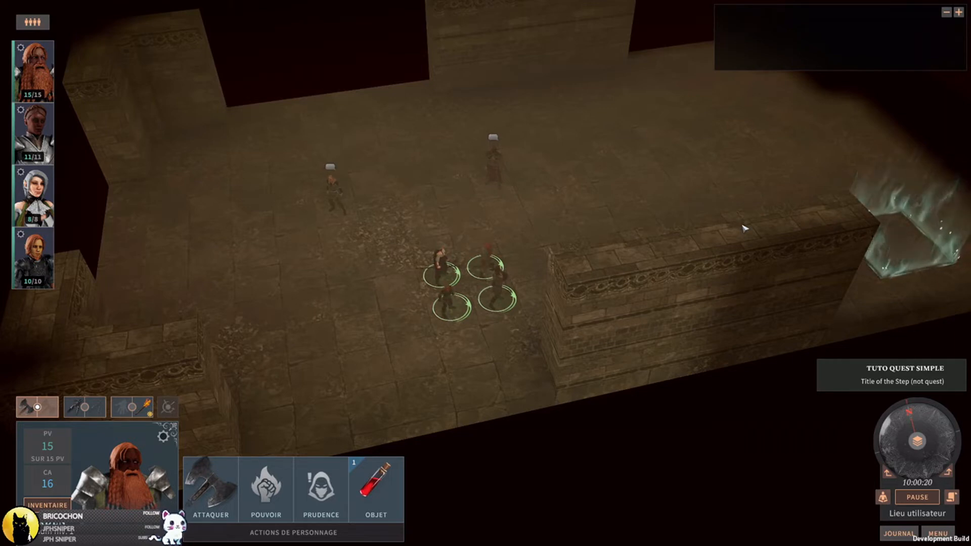
left_click(519, 245)
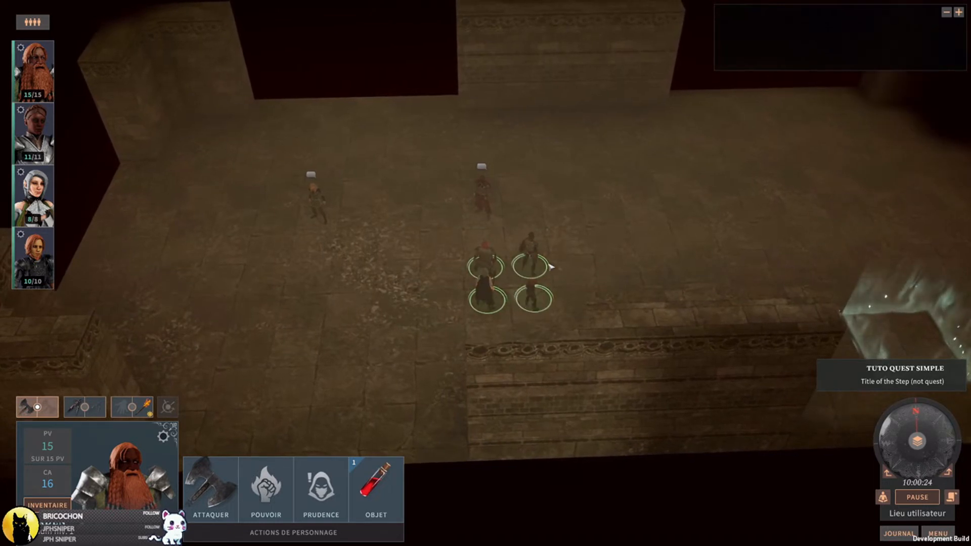
middle_click_drag(590, 248, 442, 255)
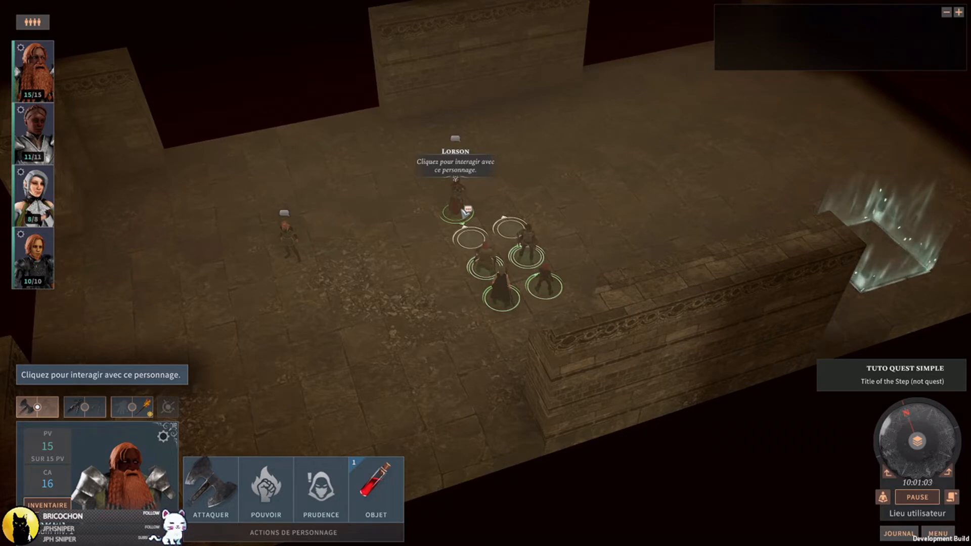
- Talk to Lorson repeatedly to test the successive branches of the TUTO DAL VAR NUMBERS dialogue
left_click(463, 212)
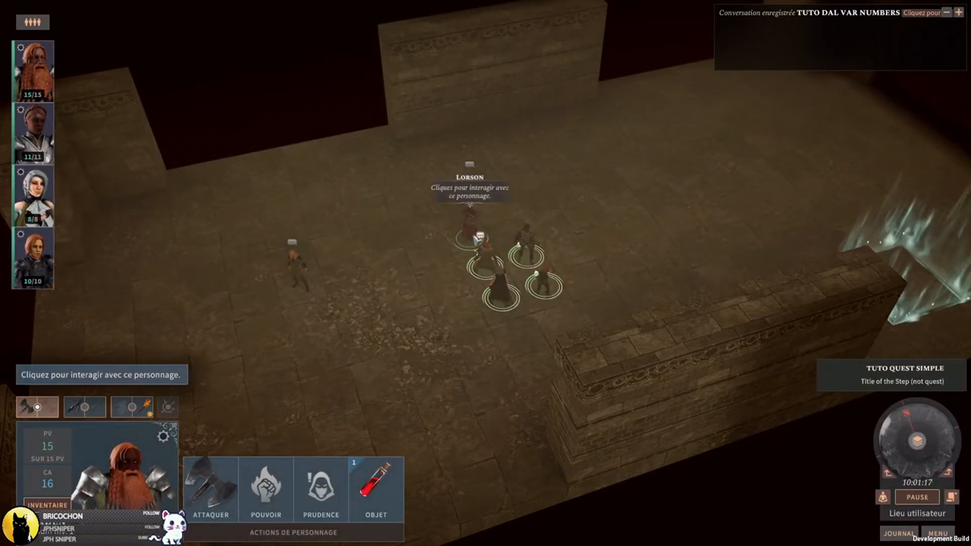
left_click(478, 237)
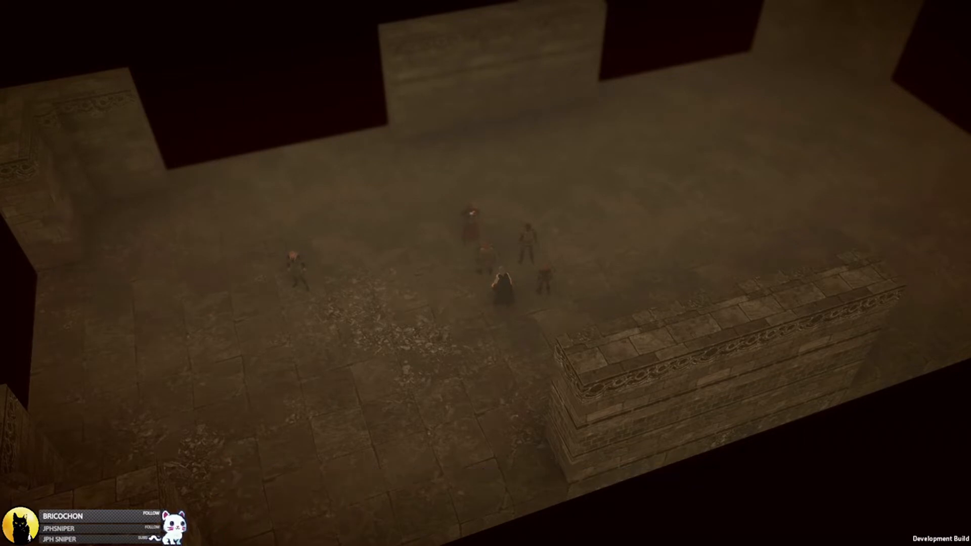
left_click(469, 222)
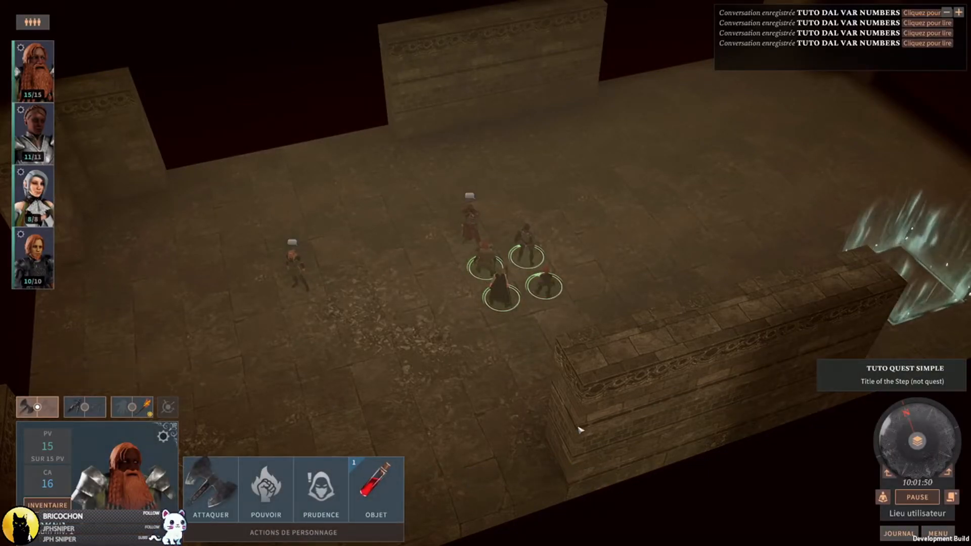
left_click(926, 536)
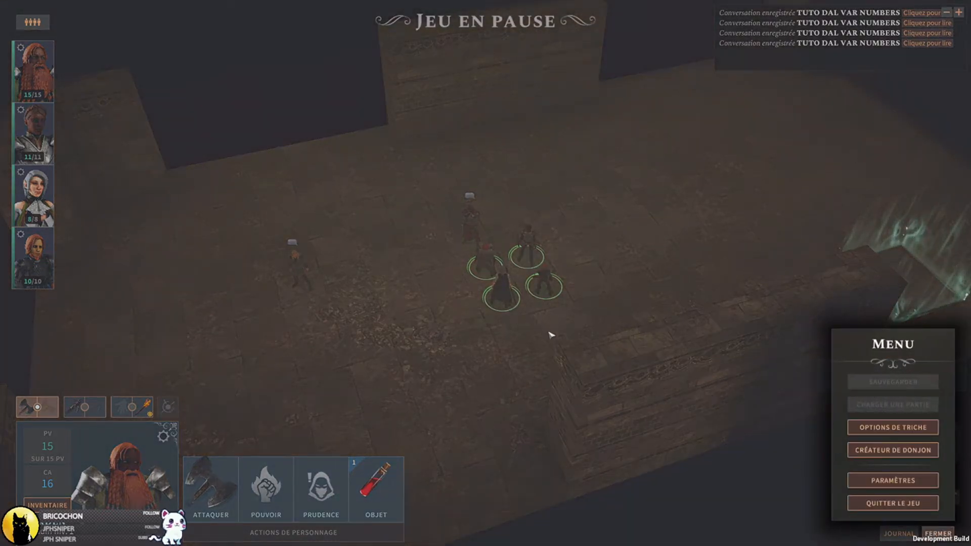
key("Escape")
left_click(476, 231)
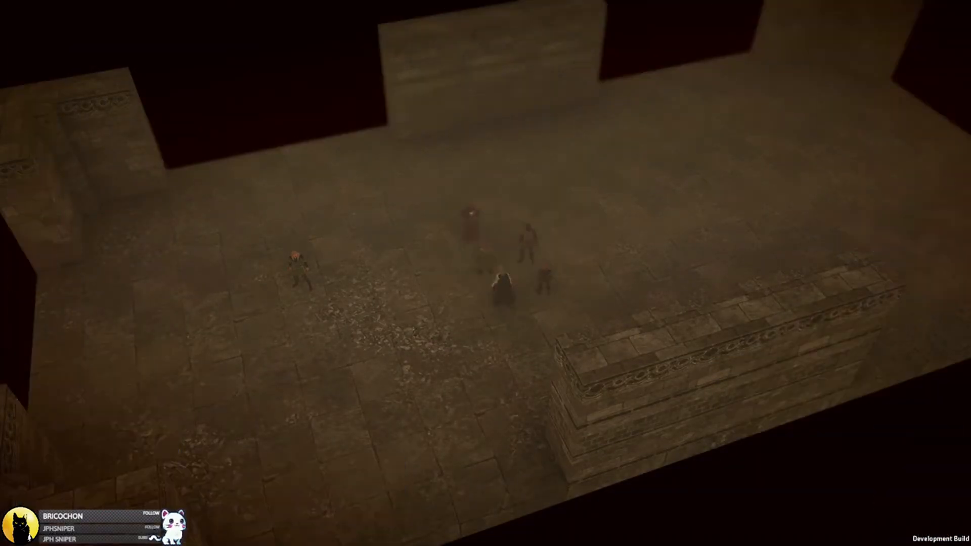
- Talk to Lorson again and skip his line to check that the final branch of the dialogue repeats
key("Escape")
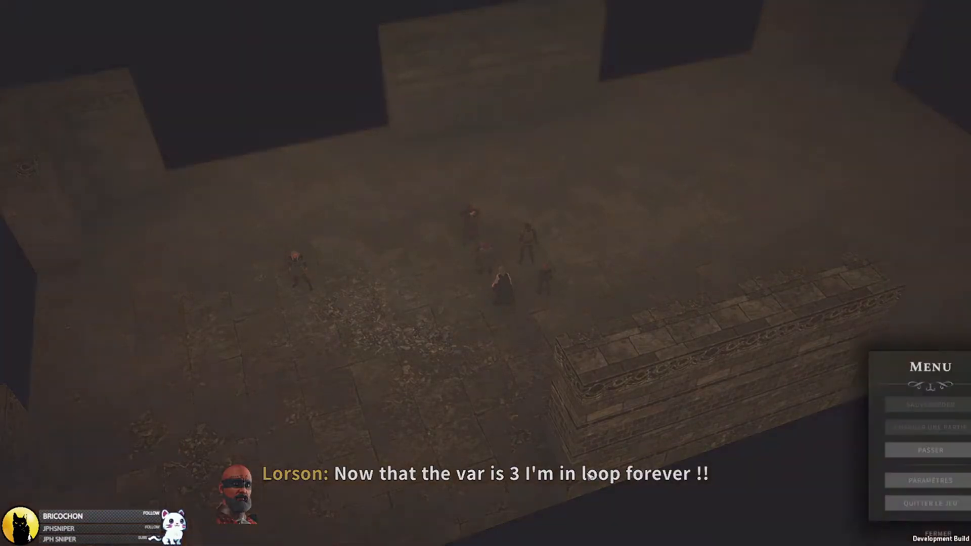
key("Escape")
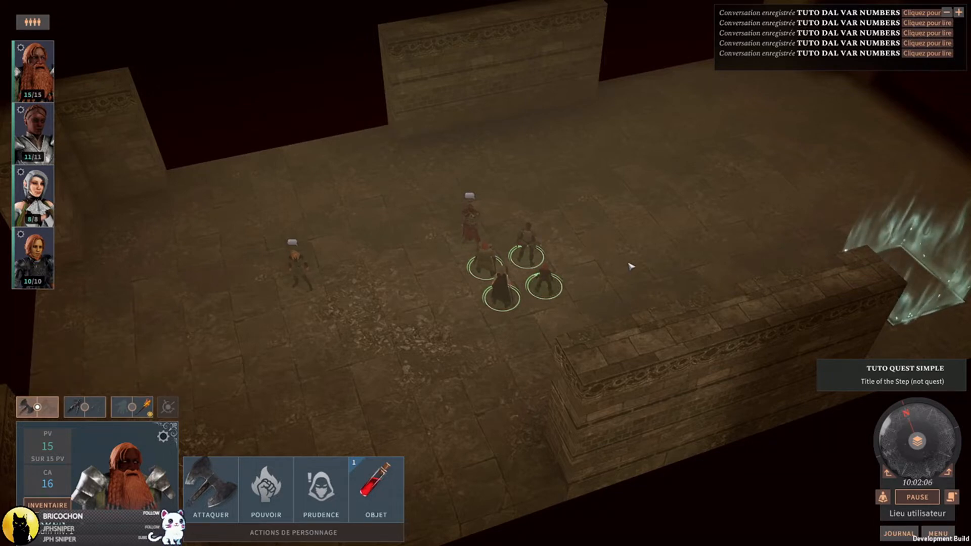
left_click(477, 231)
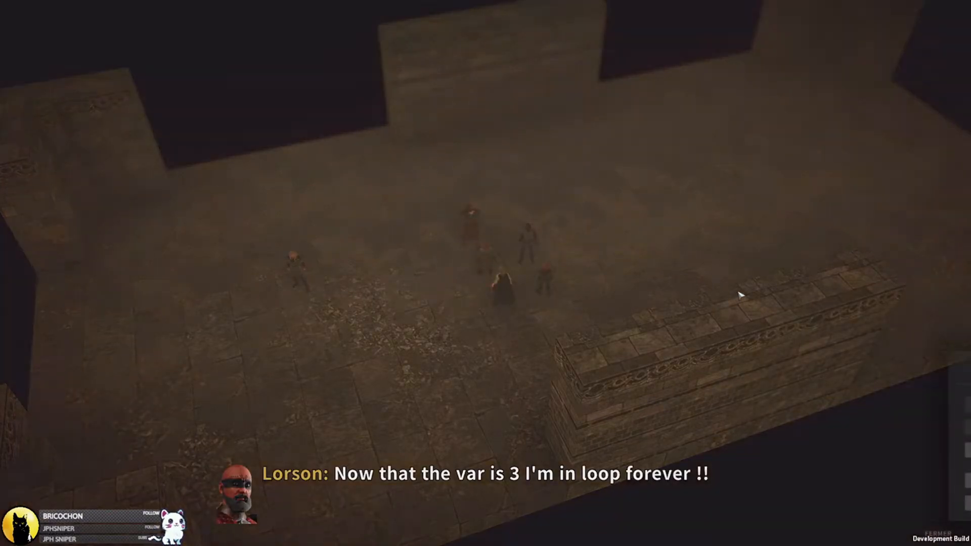
key("Escape")
left_click(893, 450)
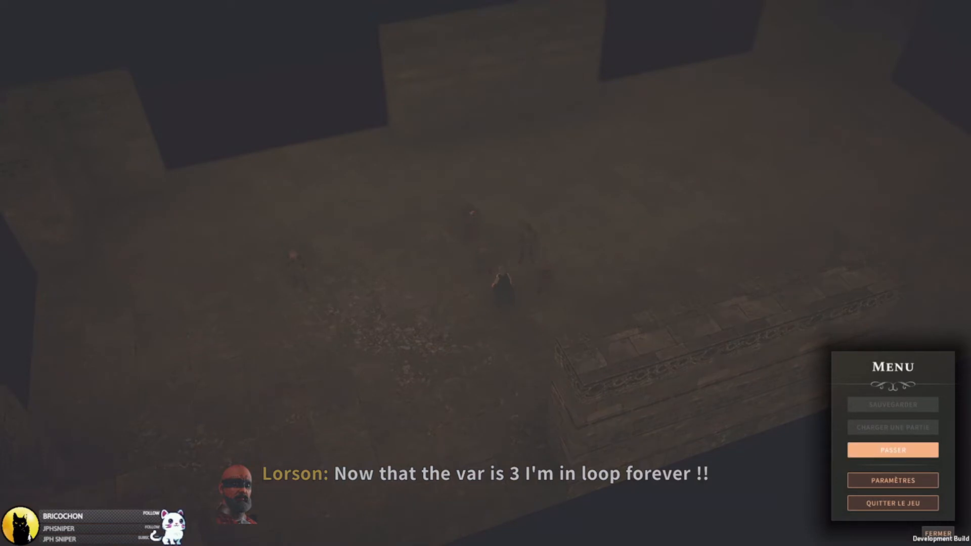
- Return from the test to the location editor and place a third dialogue NPC gadget at X: 13, Y: 6
left_click(938, 534)
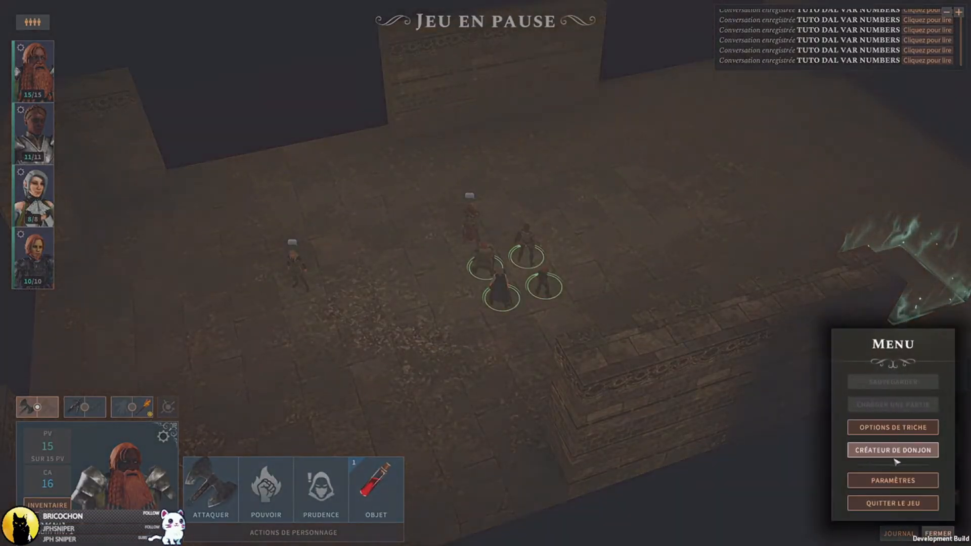
left_click(893, 450)
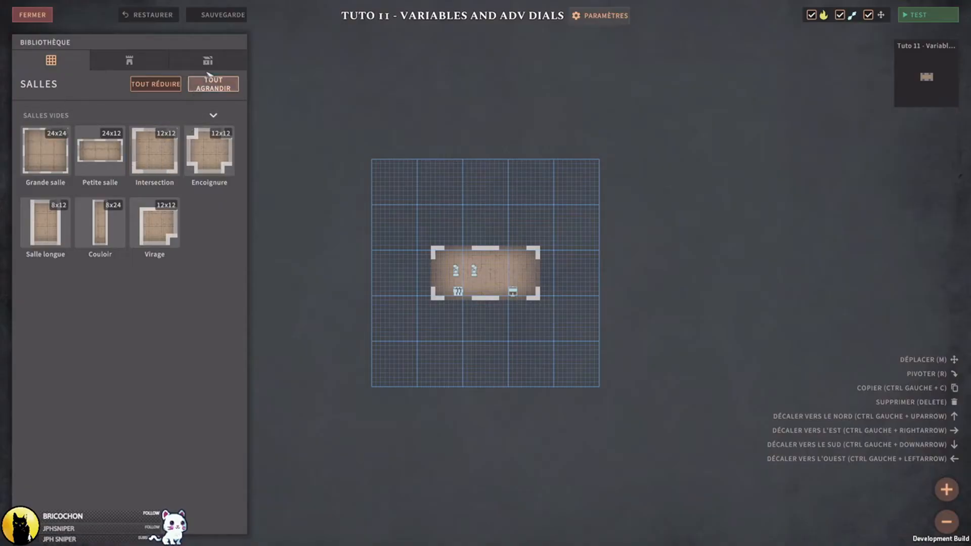
left_click(208, 60)
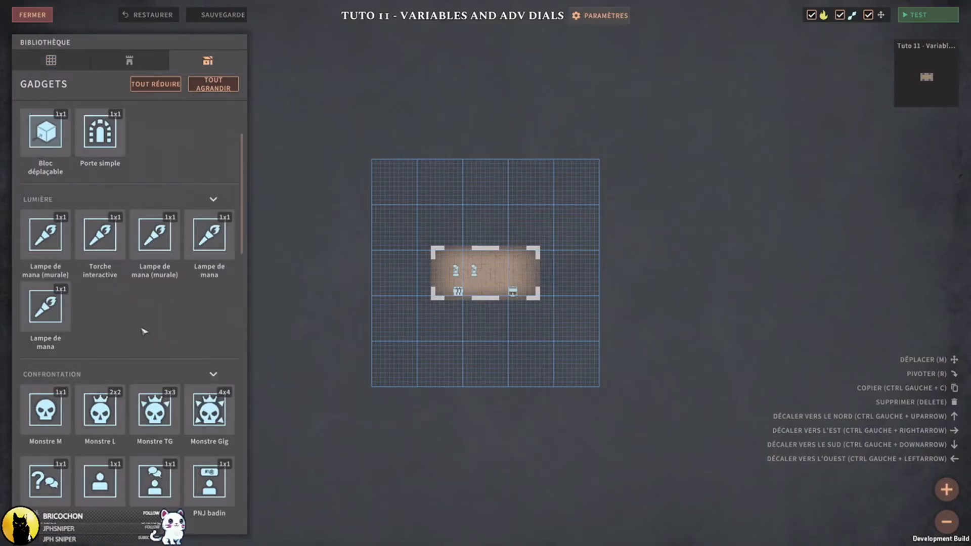
scroll(144, 331, "down", 2)
left_click(155, 389)
scroll(522, 323, "up", 5)
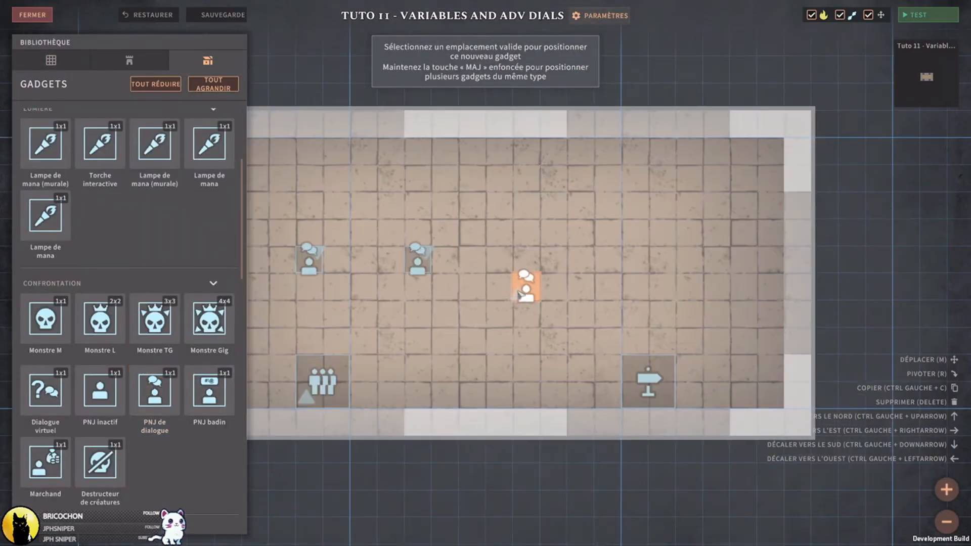
left_click(522, 269)
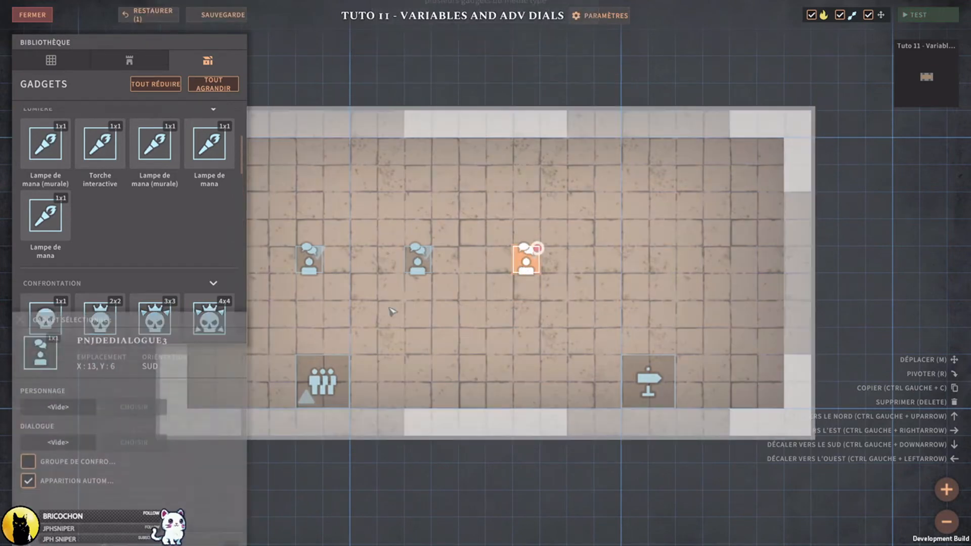
- Assign the character Milan to the new dialogue NPC gadget
left_click(152, 377)
scroll(449, 320, "down", 10)
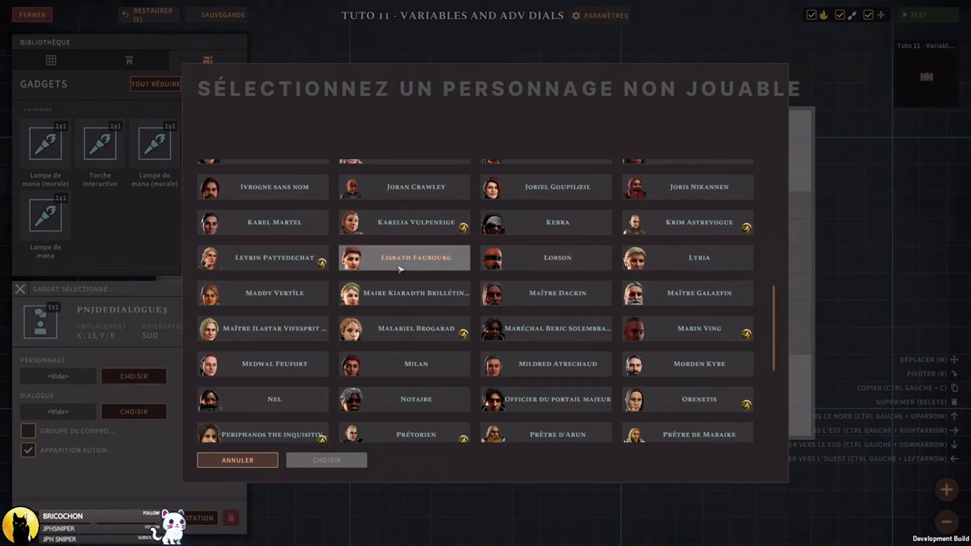
left_click(428, 366)
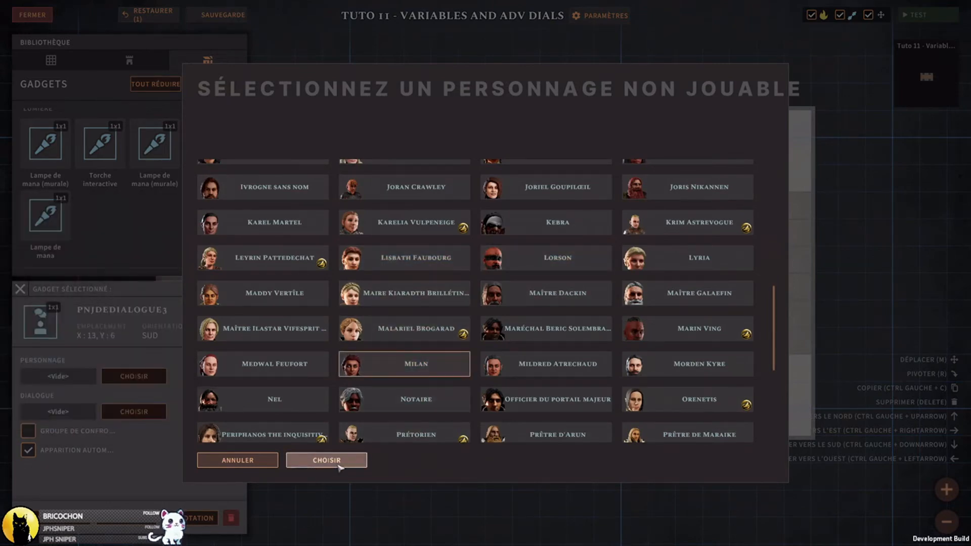
left_click(316, 461)
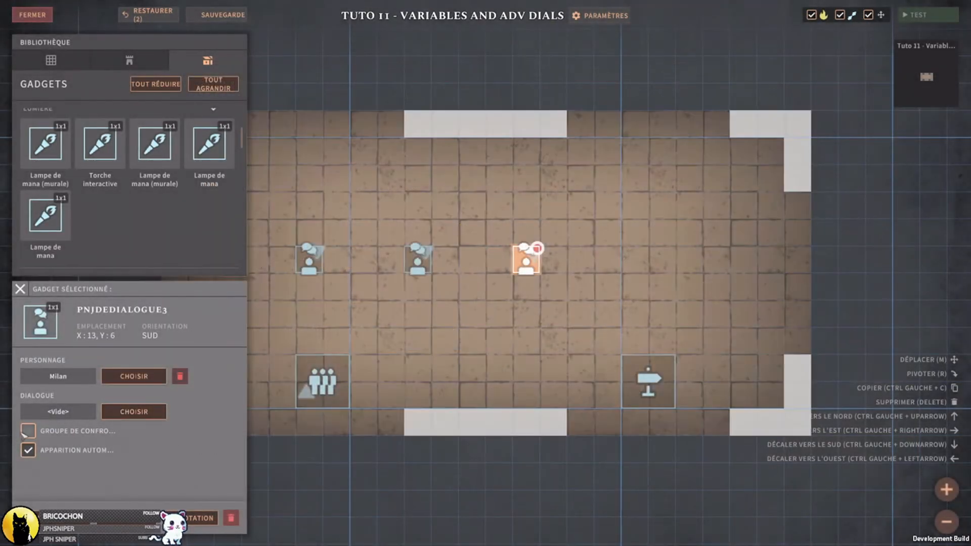
- Enable the confrontation group on the Milan gadget with group index 3, save the location and close it
left_click(27, 431)
left_click(147, 450)
type("3")
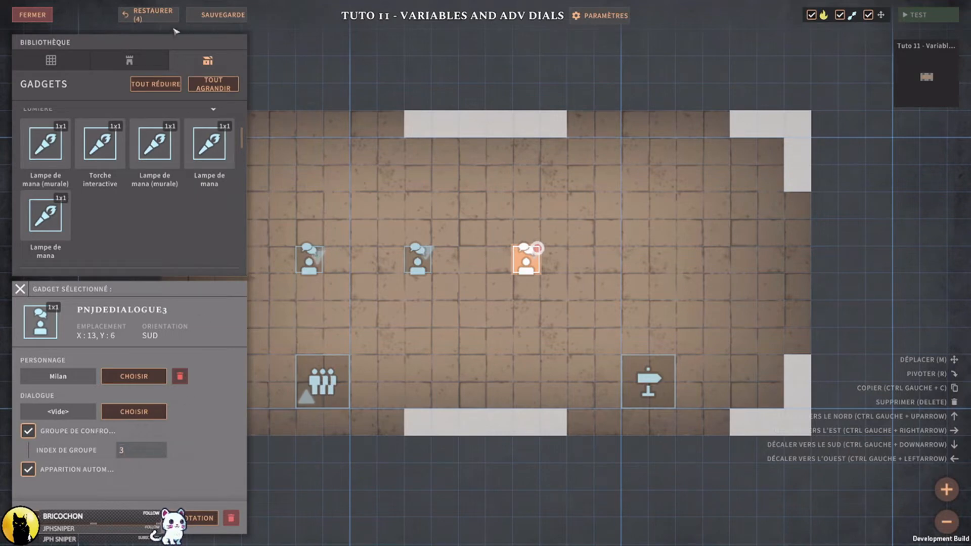
left_click(216, 14)
left_click(33, 14)
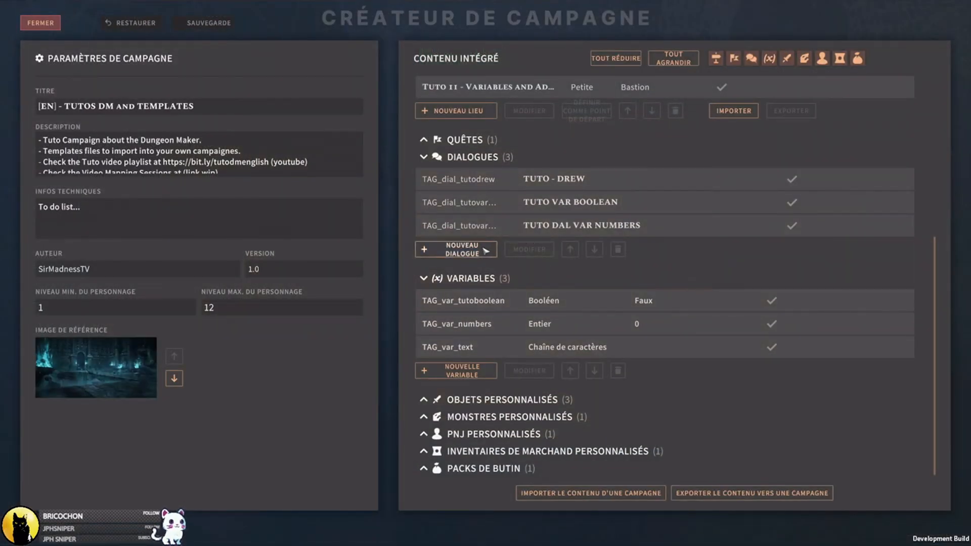
- Create a new dialogue with the internal name TAG_dial_tutovartext and the title TUTO DIAL VAR TEXT
left_click(477, 254)
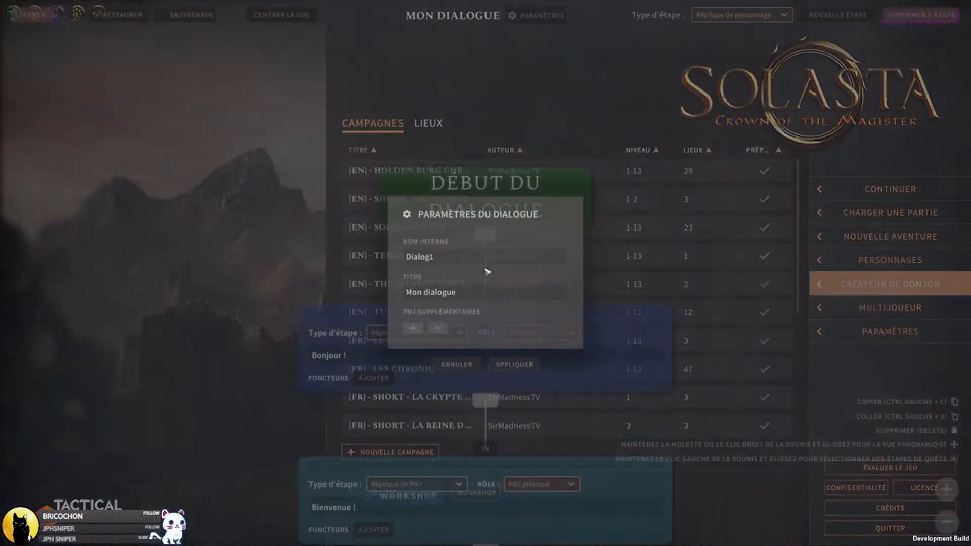
type("TAG")
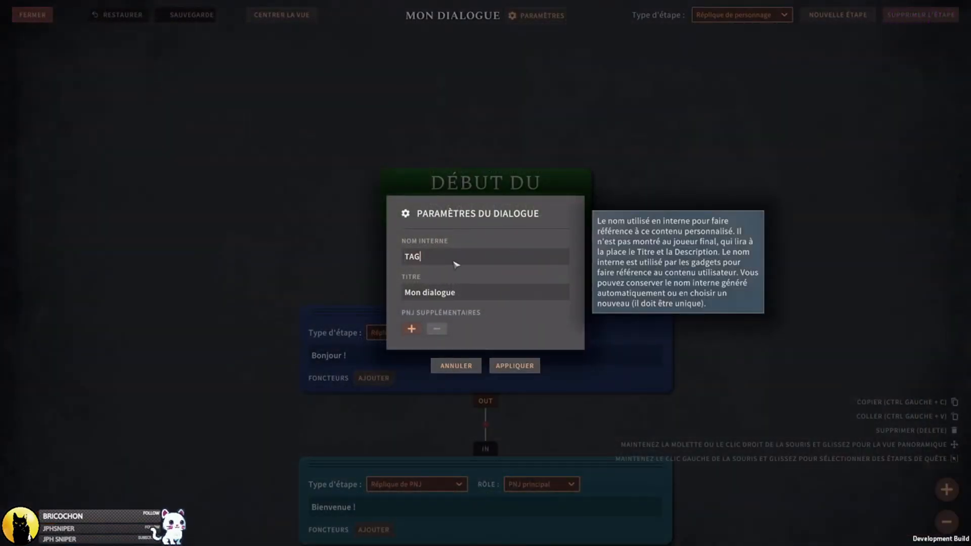
type("_dial_tutovarTE")
key("BackSpace")
key("BackSpace")
type("test")
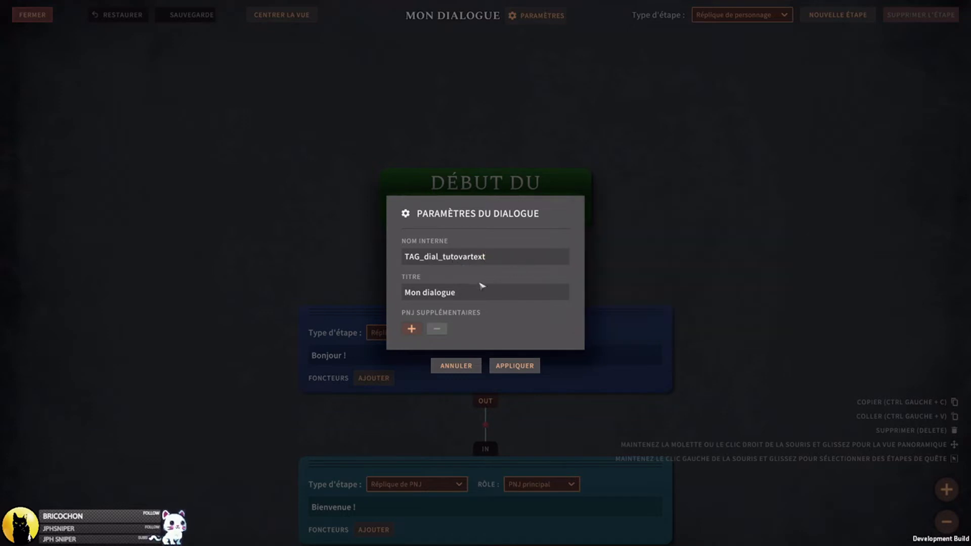
left_click(494, 298)
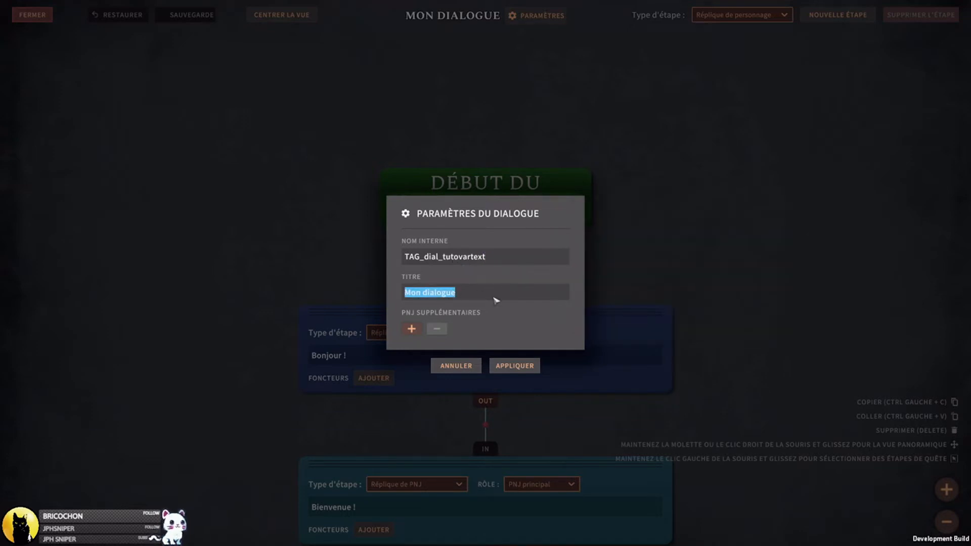
type("TUTO DIAL VAR TEXT")
left_click(516, 366)
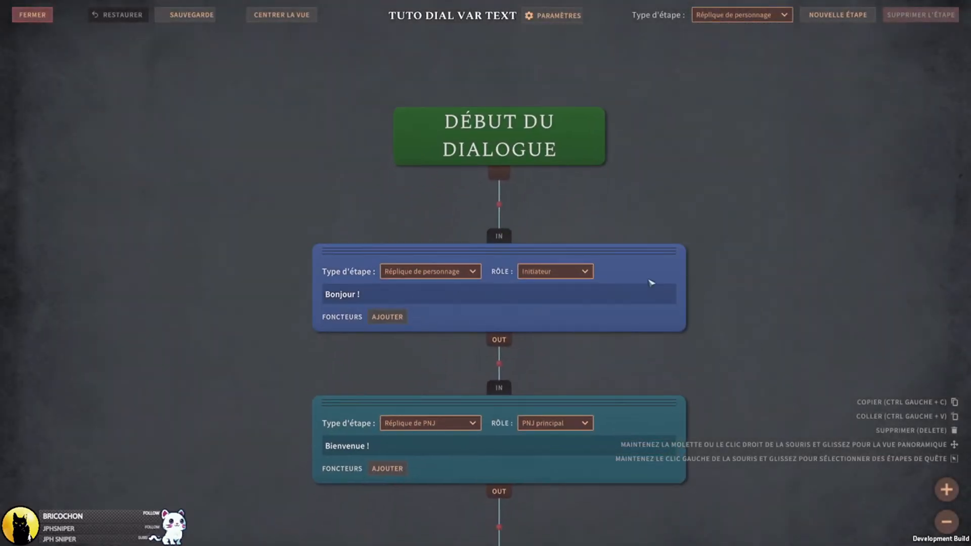
- Delete all the default steps below the dialogue start
left_click(651, 283)
key("Delete")
left_click(610, 431)
key("Delete")
middle_click_drag(738, 340, 730, 94)
left_click_drag(584, 365, 584, 358)
key("Delete")
- Add a player role assignment step below the dialogue start and connect the start to it
left_click(755, 11)
left_click(765, 90)
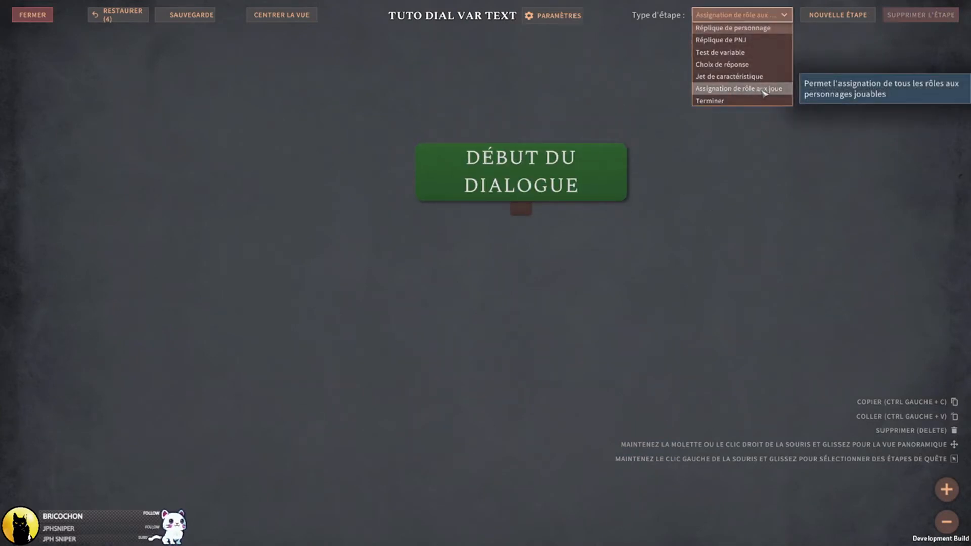
left_click(838, 15)
left_click(285, 282)
left_click_drag(521, 207, 314, 226)
- Add two variable test steps (Test de variable) below the role assignment, the second one further right and lower
left_click(779, 15)
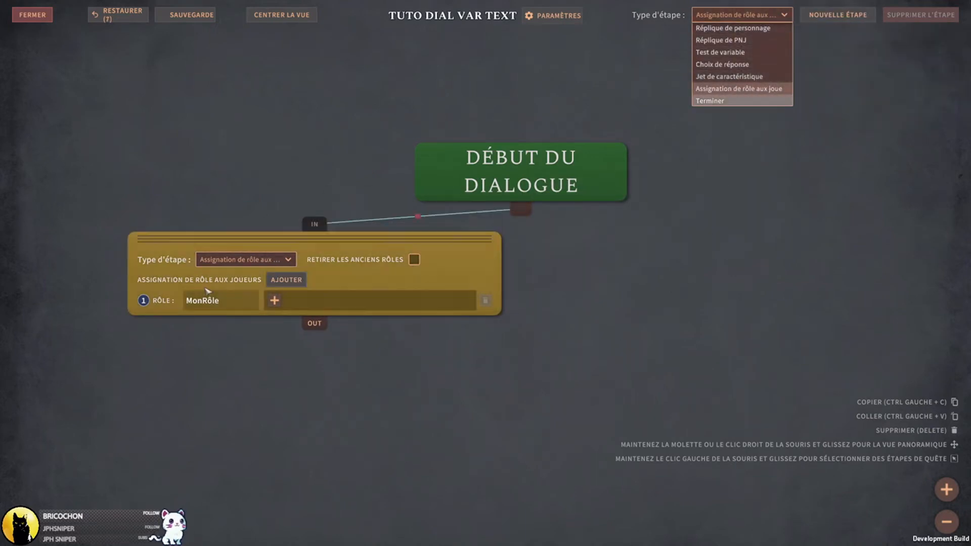
left_click(756, 53)
left_click(809, 16)
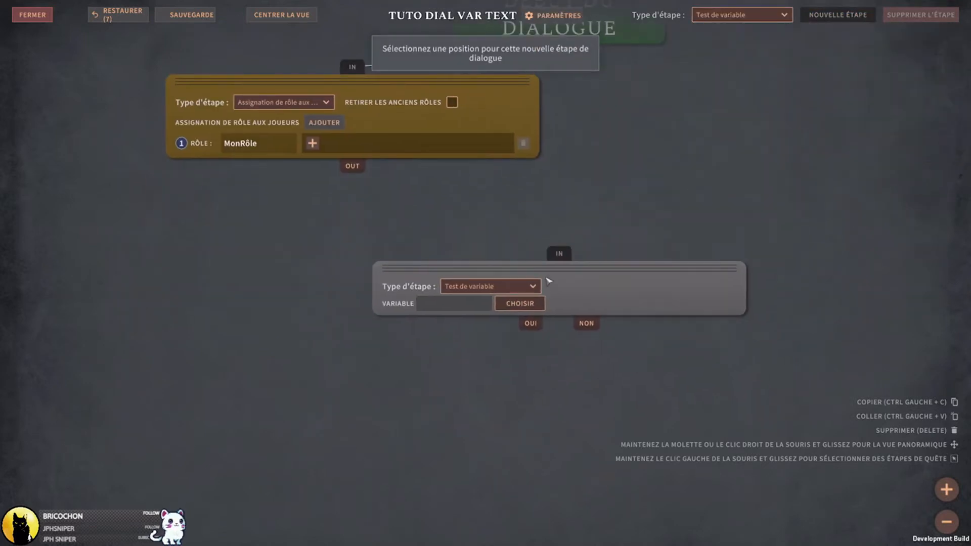
left_click(553, 251)
left_click(827, 19)
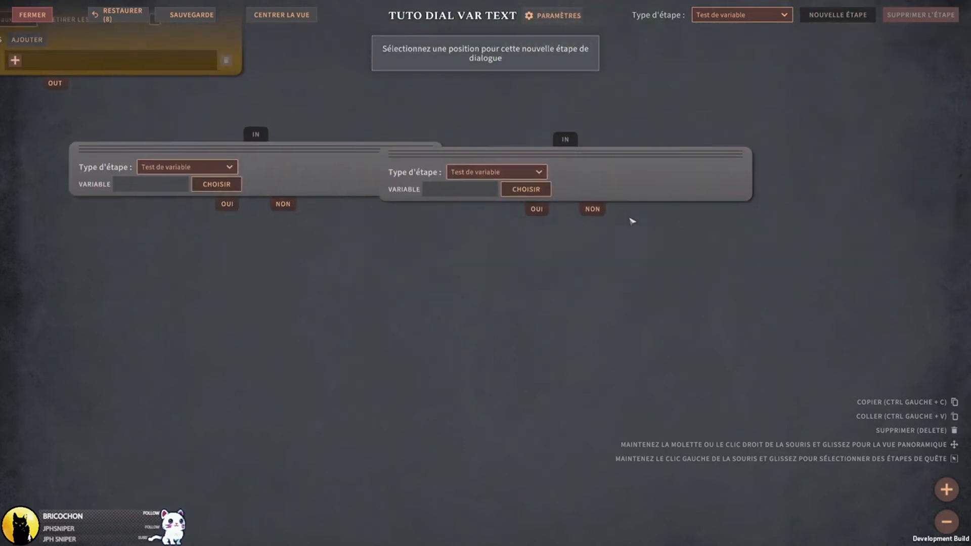
left_click(693, 258)
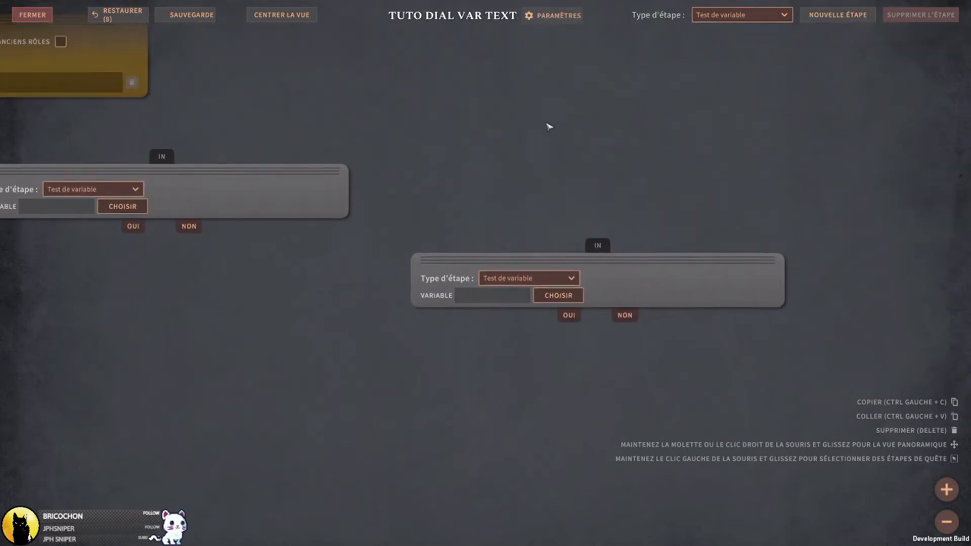
middle_click_drag(512, 128, 823, 191)
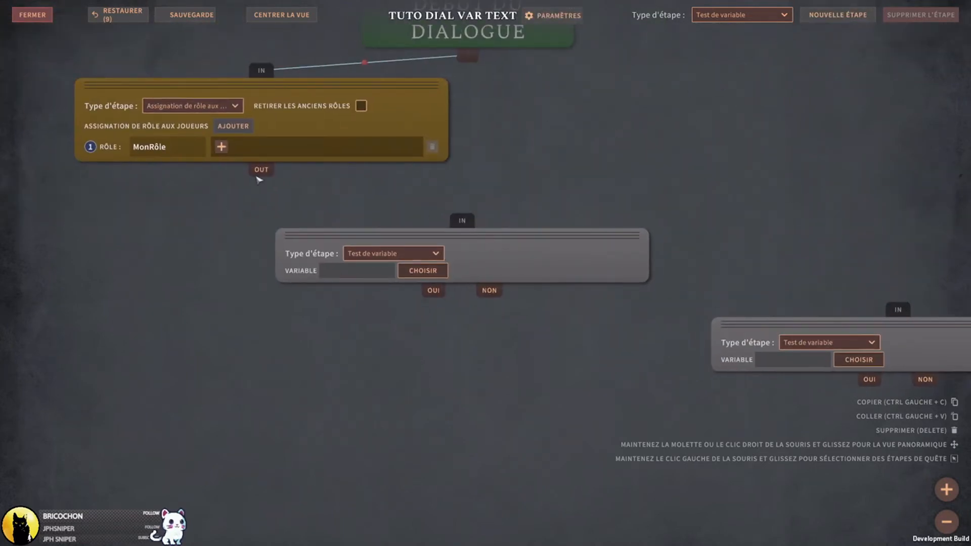
- Add a character line step below the first variable test and change its type to Réplique de PNJ
left_click(771, 16)
left_click(733, 28)
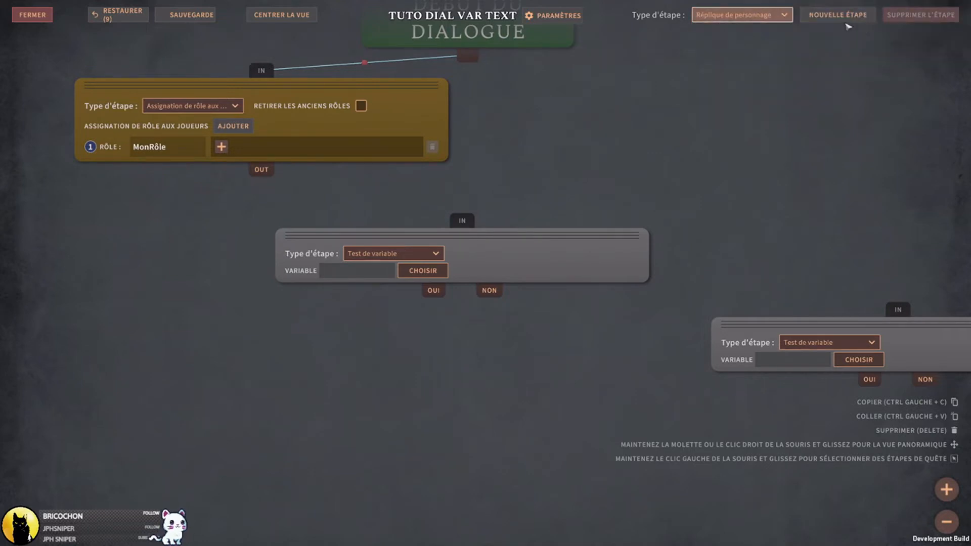
left_click(838, 15)
middle_click_drag(661, 171, 729, 31)
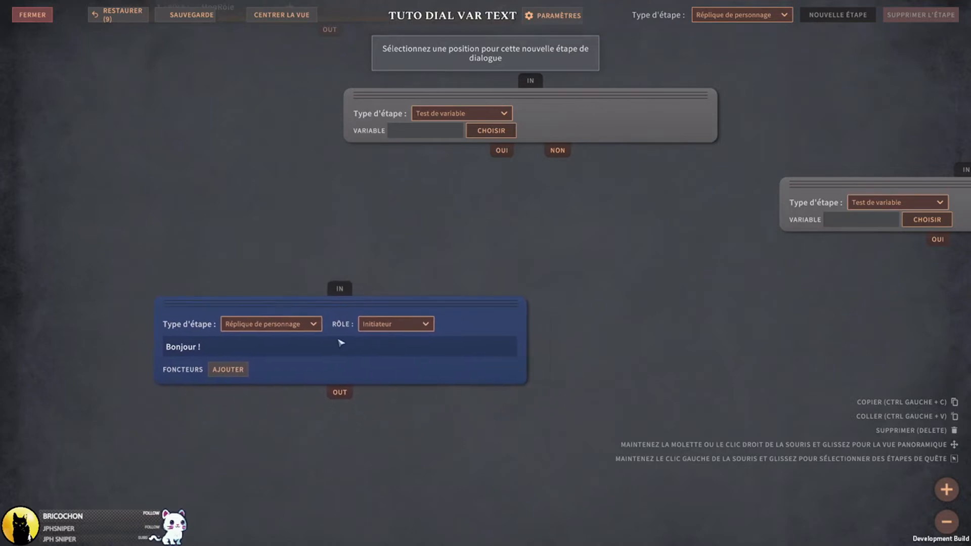
left_click(348, 238)
left_click(339, 237)
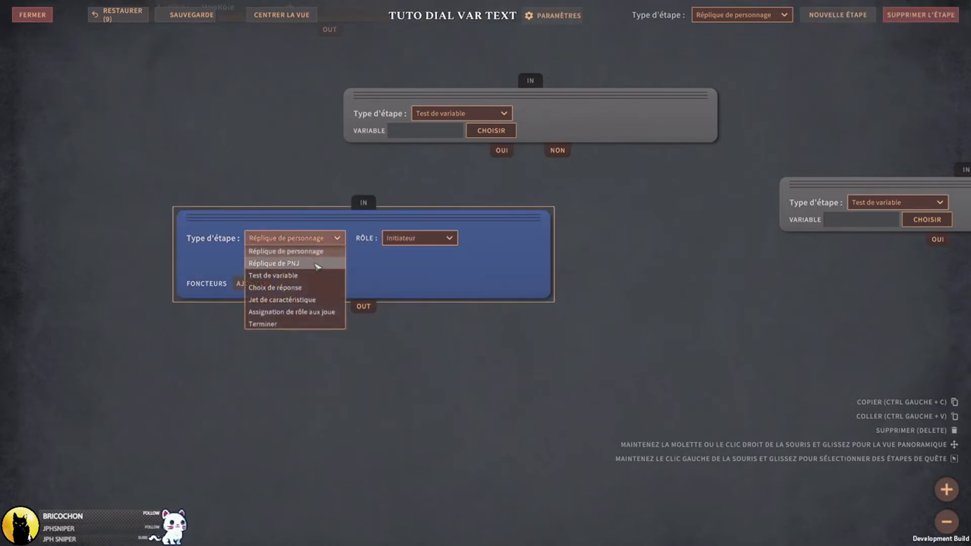
left_click(273, 259)
middle_click_drag(639, 272, 658, 417)
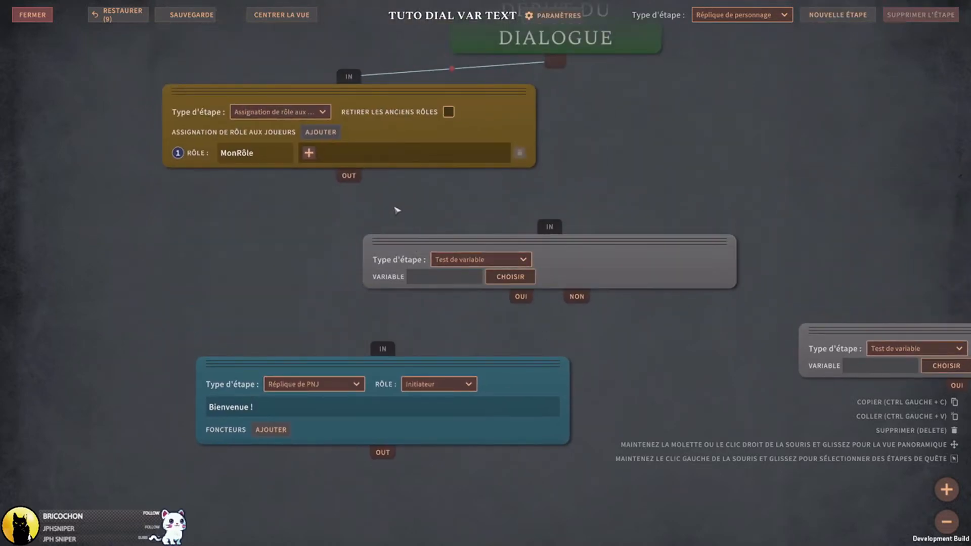
- Connect the role assignment to the first variable test and have it check that TAG_var_text equals (Est égale à) an empty value
left_click_drag(350, 176, 553, 228)
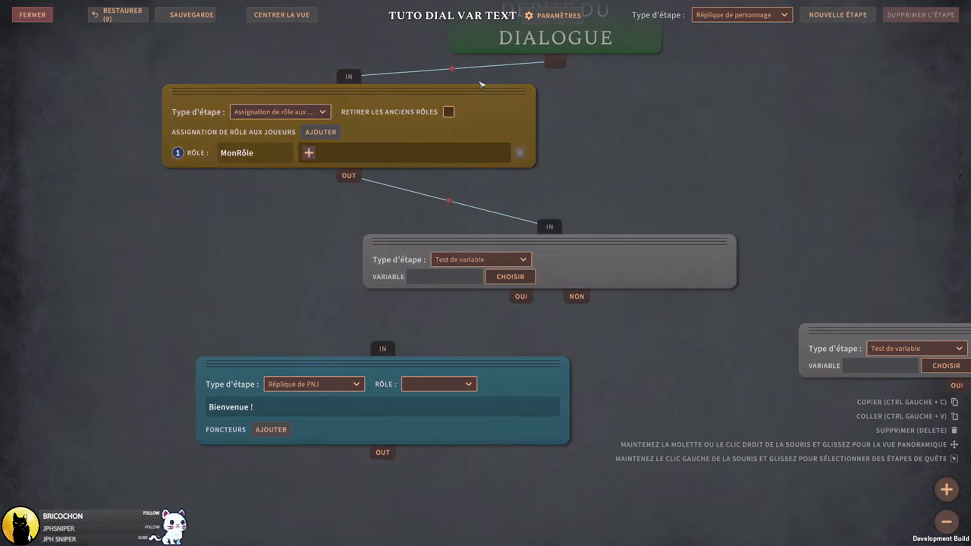
left_click(483, 260)
left_click(484, 260)
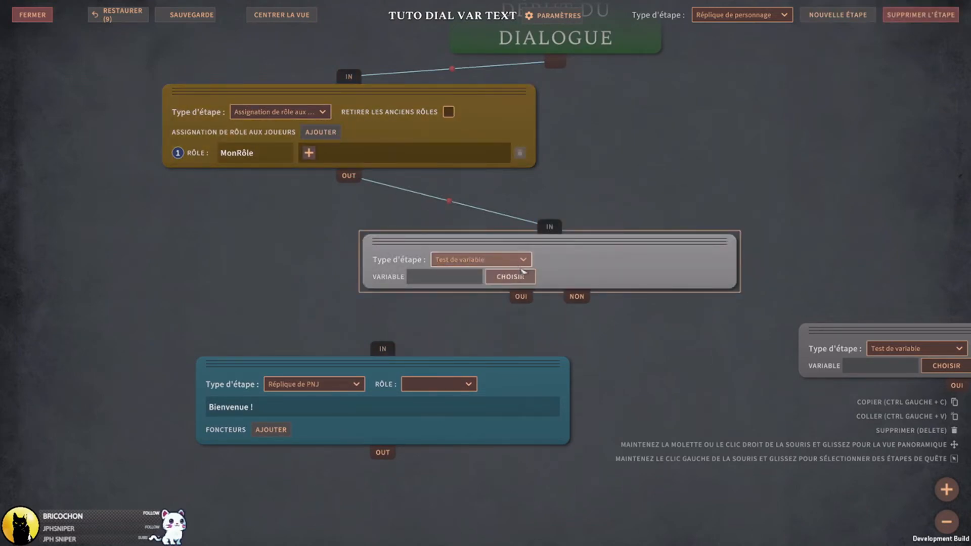
left_click(530, 277)
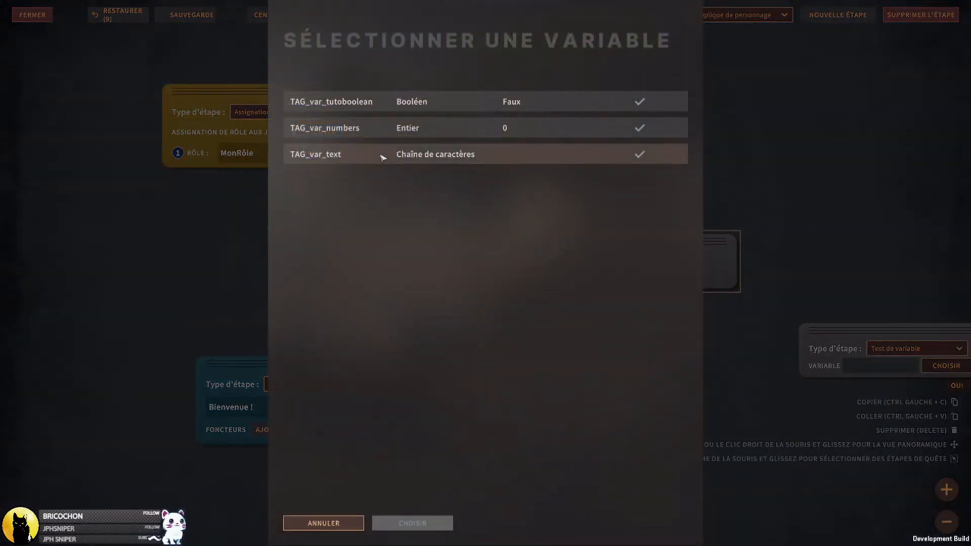
left_click(429, 162)
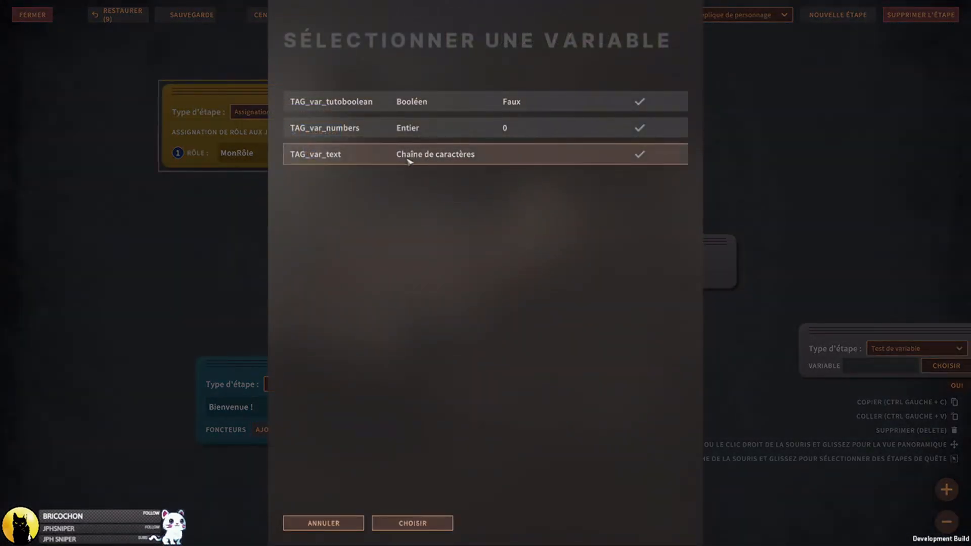
left_click(412, 523)
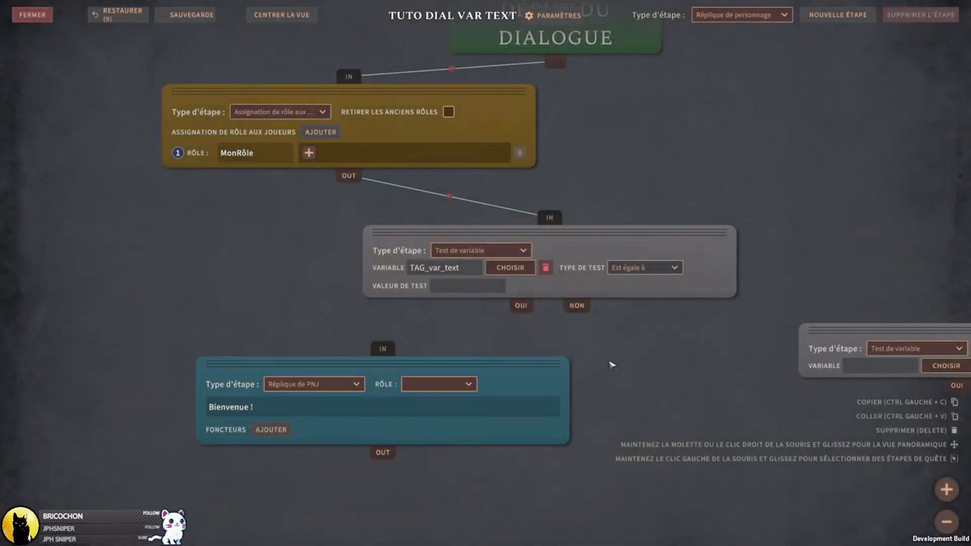
left_click(656, 273)
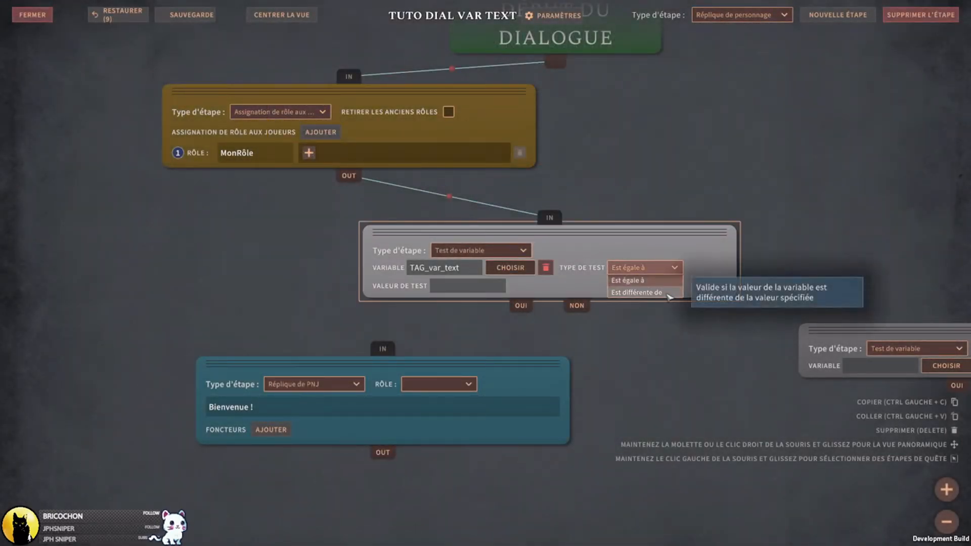
left_click(704, 293)
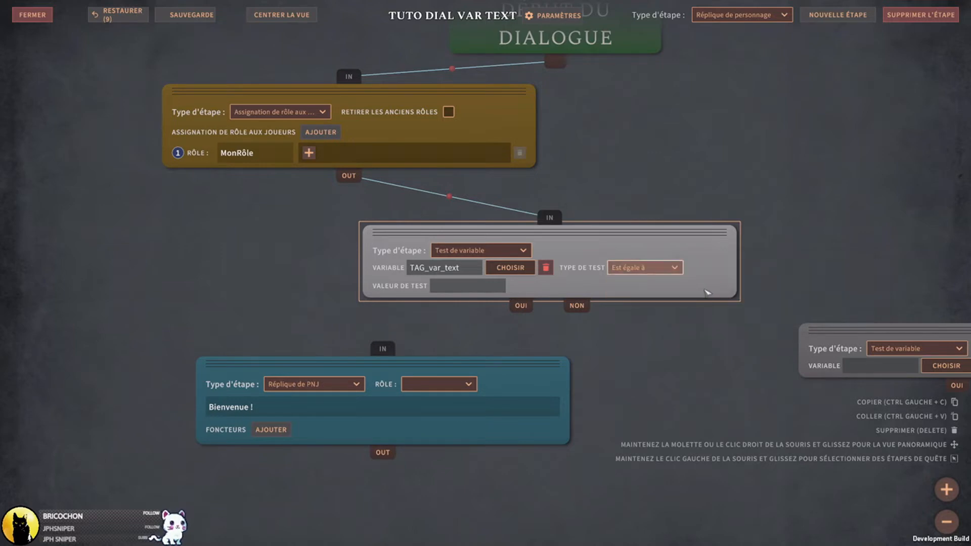
left_click(458, 287)
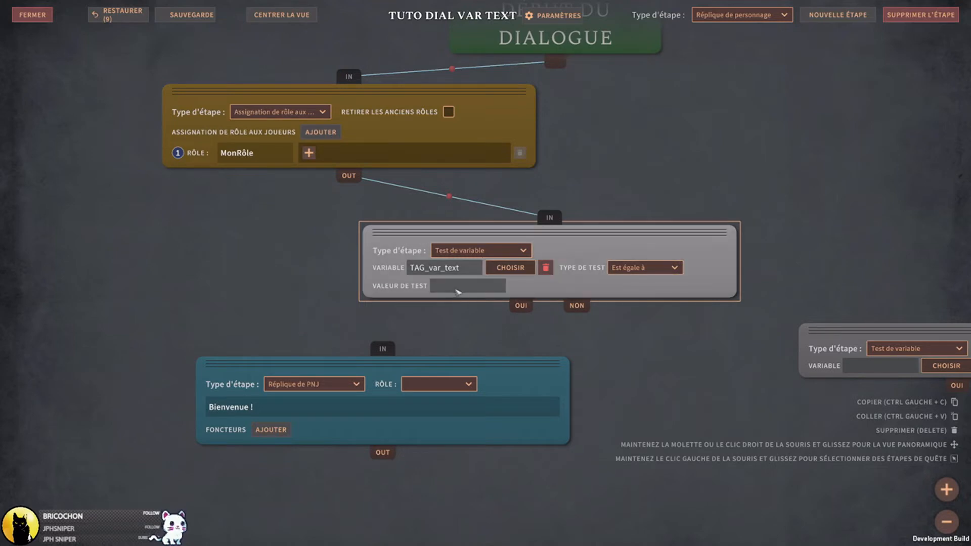
- Connect the first test's OUI output to the NPC line and set its text to "The text var is empty so this is the first time we talk."
right_click_drag(654, 336, 677, 230)
left_click_drag(548, 203, 404, 243)
left_click(316, 309)
type("The text var is em")
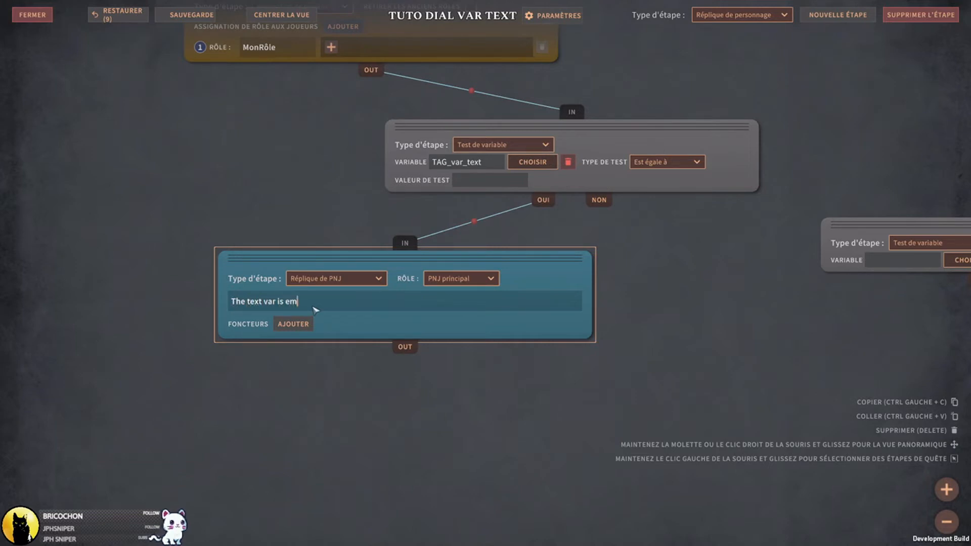
type("pty so this is the first time we talk")
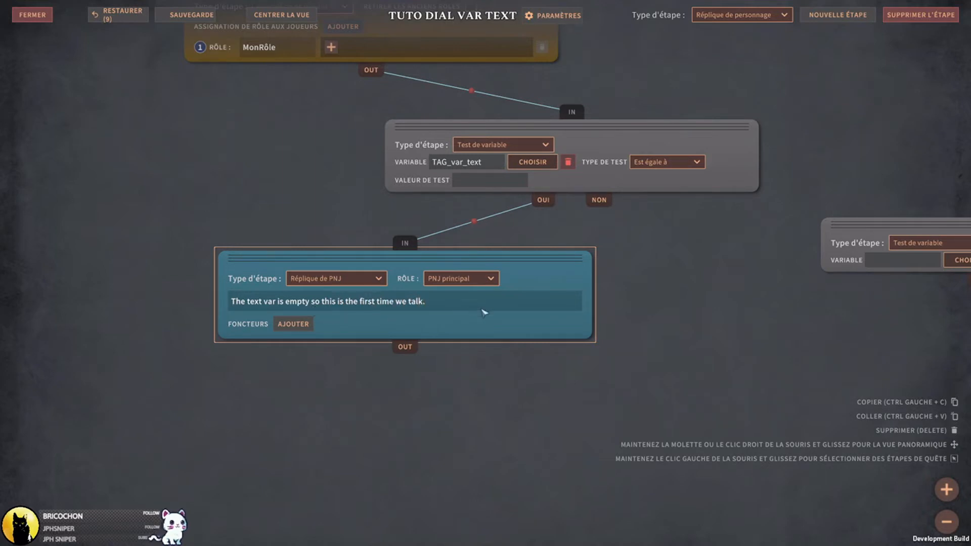
type(".")
- Add a Réplique de personnage step directly below the NPC line
left_click(731, 14)
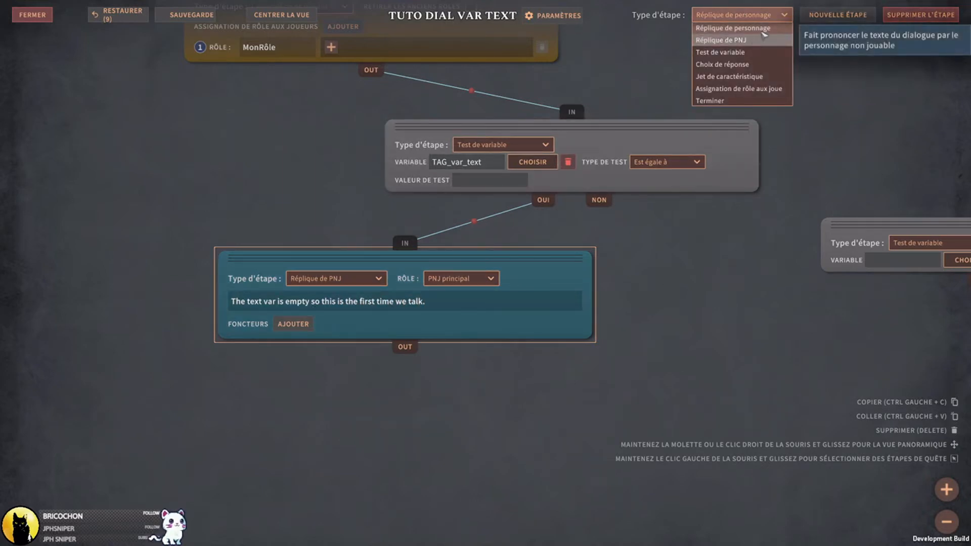
left_click(854, 20)
middle_click_drag(764, 135, 774, 354)
scroll(738, 283, "down", 1)
left_click(676, 173)
middle_click_drag(678, 307, 694, 193)
left_click_drag(697, 86, 646, 459)
middle_click_drag(645, 459, 762, 249)
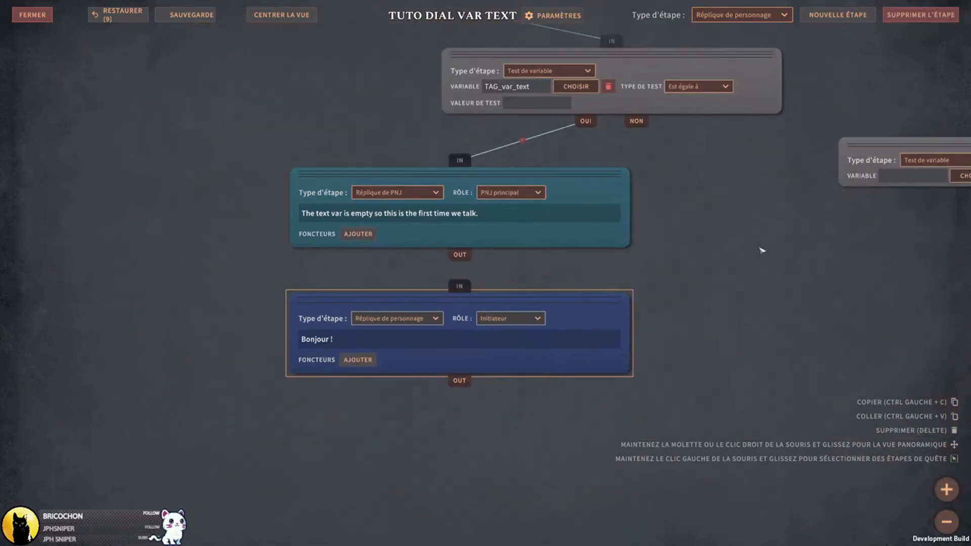
- Connect the NPC line to the character line and write "Yes so now we will change the text in the textvar to "spokeonetime""
left_click_drag(459, 255, 460, 286)
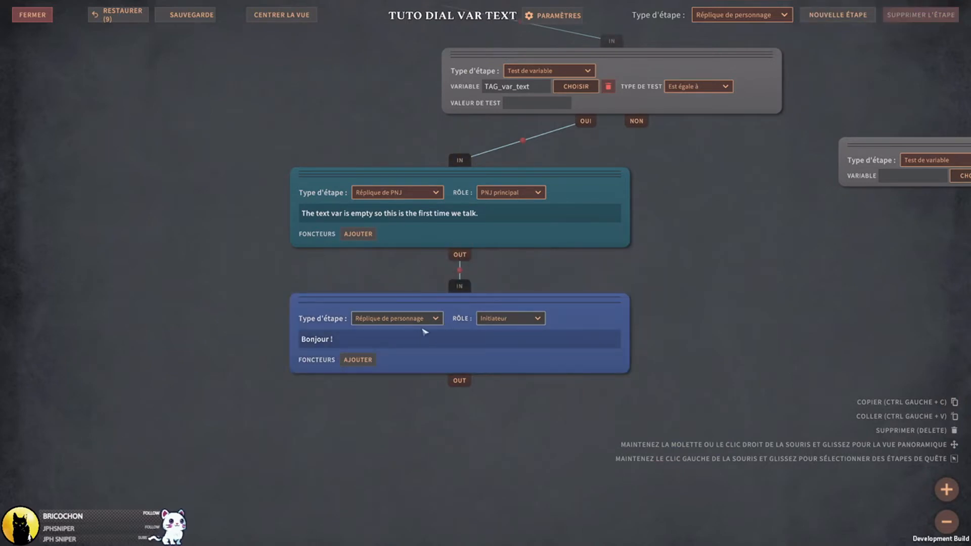
left_click(400, 345)
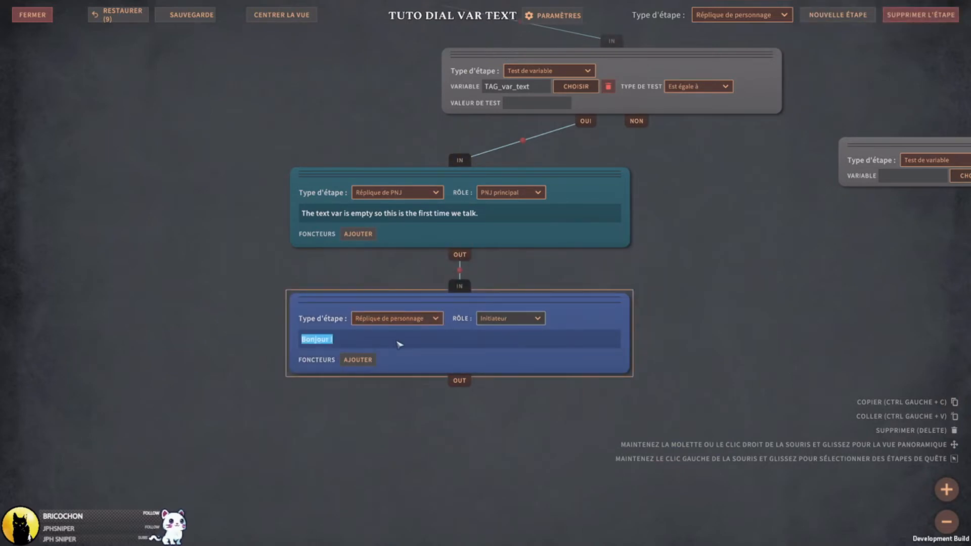
type("Yes so now we will change the text in the textvar to \"spokeonetime\"")
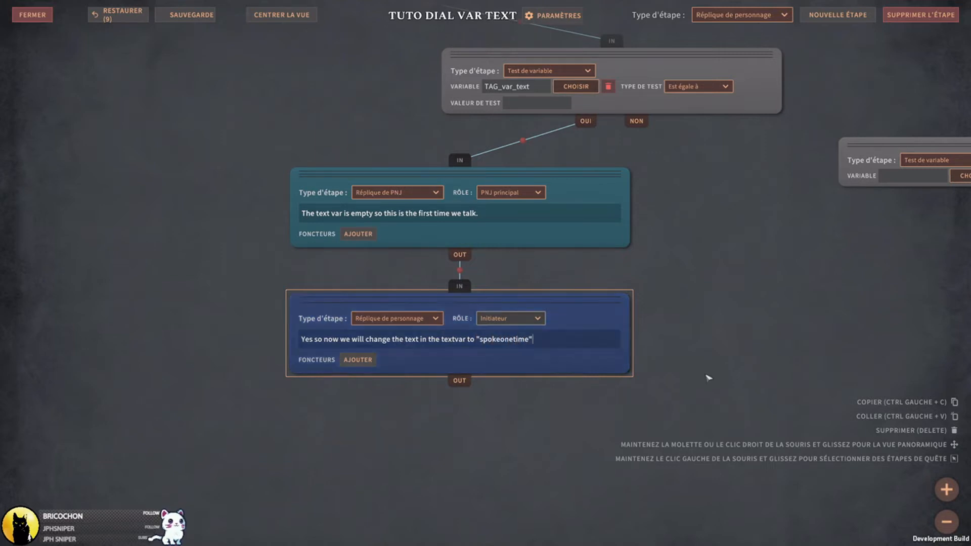
- Add a Terminer step below the character line and connect the character line to it
middle_click_drag(682, 344, 614, 309)
left_click(763, 19)
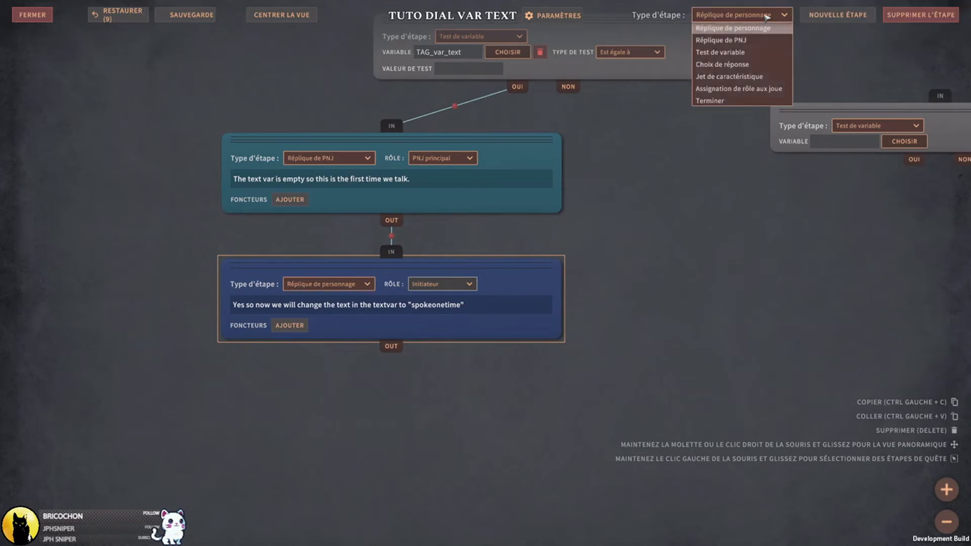
left_click(728, 94)
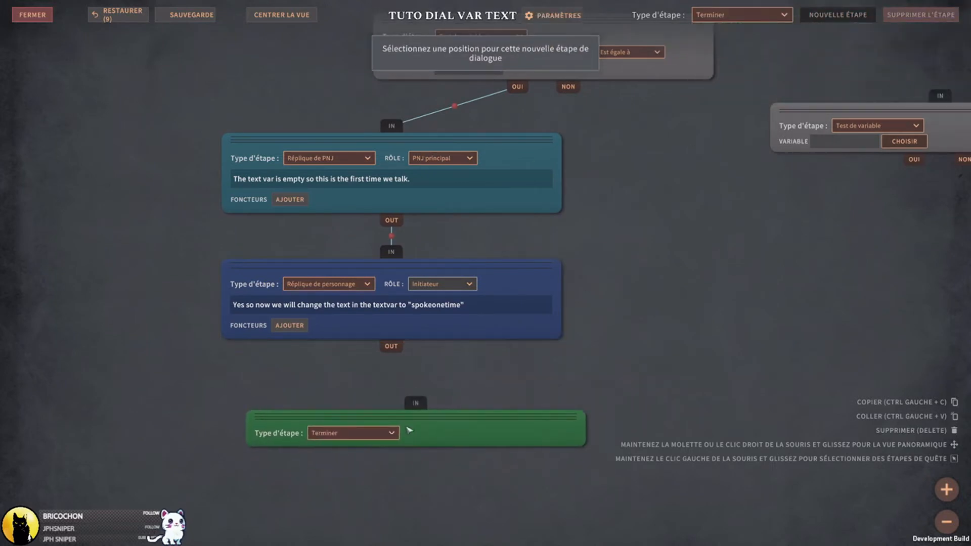
left_click(385, 427)
left_click_drag(391, 347, 386, 402)
- Add a variable operation functor to the character line that sets TAG_var_text to spokeonetime
left_click(289, 325)
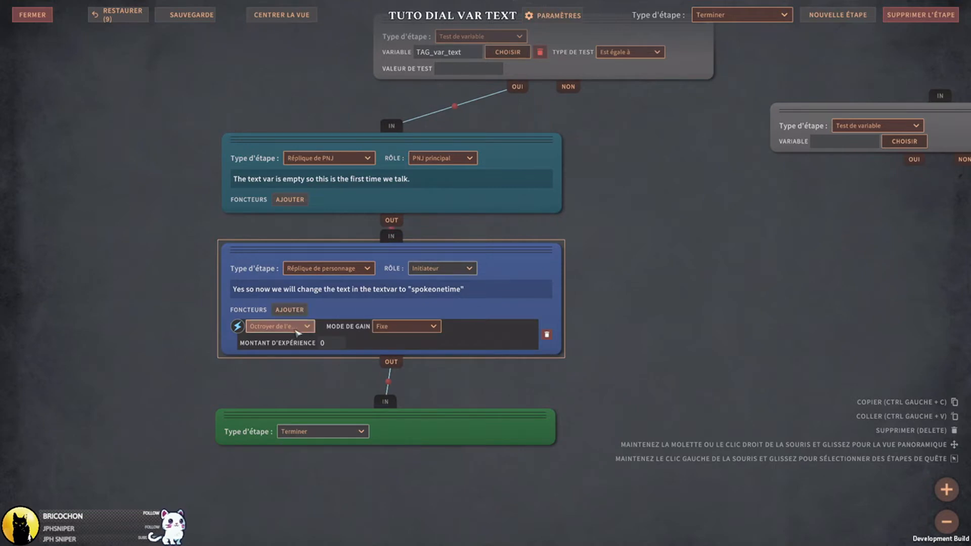
left_click(302, 326)
left_click(300, 372)
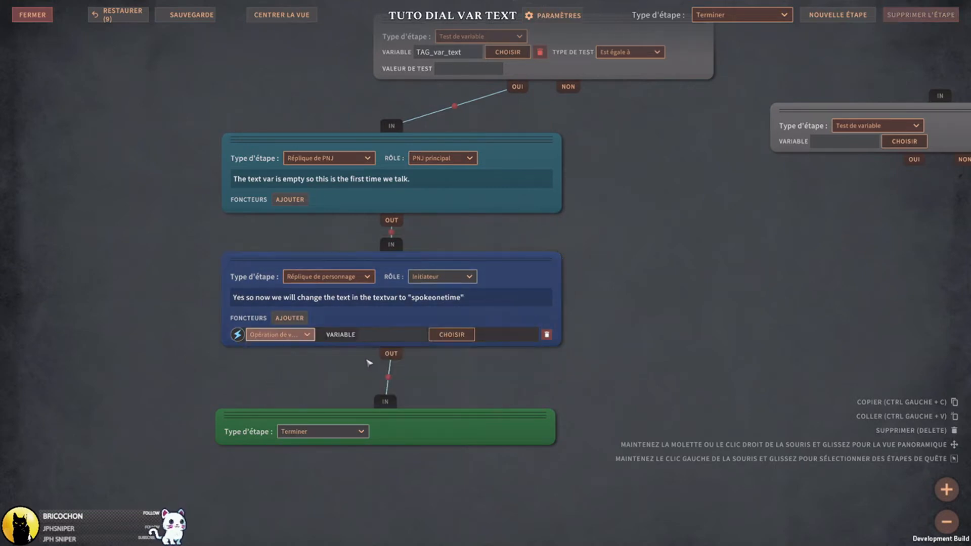
left_click(448, 335)
left_click(428, 157)
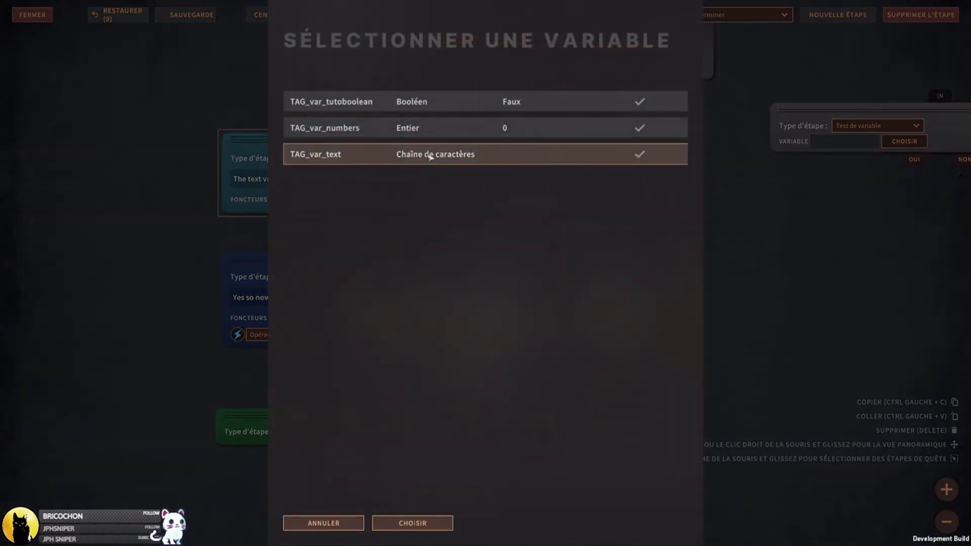
left_click(427, 523)
left_click(348, 347)
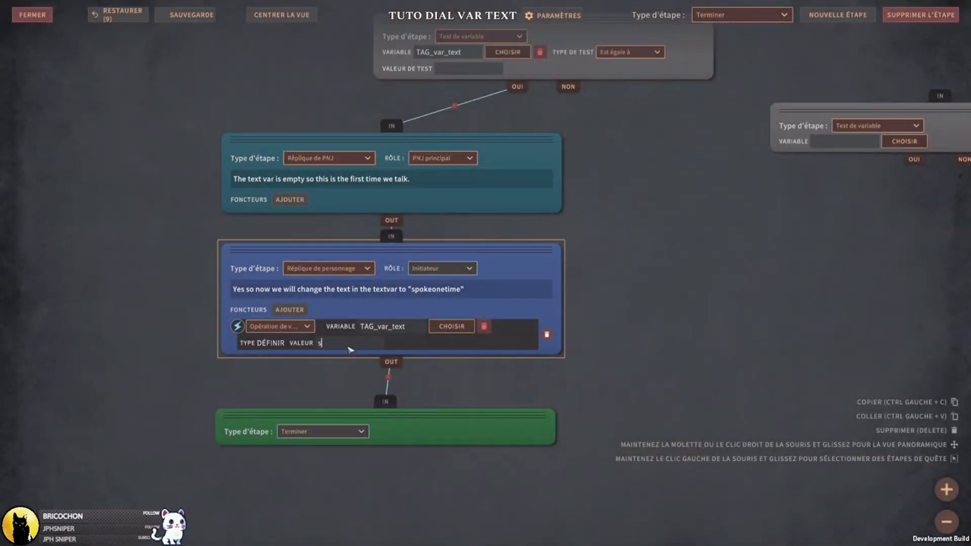
type("spokeonetime")
left_click(434, 292)
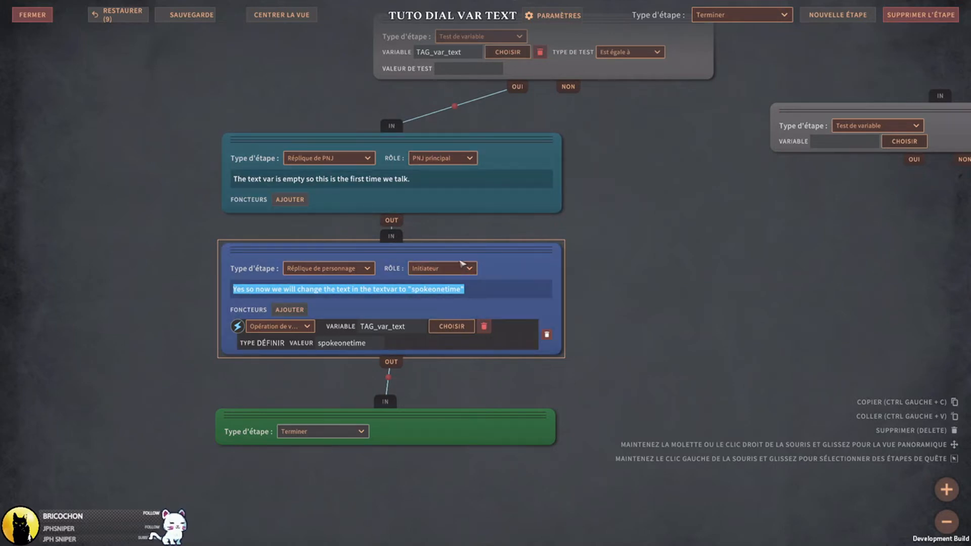
- Copy the value spokeonetime from the character line's functor
middle_click_drag(647, 308, 629, 253)
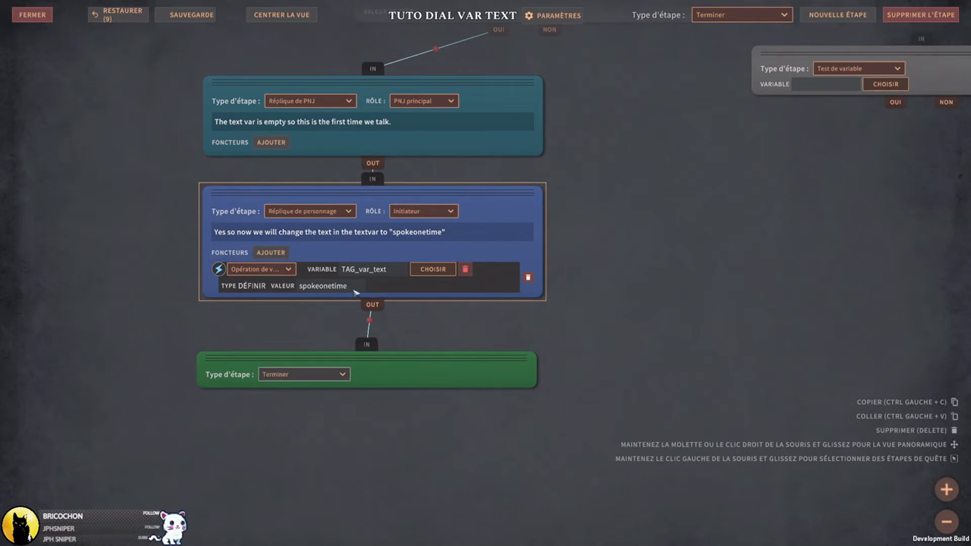
left_click(355, 290)
key("ctrl+c")
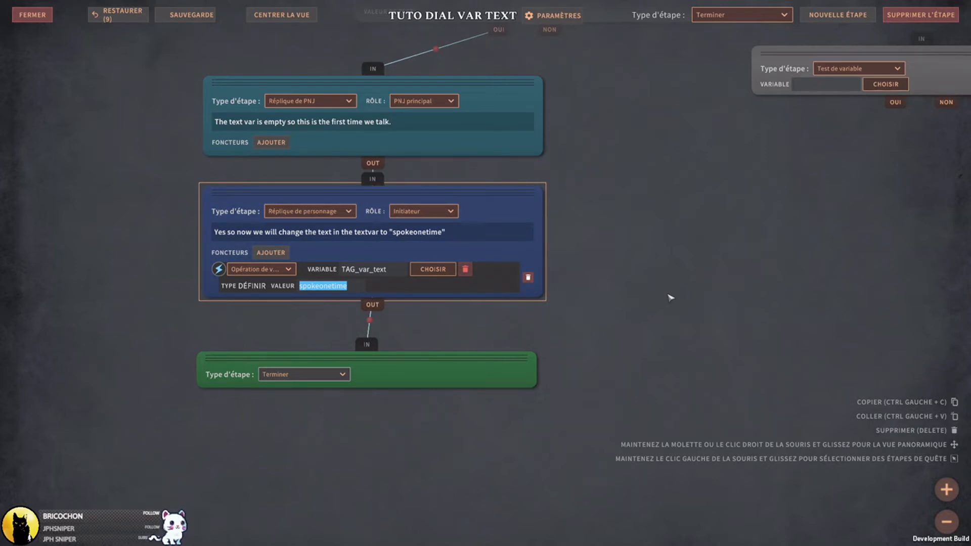
left_click(635, 292)
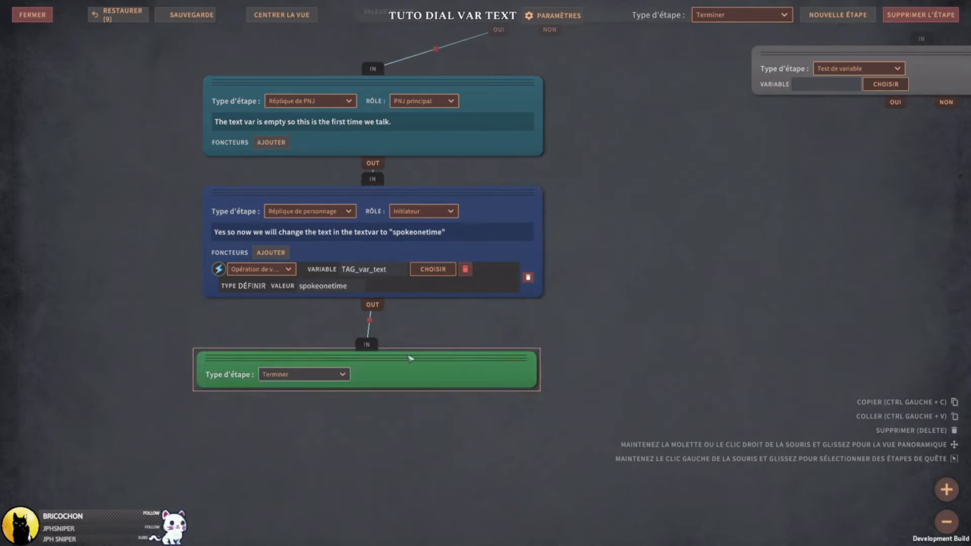
- Adjust the positions of the Terminer step and the character line slightly, and save the dialogue
left_click_drag(407, 358, 416, 348)
left_click_drag(479, 195, 486, 202)
left_click(203, 17)
- Connect the first test's NON output to the second variable test and have it check that TAG_var_text equals spokeonetime
middle_click_drag(771, 259, 494, 365)
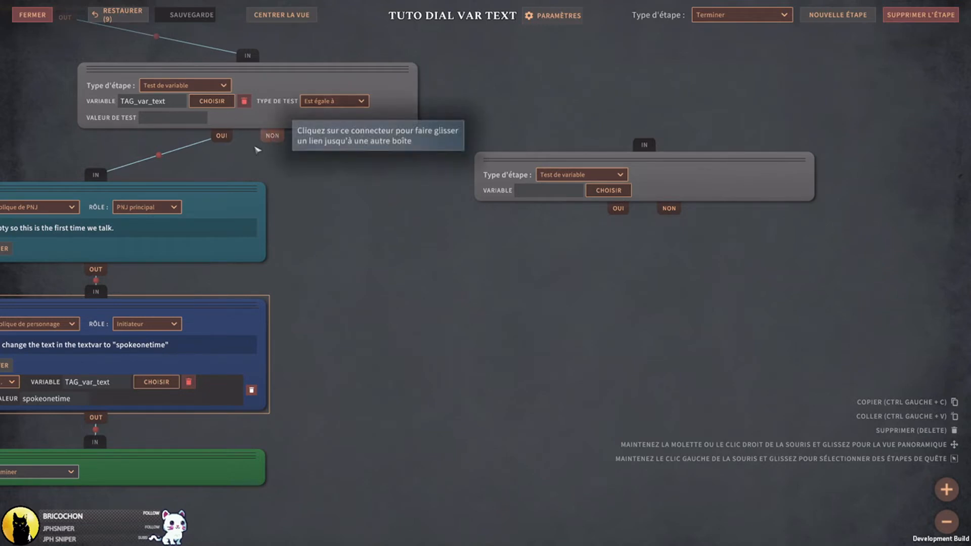
left_click_drag(272, 135, 645, 145)
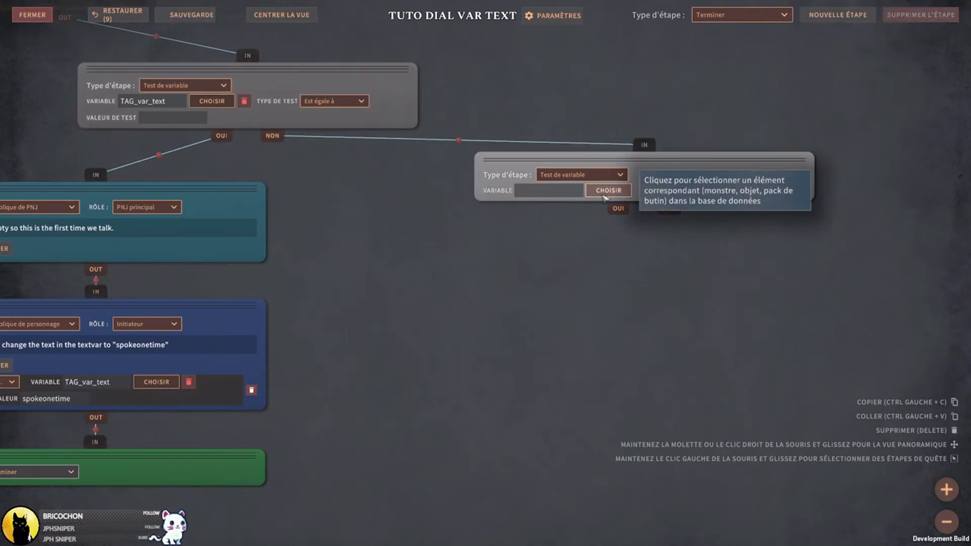
left_click(604, 192)
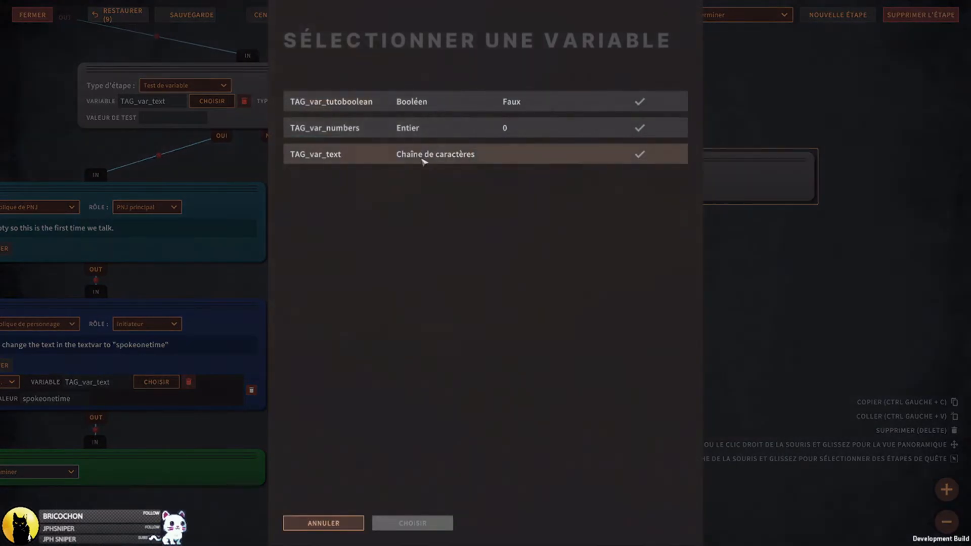
left_click(427, 154)
left_click(412, 523)
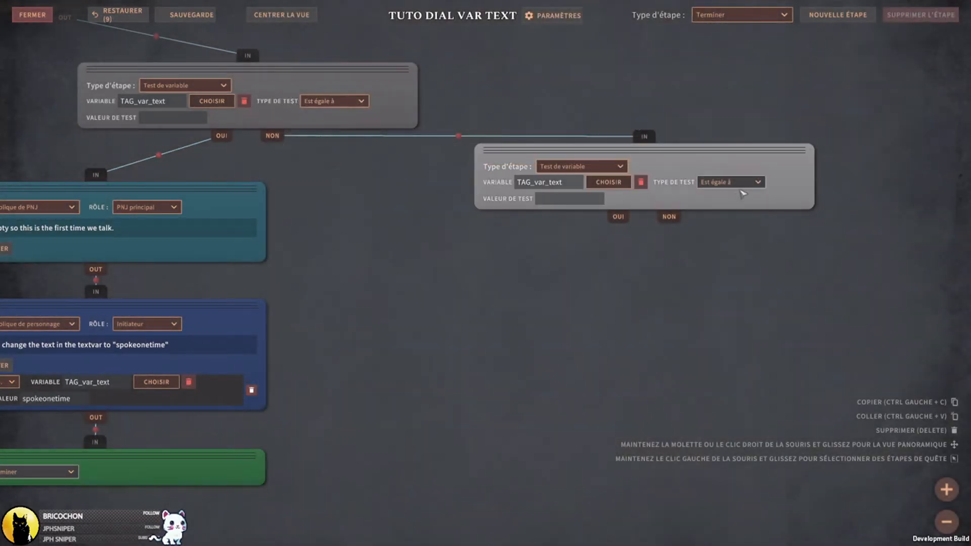
left_click(565, 201)
key("ctrl+v")
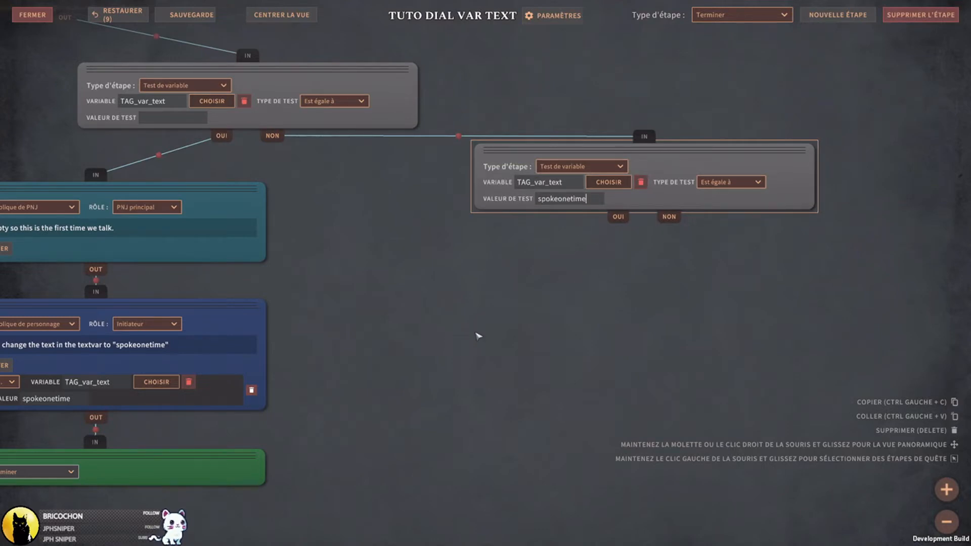
- Move the second variable test slightly lower and closer to the first test, and save the dialogue
left_click_drag(689, 156, 631, 183)
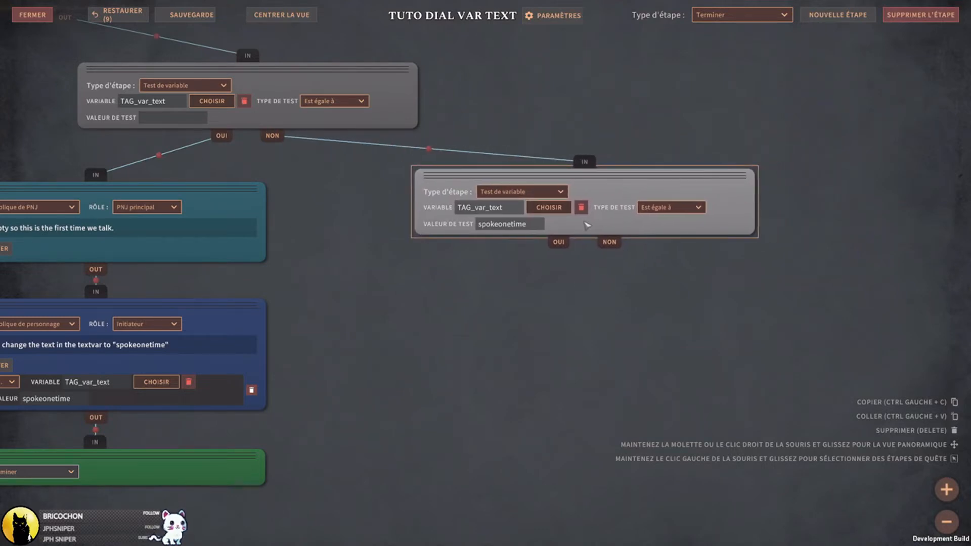
middle_click_drag(509, 345, 546, 310)
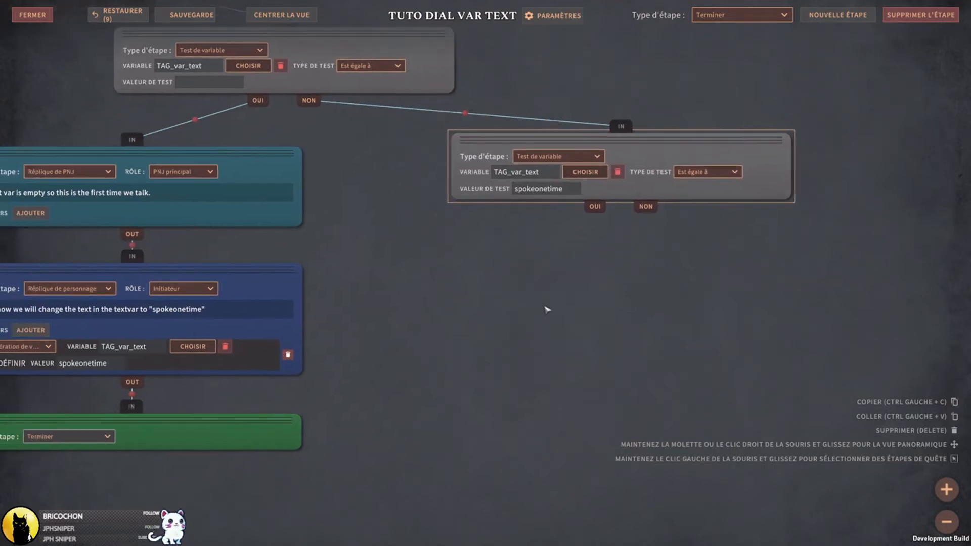
left_click(191, 15)
- Add a step below the second variable test, change its type to Réplique de PNJ, and connect the test's OUI output to it
left_click(838, 15)
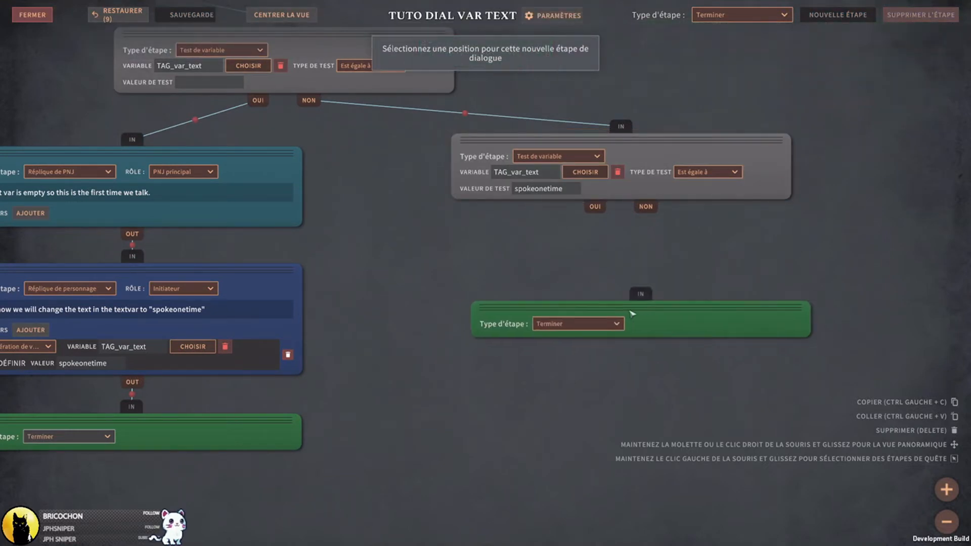
left_click(612, 300)
left_click(561, 299)
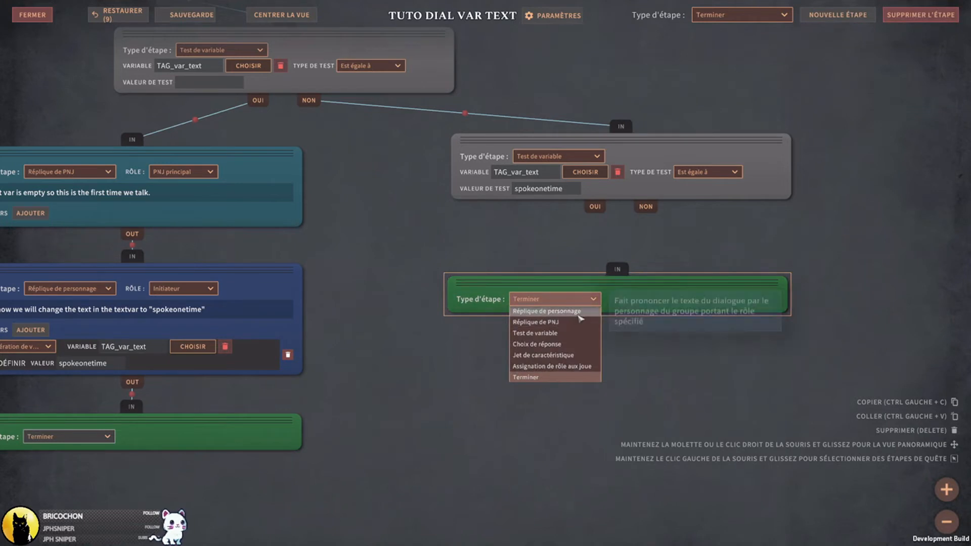
left_click(551, 322)
left_click_drag(595, 207, 617, 248)
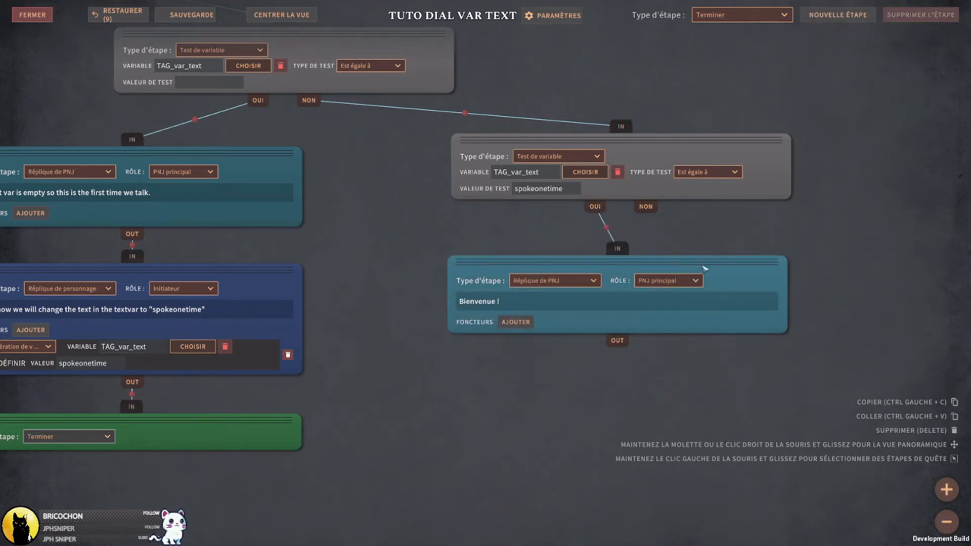
- Move the NPC line connected to the second variable test further left and set its text to "We already spoke one time !!"
left_click_drag(744, 273, 639, 269)
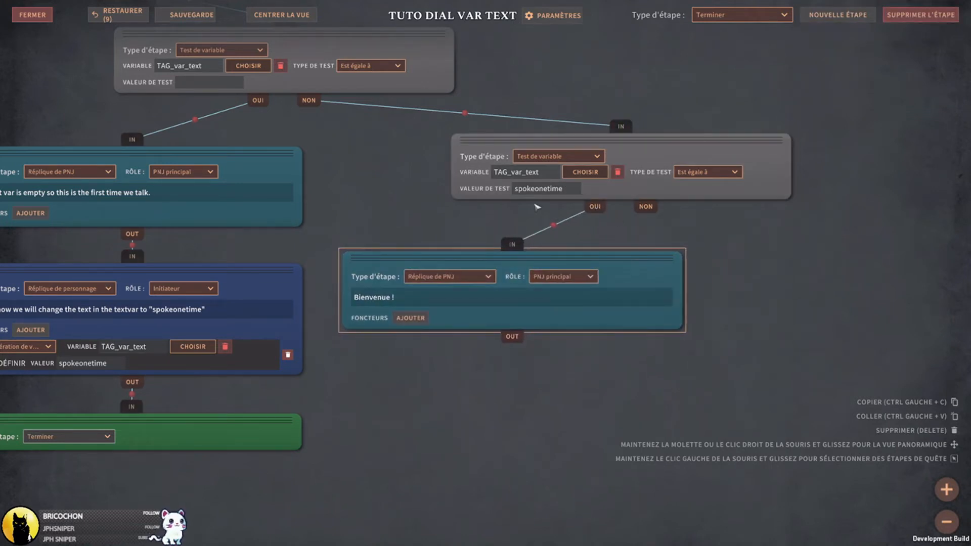
left_click(476, 300)
type("We already spoke oine")
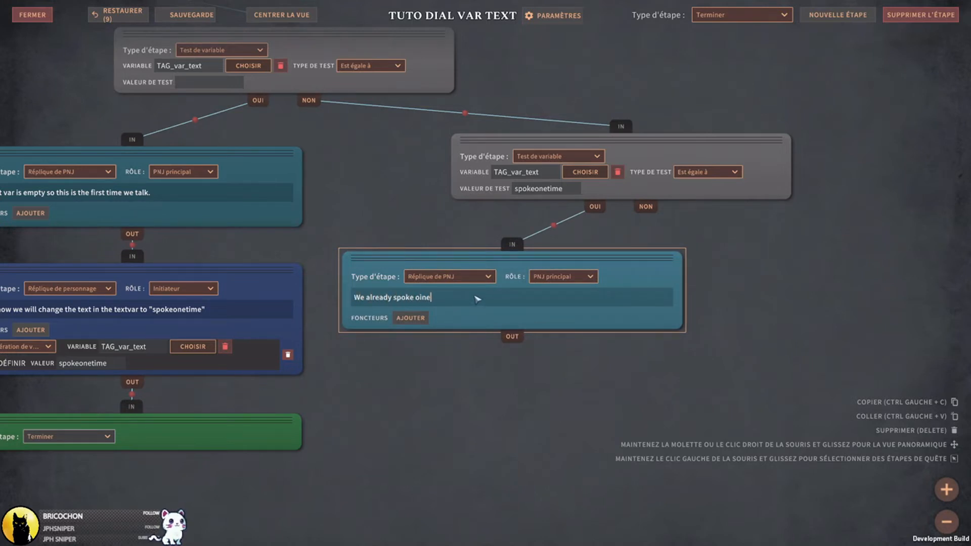
key("BackSpace")
key("BackSpace")
key("BackSpace")
type("ne time !!")
- Add a Réplique de PNJ step below the second test's NPC line, and correct that line's text to "We already spoke one time!"
left_click(741, 15)
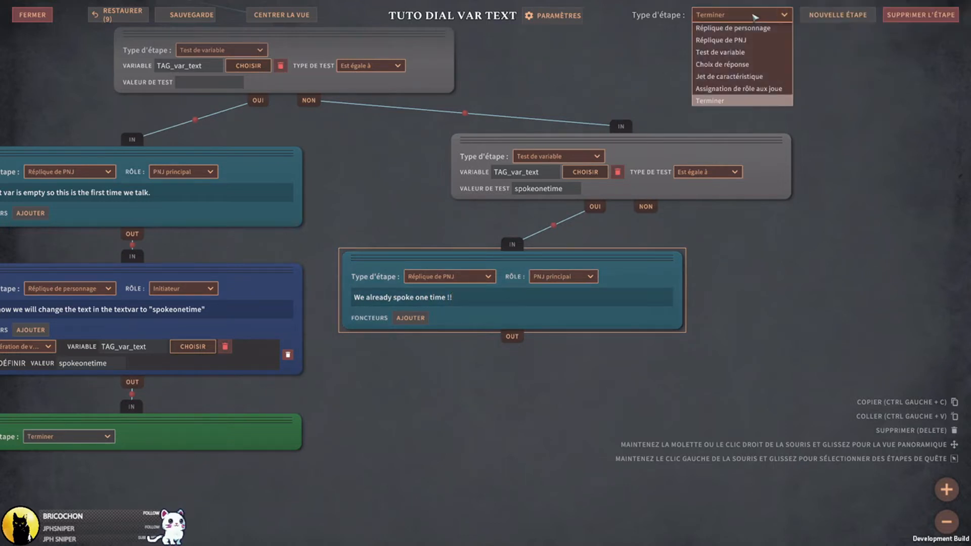
left_click(751, 41)
left_click(838, 14)
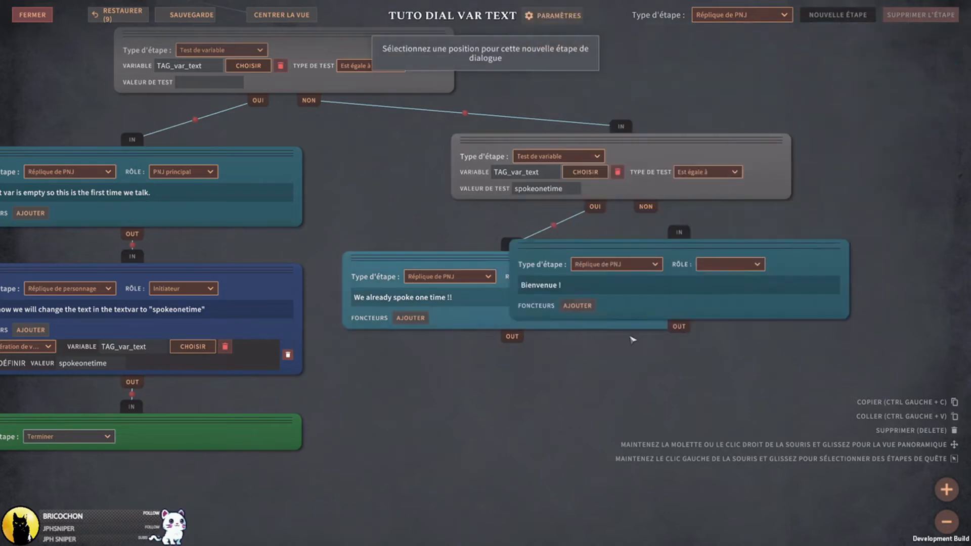
left_click(520, 428)
left_click(448, 299)
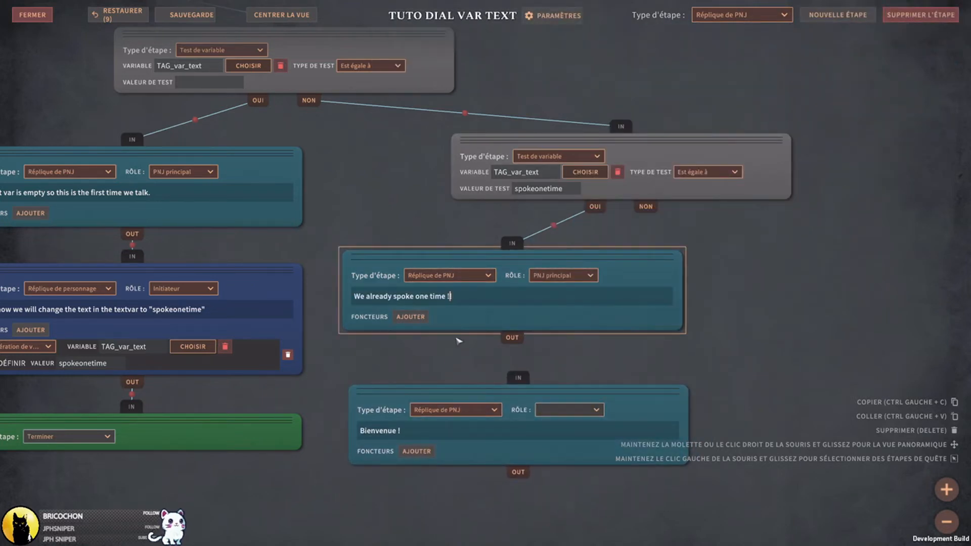
- Change the type of the new unconnected step below the NPC line to Réplique de personnage
middle_click_drag(800, 354, 800, 251)
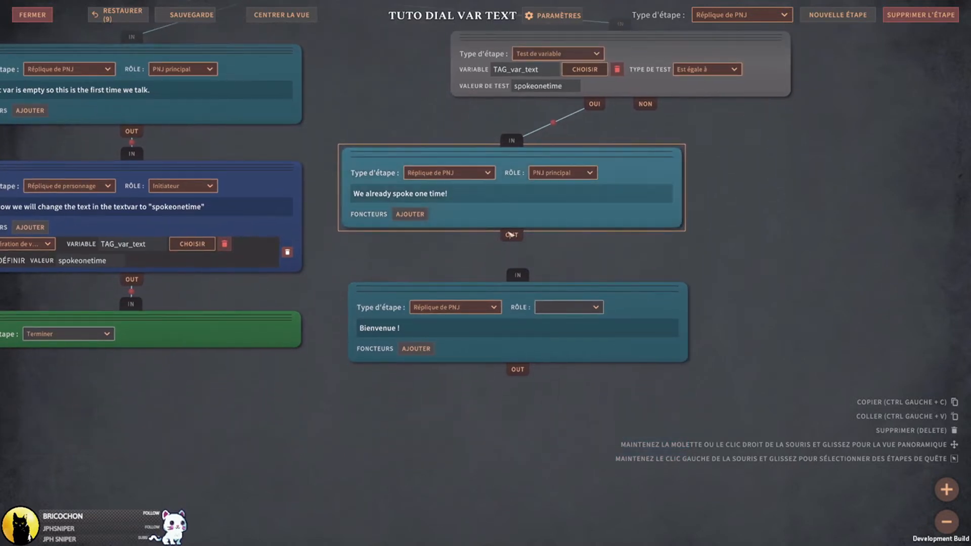
left_click(480, 307)
left_click(455, 321)
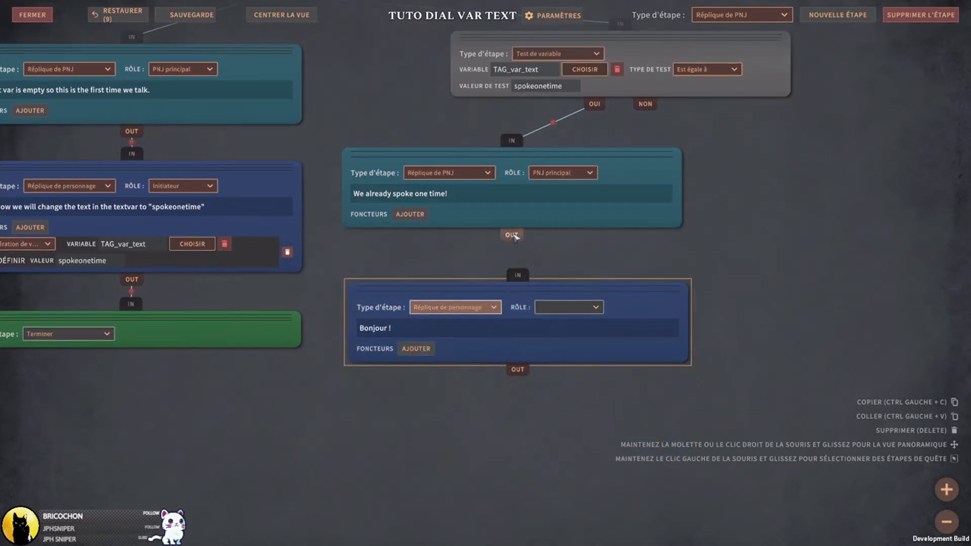
- Connect the NPC line to the new character line and set its text to "Hey there, yes but we will change to "spoketwotimes" now !"
left_click_drag(512, 235, 517, 275)
left_click(425, 328)
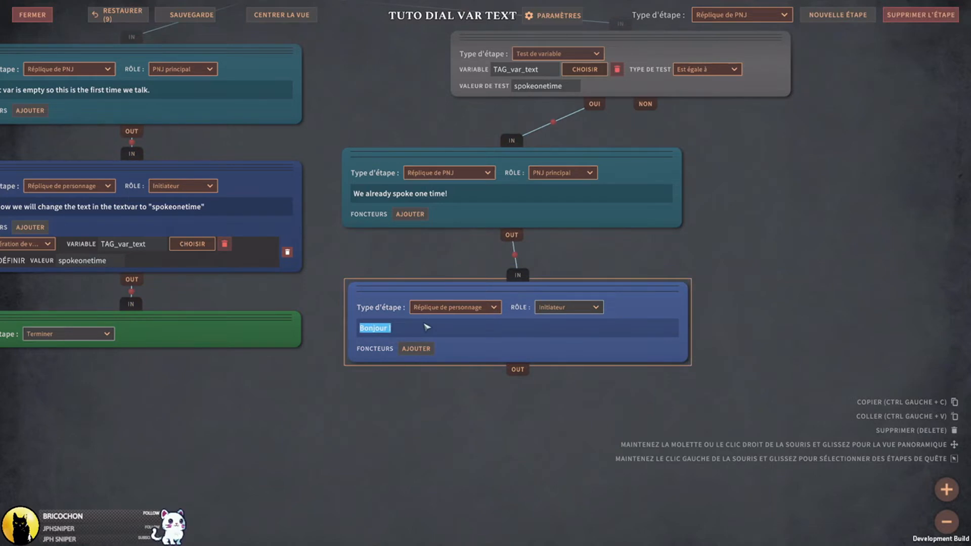
type("Hey there")
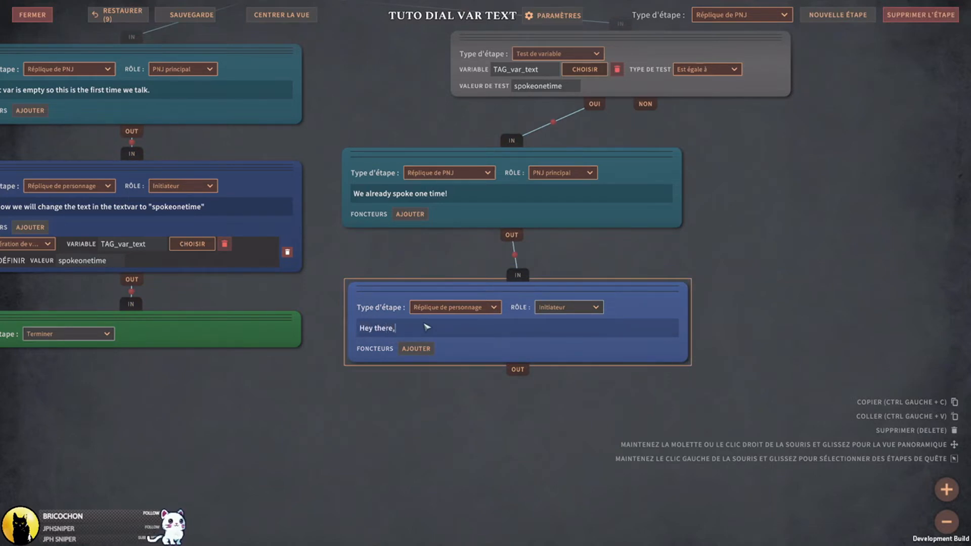
type(", yes but we will change to")
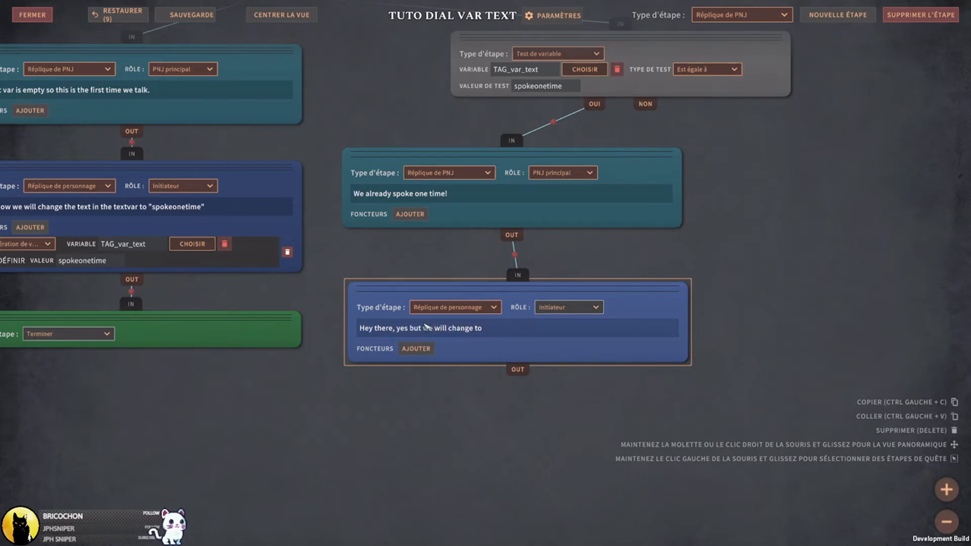
type(" spoketwotimesnow")
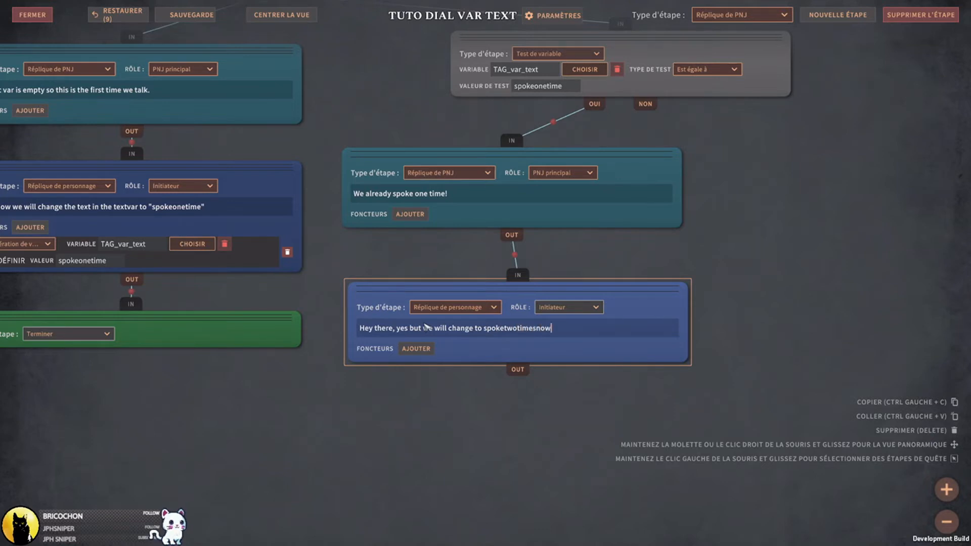
type("\"")
type("\"")
left_click(597, 333)
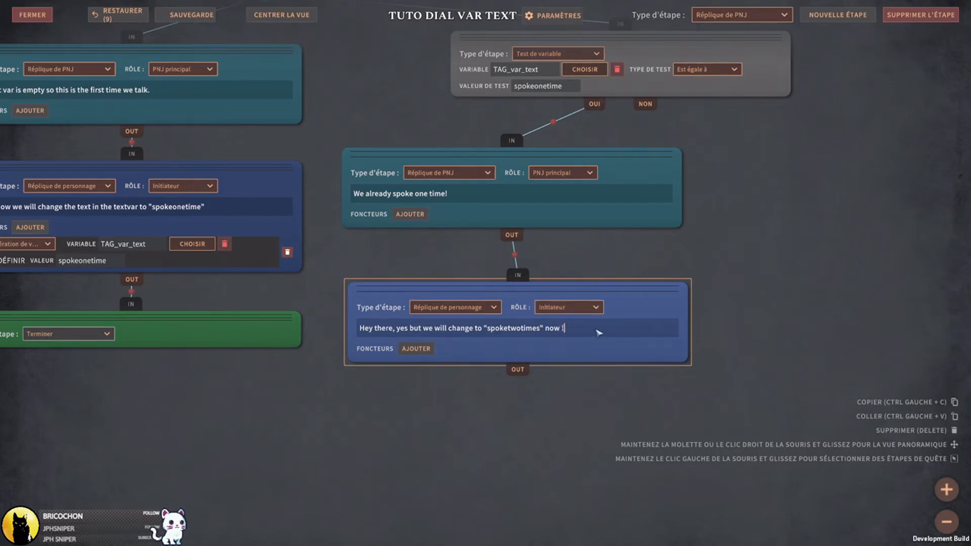
- Save the dialogue and add a Terminer step below the character line, connected to its output
left_click(185, 14)
left_click(765, 16)
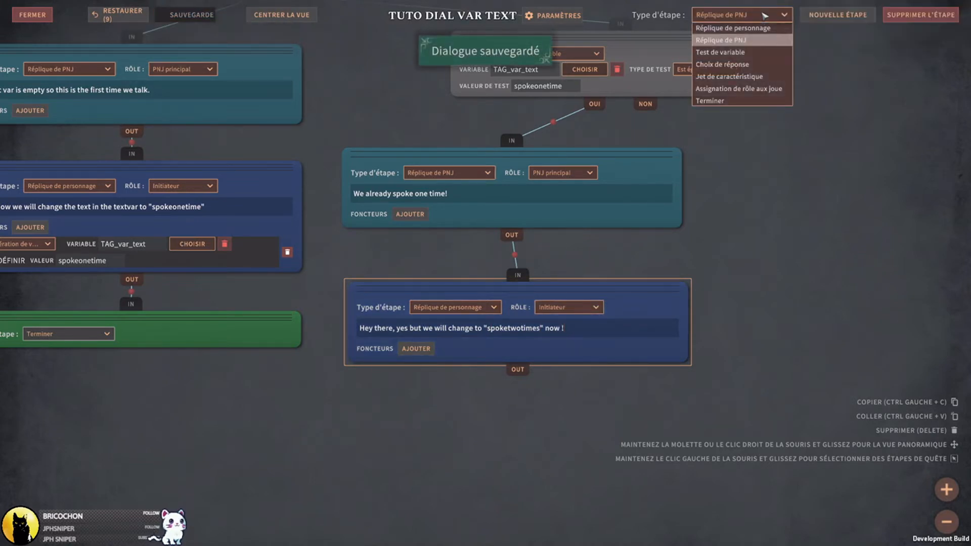
left_click(710, 101)
left_click(838, 15)
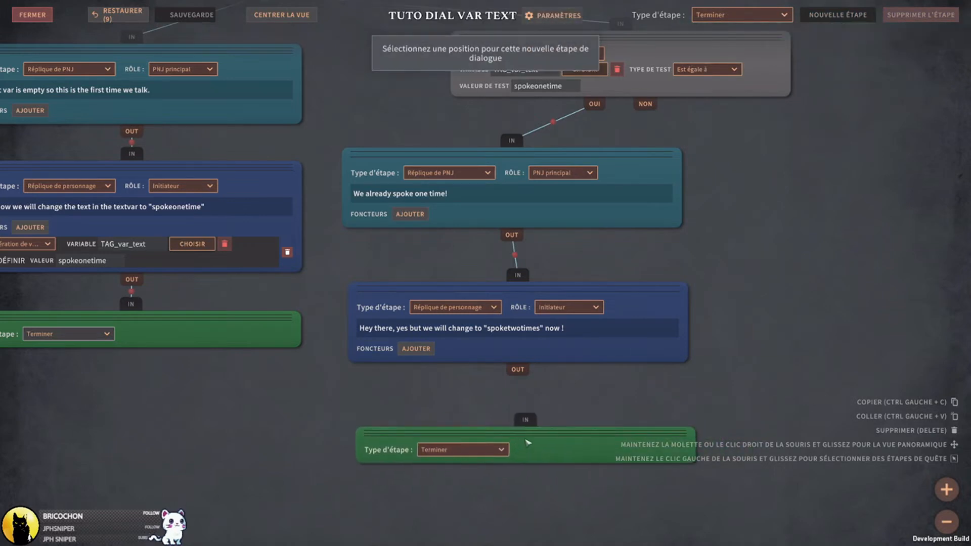
left_click(519, 425)
left_click_drag(518, 369, 517, 403)
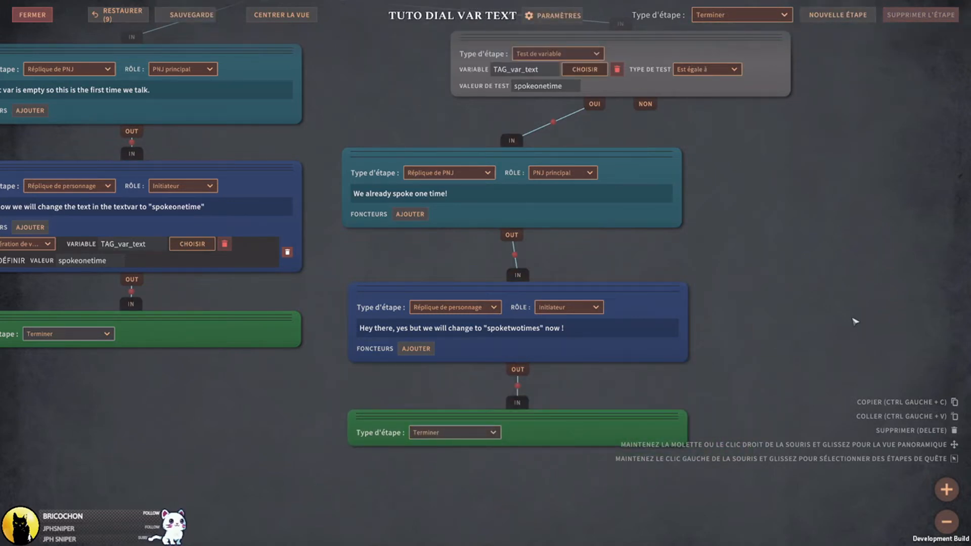
- Add a Test de variable step beside the spokeonetime test and connect the NON output of that test to it
middle_click_drag(853, 319, 693, 306)
middle_click_drag(619, 112, 489, 216)
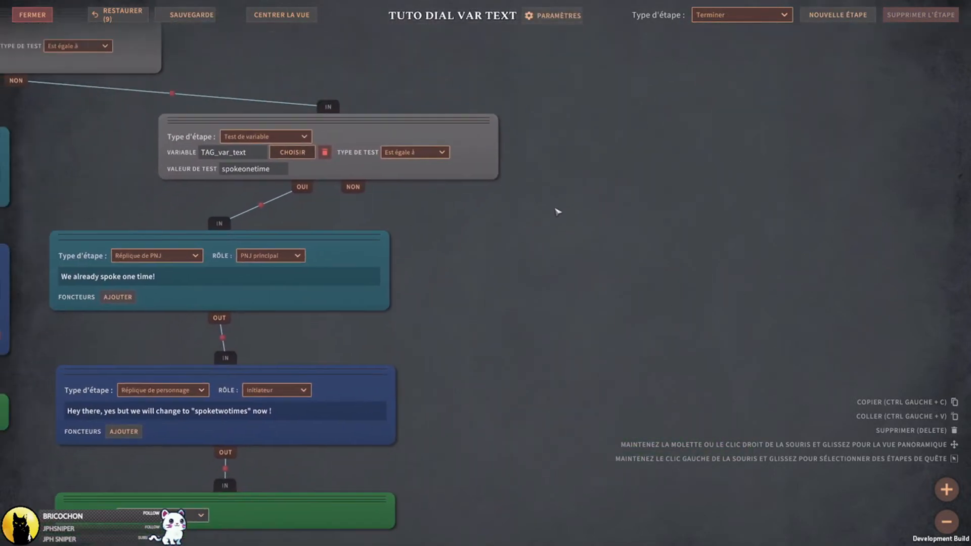
left_click(728, 16)
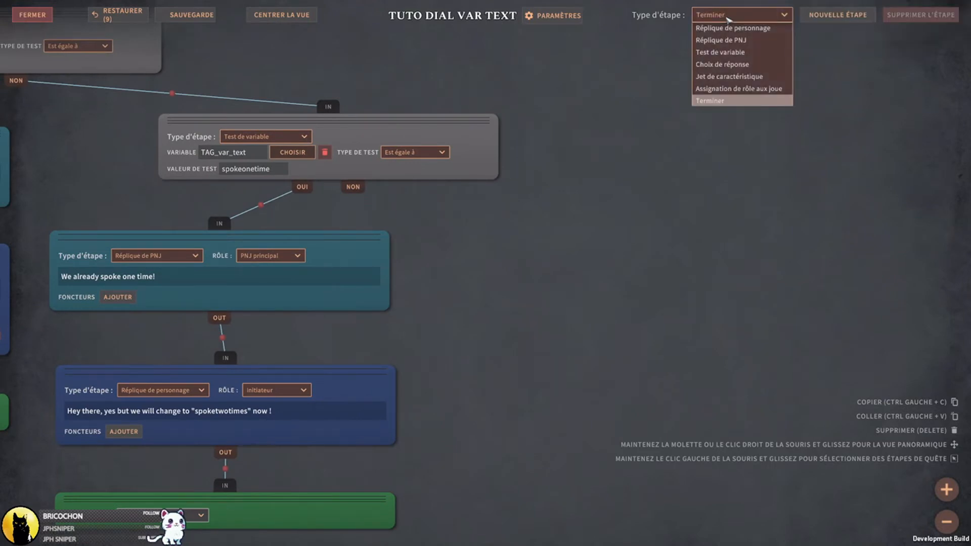
left_click(746, 53)
left_click(838, 15)
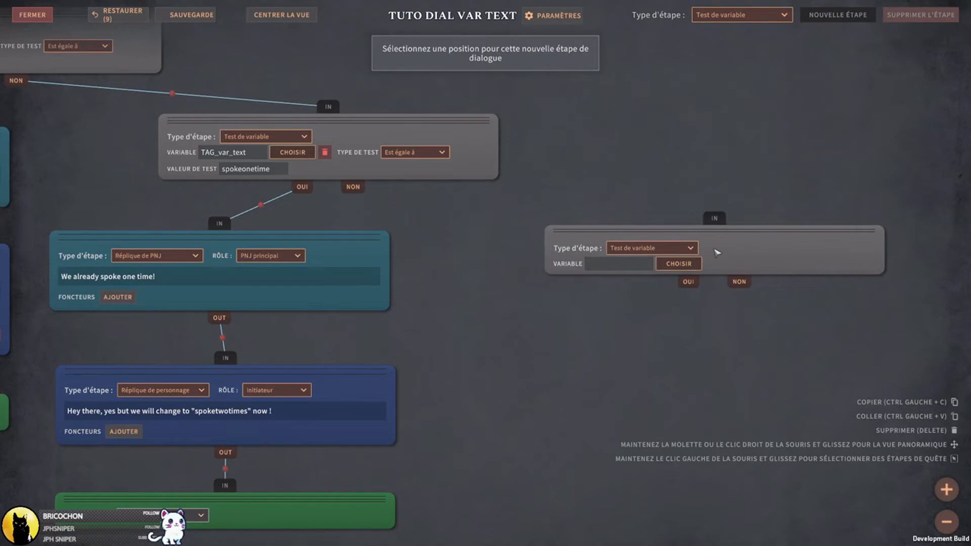
left_click(717, 252)
left_click_drag(352, 186, 714, 218)
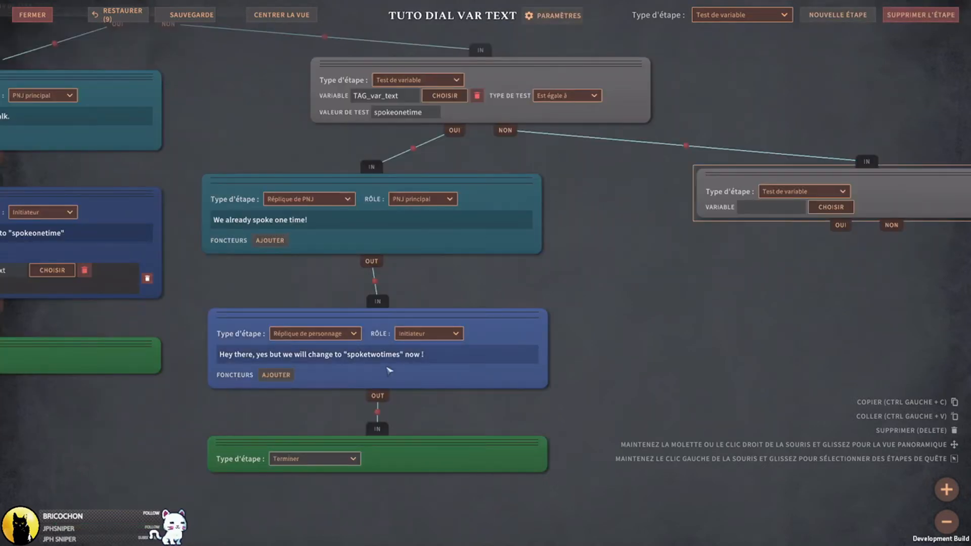
- Copy "spoketwotimes" from the character line's text into the variable field of the new variable test
left_click(356, 355)
left_click_drag(350, 355, 403, 357)
key("ctrl+c")
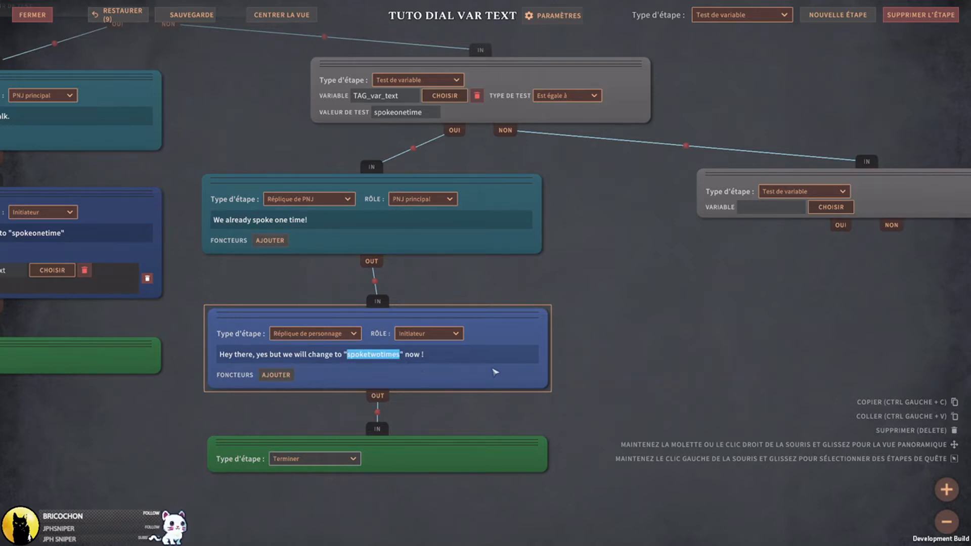
left_click(770, 207)
key("ctrl+v")
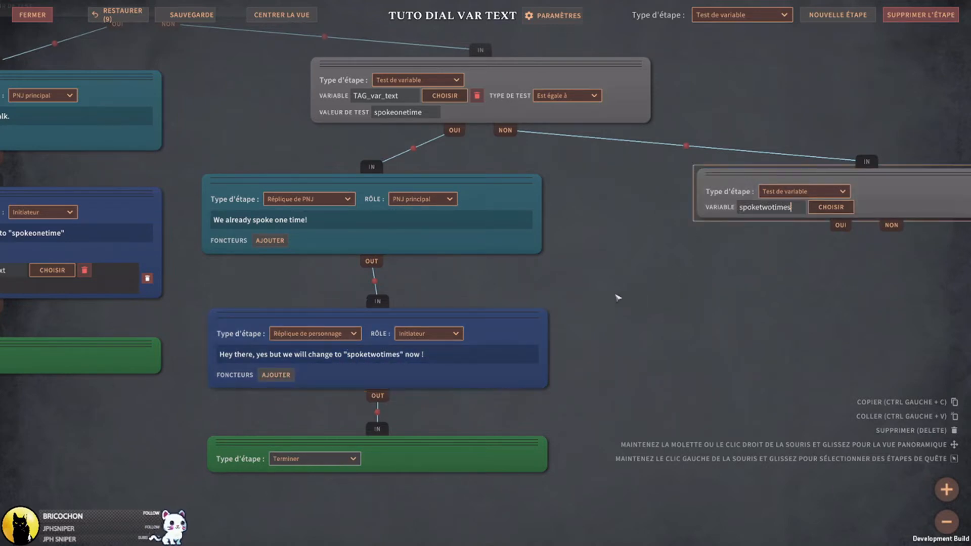
- Add an Opération de variable functor to the "Hey there" character line that sets TAG_var_text to "spoketwotimes"
middle_click_drag(719, 357, 732, 289)
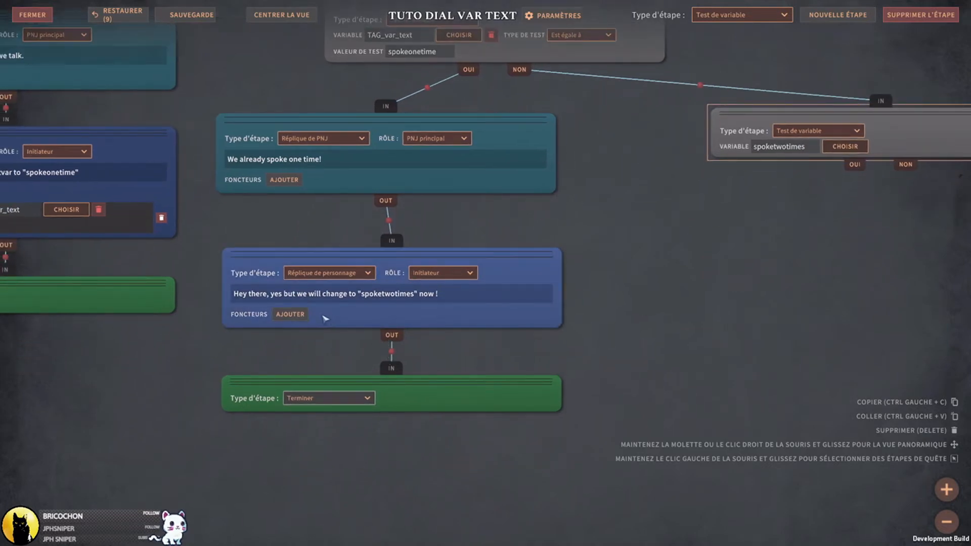
left_click(291, 314)
left_click(302, 315)
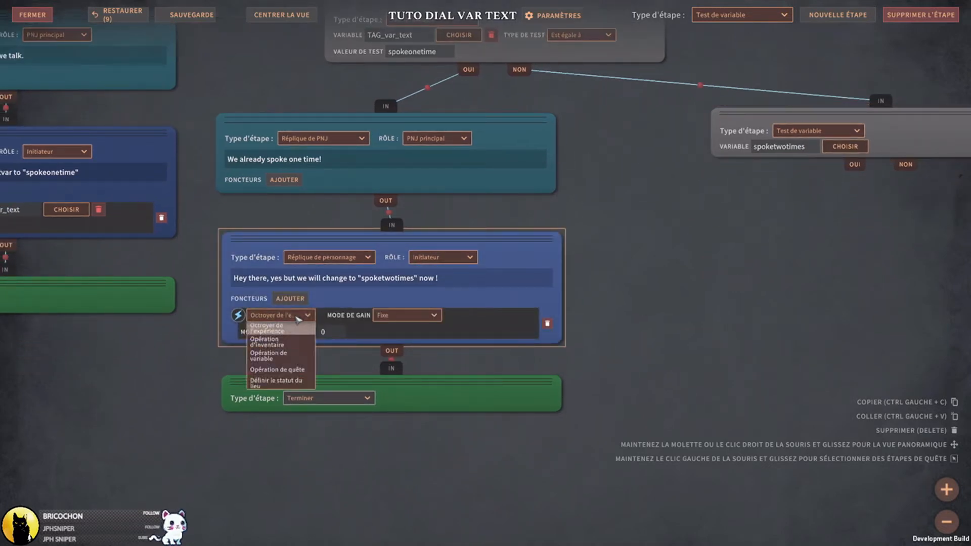
left_click(291, 359)
left_click(451, 327)
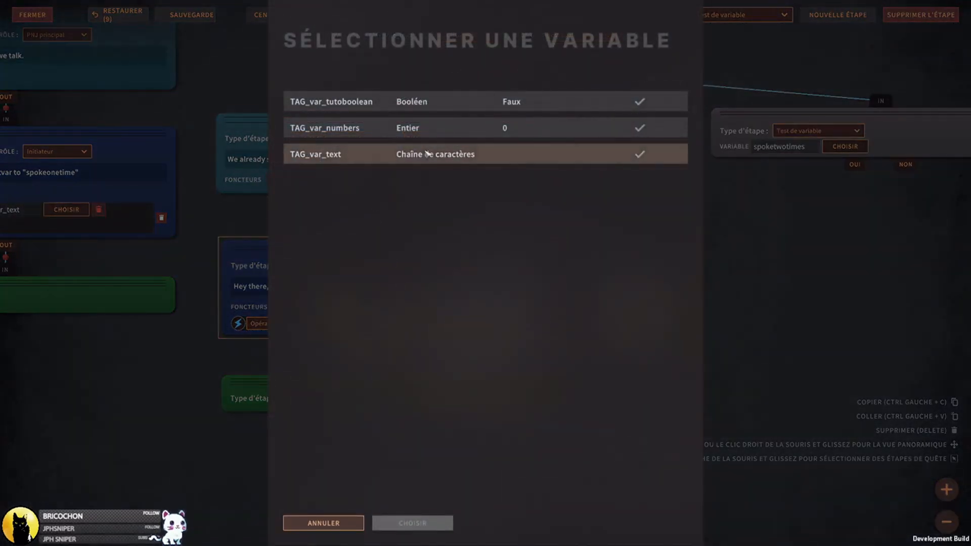
left_click(462, 153)
type("spoketwotimes")
- Move the Terminer step and the character line slightly down to even out their spacing, and save the dialogue
left_click_drag(458, 399, 457, 421)
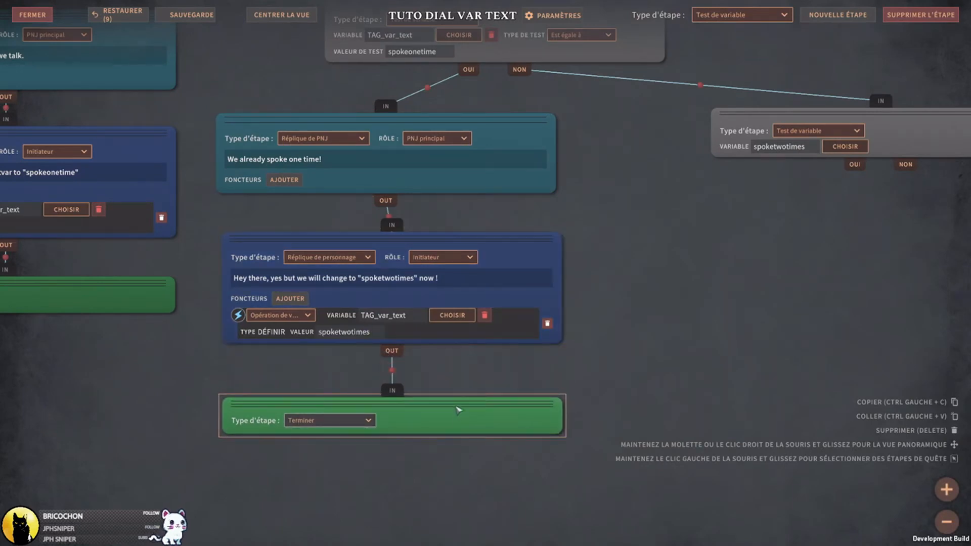
left_click(524, 248)
left_click_drag(524, 249, 525, 259)
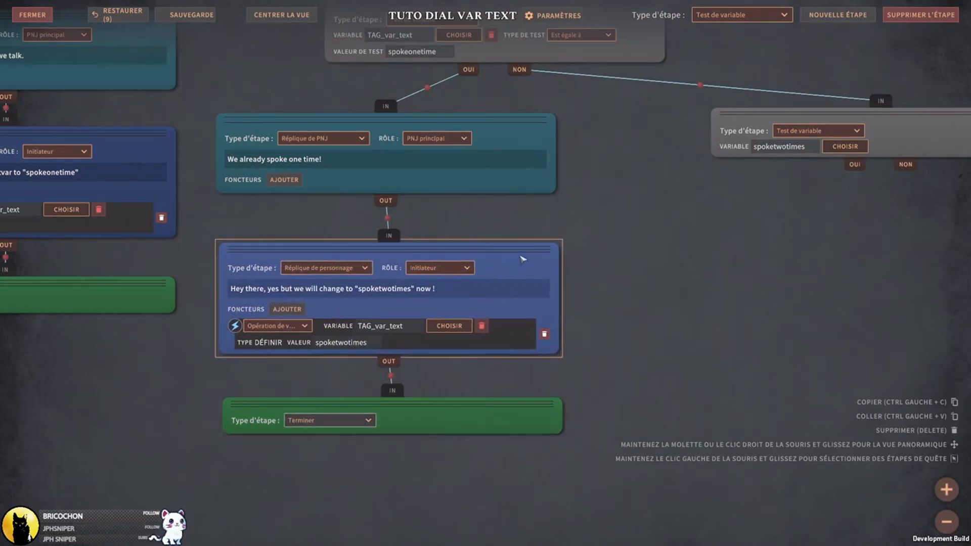
middle_click_drag(678, 260, 493, 284)
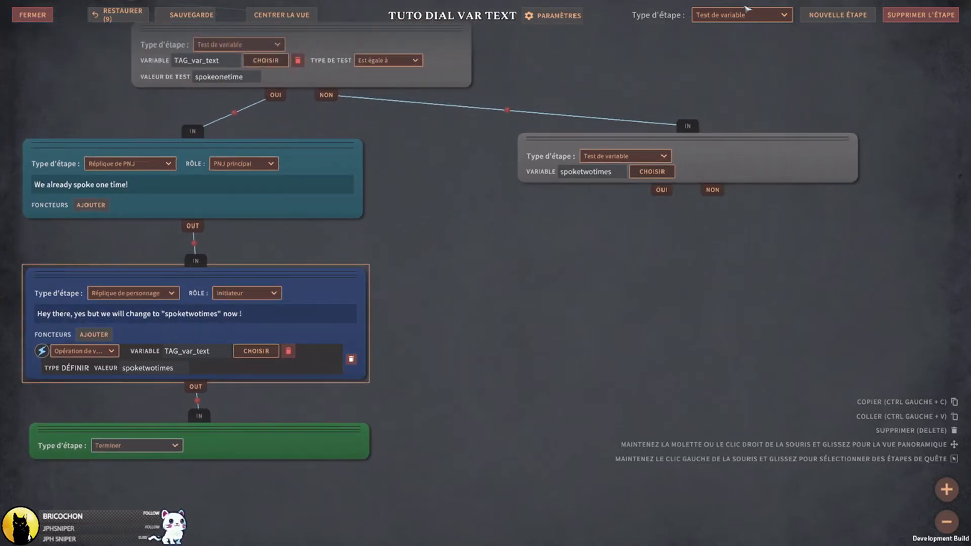
left_click(203, 15)
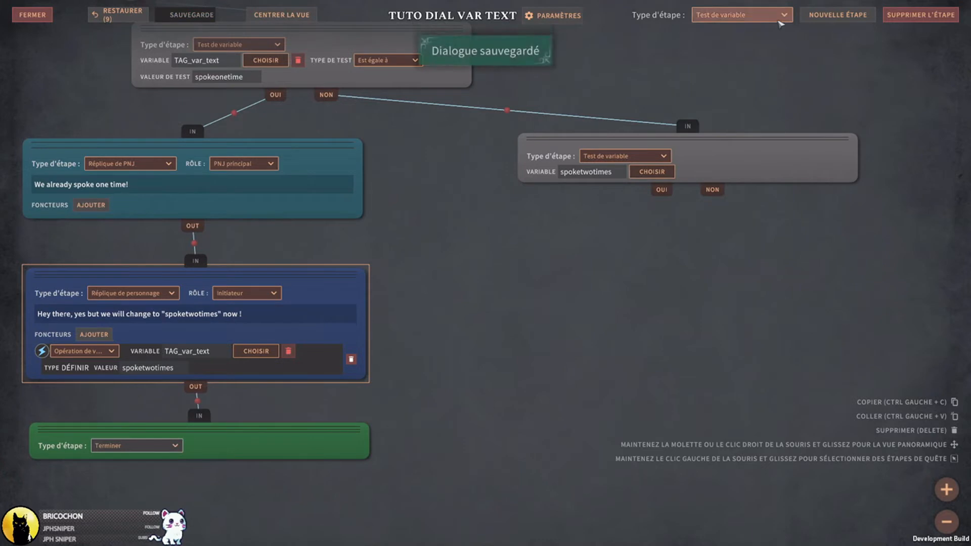
- Add a Réplique de PNJ step below the second variable test and connect the test's OUI output to it
left_click(761, 15)
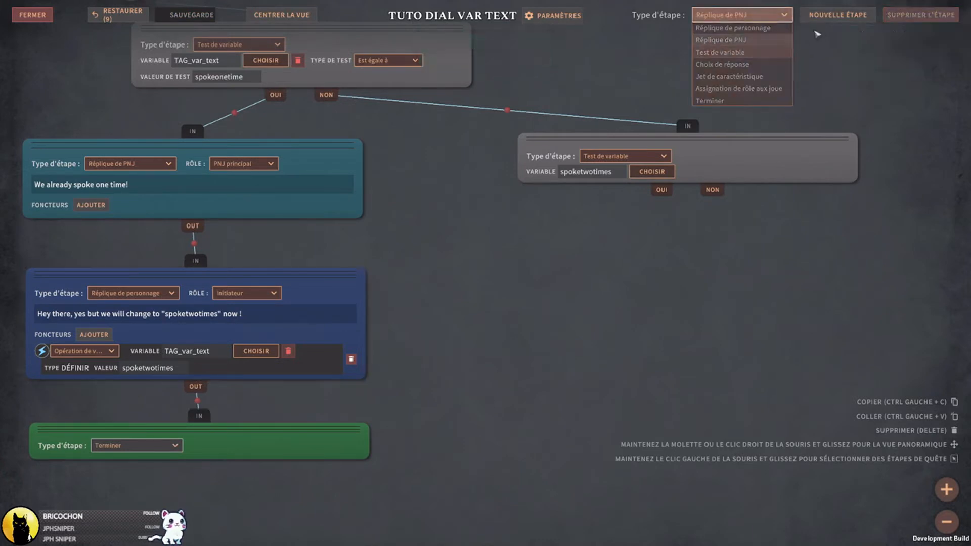
left_click(761, 40)
left_click(838, 14)
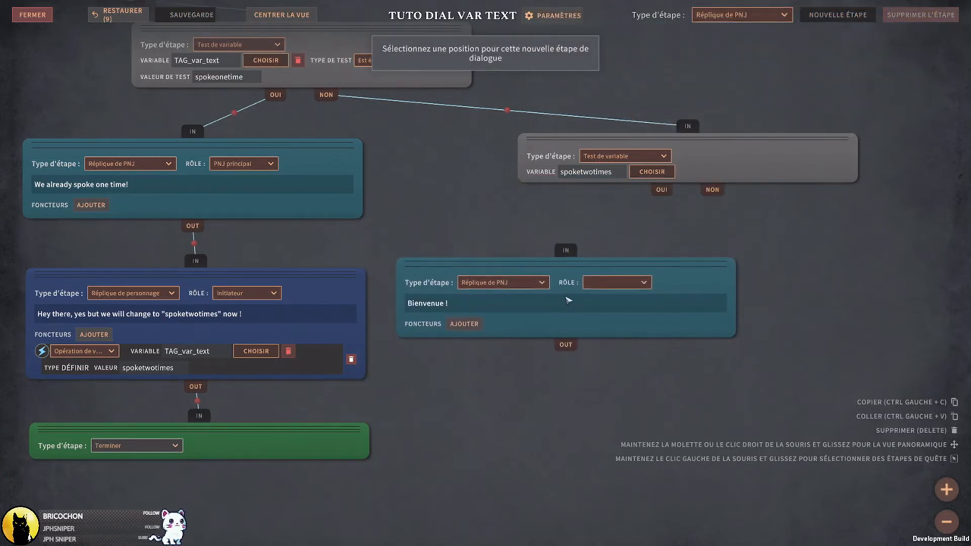
left_click(567, 307)
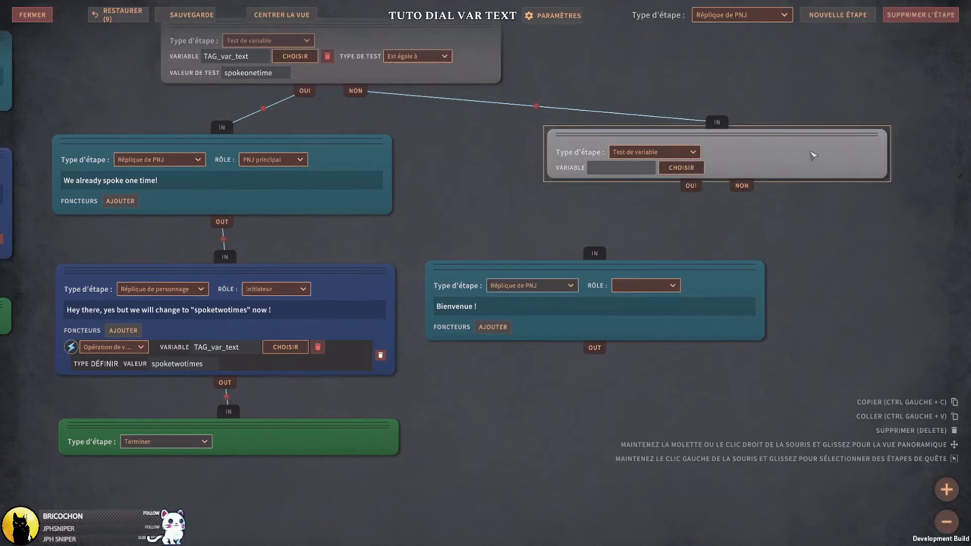
left_click_drag(812, 152, 884, 152)
middle_click_drag(781, 262, 675, 276)
left_click_drag(659, 198, 526, 269)
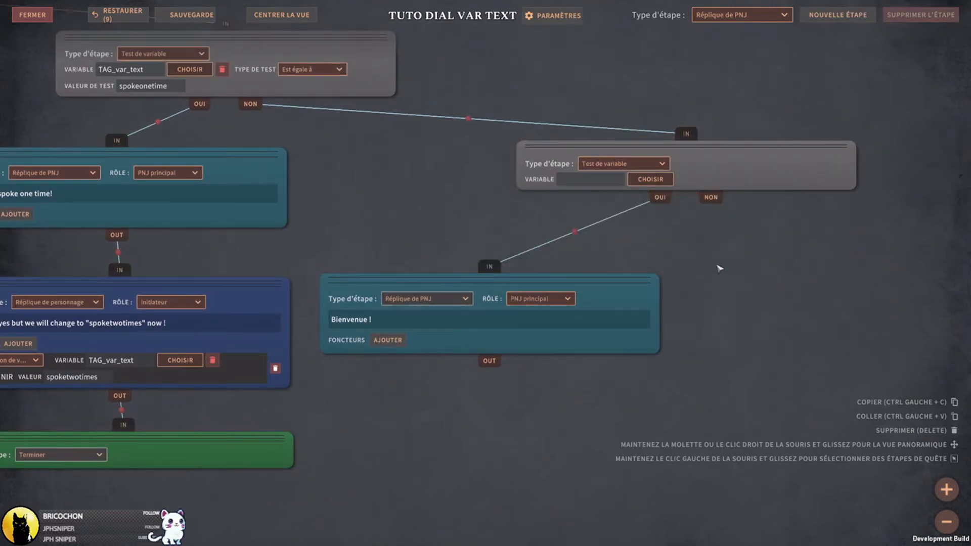
- Paste "spoketwotimes" into the empty variable field of the second variable test again
middle_click_drag(801, 281, 795, 305)
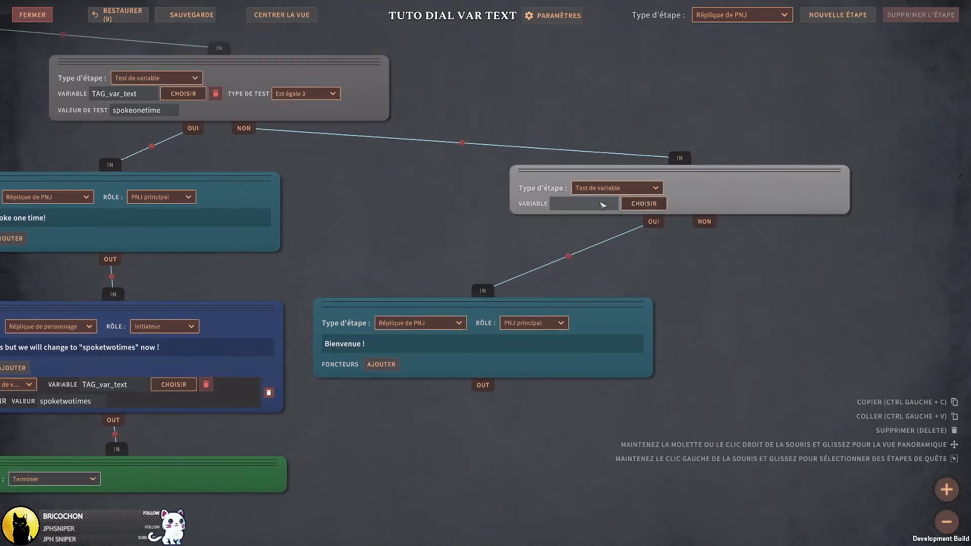
left_click(575, 203)
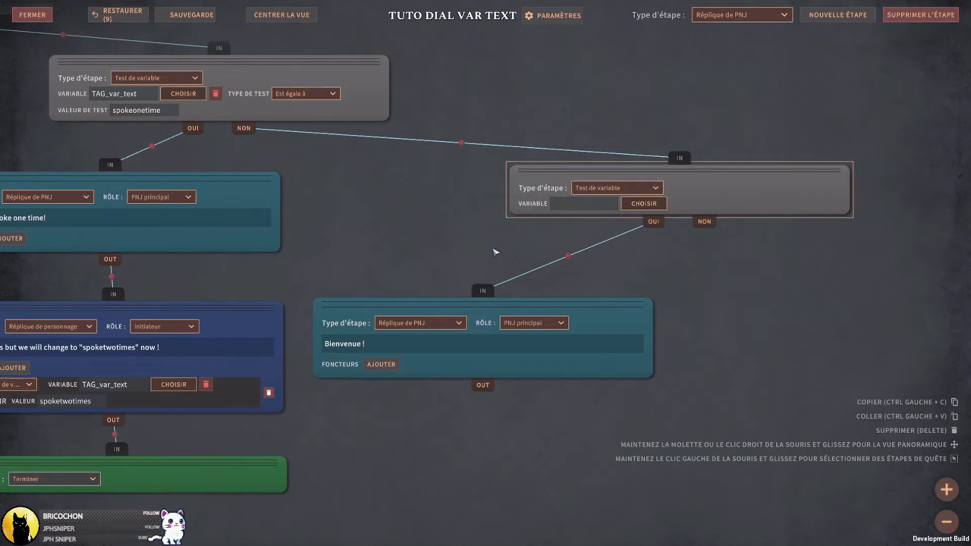
key("ctrl+v")
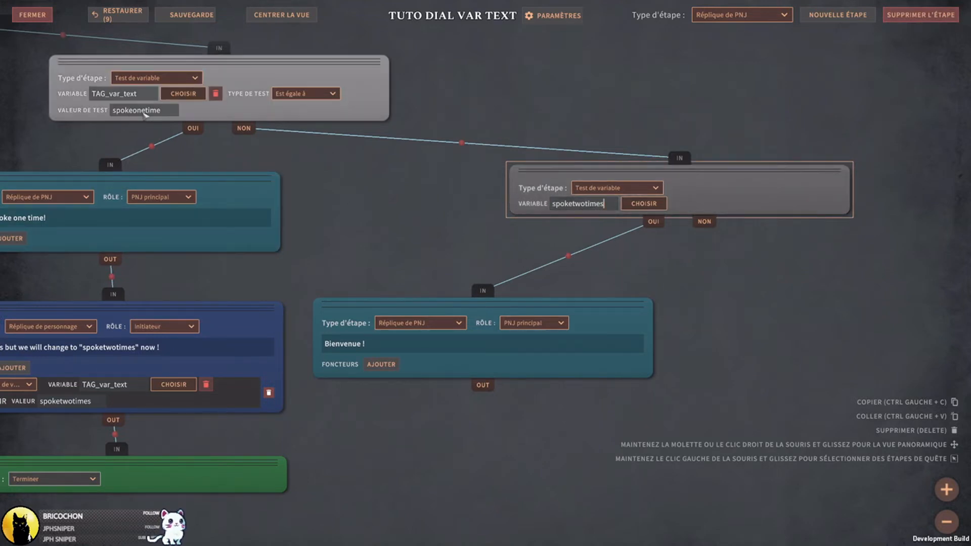
- Set the new NPC line's text to "The var is on spoke two times." and connect it to a new Terminer step below
left_click(494, 350)
type("The var is on spoke two times.")
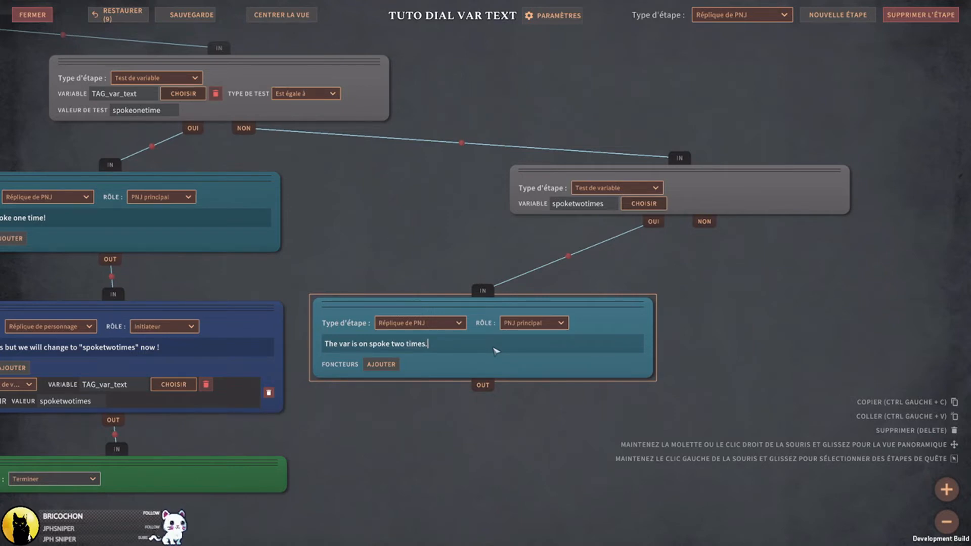
left_click(737, 15)
left_click(709, 101)
left_click(838, 15)
left_click(481, 475)
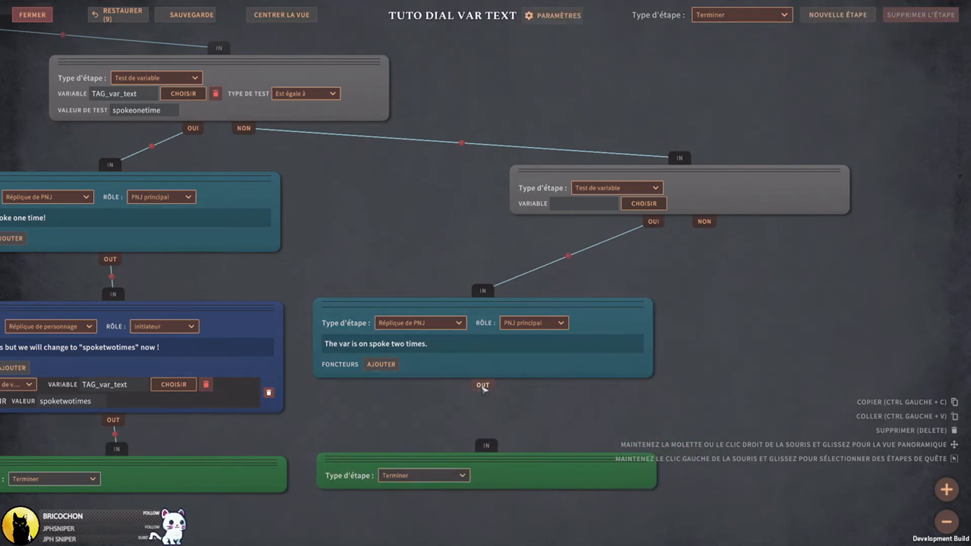
left_click_drag(483, 385, 489, 446)
- Append "And now I will be in loop forever." to the text of the "spoke two times" NPC line
left_click(481, 344)
left_click(495, 344)
type("And now I")
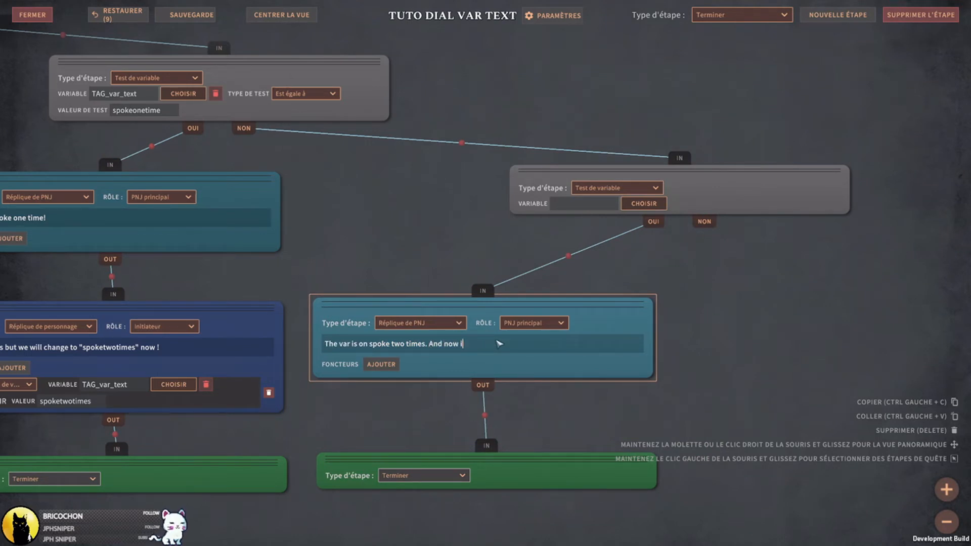
type(" will be in loop forever.")
- Add a variable operation to the "spoke two times" NPC line that sets TAG_var_text to "loopforever"
middle_click_drag(763, 381, 732, 347)
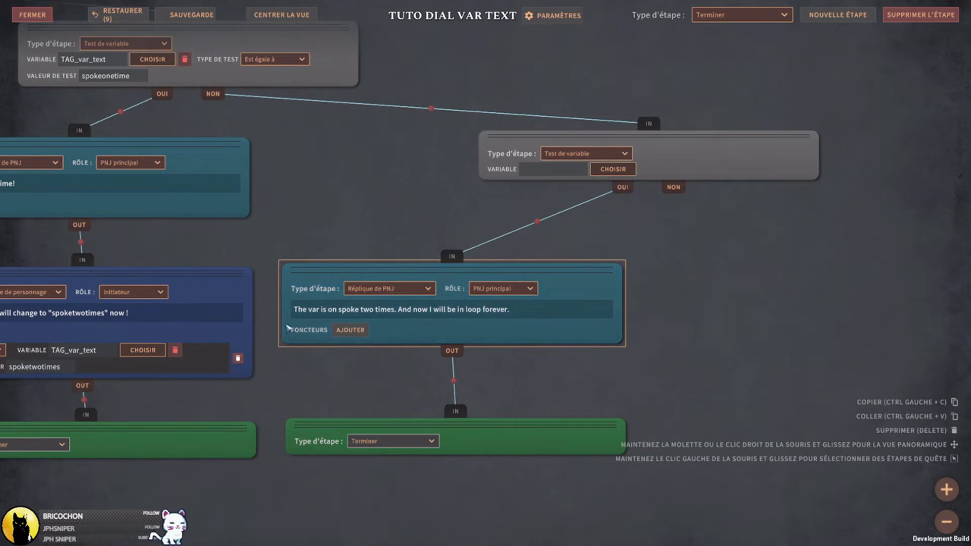
left_click(350, 330)
left_click(354, 331)
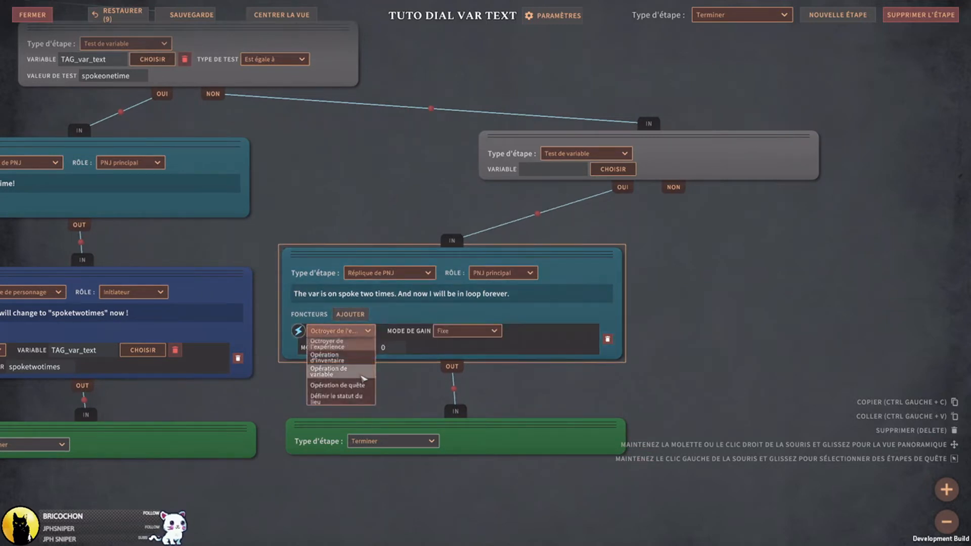
left_click(357, 374)
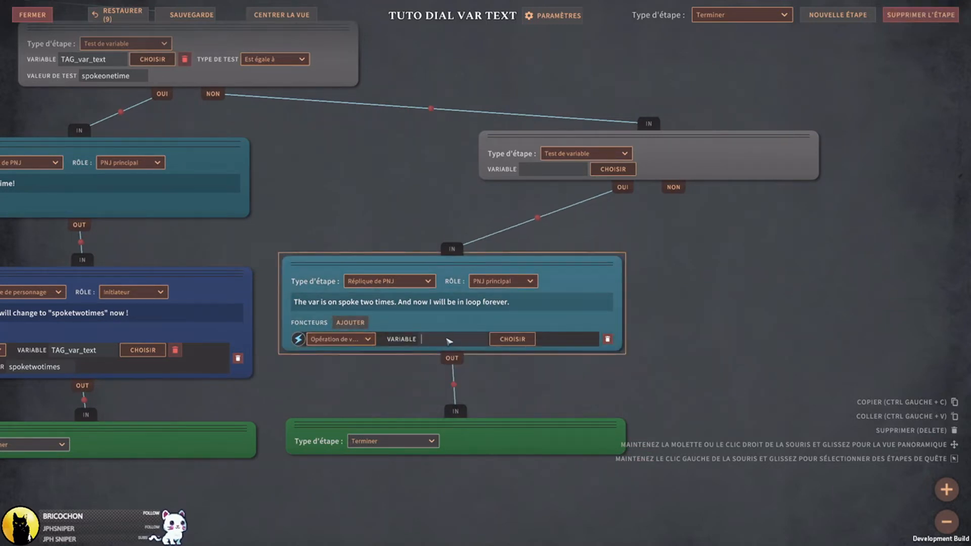
left_click(512, 339)
double_click(391, 164)
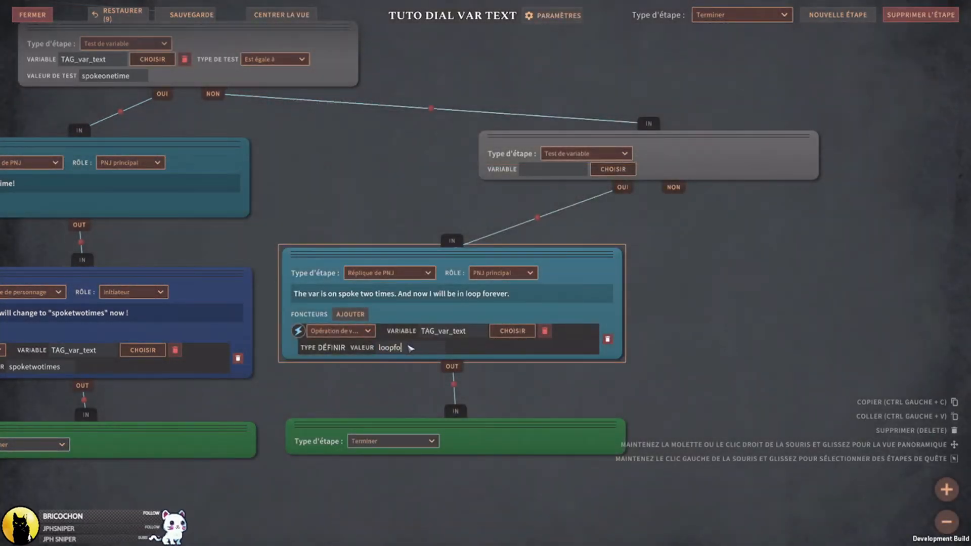
left_click_drag(434, 349, 332, 354)
left_click(675, 360)
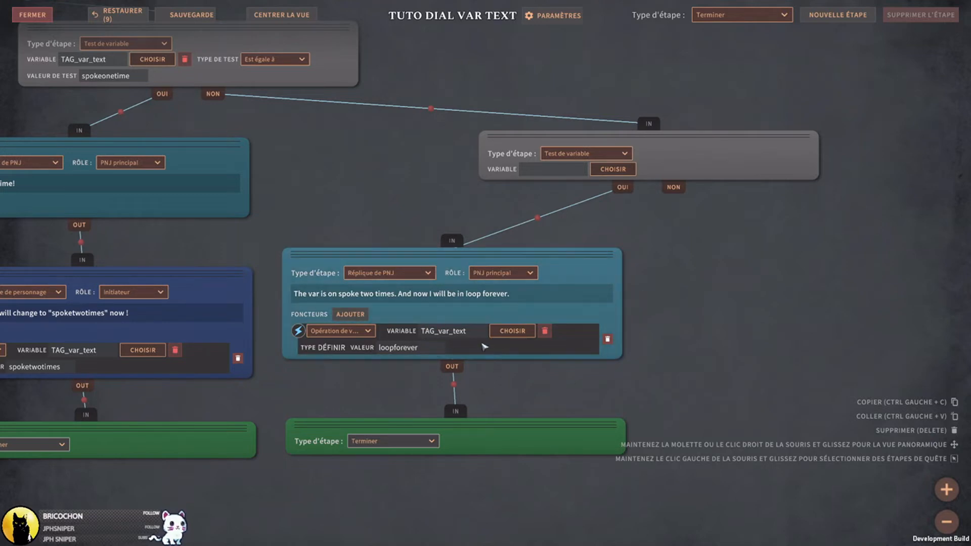
- Reposition the "spoke two times" NPC line and its Terminer step slightly lower, keeping them aligned in the branch
middle_click_drag(712, 294, 755, 278)
left_click_drag(612, 245, 618, 261)
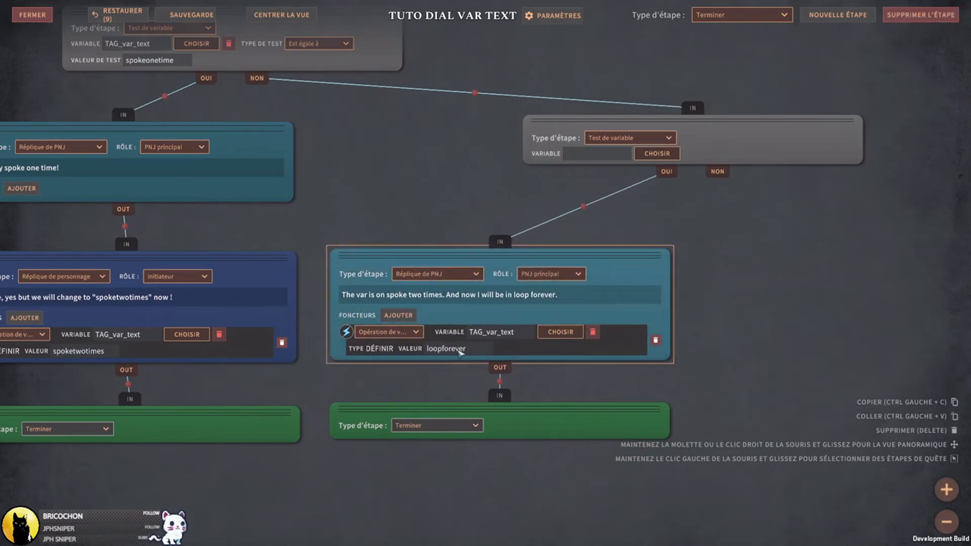
left_click_drag(568, 429, 570, 435)
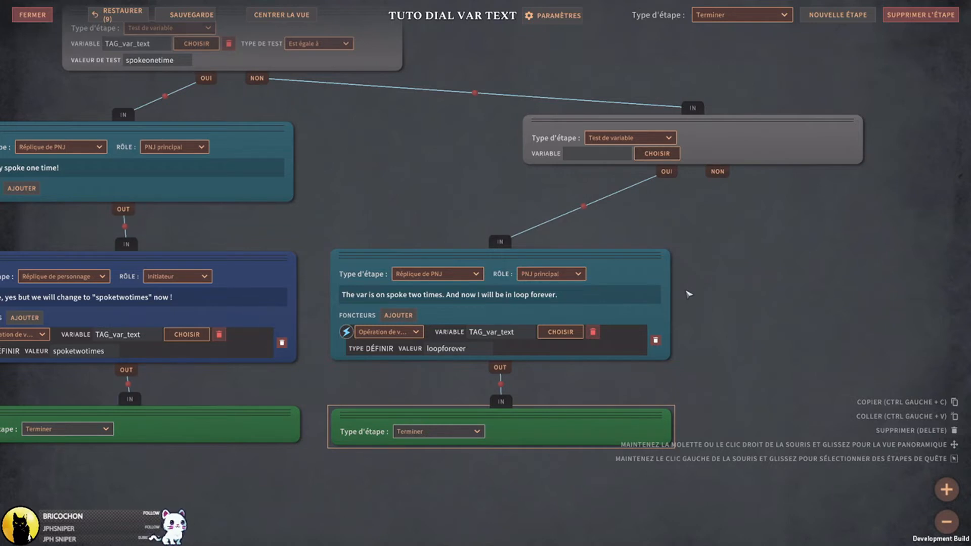
- Review the last variable test's OUI branch and the value in the NPC line's variable operation
middle_click_drag(738, 258, 718, 246)
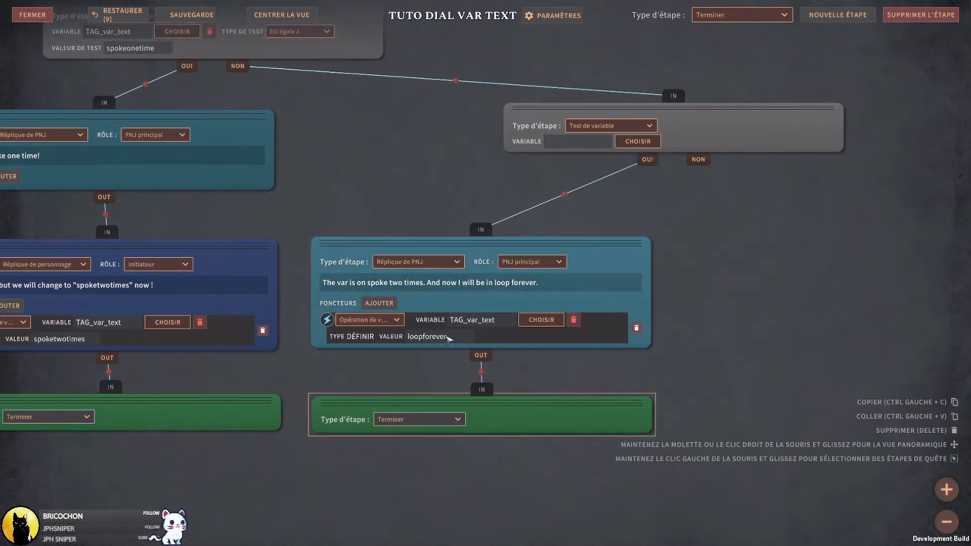
middle_click_drag(681, 304, 710, 338)
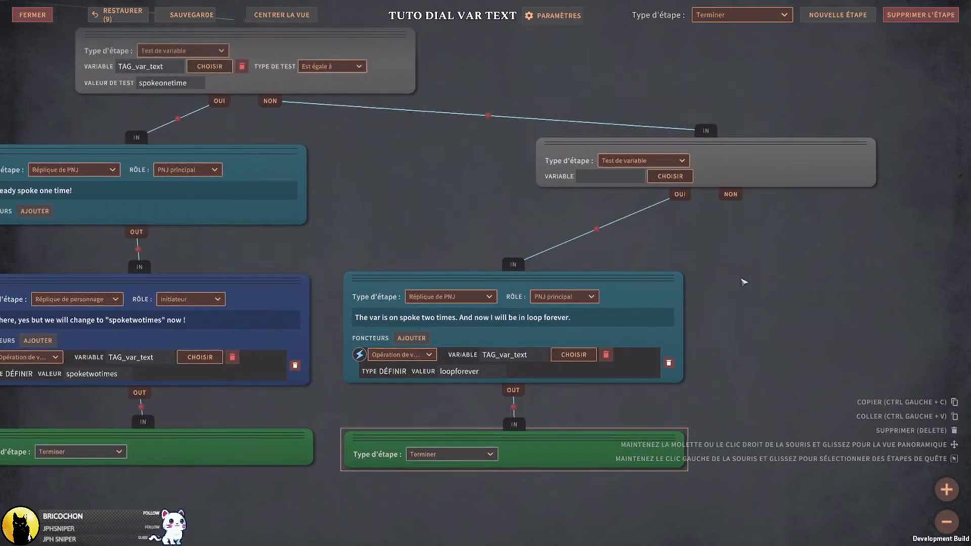
scroll(713, 294, "down", 3)
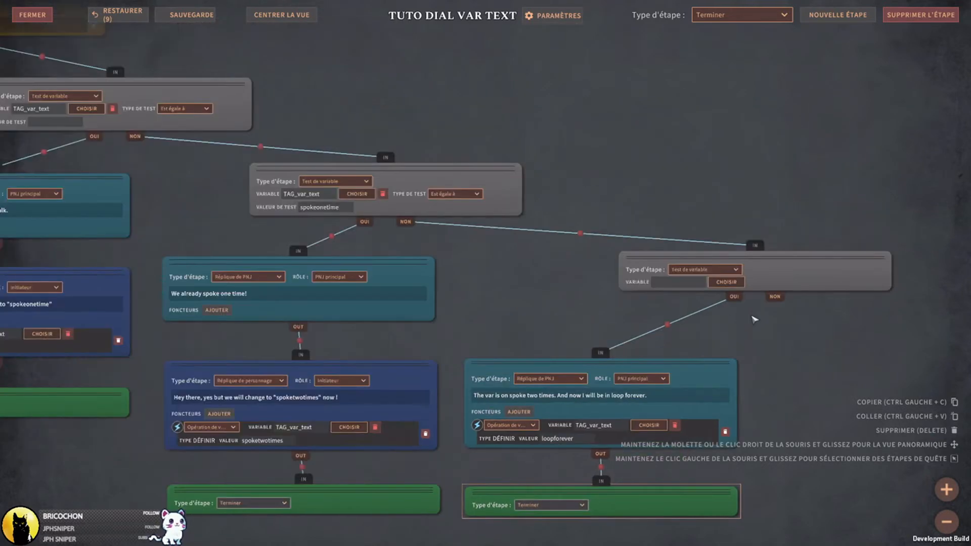
scroll(596, 424, "up", 2)
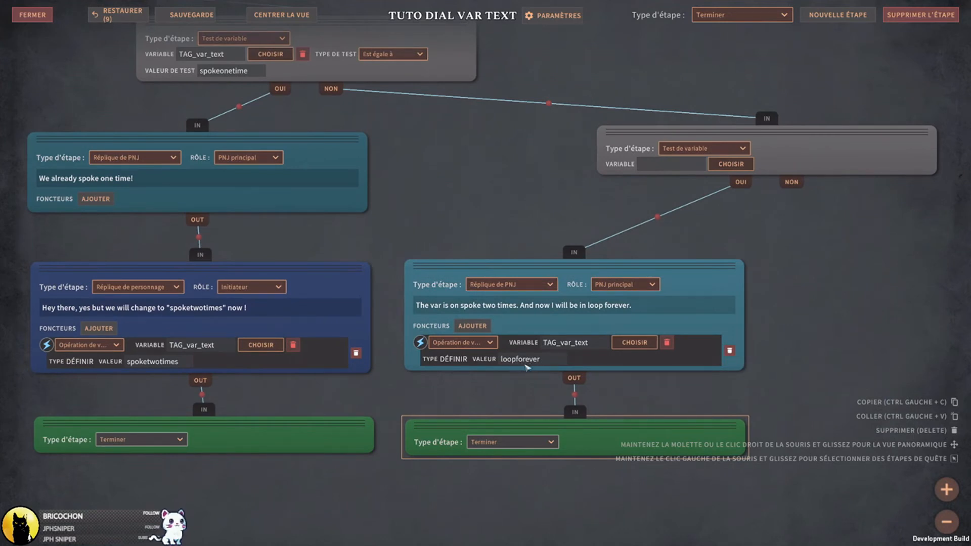
left_click(527, 360)
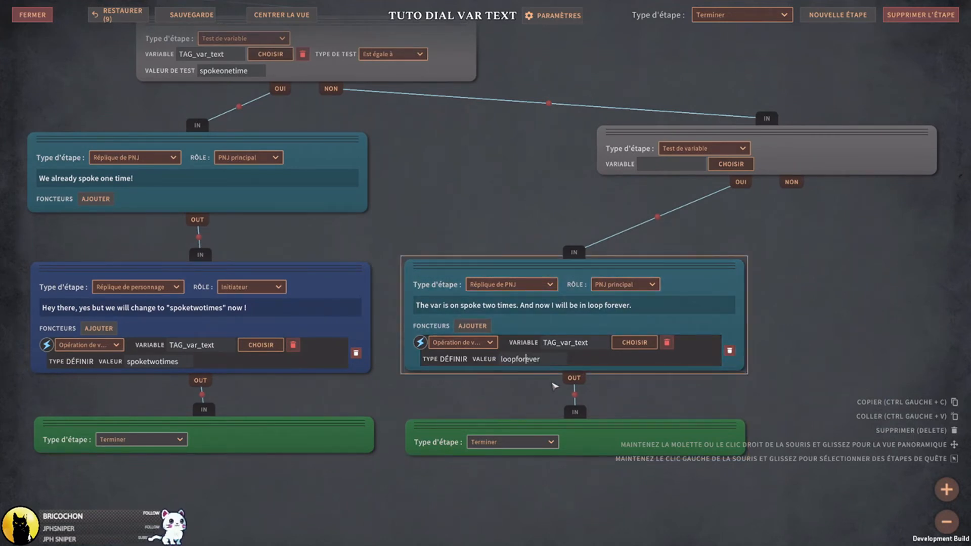
type("e")
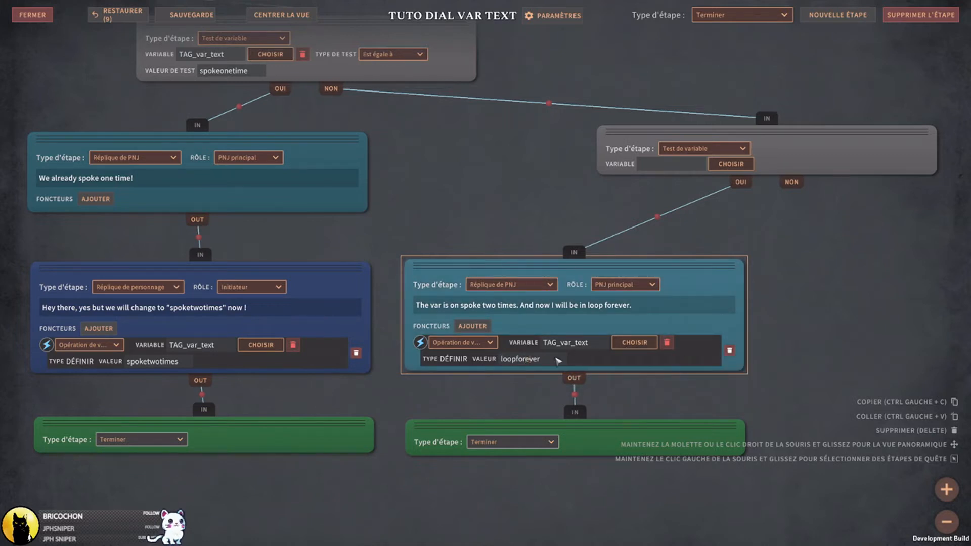
- Save the dialogue
middle_click_drag(849, 290, 646, 302)
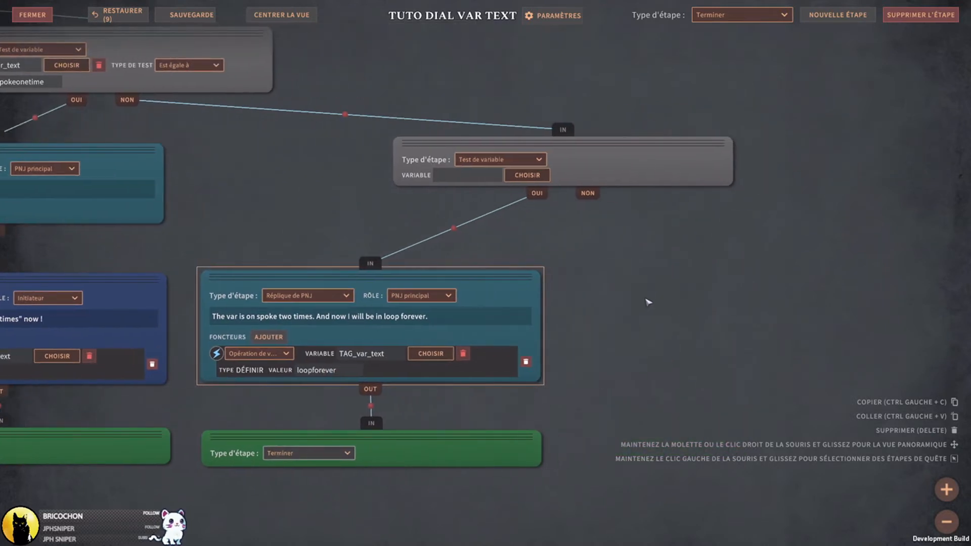
scroll(653, 293, "down", 1)
scroll(732, 282, "down", 3)
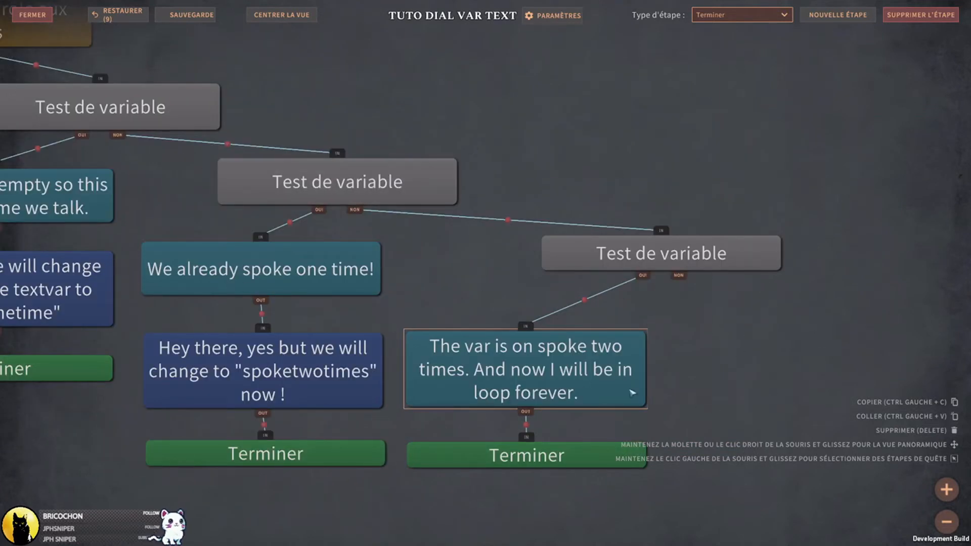
middle_click_drag(816, 323, 654, 285)
scroll(638, 286, "up", 3)
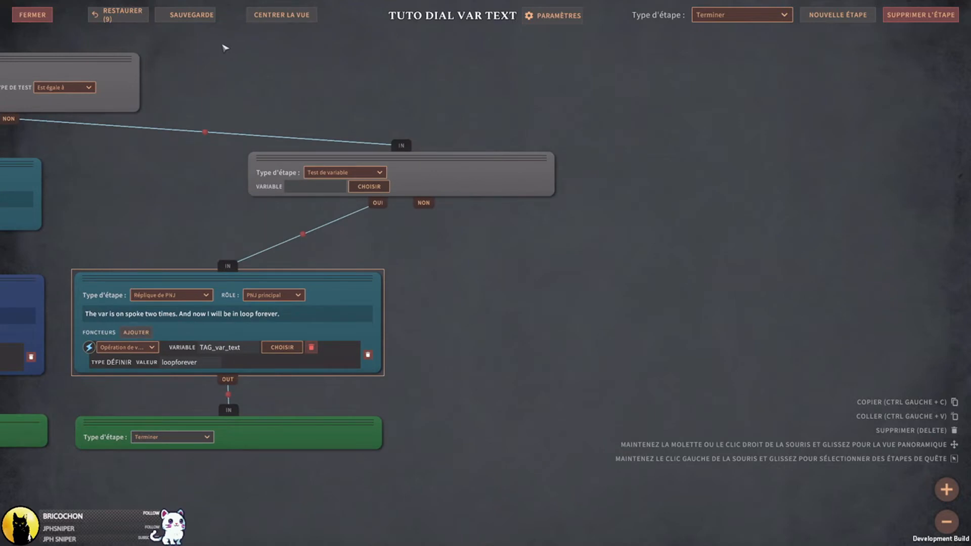
left_click(209, 22)
middle_click_drag(678, 262, 743, 294)
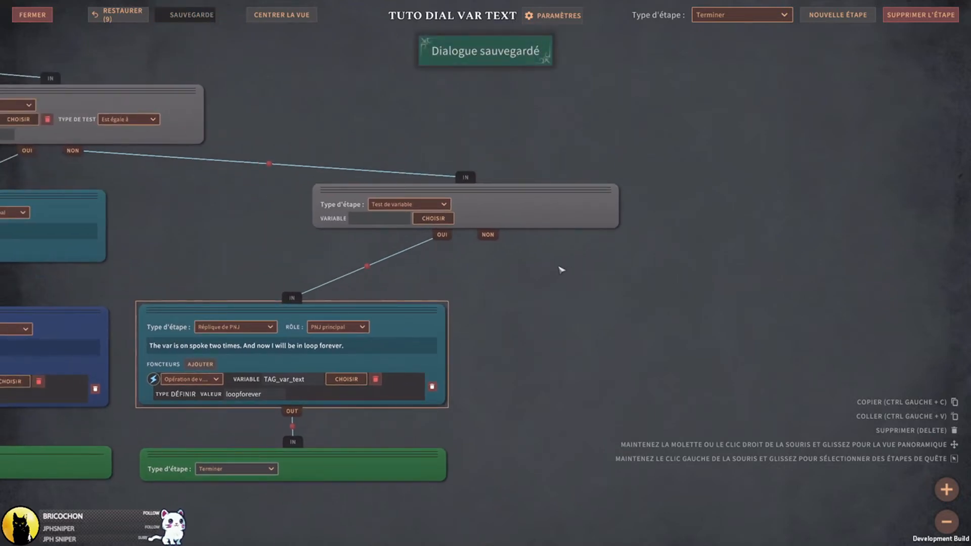
- Add another Réplique de PNJ step and connect the last variable test's NON output to it
left_click(777, 18)
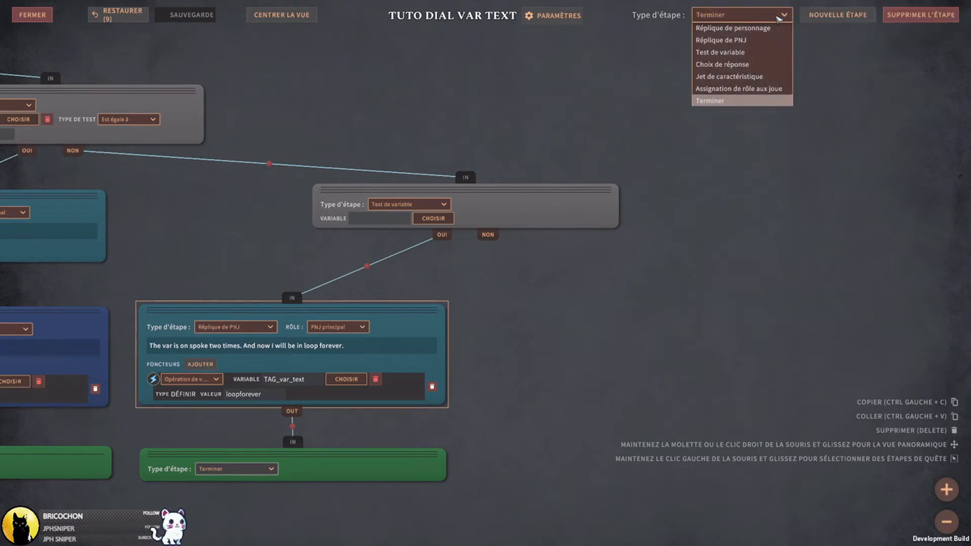
left_click(721, 40)
left_click(838, 15)
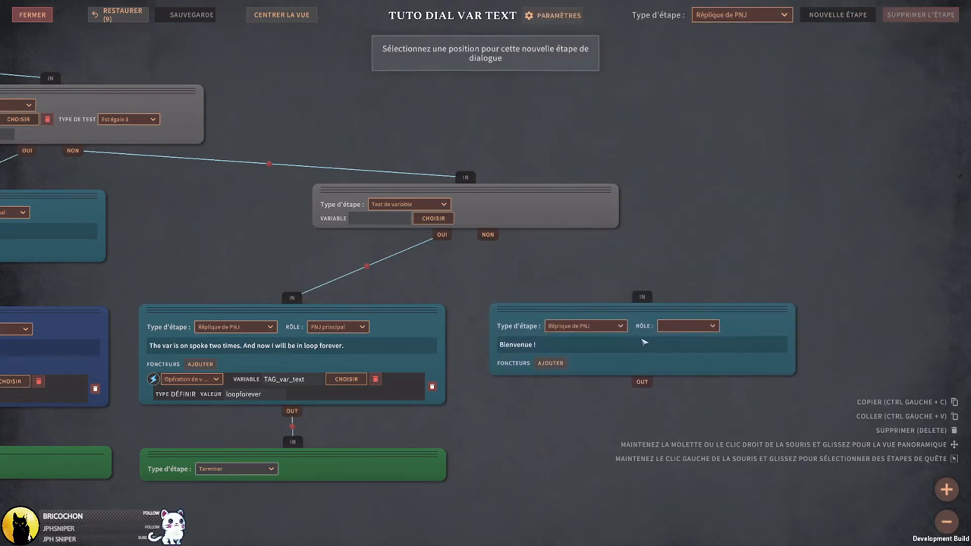
left_click(645, 343)
left_click_drag(487, 234, 642, 295)
middle_click_drag(685, 231, 897, 230)
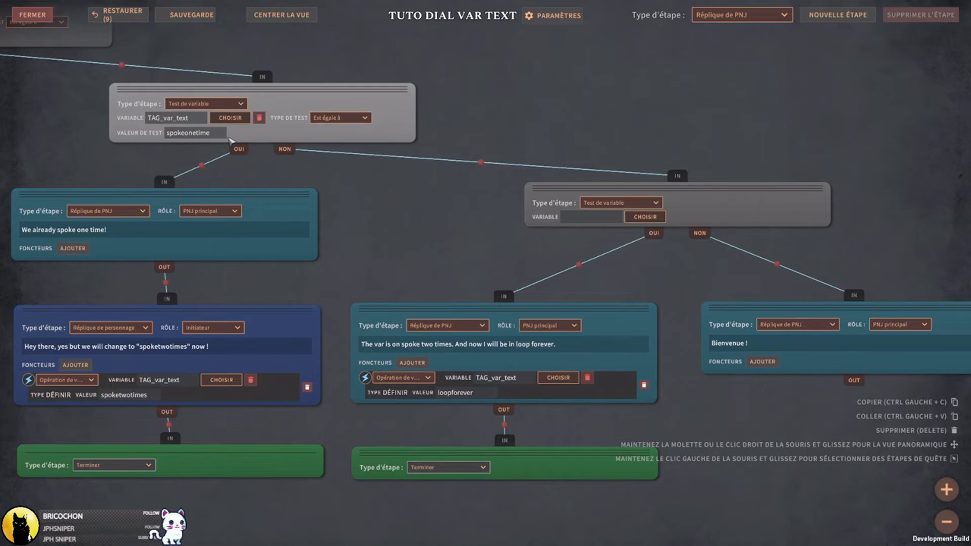
- Remove the last test's NON connection and delete the "Bienvenue !" NPC line
middle_click_drag(939, 290, 533, 211)
left_click(369, 185)
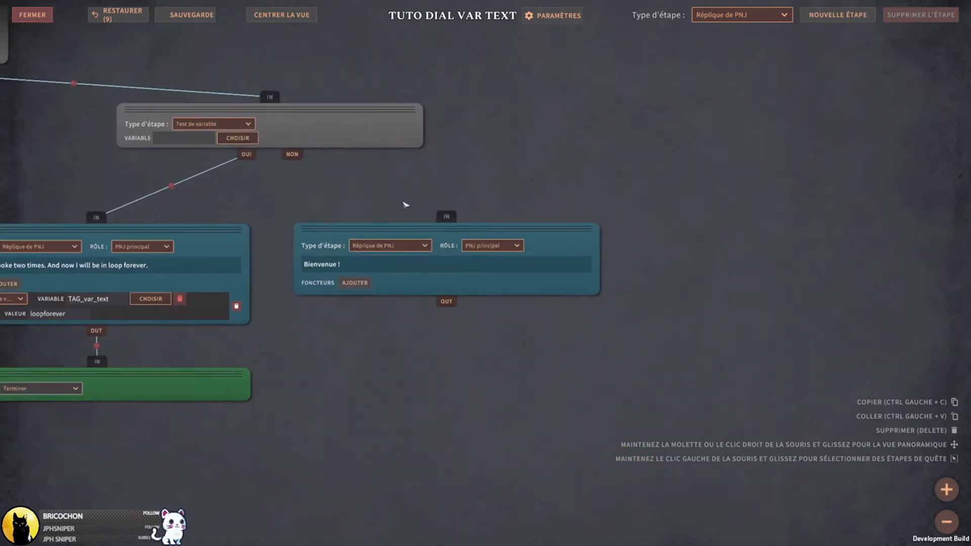
left_click(589, 248)
key("Delete")
middle_click_drag(614, 356, 914, 384)
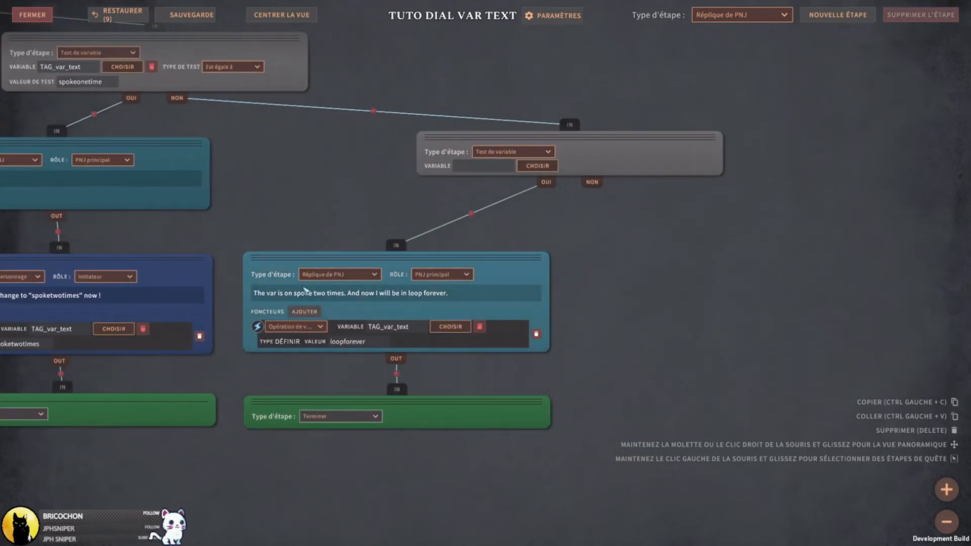
middle_click_drag(401, 218, 547, 218)
- Look through the campaign's locations, dialogues and variables, selecting the Tuto 11 location on variables
left_click(190, 347)
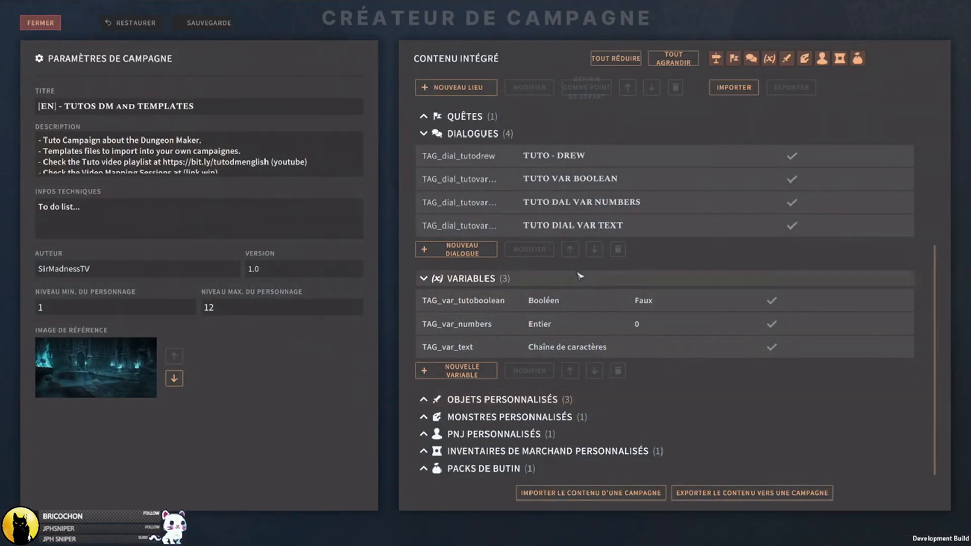
scroll(632, 239, "up", 1)
scroll(632, 240, "up", 3)
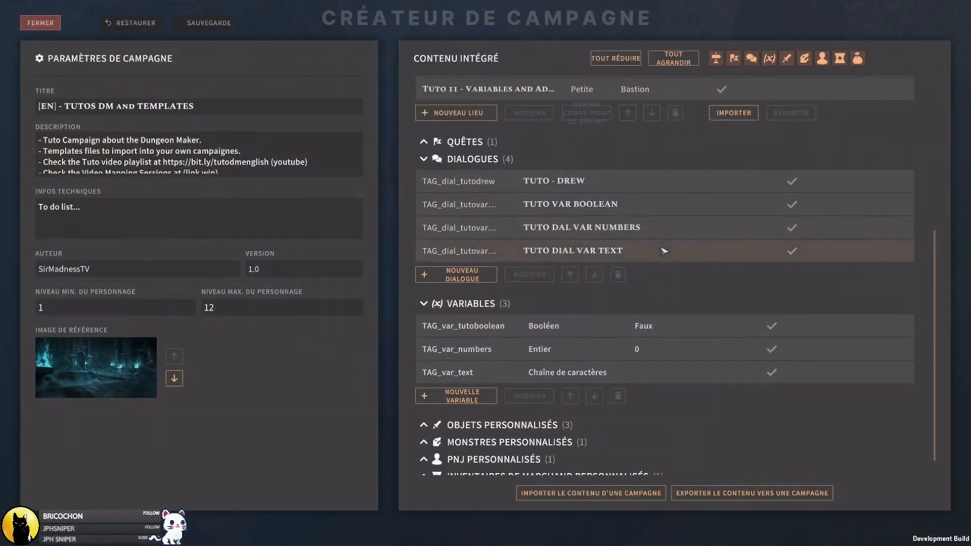
scroll(638, 302, "up", 1)
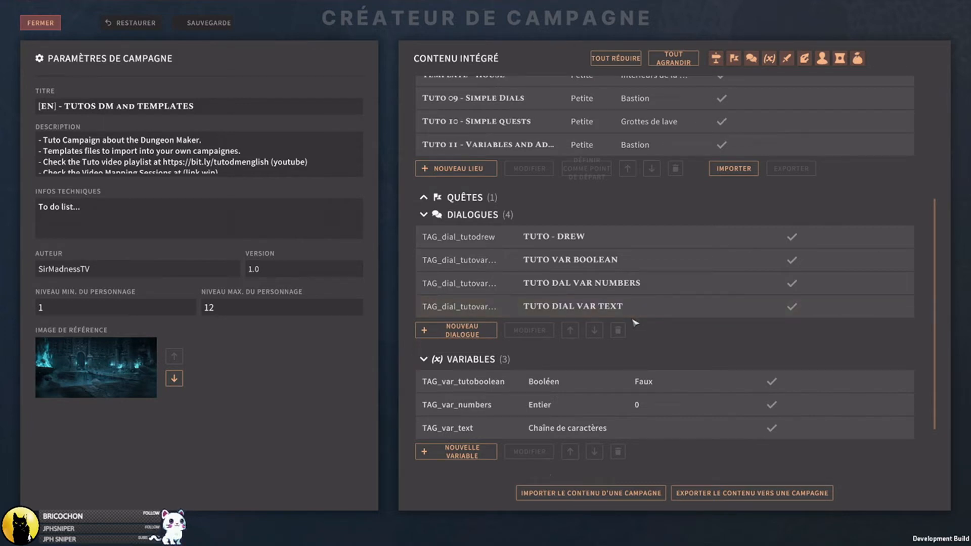
scroll(556, 303, "up", 2)
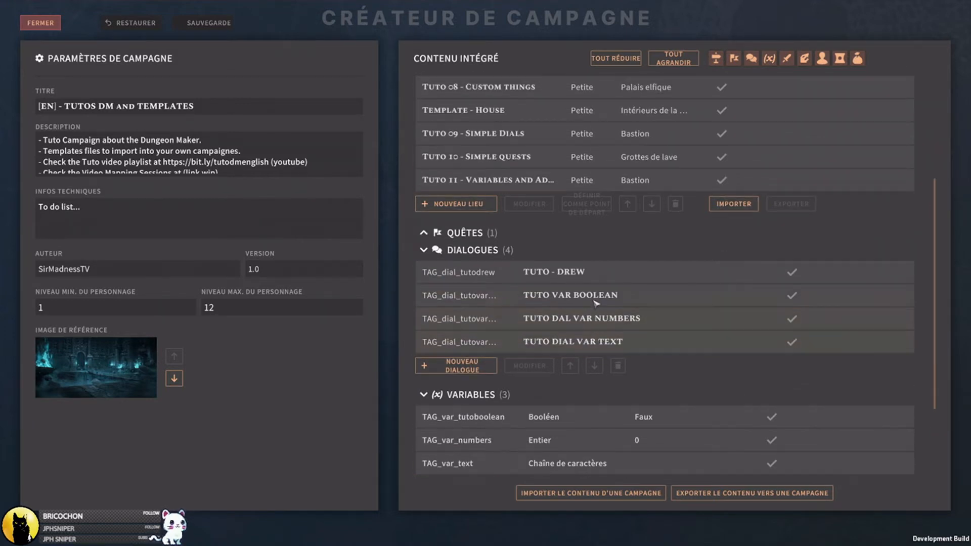
scroll(630, 301, "down", 1)
scroll(630, 301, "down", 1)
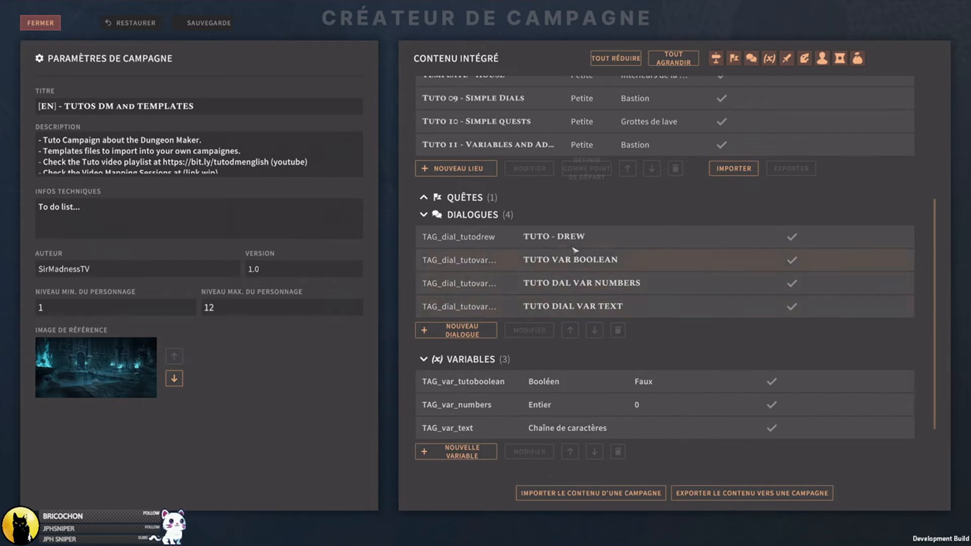
scroll(573, 252, "up", 1)
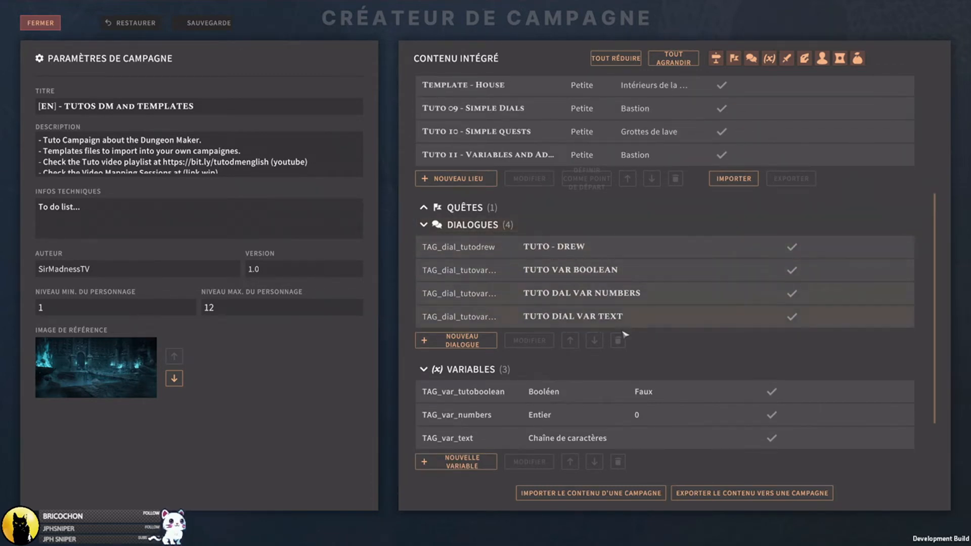
scroll(617, 328, "up", 3)
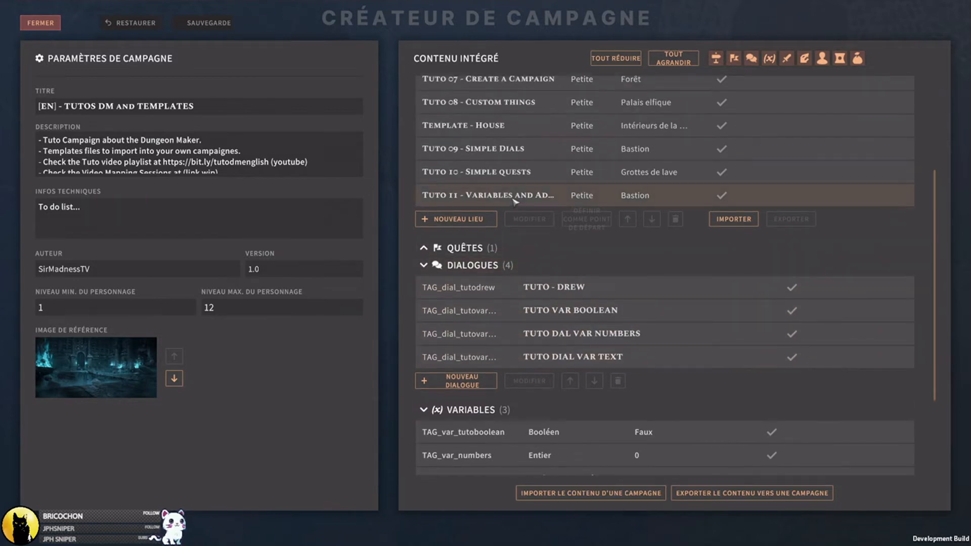
left_click(514, 198)
scroll(541, 217, "up", 2)
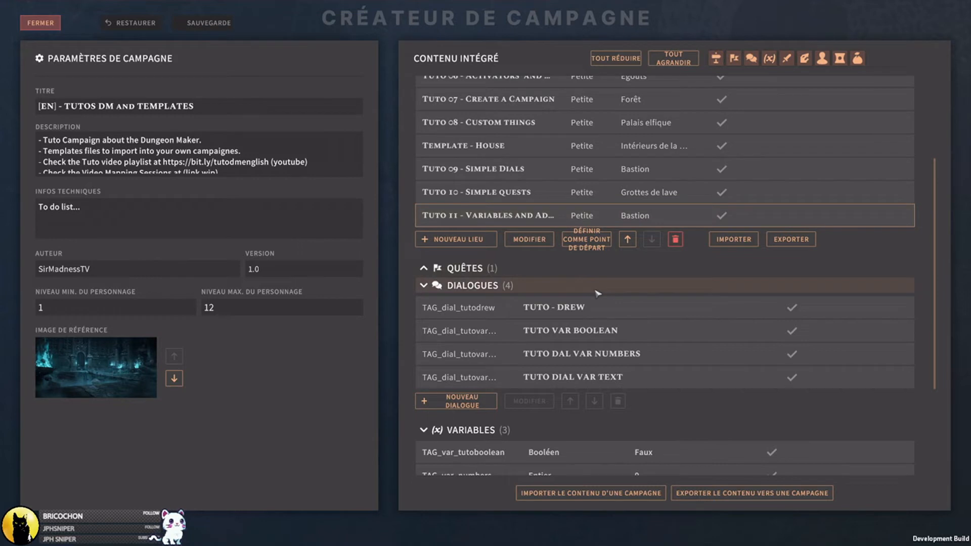
- Reopen the TUTO DIAL VAR TEXT dialogue for editing from the campaign's dialogues
left_click(620, 383)
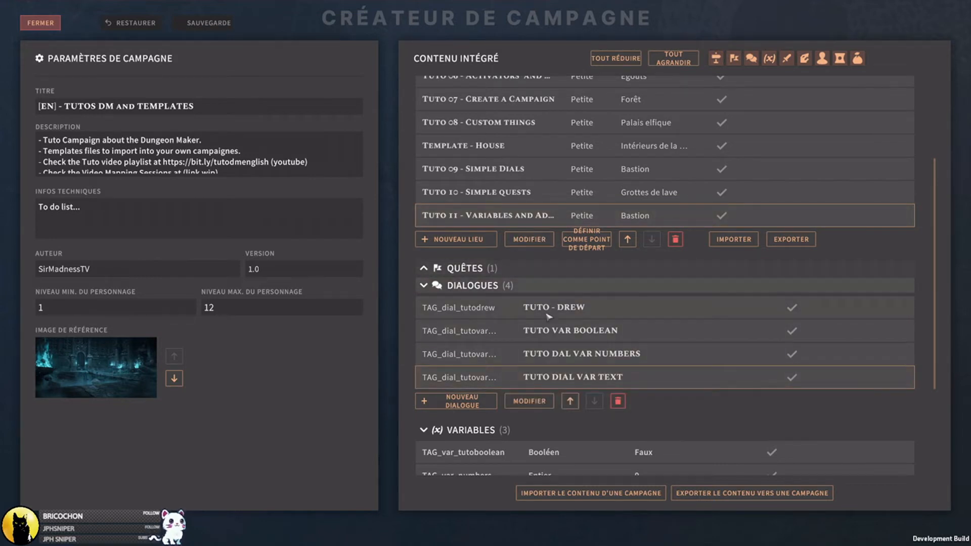
left_click(642, 292)
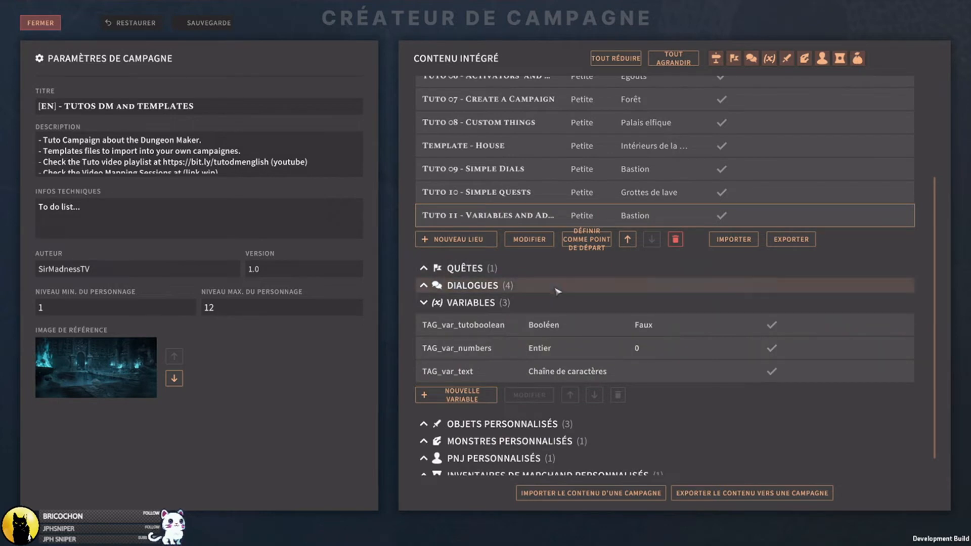
left_click(554, 290)
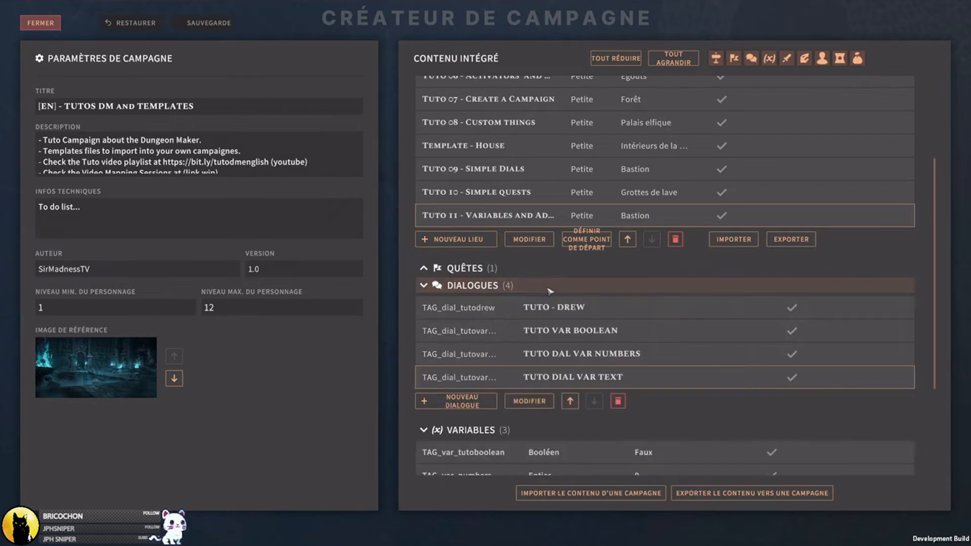
double_click(567, 382)
- Choose TAG_var_text as the variable of the empty Test de variable step above the "I'm in loop forever, help !!" line
middle_click_drag(770, 382, 380, 145)
middle_click_drag(755, 265, 544, 111)
middle_click_drag(685, 236, 965, 256)
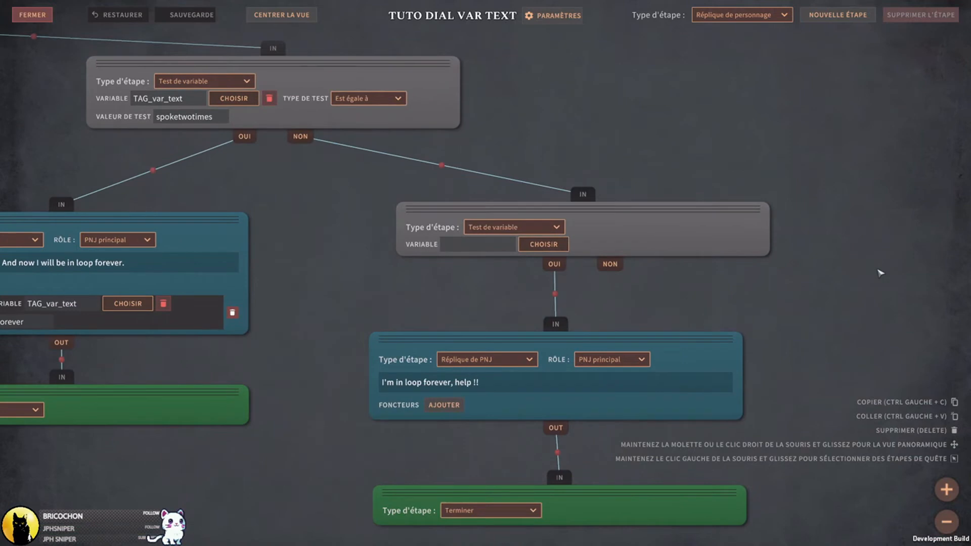
middle_click_drag(886, 273, 758, 260)
left_click(399, 214)
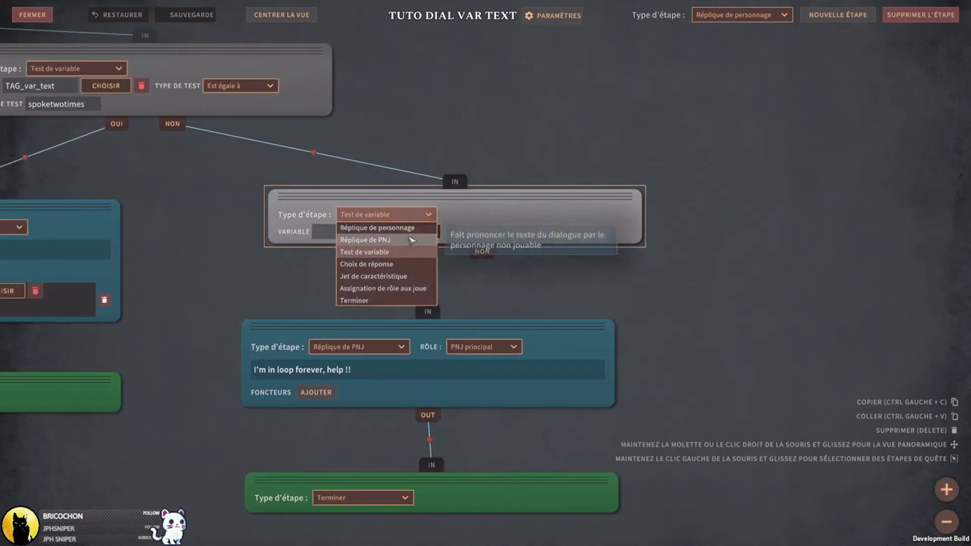
left_click(516, 219)
left_click(416, 231)
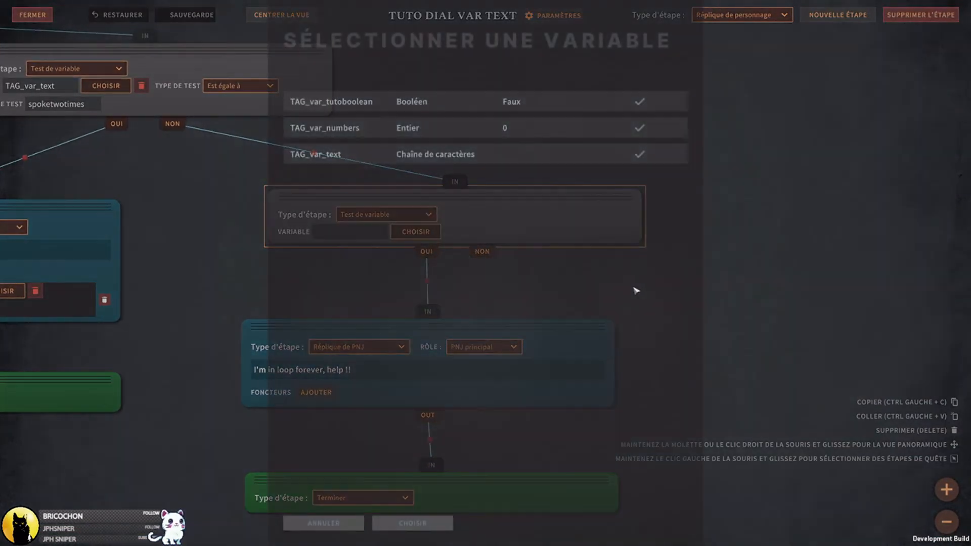
left_click(398, 155)
left_click(412, 523)
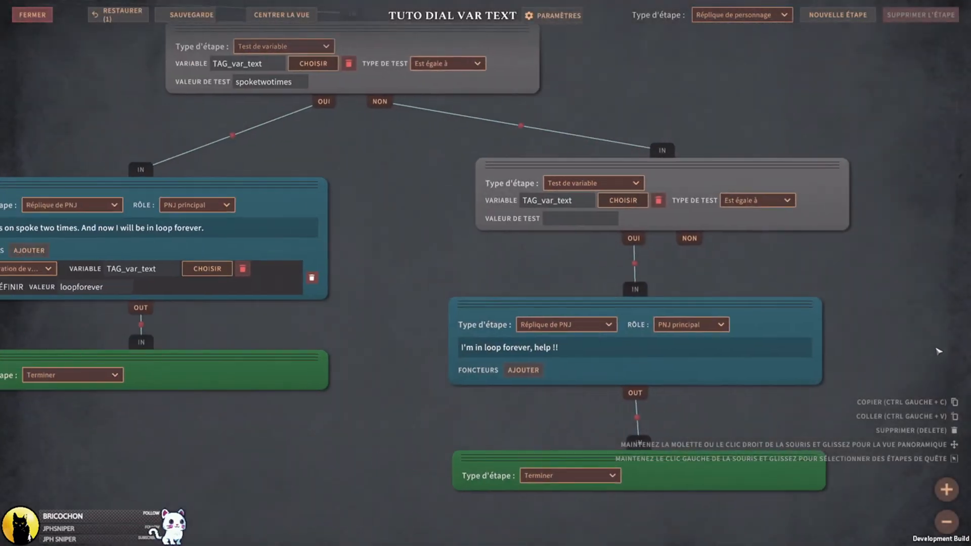
- Copy the value "loopforever" from the NPC line's variable operation into the last variable test's test value
right_click_drag(413, 241, 464, 292)
left_click(194, 343)
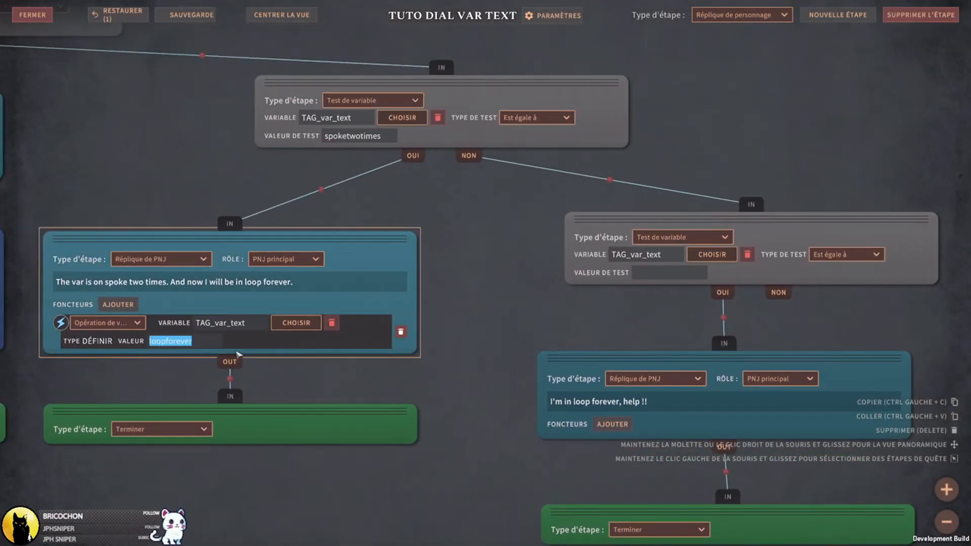
key("ctrl+c")
left_click(677, 276)
key("ctrl+v")
- Add another Test de variable step and connect the loopforever test's NON output to it
right_click_drag(965, 336, 467, 298)
left_click(741, 15)
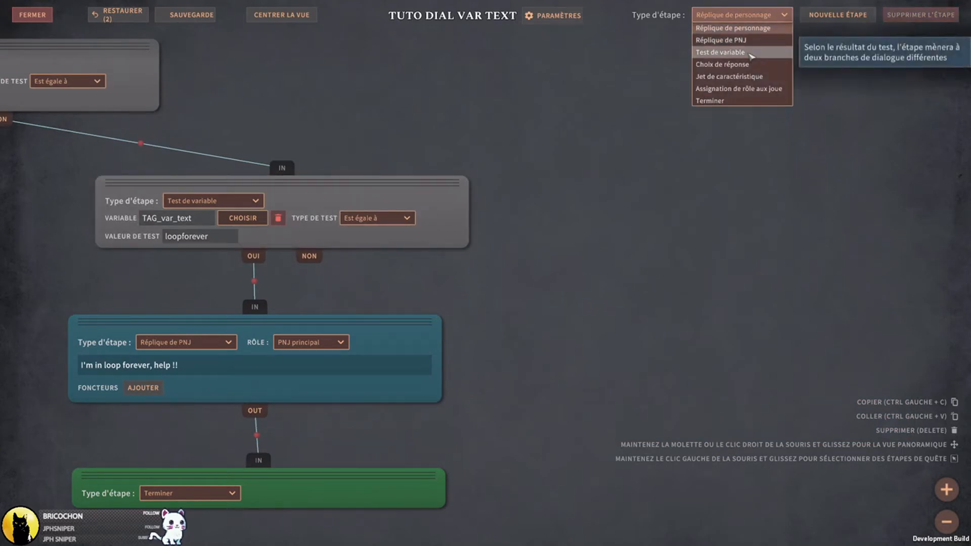
left_click(750, 53)
left_click(838, 14)
left_click(705, 301)
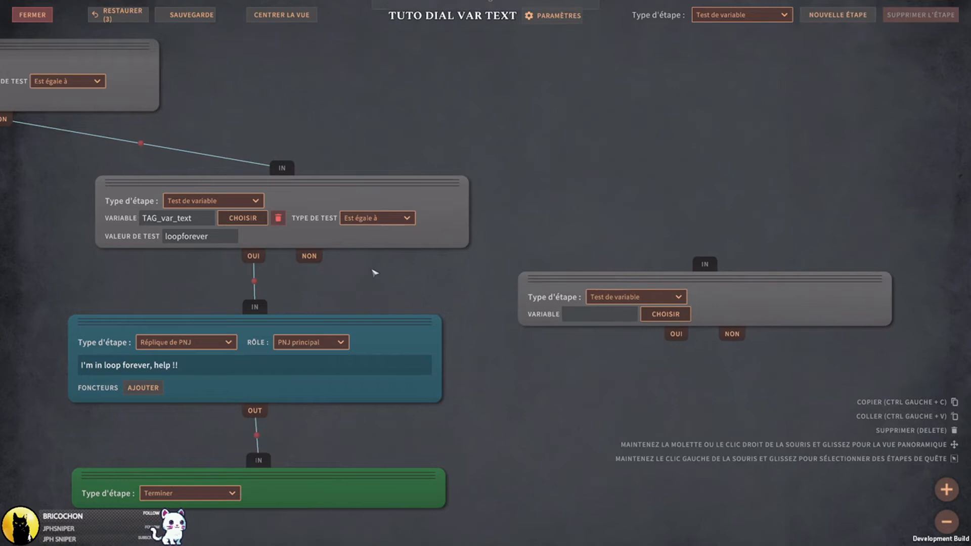
left_click_drag(314, 258, 705, 264)
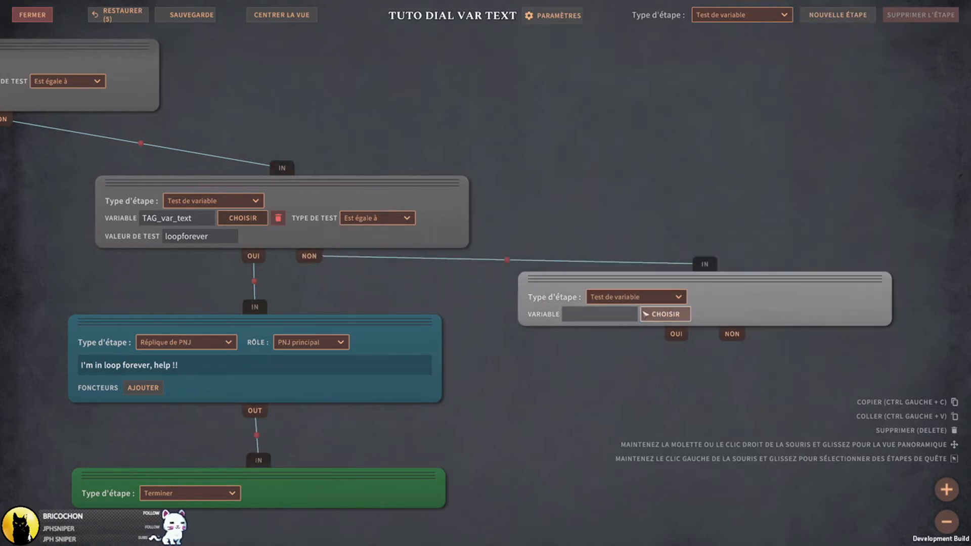
- Set the new variable test to check whether TAG_var_text equals "safetystep"
left_click(665, 314)
left_click(415, 156)
left_click(413, 524)
left_click(623, 324)
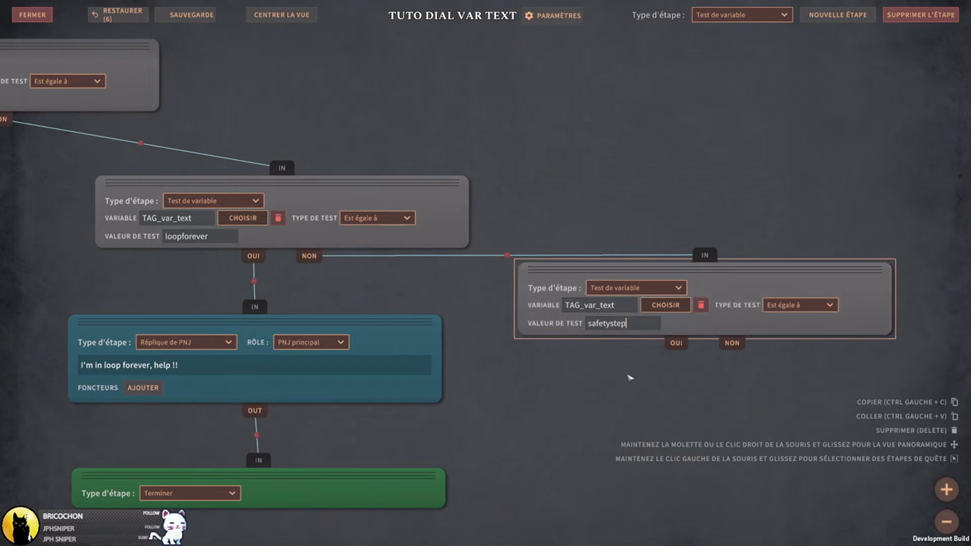
- Add a Réplique de PNJ step and connect both the OUI and NON outputs of the safetystep test to it
right_click_drag(575, 375, 674, 356)
middle_click_drag(517, 326, 659, 392)
scroll(659, 392, "down", 1)
middle_click_drag(658, 435, 384, 291)
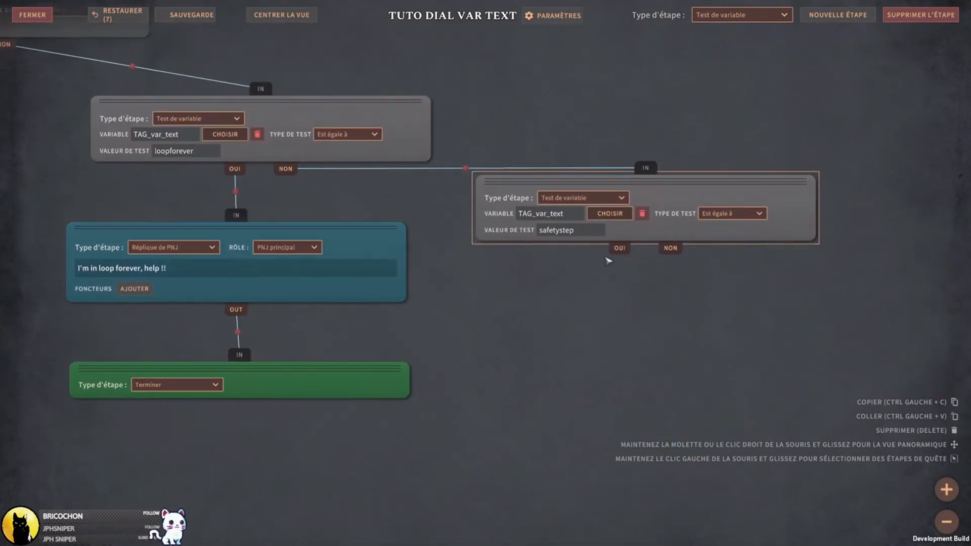
left_click(781, 15)
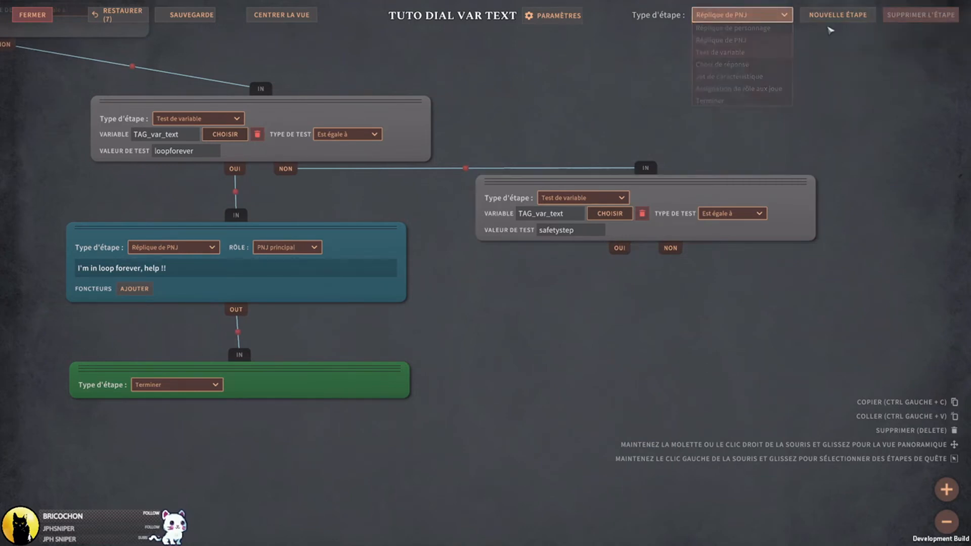
left_click(758, 40)
left_click(838, 15)
left_click(654, 329)
left_click_drag(620, 248, 652, 280)
left_click_drag(670, 248, 652, 280)
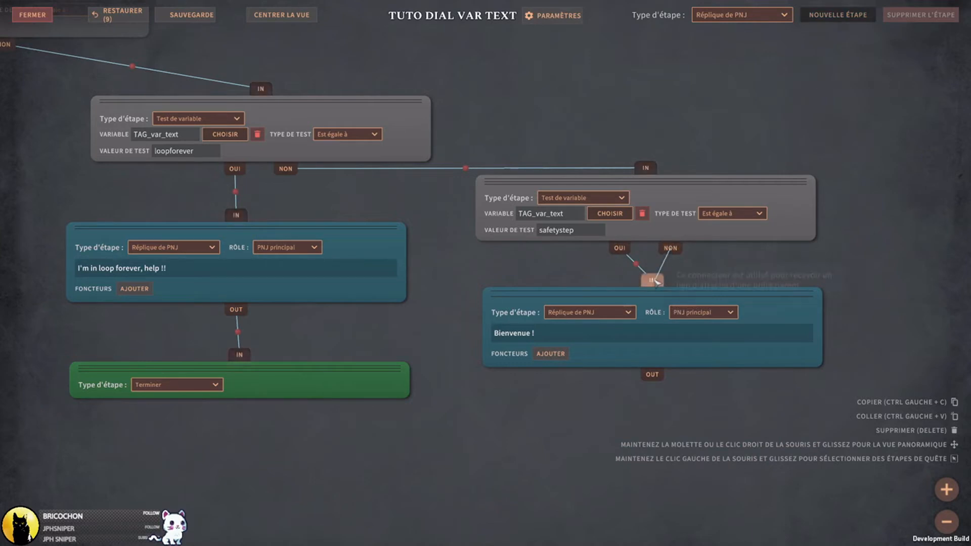
- Set the new NPC line's text to "safetydial" and connect its output to the Terminer step of the loop branch
left_click(595, 339)
type("safetydial")
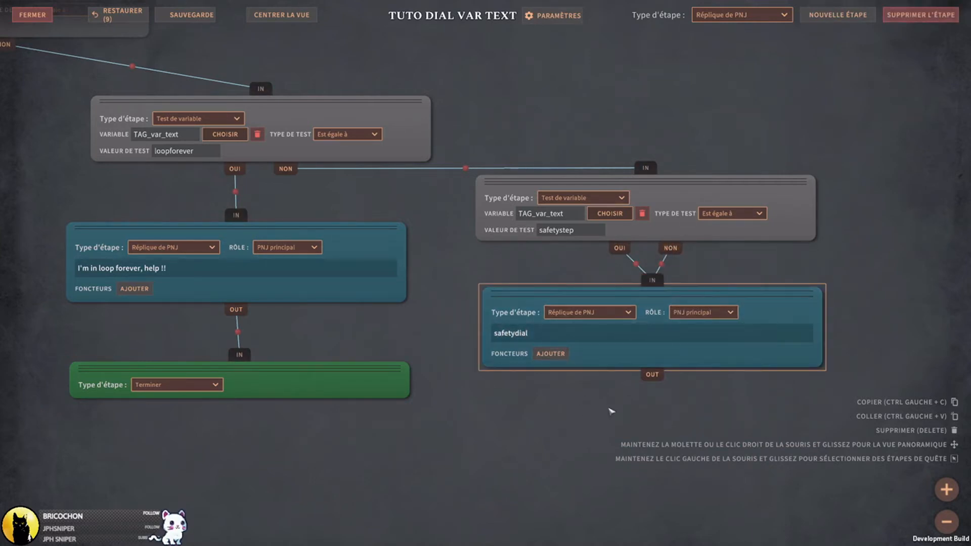
left_click_drag(655, 374, 239, 354)
- Review the final loopforever and safetystep branches, save the dialogue and close its editor
middle_click_drag(417, 497, 503, 471)
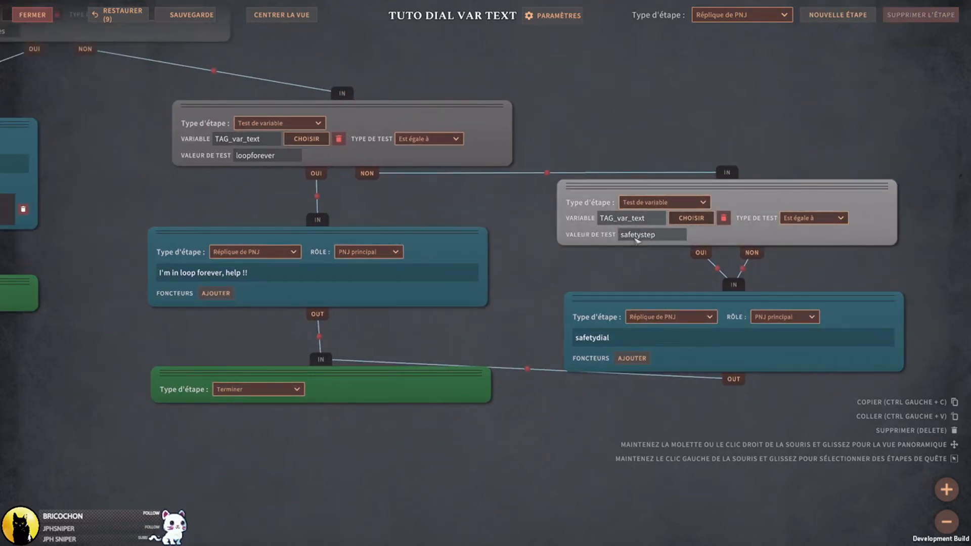
middle_click_drag(431, 212, 604, 231)
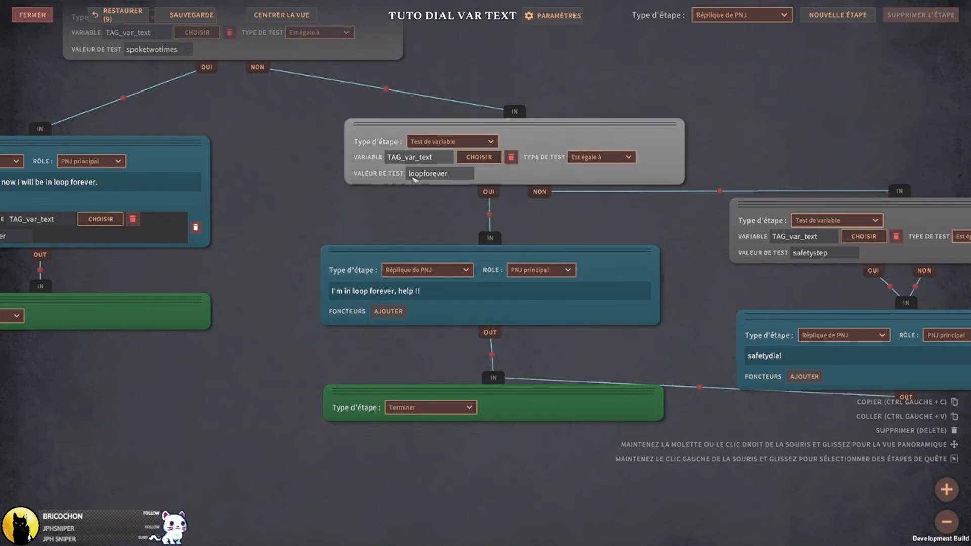
middle_click_drag(317, 211, 372, 212)
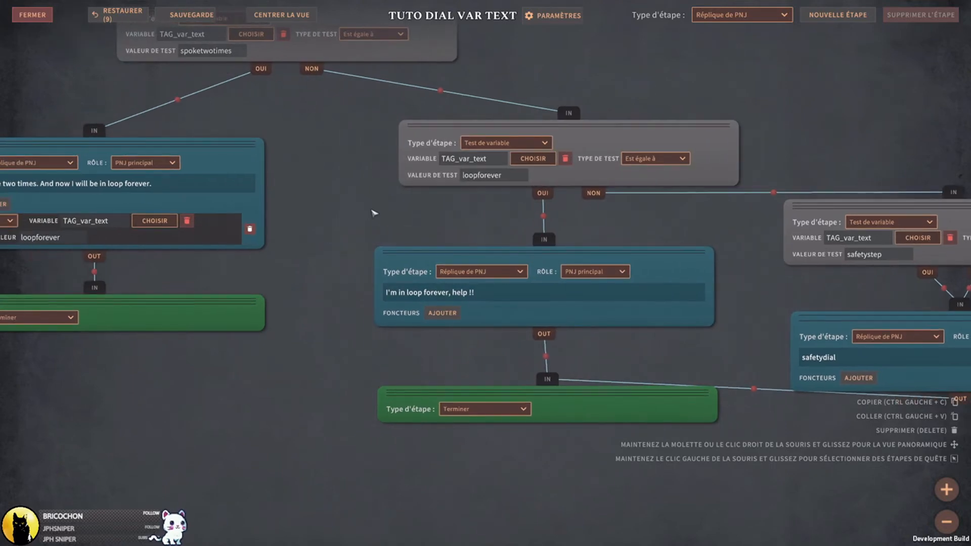
left_click(188, 15)
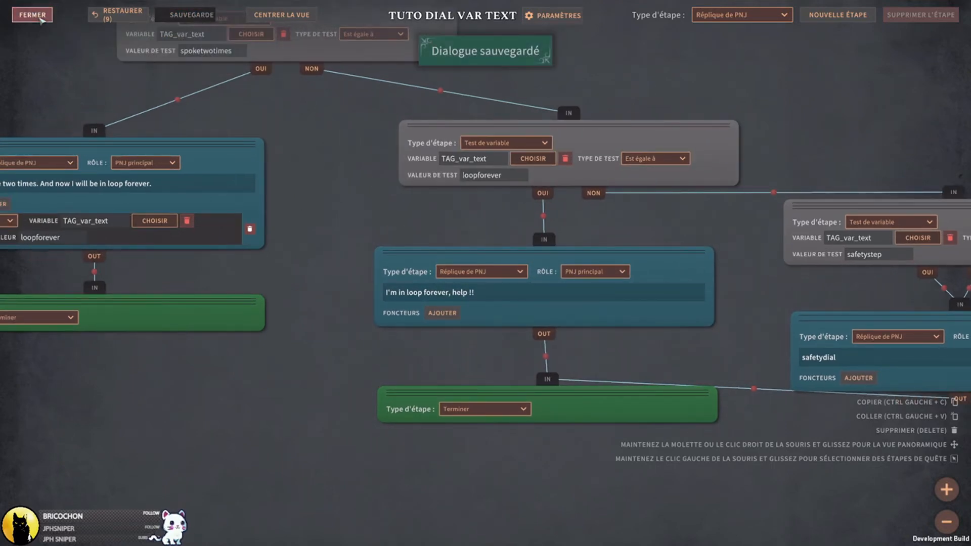
left_click(40, 18)
- Open the Tuto 11 - Variables and Adv Dials location and launch a test game in it
scroll(608, 165, "up", 1)
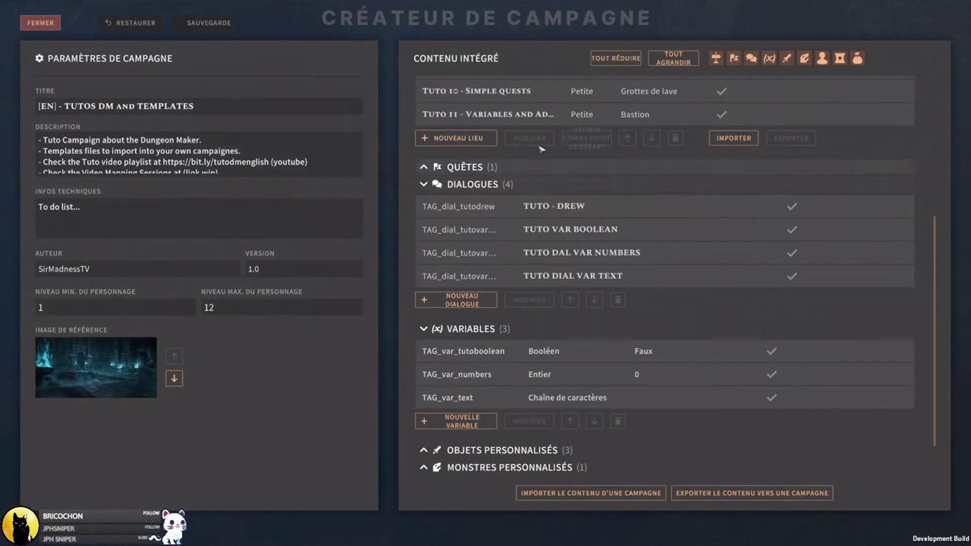
double_click(520, 116)
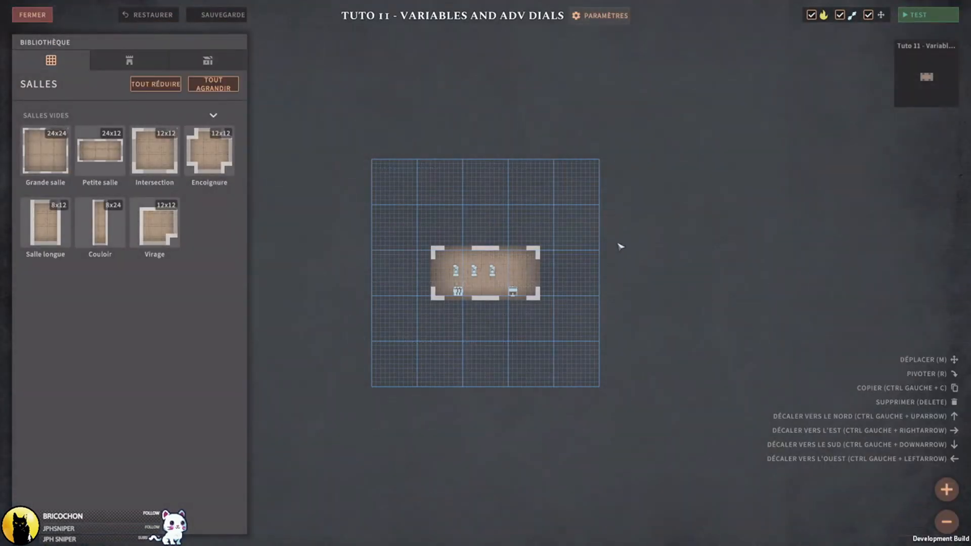
left_click(925, 15)
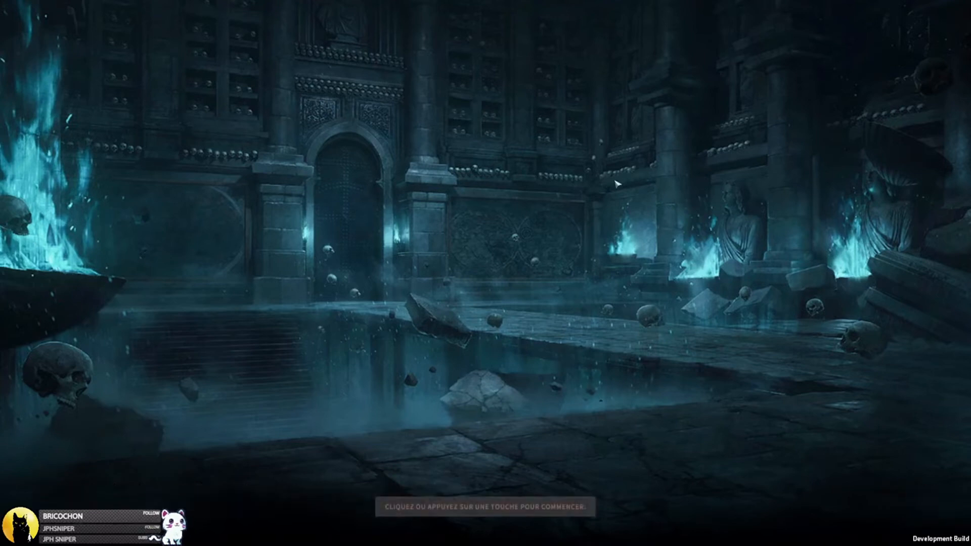
left_click(544, 506)
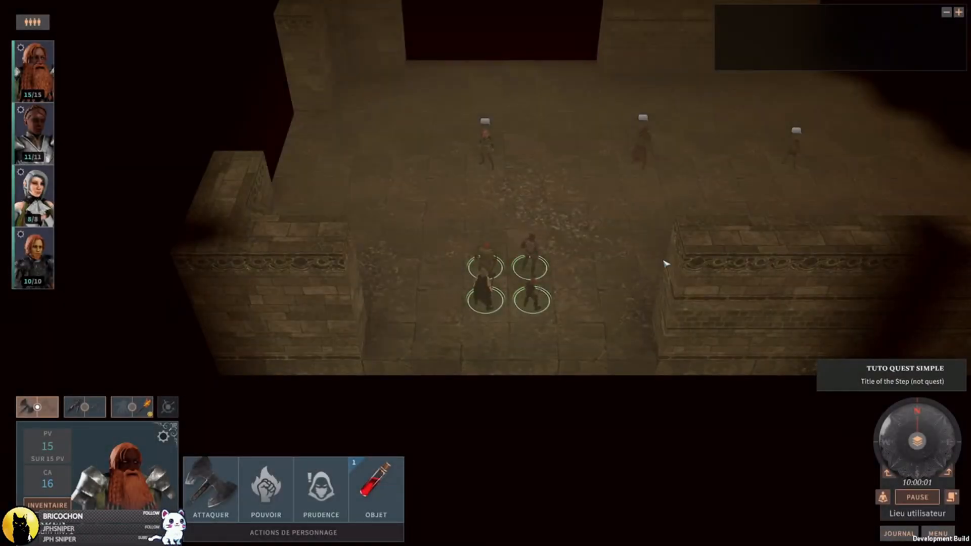
- Talk repeatedly to the third dialogue NPC to check its varying lines, and leave the test game for the location editor
left_click(765, 150)
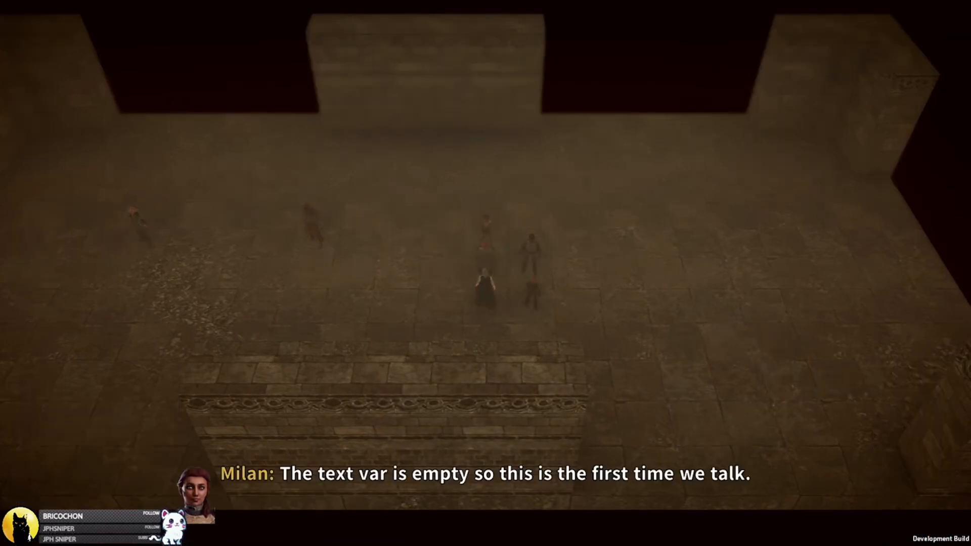
key("Escape")
key("Escape")
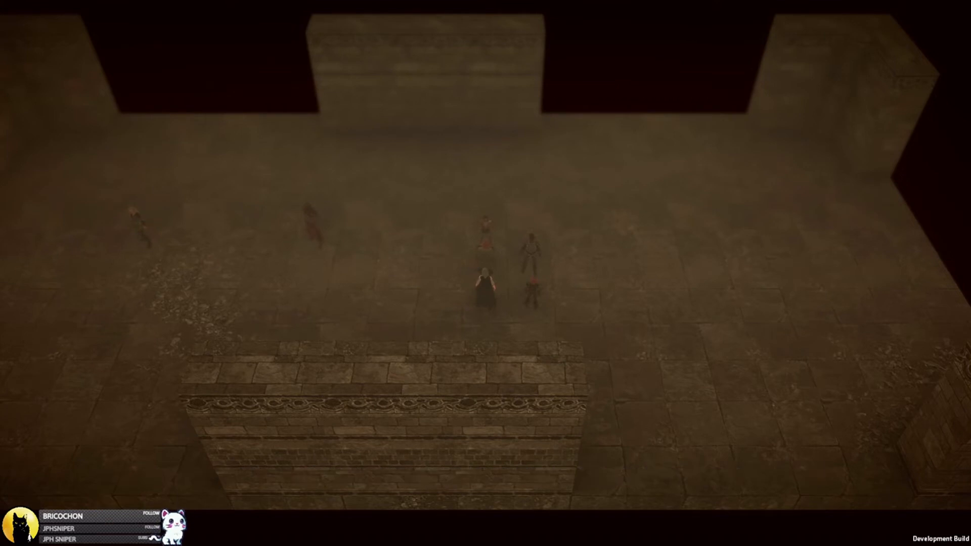
left_click(486, 233)
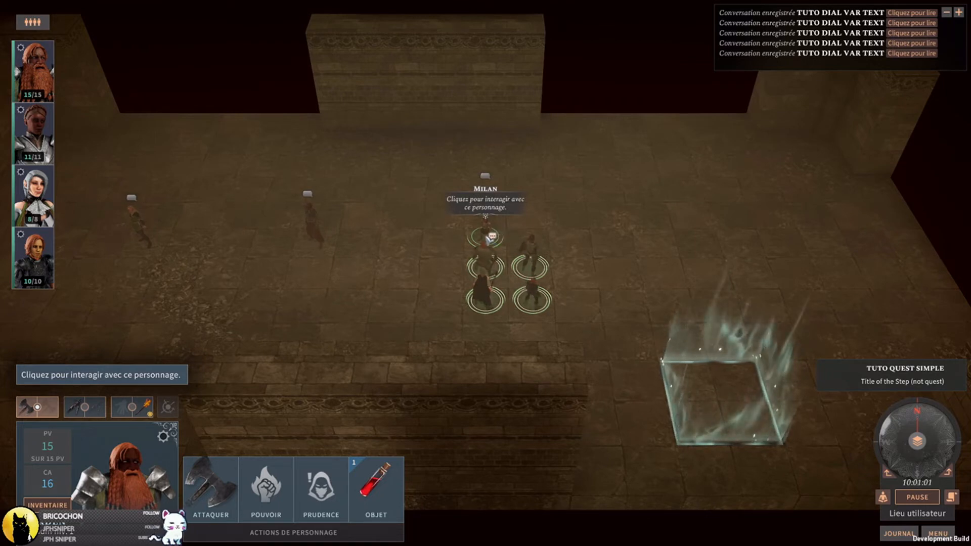
left_click(311, 248)
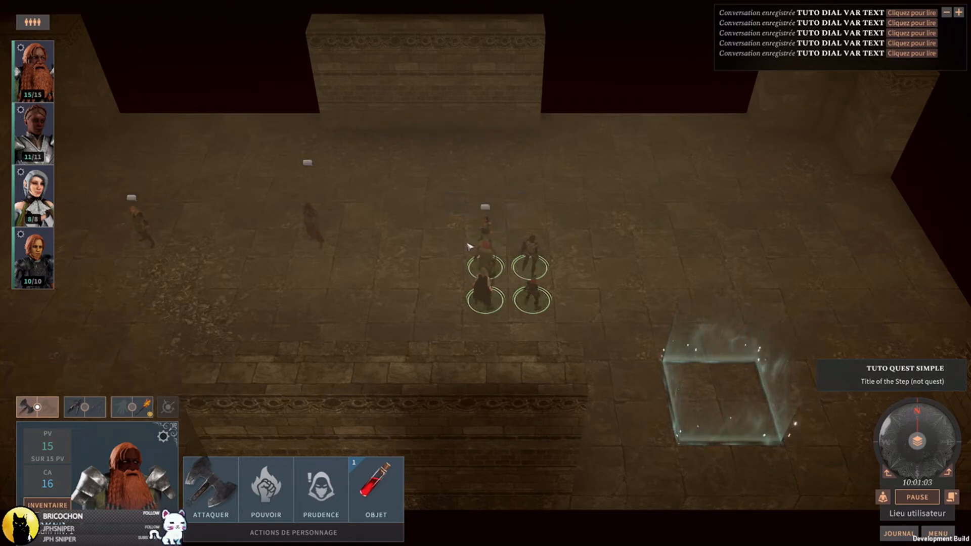
left_click(307, 344)
key("e")
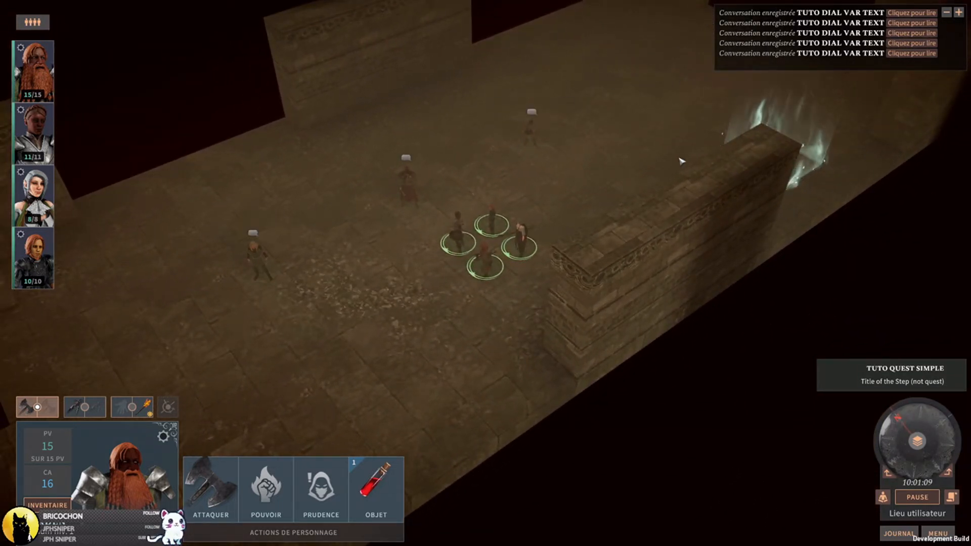
left_click(937, 533)
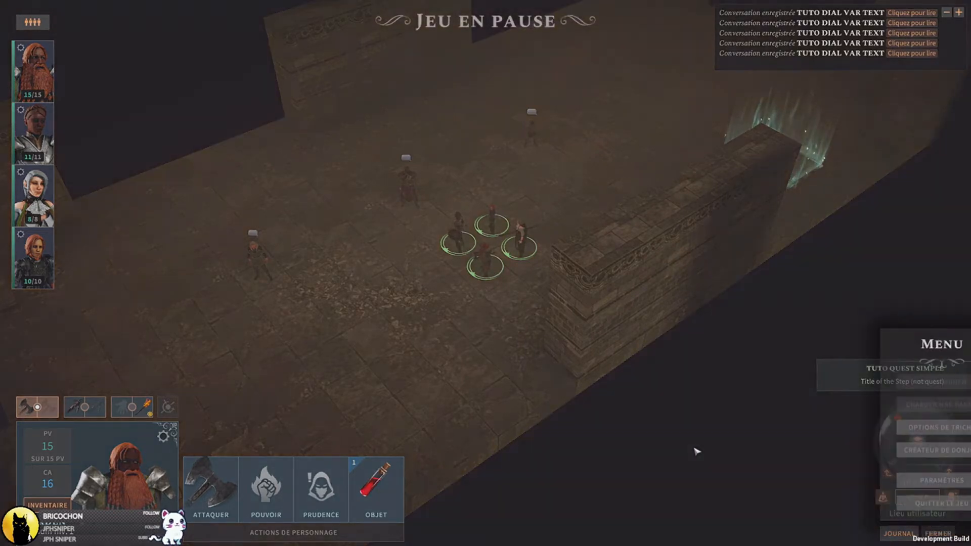
left_click(904, 454)
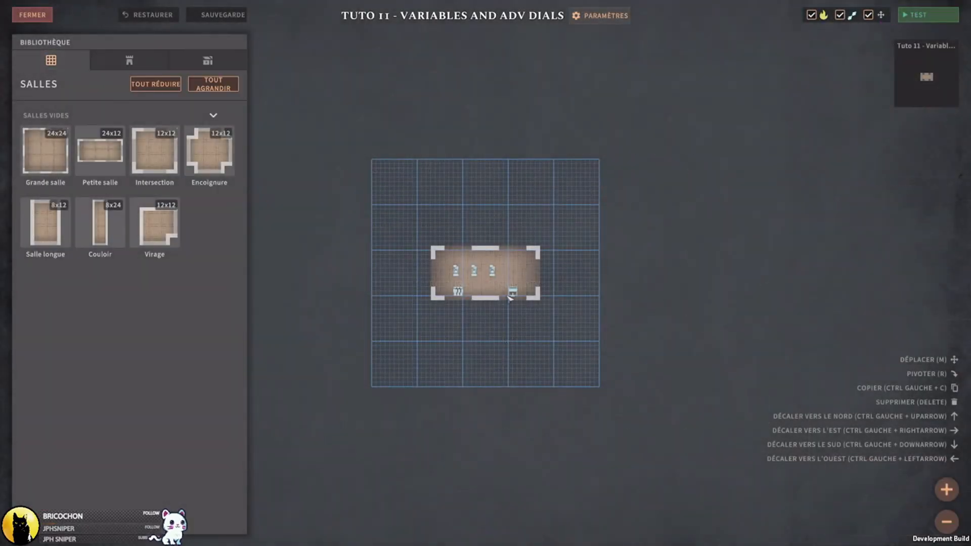
- Place a fourth PNJ de dialogue gadget in the room at X 17, Y 6, beside the three existing dialogue NPCs
left_click(208, 61)
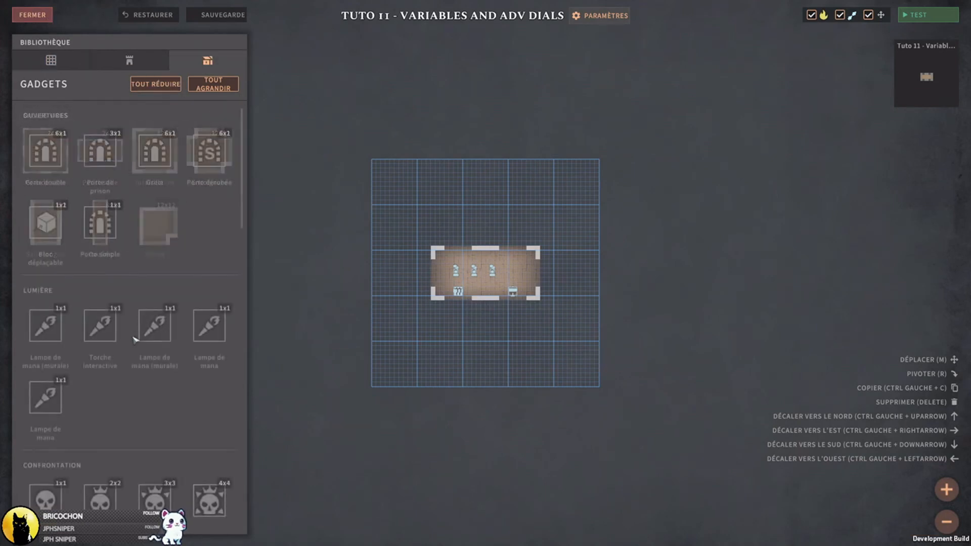
scroll(162, 354, "down", 2)
scroll(166, 399, "down", 3)
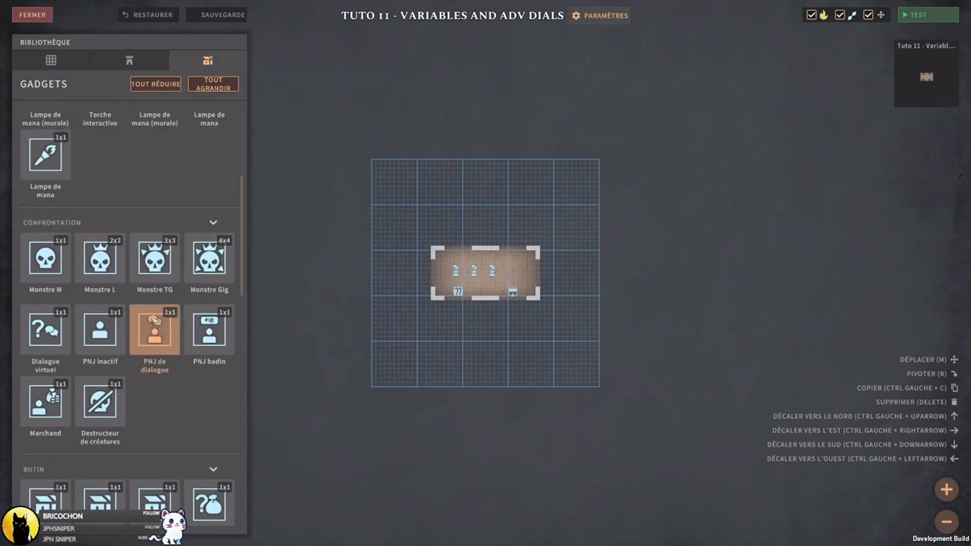
mouse_move(46, 271)
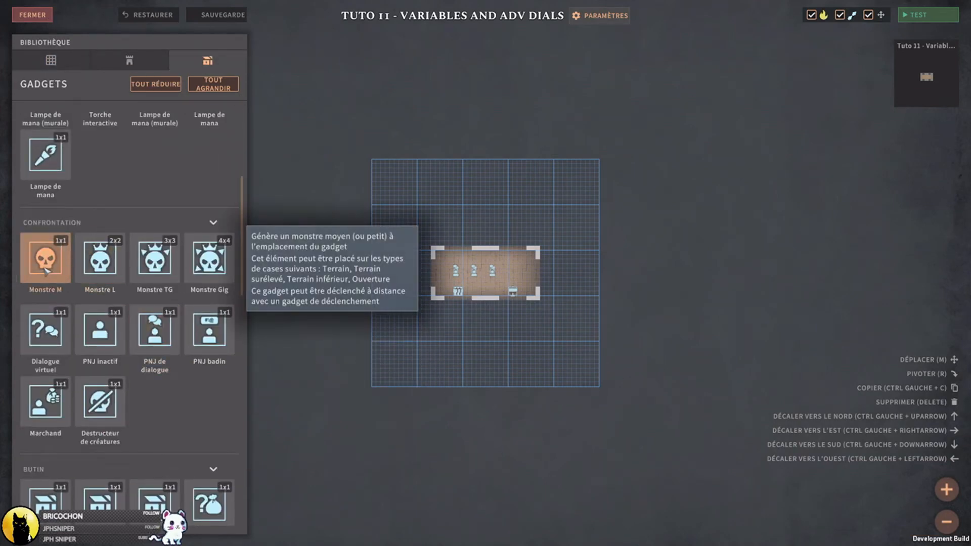
left_click(155, 328)
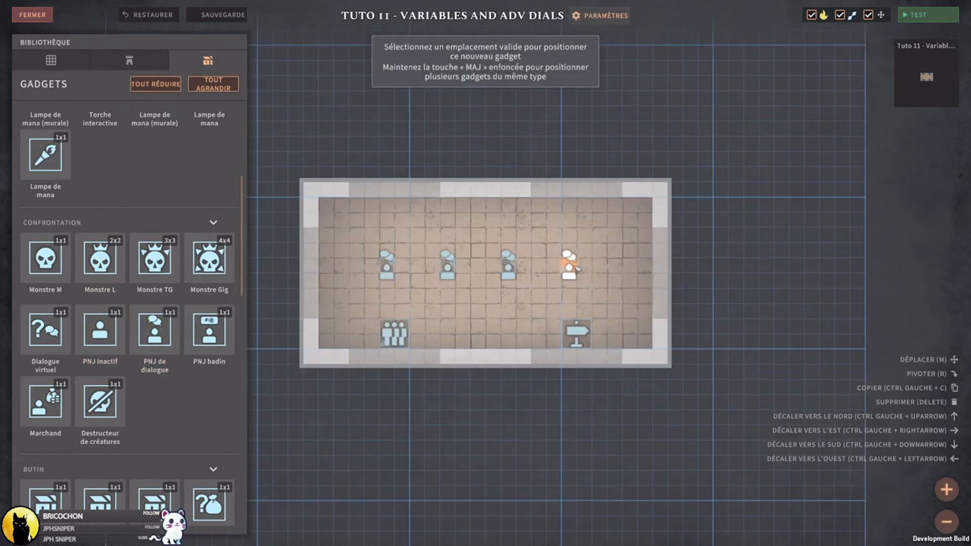
left_click(577, 267)
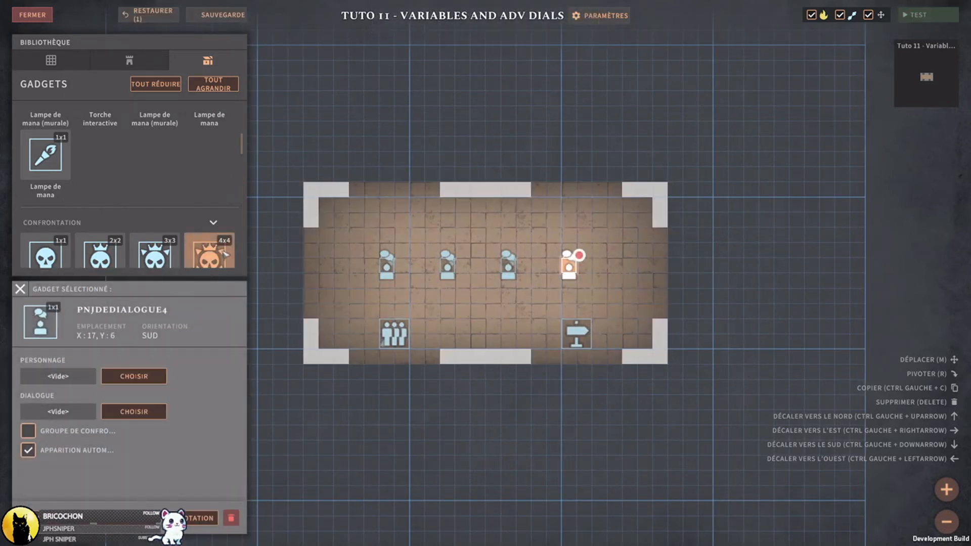
- Close the location editor, create a dialogue with internal name TAG_dial_tutodialadvanced and title DIAL ADVANCED, and save it
left_click(34, 15)
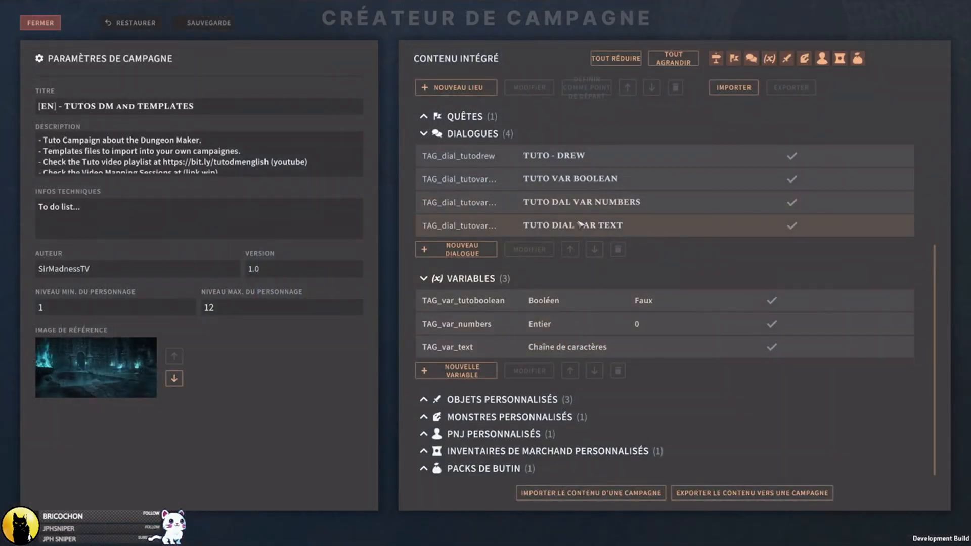
left_click(486, 251)
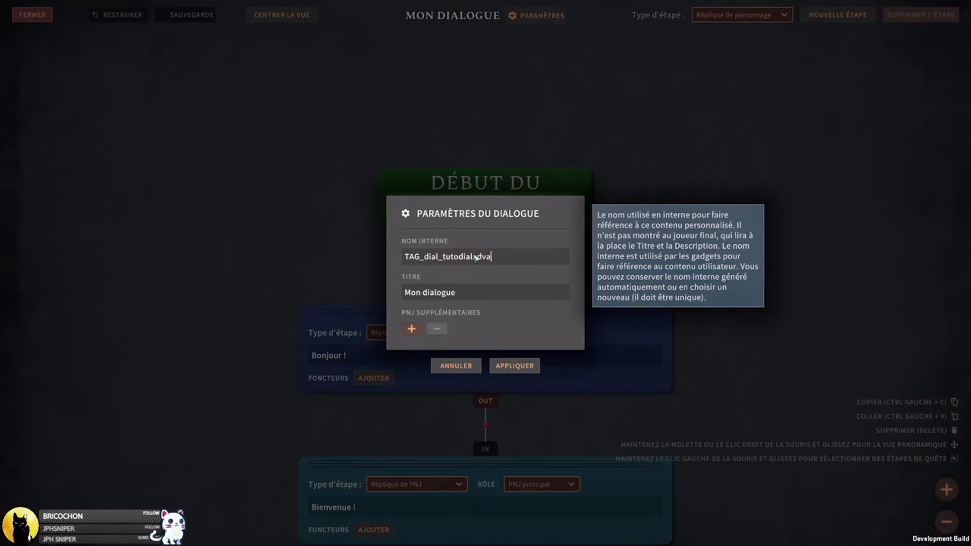
left_click(470, 297)
type("DIAL ADVANCED")
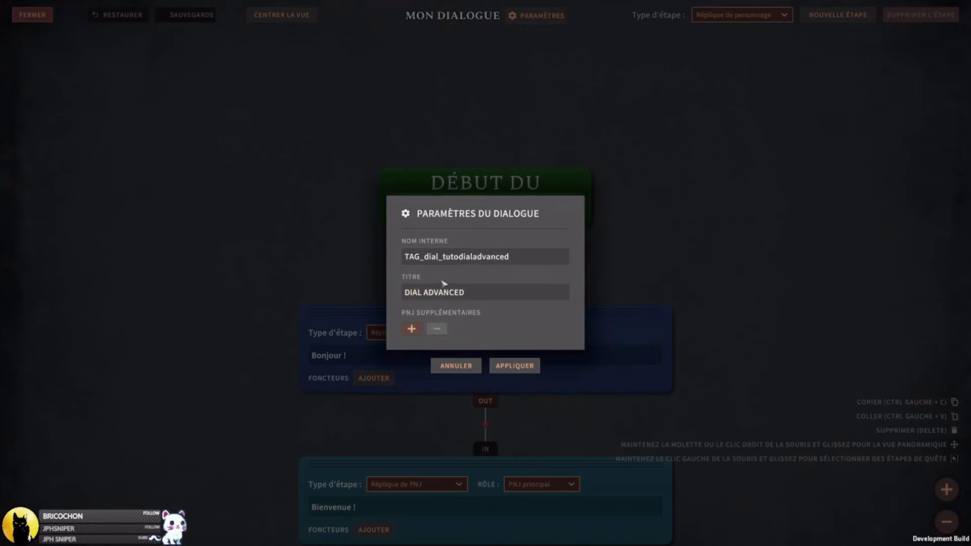
left_click(514, 366)
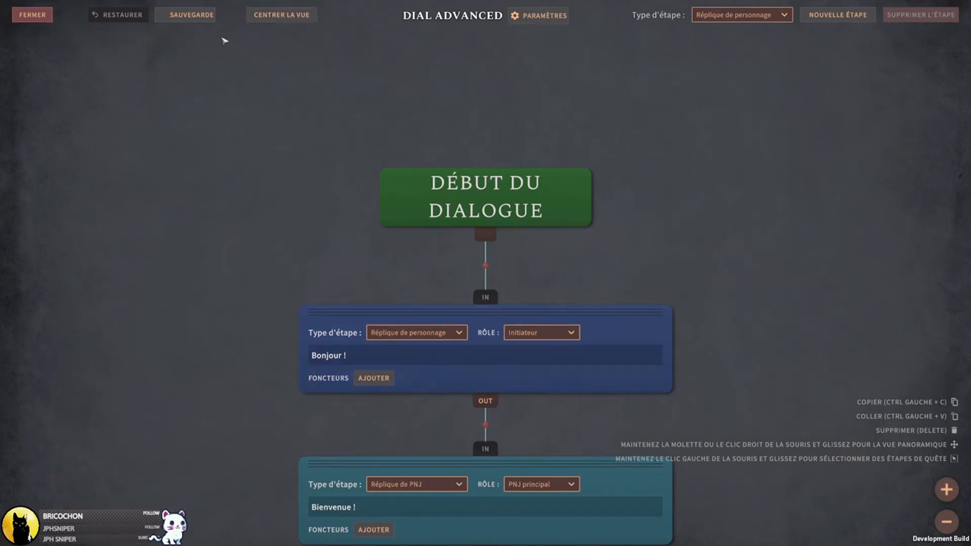
left_click(185, 15)
- Delete the three default dialogue steps below the Début du dialogue block and save the dialogue
left_click(576, 365)
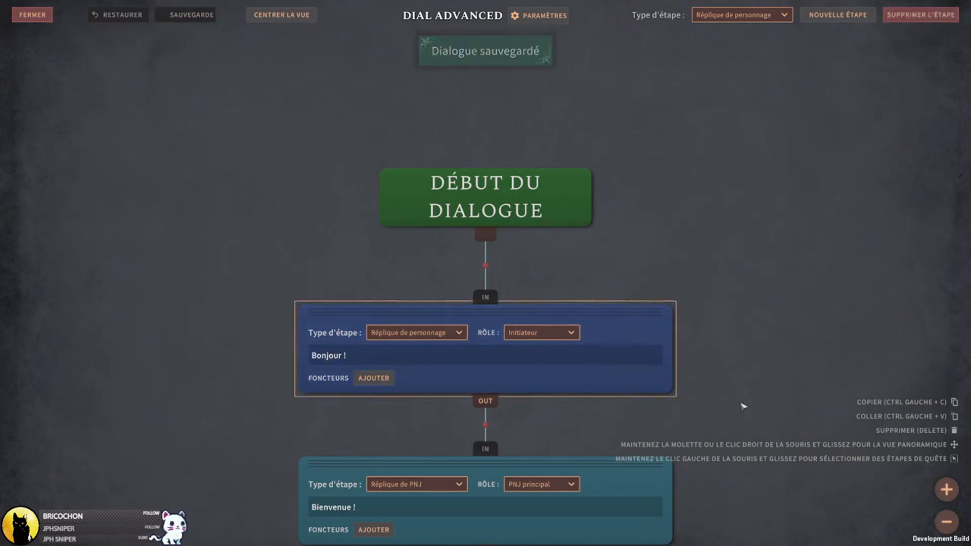
key("Delete")
scroll(726, 398, "down", 2)
middle_click_drag(656, 353, 615, 186)
left_click(538, 247)
key("Delete")
left_click(538, 387)
key("Delete")
left_click(185, 15)
- Add an Assignation de rôle aux joueurs step below the dialogue start and link the start block to it
left_click(732, 11)
left_click(742, 89)
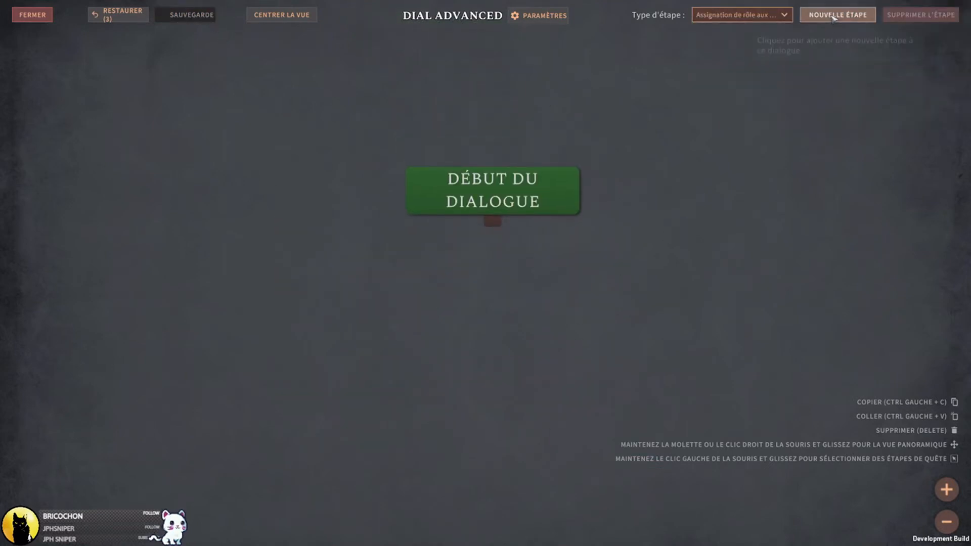
left_click(833, 16)
left_click(310, 247)
left_click_drag(493, 220, 311, 238)
middle_click_drag(619, 321, 775, 241)
- Name the first role Rogue and assign it the Roublard trait
left_click(405, 225)
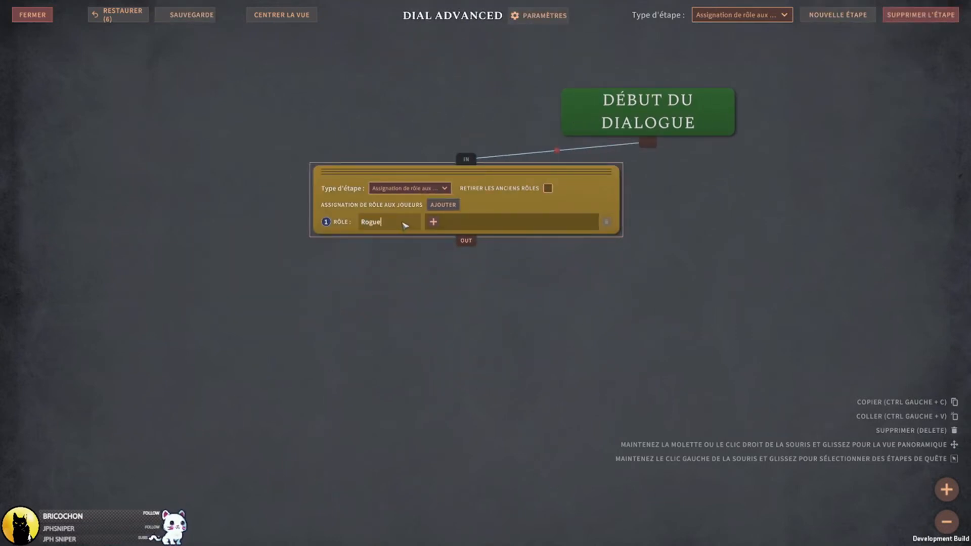
left_click(432, 222)
left_click(433, 316)
left_click(333, 461)
- Add a second role named Cleric and assign it the Clerc trait
left_click(443, 205)
left_click(404, 234)
type("Cleric")
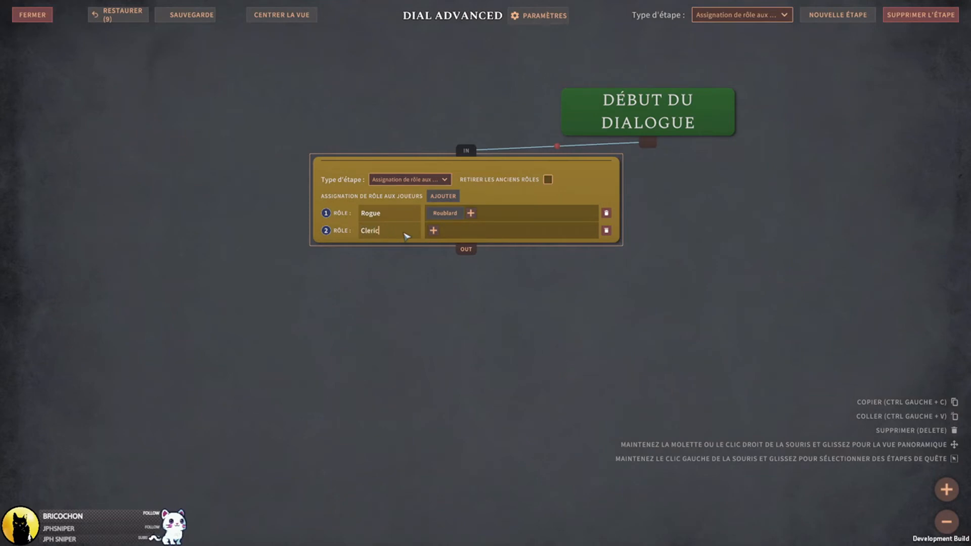
left_click(432, 230)
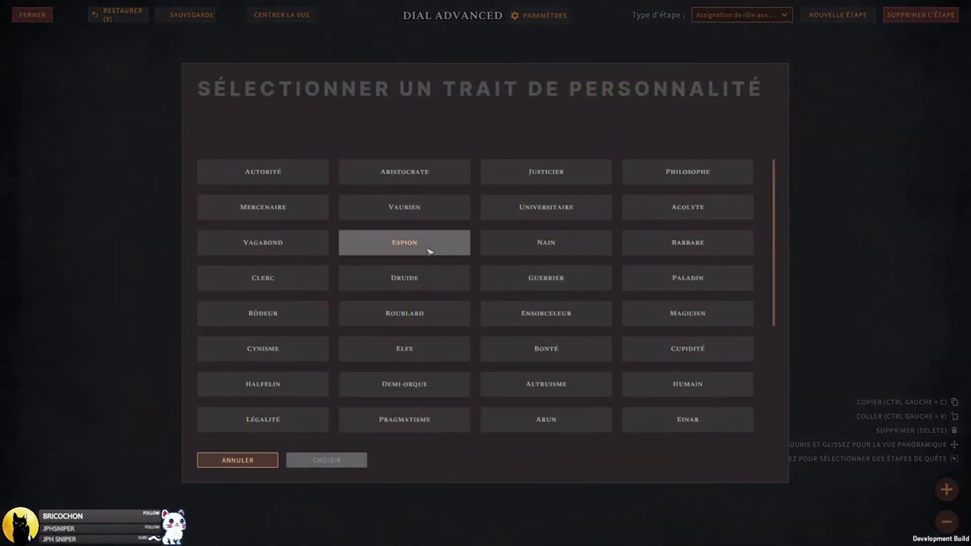
left_click(313, 284)
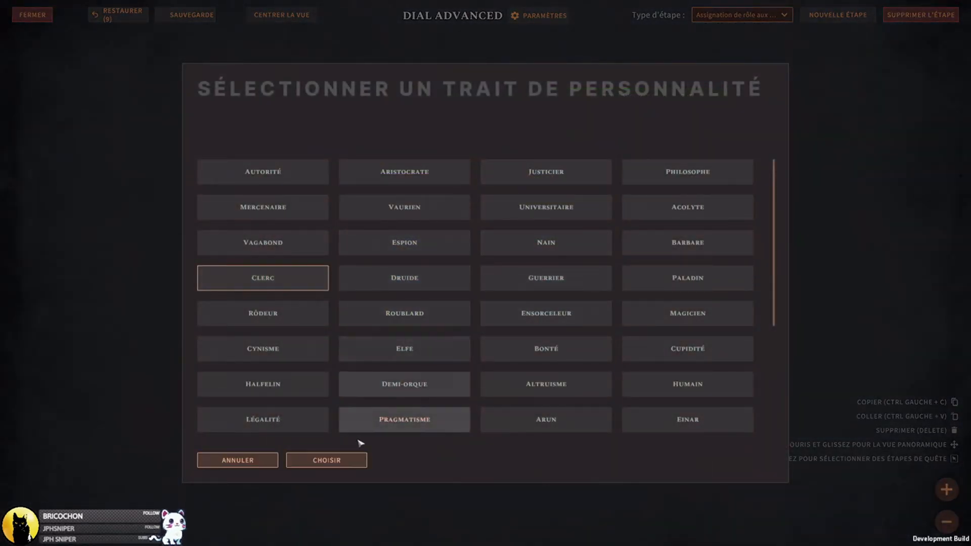
left_click(347, 462)
- Add a third role named Wizard and assign it the Magicien trait
left_click(443, 195)
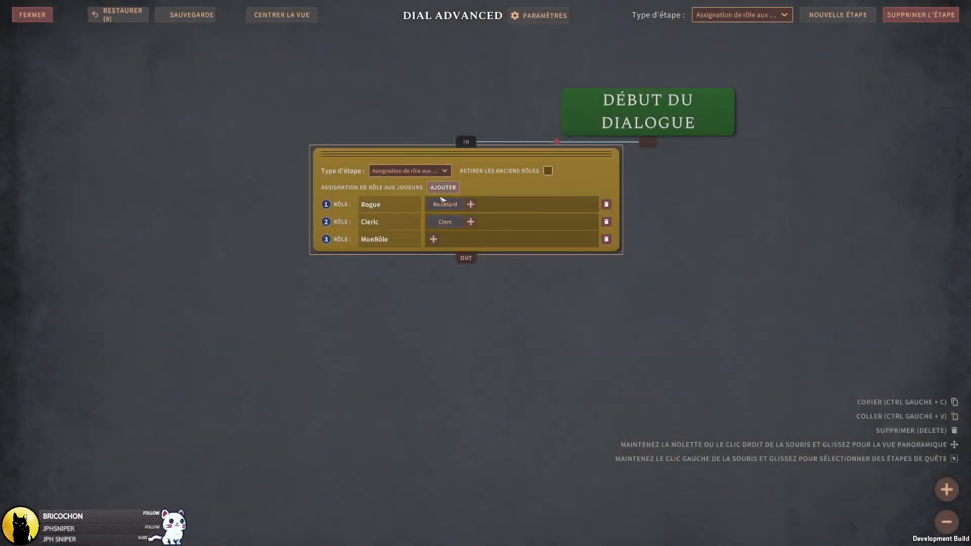
left_click(386, 242)
type("Wizard")
left_click(435, 241)
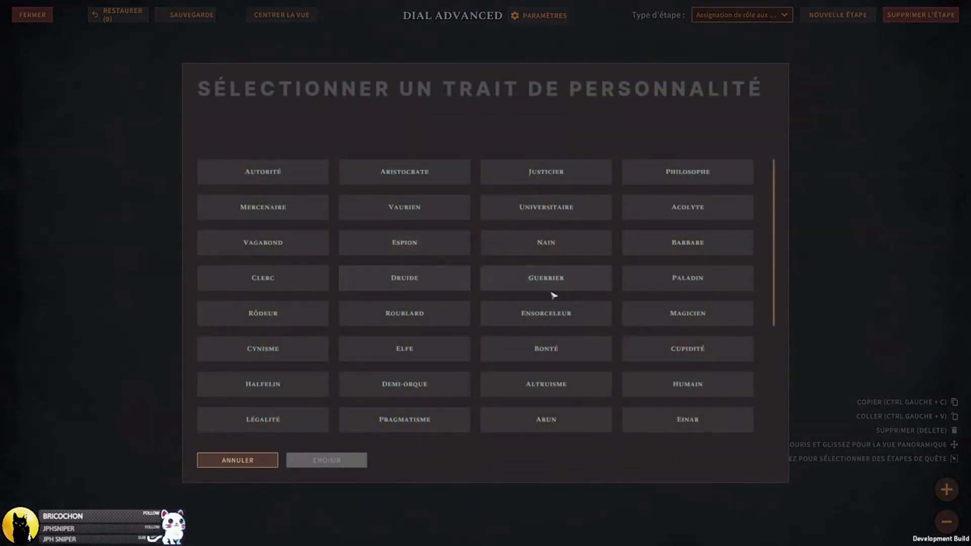
left_click(657, 317)
left_click(344, 459)
- Add a fourth role named Barbarian with the Barbare trait, and move the role assignment step slightly lower
left_click(431, 186)
left_click(404, 252)
type("Barbarian")
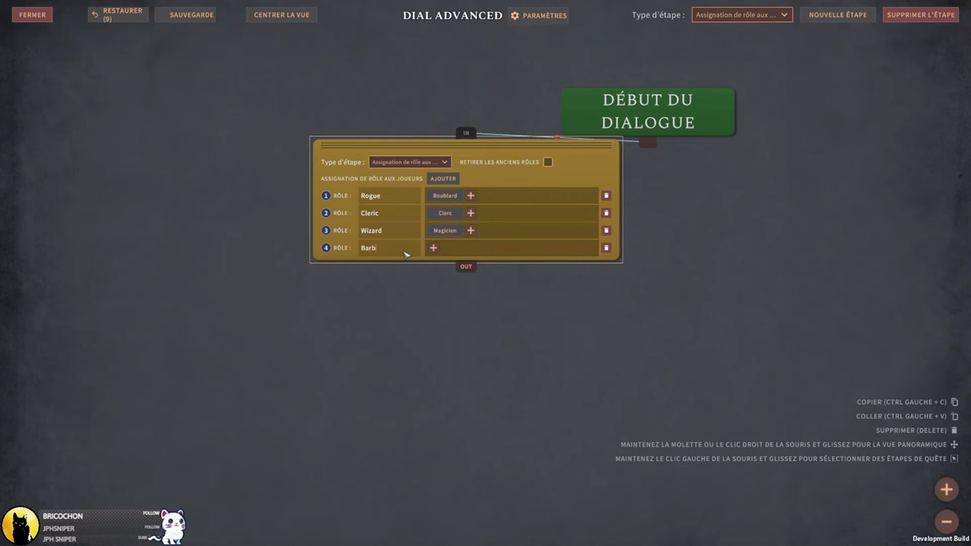
left_click(432, 247)
left_click(685, 242)
left_click(329, 460)
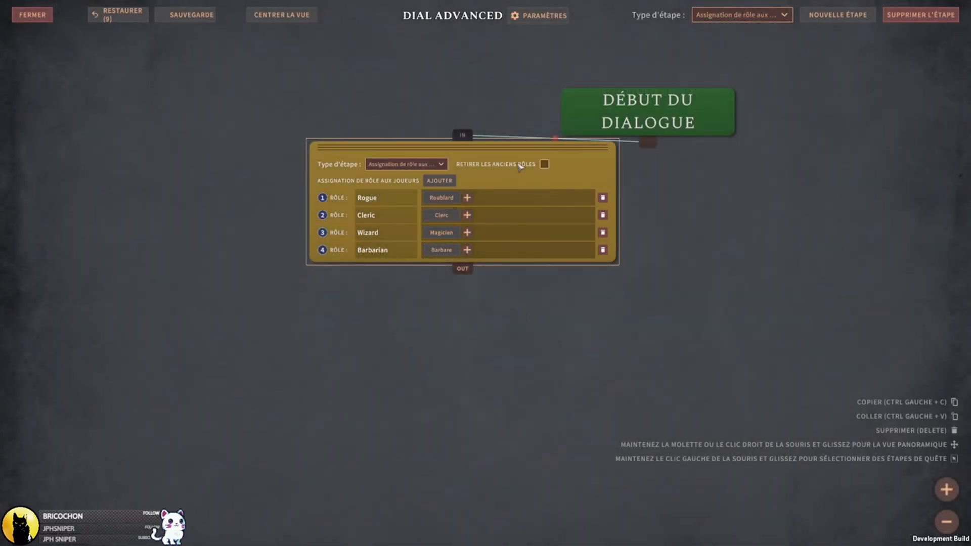
left_click_drag(506, 154, 494, 185)
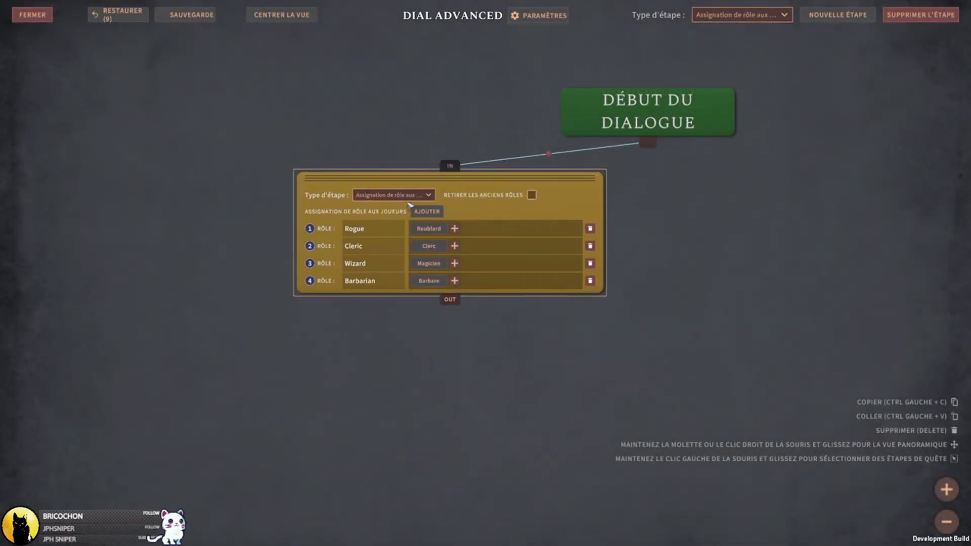
- Add a fifth role with the Bonté trait and name it Kind
left_click(426, 211)
left_click(416, 289)
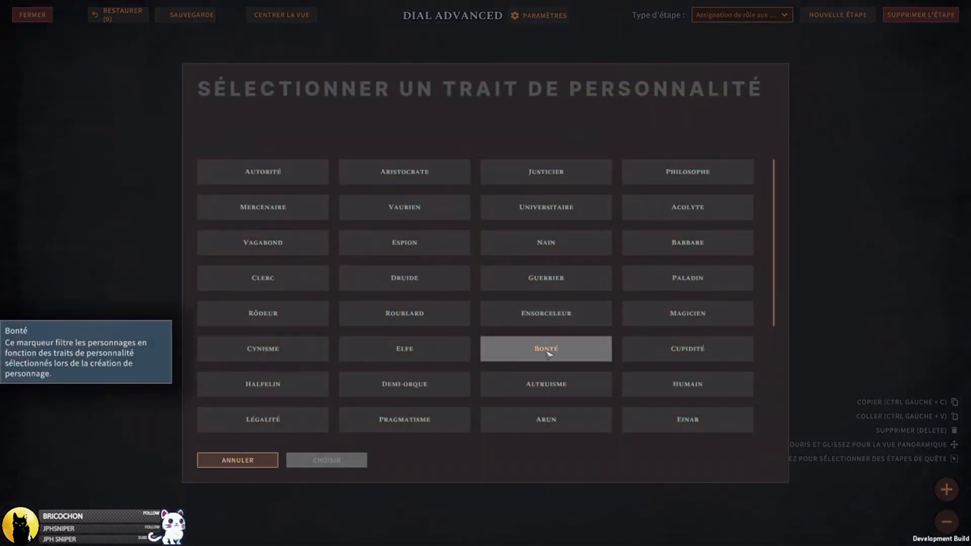
left_click(548, 354)
left_click(349, 459)
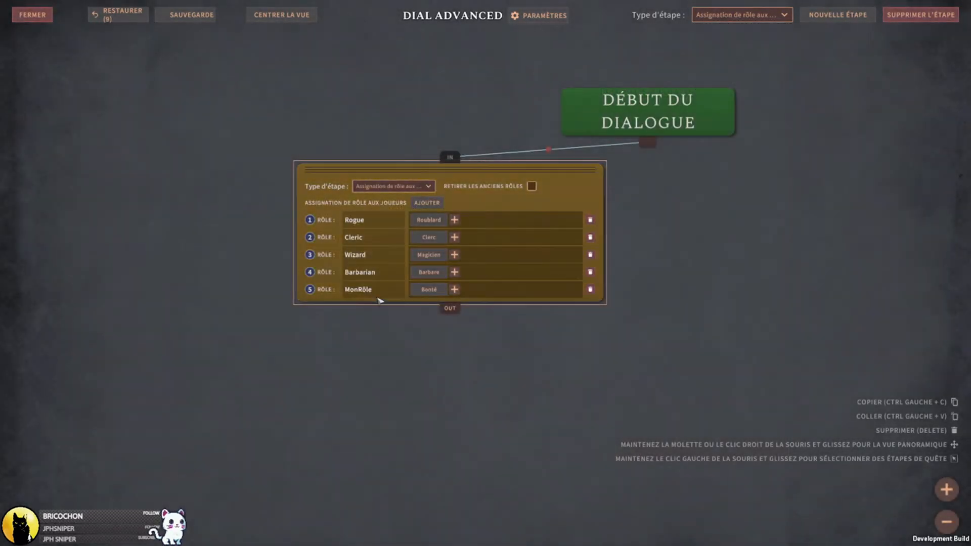
left_click(383, 295)
type("Kind")
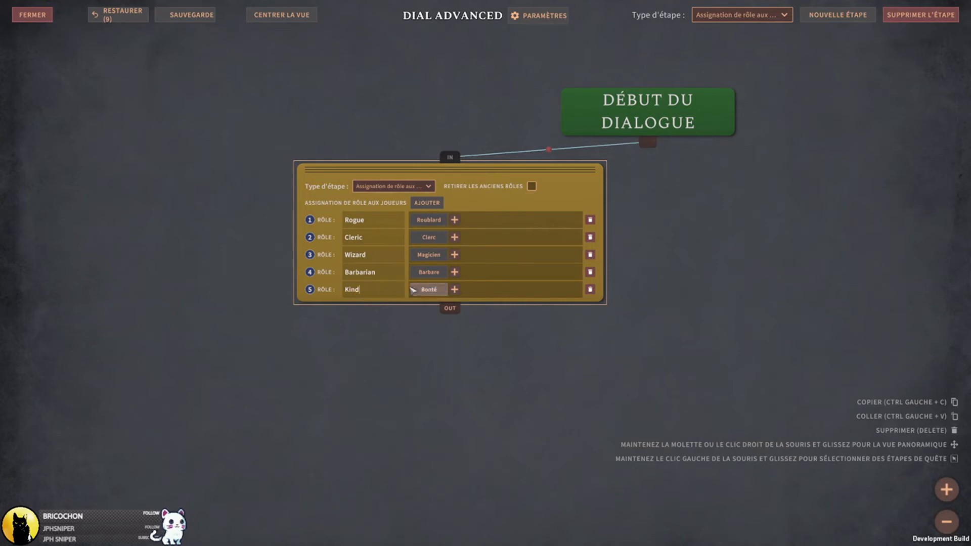
- Add a sixth role named Fun and assign it the Philosophe trait
left_click(427, 202)
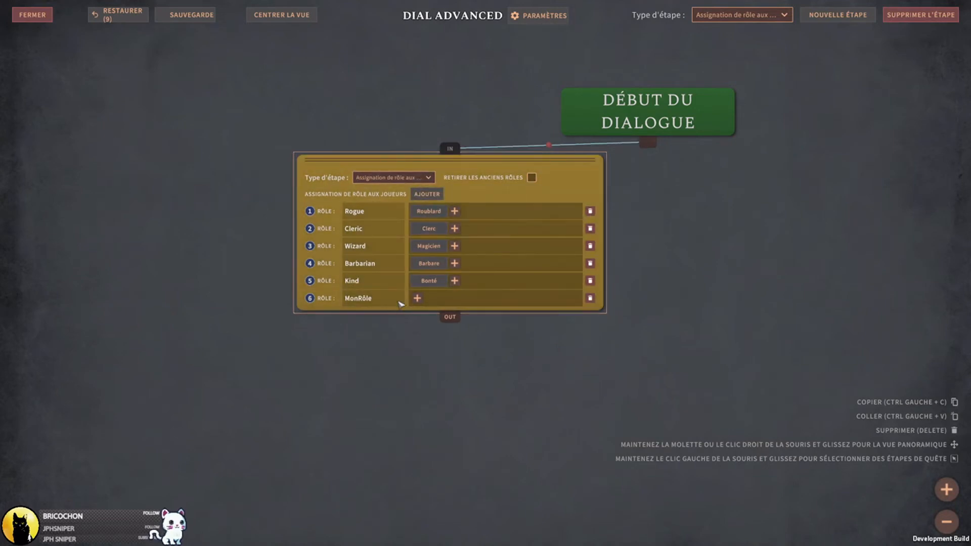
left_click(393, 302)
type("Fun")
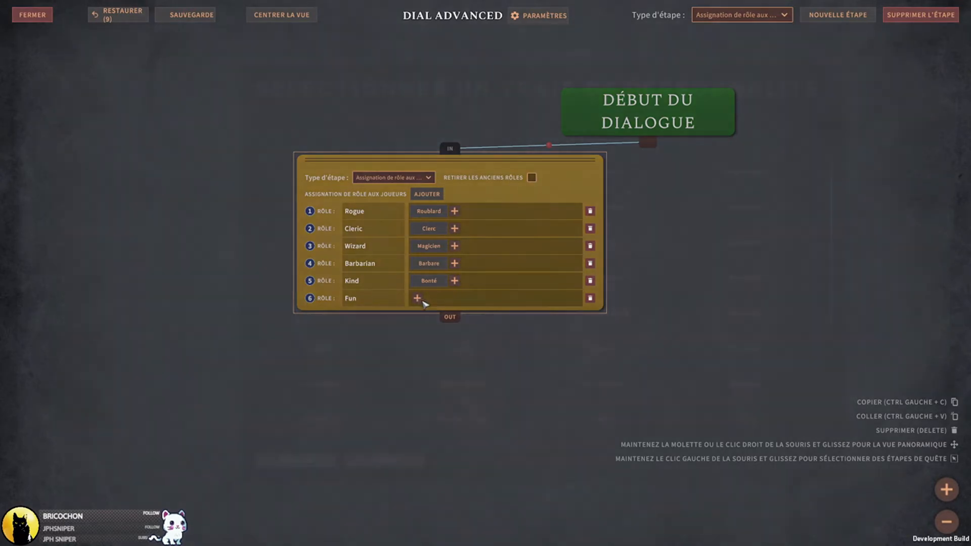
left_click(417, 298)
left_click(687, 172)
left_click(354, 462)
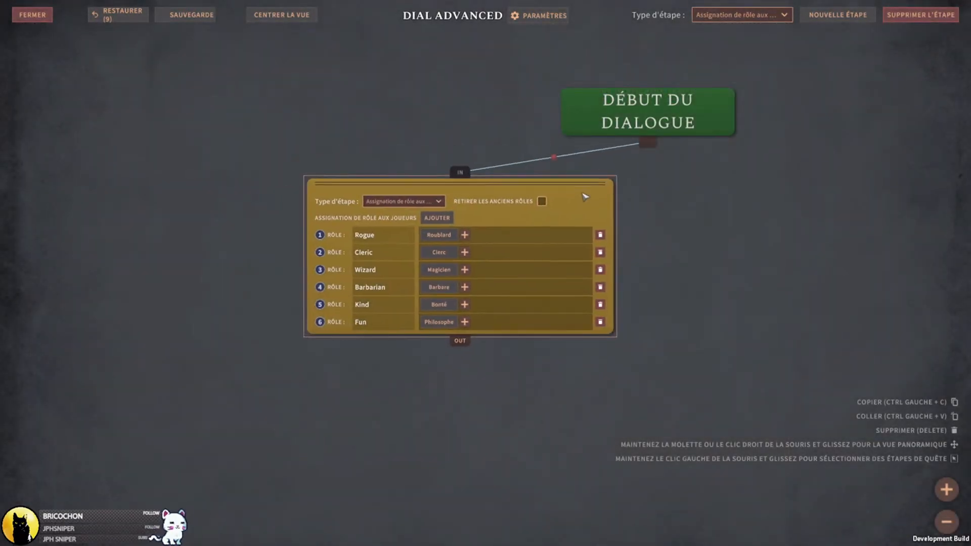
- Add a Test de variable step below the role assignment, link the role step's OUT to it, and save
left_click(758, 14)
left_click(759, 51)
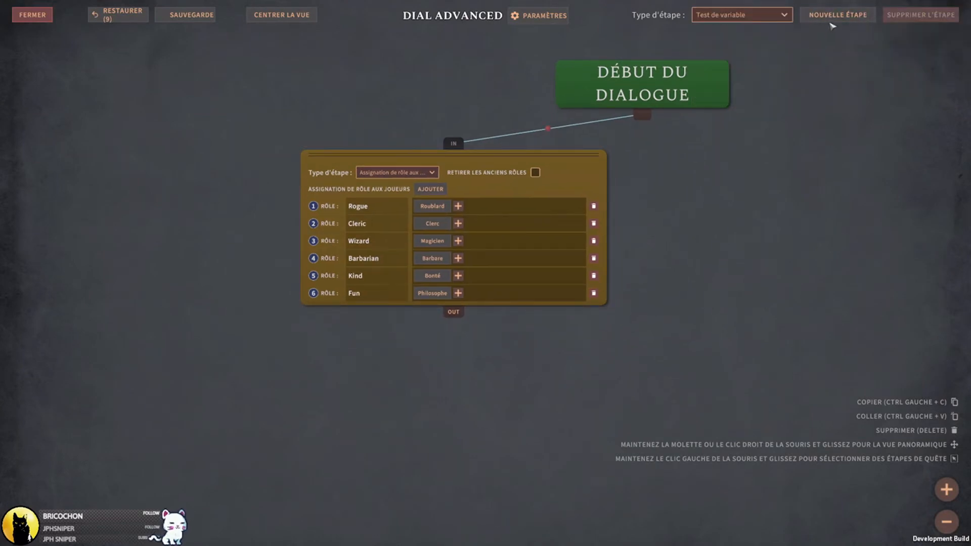
left_click(837, 15)
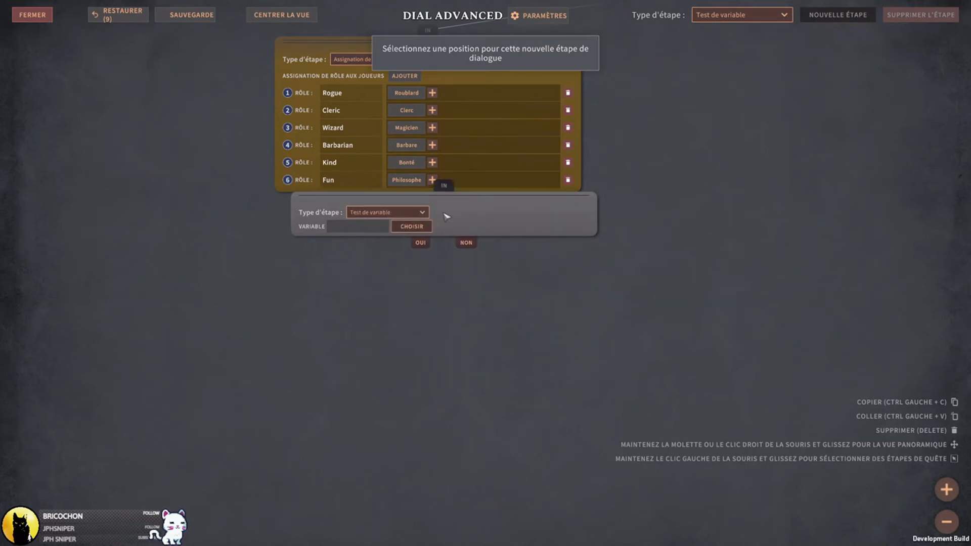
left_click(569, 287)
left_click_drag(427, 199, 567, 255)
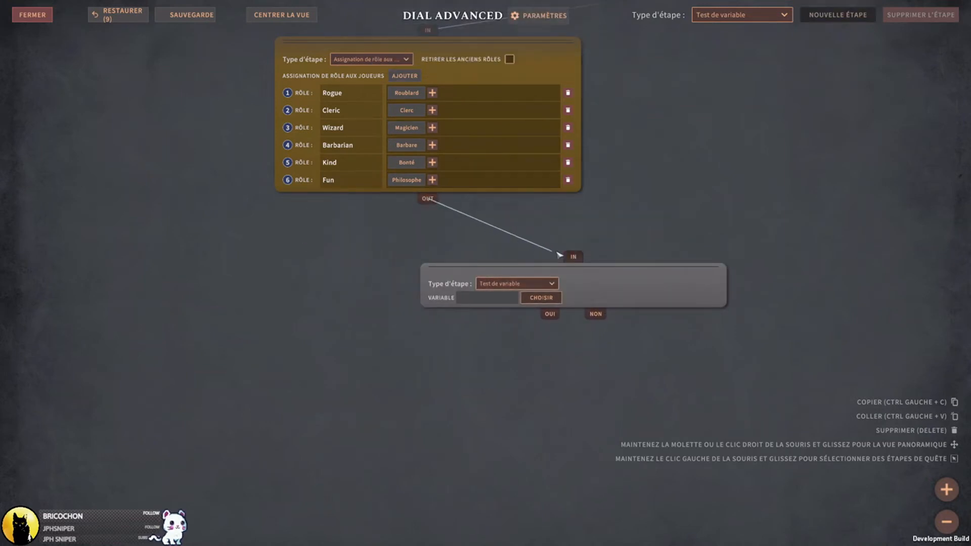
left_click(185, 14)
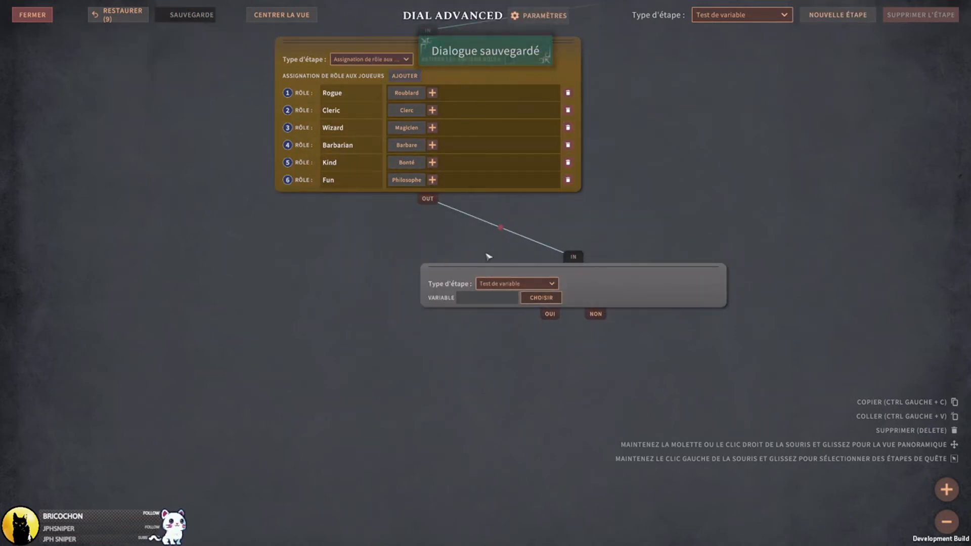
- Move the Test de variable step slightly closer to the role assignment step and save the dialogue
right_click_drag(764, 324, 596, 303)
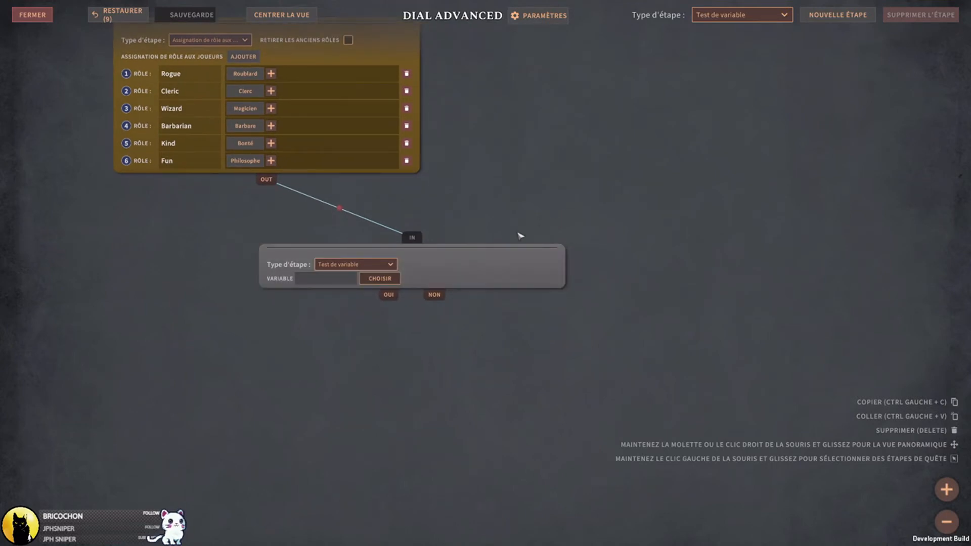
left_click_drag(511, 268, 494, 243)
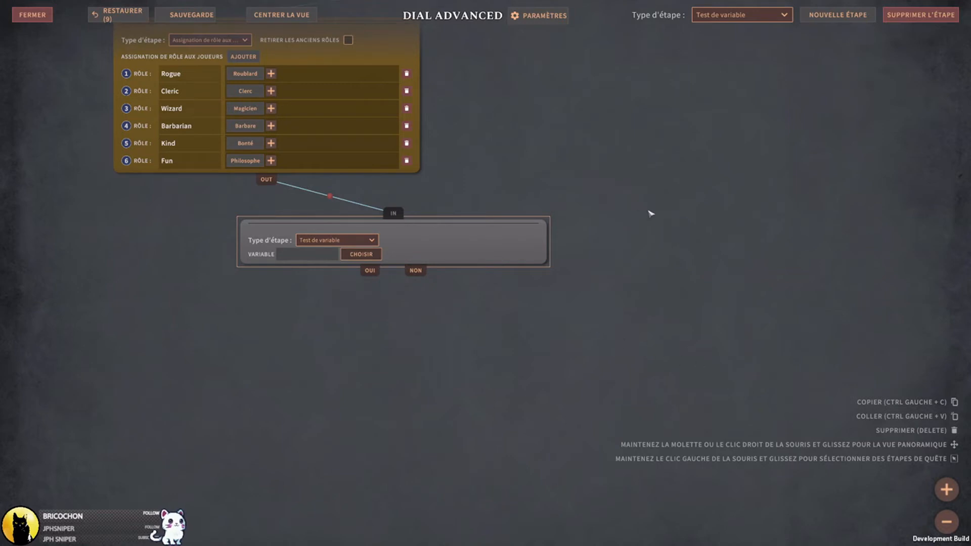
middle_click_drag(652, 235, 698, 254)
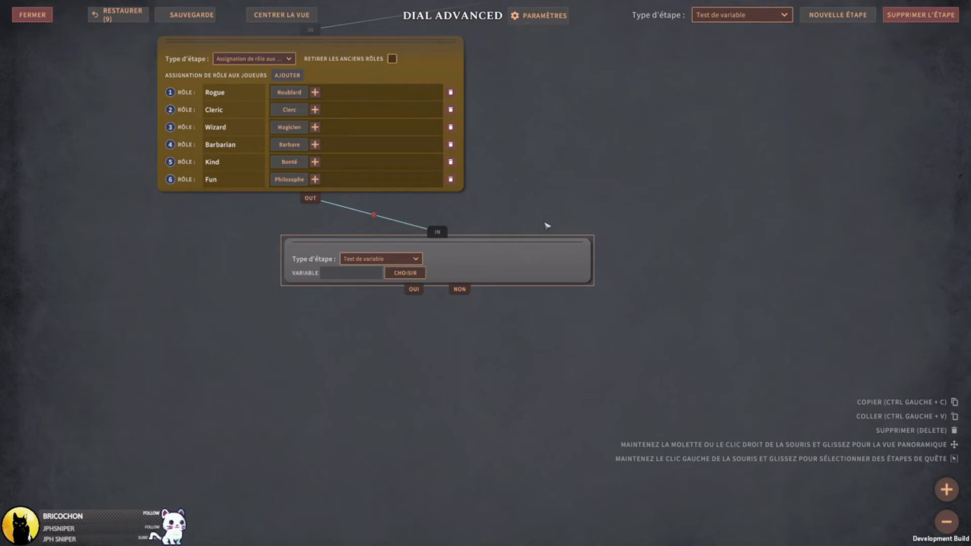
middle_click_drag(630, 222, 669, 232)
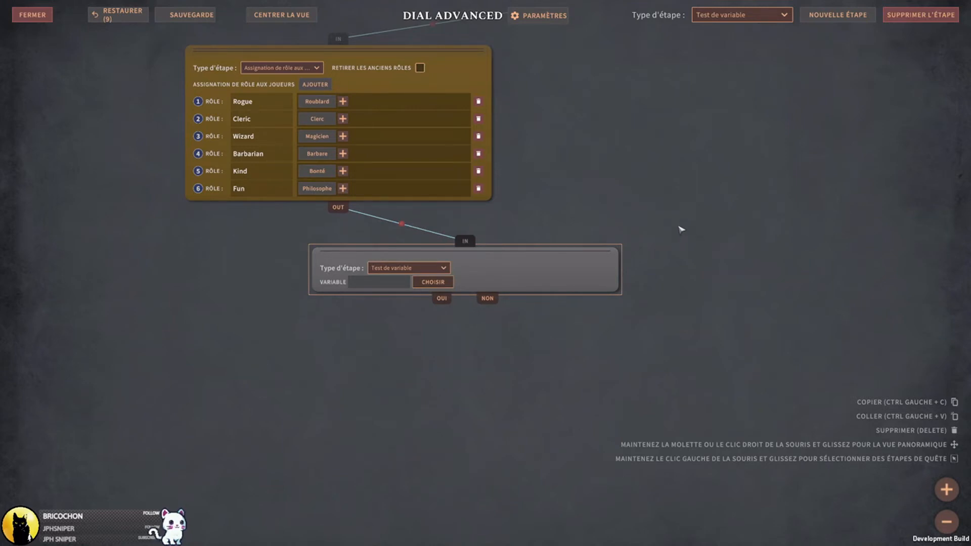
middle_click_drag(702, 212, 644, 198)
left_click(199, 19)
- Add a Réplique de PNJ step below the variable test and link the test's OUI output to it
middle_click_drag(664, 137, 692, 223)
left_click(748, 14)
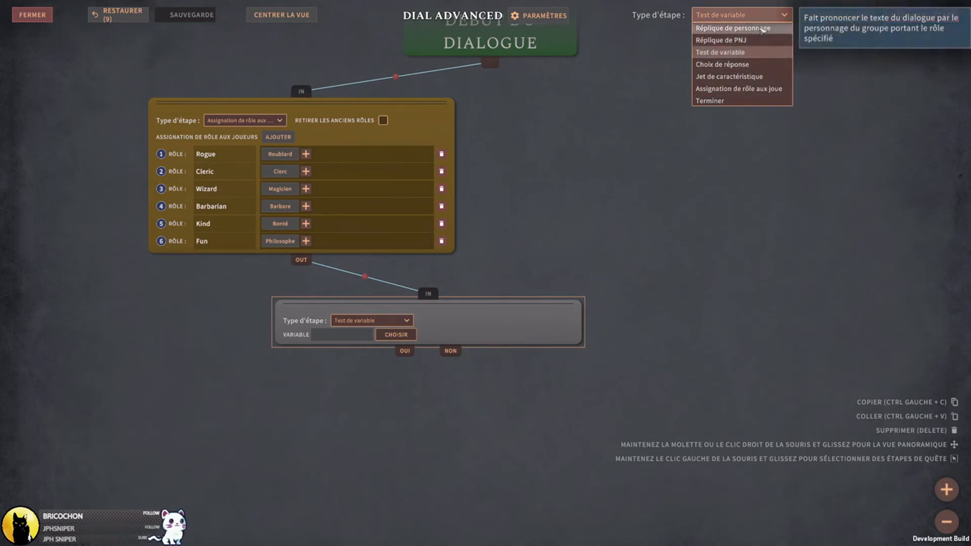
left_click(748, 40)
left_click(838, 15)
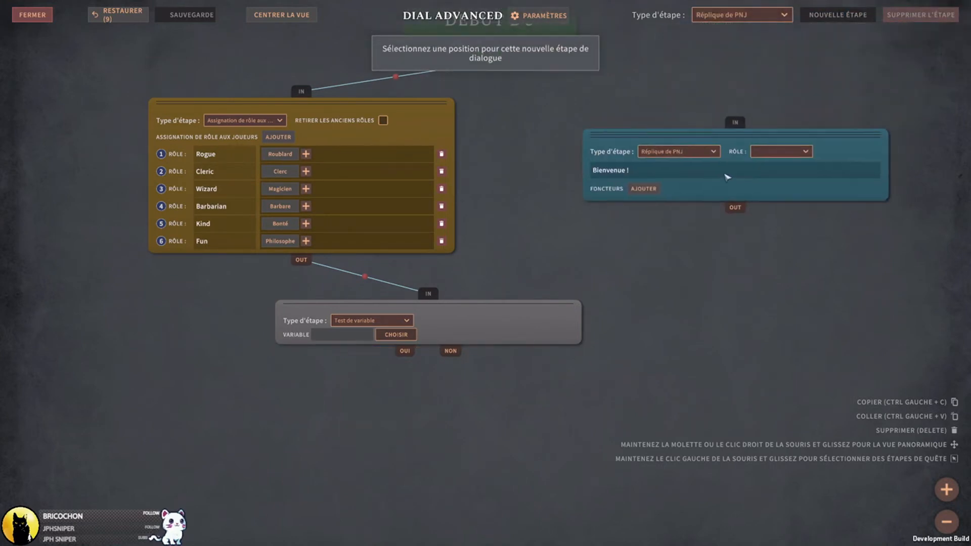
left_click(374, 326)
left_click_drag(518, 259, 372, 282)
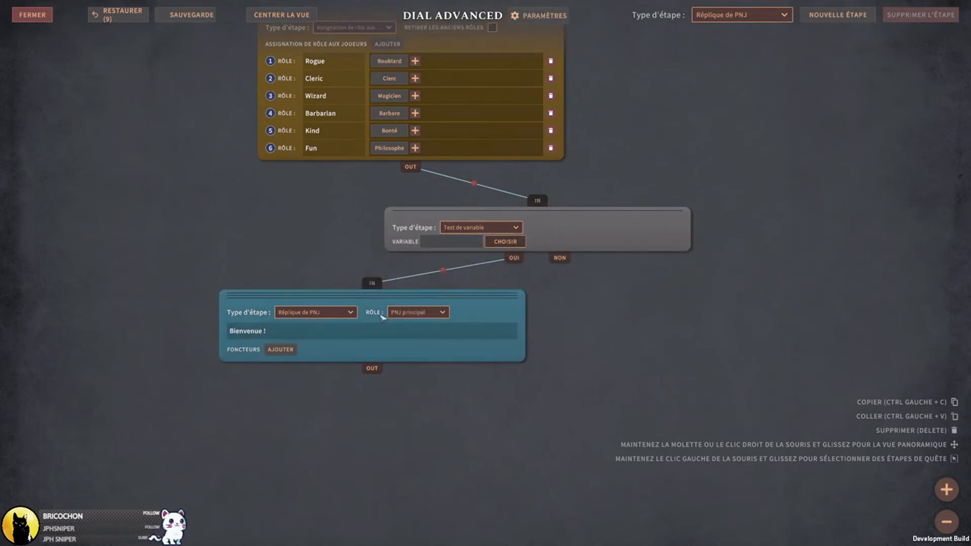
- Set the NPC line on the OUI branch to "We havn't talk already. Let's go."
left_click(330, 332)
type("We havn't talk already. Let's")
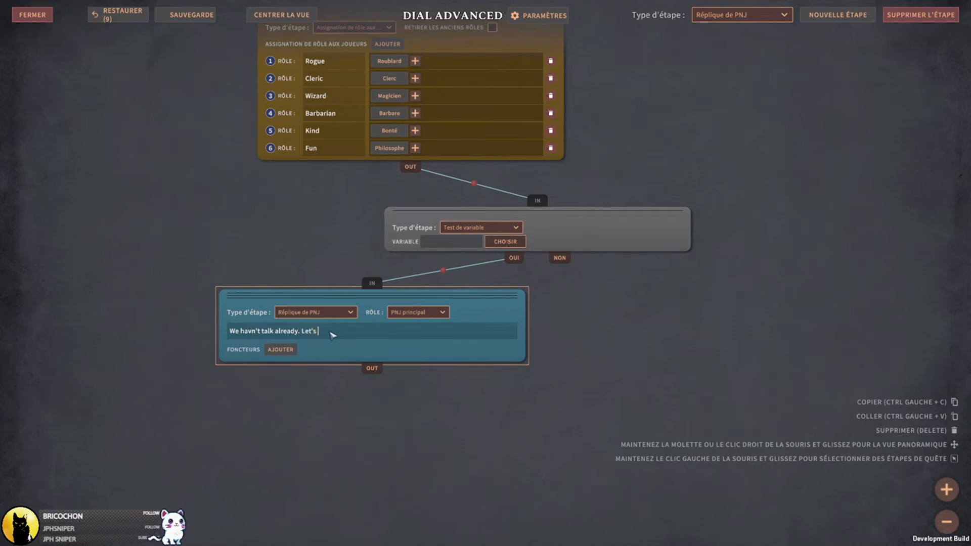
left_click(543, 268)
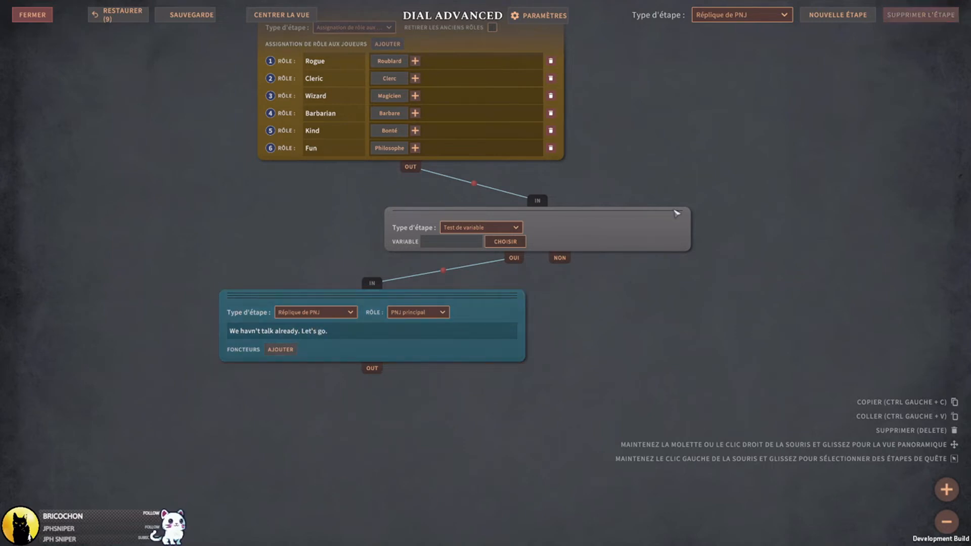
- Add a Réplique de PNJ step linked to the variable test's NON output, with the line "We have said all."
left_click(838, 15)
left_click(722, 327)
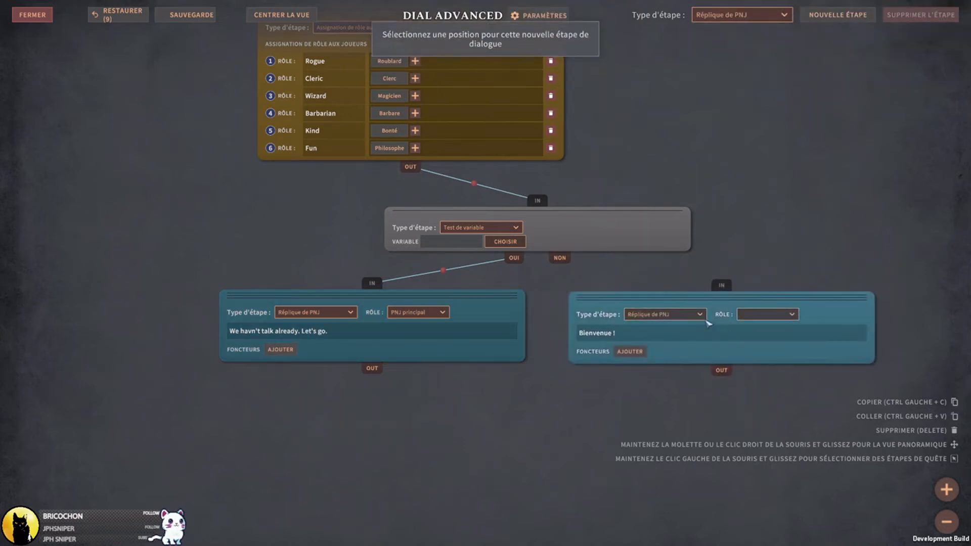
left_click_drag(565, 260, 722, 285)
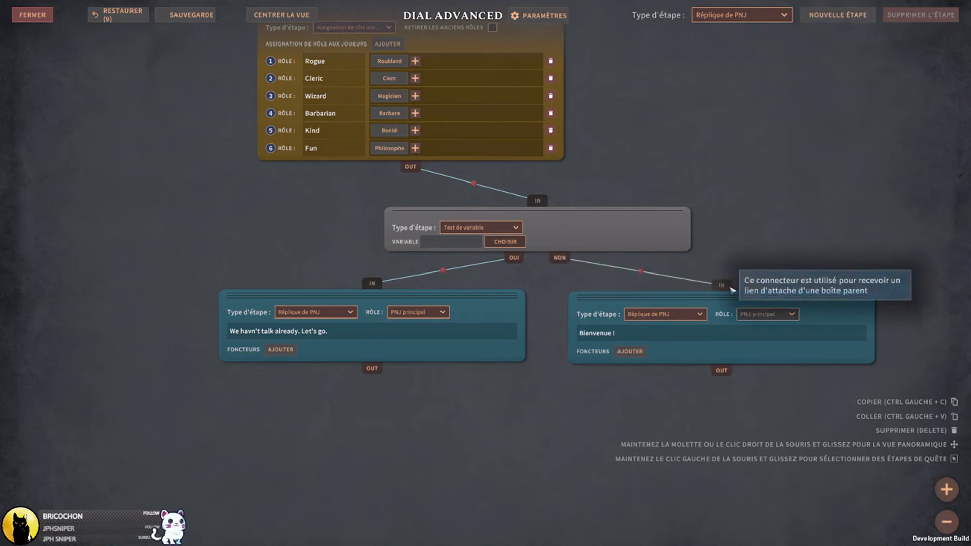
left_click(659, 334)
type("We have said all.")
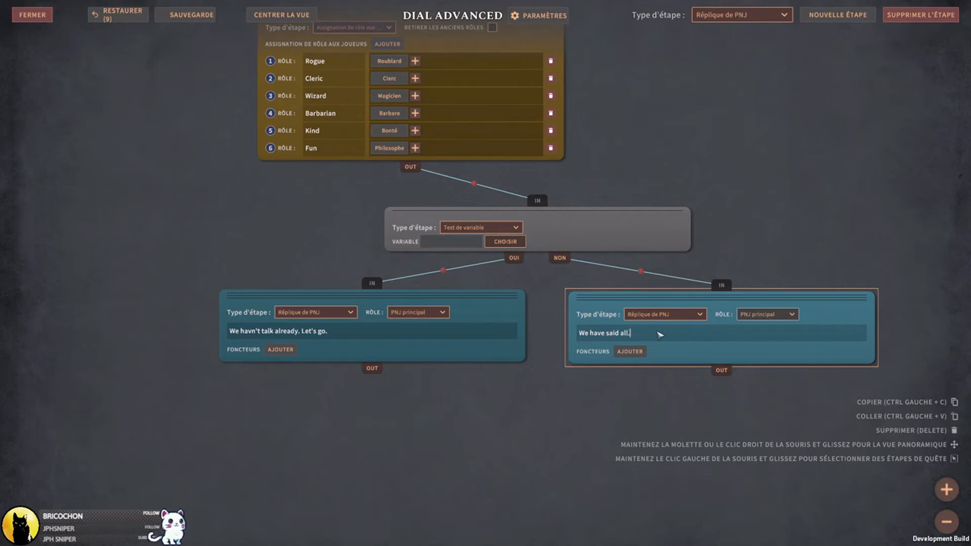
left_click(641, 392)
- Add a Terminer step below the "We have said all." line and link that line's OUT to it
left_click(741, 15)
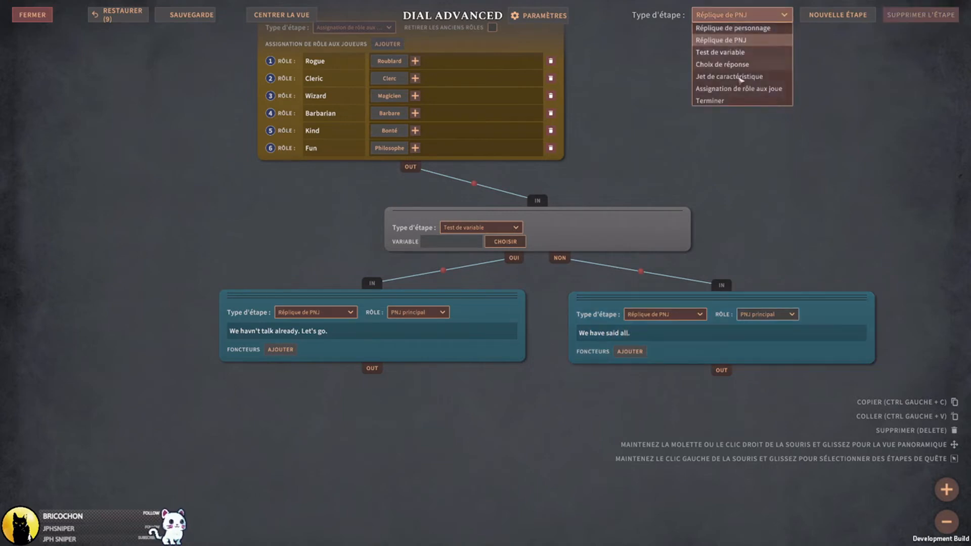
left_click(741, 103)
left_click(834, 15)
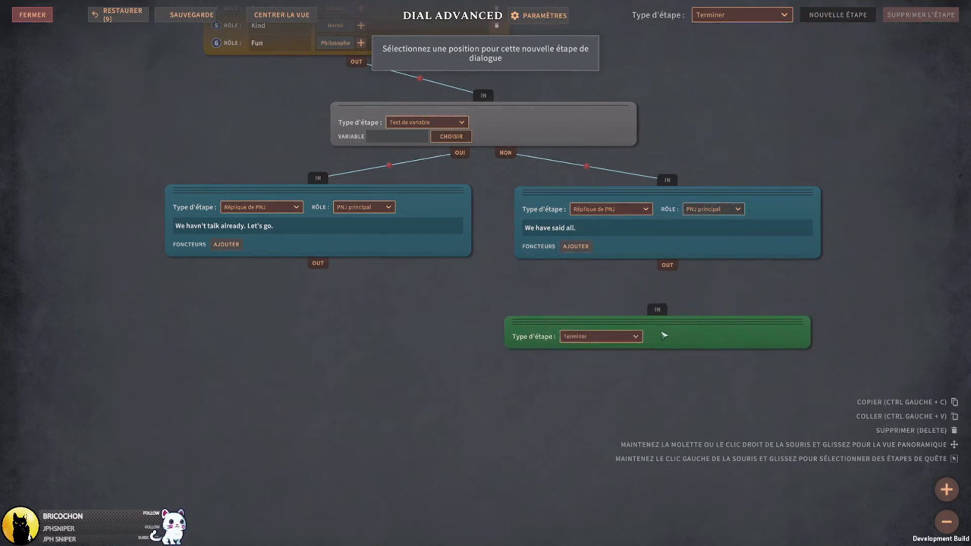
left_click(671, 321)
left_click_drag(668, 265, 668, 302)
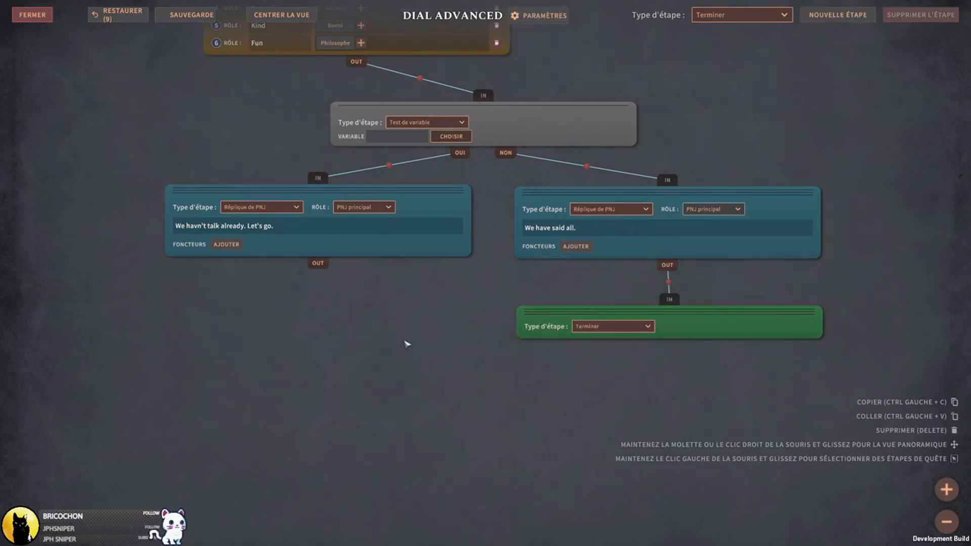
- Save the dialogue and close it to return to the campaign content
middle_click_drag(330, 343, 531, 317)
middle_click_drag(550, 282, 593, 334)
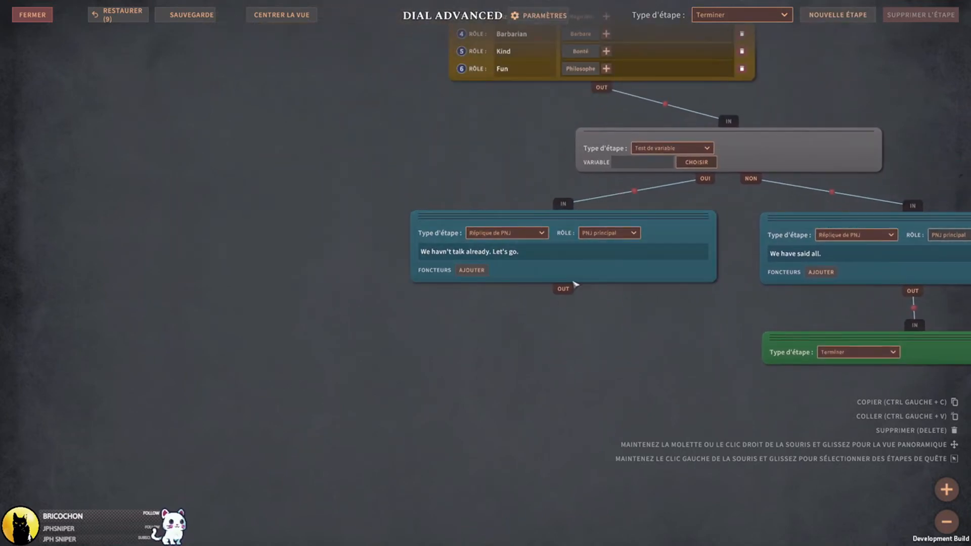
middle_click_drag(534, 337, 391, 289)
left_click(754, 15)
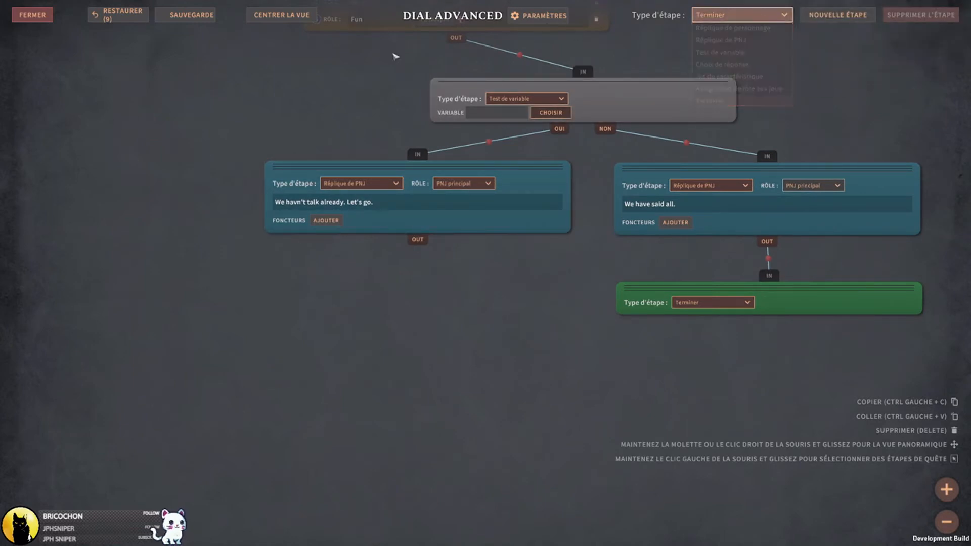
left_click(184, 15)
left_click(35, 15)
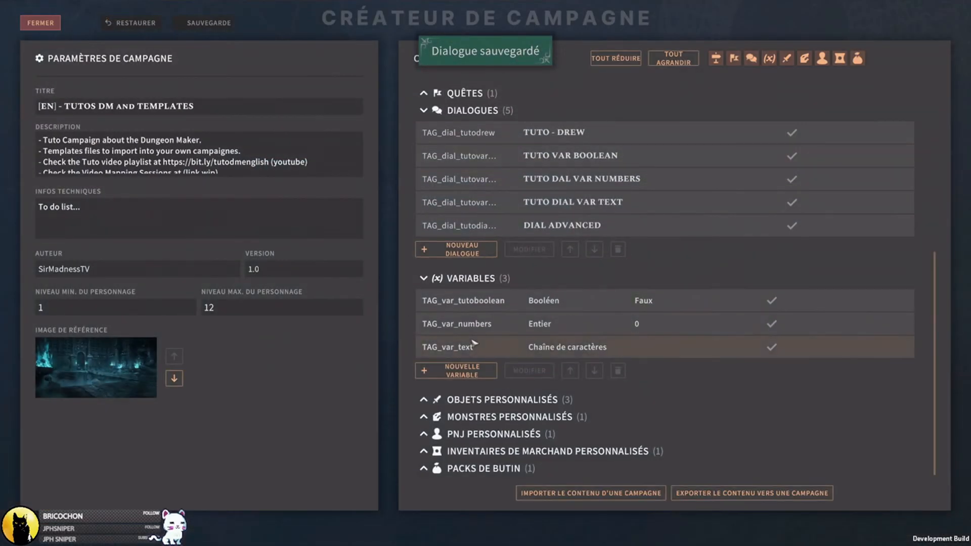
- Create a campaign variable of type Entier with the internal name TAG_var_tutoadvdial and save the campaign
left_click(463, 372)
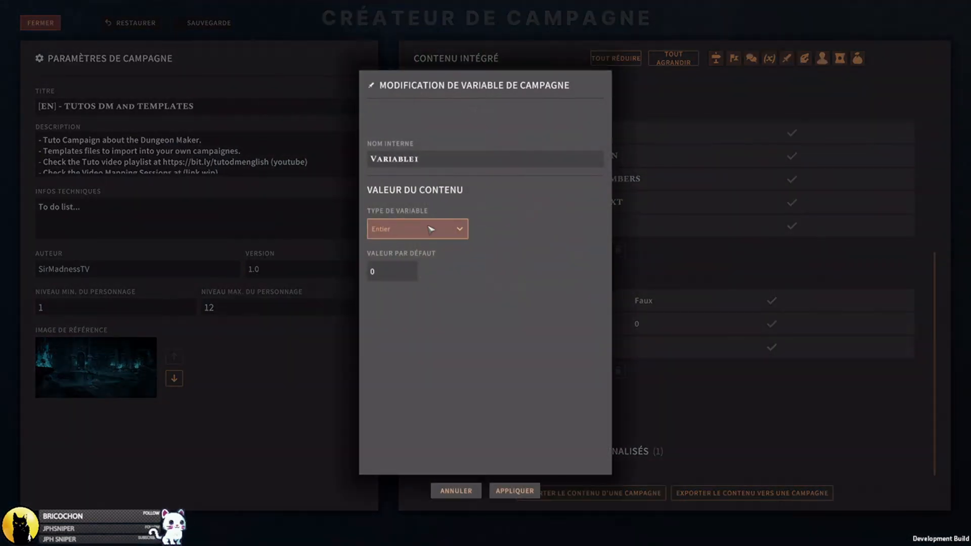
left_click(448, 160)
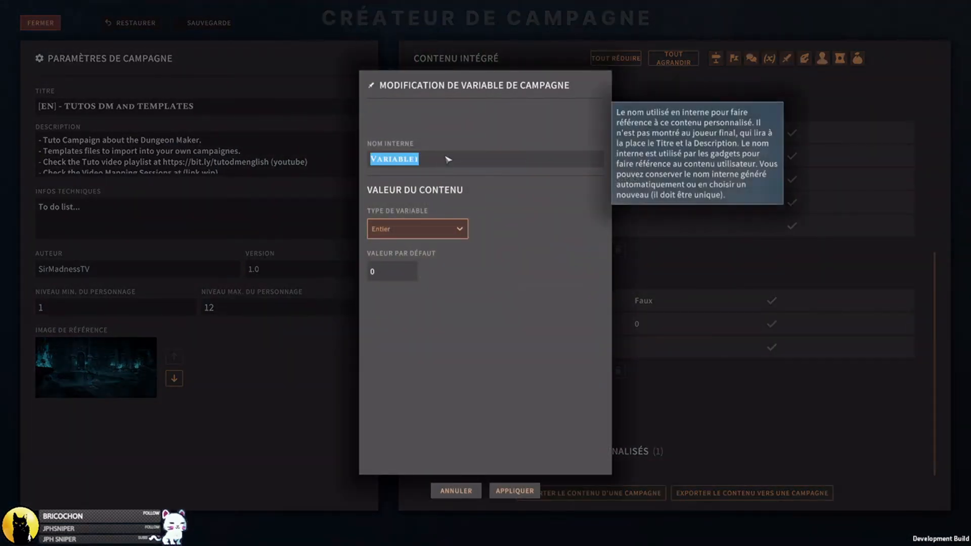
type("TAG_")
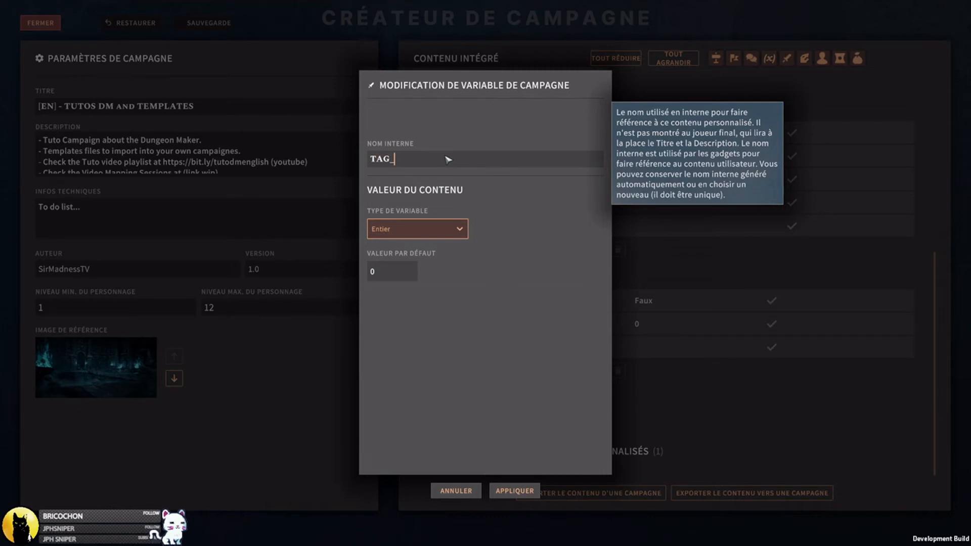
type("VAR_TUTOADVDIAL")
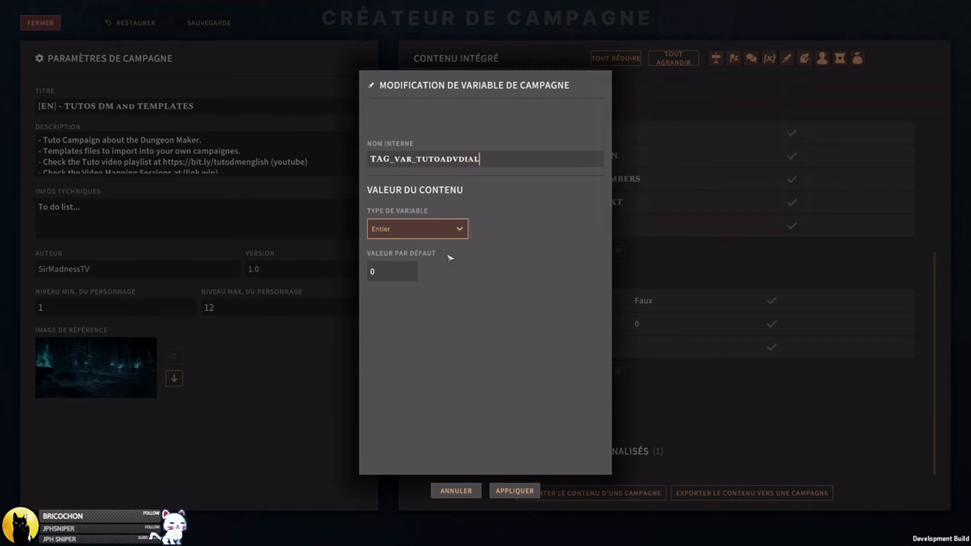
left_click(407, 230)
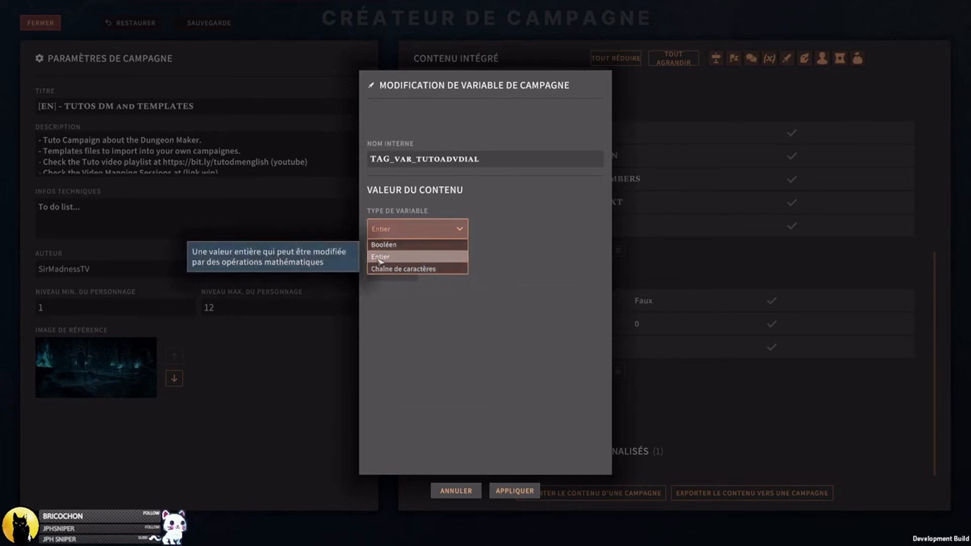
left_click(457, 232)
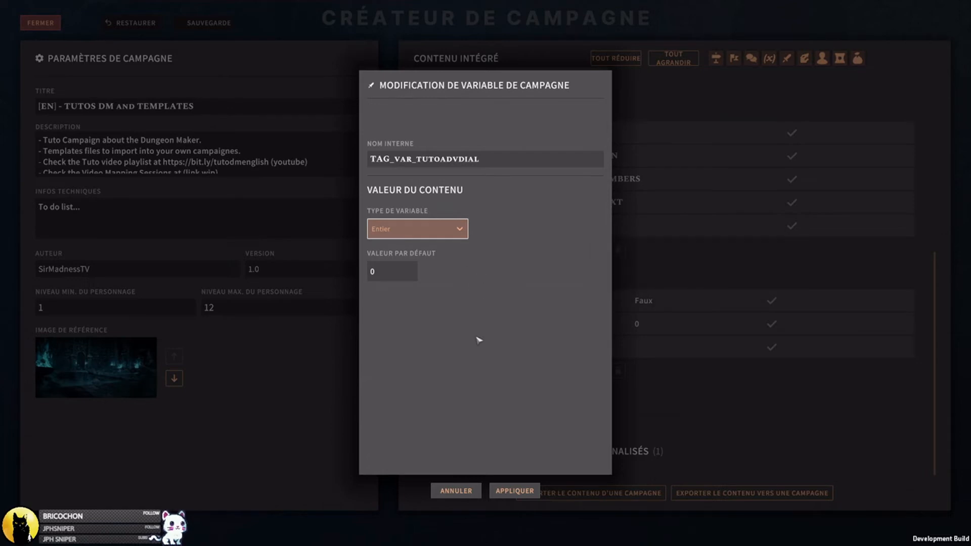
left_click(526, 491)
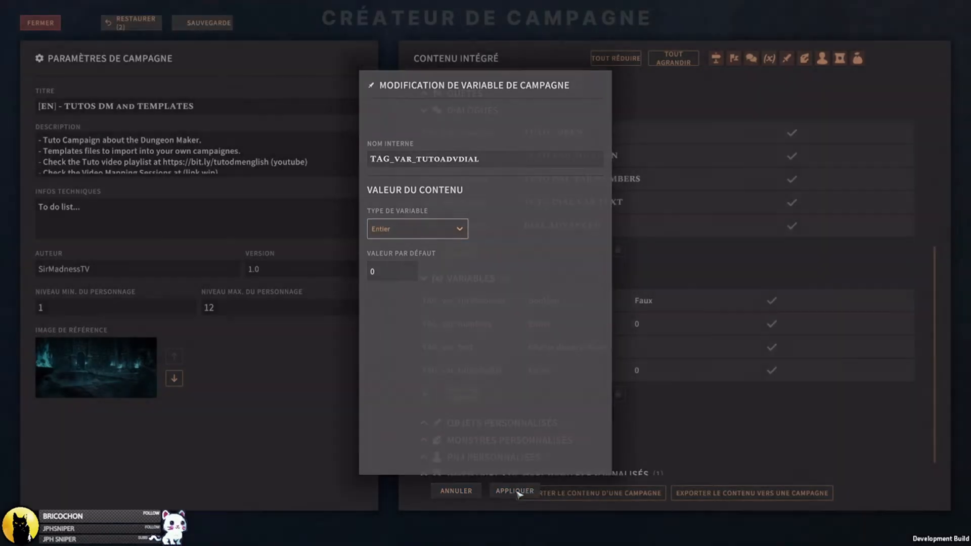
left_click(205, 22)
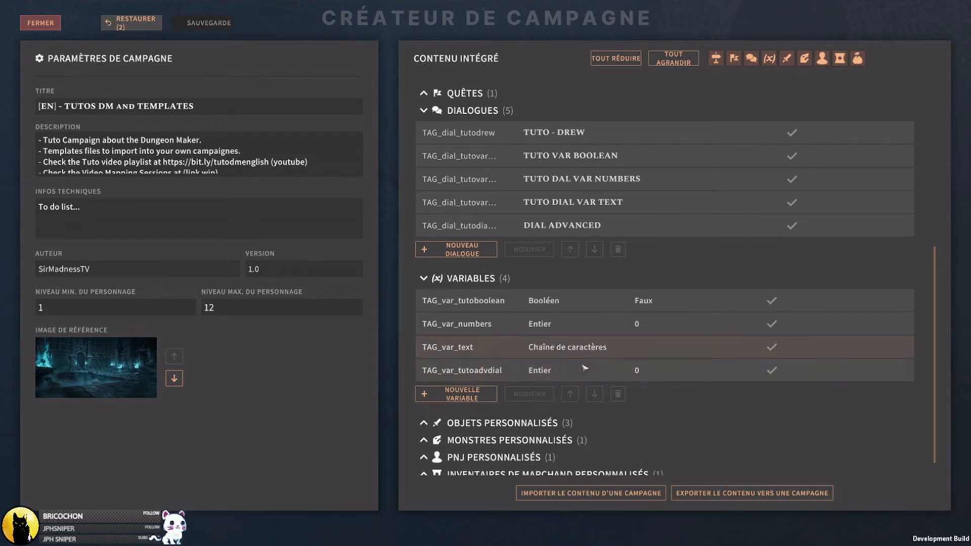
- Open the DIAL ADVANCED dialogue for editing at the variable test's two branches
double_click(596, 227)
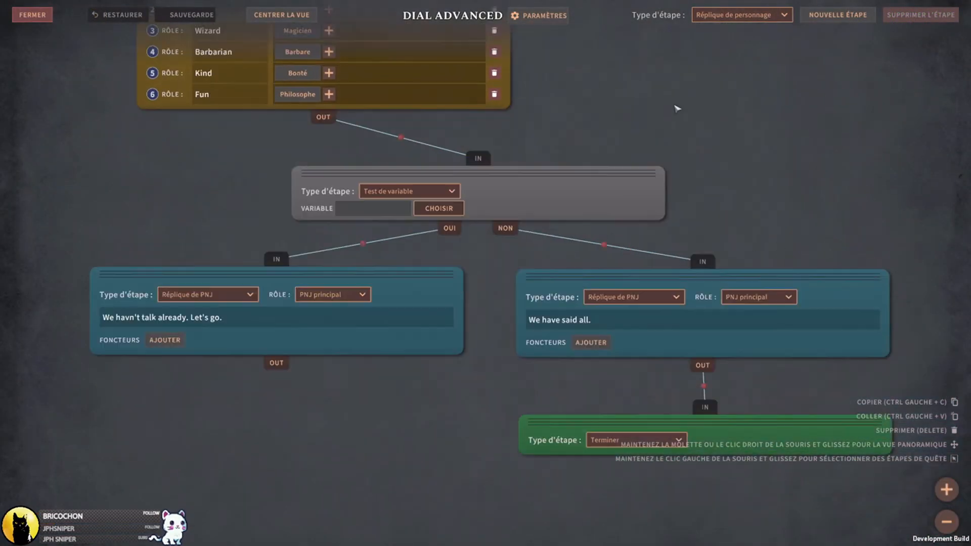
middle_click_drag(677, 109, 646, 55)
scroll(342, 378, "down", 1)
middle_click_drag(336, 475, 409, 388)
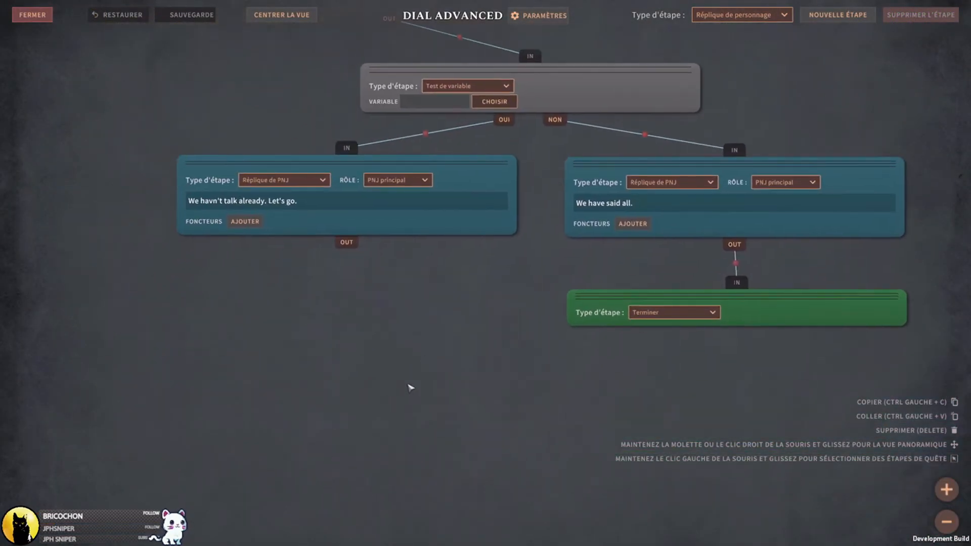
scroll(424, 427, "down", 2)
middle_click_drag(439, 468, 431, 374)
scroll(447, 337, "down", 1)
scroll(437, 358, "up", 1)
middle_click_drag(366, 229, 408, 266)
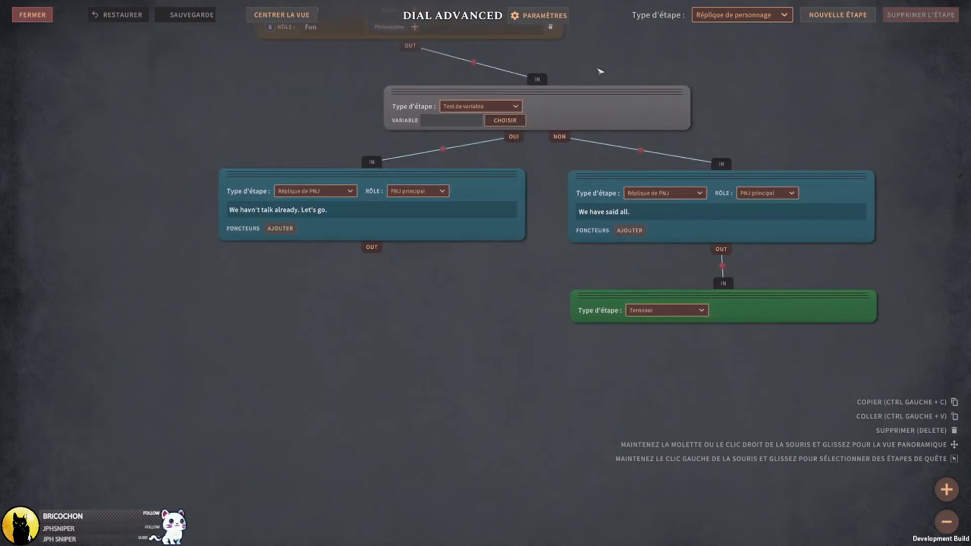
- Add a Choix de réponse step below the OUI branch's NPC line and link that line's OUT to it
left_click(736, 14)
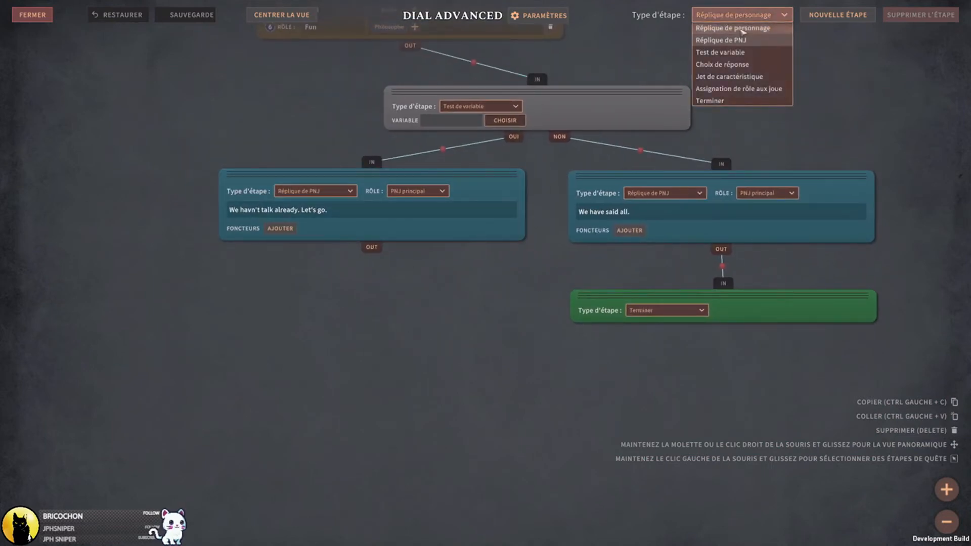
left_click(752, 66)
left_click(837, 15)
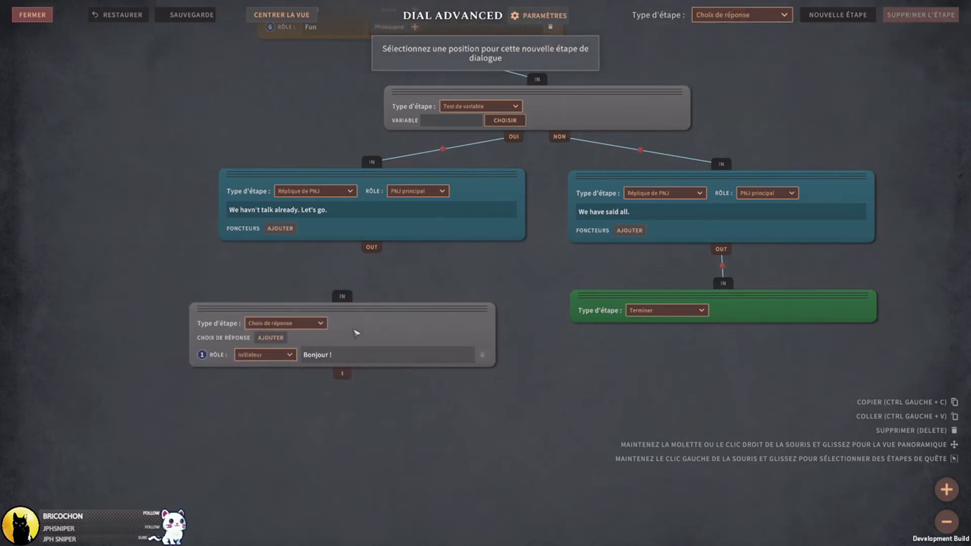
left_click(383, 324)
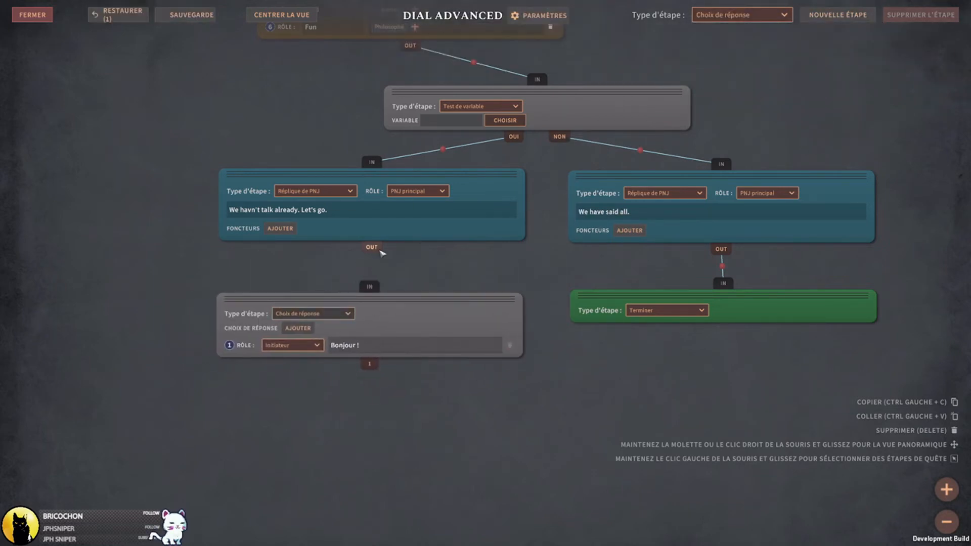
left_click(371, 288)
- Add three more answers to the Choix de réponse step for a total of four
middle_click_drag(425, 431, 515, 376)
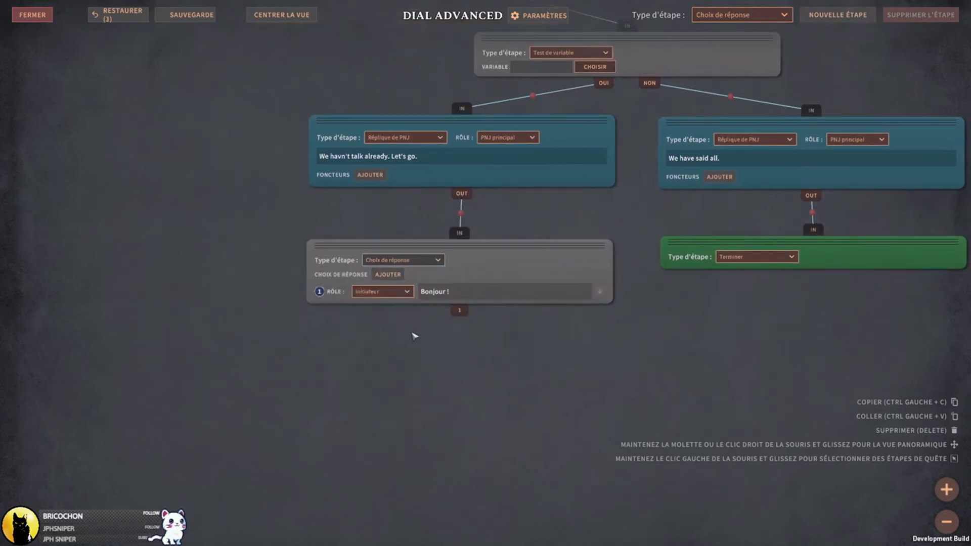
scroll(413, 336, "up", 2)
middle_click_drag(457, 266, 467, 397)
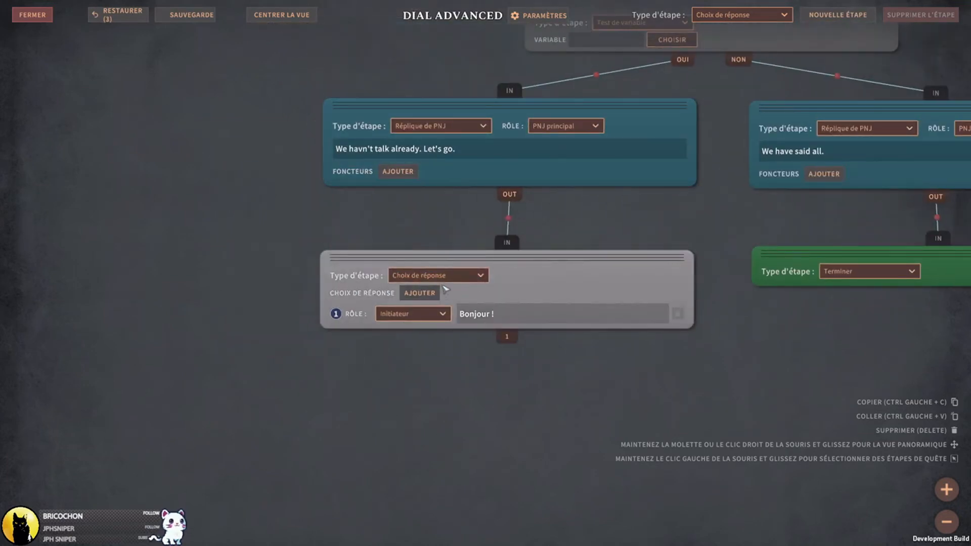
left_click(425, 293)
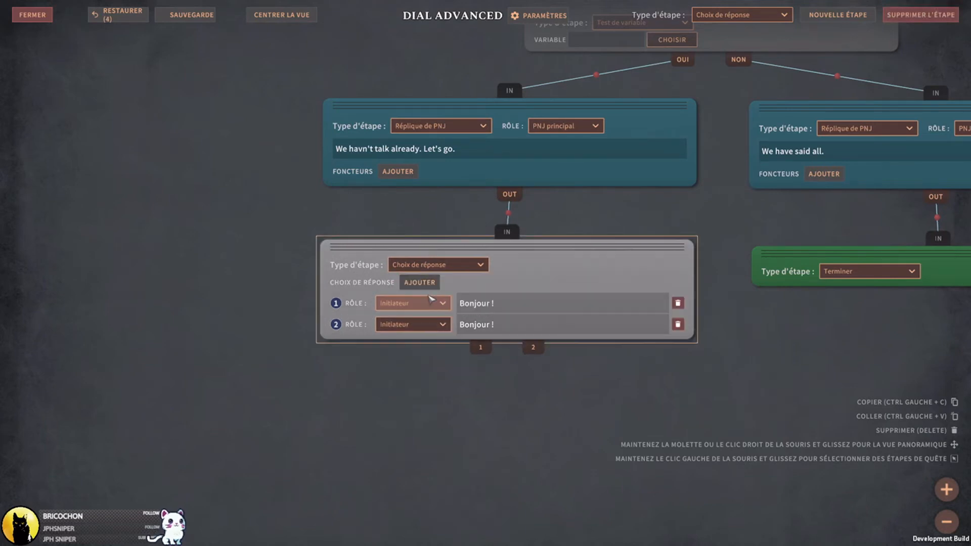
left_click(425, 281)
left_click(425, 271)
- Assign the first answer to the Rogue role with the text "Dial for rogues."
left_click(431, 283)
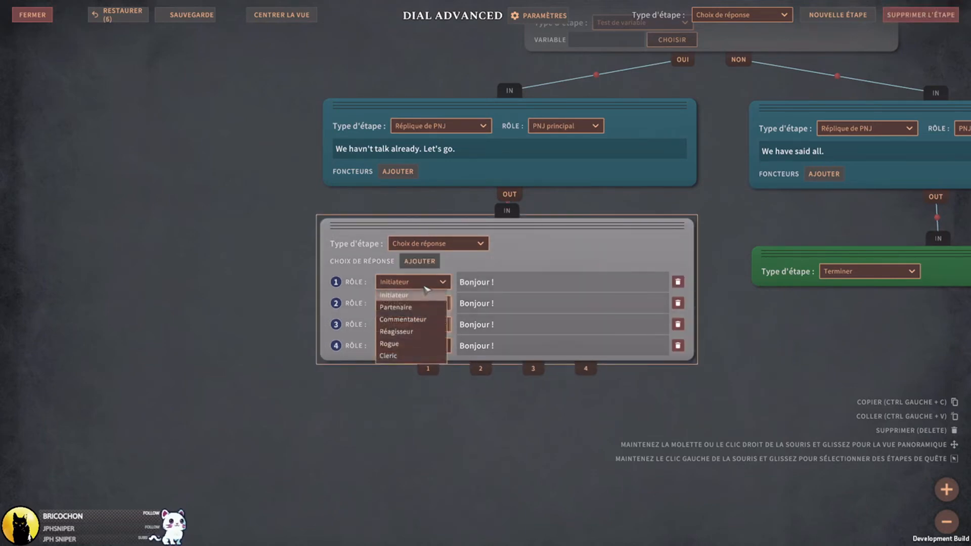
left_click(404, 341)
left_click(525, 283)
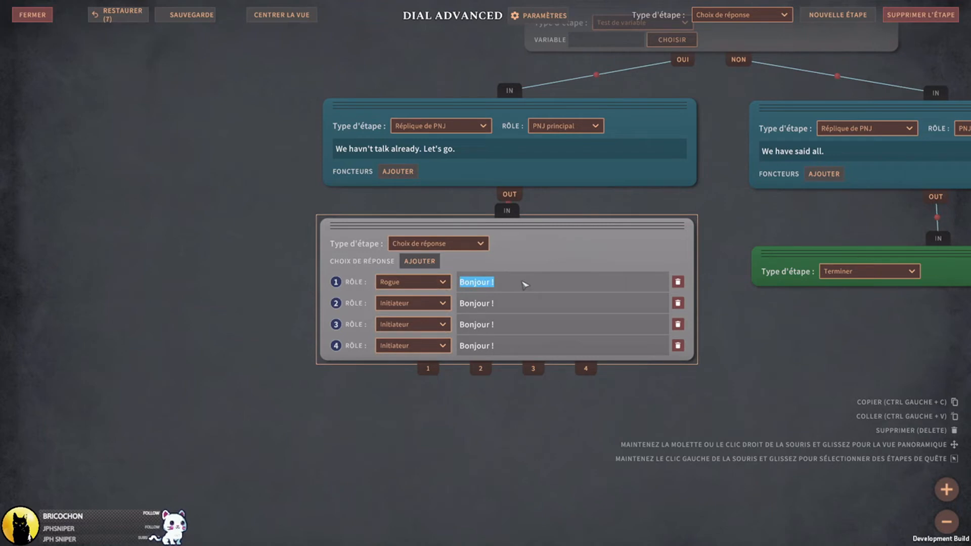
type("Dial for rogues.")
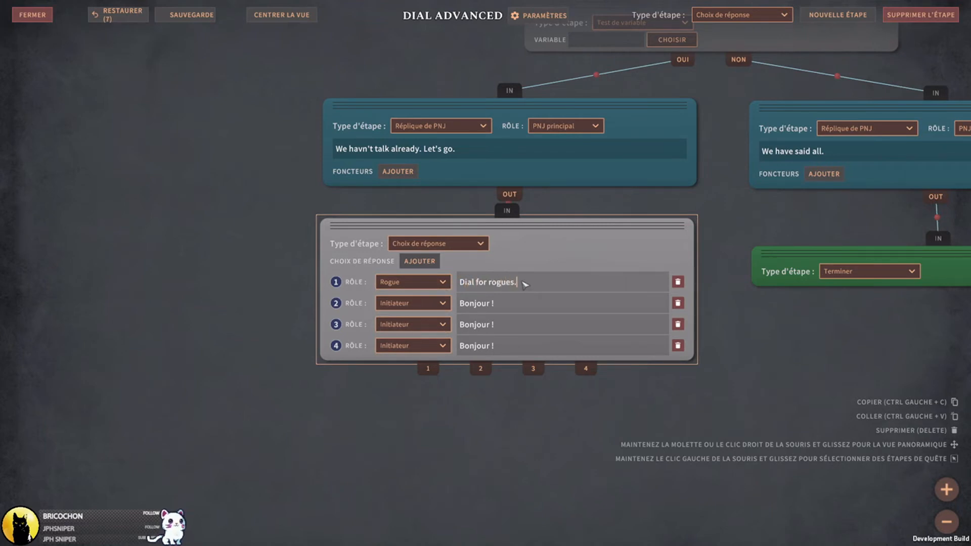
- Assign the second answer to the Cleric role with the text "Dial for clerics."
left_click(429, 304)
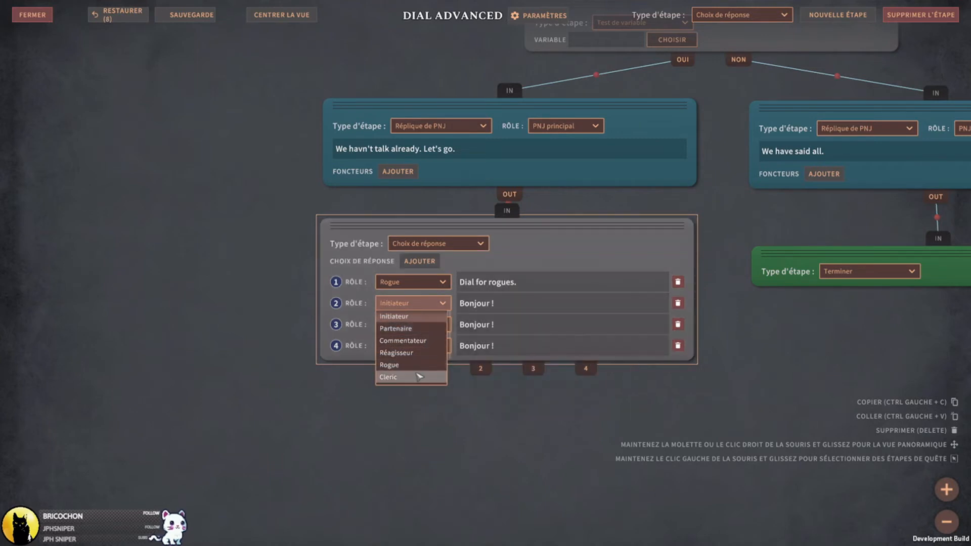
left_click(400, 377)
left_click(521, 303)
type("Dial for clerics.")
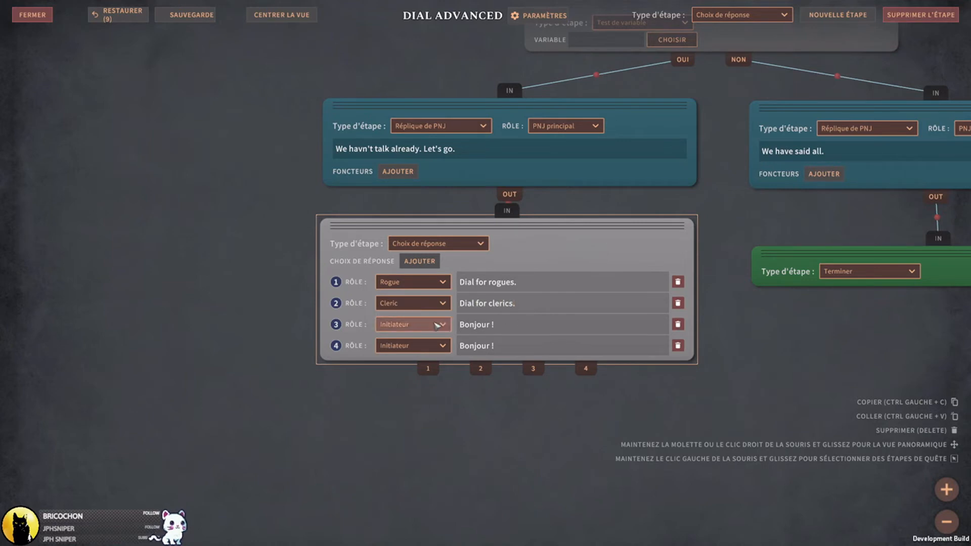
- Assign the third answer to the Kind role with the text "Dial for Kind."
left_click(407, 325)
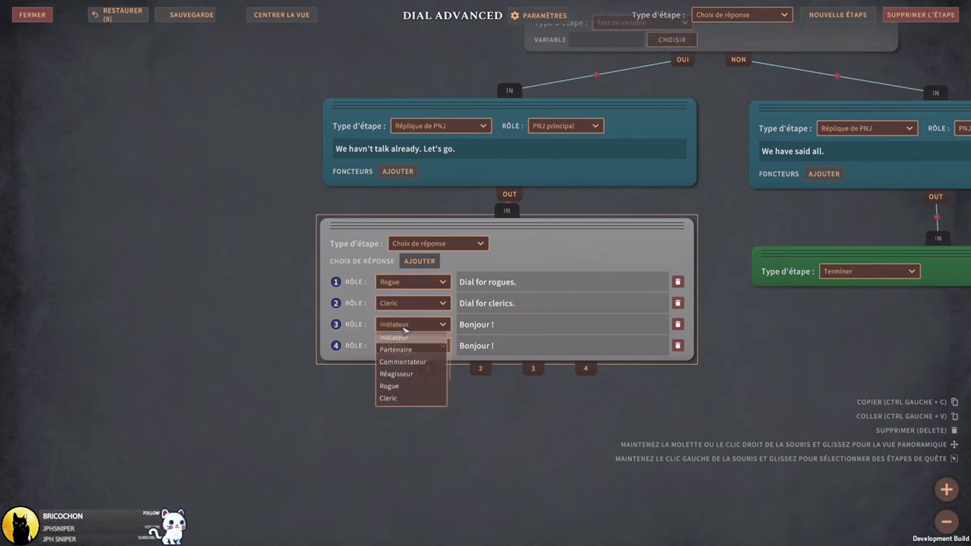
scroll(411, 389, "down", 3)
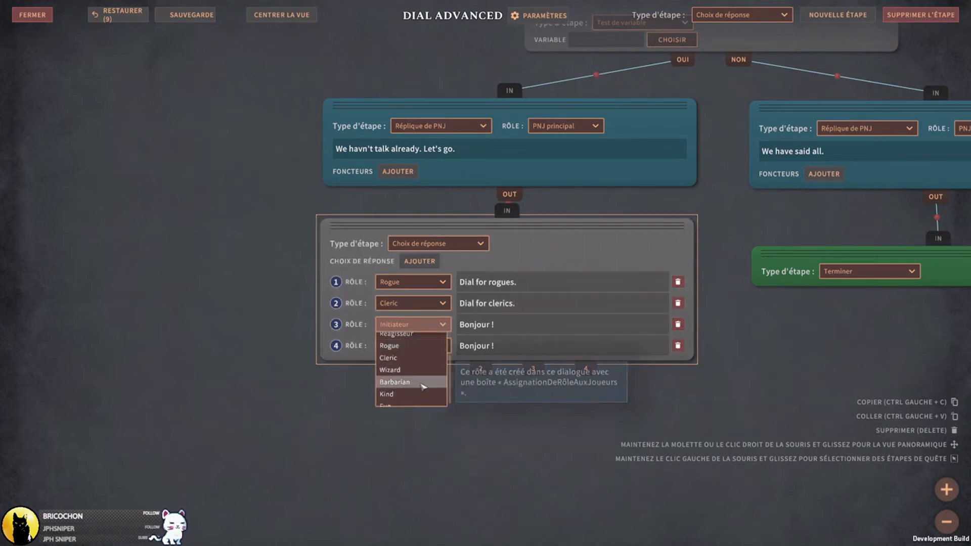
scroll(422, 364, "up", 3)
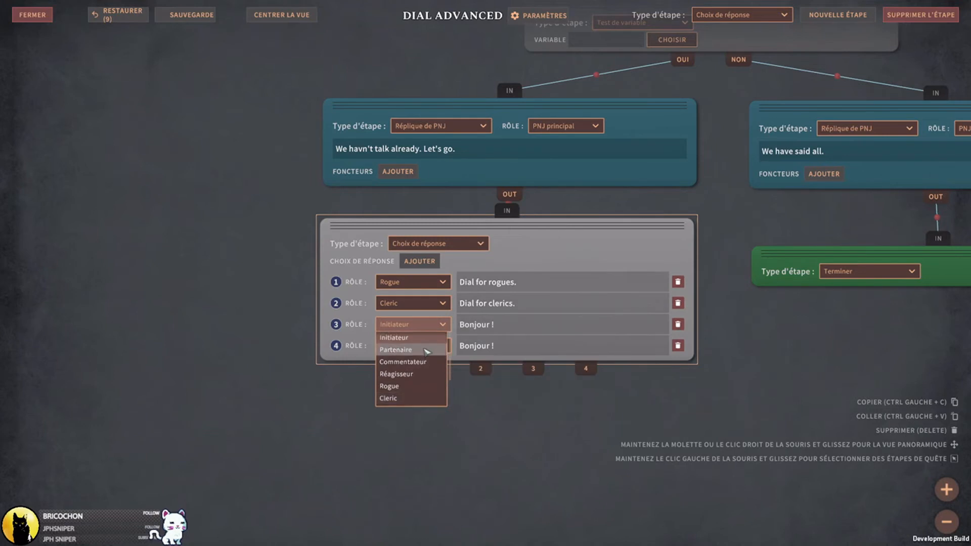
scroll(421, 365, "down", 3)
left_click(400, 389)
left_click(507, 324)
type("Dial for Kind.")
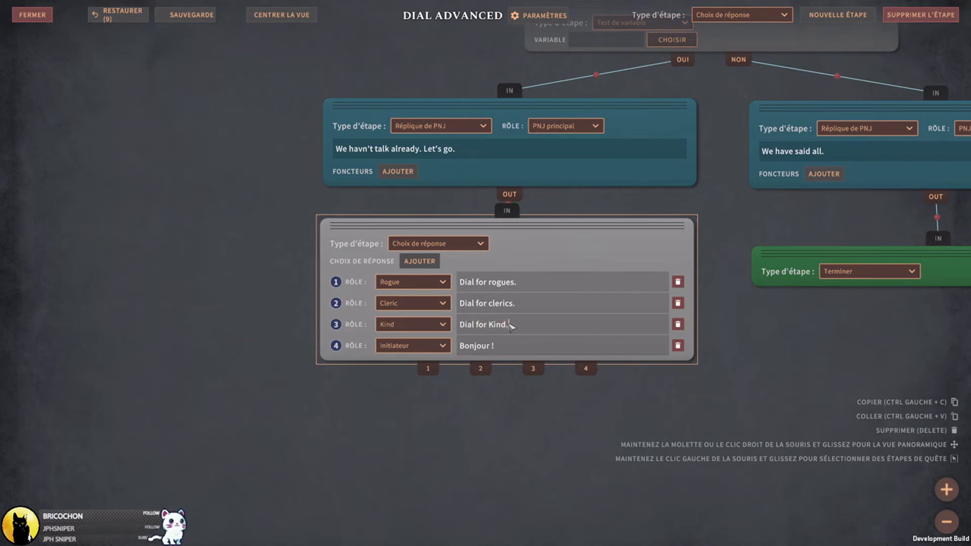
- Assign the fourth answer to the Barbarian role with the text "Dial for Barbarians" and save the dialogue
left_click(412, 345)
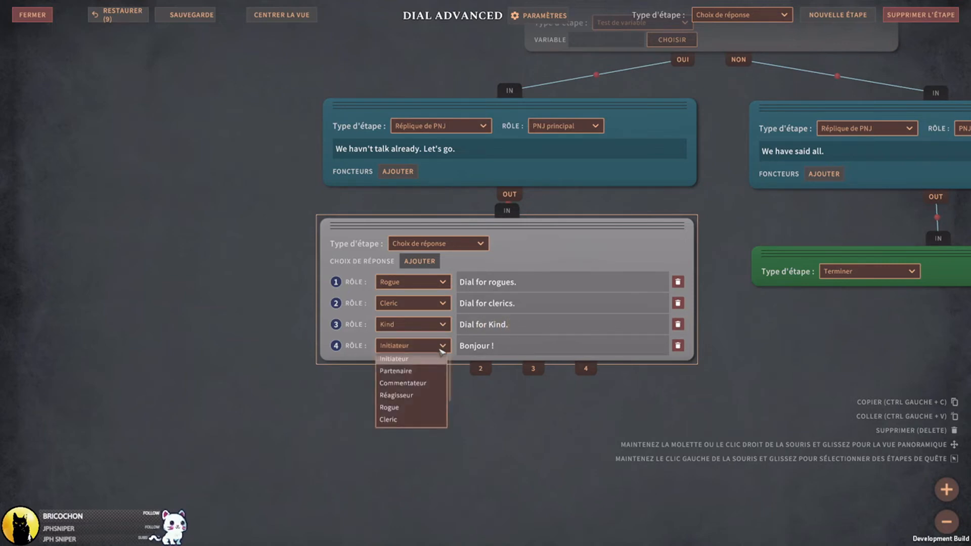
scroll(412, 400, "down", 1)
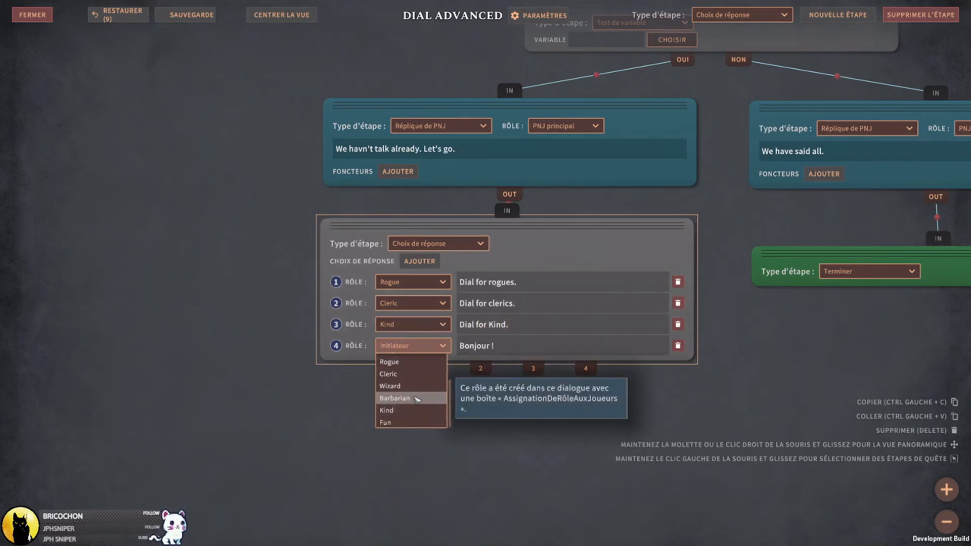
left_click(405, 403)
left_click(526, 353)
type("Dial for Barbarians")
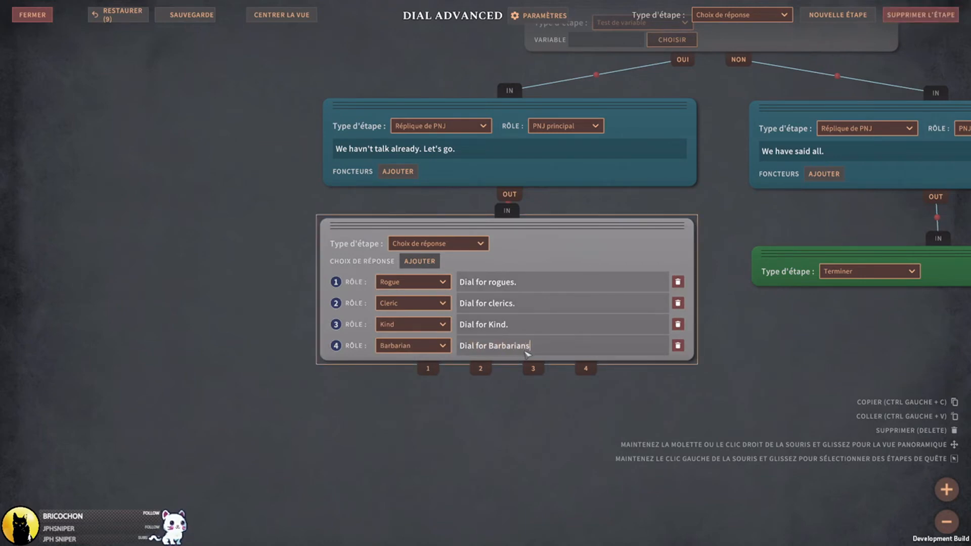
left_click(461, 413)
left_click(188, 11)
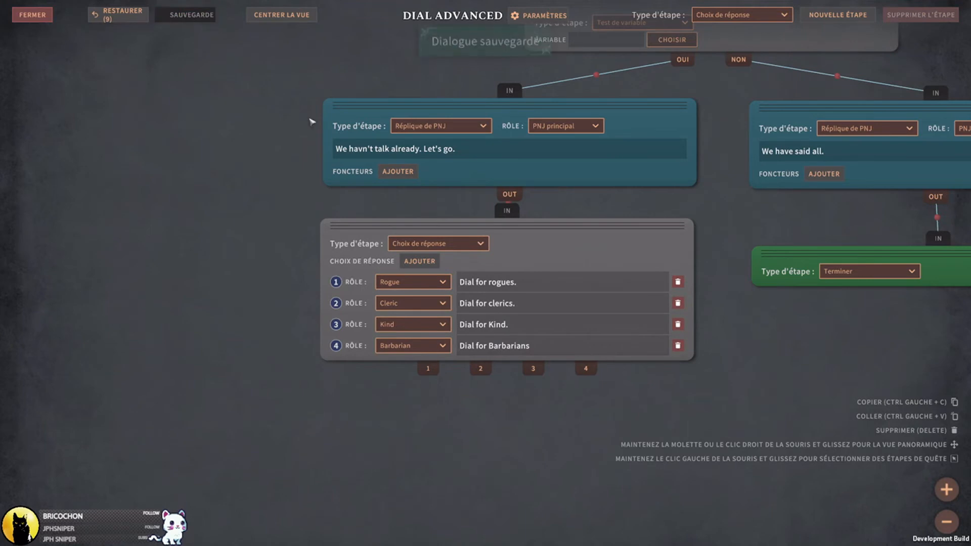
- Add a fifth answer to the Choix de réponse step for the Fun role with the text "Dial for Fun !"
scroll(245, 332, "down", 3)
middle_click_drag(234, 292, 243, 219)
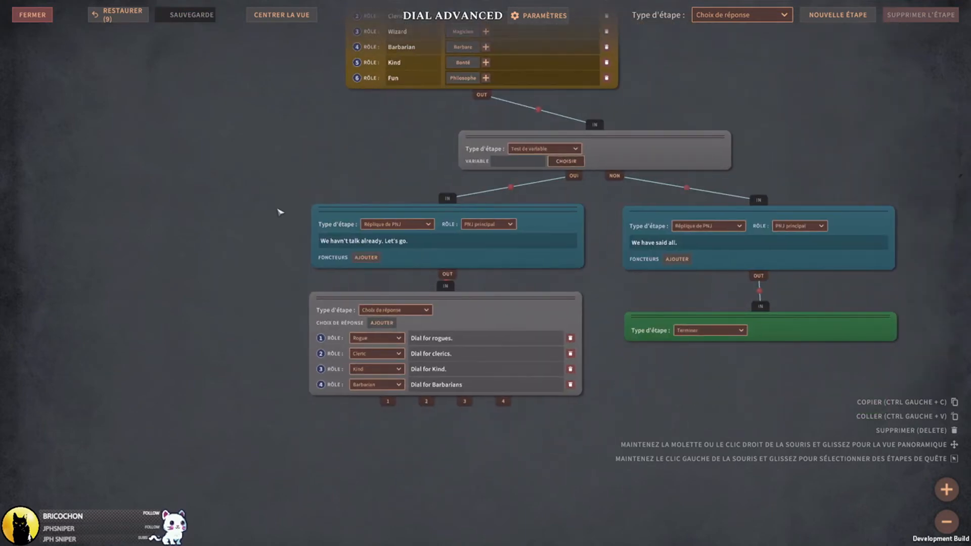
middle_click_drag(238, 184, 268, 127)
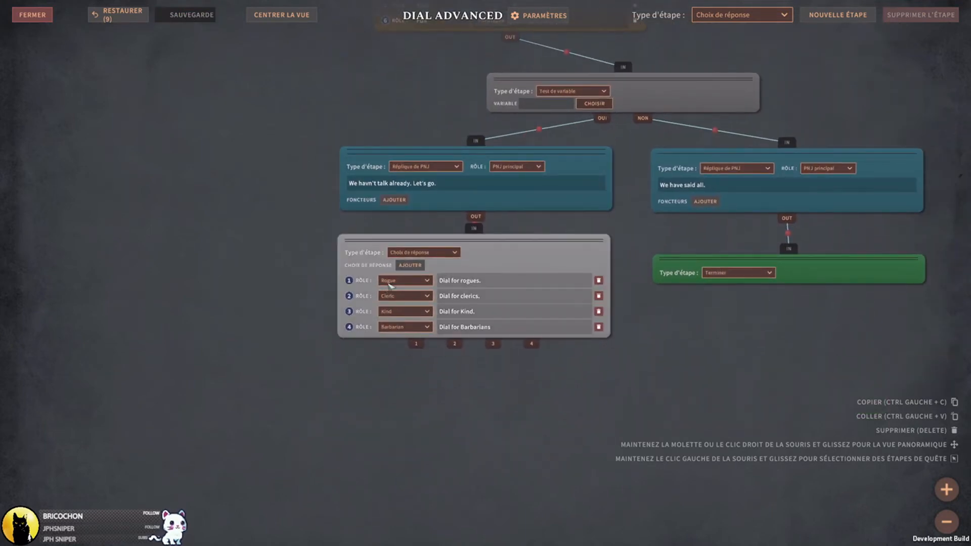
scroll(277, 354, "up", 2)
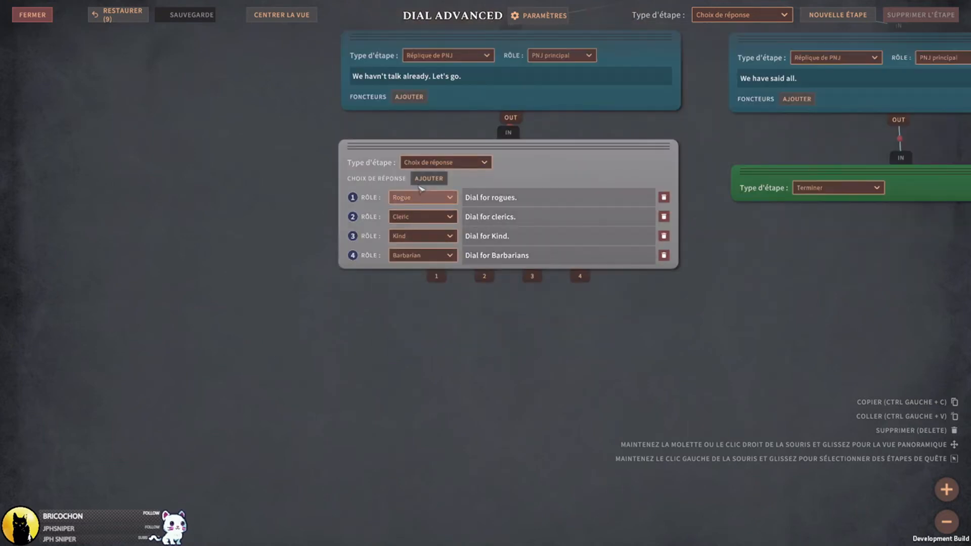
left_click(429, 169)
left_click(439, 266)
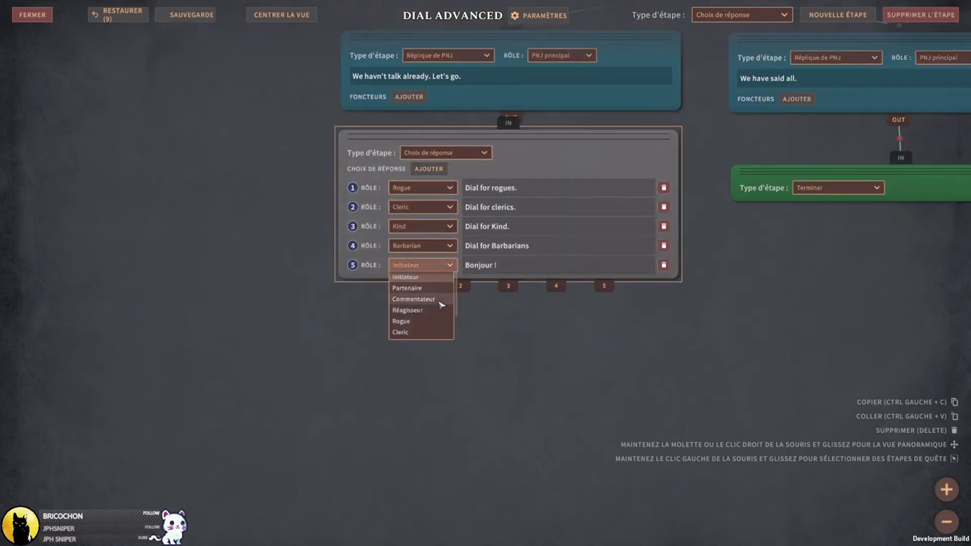
scroll(426, 326, "down", 2)
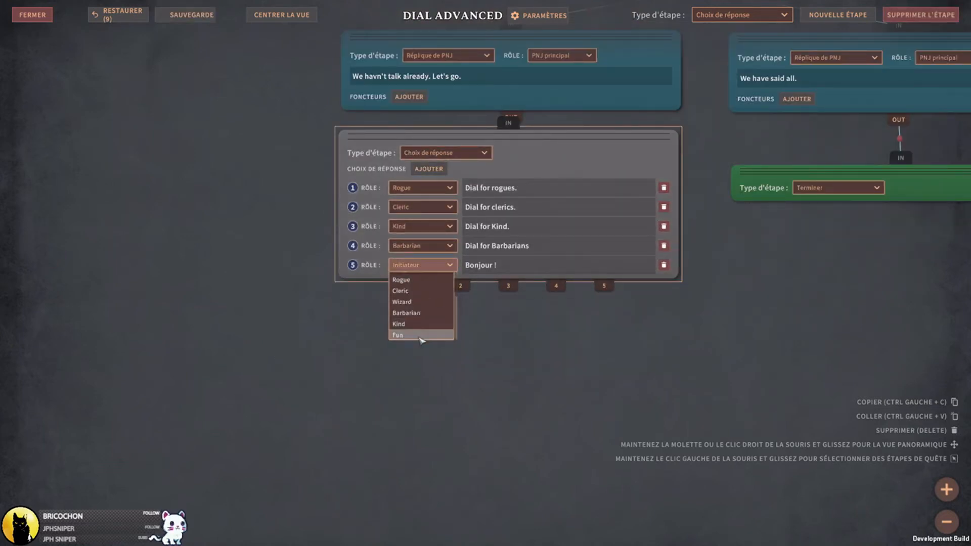
left_click(424, 334)
left_click(509, 266)
type("Di")
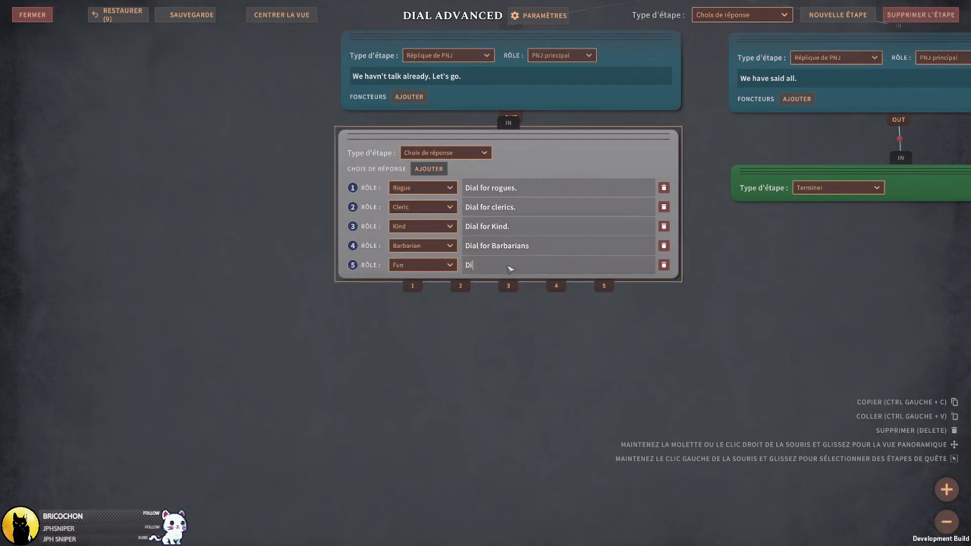
type("al for Fun")
type("!")
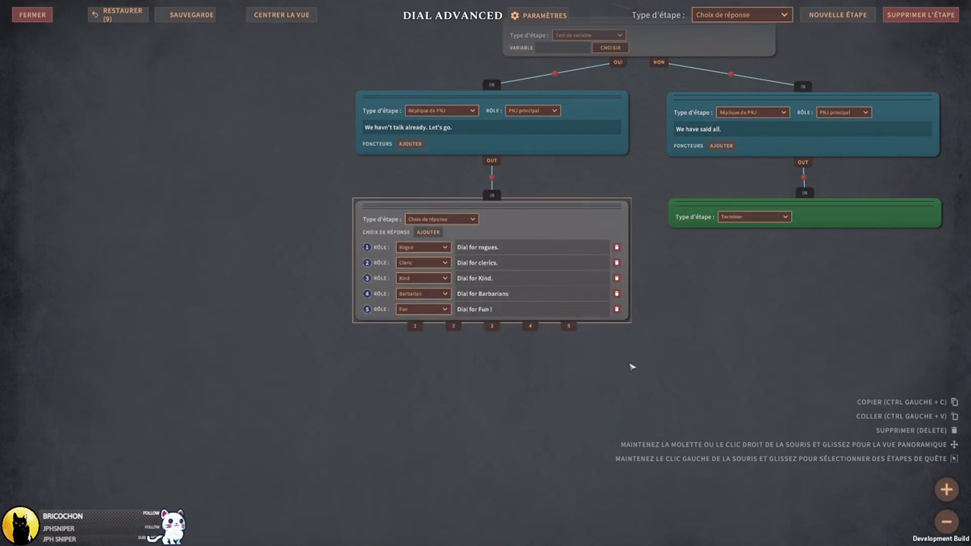
- Choose the integer variable TAG_var_tutoadvdial for the Test de variable step
scroll(718, 343, "down", 6)
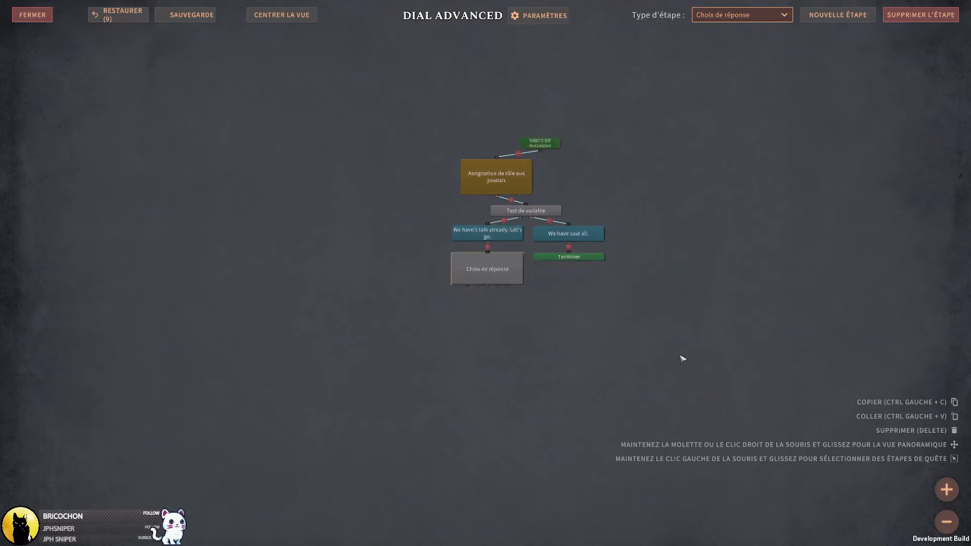
middle_click_drag(679, 357, 755, 281)
scroll(657, 342, "up", 6)
scroll(748, 288, "up", 1)
middle_click_drag(750, 163, 665, 475)
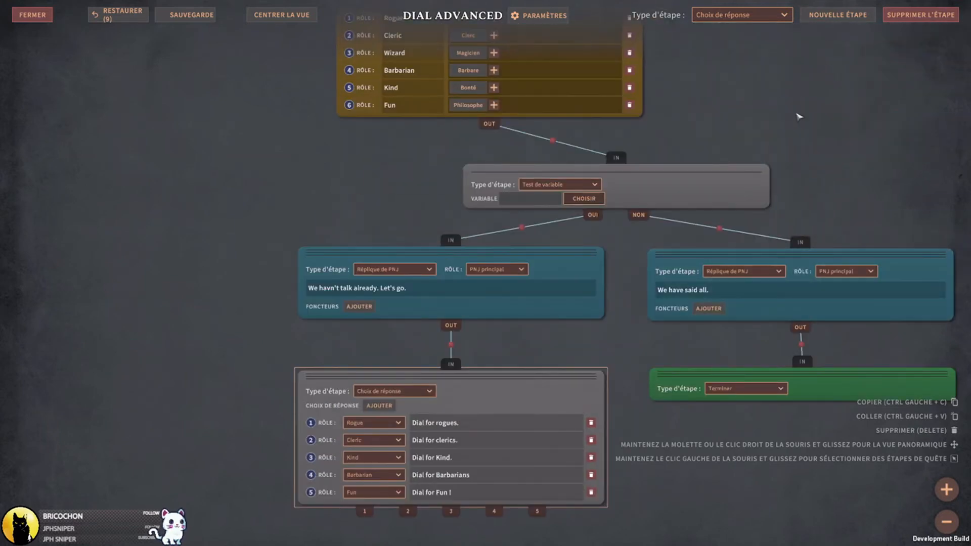
middle_click_drag(797, 101, 793, 236)
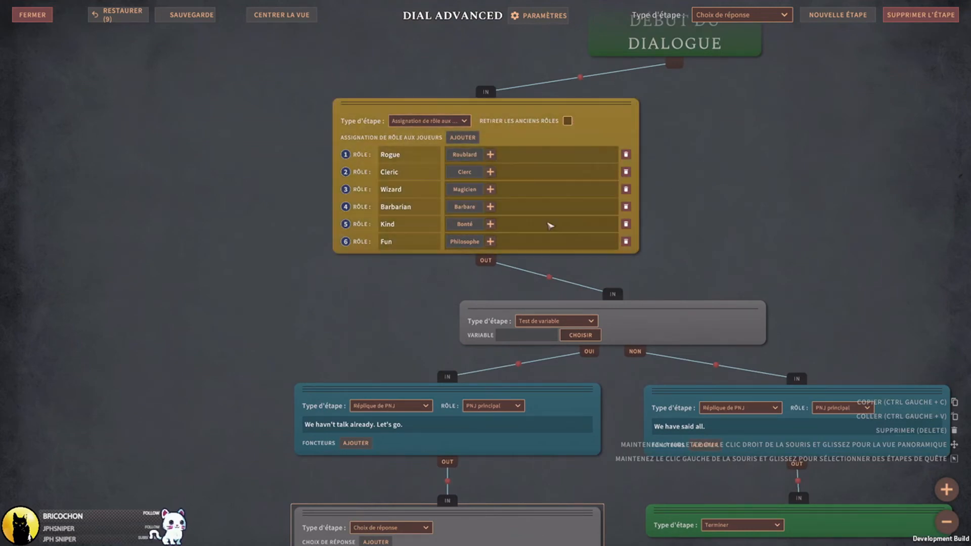
middle_click_drag(812, 283, 640, 195)
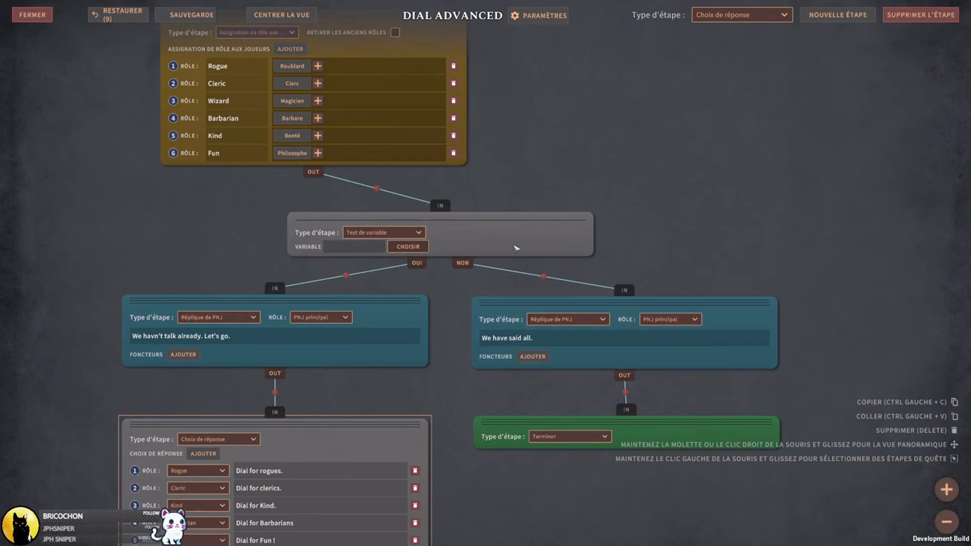
left_click(408, 246)
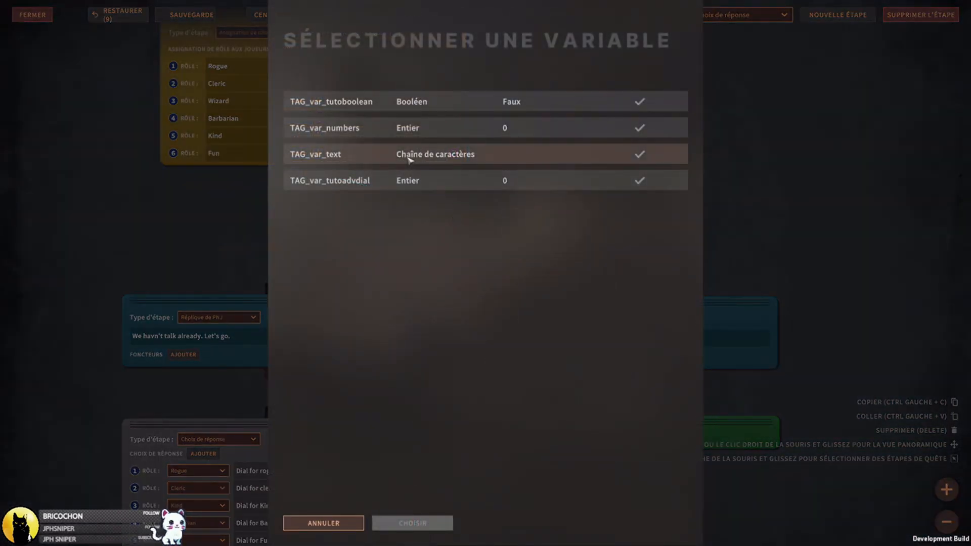
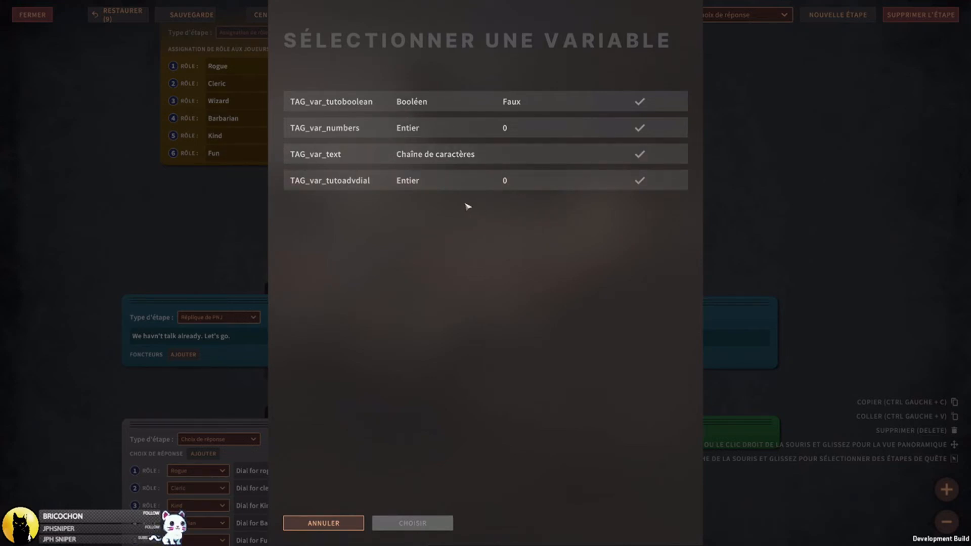
left_click(433, 182)
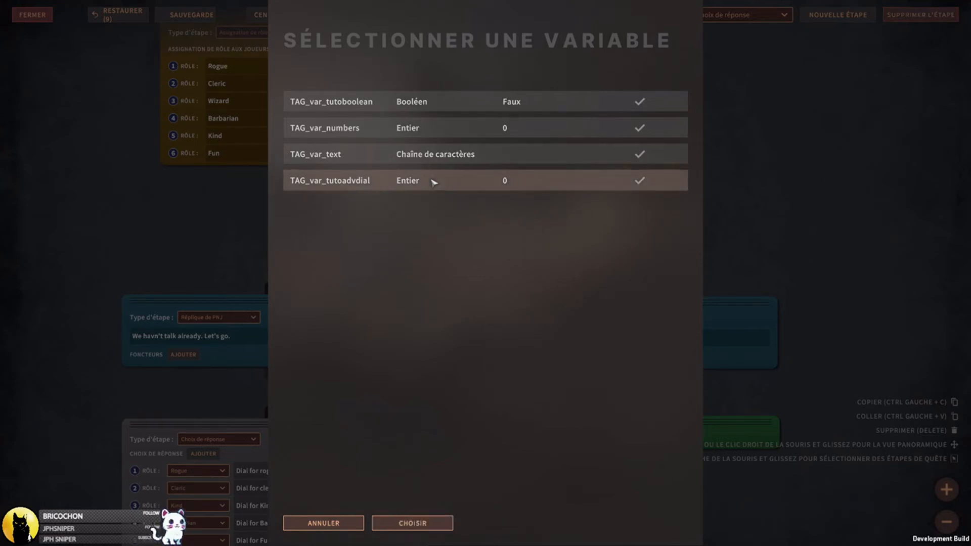
left_click(438, 524)
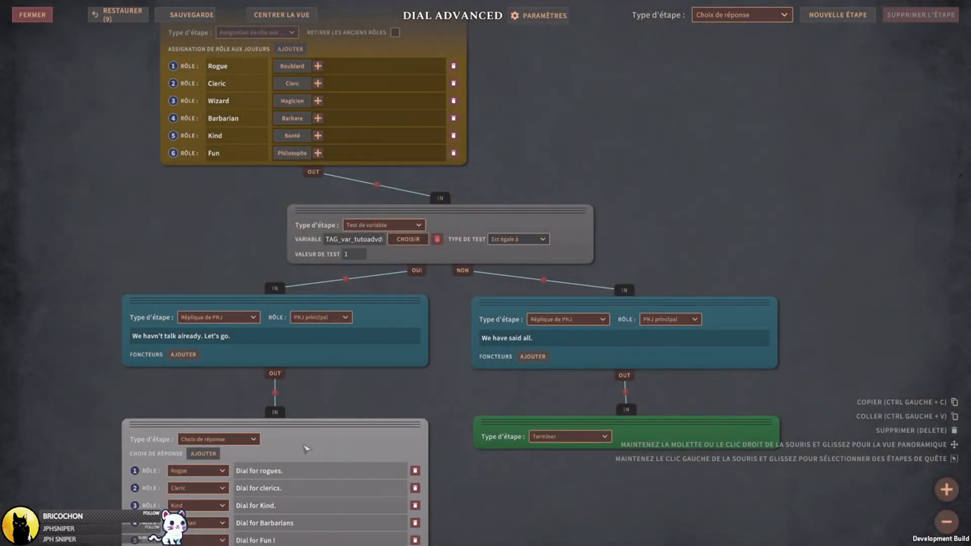
- Set the test value of the Test de variable step to 0
middle_click_drag(162, 263, 241, 193)
left_click(436, 185)
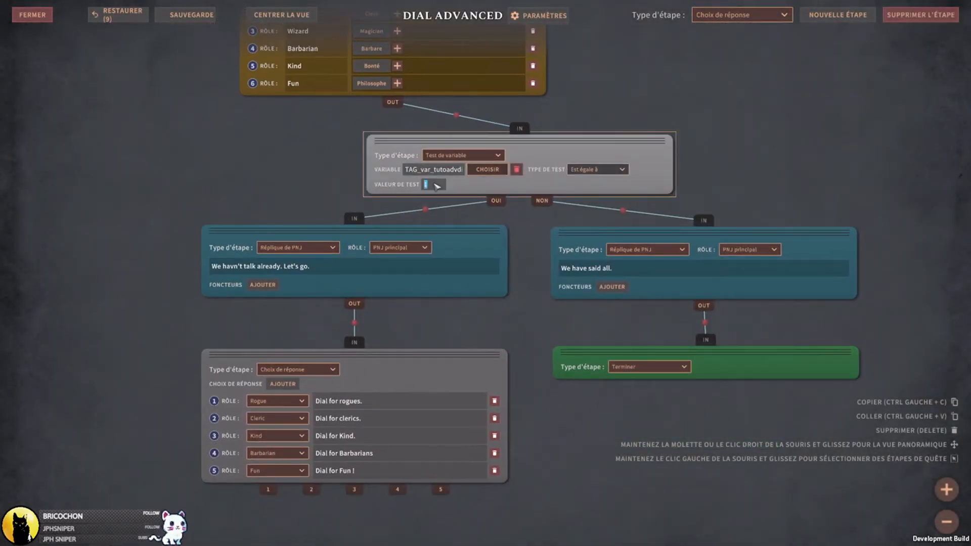
type("0")
left_click(239, 193)
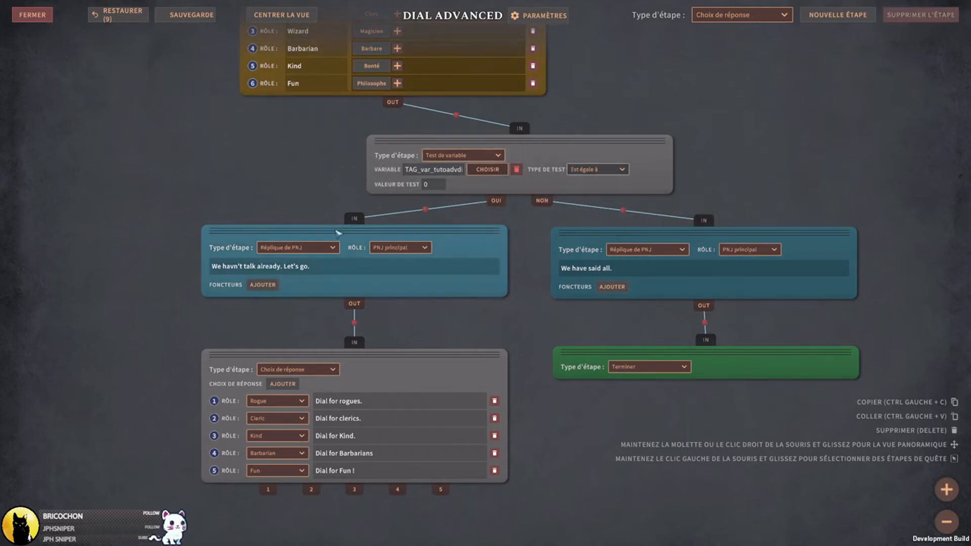
- Add a Réplique de PNJ step linked from answer 1 reading "This is the dial for rogues only !" and save the dialogue
middle_click_drag(530, 303, 411, 283)
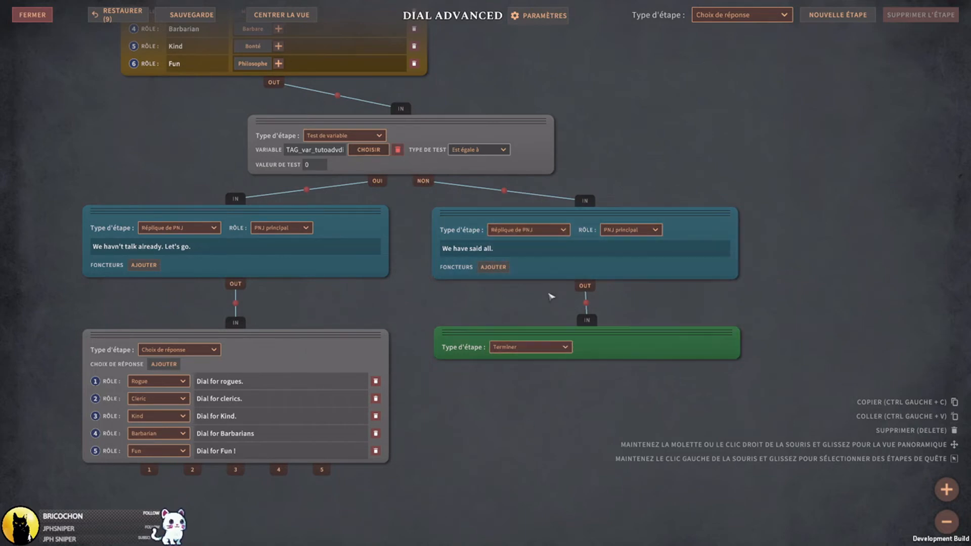
middle_click_drag(527, 457, 724, 392)
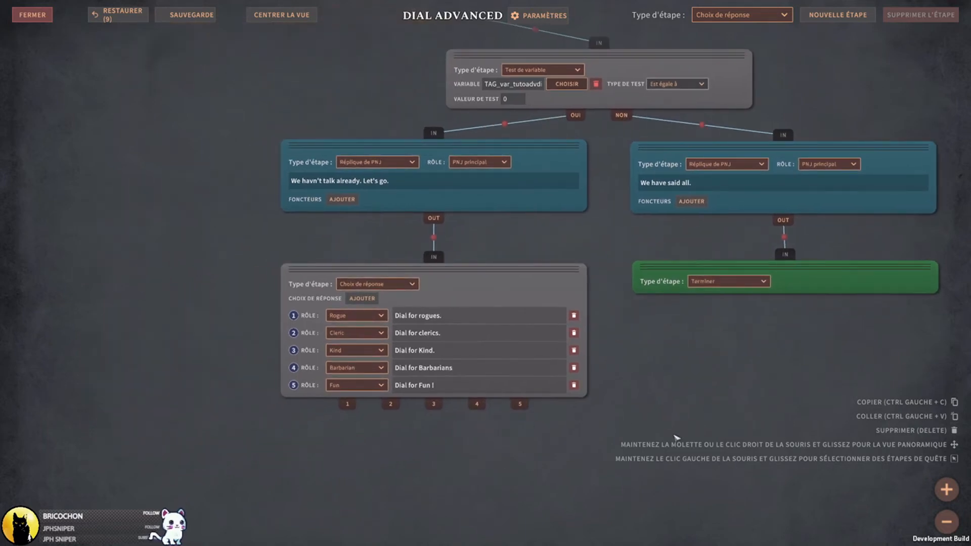
middle_click_drag(676, 438, 689, 416)
middle_click_drag(752, 325, 804, 245)
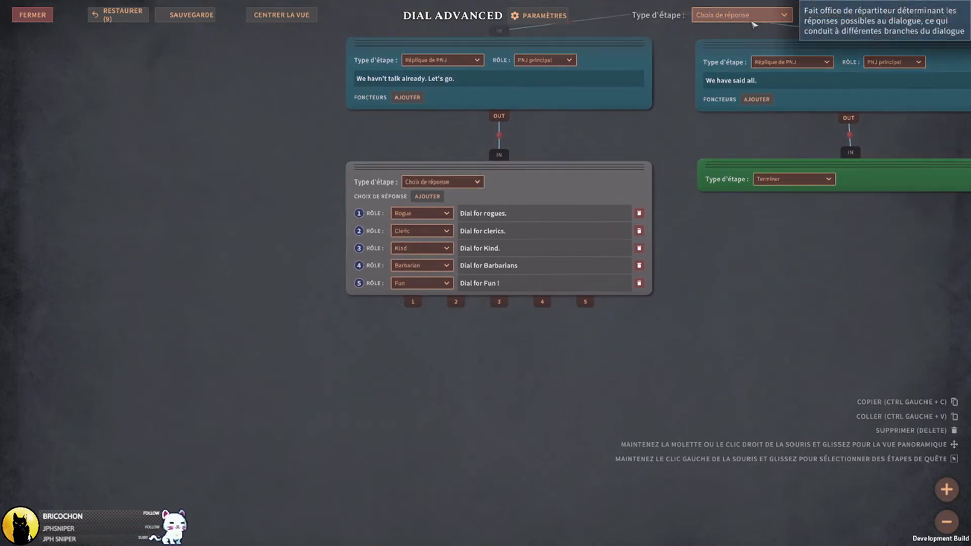
left_click(720, 21)
left_click(718, 40)
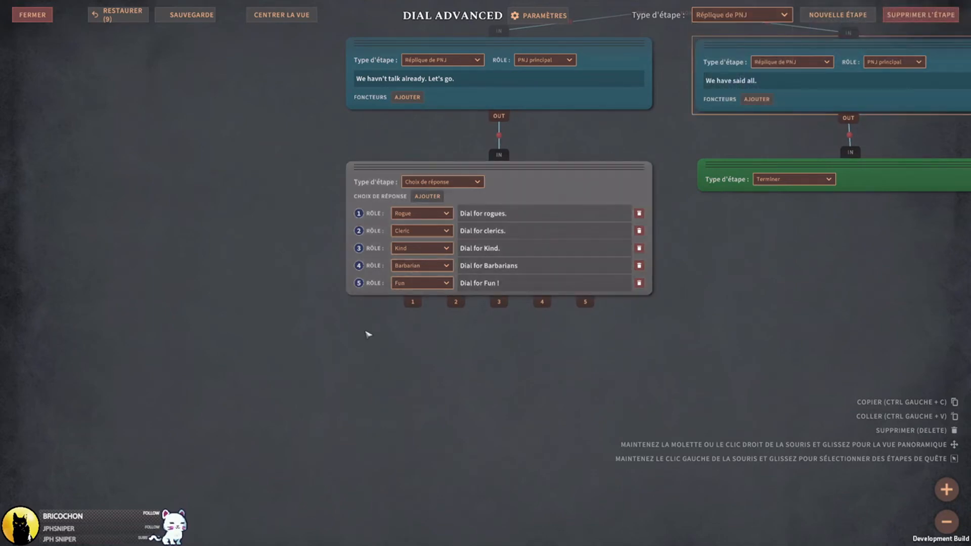
left_click(838, 15)
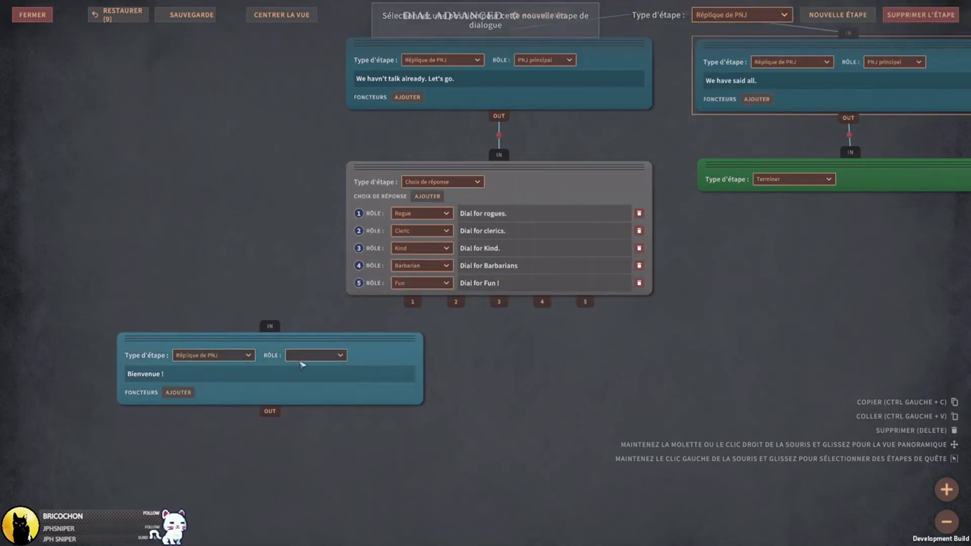
left_click(286, 368)
left_click_drag(414, 305, 269, 326)
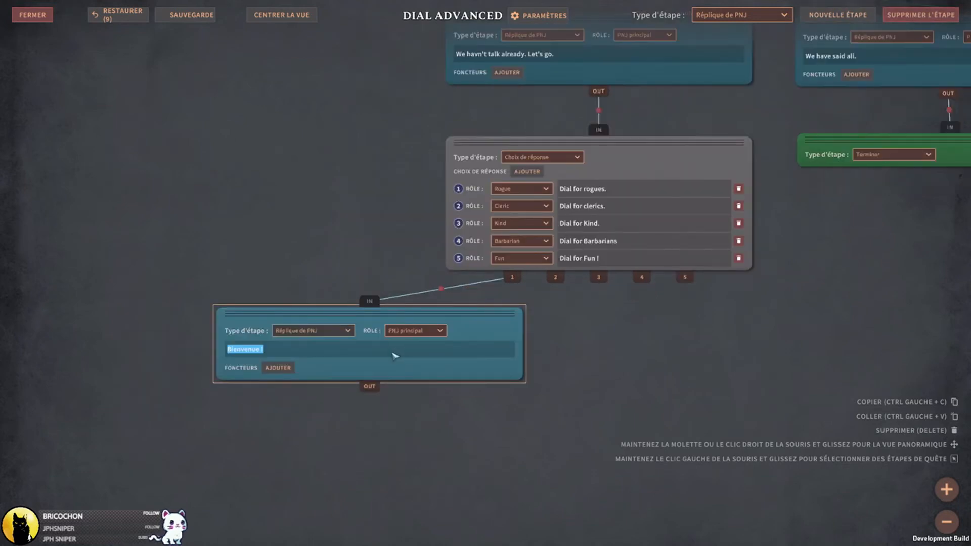
type("T")
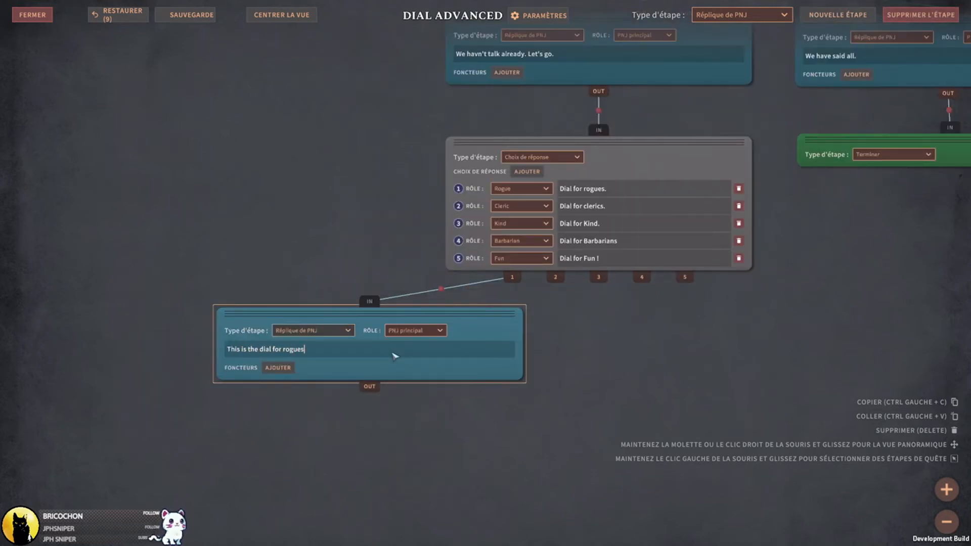
left_click(192, 15)
- Add another Réplique de PNJ step beside the rogue line and connect answers 2, 3, 4 and 5 to it
middle_click_drag(830, 288, 745, 261)
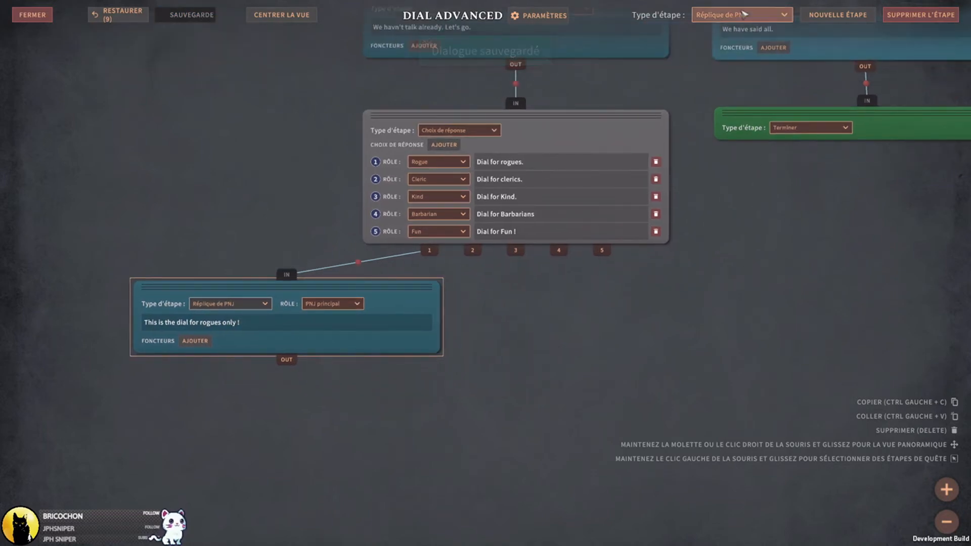
left_click(838, 15)
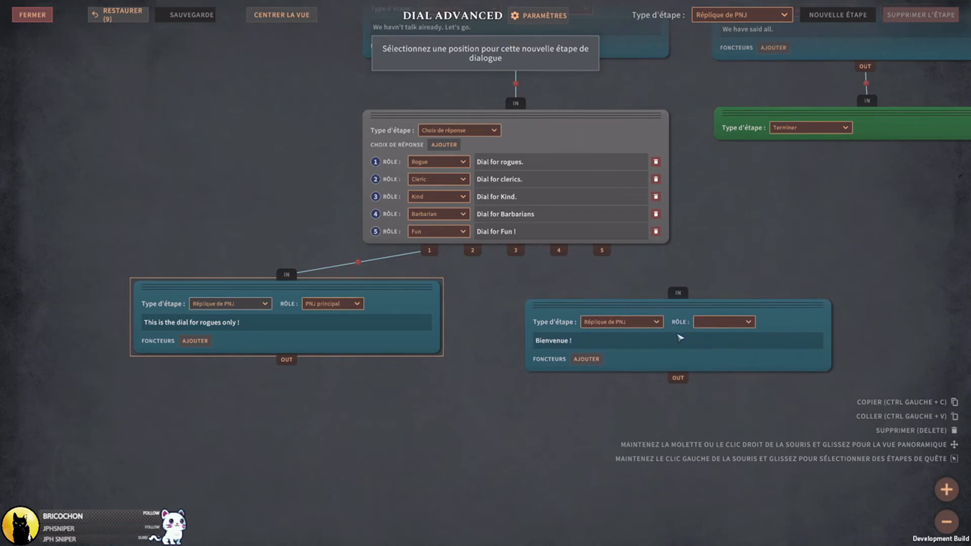
left_click(545, 297)
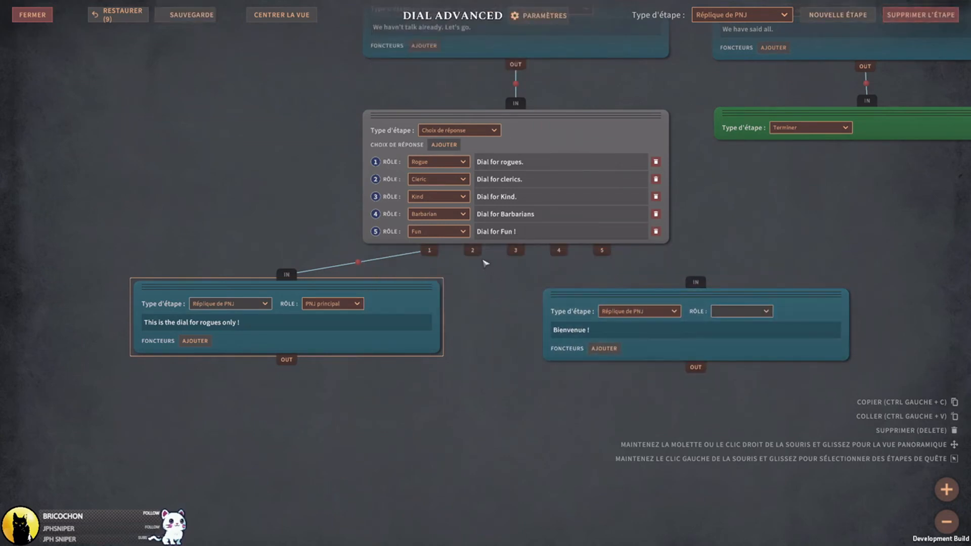
left_click_drag(472, 250, 693, 281)
left_click_drag(516, 250, 695, 282)
left_click_drag(559, 249, 694, 282)
left_click_drag(601, 250, 697, 283)
- Set the second NPC line's text to "This is for other characters." and shift it slightly to align with the rogue line
middle_click_drag(664, 338, 545, 299)
left_click(549, 290)
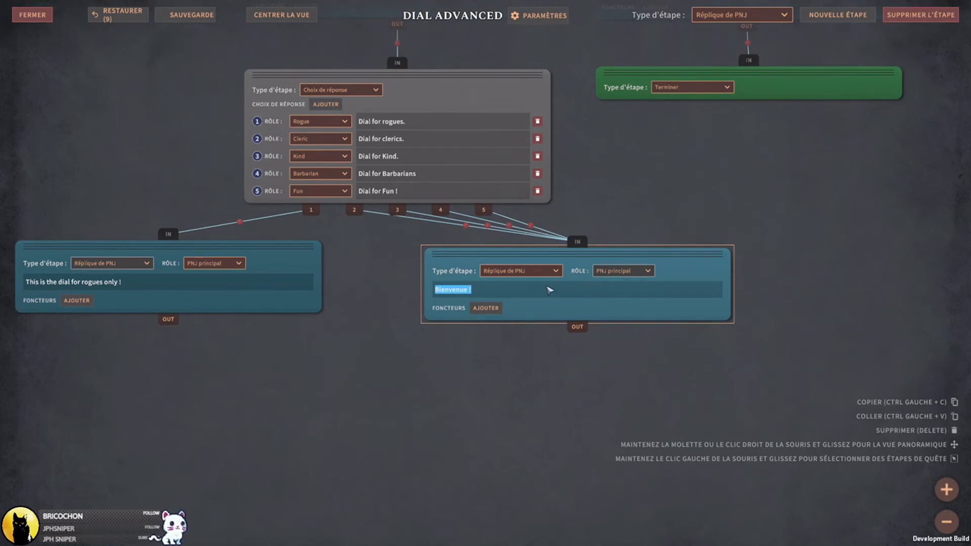
type("This is for other characters.")
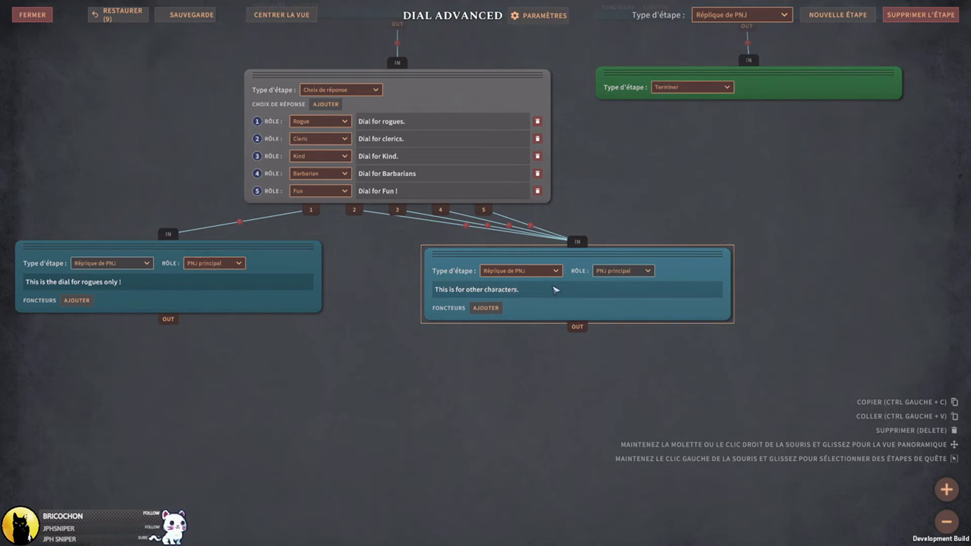
left_click_drag(686, 259, 660, 249)
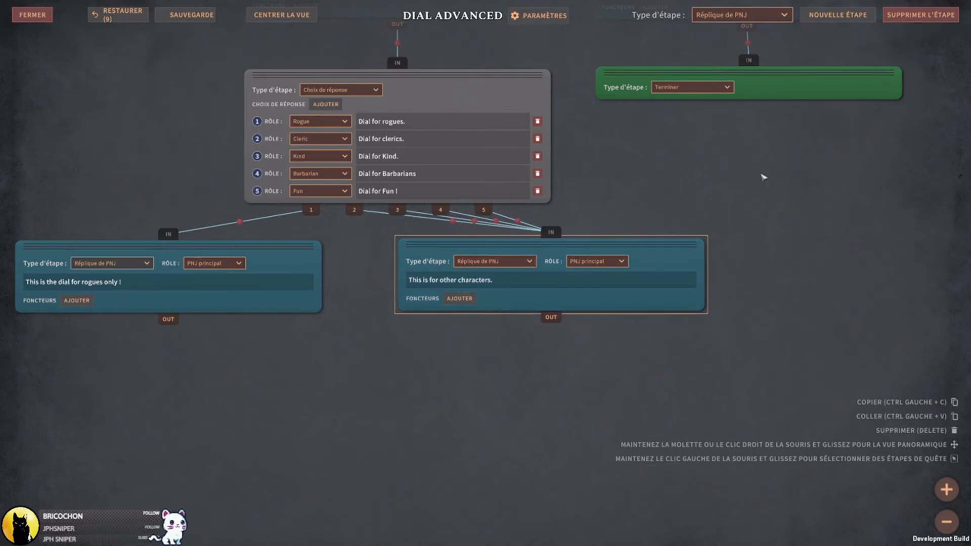
- Add a Terminer step below the "This is for other characters." line, connect the two, and save the dialogue
left_click(779, 15)
left_click(718, 104)
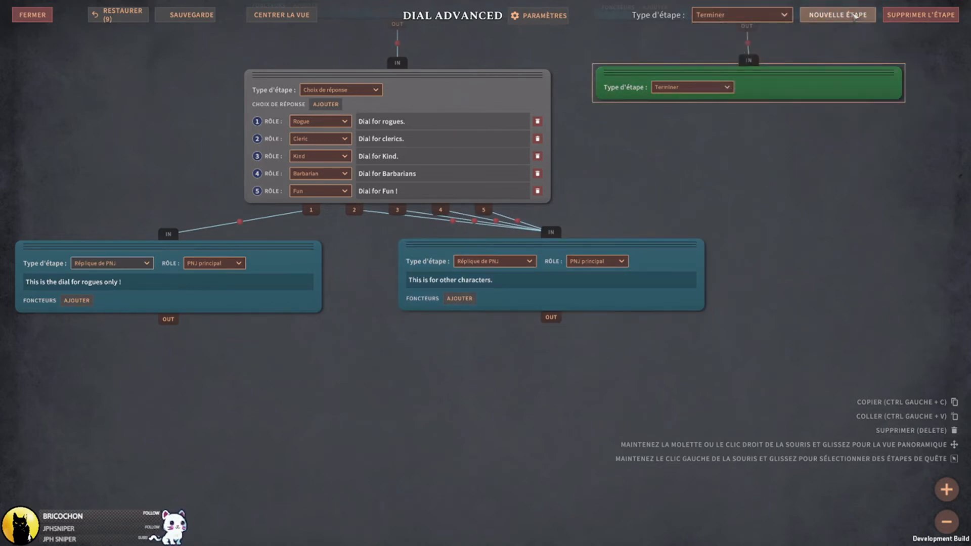
left_click(837, 14)
left_click(550, 384)
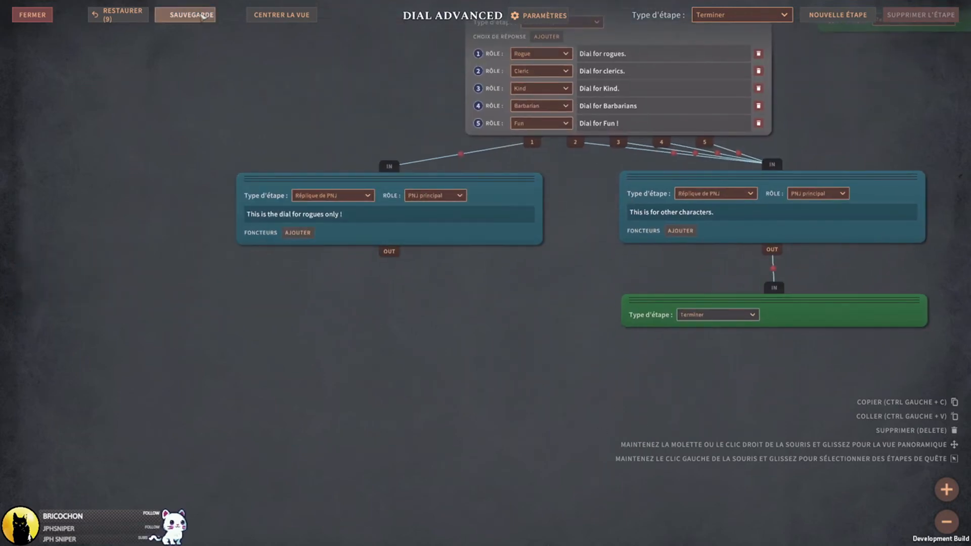
left_click(185, 14)
- Add a Réplique de personnage step linked from the rogues-only NPC line and assign it the Rogue role
scroll(334, 178, "down", 5)
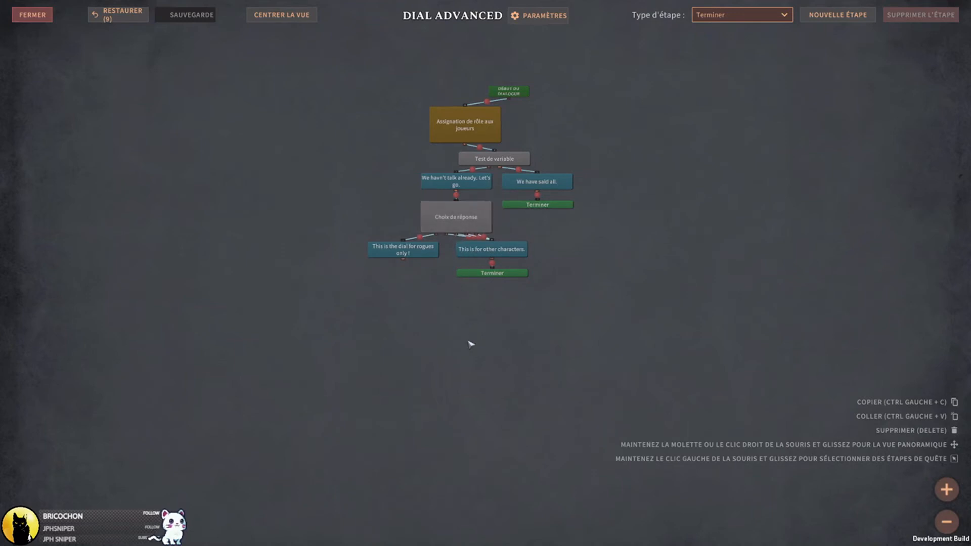
scroll(478, 208, "up", 5)
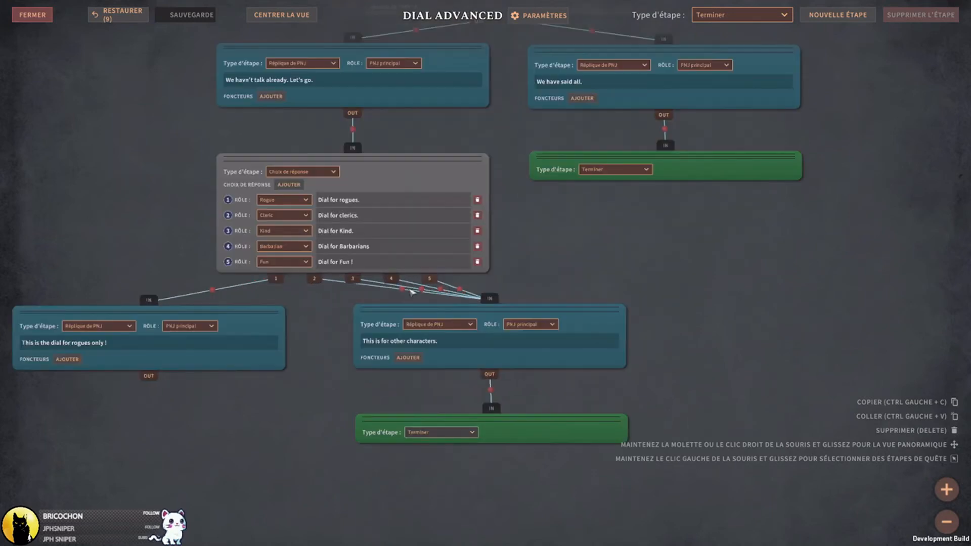
middle_click_drag(445, 388, 497, 368)
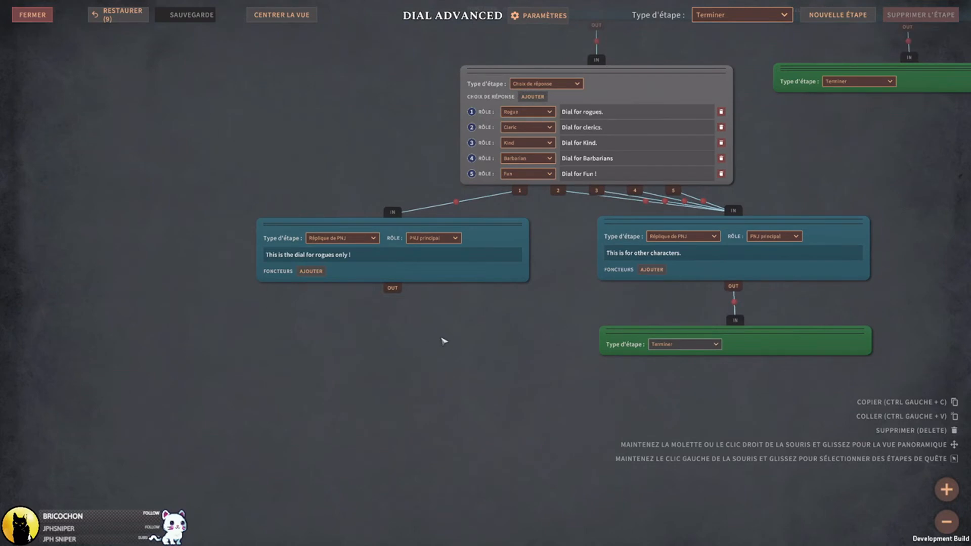
left_click(761, 14)
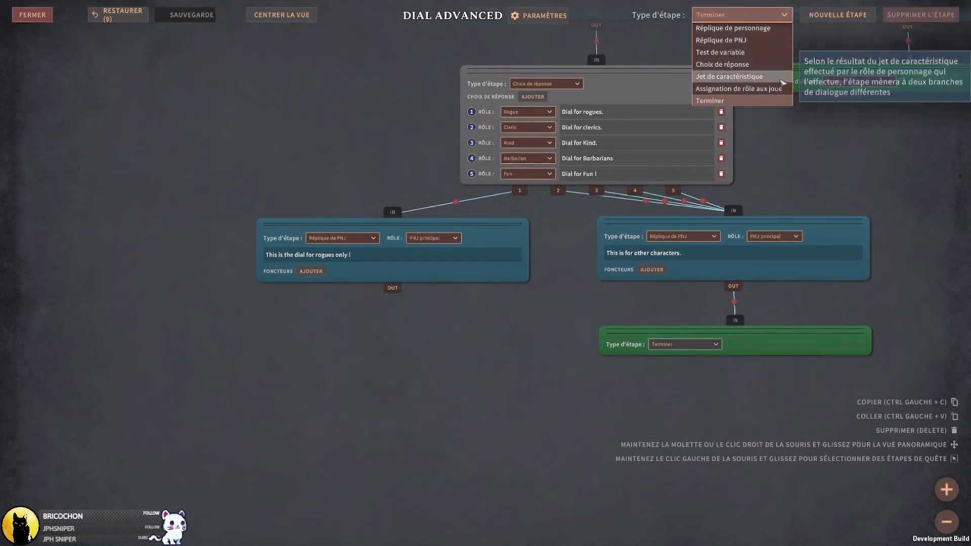
left_click(743, 40)
left_click(761, 15)
left_click(733, 28)
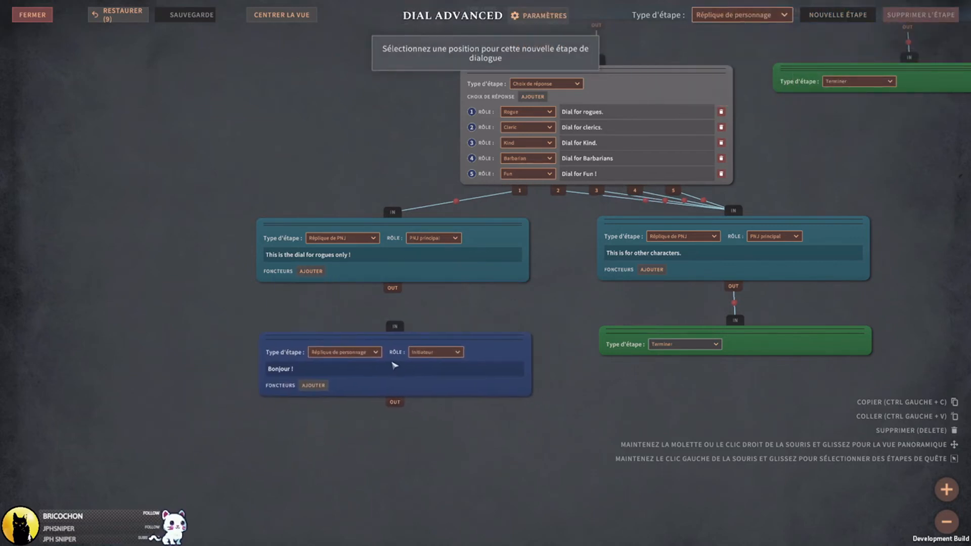
left_click(395, 362)
left_click_drag(393, 289, 389, 321)
left_click(449, 348)
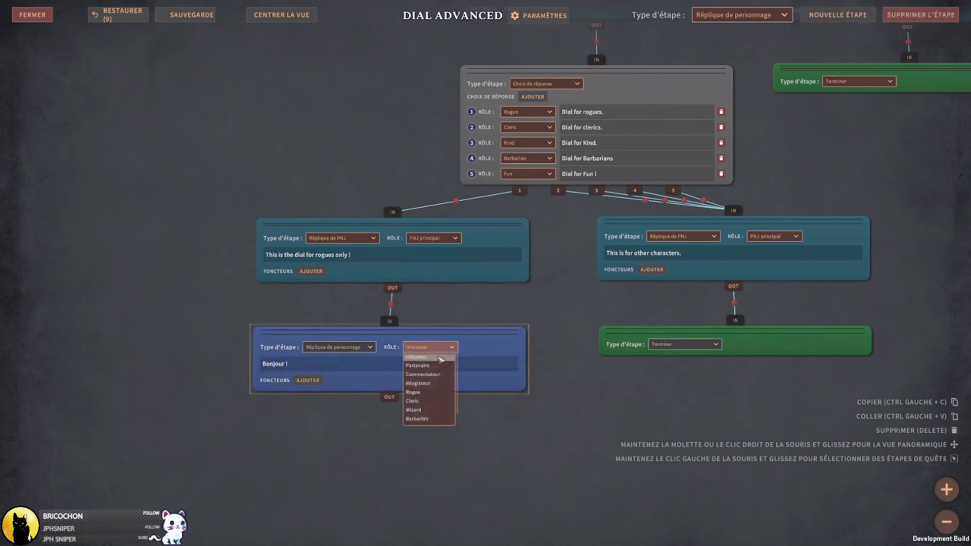
left_click(420, 410)
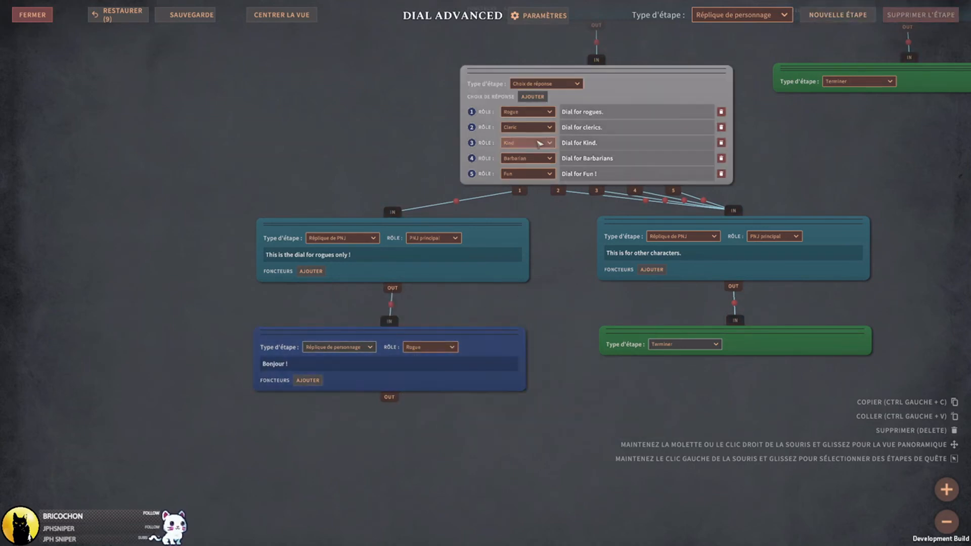
- Examine the role choices offered for the new character line and for the rogues-only NPC line
mouse_move(496, 112)
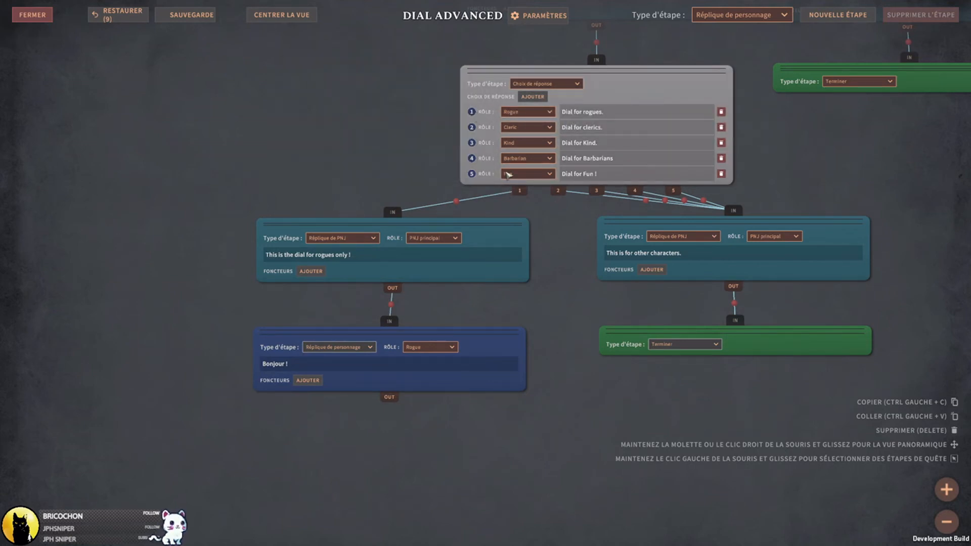
mouse_move(520, 192)
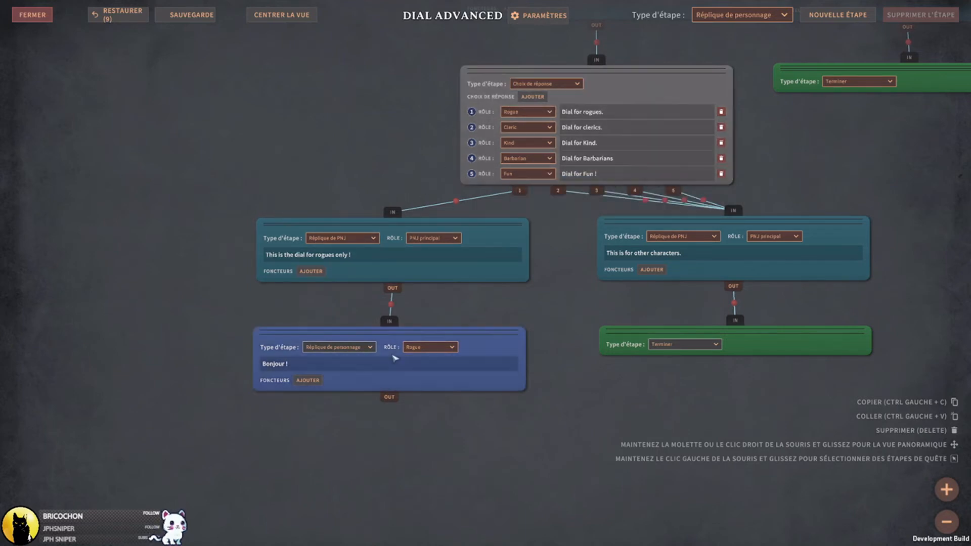
mouse_move(443, 355)
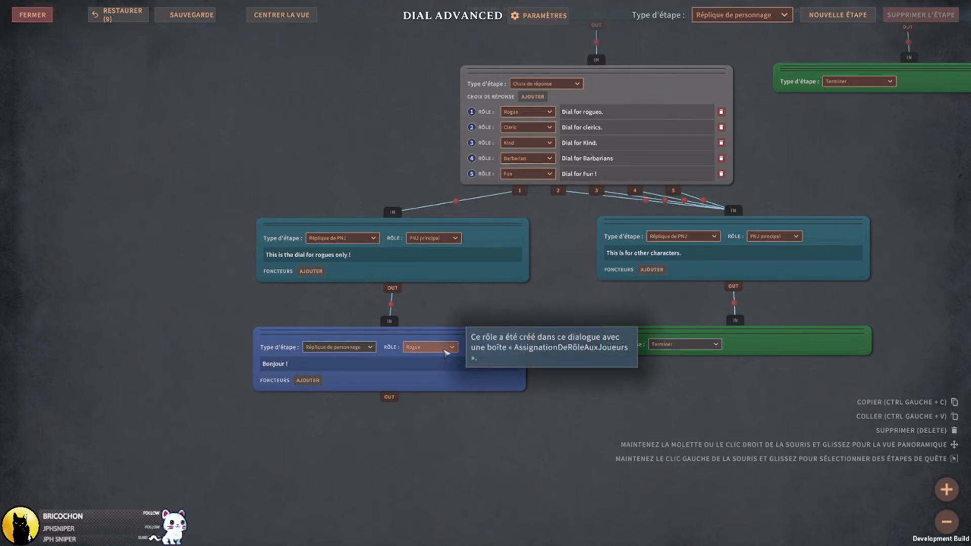
left_click(446, 353)
left_click(445, 353)
left_click(454, 239)
left_click(432, 247)
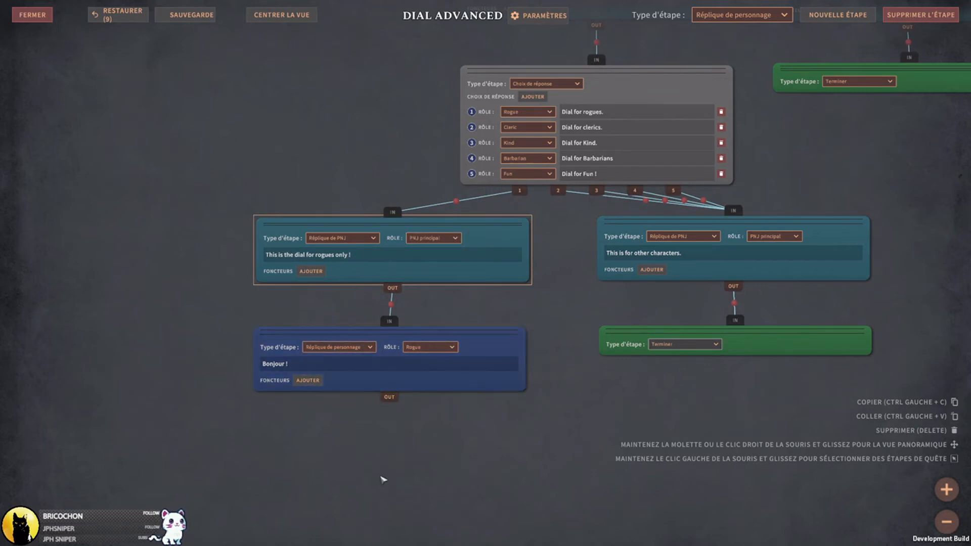
middle_click_drag(473, 477, 536, 495)
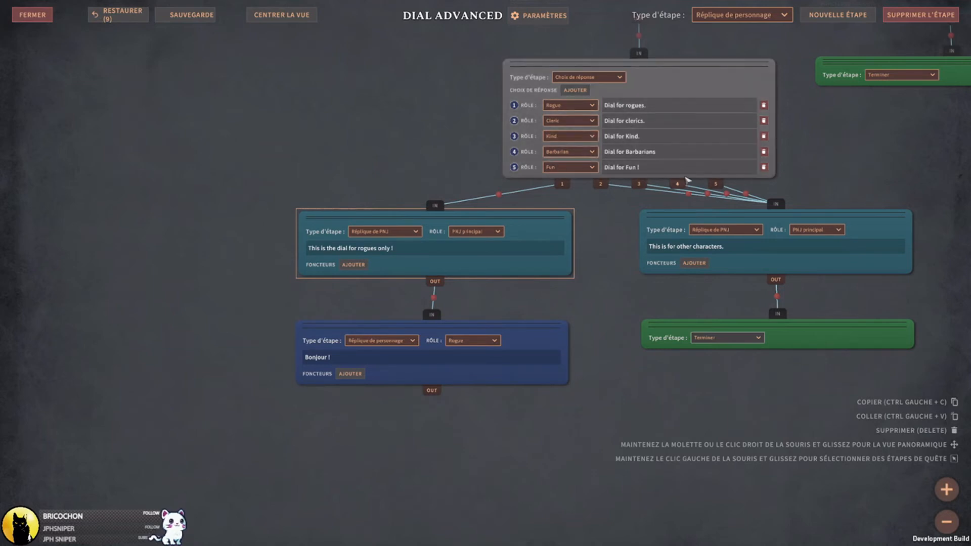
- Align the Rogue character line under the NPC line and set its text to "Ok I'm a rogue can we do a skill check?"
left_click(553, 298)
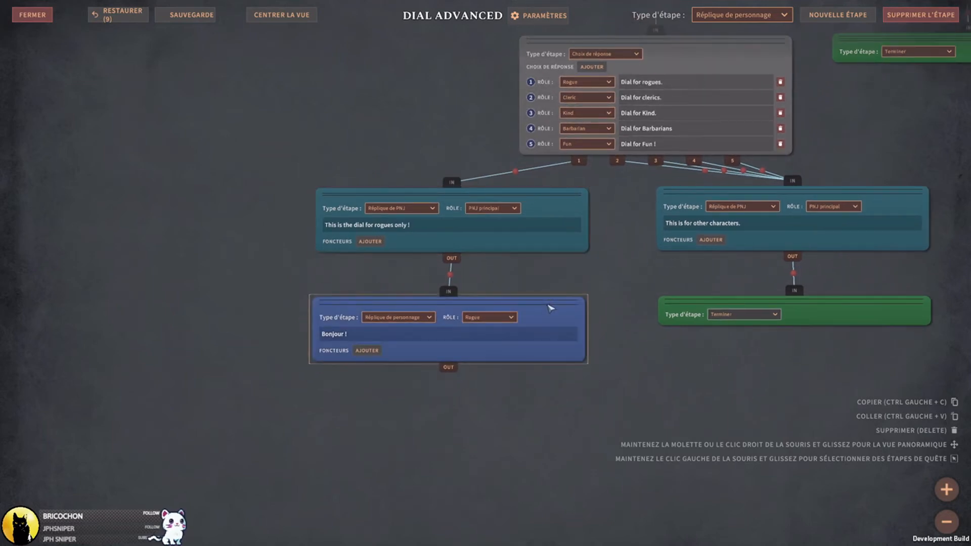
left_click_drag(553, 299, 553, 299)
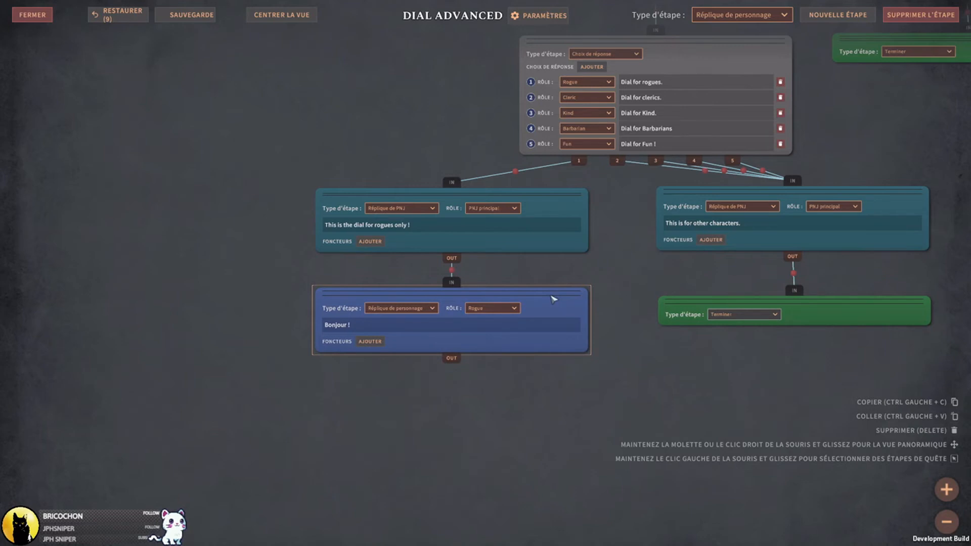
left_click(392, 329)
type("O")
left_click(188, 14)
left_click(427, 329)
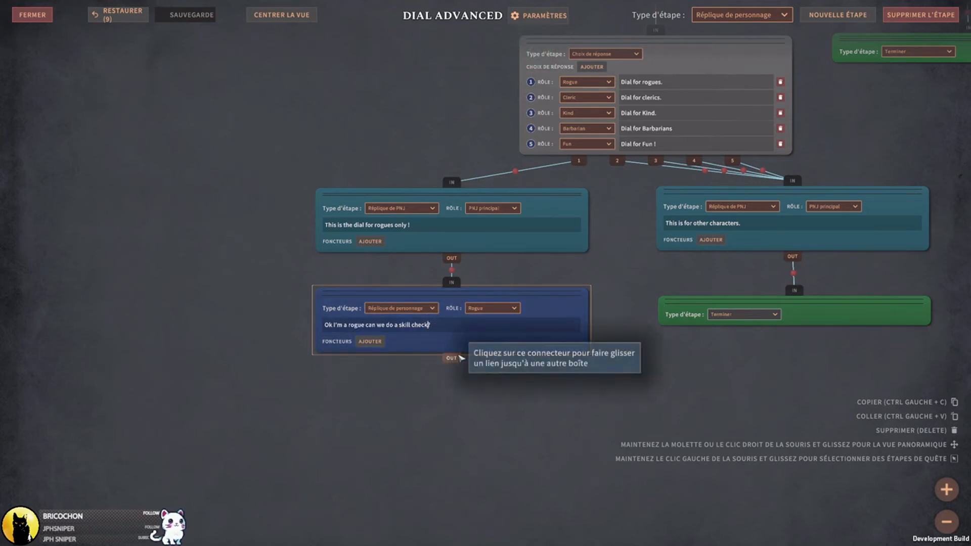
- Change the first rogue NPC line to "This is the dial for rogues only!" and save the dialogue
left_click(414, 227)
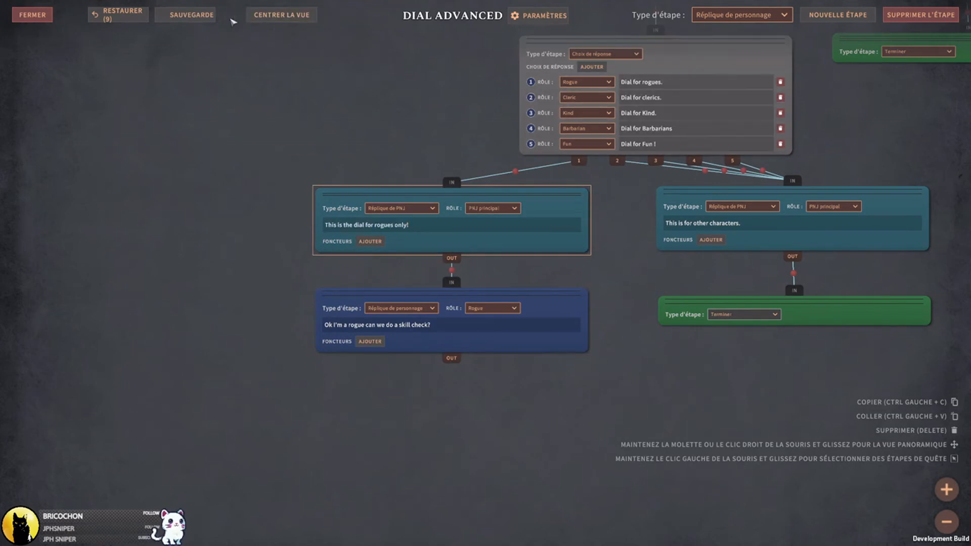
left_click(191, 14)
- Add a Réplique de PNJ step below the Rogue's skill check question and link it from that line
left_click(760, 18)
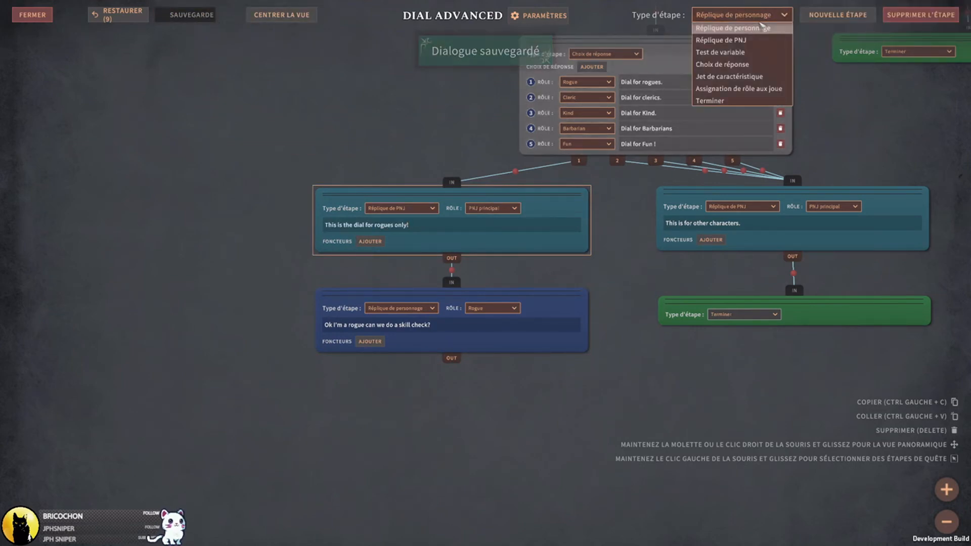
left_click(756, 41)
left_click(838, 15)
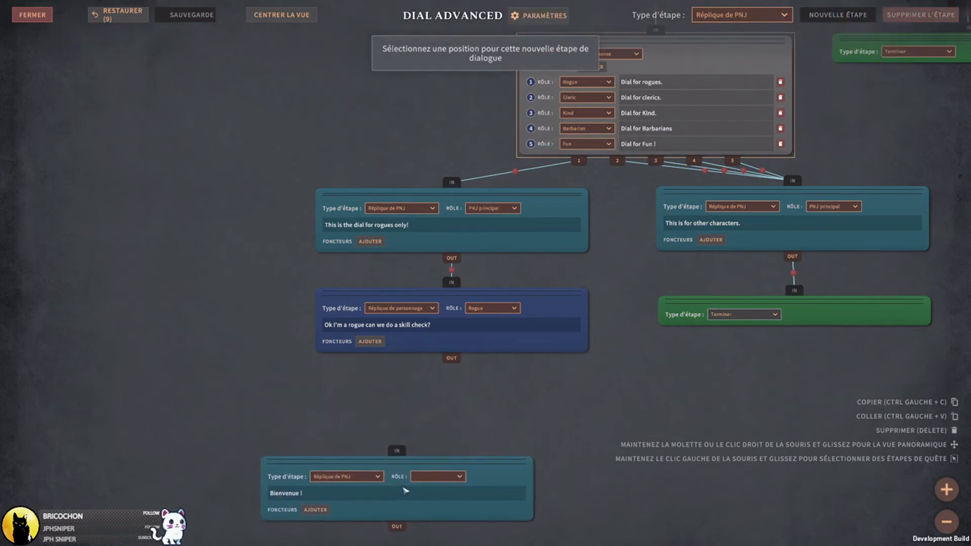
left_click(528, 342)
left_click_drag(525, 260, 526, 300)
- Set the new NPC line to "Yes of course but did you killed the monster of the simple quest tuto ?", align it, and save
left_click(485, 345)
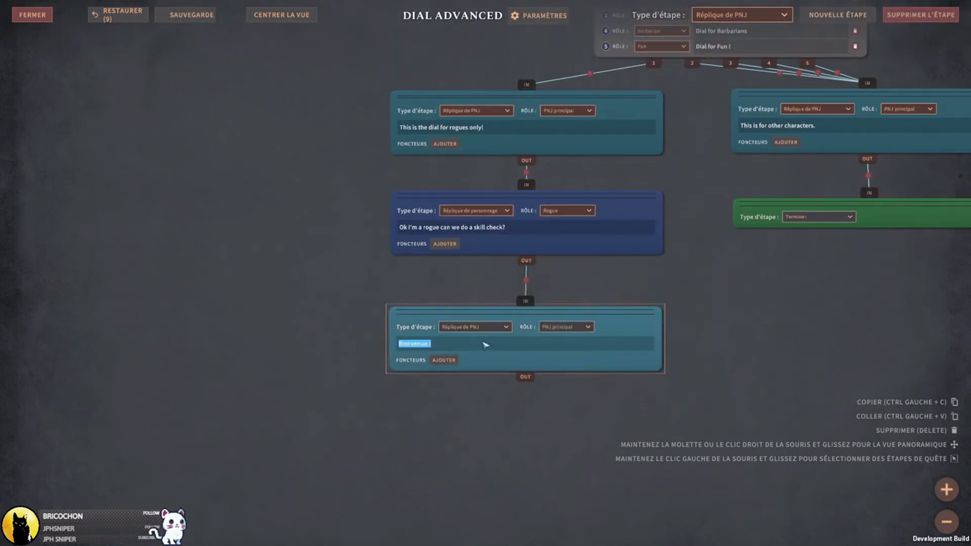
type("Yes of course but dsid you killed")
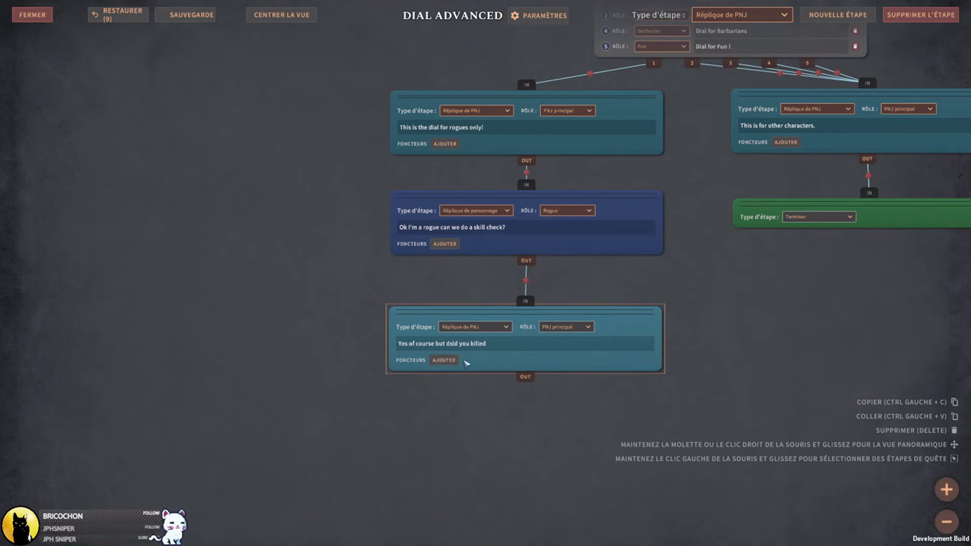
key("BackSpace")
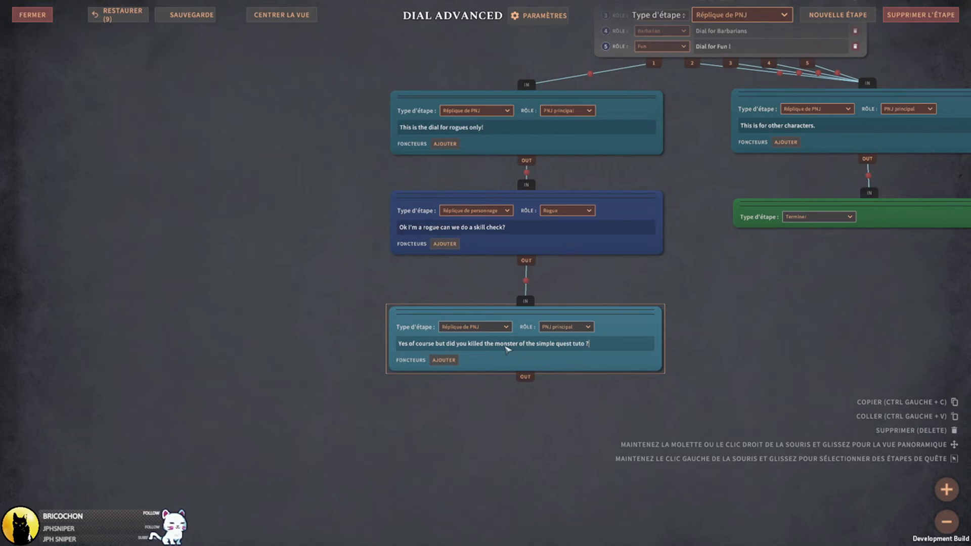
left_click_drag(615, 323, 617, 312)
left_click(191, 15)
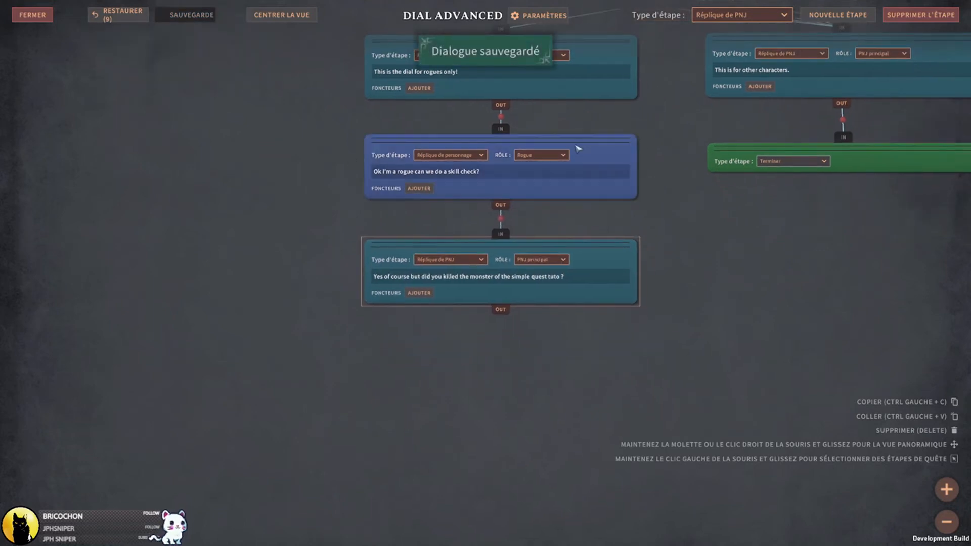
- Add a Jet de caractéristique step below the monster question and link it from that NPC line
left_click(750, 14)
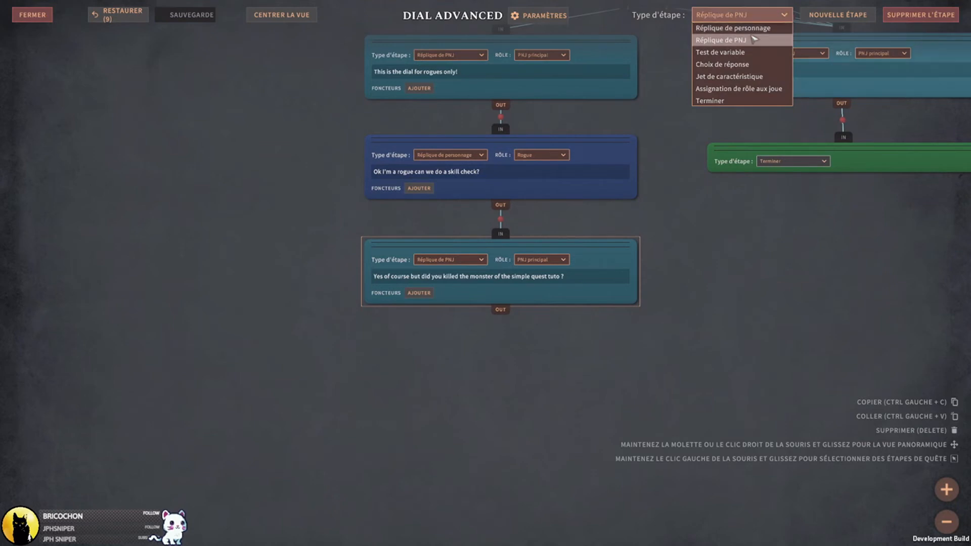
left_click(753, 76)
left_click(837, 15)
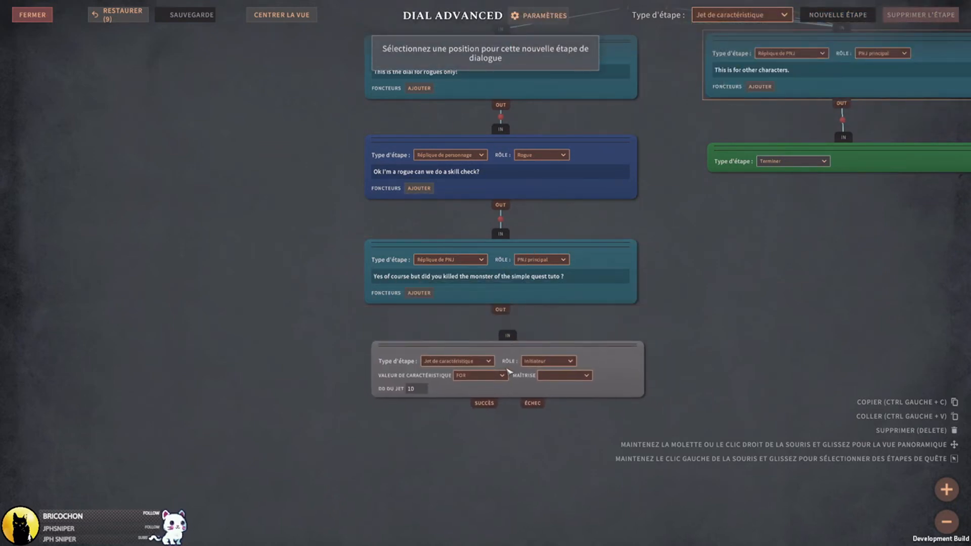
left_click(501, 367)
scroll(677, 379, "up", 3)
middle_click_drag(802, 337, 684, 301)
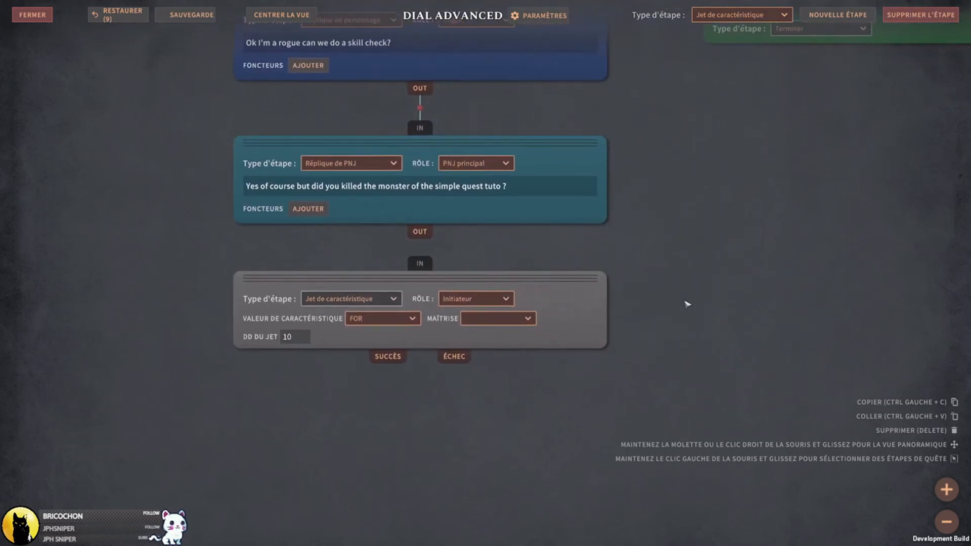
left_click_drag(420, 232, 420, 264)
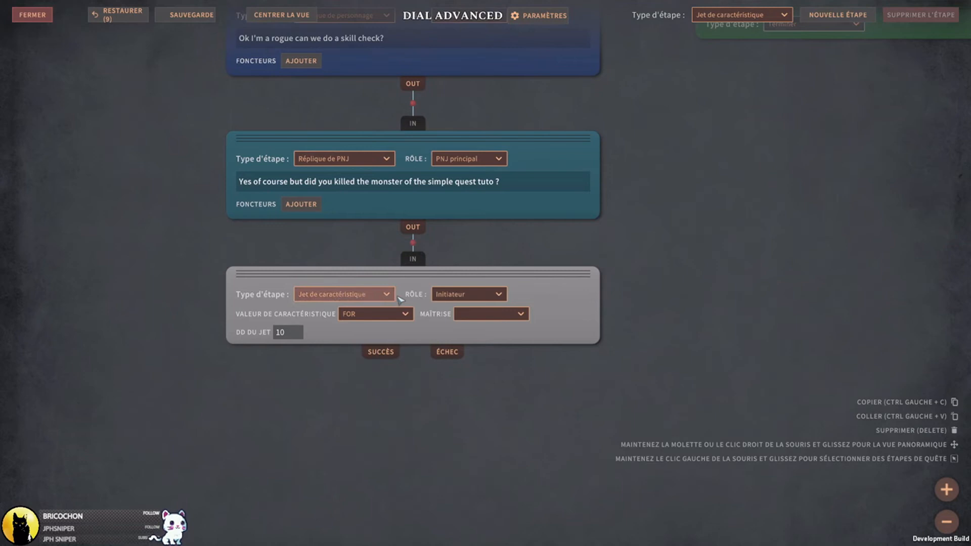
- Configure the Jet de caractéristique step with role Rogue, characteristic CHA and proficiency Tromperie
left_click(472, 294)
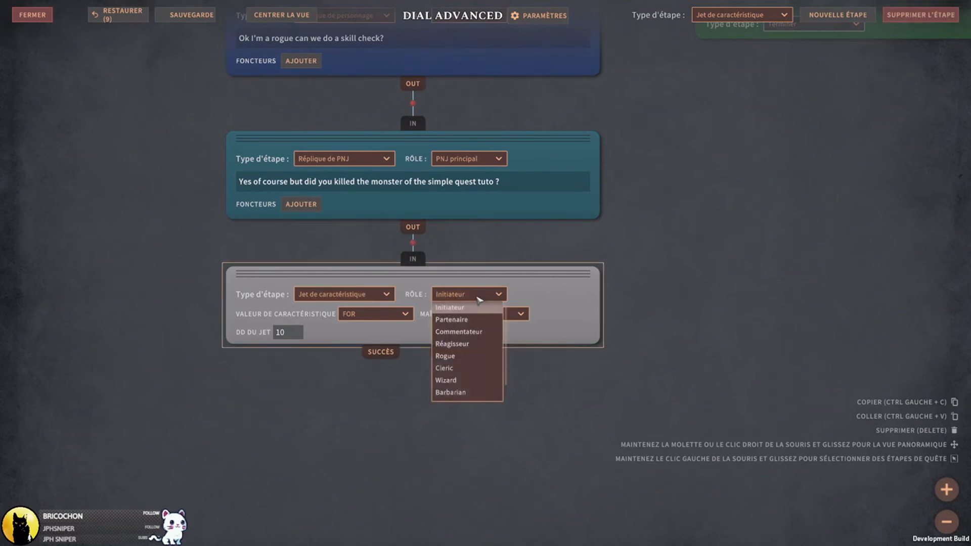
left_click(475, 356)
middle_click_drag(711, 347, 747, 303)
left_click(417, 275)
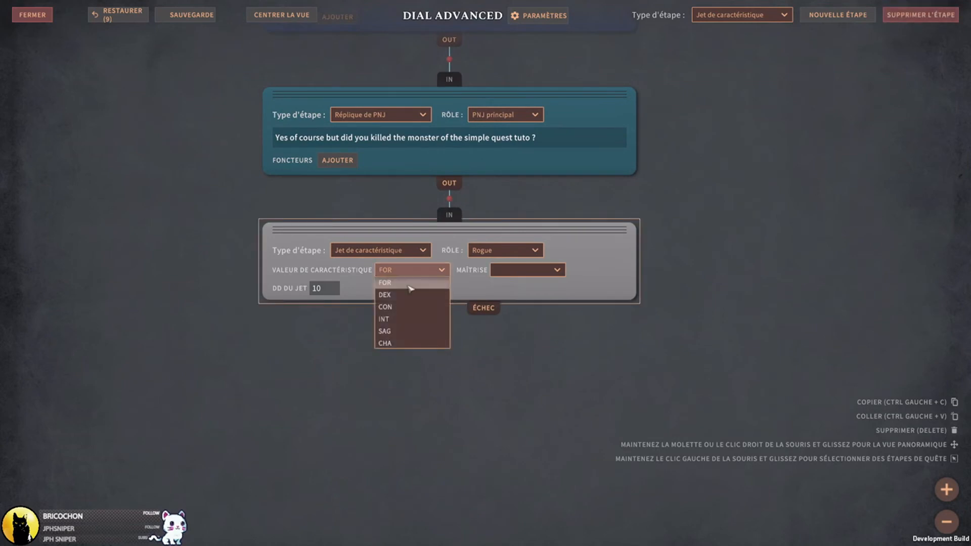
left_click(401, 344)
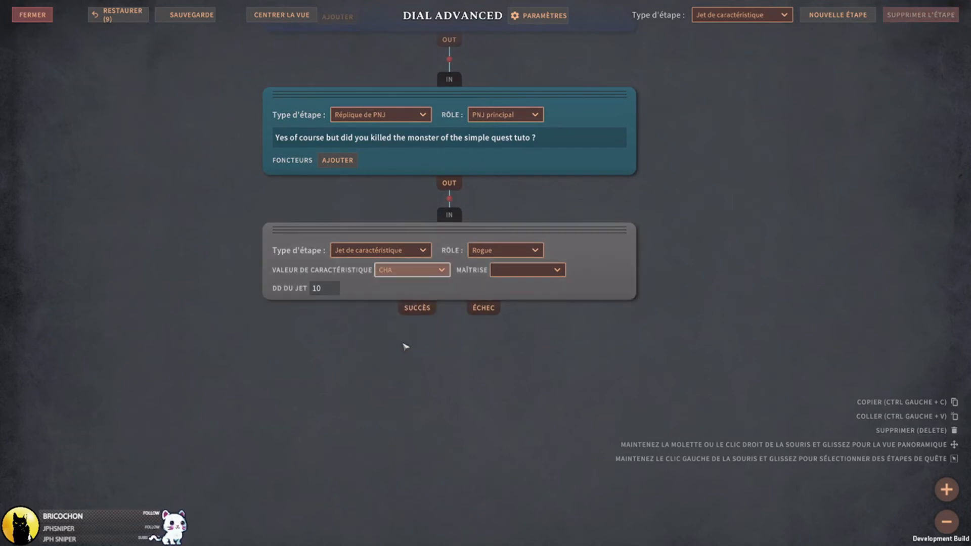
left_click(528, 271)
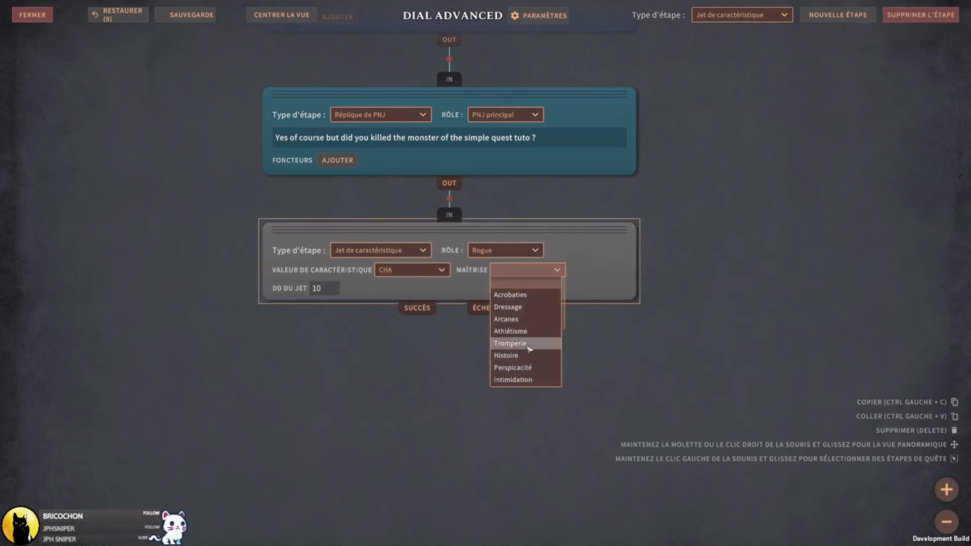
left_click(556, 344)
- Set the difficulty (DD du jet) of the Rogue's Tromperie check to 1
left_click(338, 290)
type("1")
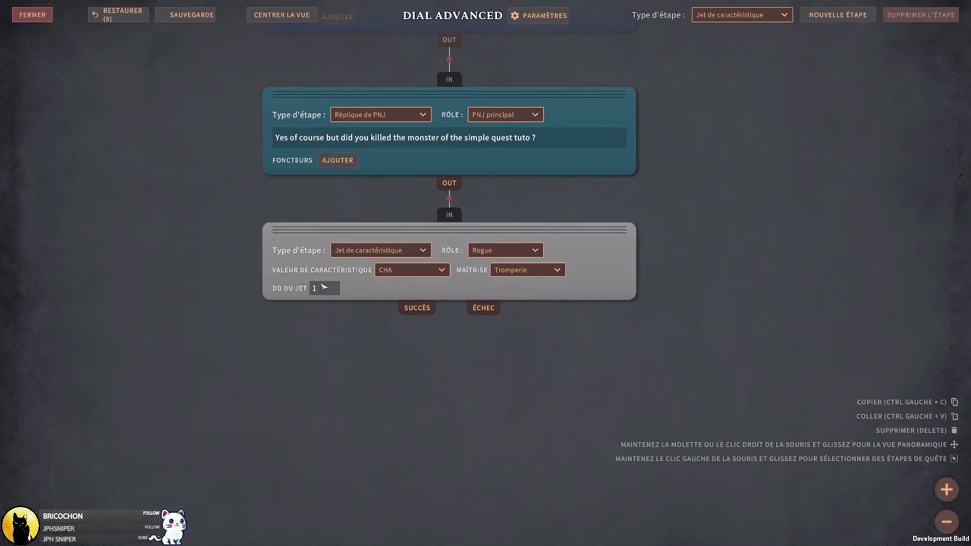
middle_click_drag(380, 369, 338, 357)
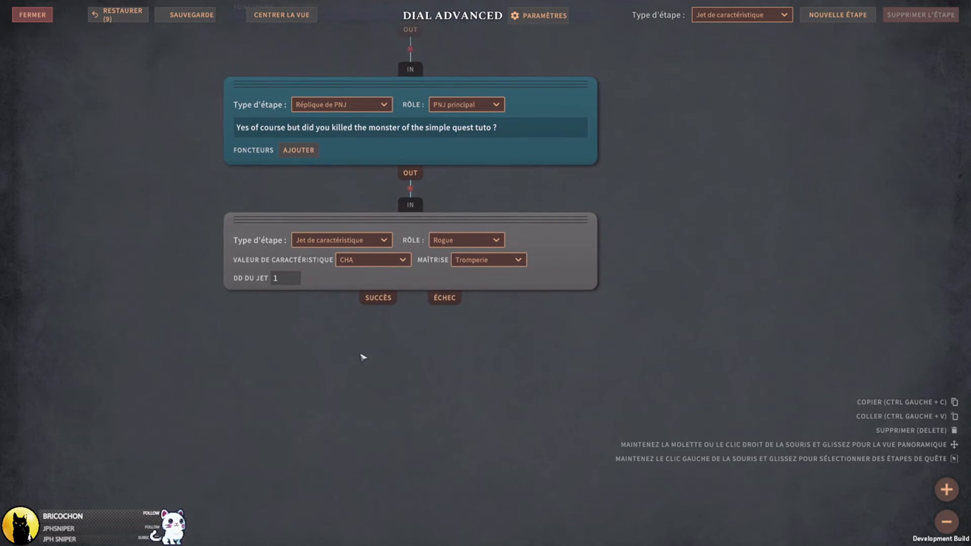
scroll(359, 357, "down", 1)
middle_click_drag(568, 403, 614, 341)
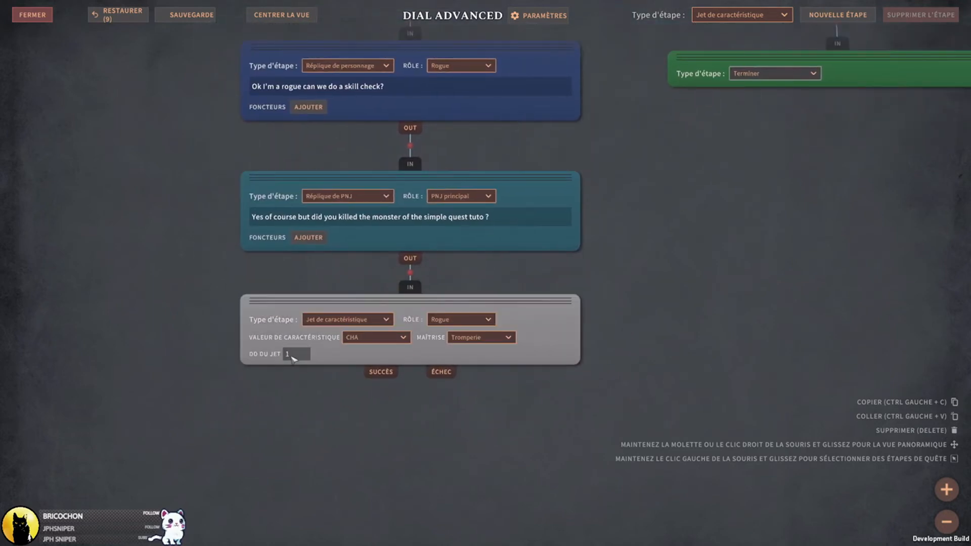
- Save the dialogue and link a new Réplique de personnage from the check's SUCCÈS output, reading "Yes of course we killed it. (sigh)"
middle_click_drag(674, 322, 689, 294)
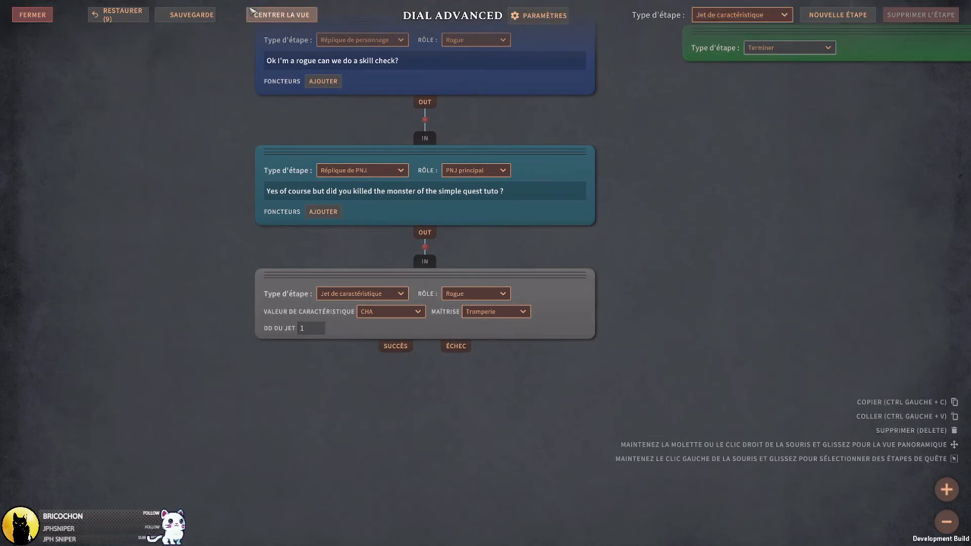
left_click(188, 15)
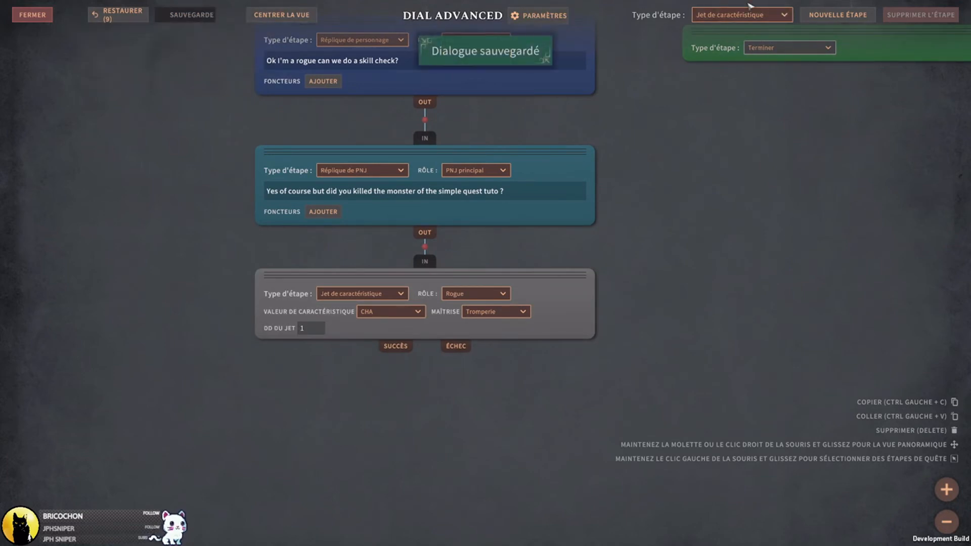
left_click(780, 15)
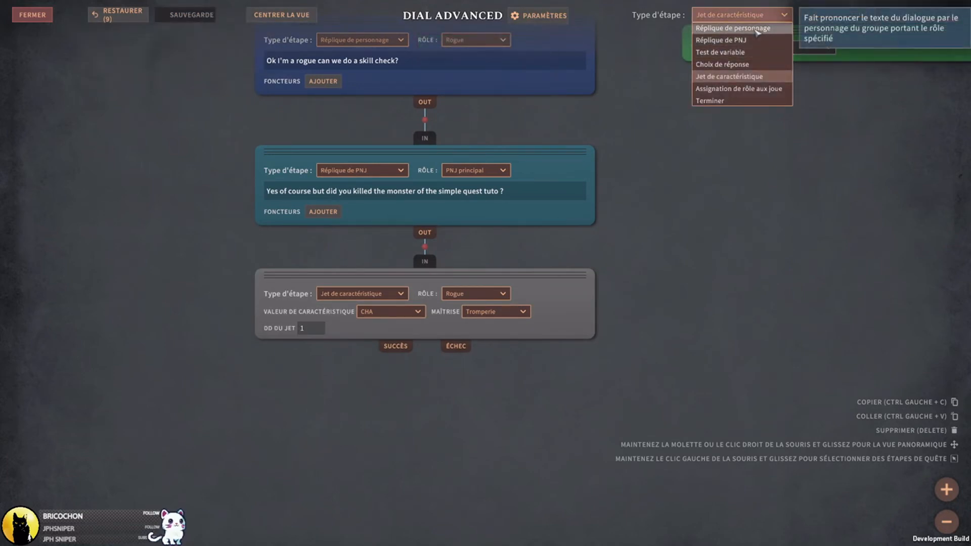
left_click(732, 28)
left_click(838, 14)
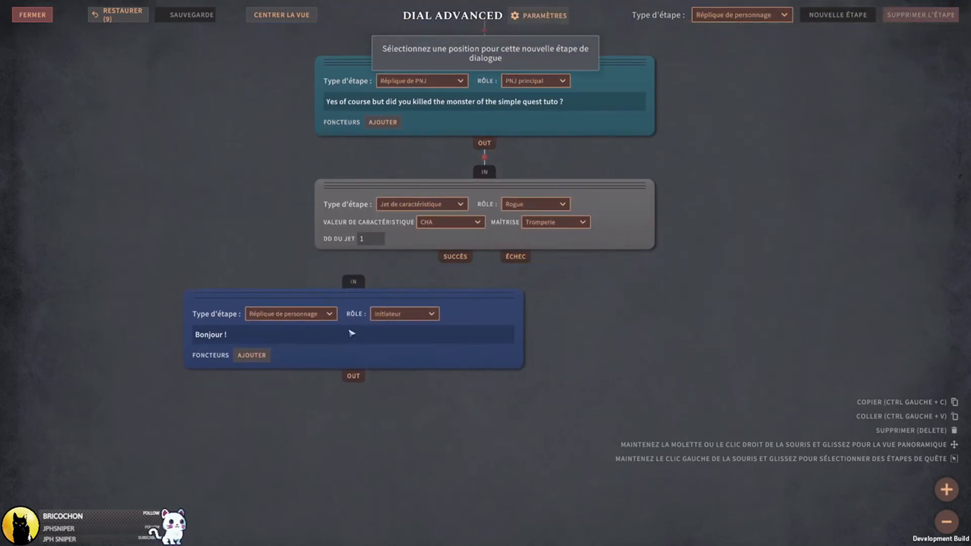
left_click(299, 349)
left_click_drag(445, 257, 307, 299)
left_click(276, 352)
type("Yes of c")
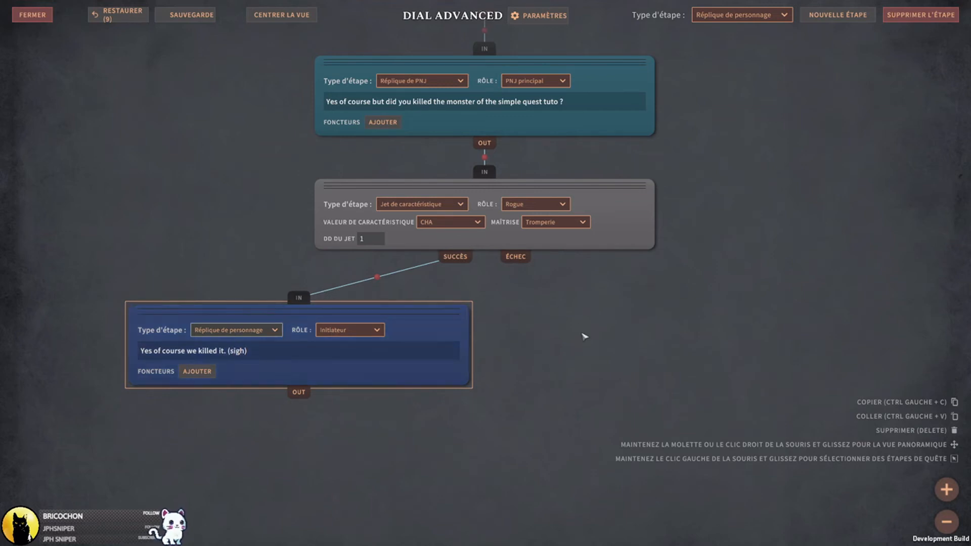
- Add a Réplique de PNJ below the success reply, linked from it, with the text "Ok thank you very much here is some gold."
middle_click_drag(581, 325, 709, 284)
left_click(768, 15)
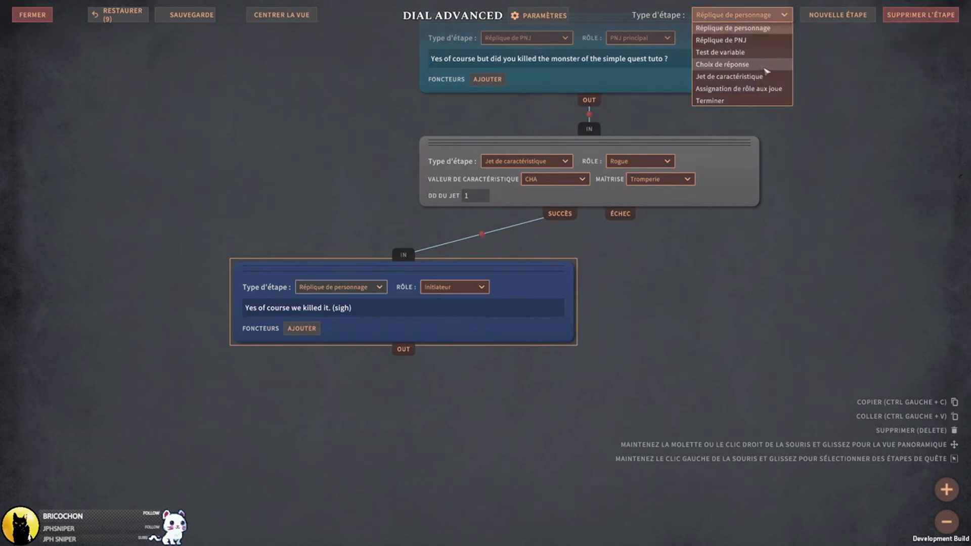
left_click(753, 40)
left_click(837, 14)
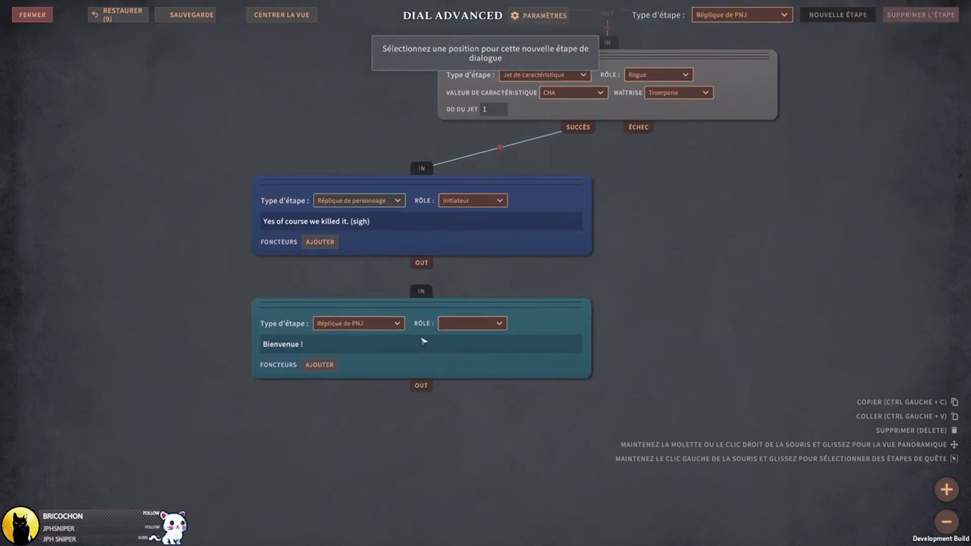
left_click(421, 338)
left_click_drag(421, 264, 420, 293)
left_click(358, 351)
type("Ok thank you very muc")
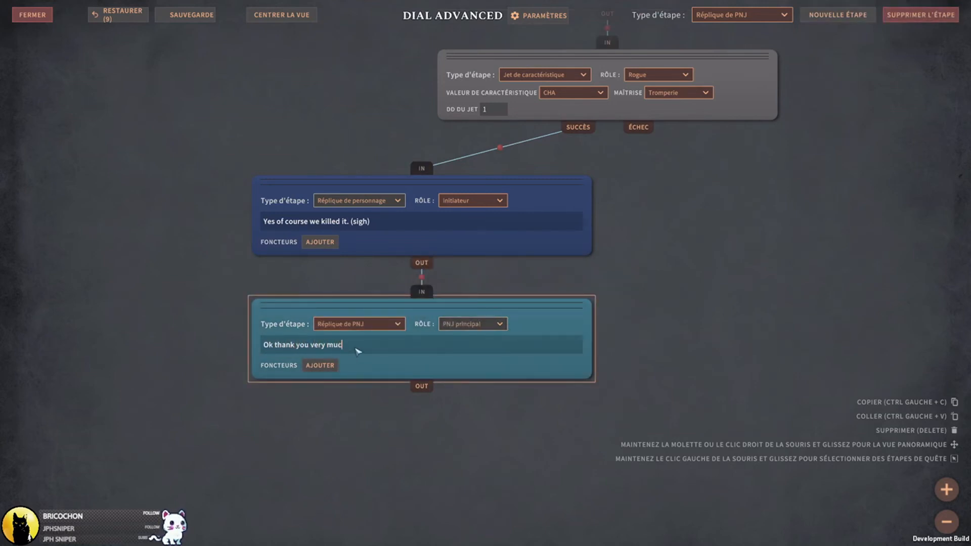
type("h here is some gold.")
- Give the gold line an inventory operation functor of type Octroie du trésor with treasure 100, space the step lower, and save
left_click(320, 365)
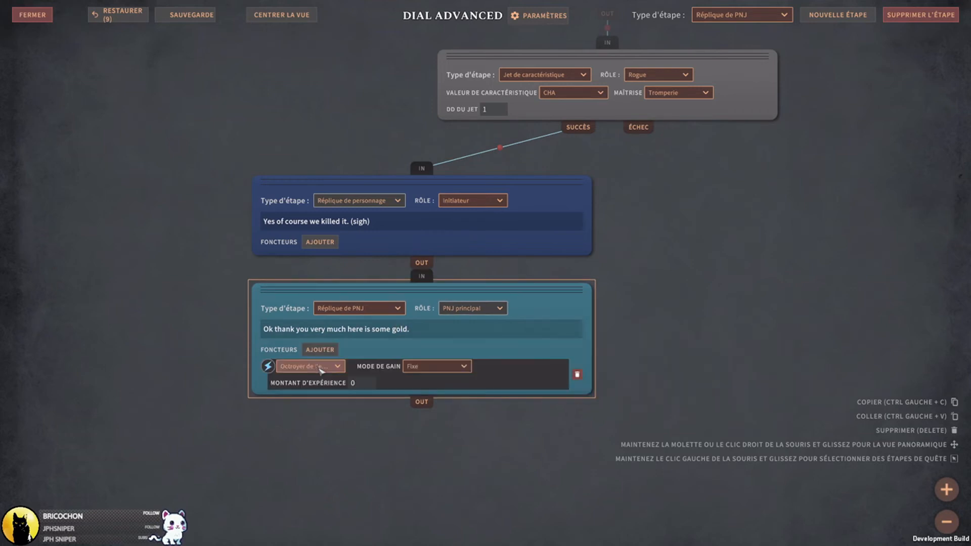
middle_click_drag(332, 406, 353, 354)
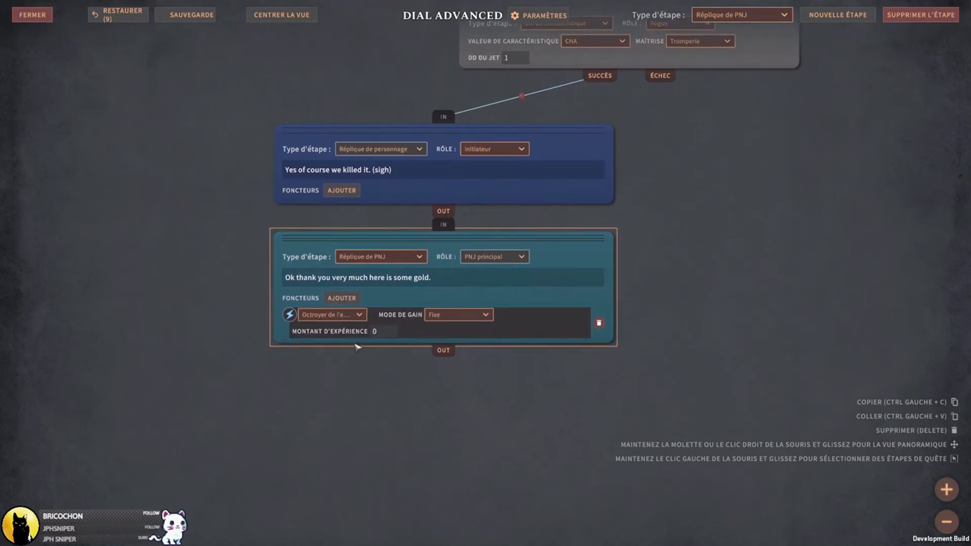
left_click(353, 316)
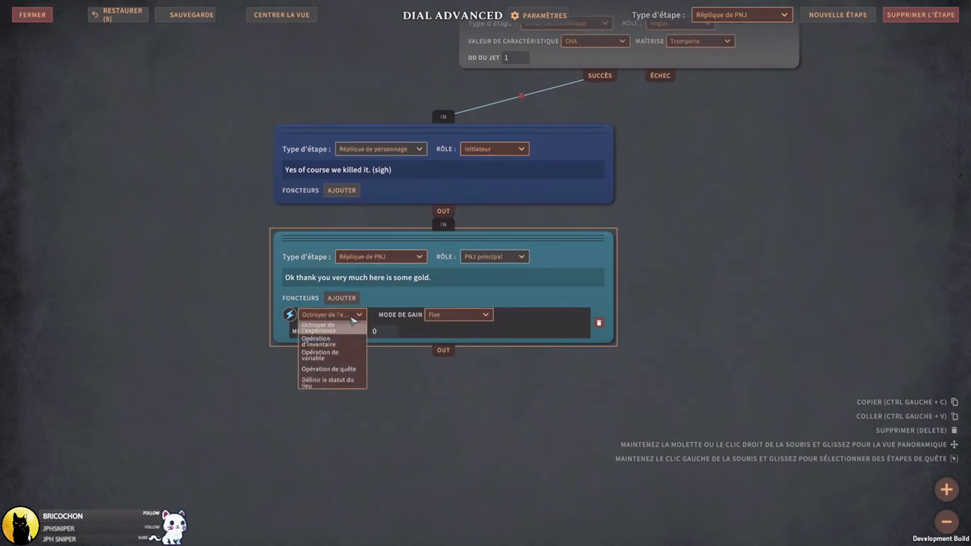
left_click(349, 341)
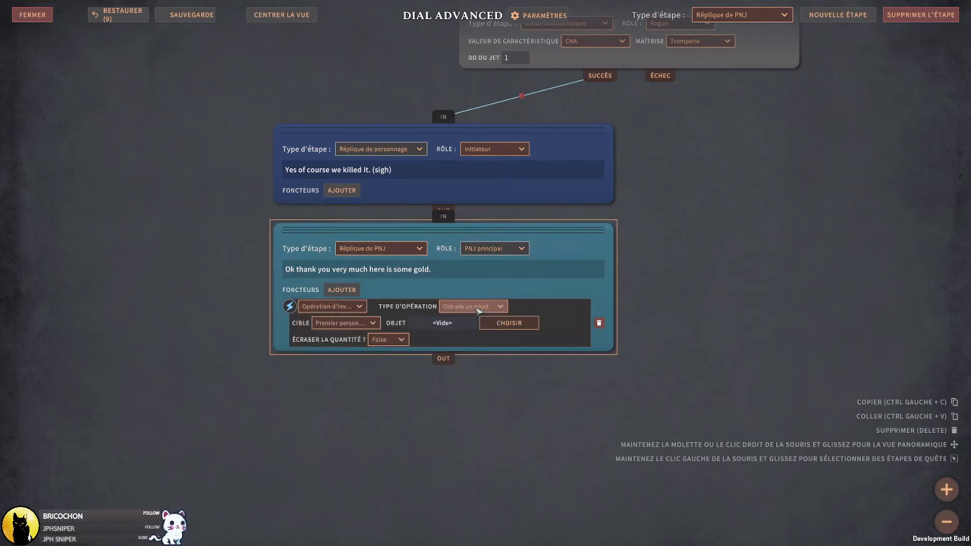
left_click(492, 307)
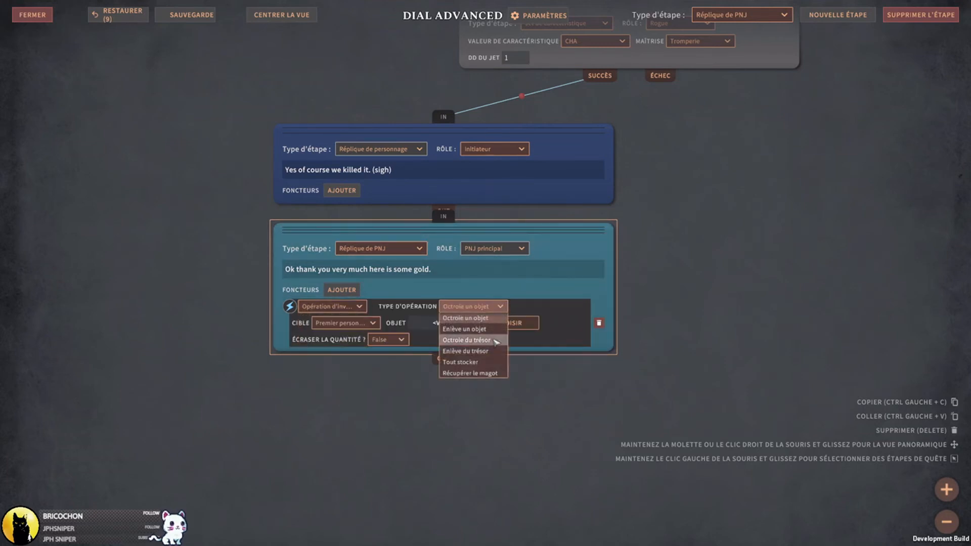
left_click(473, 341)
left_click(557, 324)
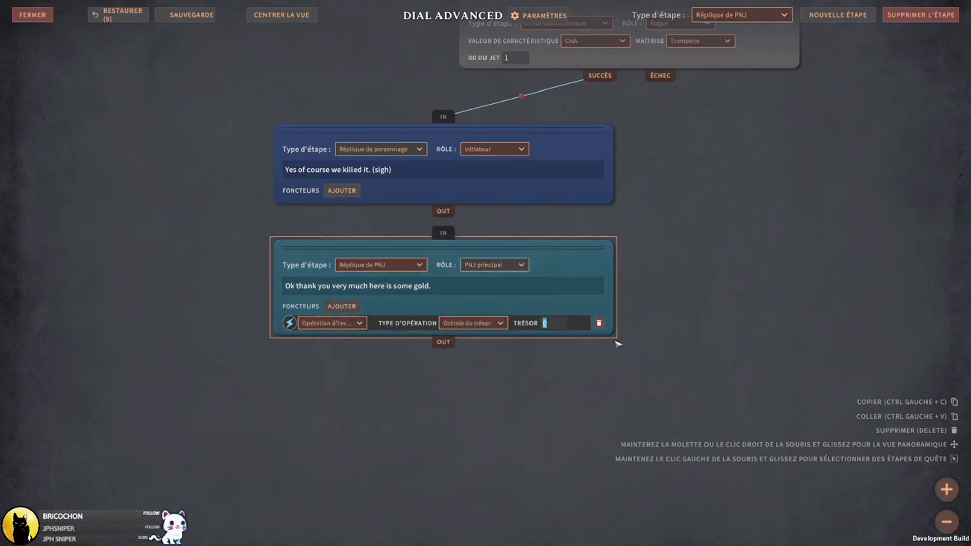
left_click_drag(583, 257, 585, 284)
left_click(171, 14)
- Add a Terminer step below the NPC's gold line and link it from that line's output
left_click(738, 15)
left_click(710, 101)
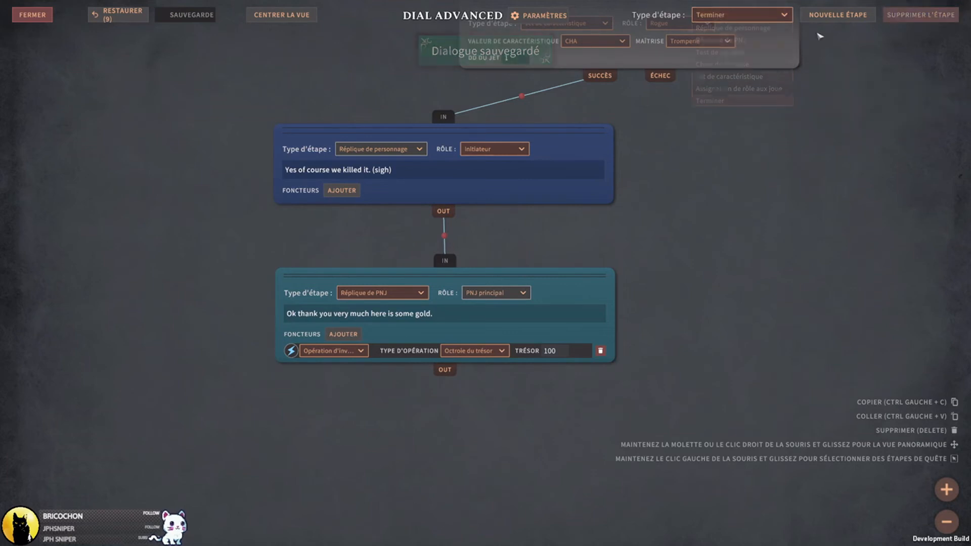
left_click(838, 15)
left_click(446, 422)
left_click_drag(444, 371, 445, 402)
- Review the dialogue flow between the variable test, the role answers and the Rogue's skill check branch
scroll(731, 291, "down", 5)
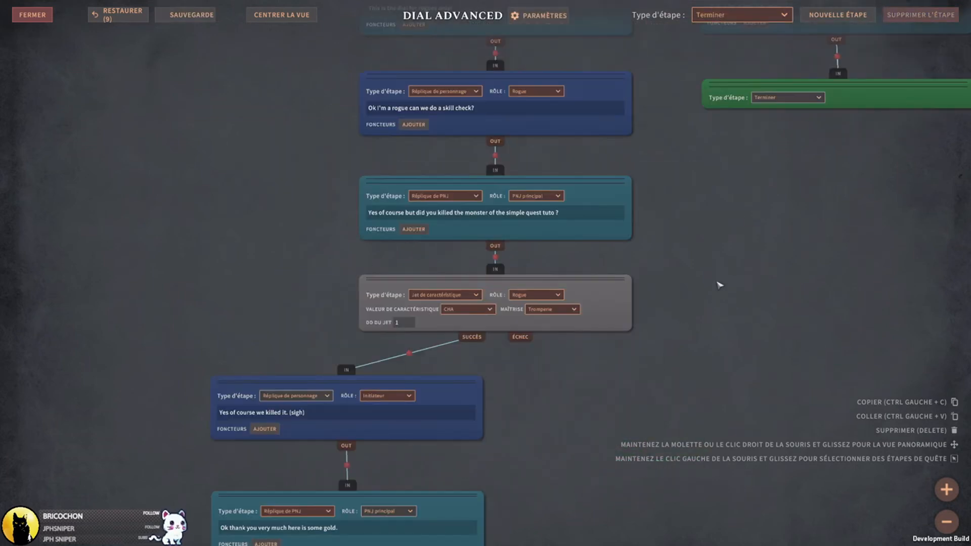
scroll(754, 334, "up", 5)
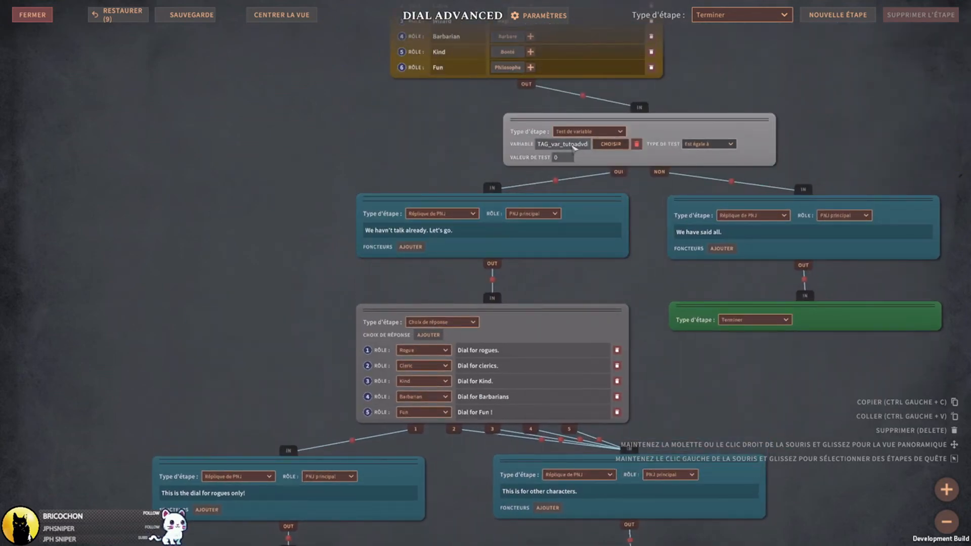
middle_click_drag(199, 337, 332, 93)
middle_click_drag(235, 378, 250, 137)
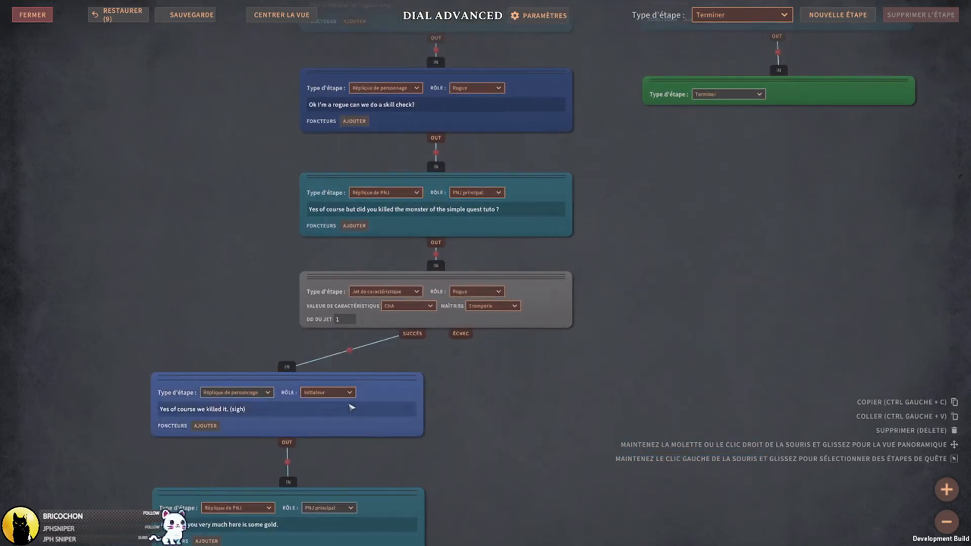
middle_click_drag(631, 384, 563, 544)
middle_click_drag(327, 108, 249, 360)
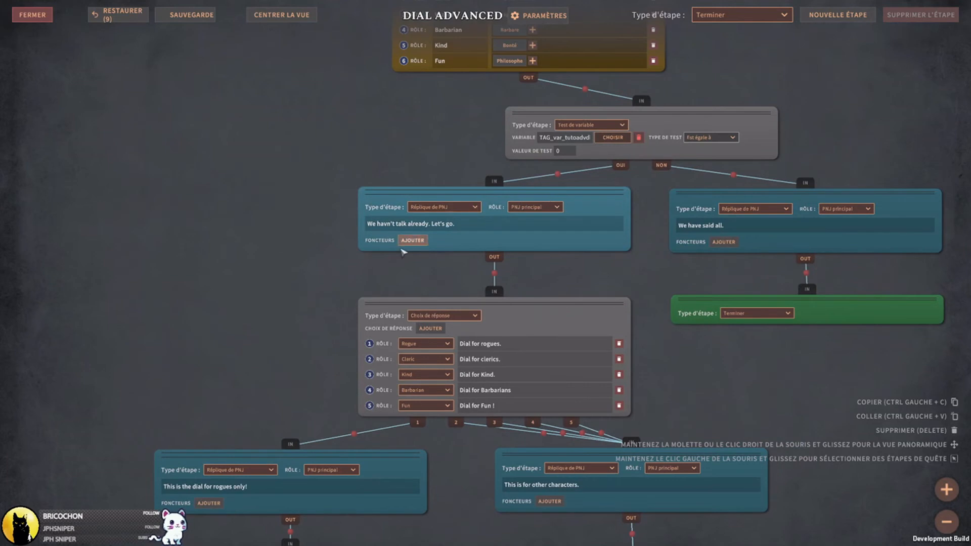
middle_click_drag(310, 275, 305, 205)
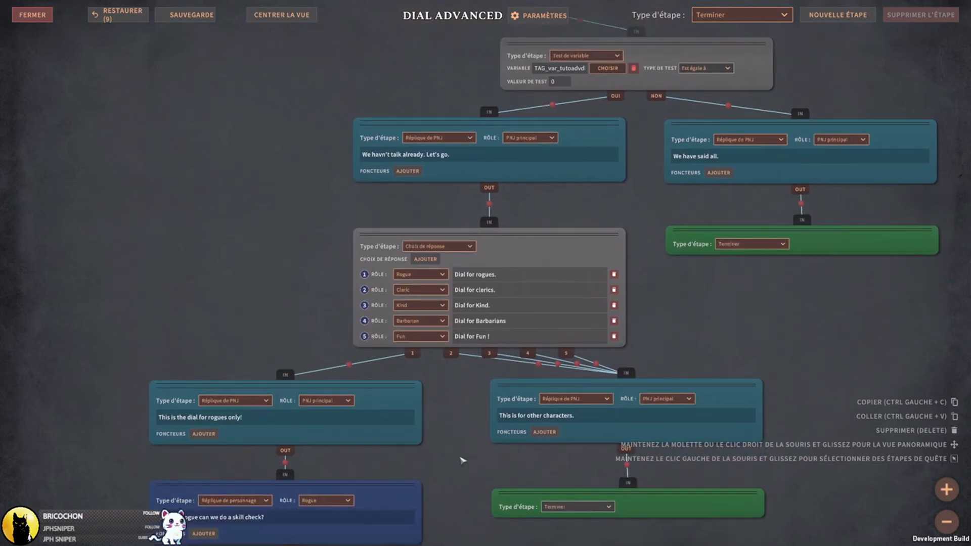
middle_click_drag(343, 365, 426, 155)
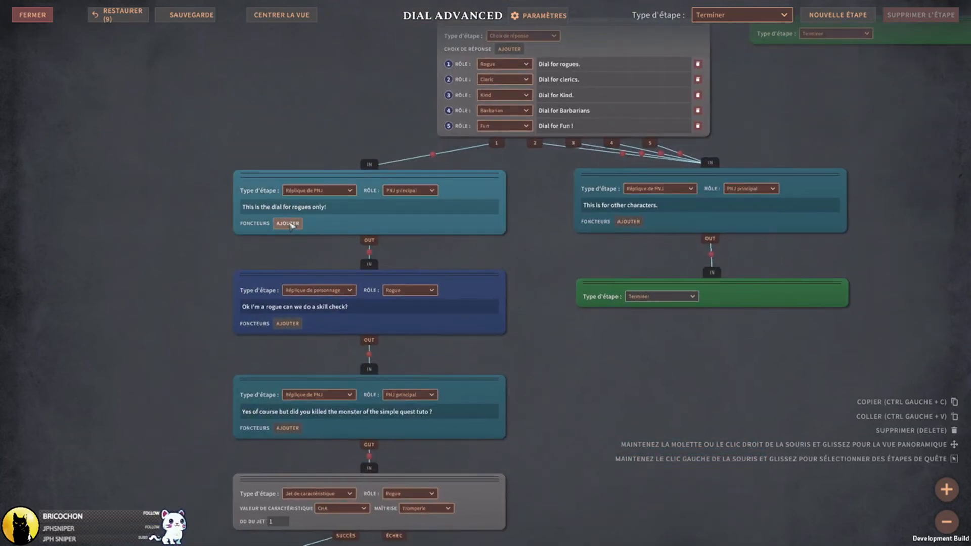
- Add a variable operation functor to the "This is the dial for rogues only!" line, with type Définir, setting TAG_var_tutoadvd to 1
middle_click_drag(290, 226, 304, 461)
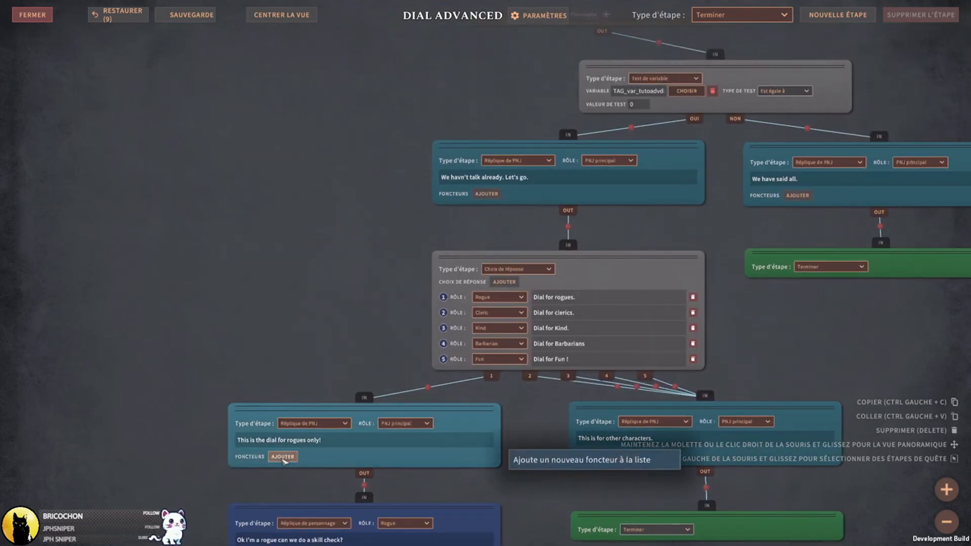
left_click(282, 457)
left_click(275, 470)
middle_click_drag(196, 389, 318, 103)
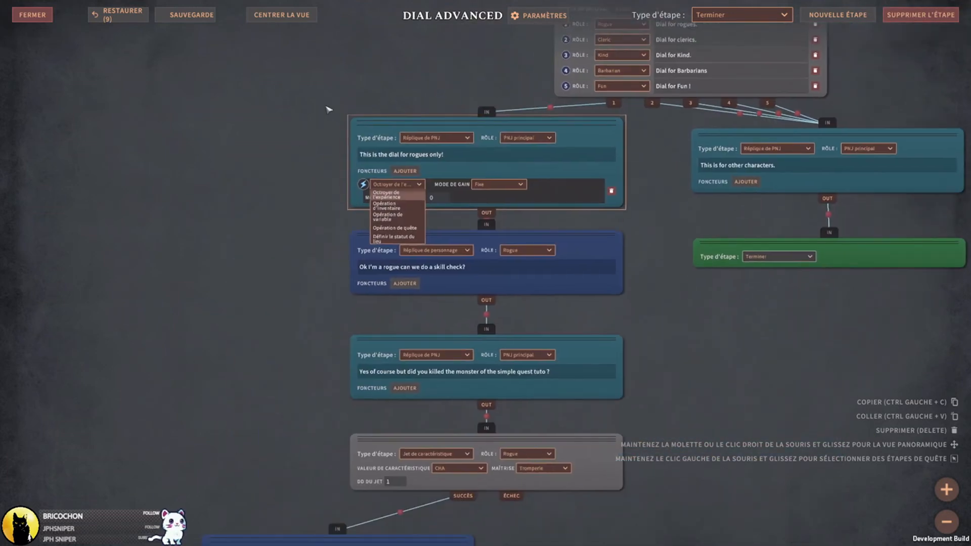
left_click(392, 218)
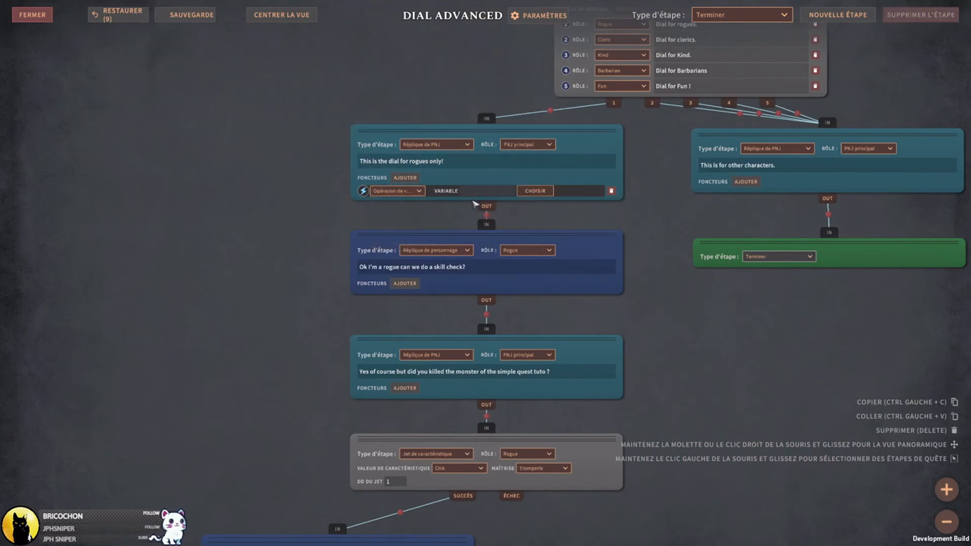
left_click(535, 191)
left_click(448, 184)
left_click(414, 523)
left_click(469, 197)
- Shift the Rogue's skill check line and the rogues-only NPC line slightly lower to tidy their spacing, and save the dialogue
left_click_drag(571, 244, 574, 255)
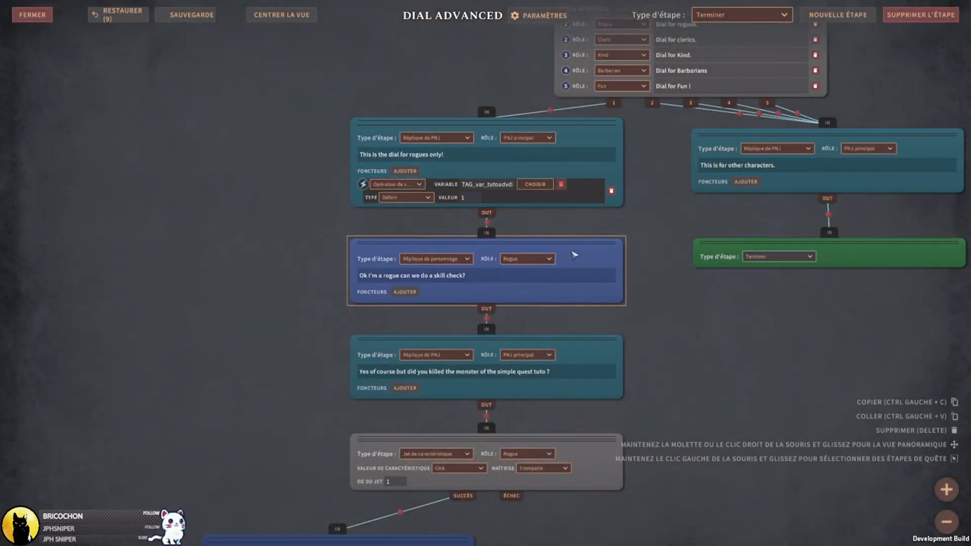
left_click_drag(581, 129, 585, 142)
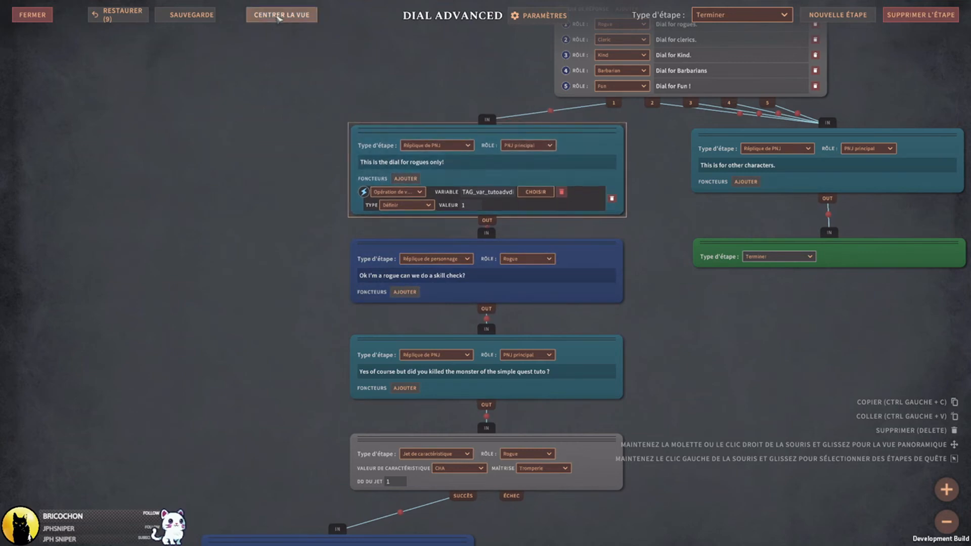
left_click(188, 16)
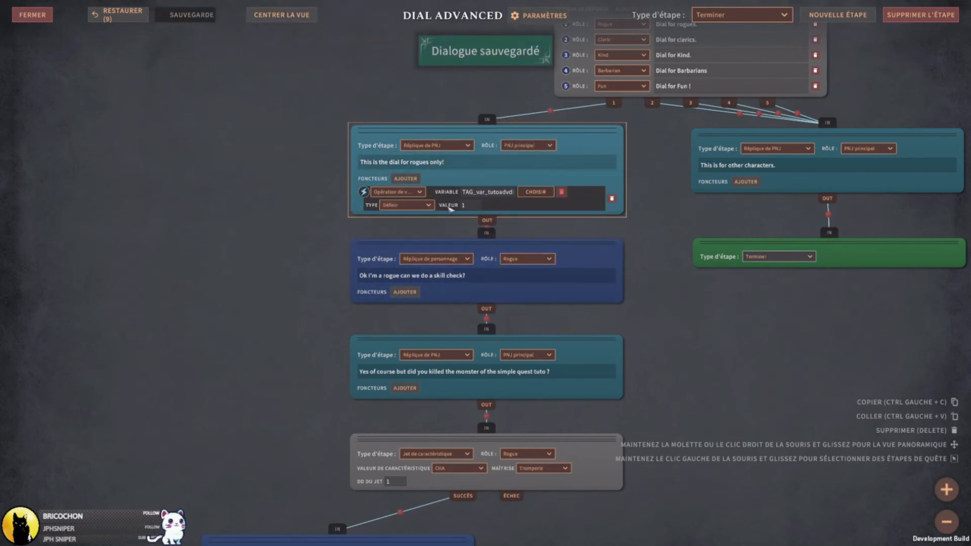
- Examine how the variable test outcomes, the role answers and the Rogue's check success branch lead to their end steps
middle_click_drag(449, 208, 356, 276)
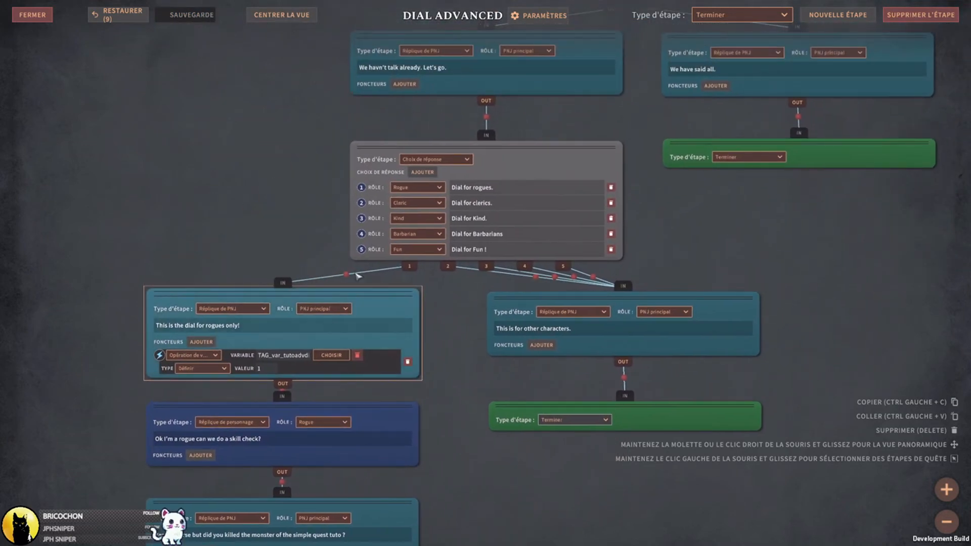
middle_click_drag(756, 220, 740, 331)
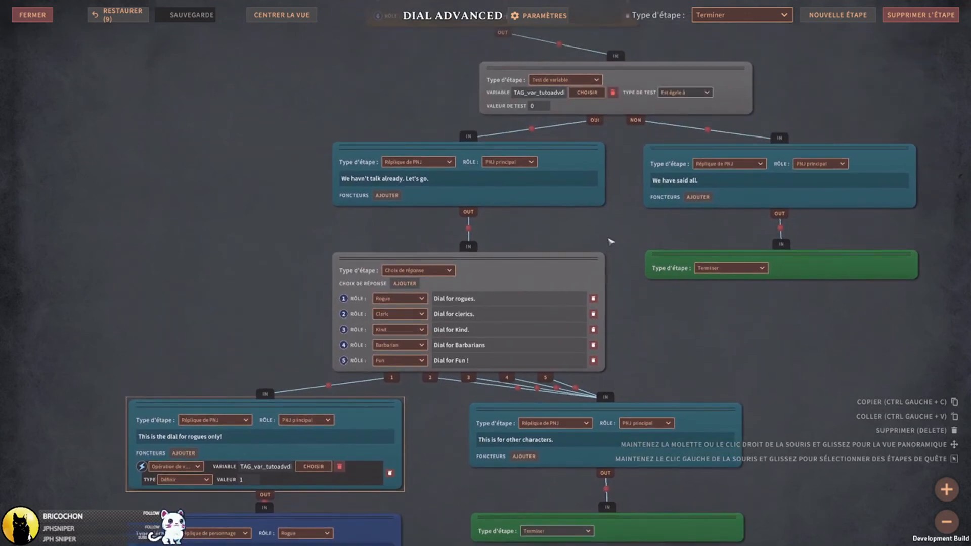
middle_click_drag(506, 198, 504, 183)
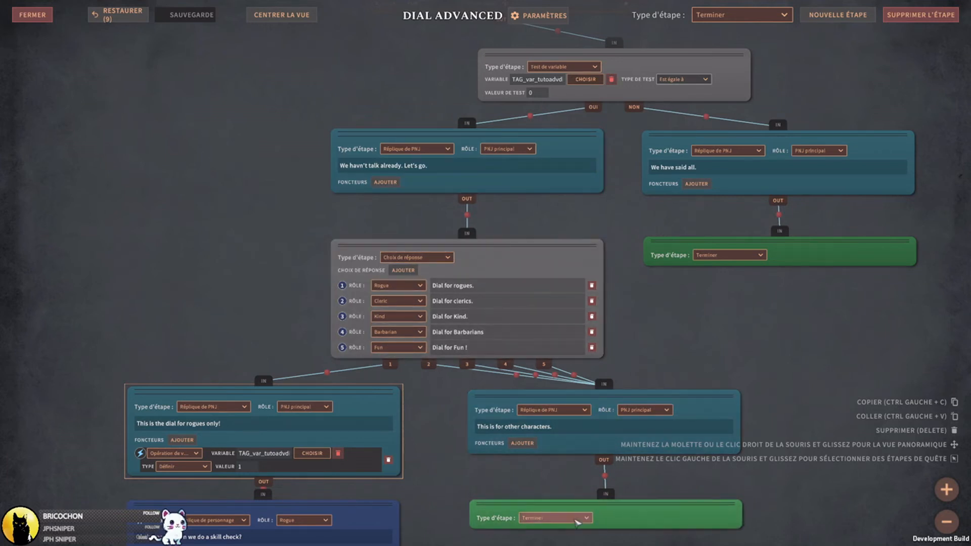
middle_click_drag(656, 336, 665, 370)
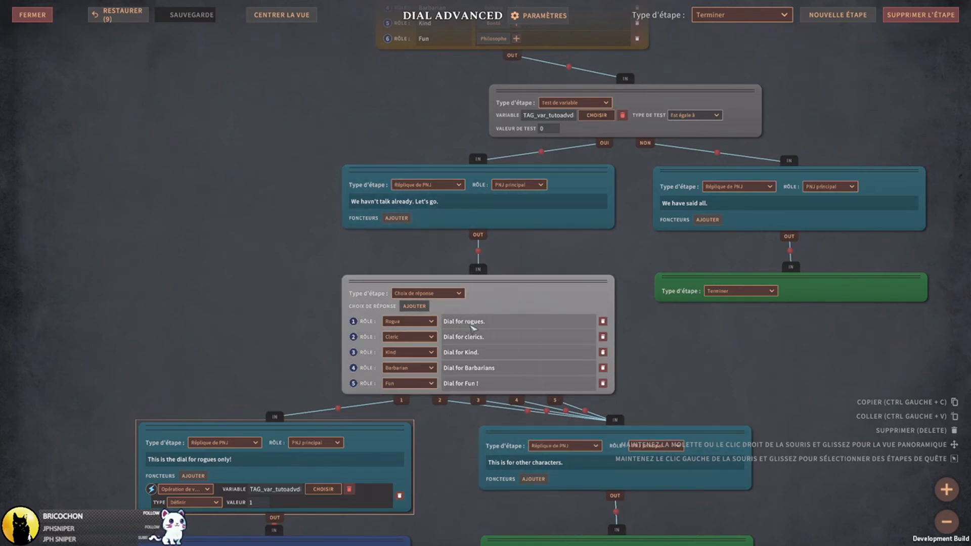
middle_click_drag(322, 255, 364, 134)
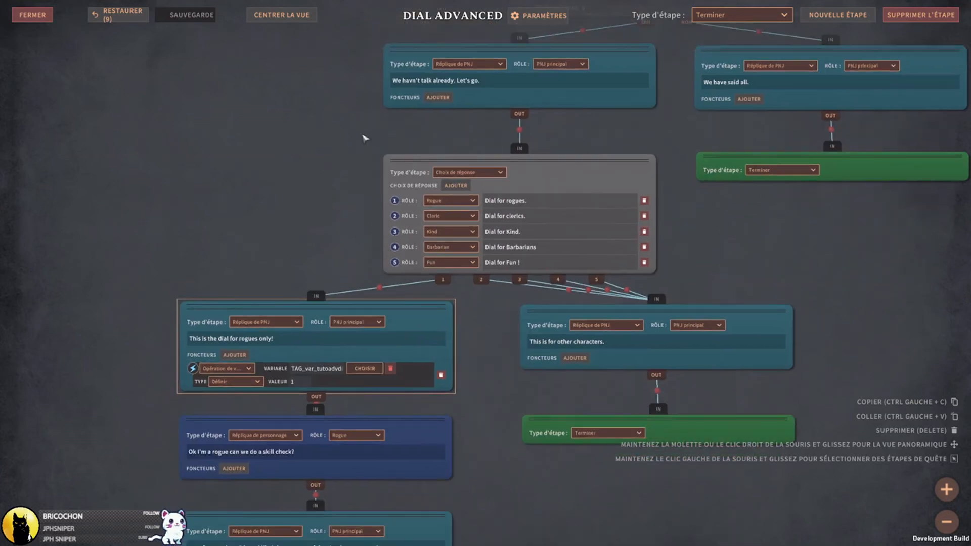
middle_click_drag(276, 369, 338, 133)
middle_click_drag(344, 453, 389, 276)
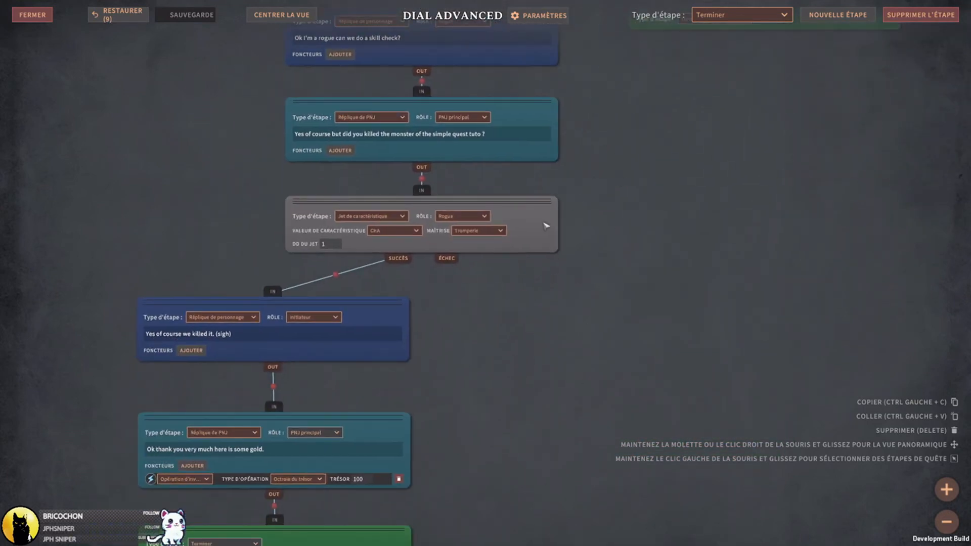
middle_click_drag(538, 323, 466, 251)
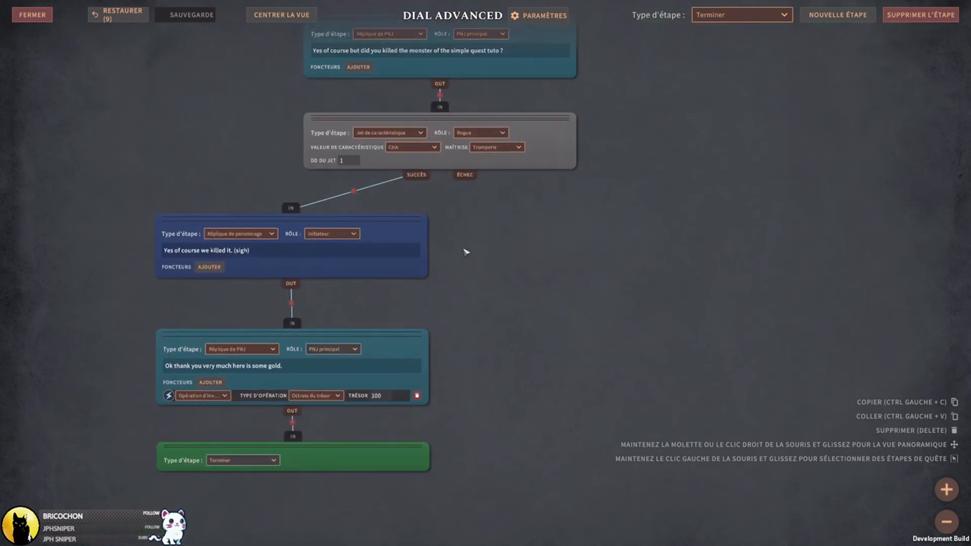
scroll(585, 262, "up", 3)
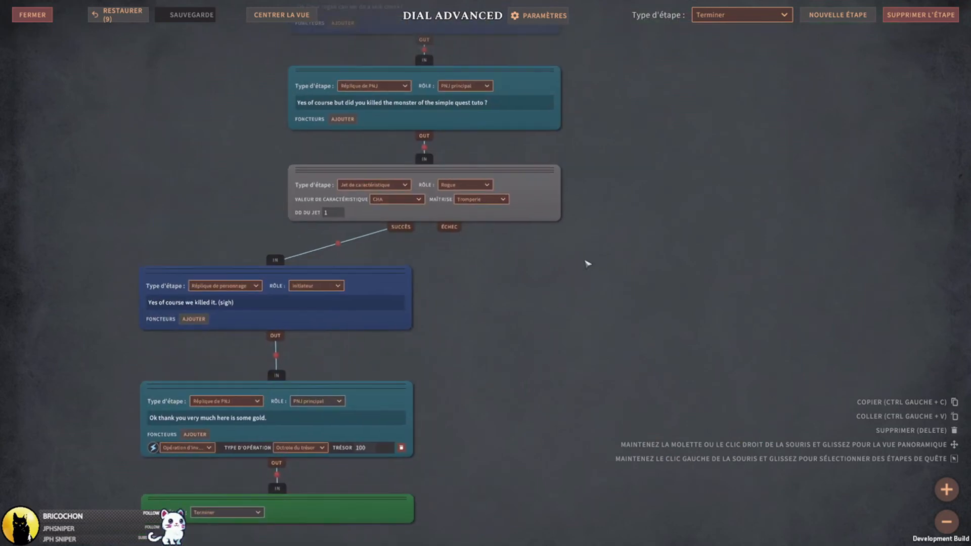
- Trace the dialogue branches from the Rogue's skill check up to the variable test and back down to the check's outcomes
middle_click_drag(589, 189, 528, 343)
middle_click_drag(783, 81, 580, 352)
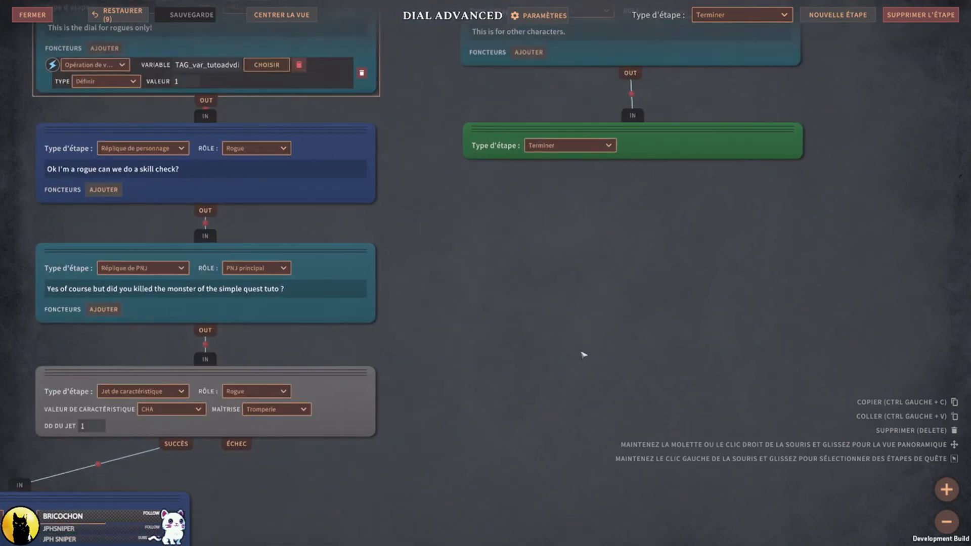
middle_click_drag(735, 200, 509, 489)
middle_click_drag(695, 160, 559, 184)
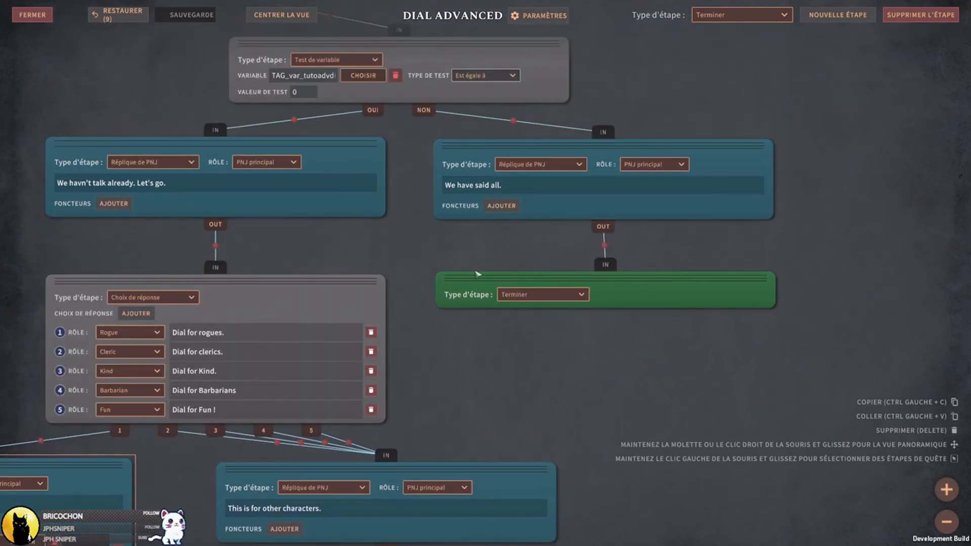
middle_click_drag(303, 473, 719, 198)
middle_click_drag(632, 451, 608, 187)
middle_click_drag(613, 340, 660, 177)
- Add an NPC line for PNJ principal reading "what are you waiting for ?", connect the skill check's failure outcome to it, and save
left_click_drag(424, 141, 480, 212)
left_click(768, 18)
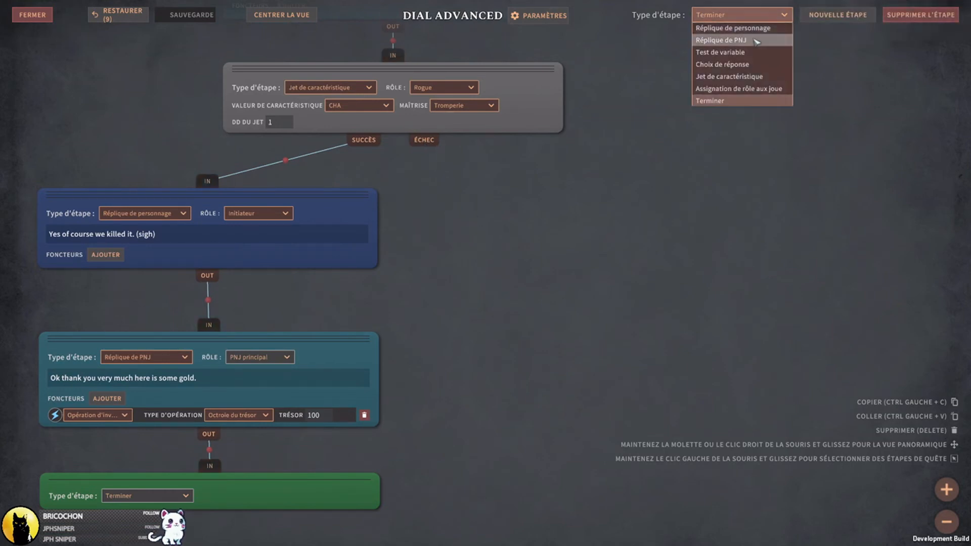
left_click(723, 39)
left_click(827, 15)
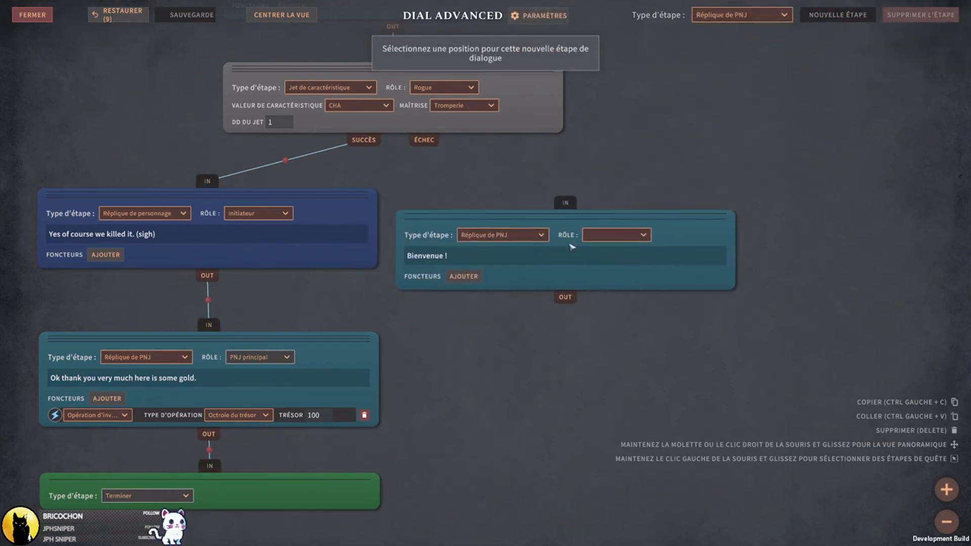
left_click(504, 179)
left_click_drag(433, 147, 577, 182)
left_click(536, 239)
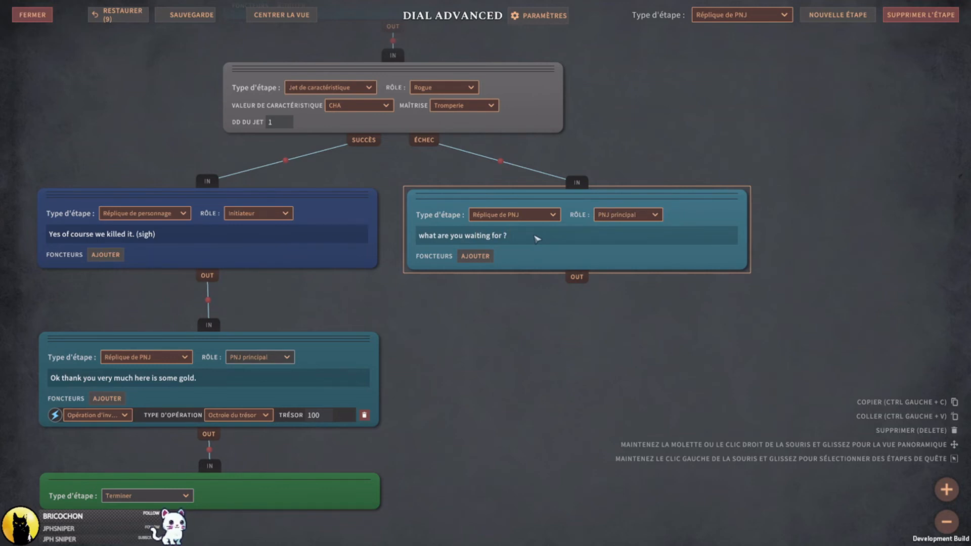
left_click(191, 14)
- Add a character line with the initiator role below the failure NPC line and connect that NPC line's output to it
left_click(783, 14)
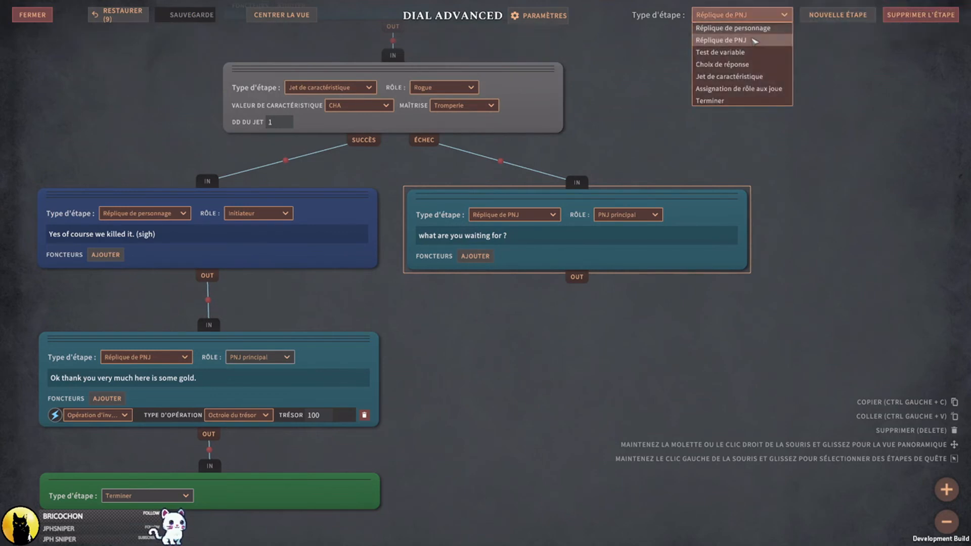
left_click(738, 29)
left_click(832, 20)
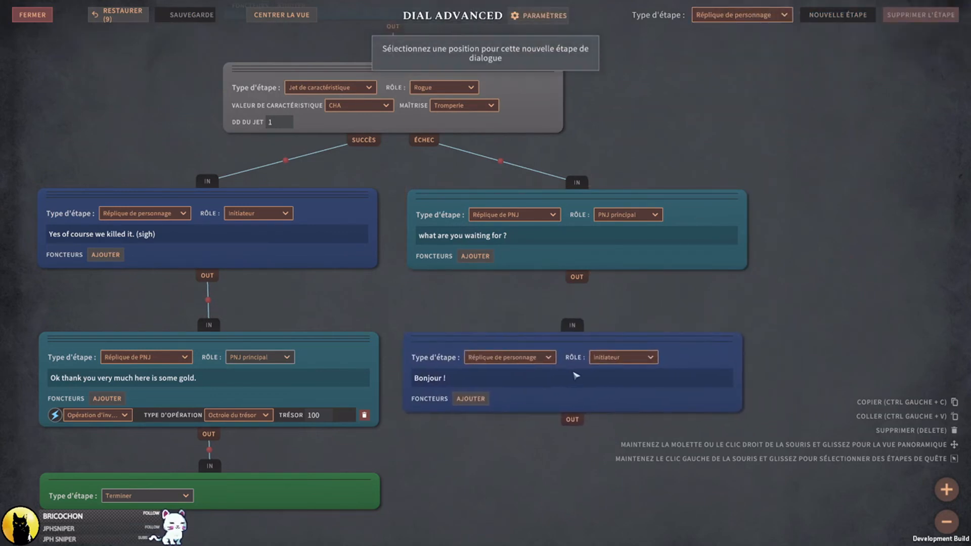
left_click(576, 374)
left_click_drag(585, 288, 575, 326)
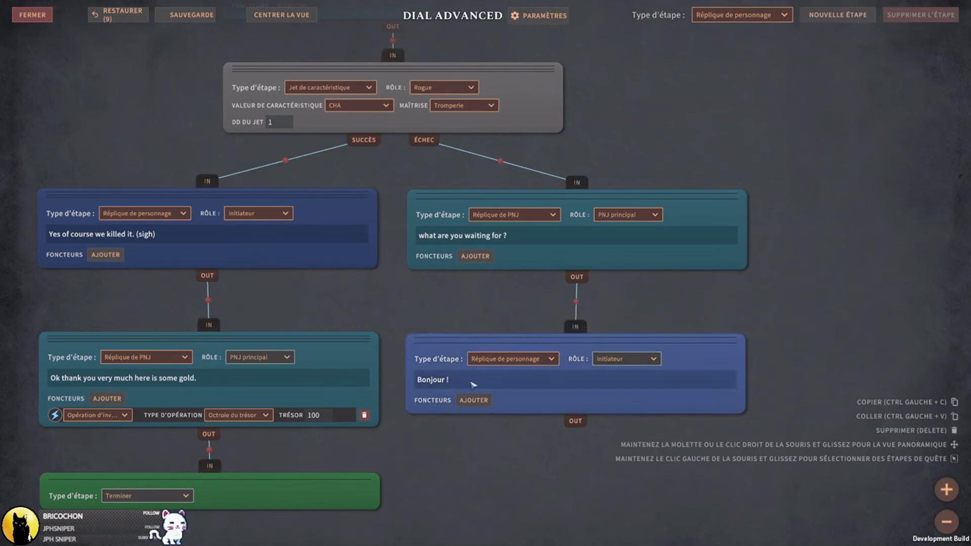
- Set the failure NPC line to "You lie to me I know it." and the initiator's reply to "Yeah sorry."
left_click(540, 239)
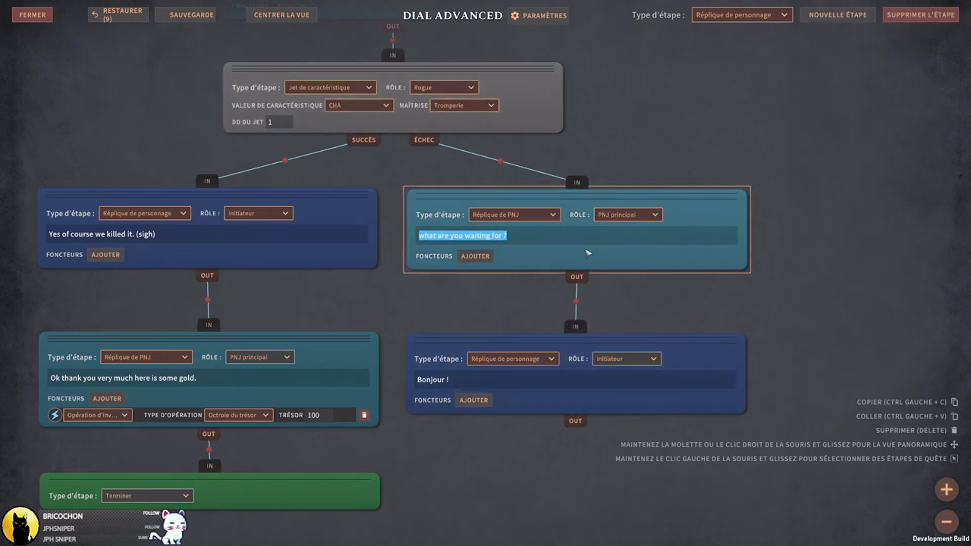
type("You lie to me I know it.")
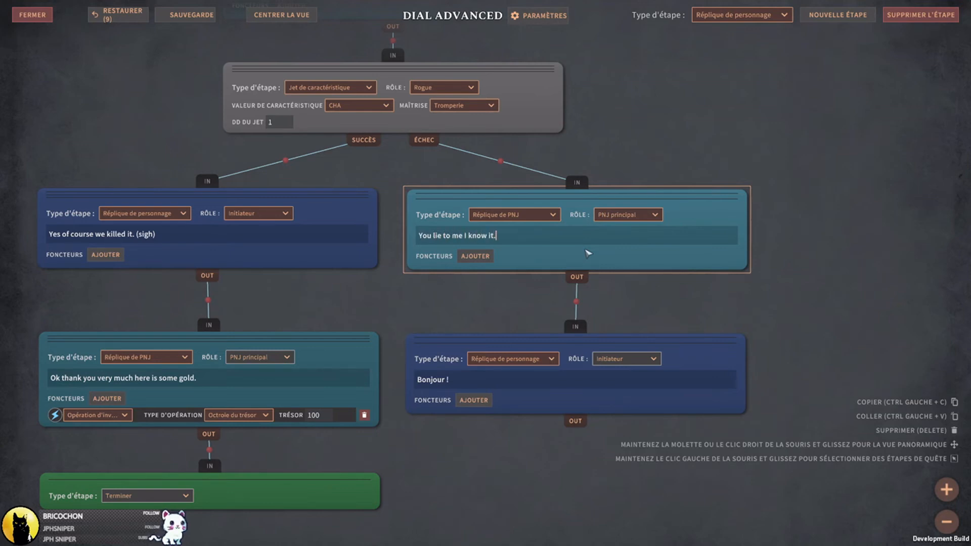
left_click(479, 380)
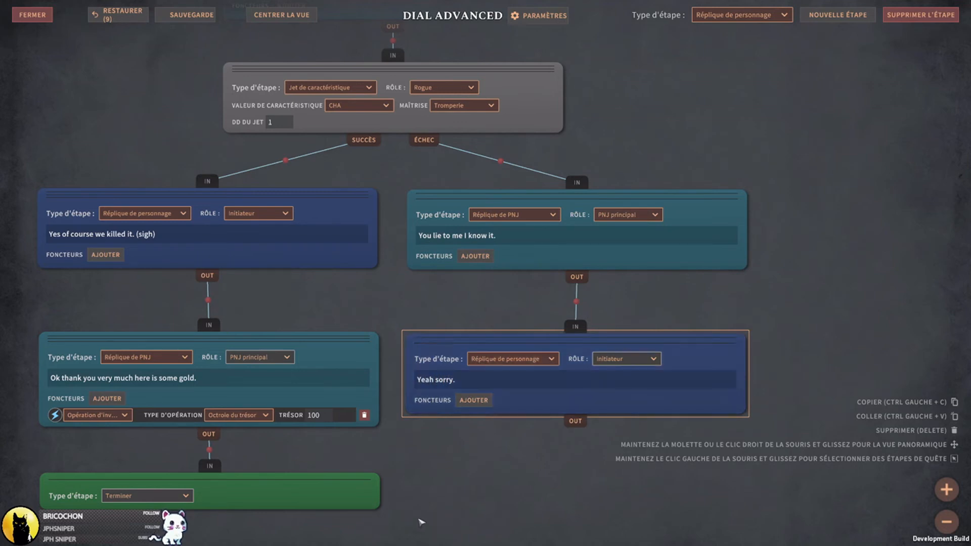
- Center the end step beneath both skill check branches, connect the "Yeah sorry." reply to it, and save the dialogue
left_click_drag(575, 422, 436, 493)
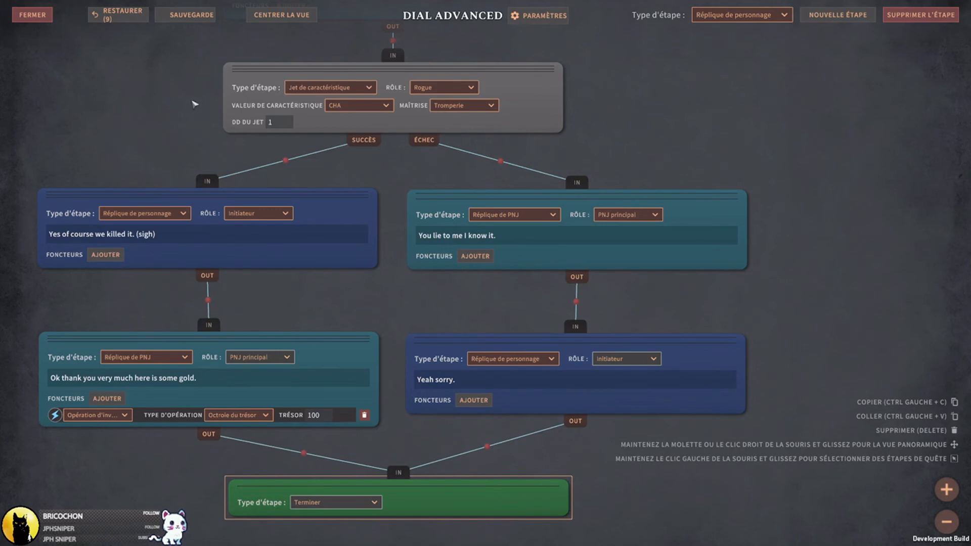
left_click(185, 14)
- Review the complete dialogue flow, including the skill check's success and failure branches, the role answers and the variable test
scroll(753, 271, "down", 5)
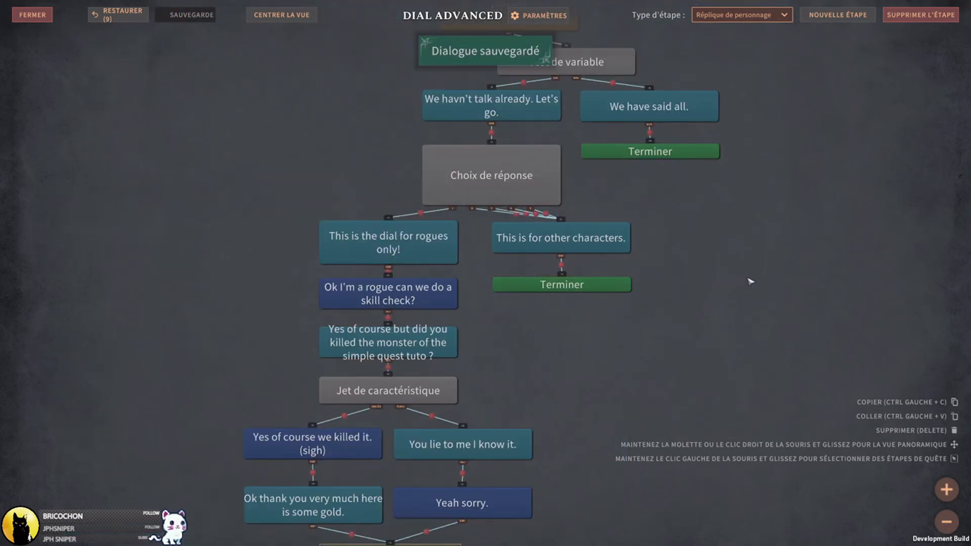
middle_click_drag(753, 268, 719, 344)
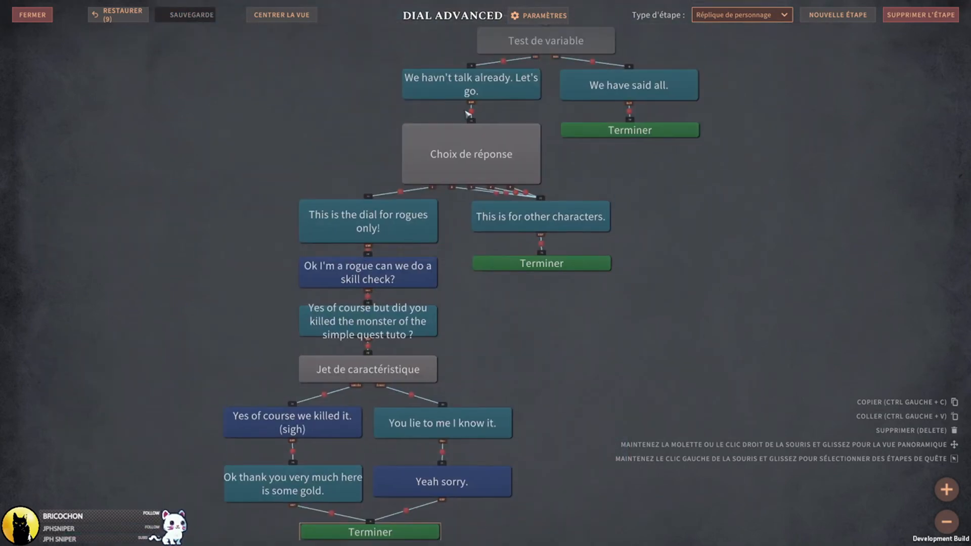
scroll(691, 381, "up", 5)
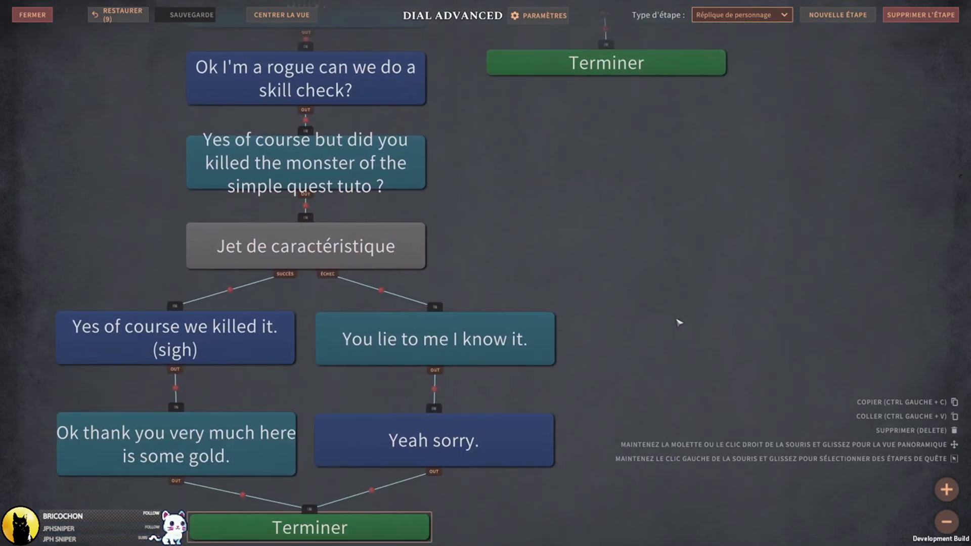
middle_click_drag(690, 326, 735, 381)
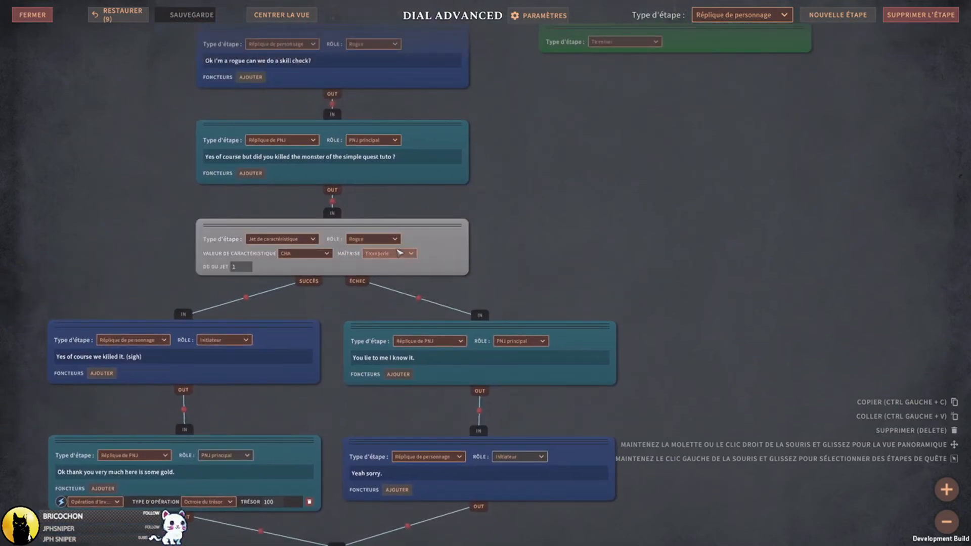
middle_click_drag(764, 184, 740, 545)
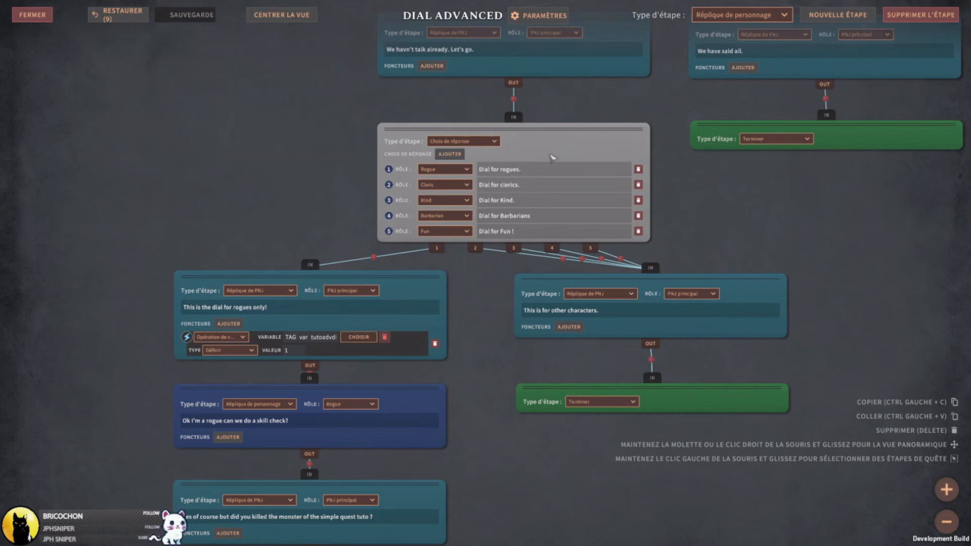
middle_click_drag(254, 121, 268, 212)
middle_click_drag(272, 167, 278, 246)
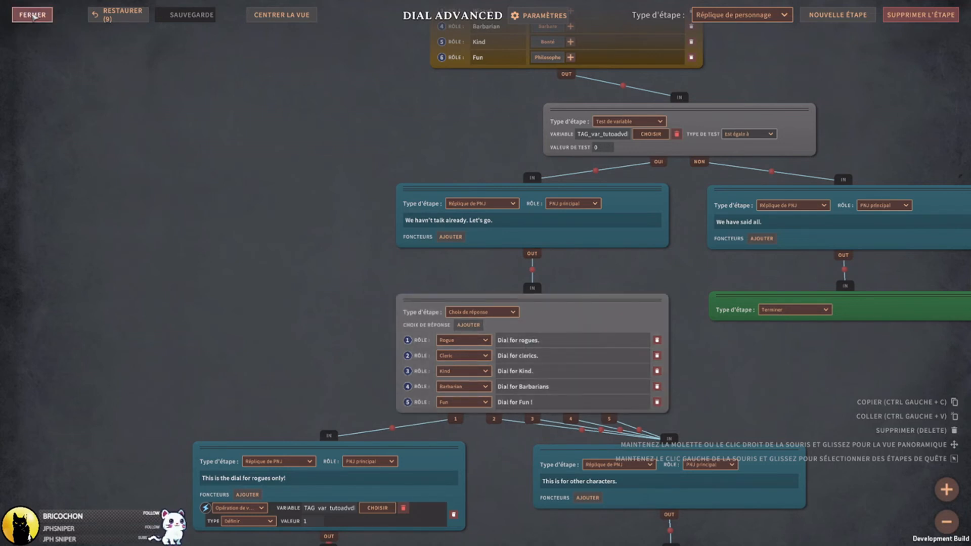
left_click_drag(32, 21, 177, 260)
middle_click_drag(250, 257, 271, 280)
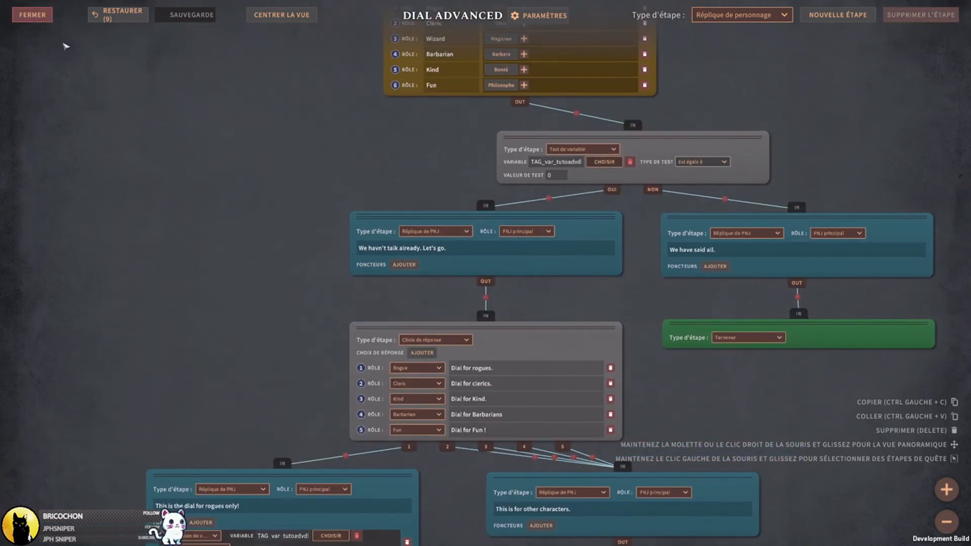
- Close the dialogue and open the location "Tuto 11 - Variables and Adv Dials" for editing
left_click(21, 22)
scroll(647, 217, "up", 3)
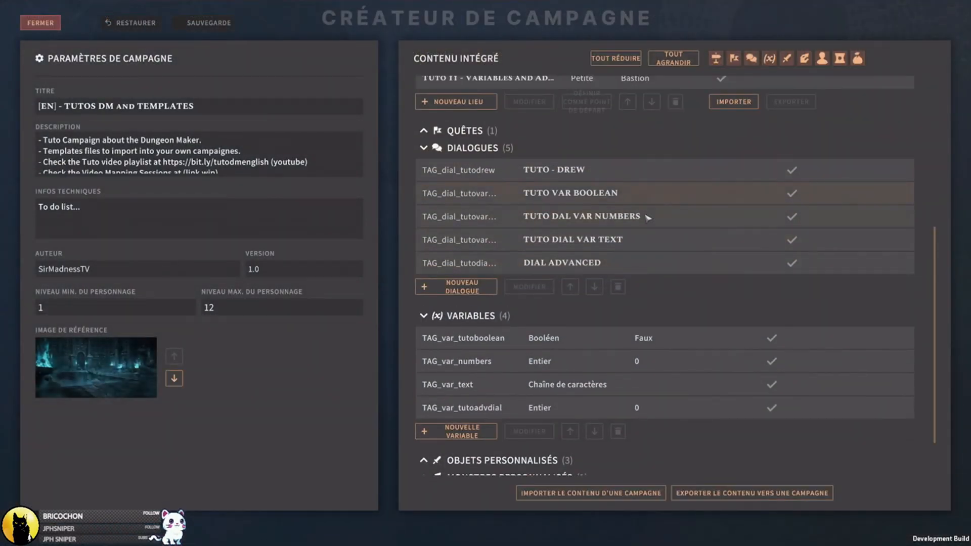
scroll(648, 218, "up", 2)
double_click(521, 142)
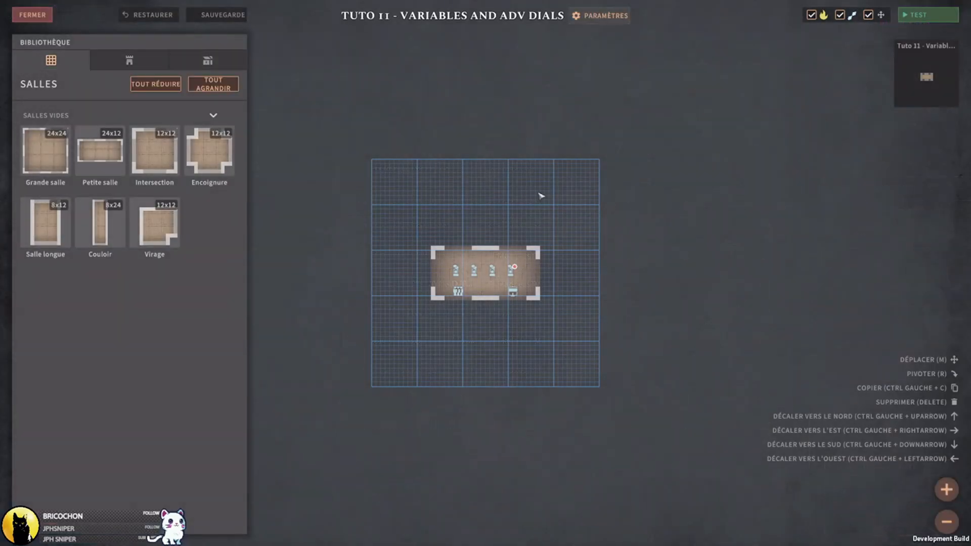
- Assign the character Lyria to the fourth dialogue NPC in the room
scroll(541, 195, "up", 5)
left_click(588, 266)
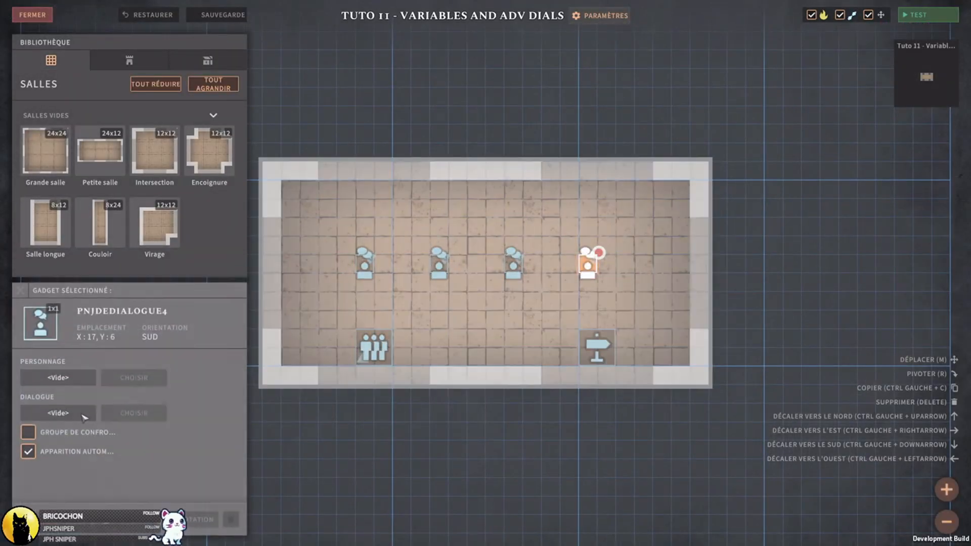
left_click(133, 377)
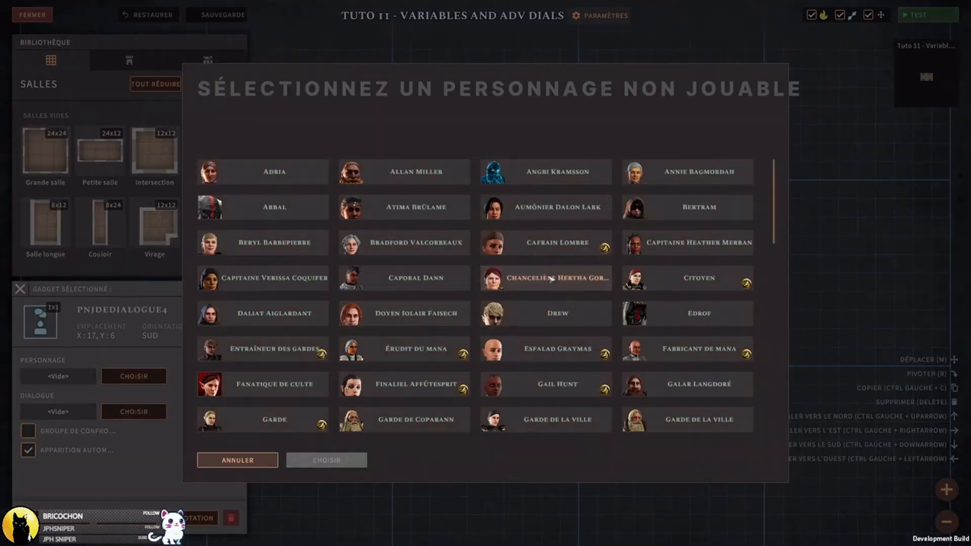
scroll(557, 313, "down", 10)
left_click(675, 312)
left_click(318, 460)
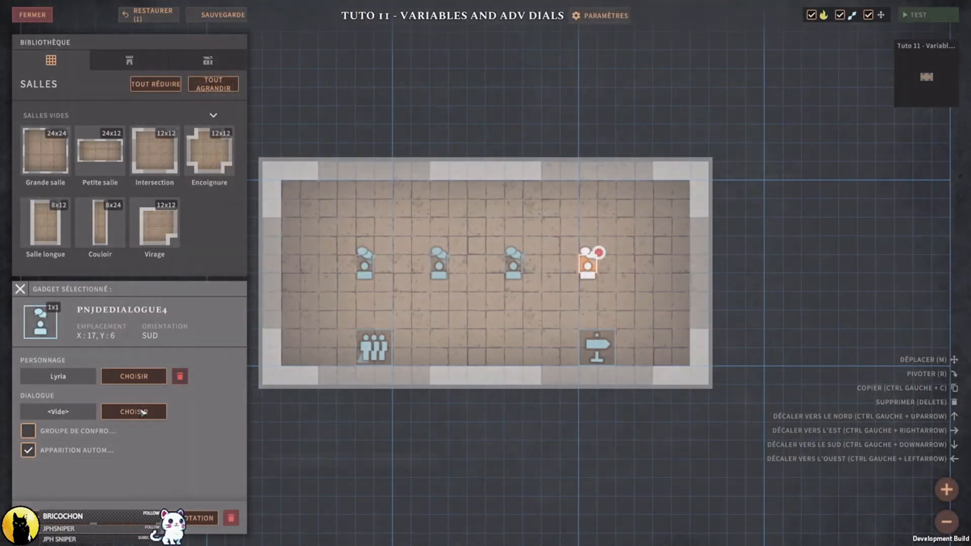
- Give Lyria's NPC gadget the DIAL ADVANCED dialogue, enable its confrontation group with index 4, and save the location
left_click(143, 413)
left_click(262, 173)
left_click(326, 460)
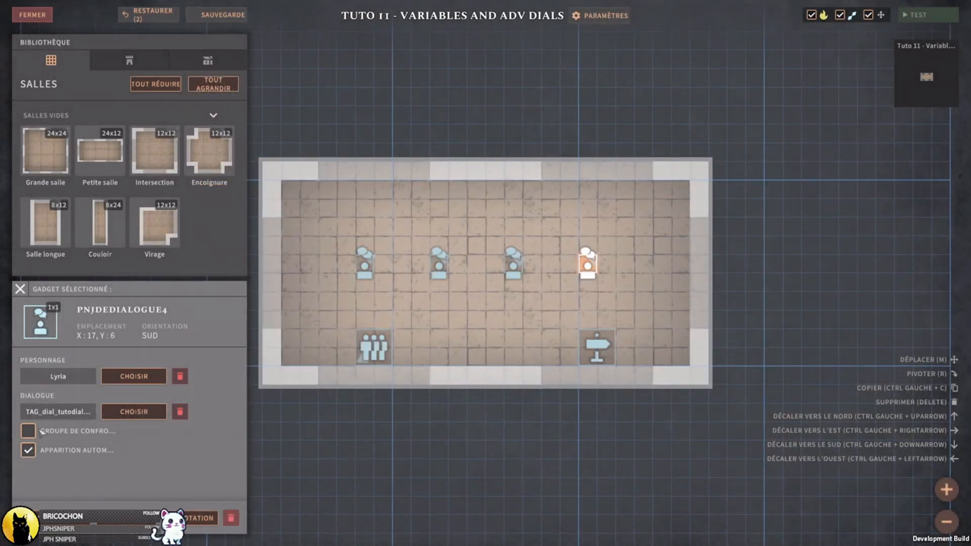
left_click(80, 433)
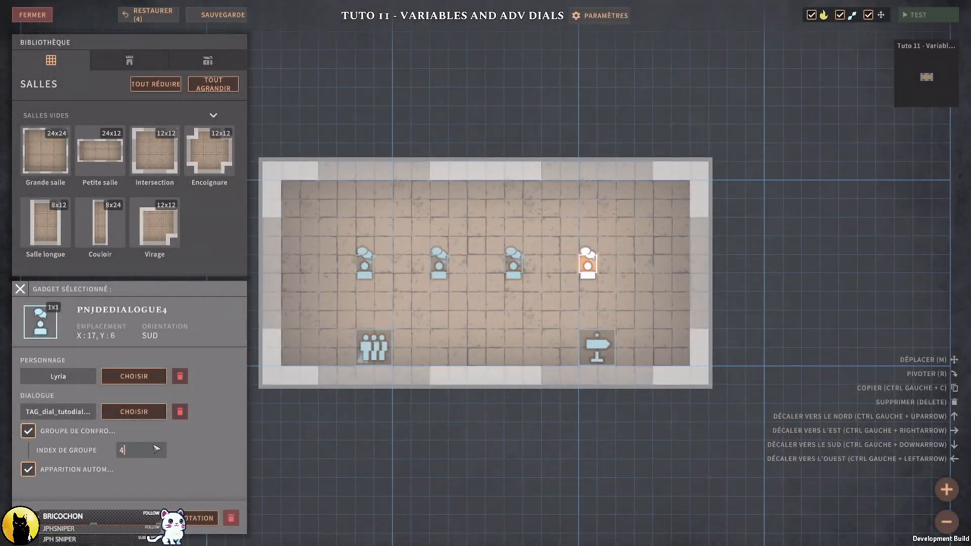
key("Return")
left_click(218, 15)
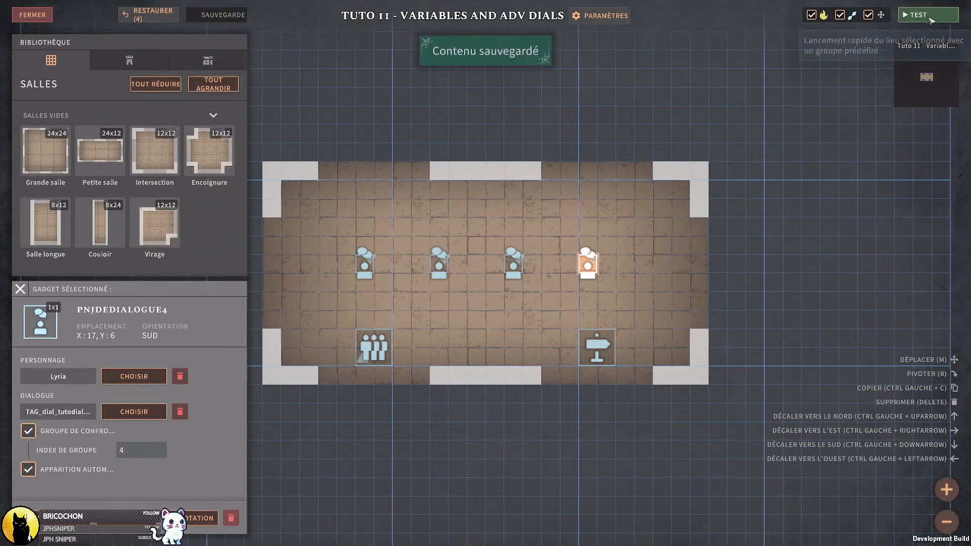
- Launch a test of the location, bring the party over to Lyria, and start a conversation with her
left_click(930, 20)
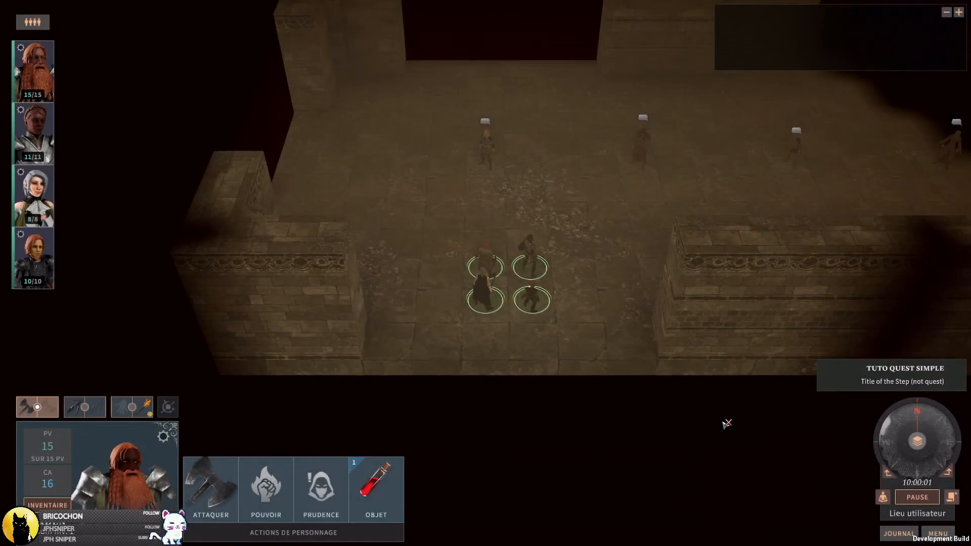
left_click(692, 245)
middle_click_drag(784, 237, 862, 185)
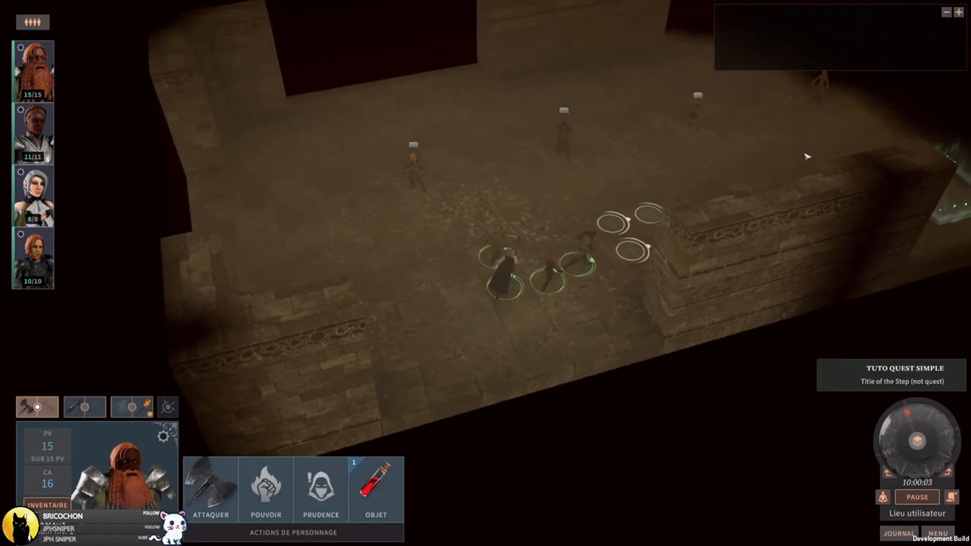
left_click(673, 154)
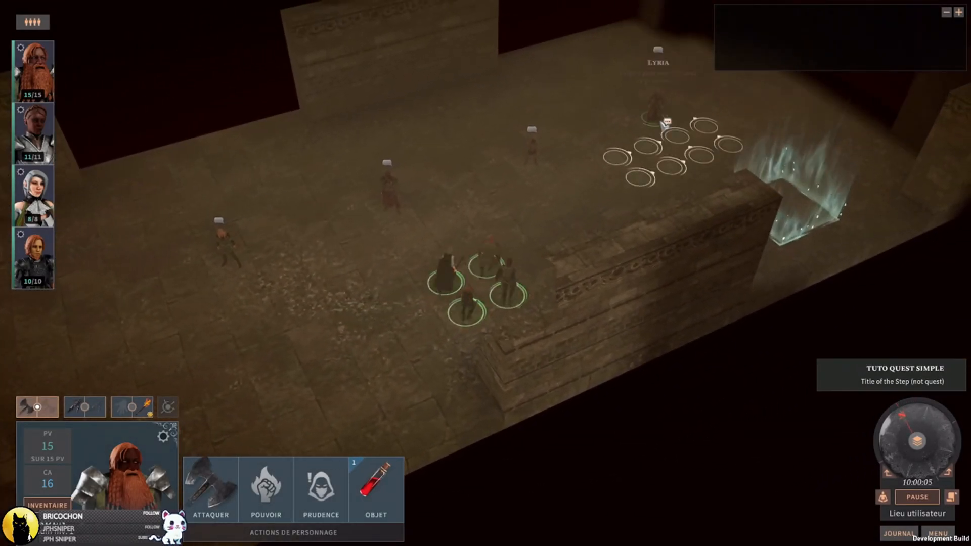
scroll(638, 157, "up", 2)
left_click(521, 220)
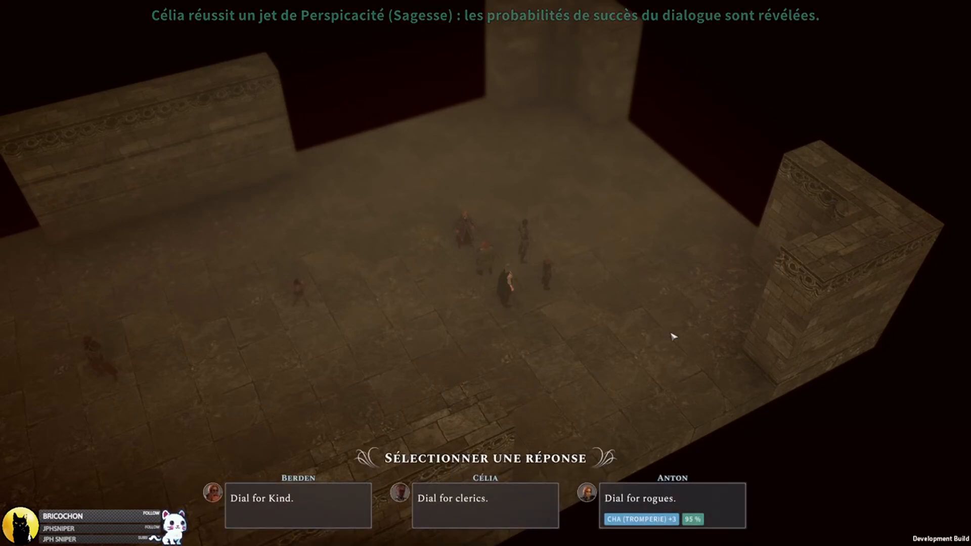
- Test the non-rogue branch by choosing the "Dial for Kind." answer in Lyria's conversation
mouse_move(689, 523)
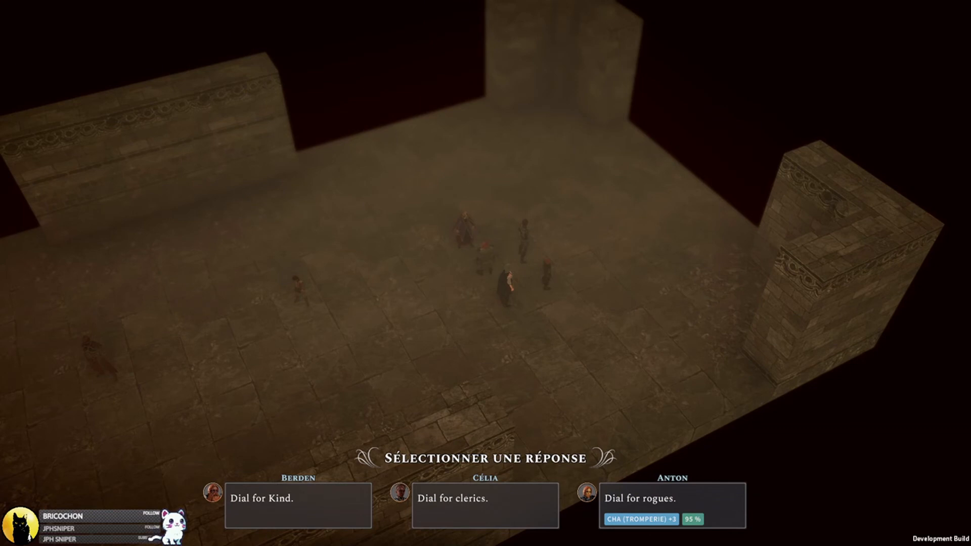
left_click(298, 498)
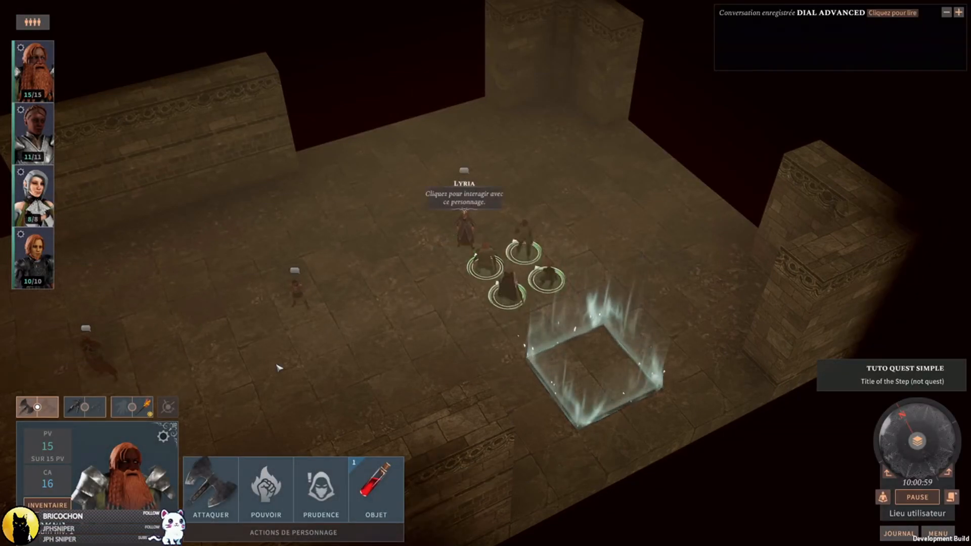
- Talk to Lyria again and choose the "Dial for rogues." answer to test the Rogue's Charisma check branch
left_click(466, 233)
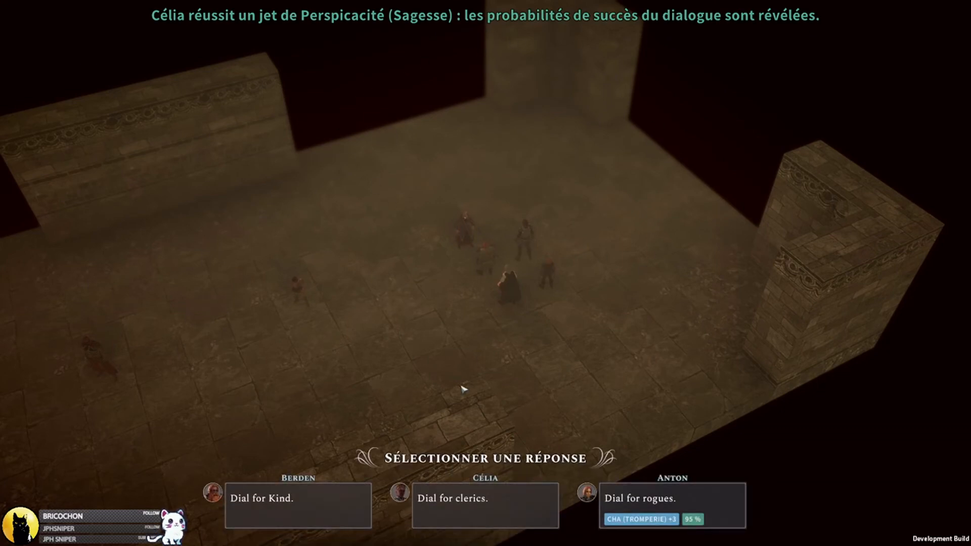
left_click(690, 507)
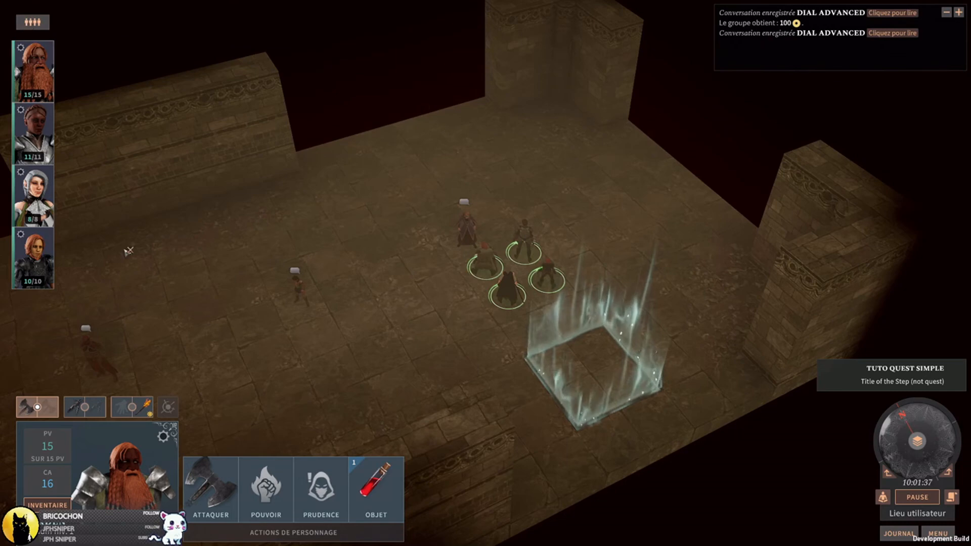
- Leave the test and the location editor, and open the TUTO QUEST SIMPLE quest for editing
left_click(937, 534)
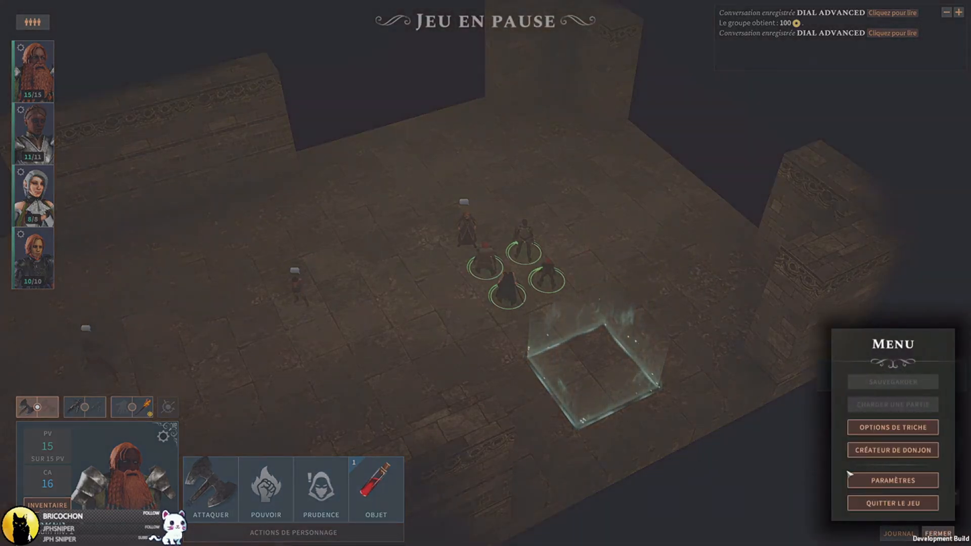
left_click(892, 454)
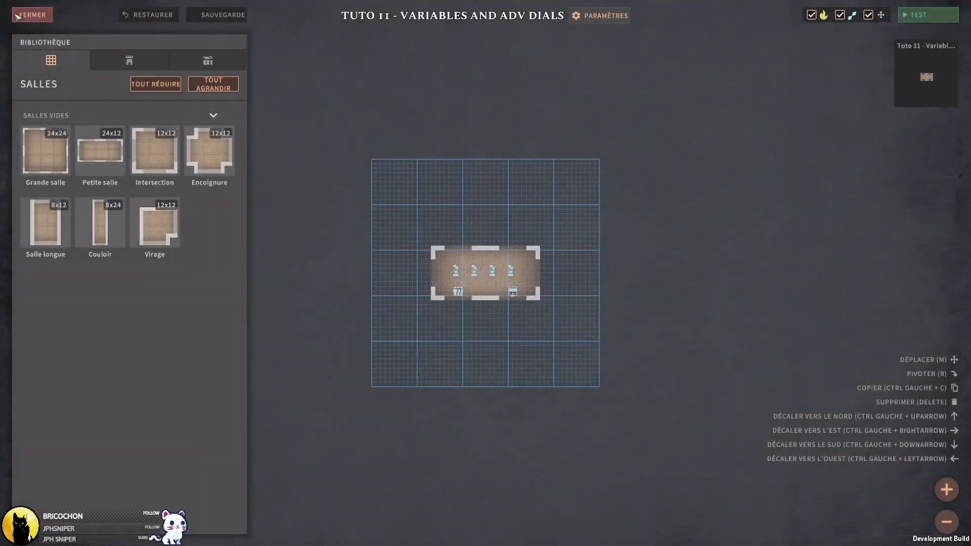
left_click(32, 15)
scroll(556, 263, "up", 3)
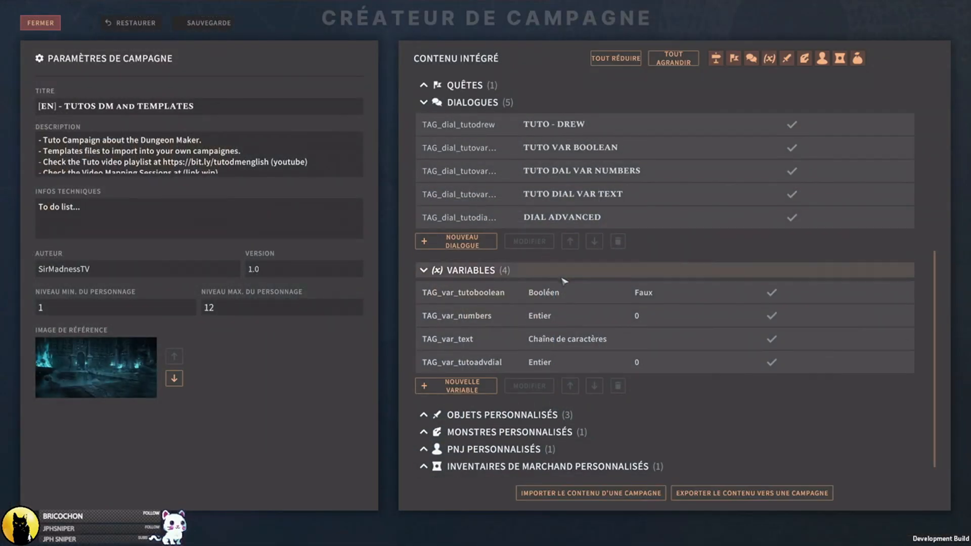
scroll(561, 263, "up", 5)
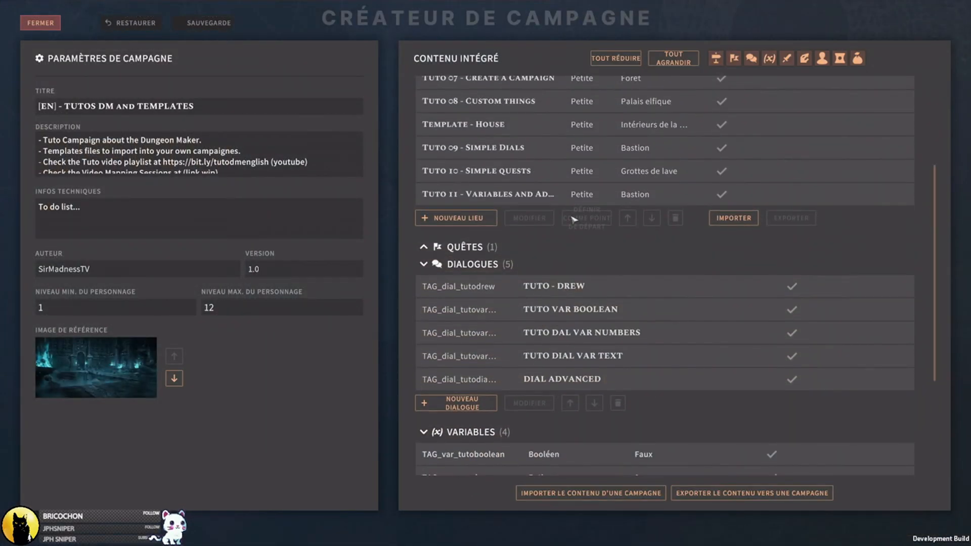
scroll(571, 242, "down", 1)
left_click(472, 216)
left_click(567, 236)
left_click(531, 262)
- Add a second outcome to the kill-creature quest step, with type Succès and validator Déléguée
middle_click_drag(782, 362, 777, 94)
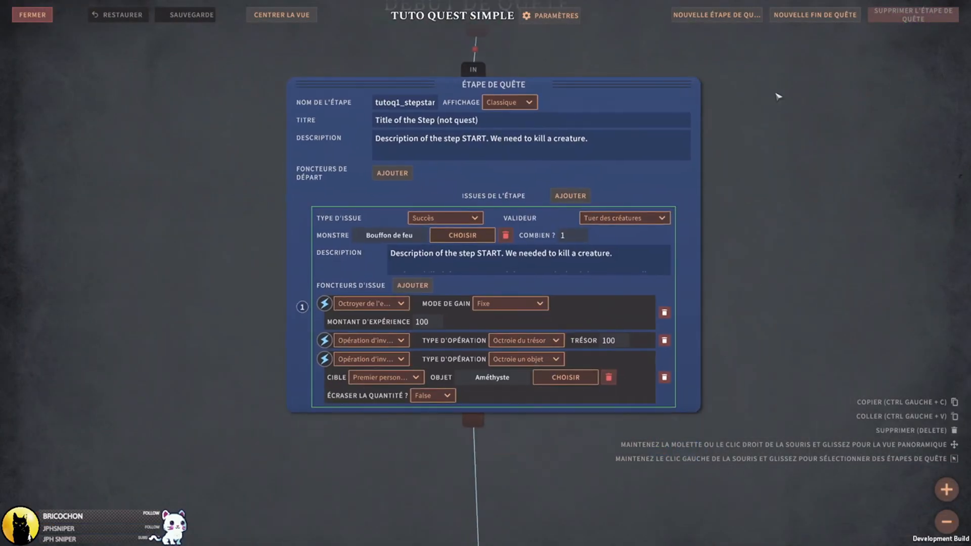
middle_click_drag(847, 293, 853, 208)
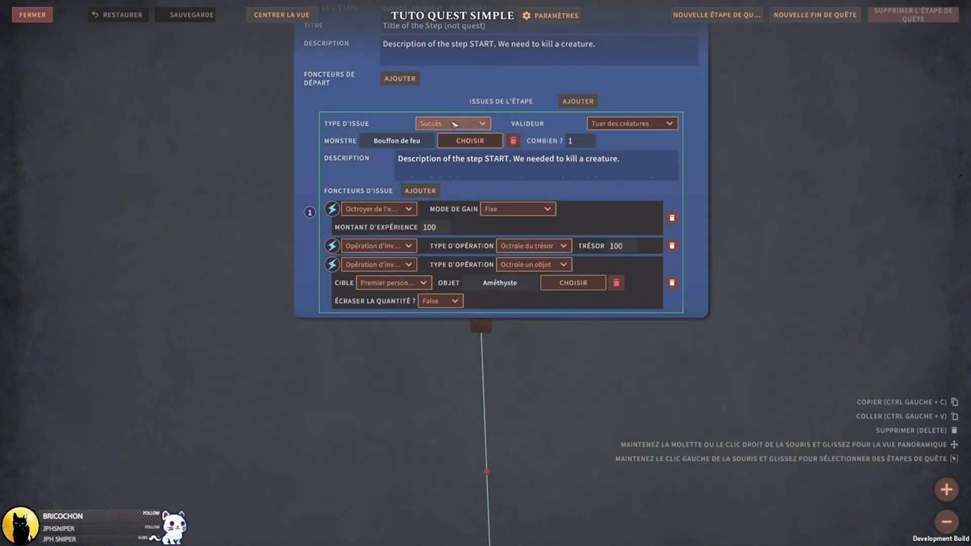
middle_click_drag(768, 128, 780, 181)
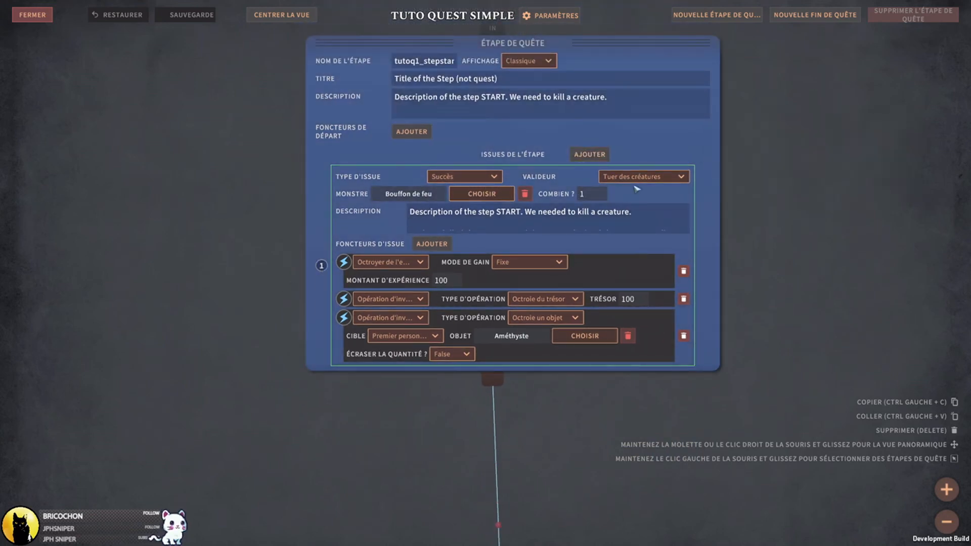
left_click(589, 154)
middle_click_drag(854, 313, 853, 260)
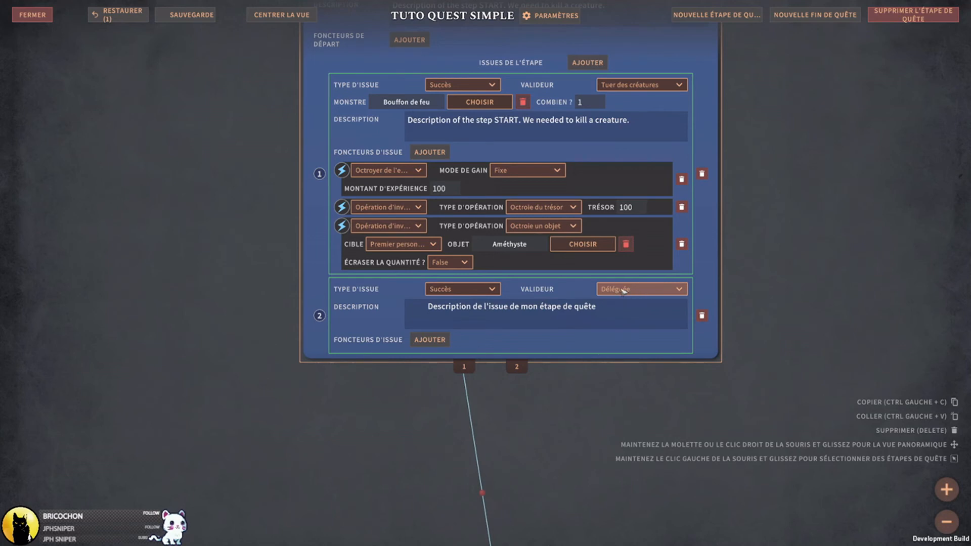
left_click(631, 308)
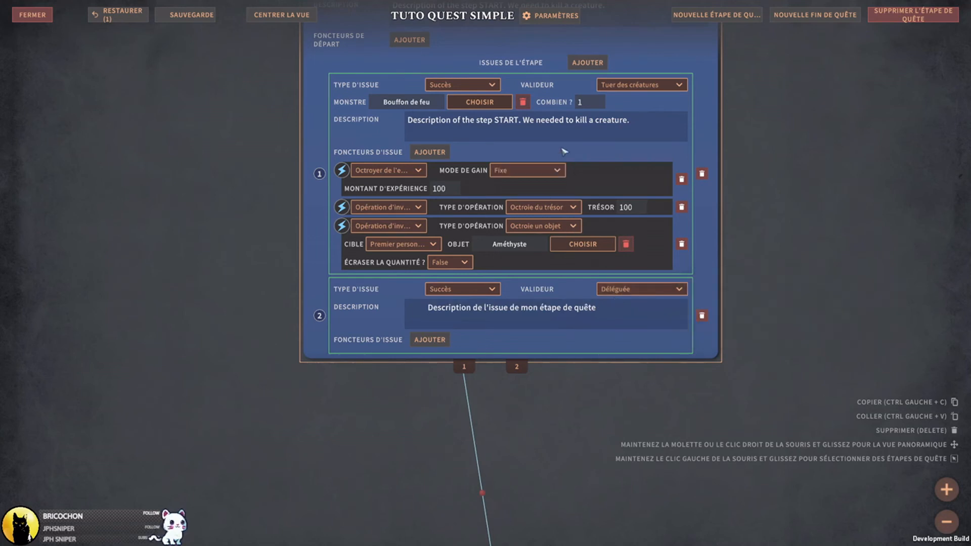
- Copy the first outcome's description and paste it over the placeholder description of outcome 2
left_click(674, 134)
left_click_drag(650, 125, 334, 166)
key("ctrl+c")
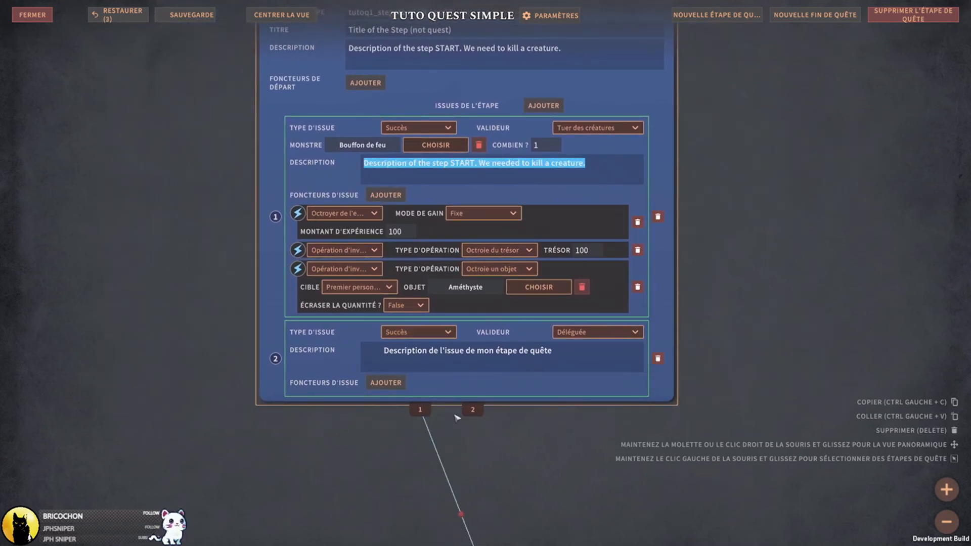
left_click(551, 353)
key("shift+Home")
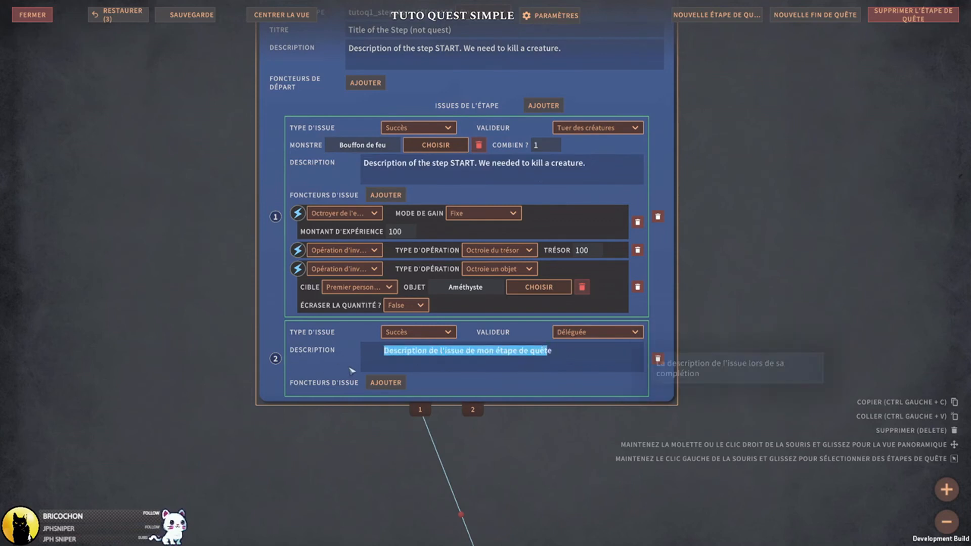
key("ctrl+v")
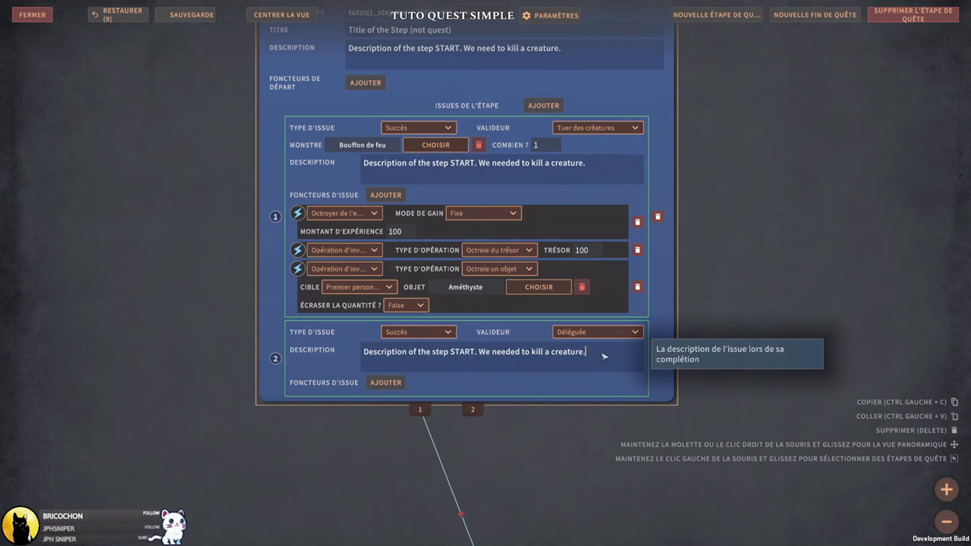
- Append a line to outcome 2's description: "We lied to Lyria, and we didn't killed the monster. But still, she gave us some gold!"
key("Return")
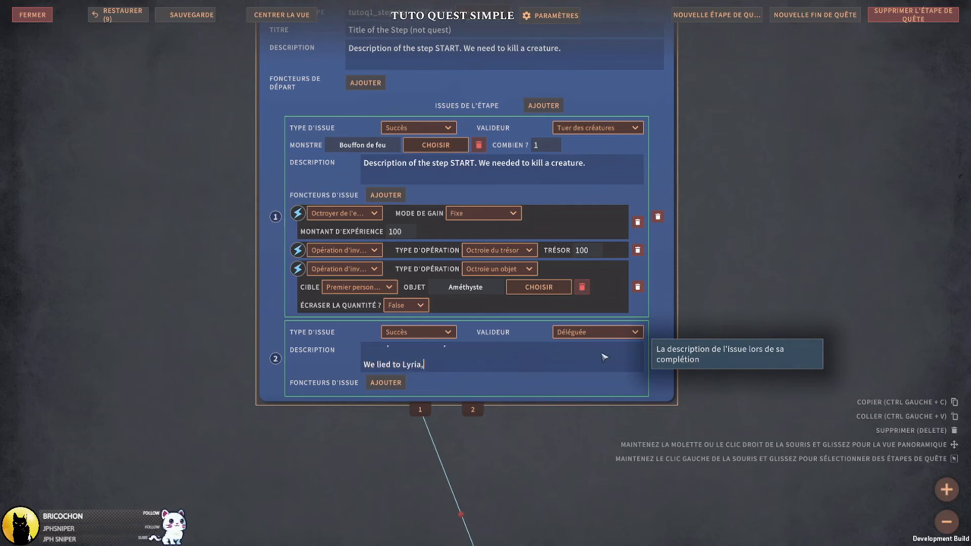
type("We lied to Lyria, and we do")
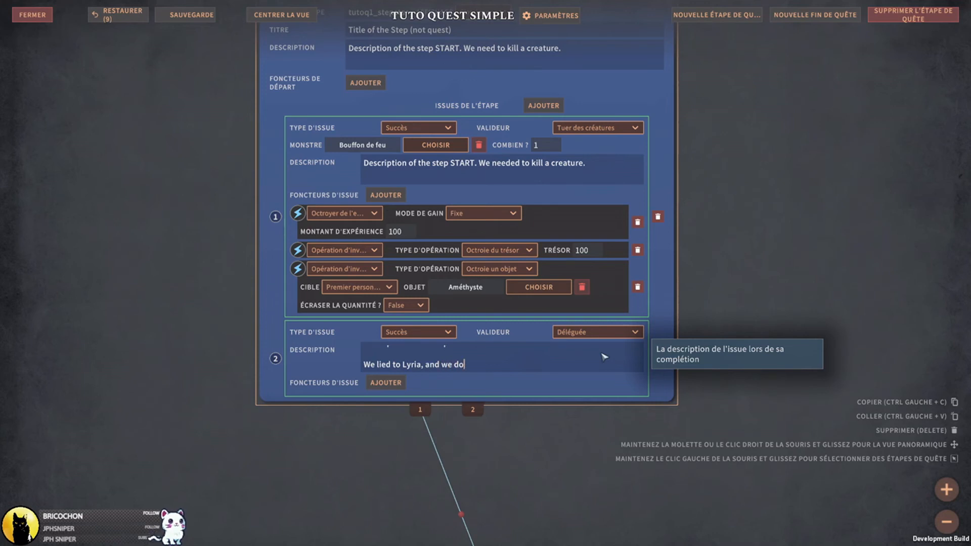
type("n")
type("mons")
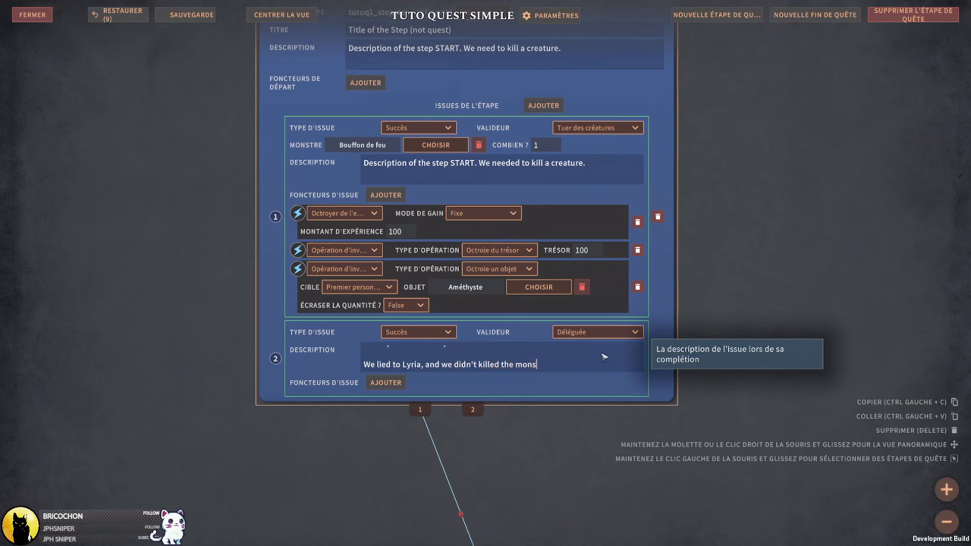
type("ter. But still, she ")
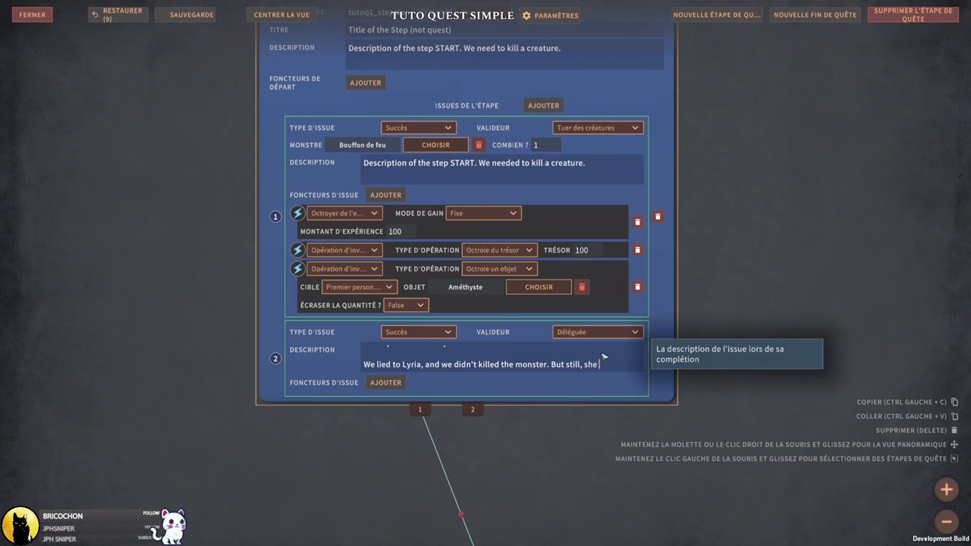
type("gave us some gold!")
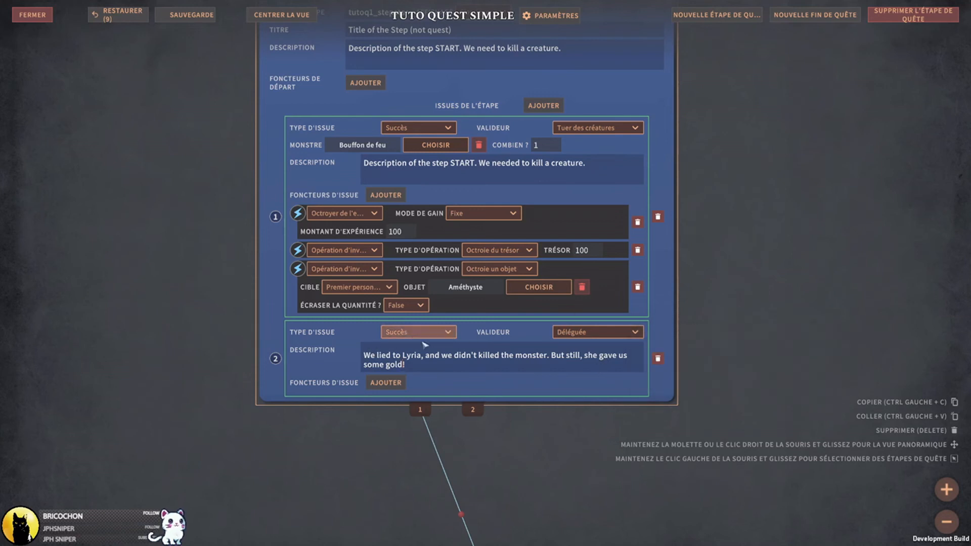
- Add an experience-granting functor to outcome 2, with gain mode Fixe and an amount of 100
left_click(386, 383)
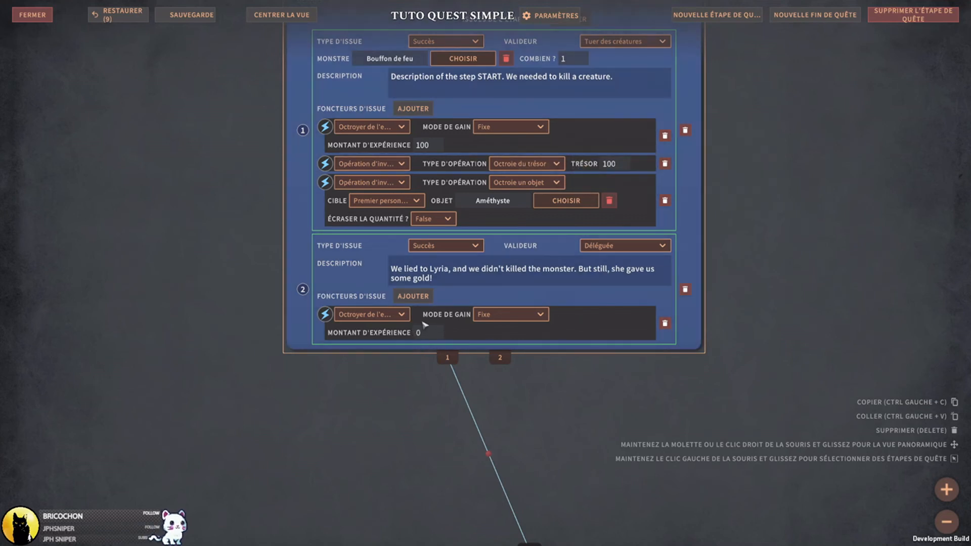
left_click(508, 316)
left_click(498, 327)
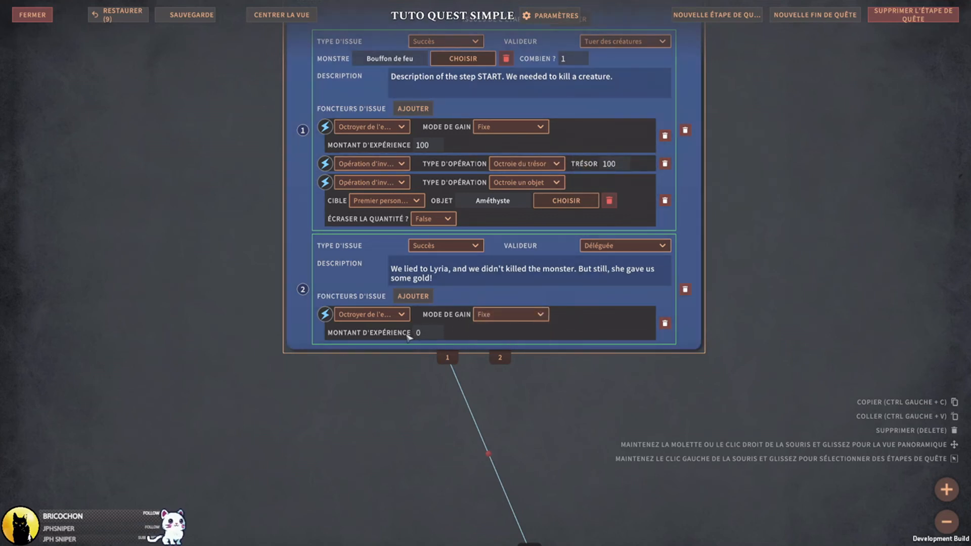
left_click_drag(408, 335, 423, 335)
left_click(435, 336)
type("100")
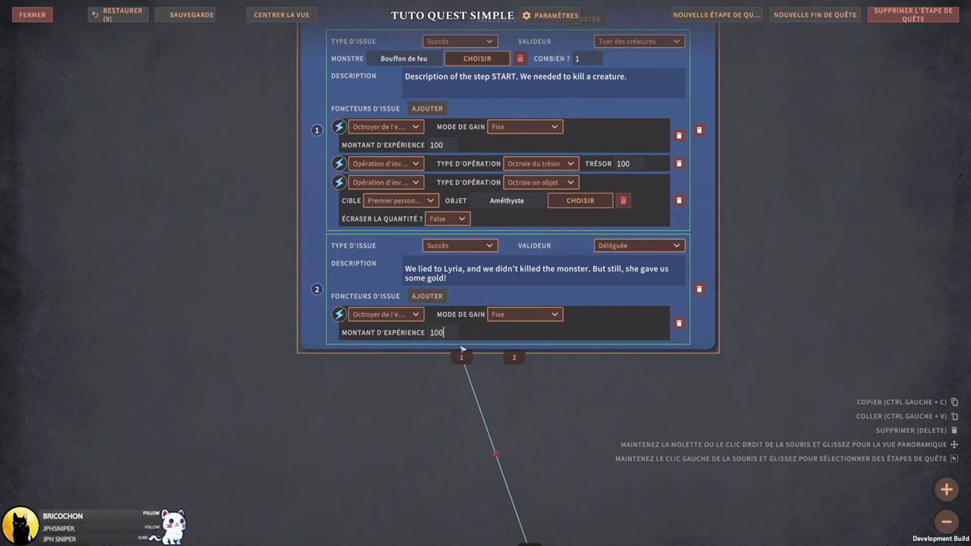
left_click(520, 432)
- Link outcome 2 to the End1 quest end, and reposition that end block closer beneath the quest step
middle_click_drag(811, 286, 795, 324)
middle_click_drag(771, 124, 762, 184)
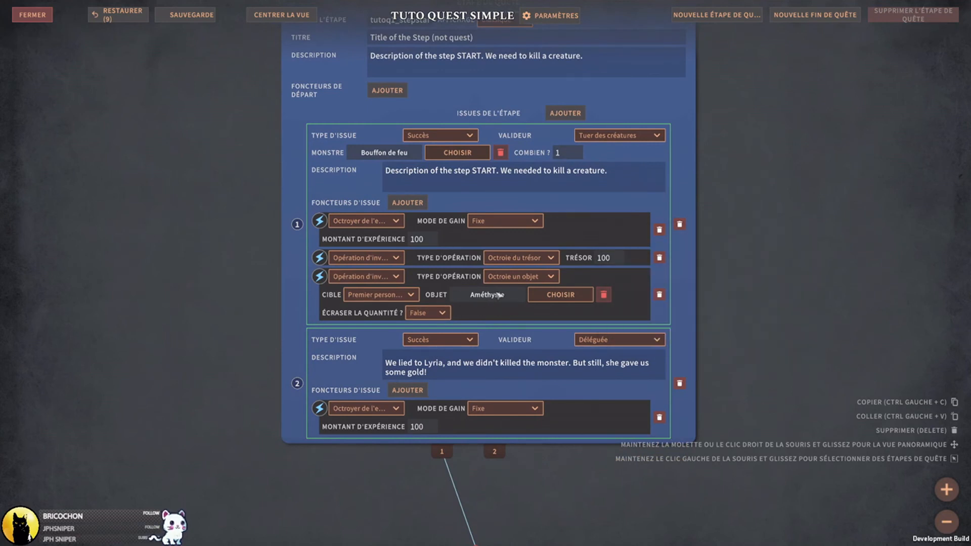
mouse_move(797, 330)
middle_mouse_down()
mouse_move(801, 295)
mouse_move(793, 319)
middle_mouse_up()
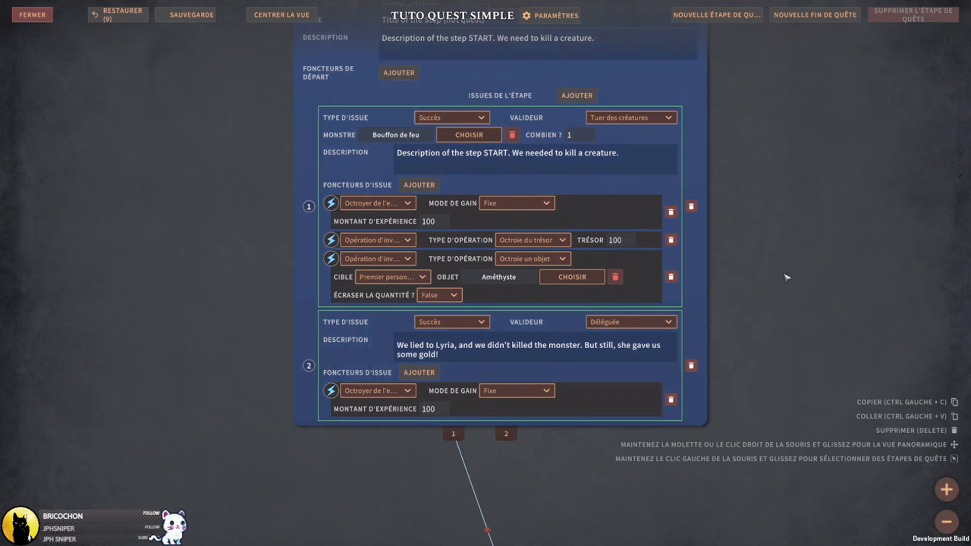
middle_click_drag(763, 352, 784, 211)
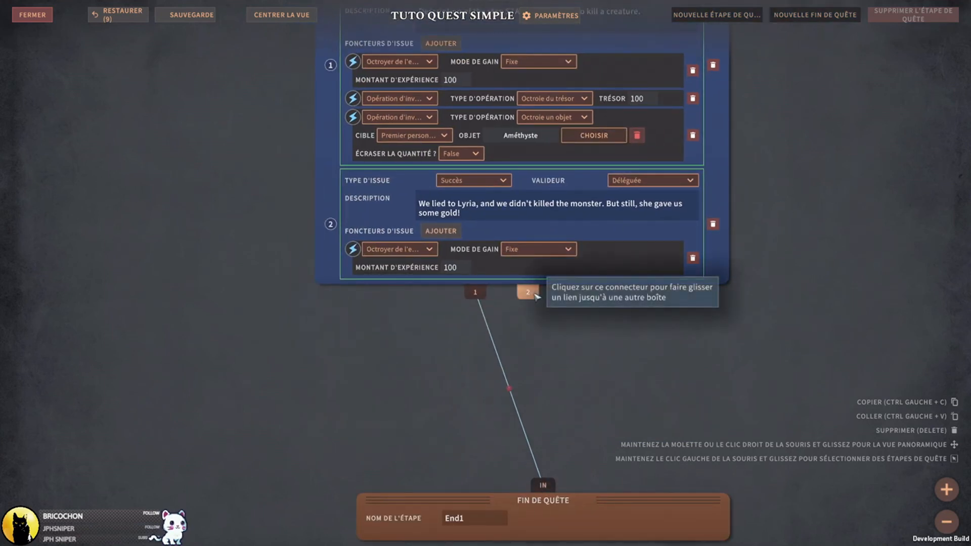
left_click_drag(535, 296, 403, 393)
middle_click_drag(592, 305, 655, 408)
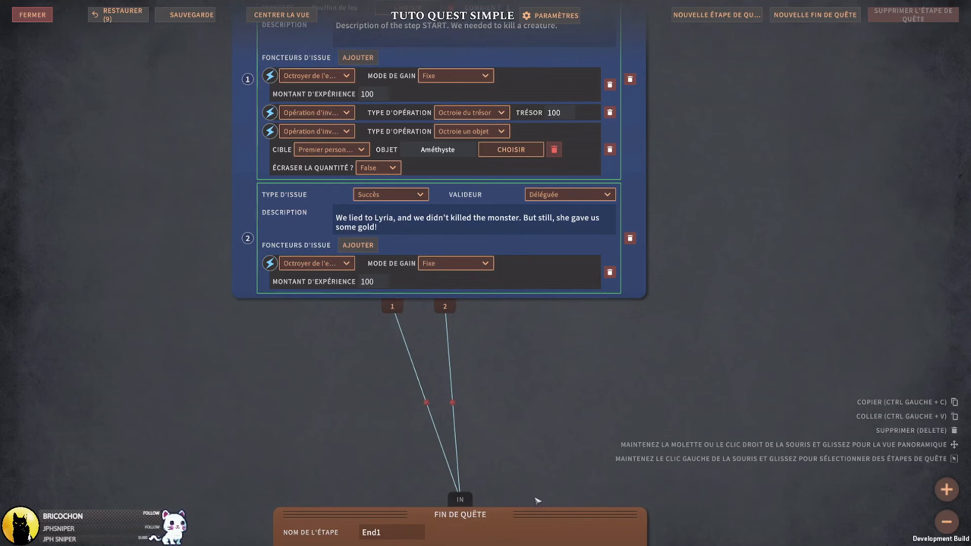
left_click_drag(534, 524, 506, 484)
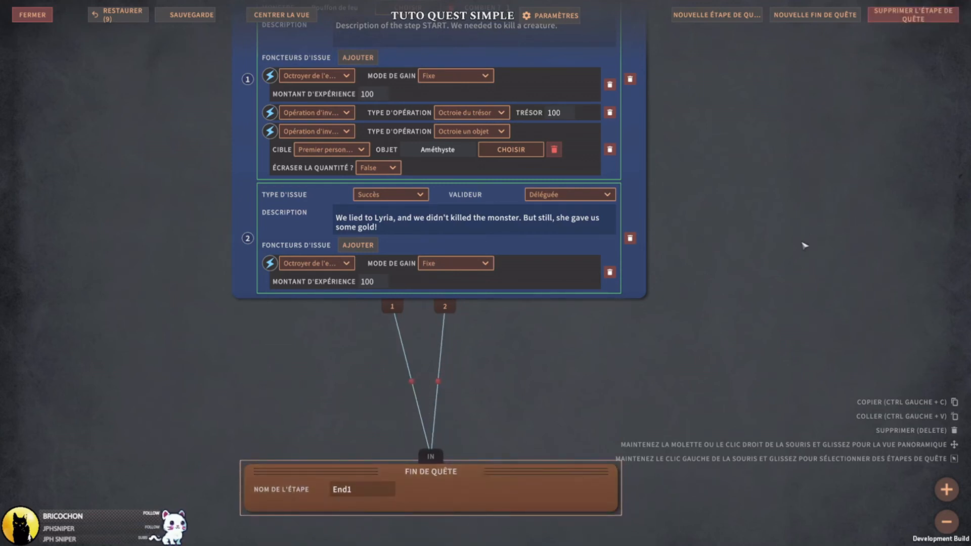
- Save and close the quest, and open the DIAL ADVANCED dialogue for editing
left_click(188, 15)
middle_click_drag(173, 120, 184, 233)
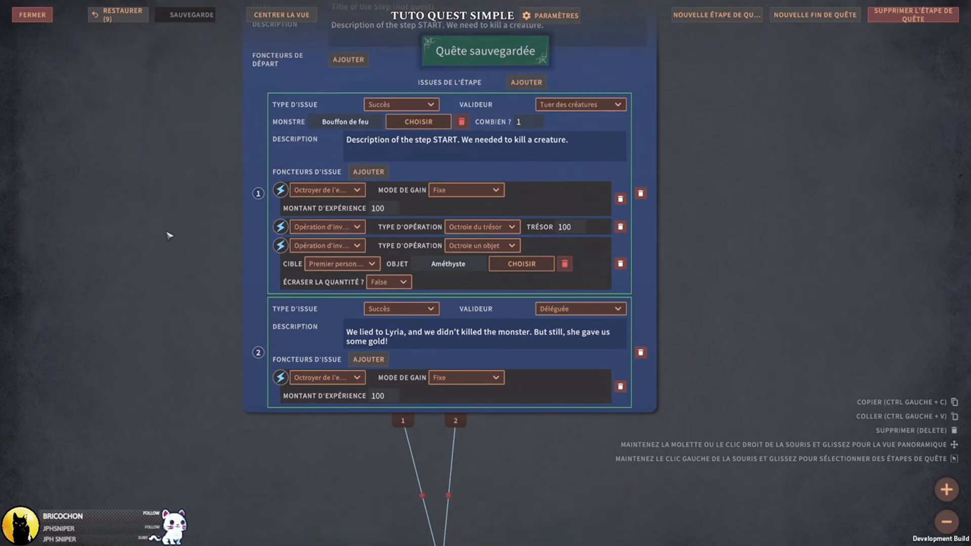
middle_click_drag(537, 448, 574, 336)
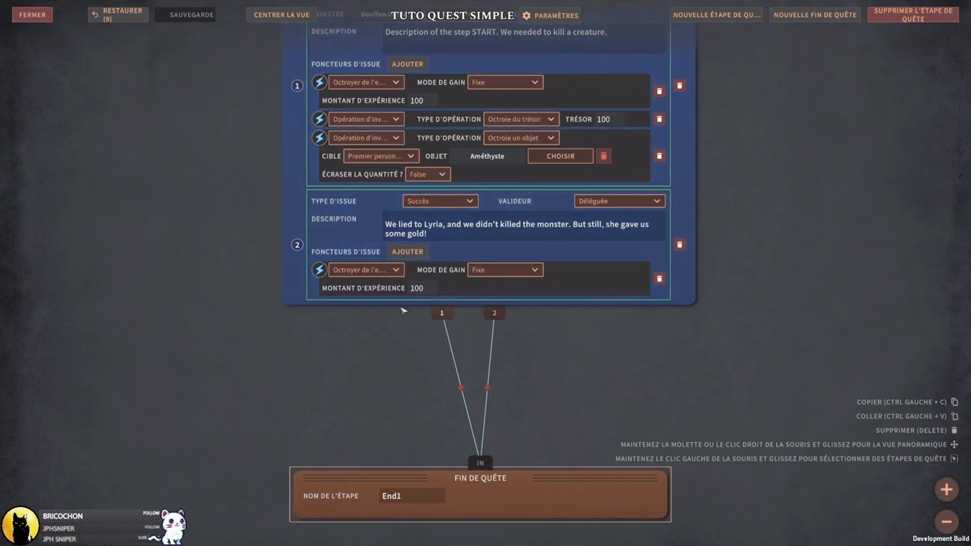
middle_click_drag(844, 200, 853, 285)
left_click(45, 16)
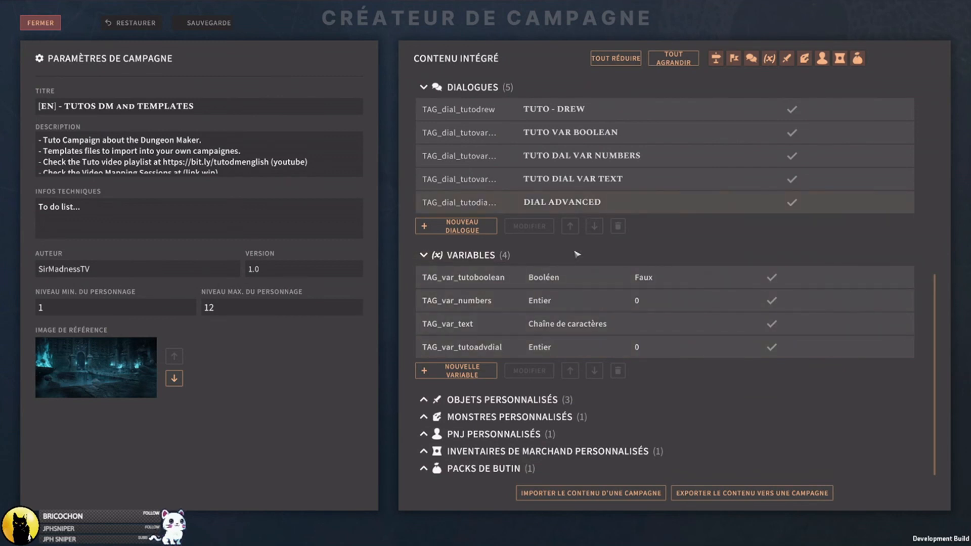
scroll(560, 213, "up", 1)
left_click(571, 216)
double_click(572, 216)
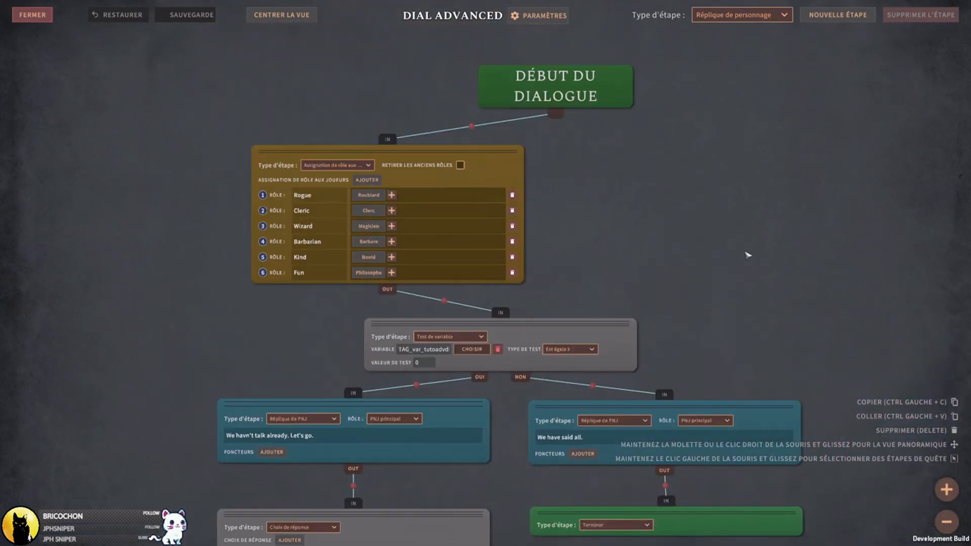
- Review the DIAL ADVANCED flow from the role assignment and variable test down to the Charisma check branches and the gold reward line
middle_click_drag(747, 255, 756, 16)
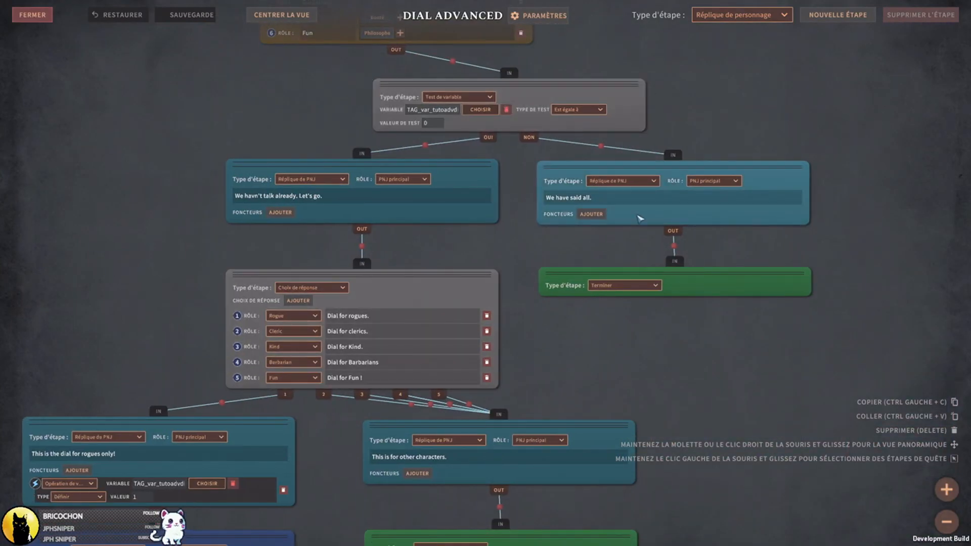
middle_click_drag(846, 299, 432, 155)
middle_click_drag(854, 318, 389, 191)
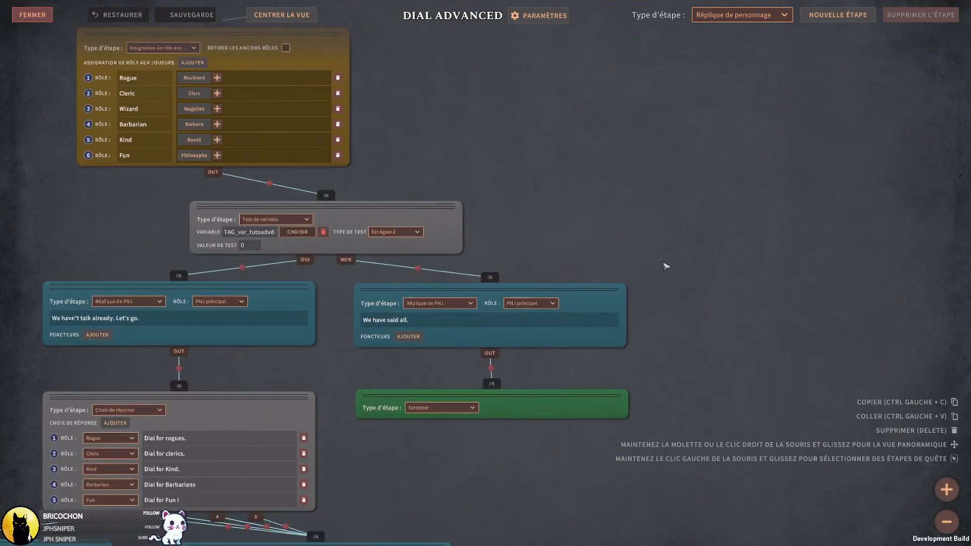
middle_click_drag(568, 263, 474, 224)
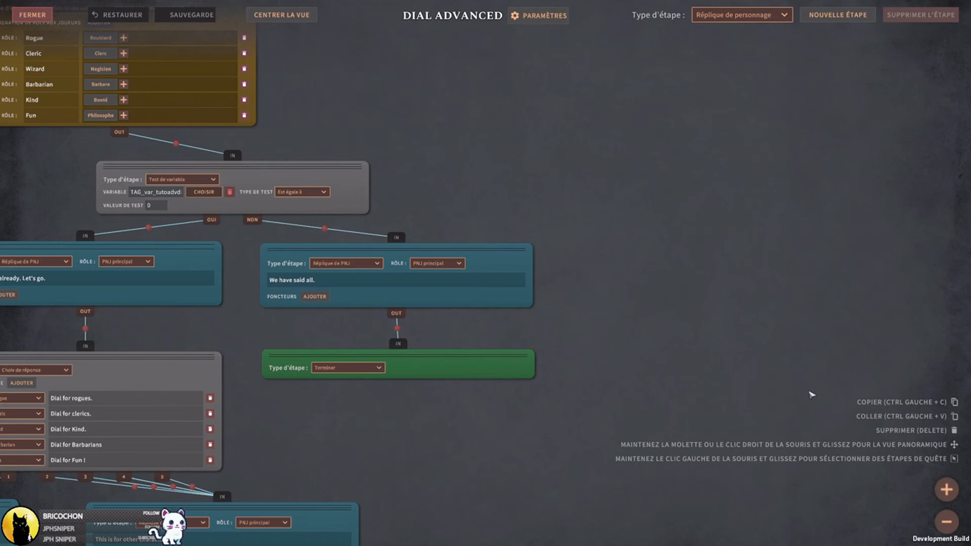
middle_click_drag(645, 325, 805, 362)
middle_click_drag(616, 212, 734, 305)
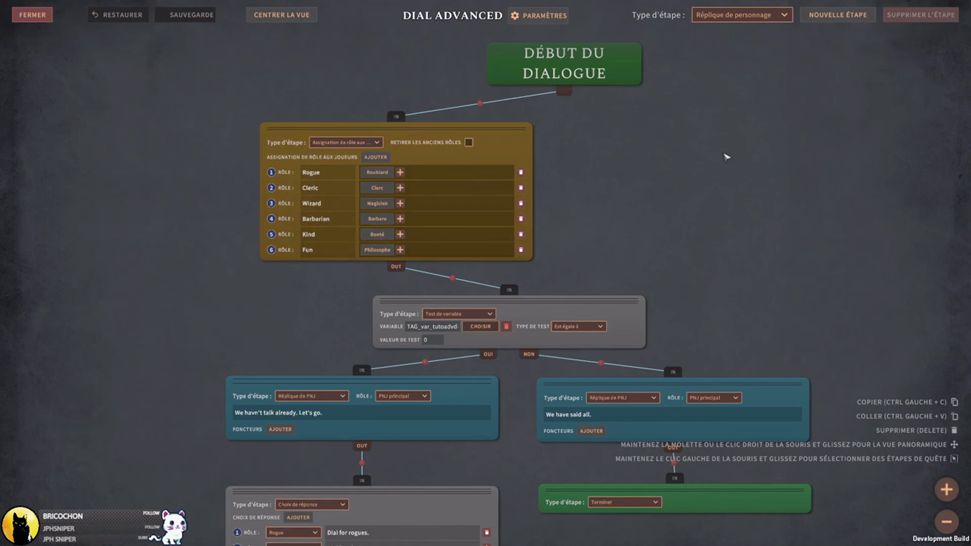
middle_click_drag(751, 207, 738, 240)
scroll(728, 197, "down", 1)
scroll(703, 191, "up", 2)
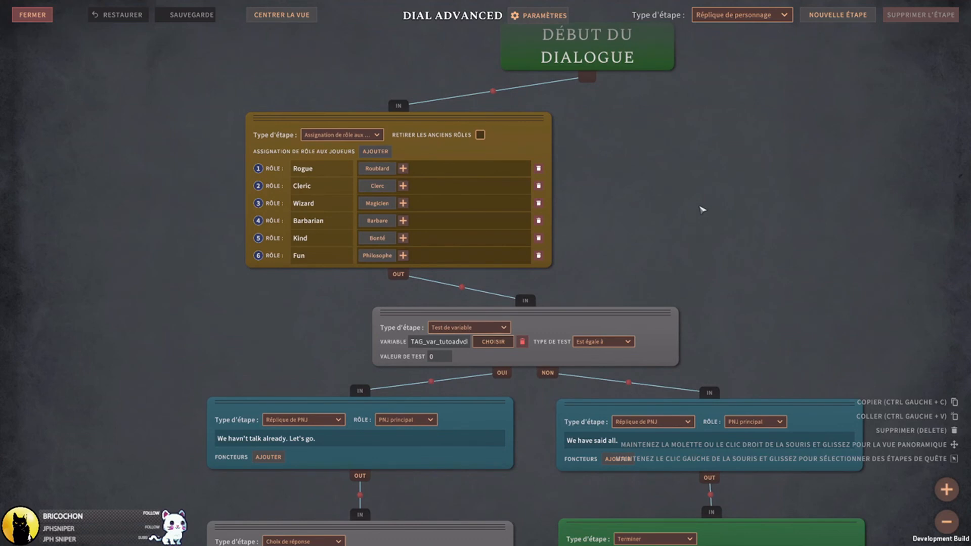
middle_click_drag(684, 200, 707, 244)
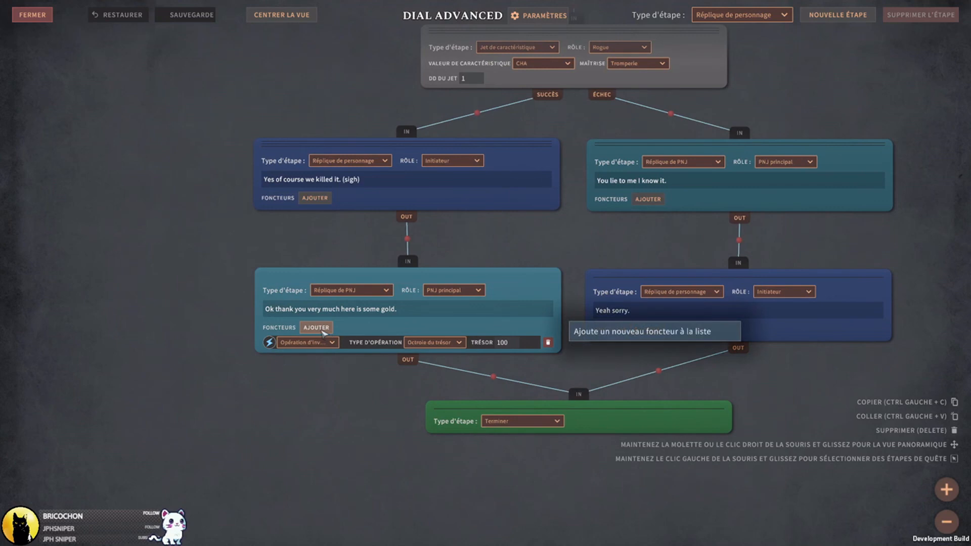
- Add a quest-operation functor targeting TUTO QUEST SIMPLE to the NPC line "Ok thank you very much here is some gold."
left_click(317, 328)
left_click(326, 342)
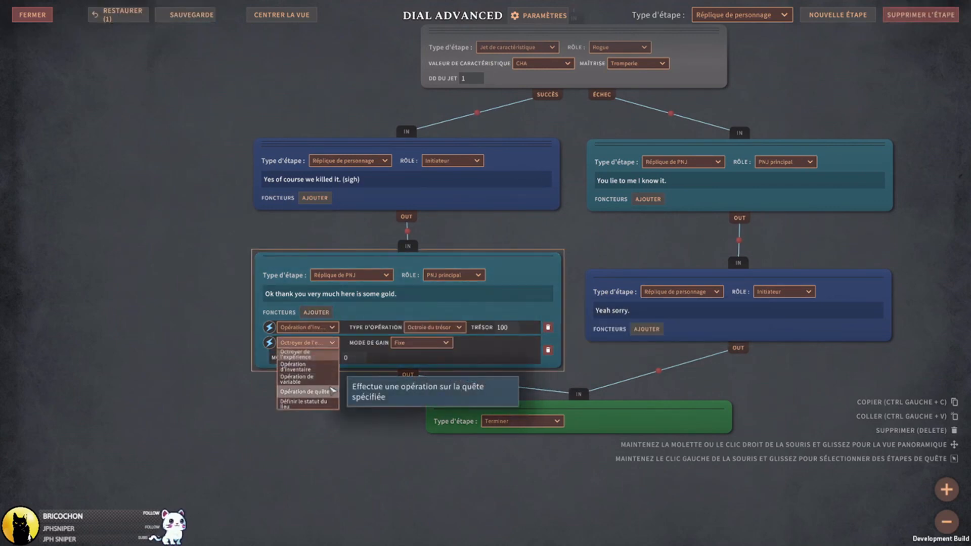
left_click(323, 392)
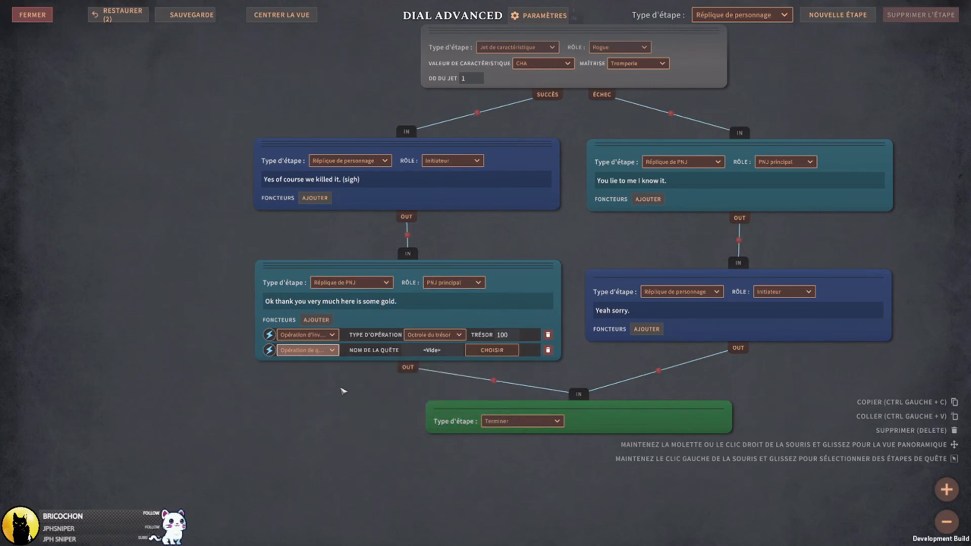
left_click(491, 350)
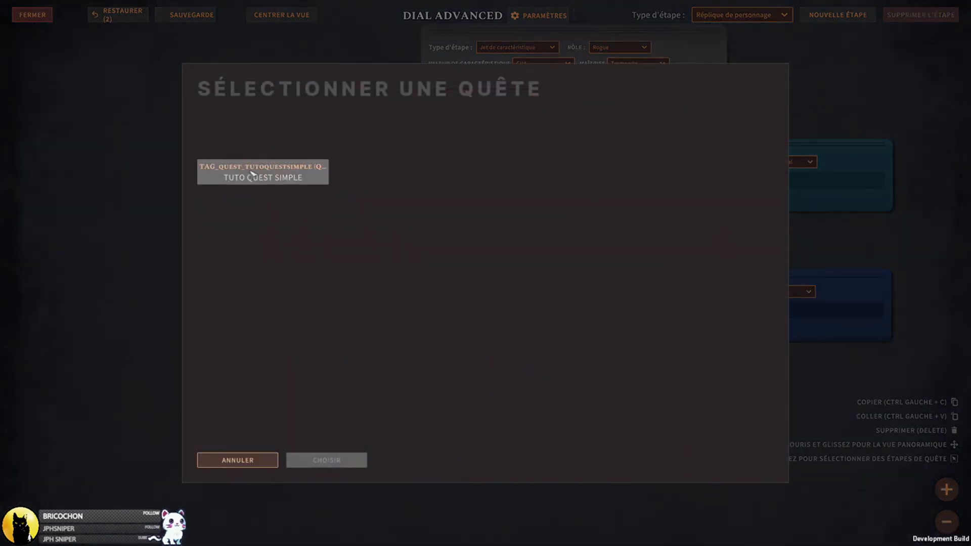
double_click(277, 178)
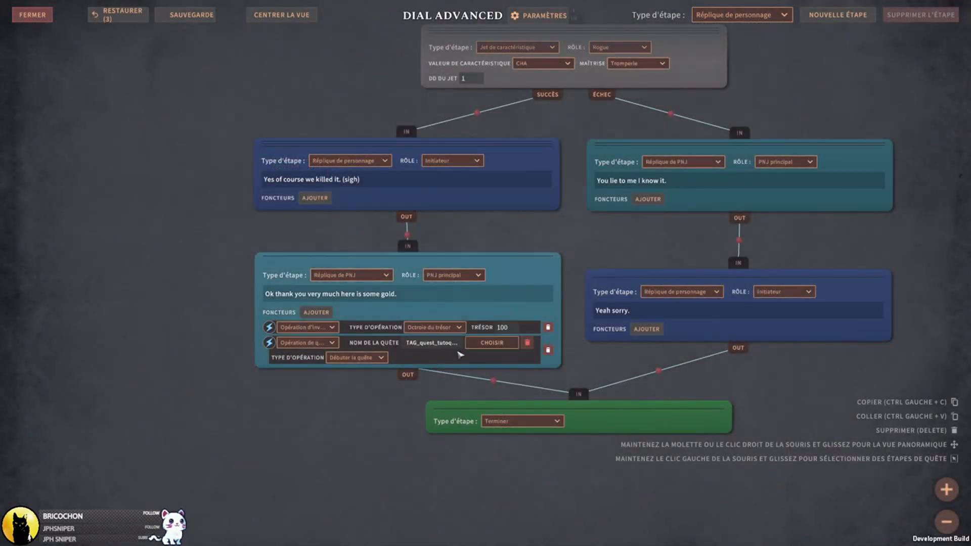
- Set the quest functor to complete the step tutoq1_stepstart with outcome number 2
left_click(374, 358)
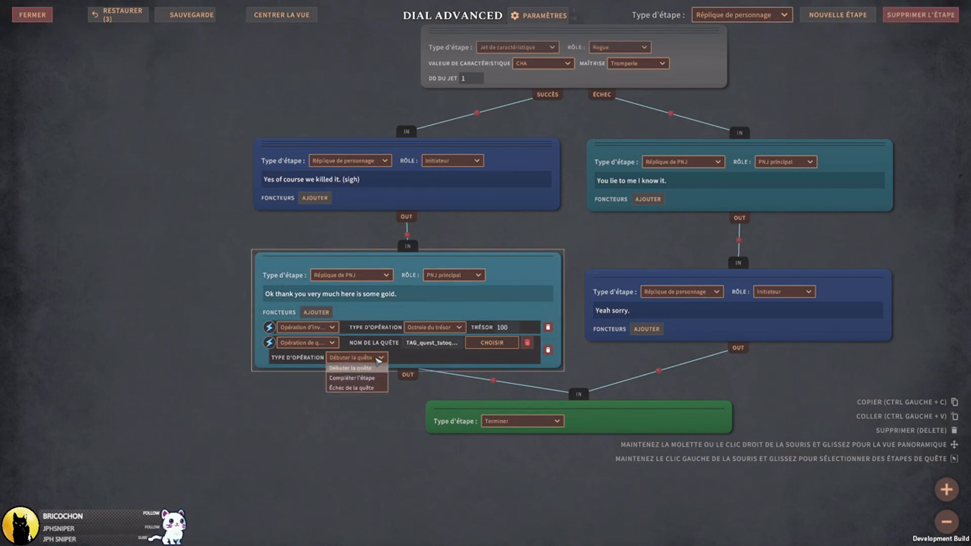
mouse_move(380, 382)
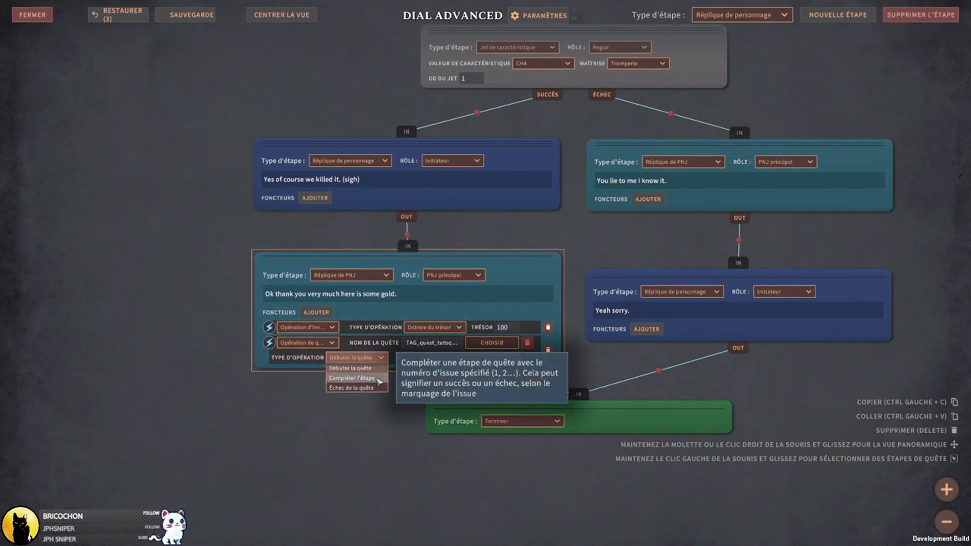
left_click(380, 381)
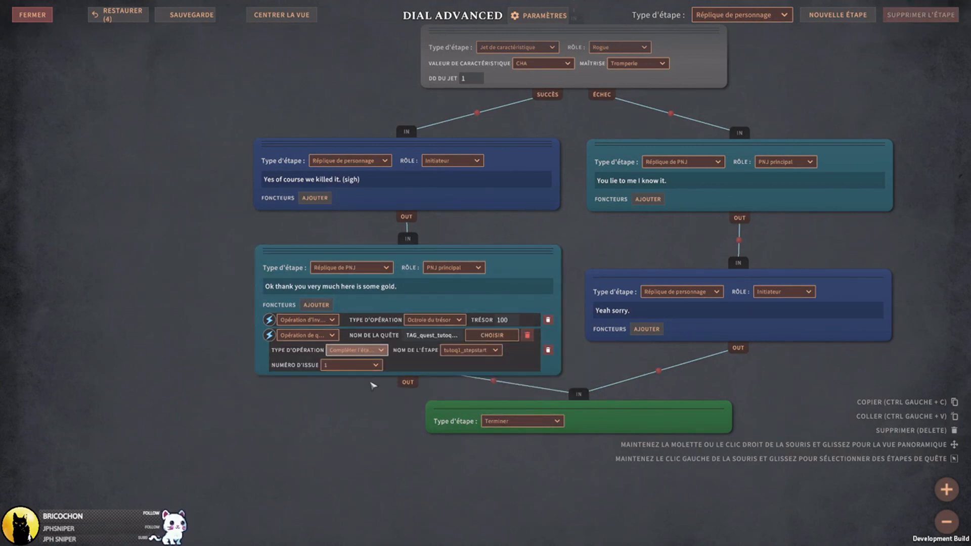
left_click(465, 353)
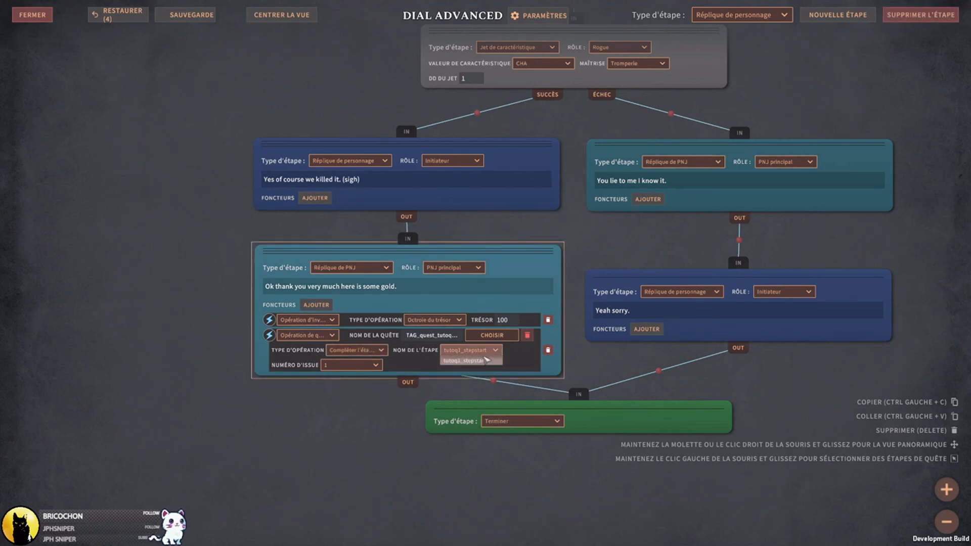
left_click(483, 352)
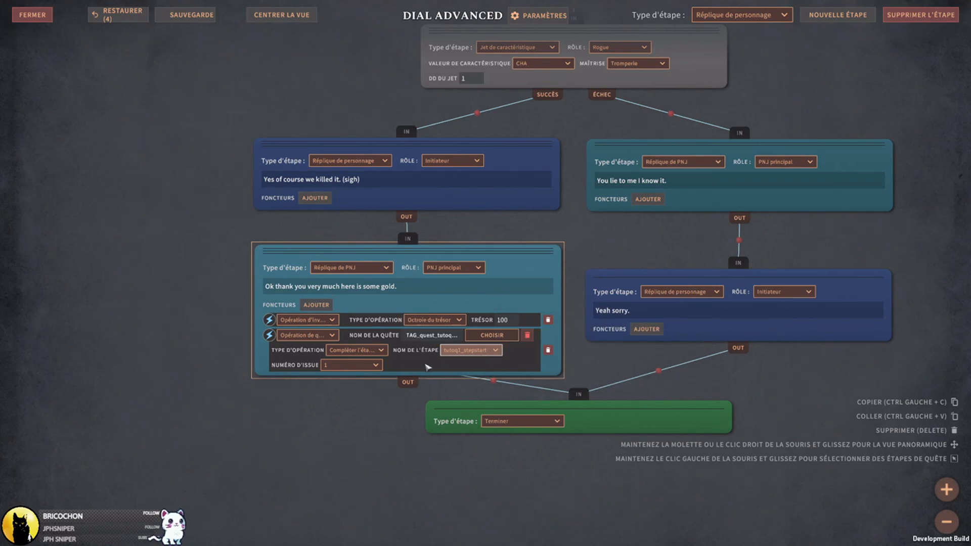
left_click(359, 365)
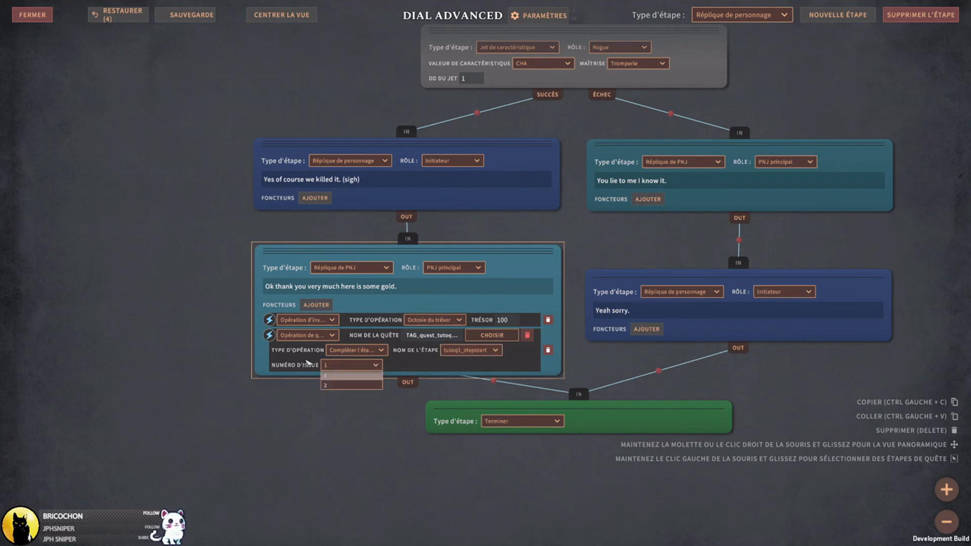
left_click(351, 385)
left_click(375, 403)
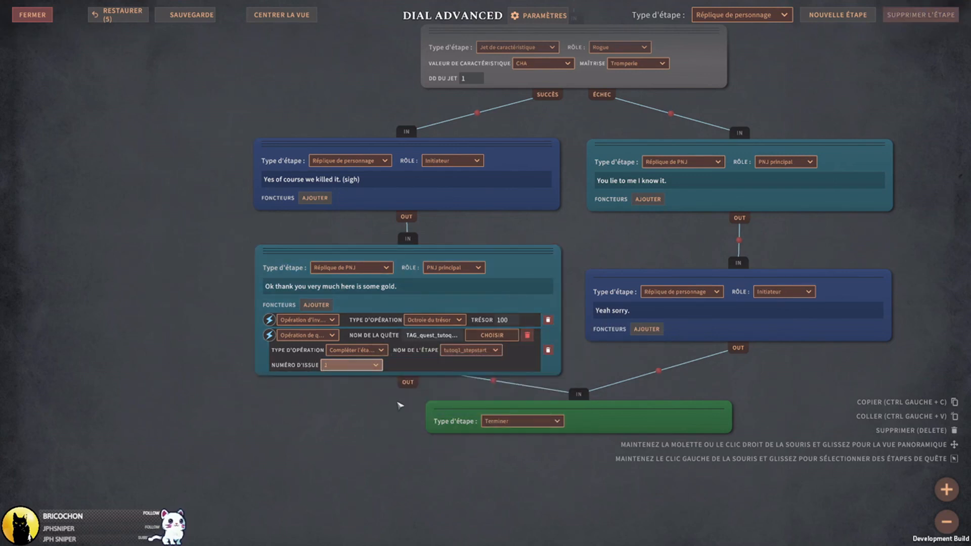
- Nudge the gold reward line's block slightly down, and save and close the DIAL ADVANCED dialogue
left_click(517, 269)
left_click_drag(516, 269, 514, 273)
mouse_move(324, 371)
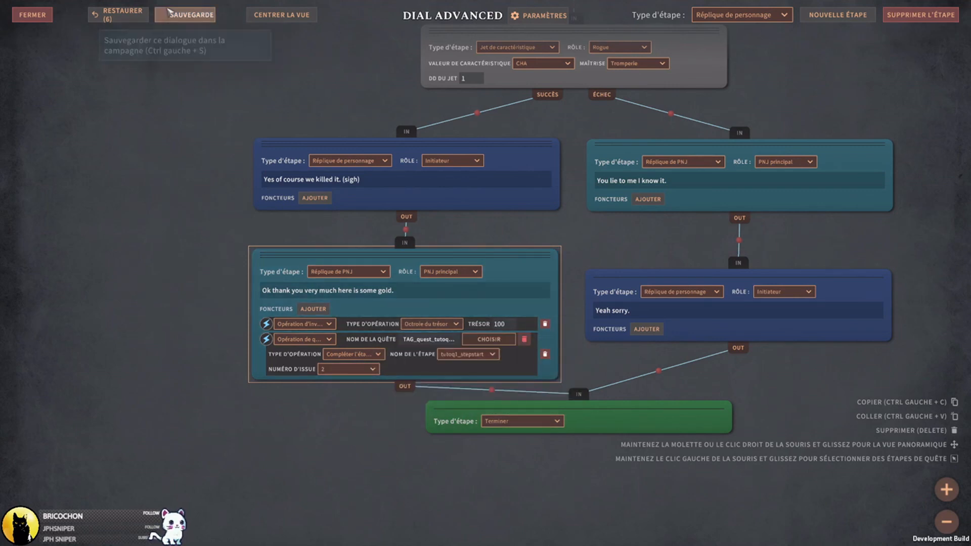
left_click(185, 14)
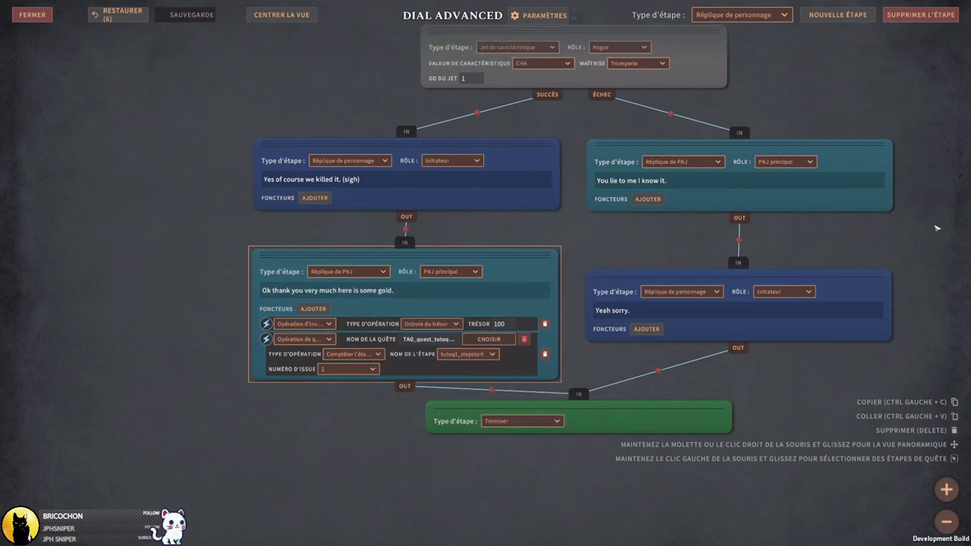
middle_click_drag(937, 225, 924, 282)
left_click(33, 14)
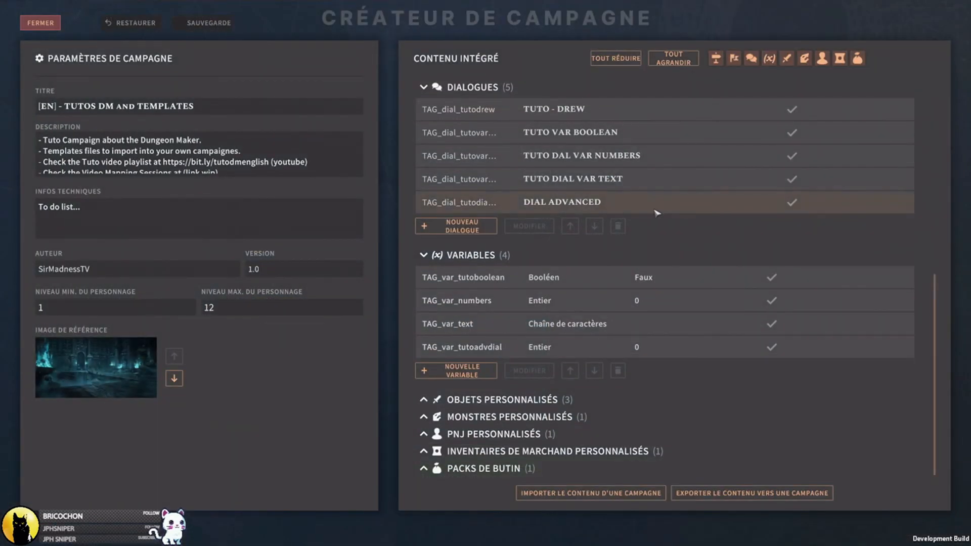
- Open the location TUTO 11 - VARIABLES AND ADV DIALS and start a test play of it
scroll(935, 304, "up", 1)
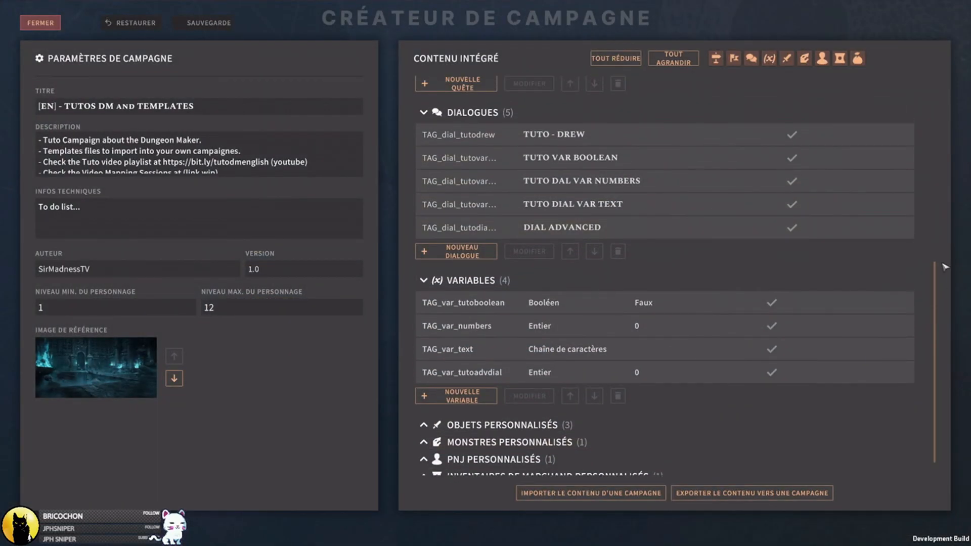
scroll(955, 301, "up", 6)
left_click(526, 249)
double_click(526, 248)
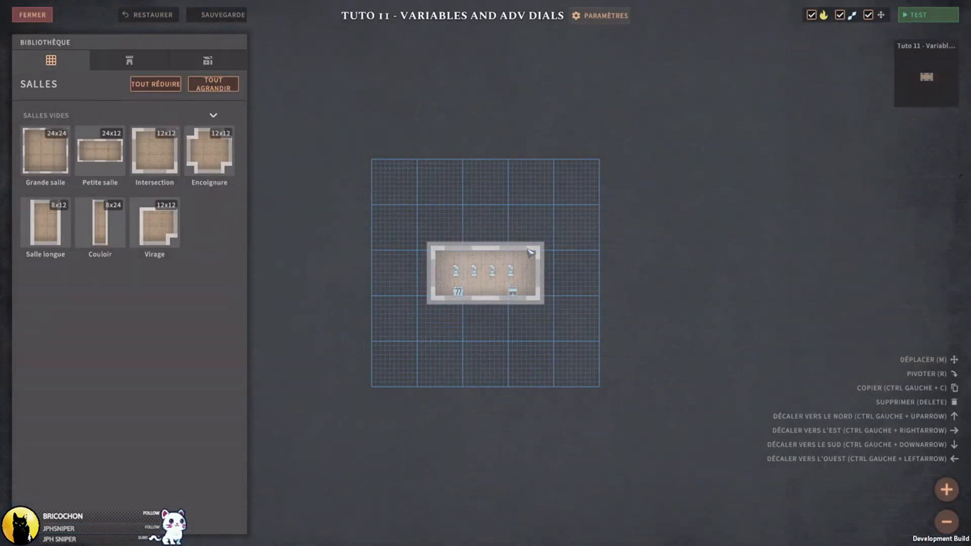
left_click(936, 23)
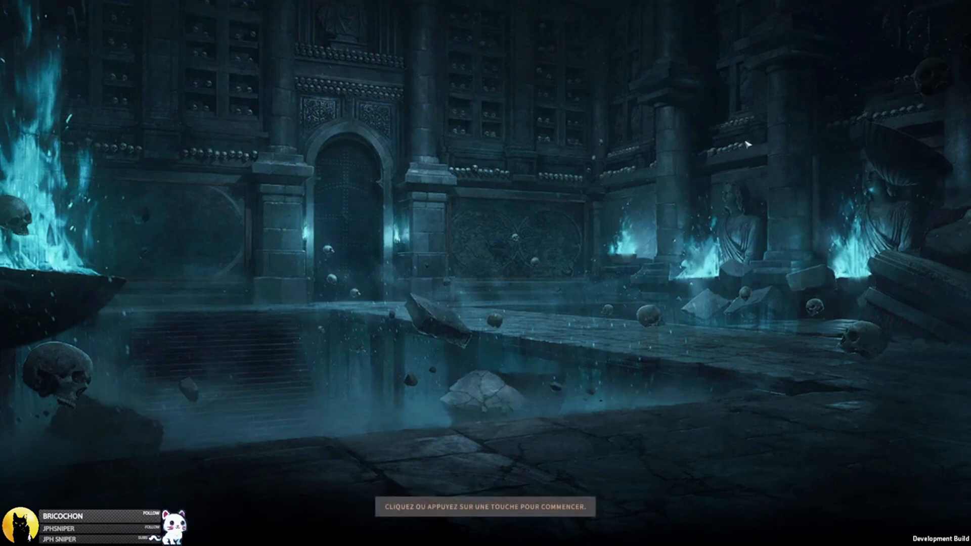
left_click(573, 515)
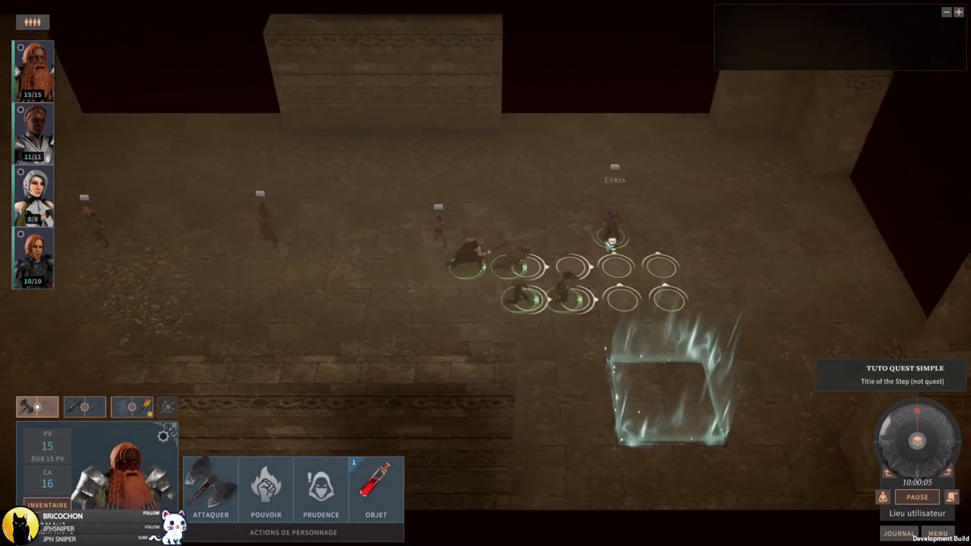
- Talk to Lyria using the "Dial for rogues." reply, and check the TUTO QUEST SIMPLE entry in the quest journal
left_click(531, 240)
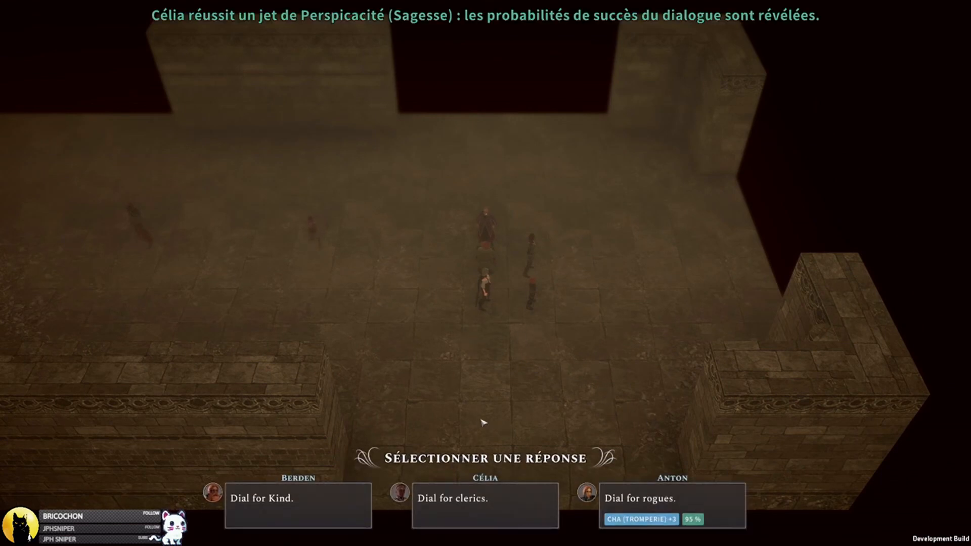
left_click(658, 500)
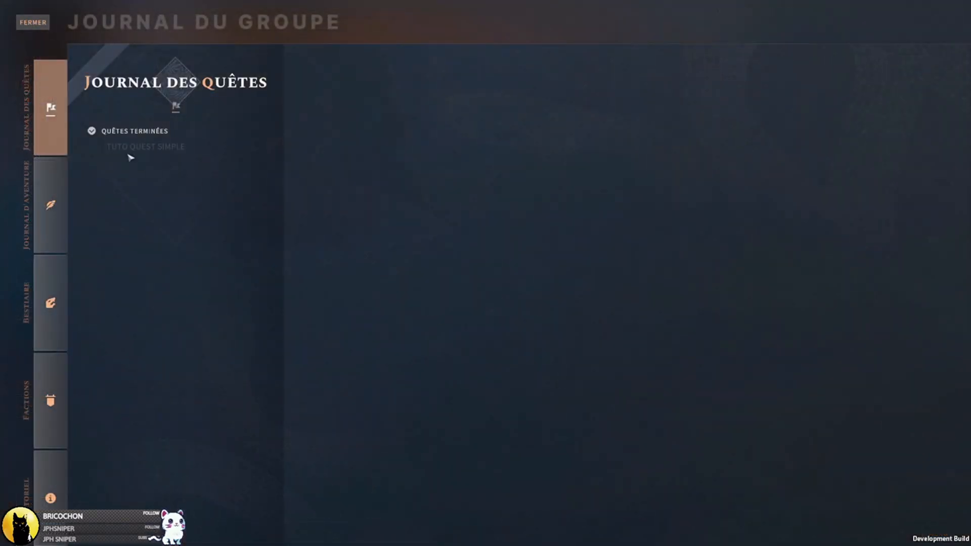
left_click(143, 147)
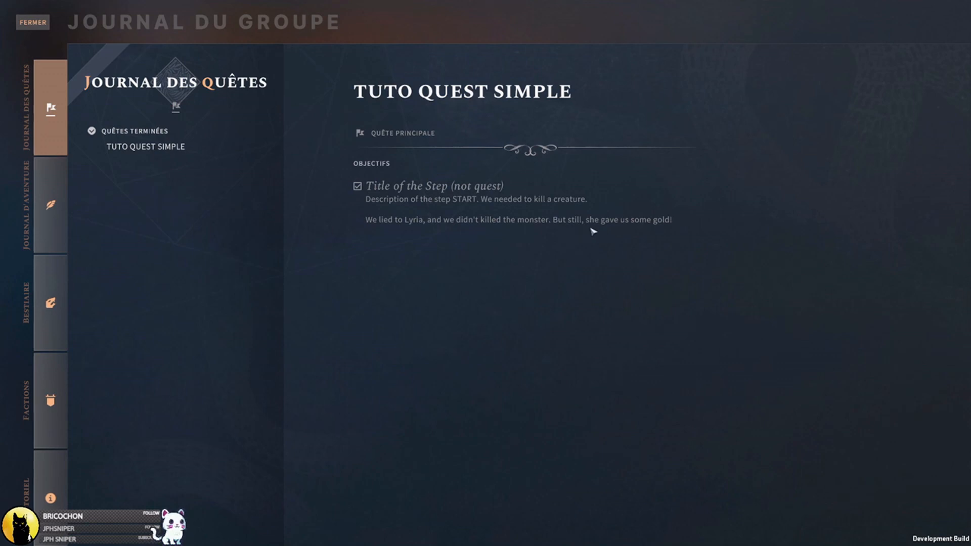
left_click(32, 23)
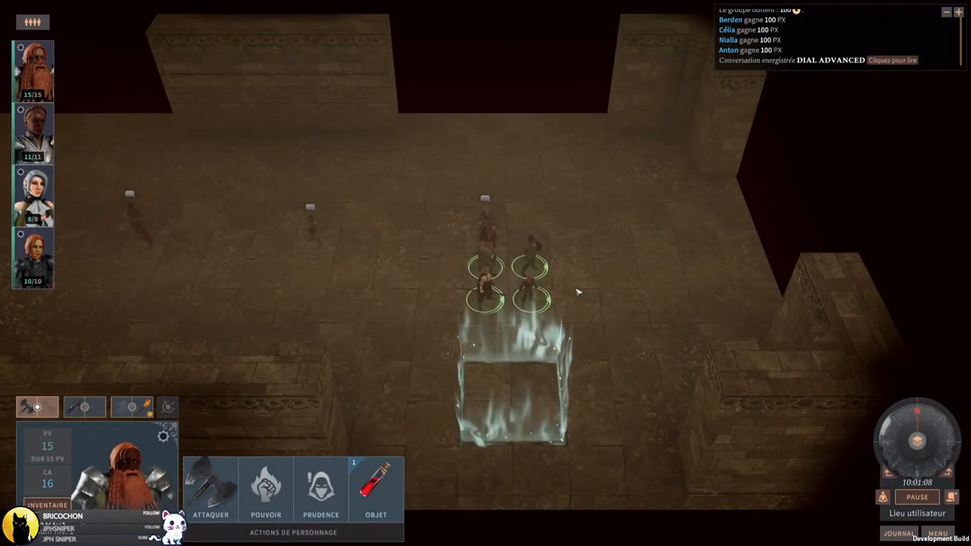
left_click(386, 314)
left_click(278, 330)
middle_click_drag(277, 295, 513, 263)
key("e")
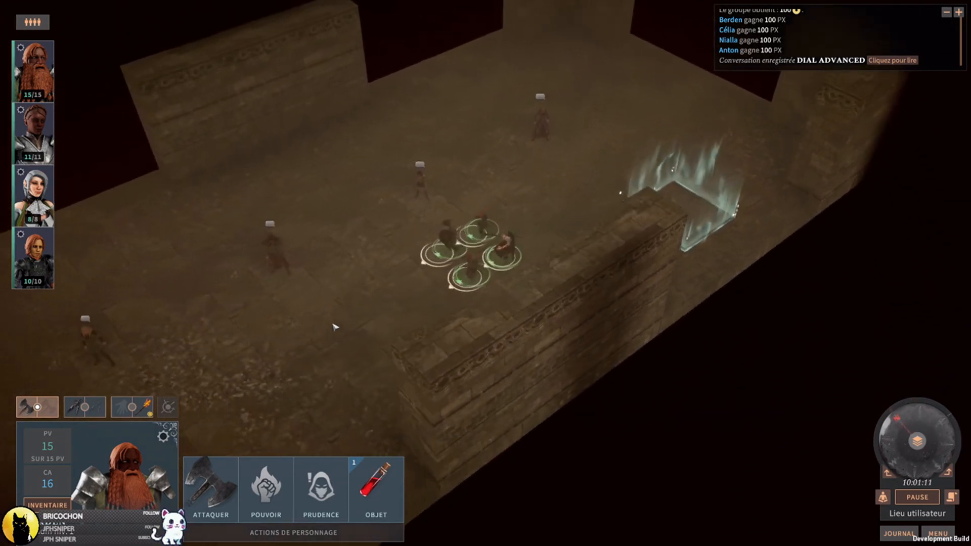
key("q")
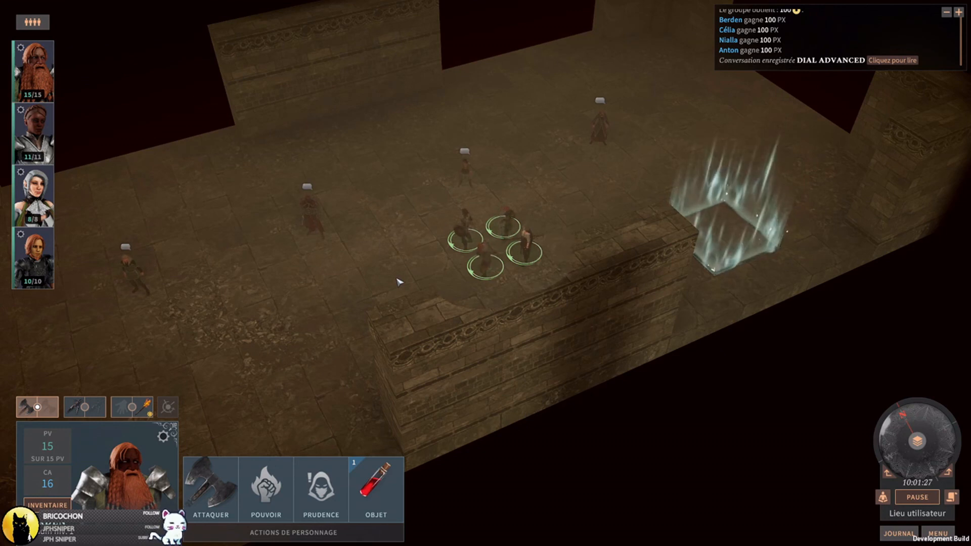
left_click(326, 319)
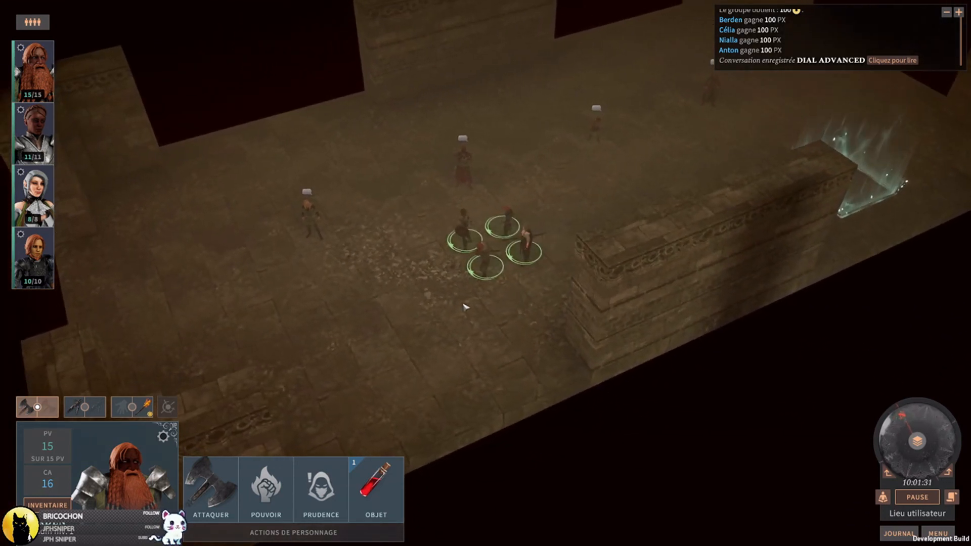
middle_click_drag(435, 319, 511, 314)
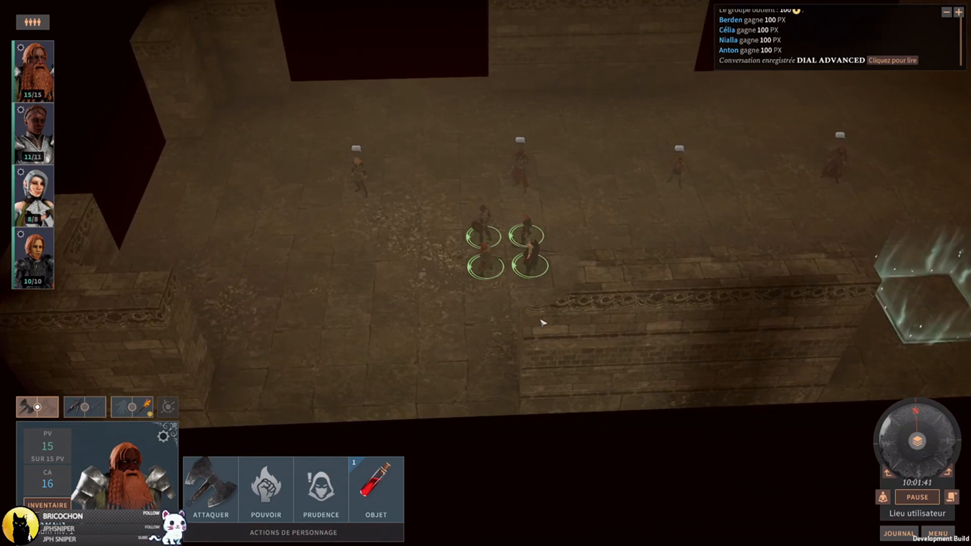
middle_click_drag(575, 256, 789, 242)
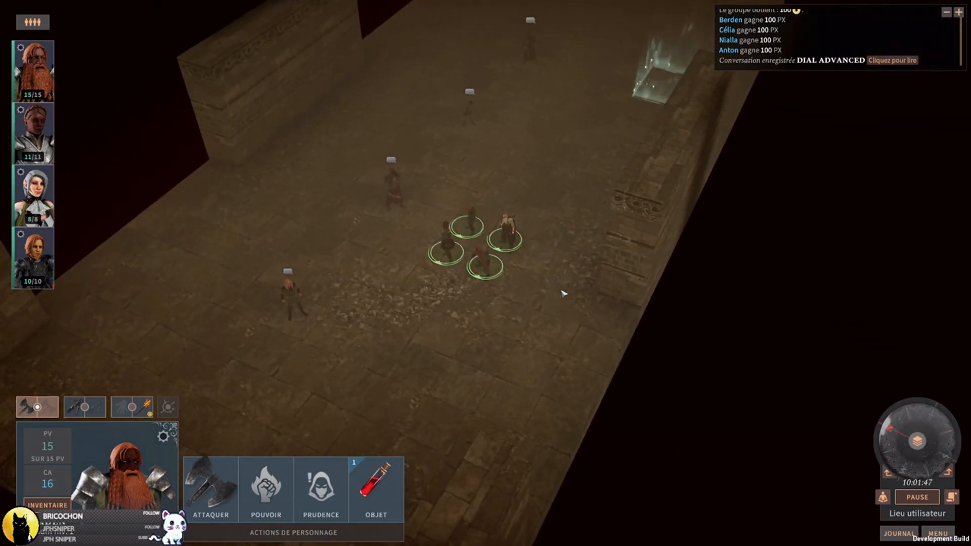
middle_click_drag(518, 274, 595, 273)
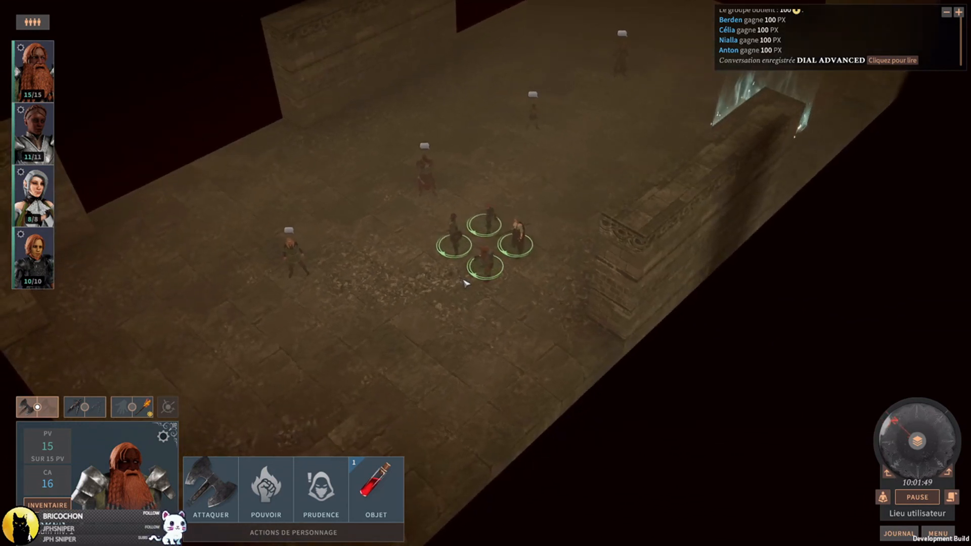
middle_click_drag(705, 271, 400, 311)
middle_click_drag(658, 312, 325, 310)
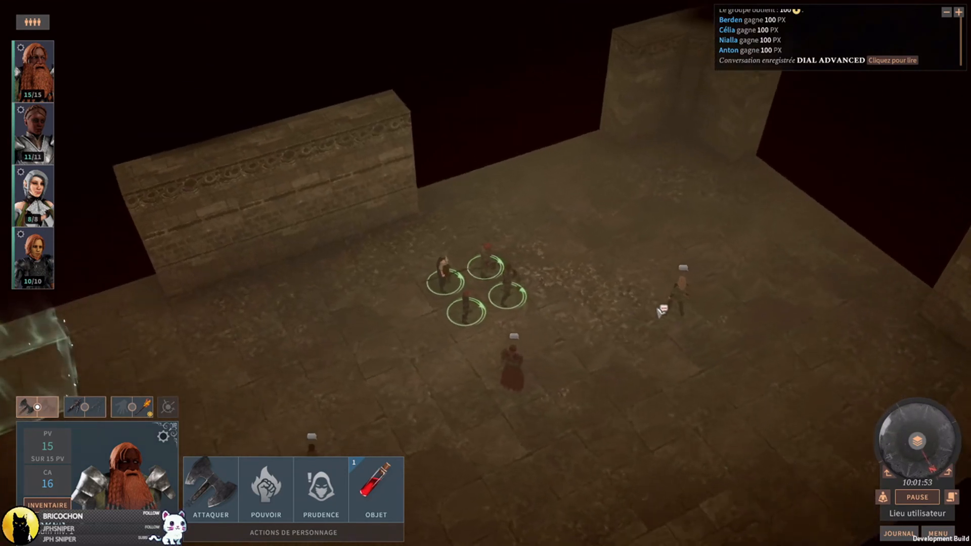
middle_click_drag(681, 359, 595, 326)
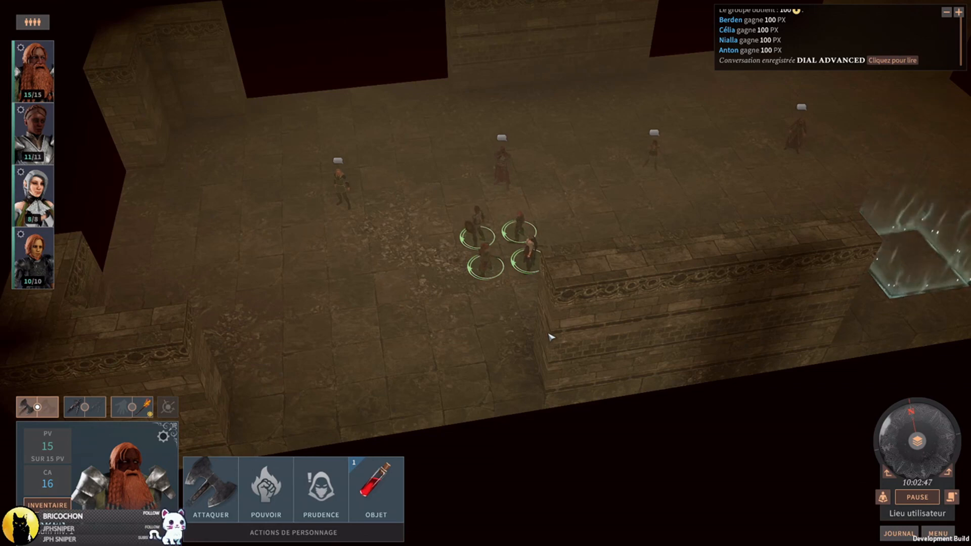
middle_click_drag(570, 294, 644, 317)
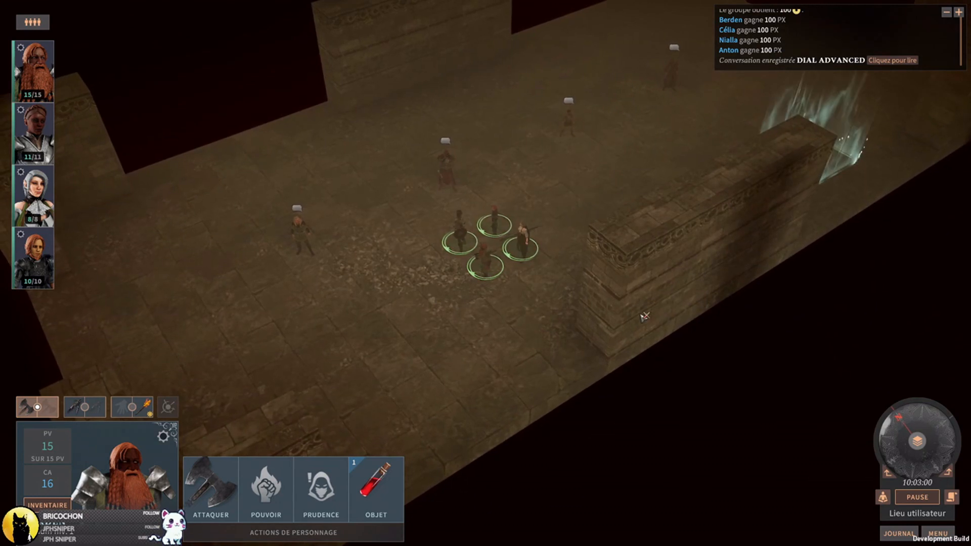
middle_click_drag(618, 251, 587, 275)
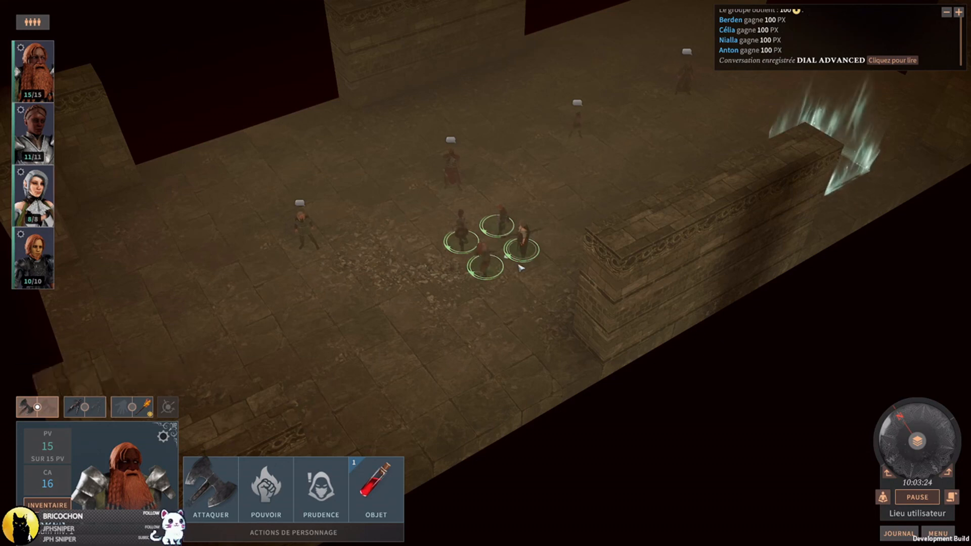
key("e")
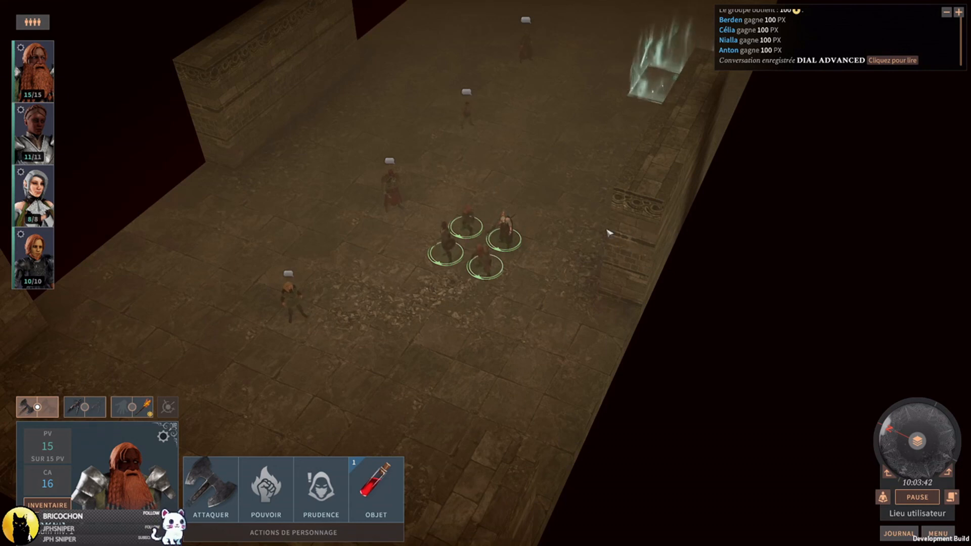
left_click(556, 187)
key("e")
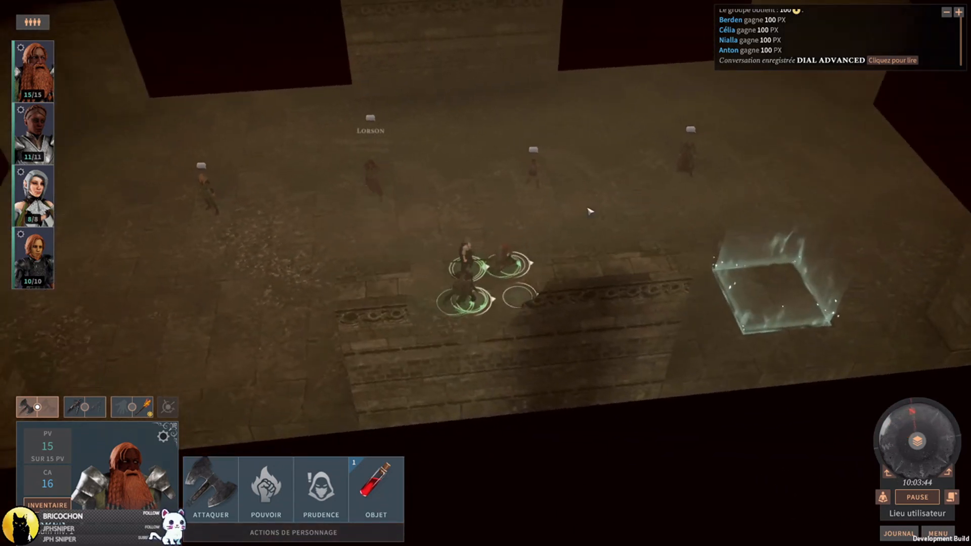
key("e")
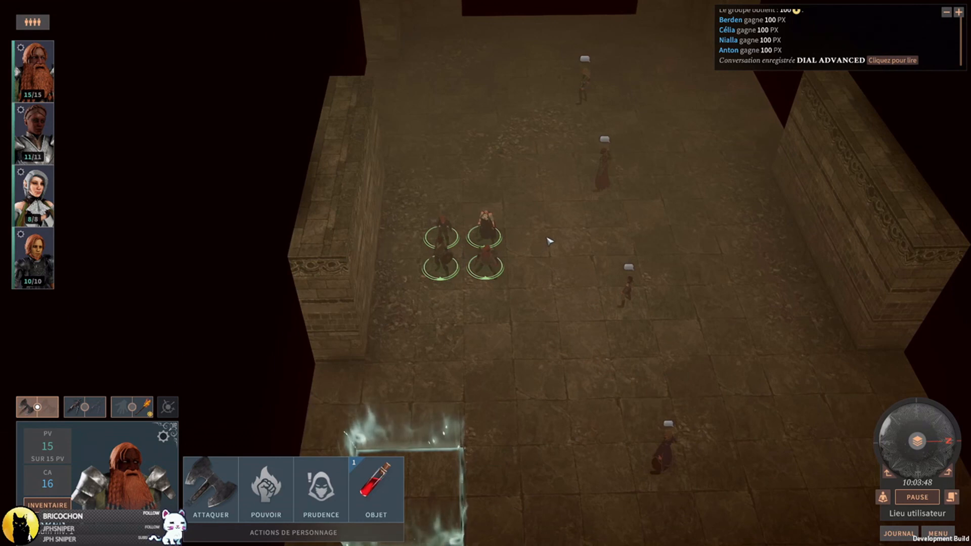
key("q")
middle_click_drag(348, 251, 656, 60)
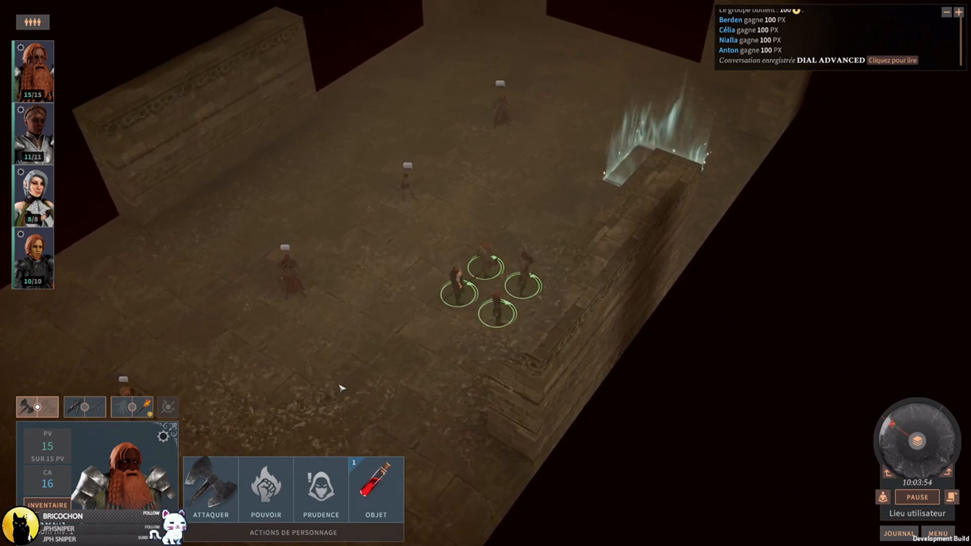
left_click(334, 336)
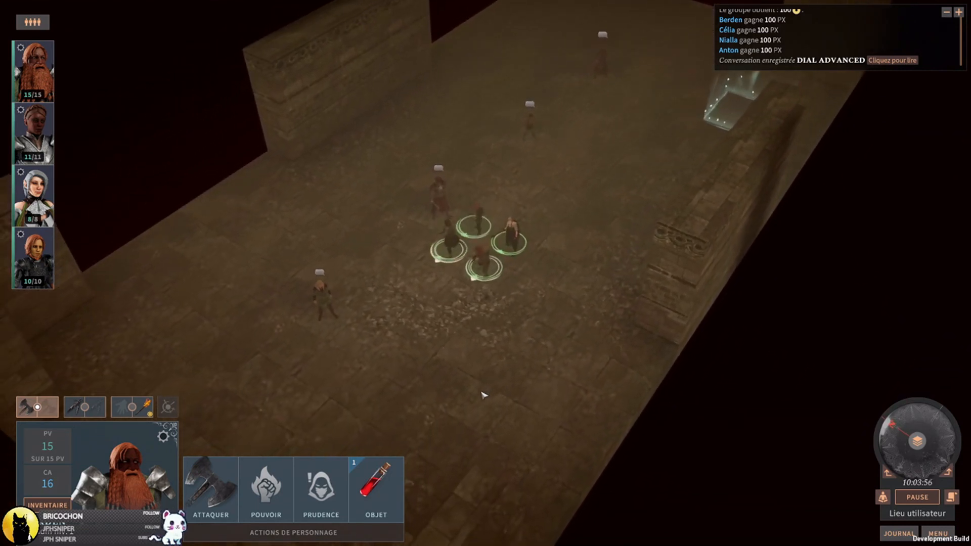